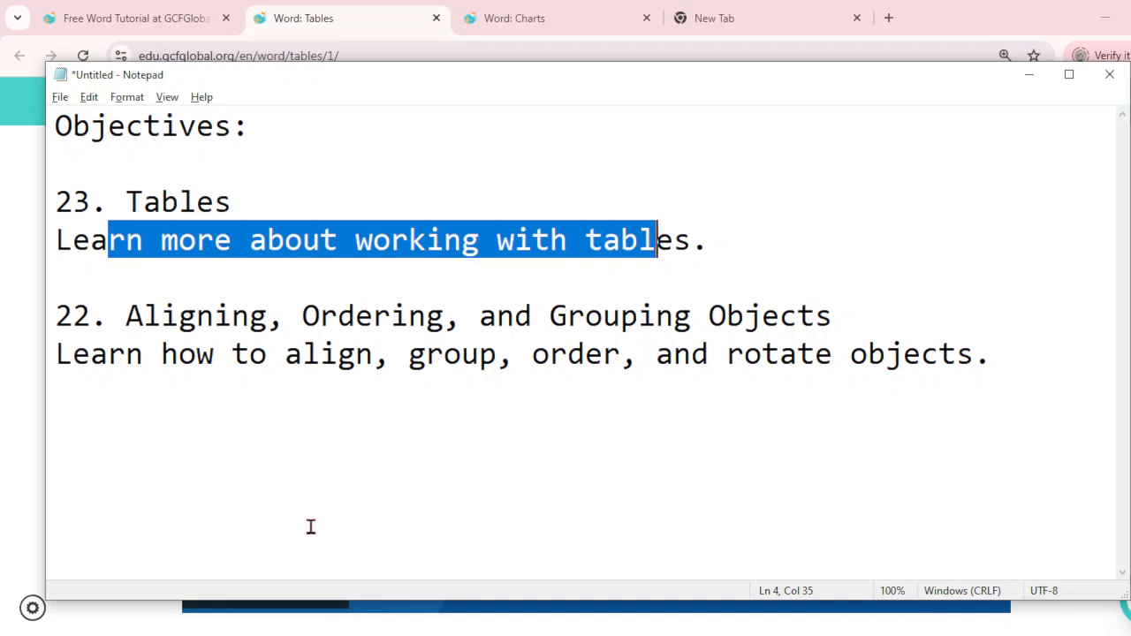
Step: Review objective 23 on tables in the Notepad notes, then return to the Word: Tables lesson in the browser
drag(74, 205, 227, 205)
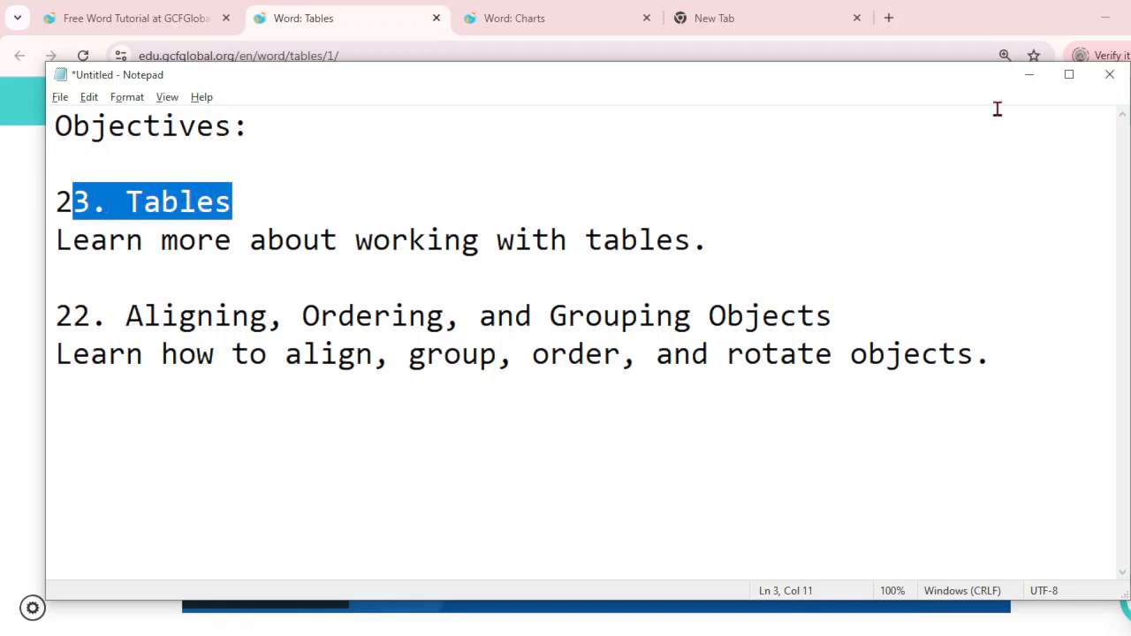
click(1030, 75)
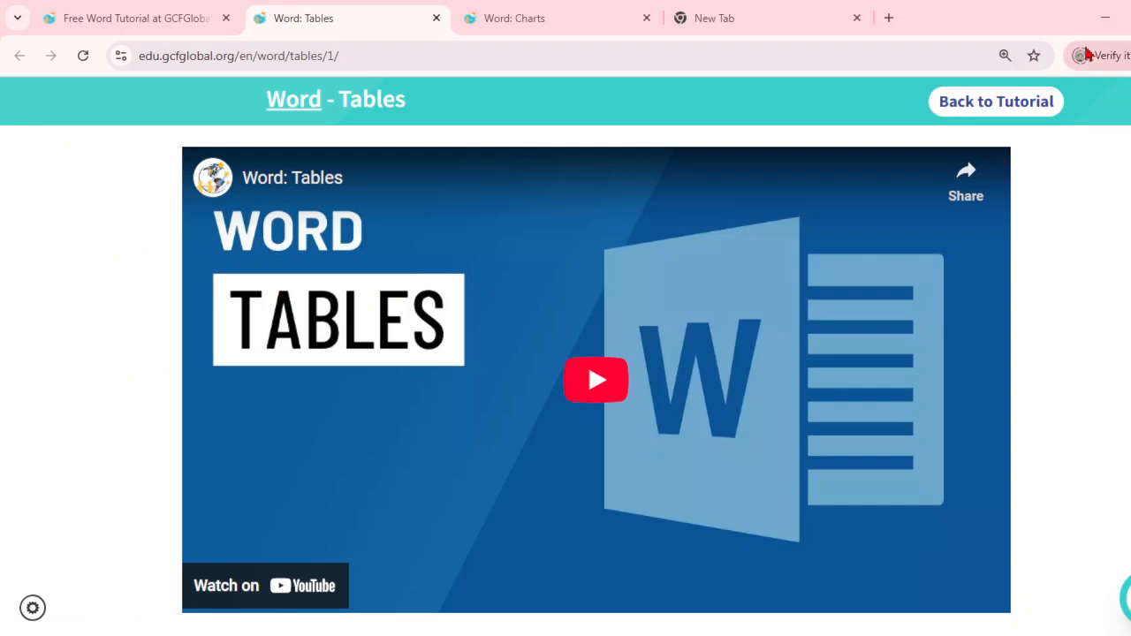
key(alt+Tab)
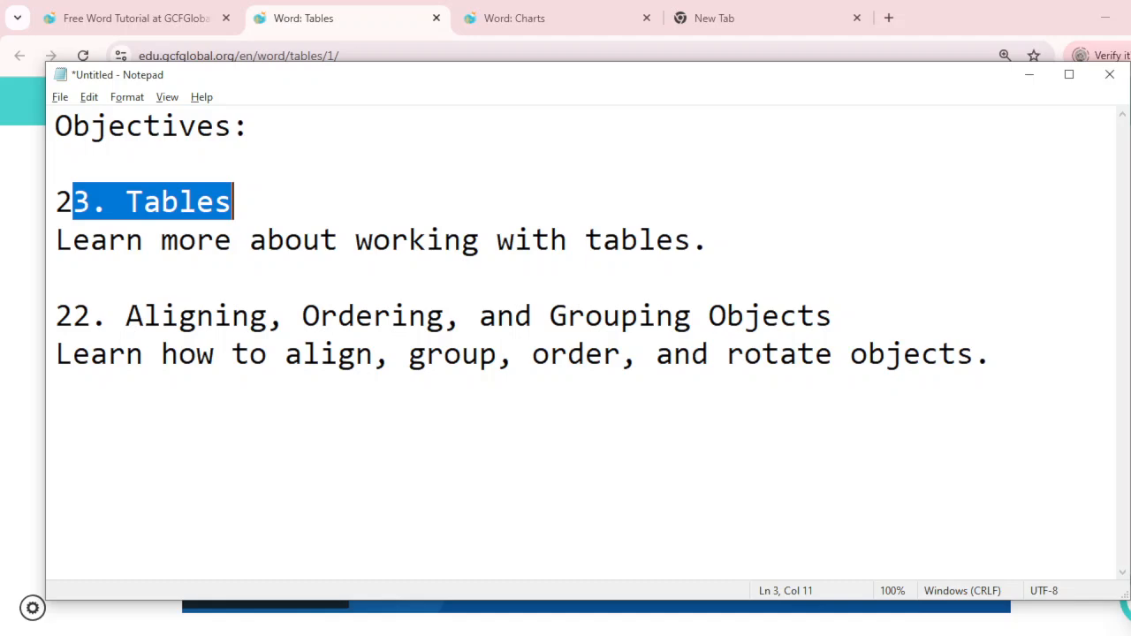
key(alt+Tab)
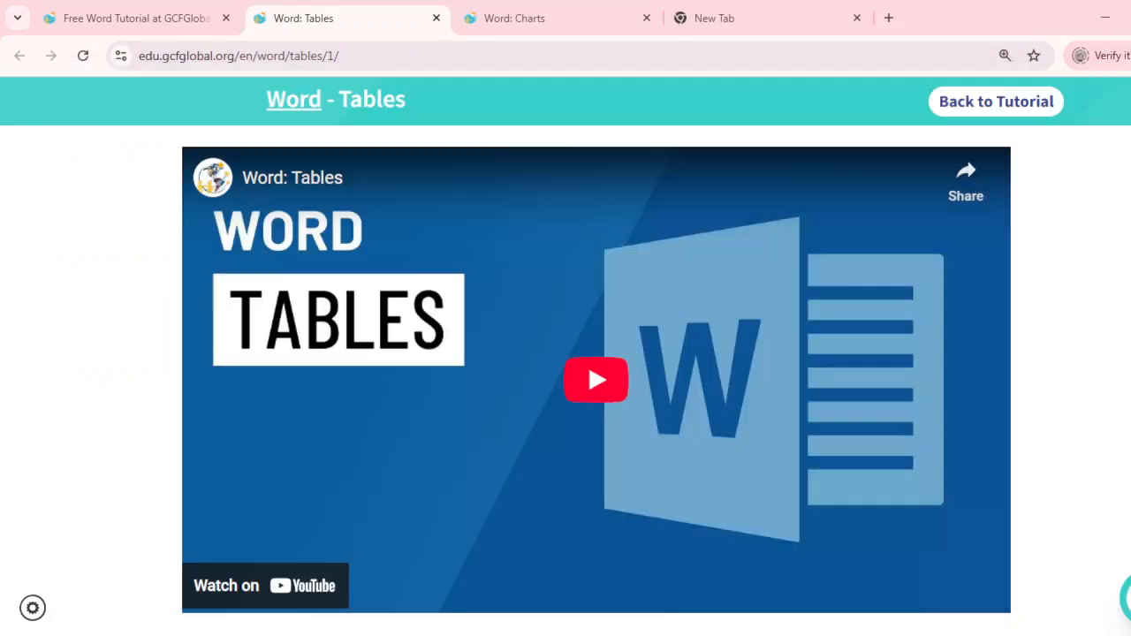
Step: Read the lesson's Introduction on what a table is, what content it organizes and how blank tables are inserted
scroll(475, 309, up, 5)
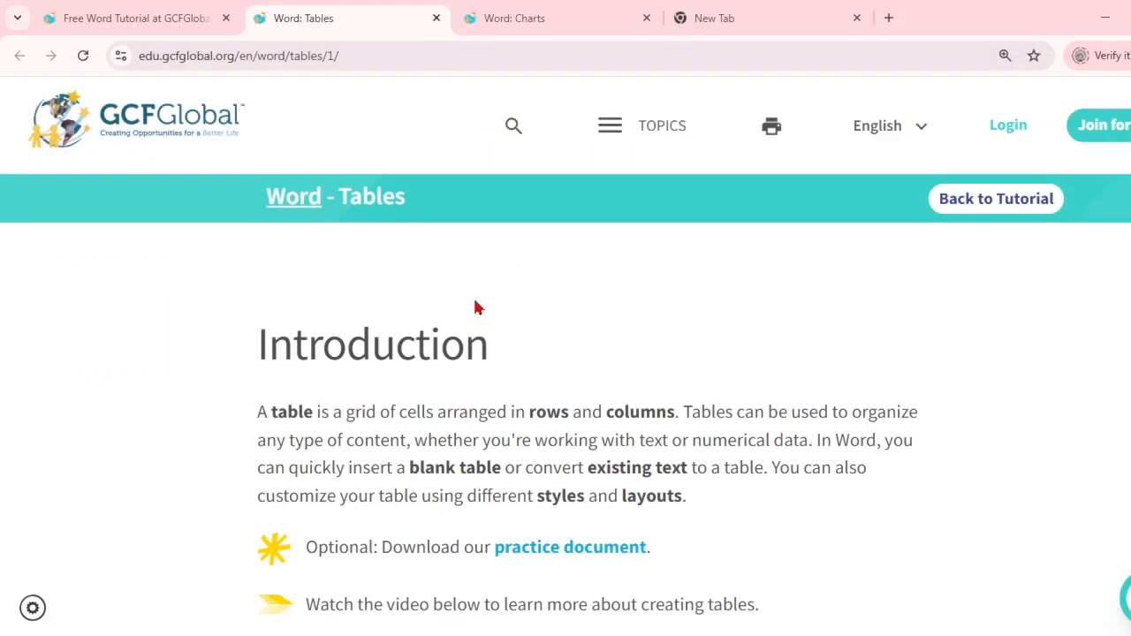
drag(287, 412, 604, 410)
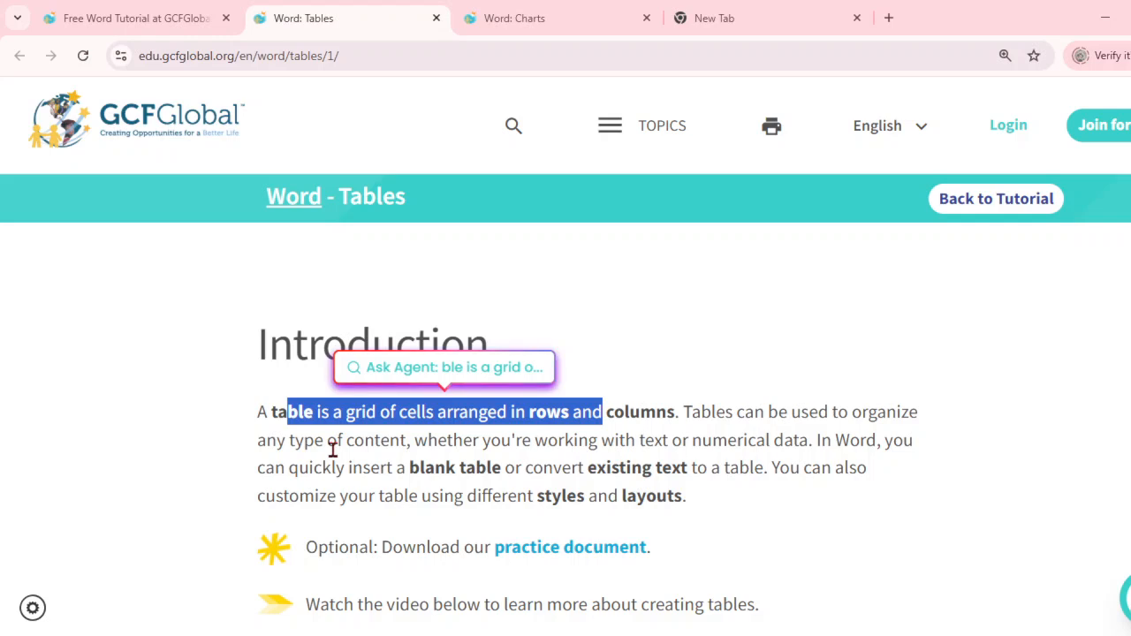
drag(401, 440, 783, 455)
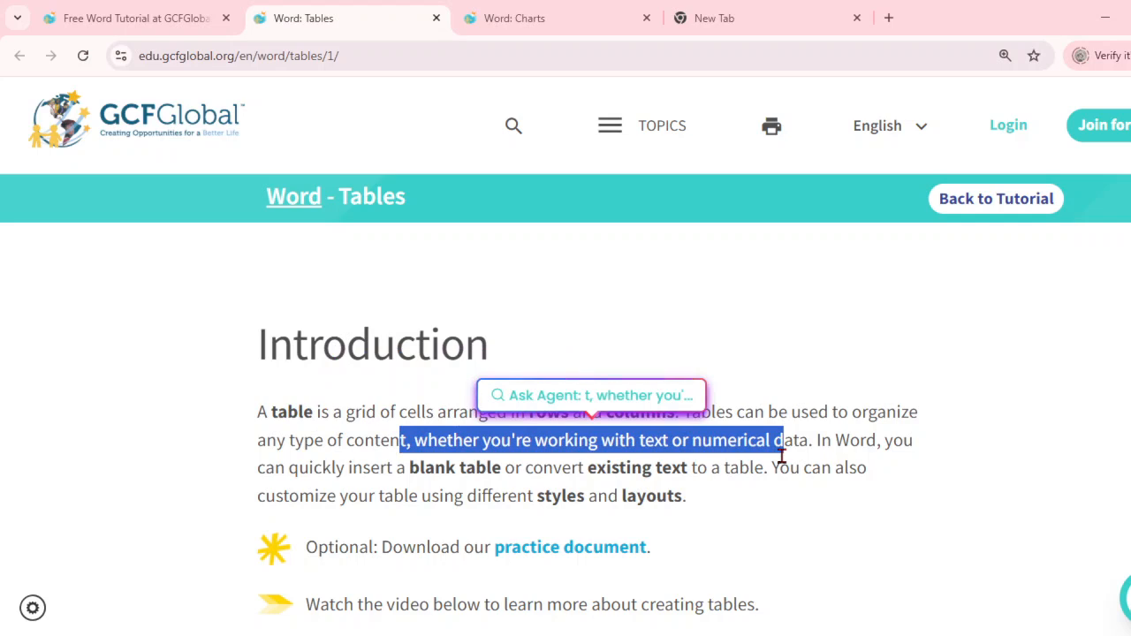
click(515, 448)
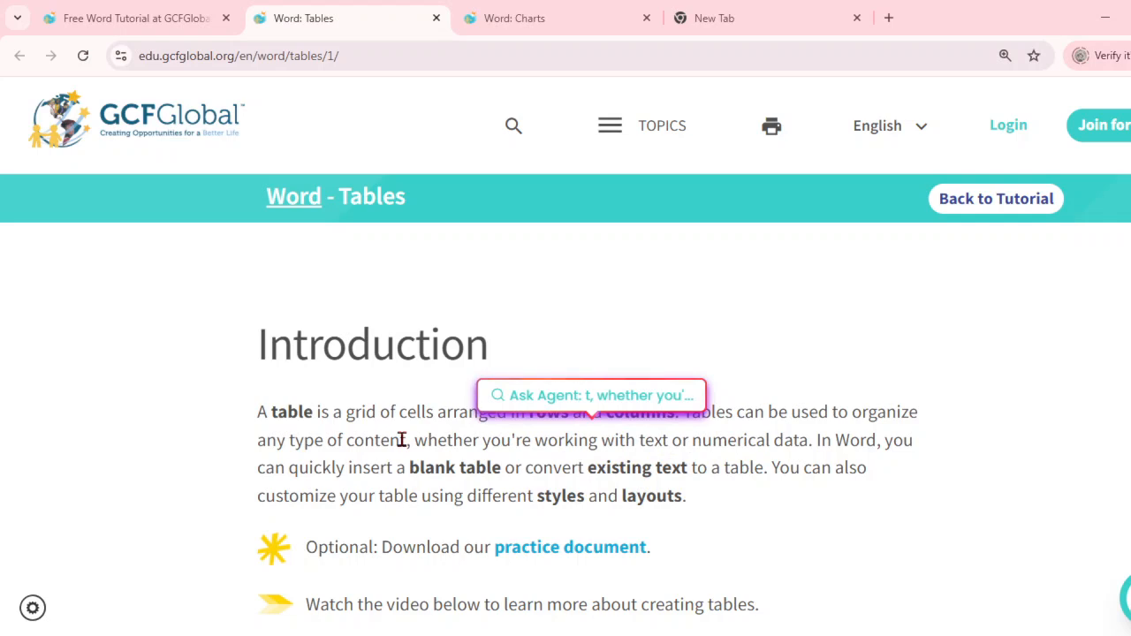
drag(837, 439, 871, 442)
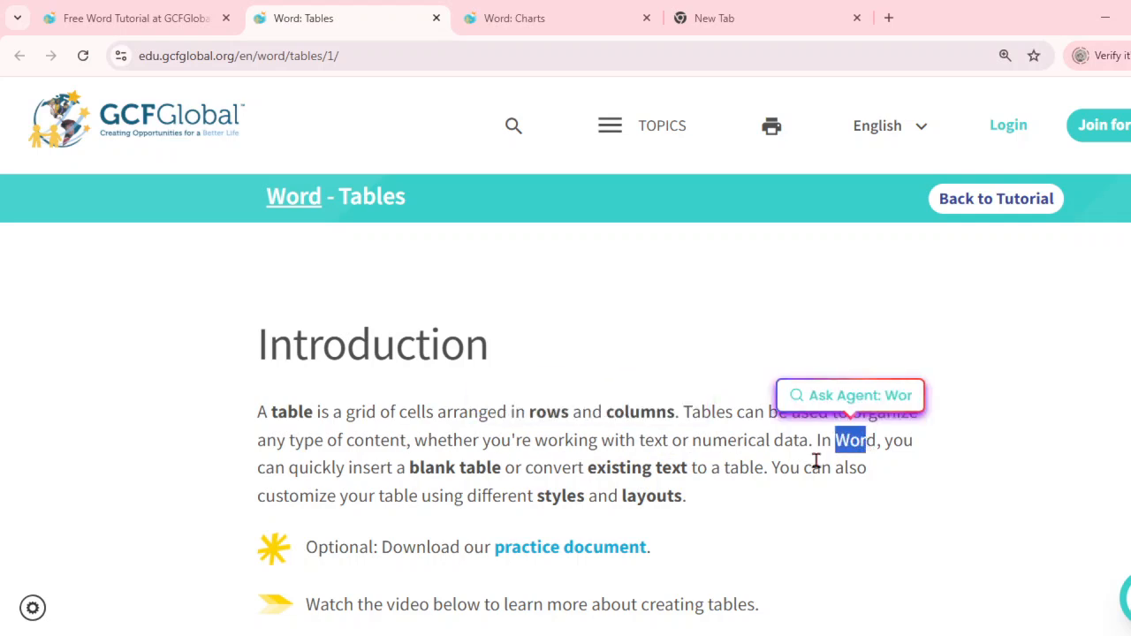
drag(285, 466, 493, 468)
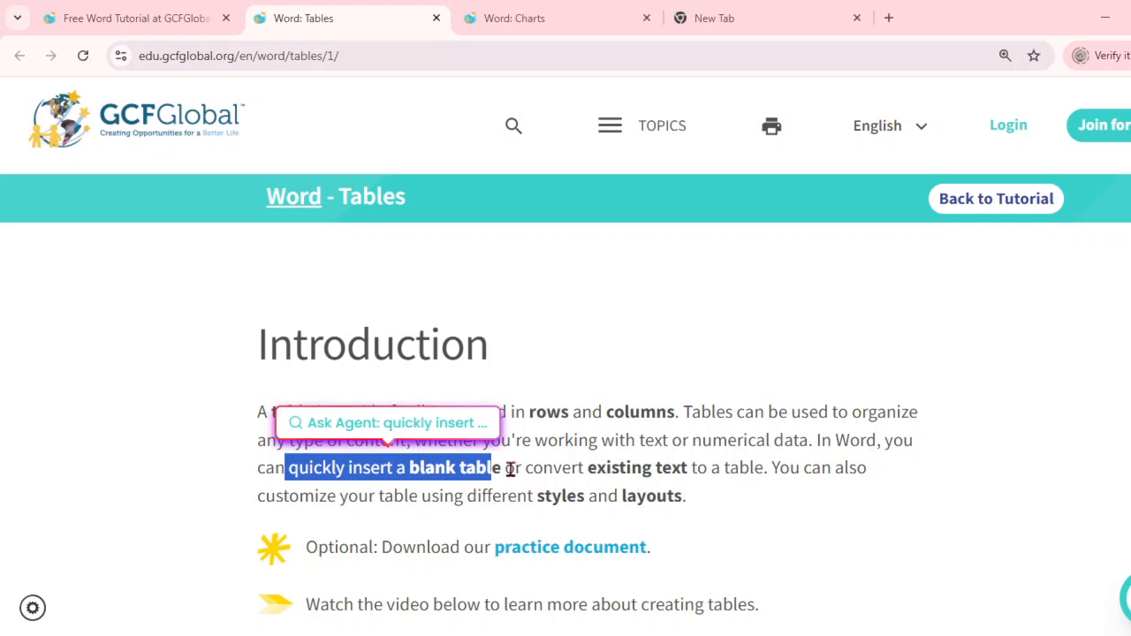
drag(506, 468, 515, 469)
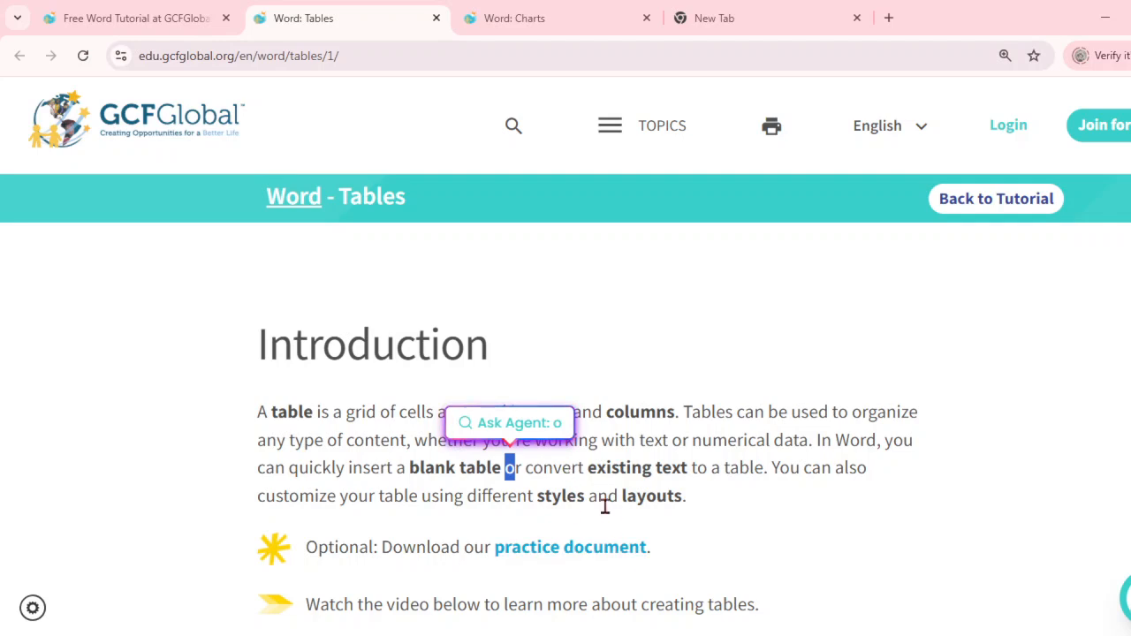
Step: Download the lesson's practice document, open word_tables_practice.docx in Word and enable editing
scroll(610, 505, down, 1)
click(624, 464)
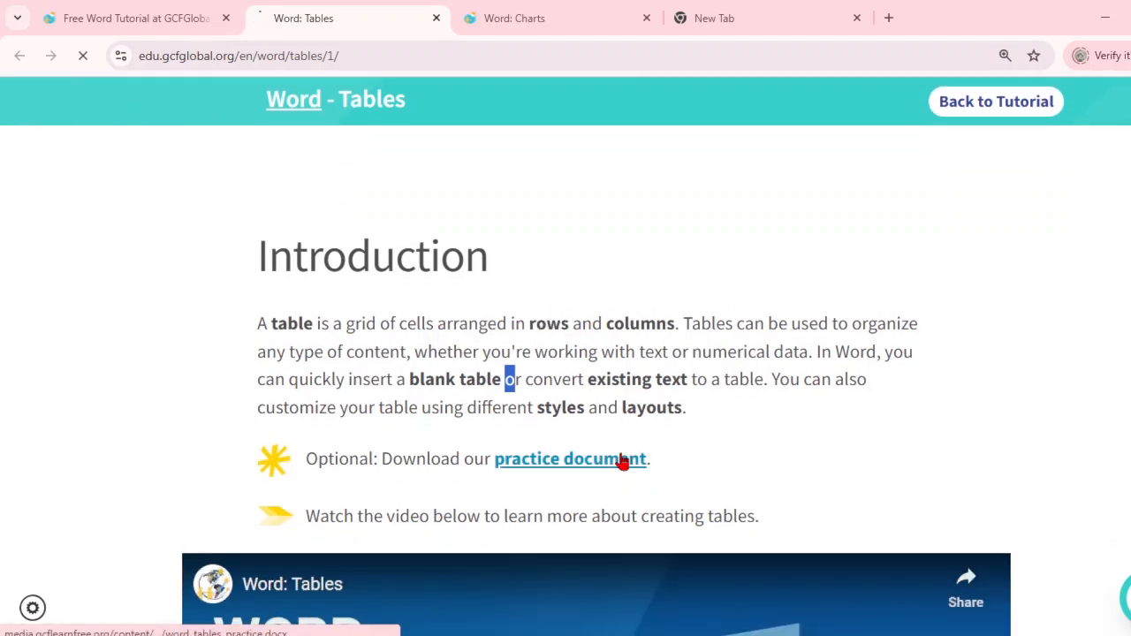
click(897, 109)
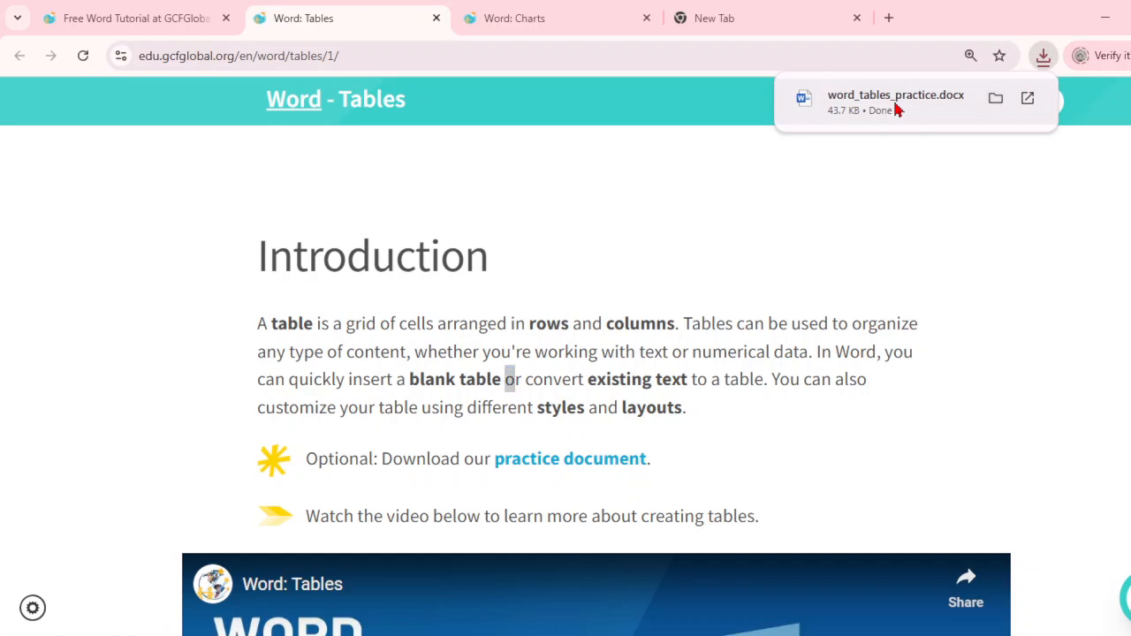
scroll(815, 420, down, 9)
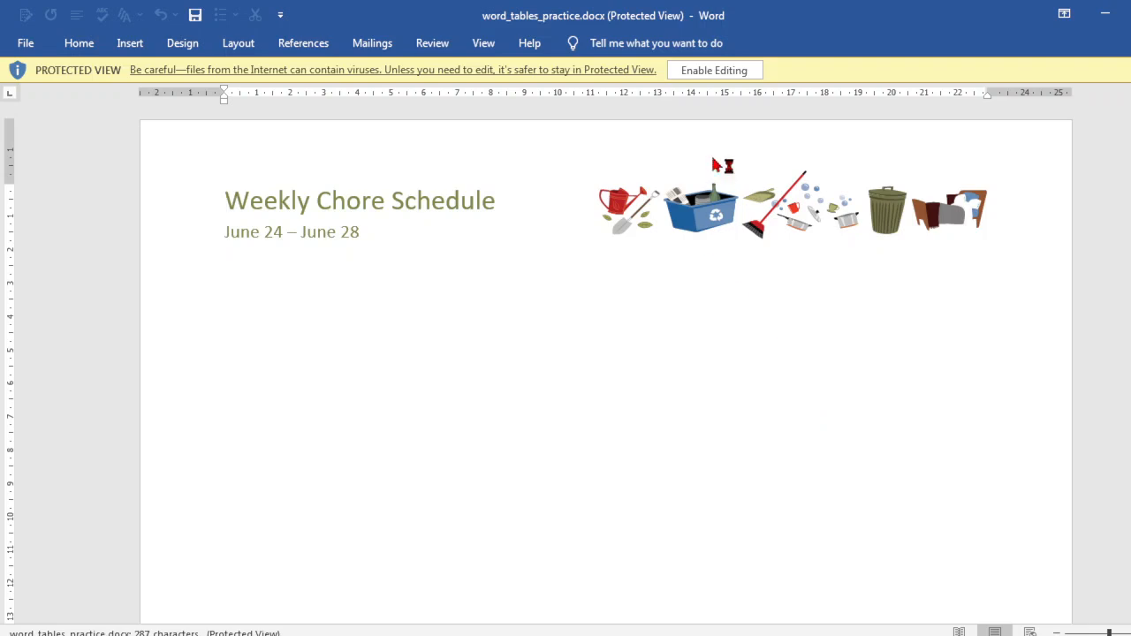
click(723, 72)
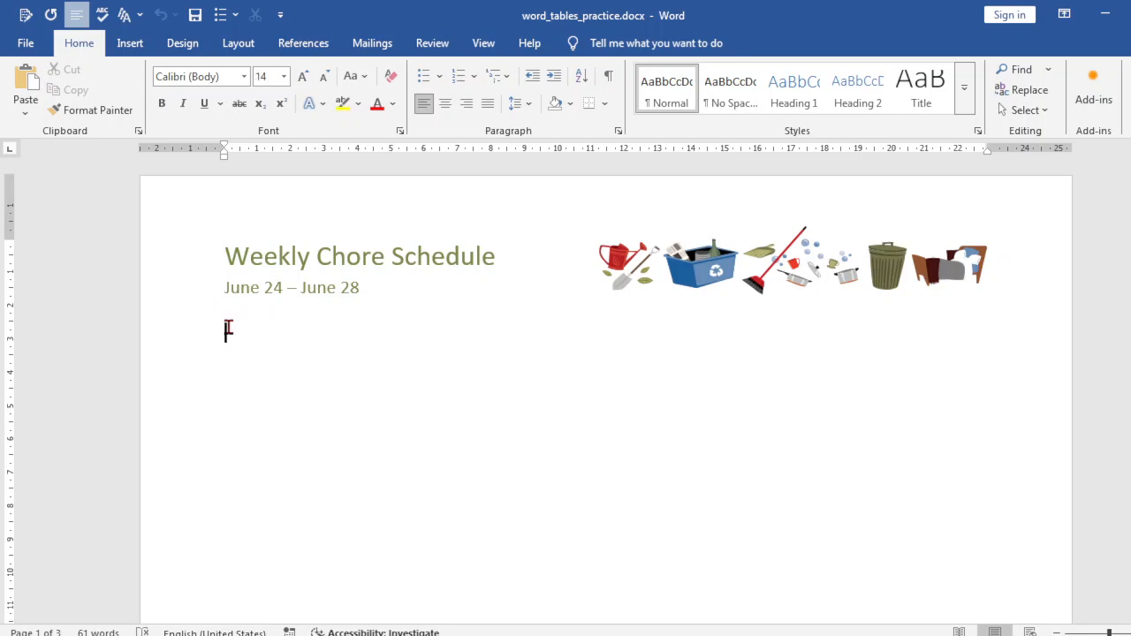
Step: Insert a blank table with 5 columns and 4 rows below the June 24 – June 28 line
click(135, 51)
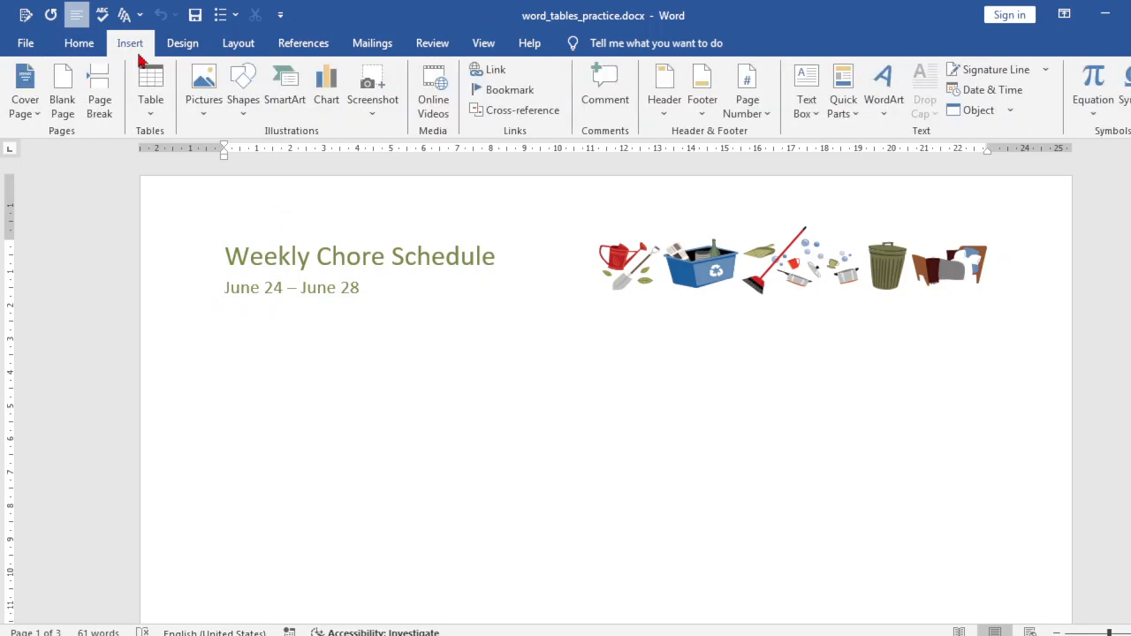
click(155, 102)
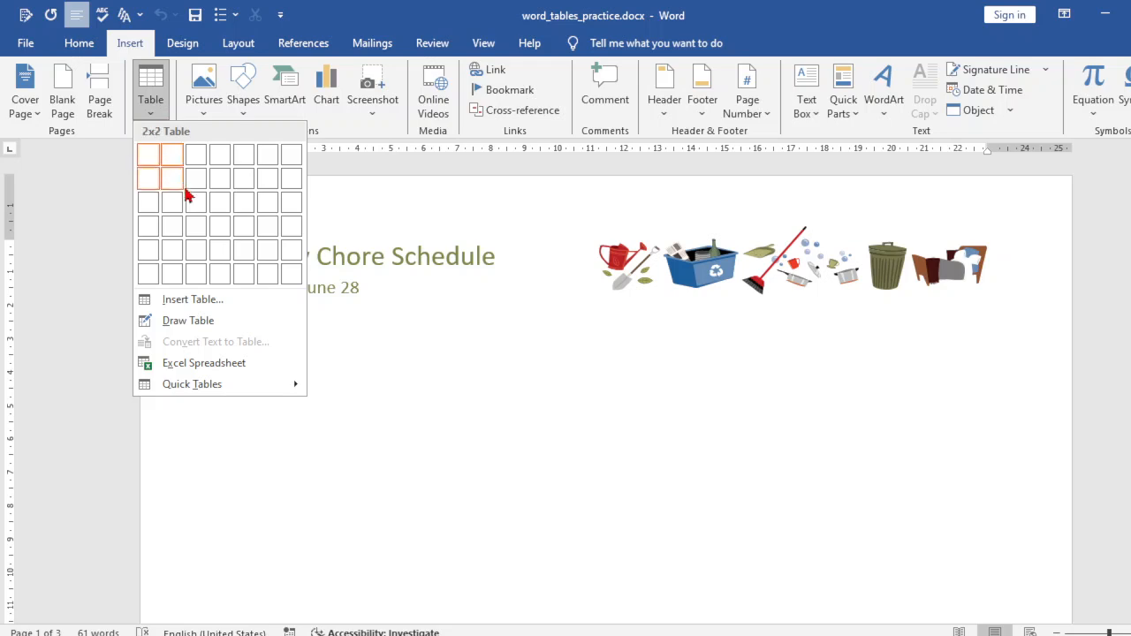
click(248, 242)
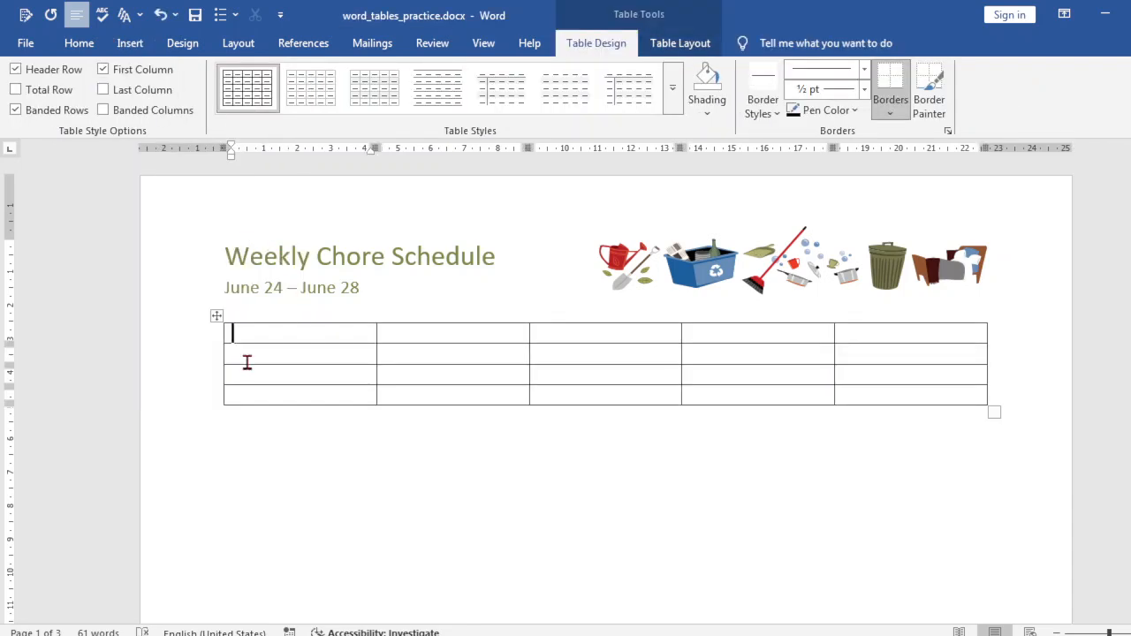
Step: Switch to the browser lesson and read steps 1 to 3 on inserting a blank table
key(alt+Tab)
scroll(612, 340, down, 2)
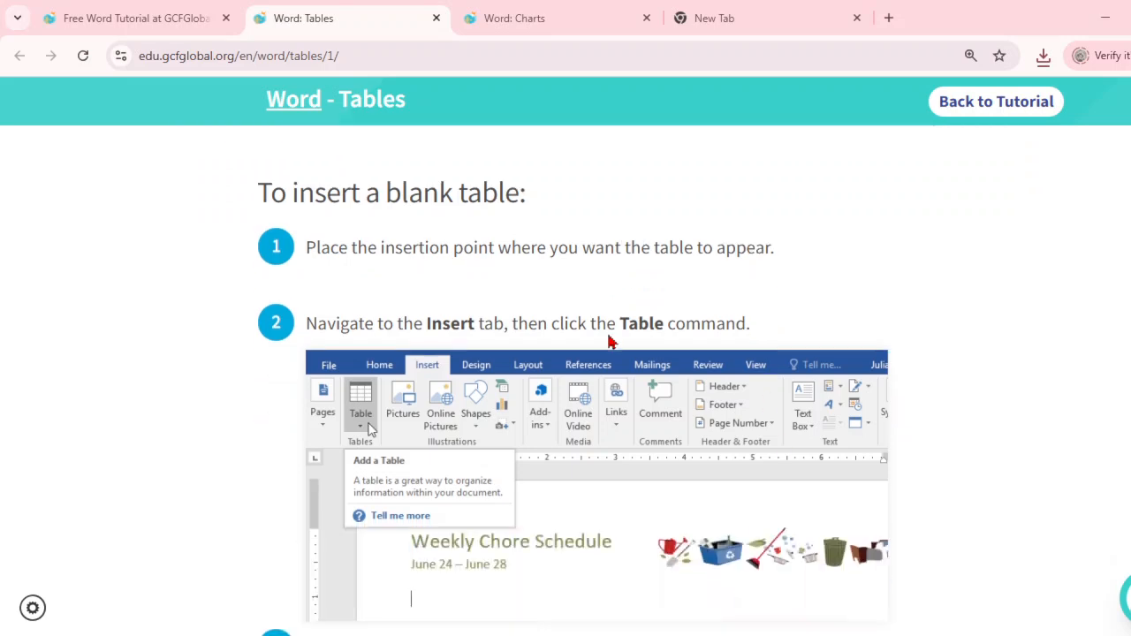
drag(333, 189, 757, 190)
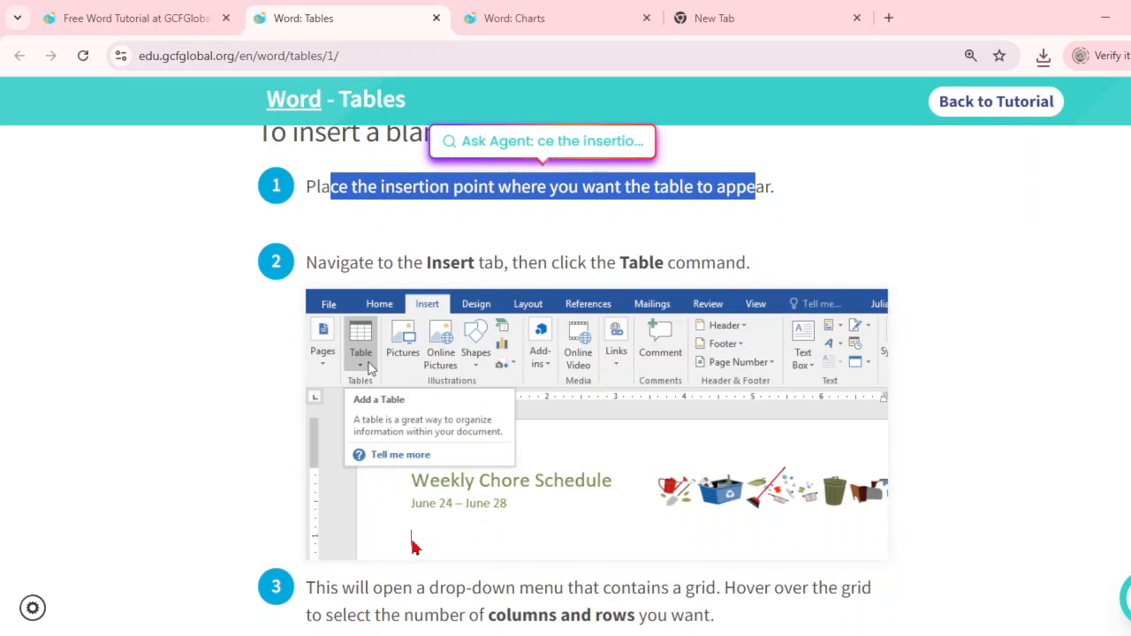
drag(341, 262, 485, 263)
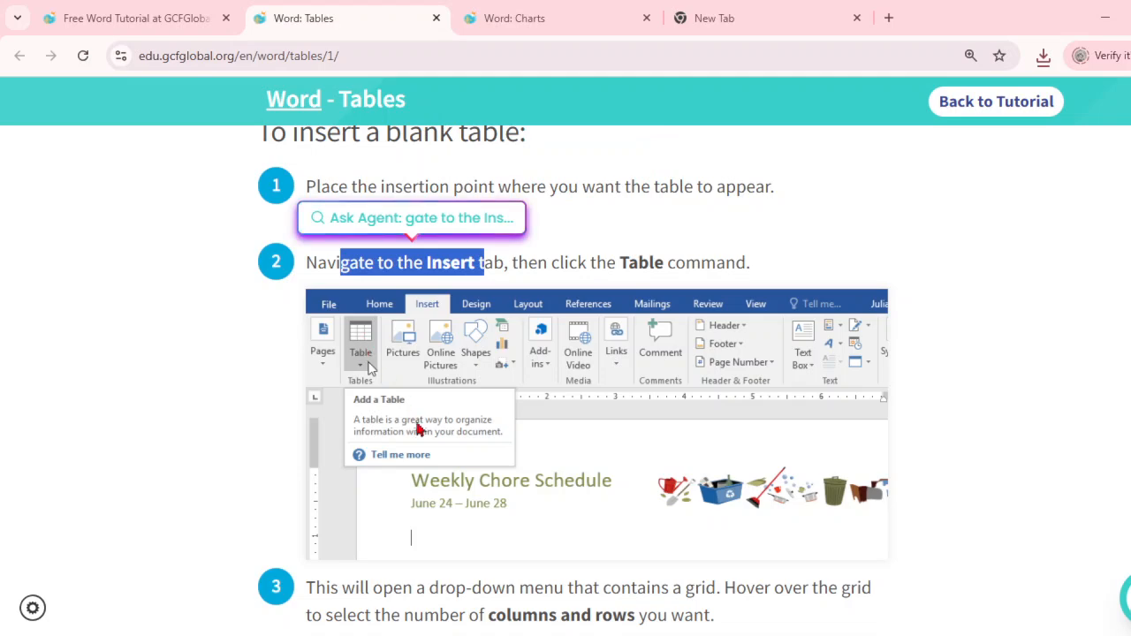
scroll(411, 420, down, 4)
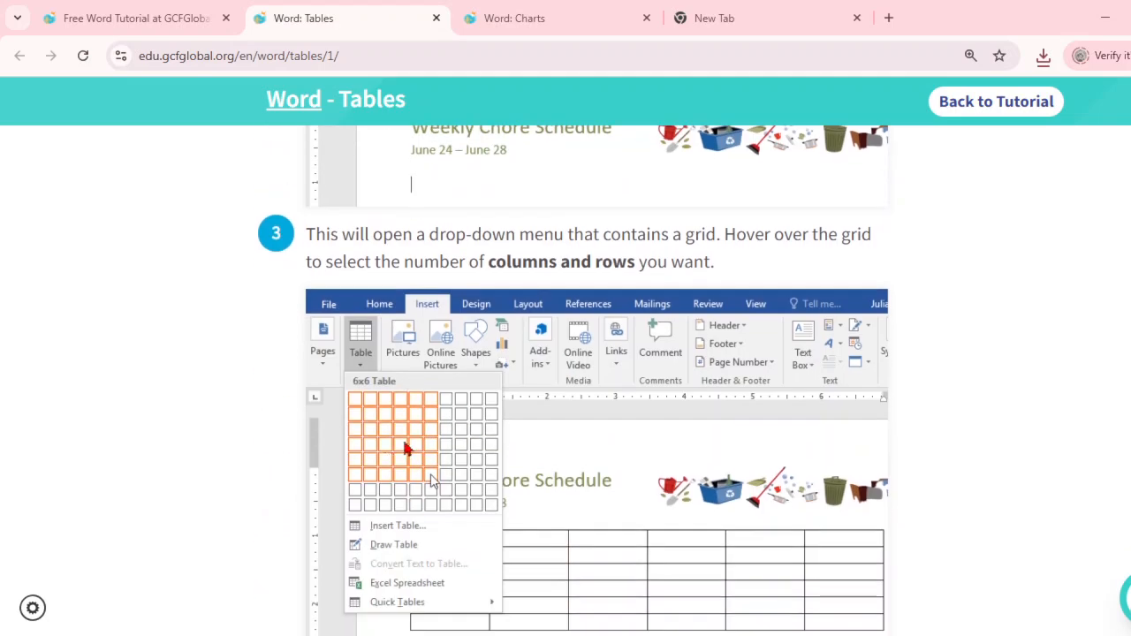
scroll(404, 445, up, 5)
scroll(407, 450, down, 5)
scroll(436, 480, down, 3)
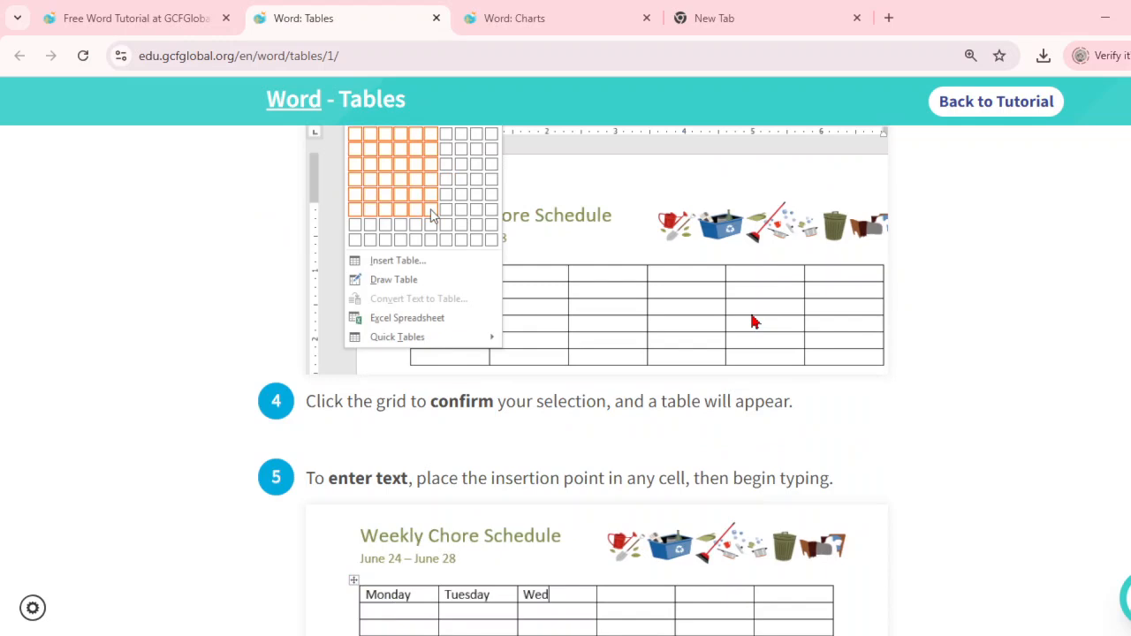
Step: Read lesson steps 4 and 5 on confirming the grid selection and entering text in table cells
scroll(672, 380, down, 1)
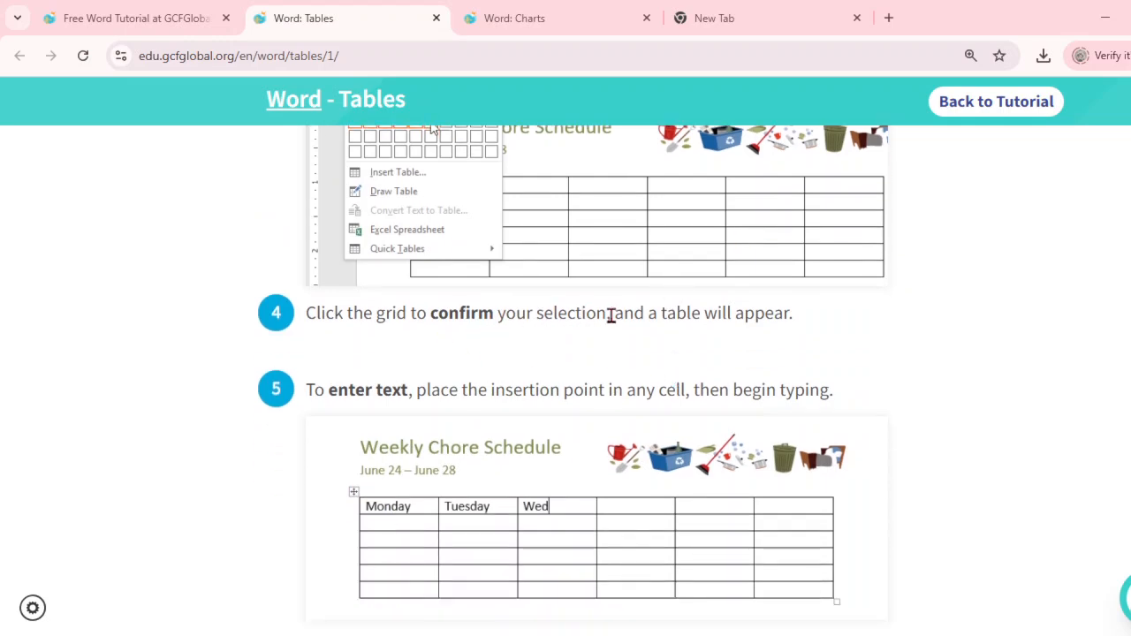
scroll(672, 389, up, 2)
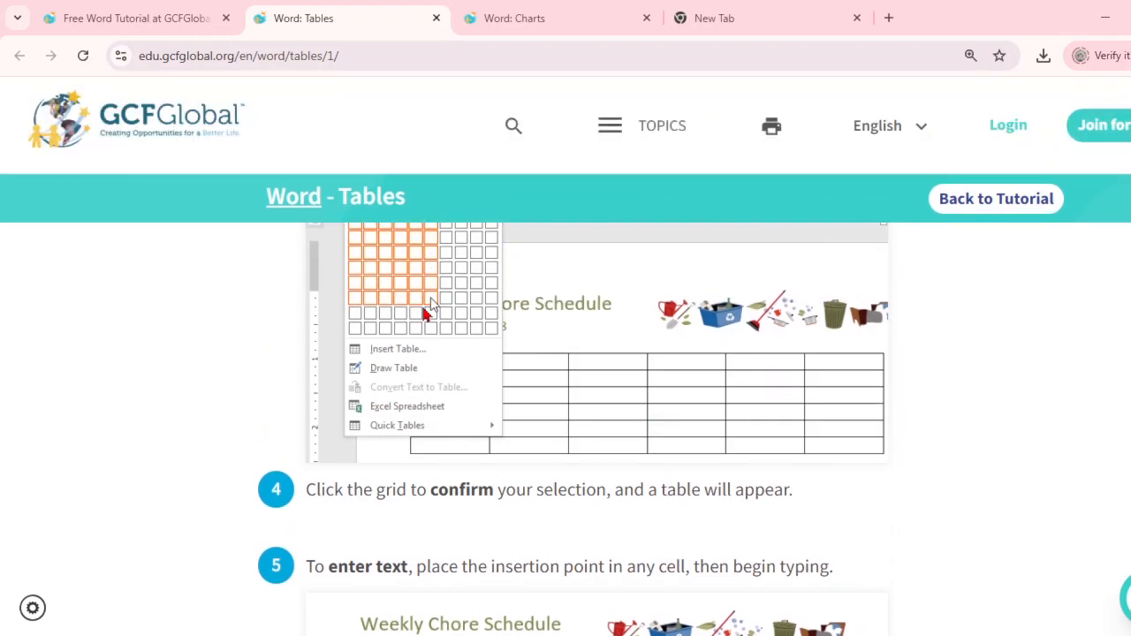
scroll(467, 371, down, 3)
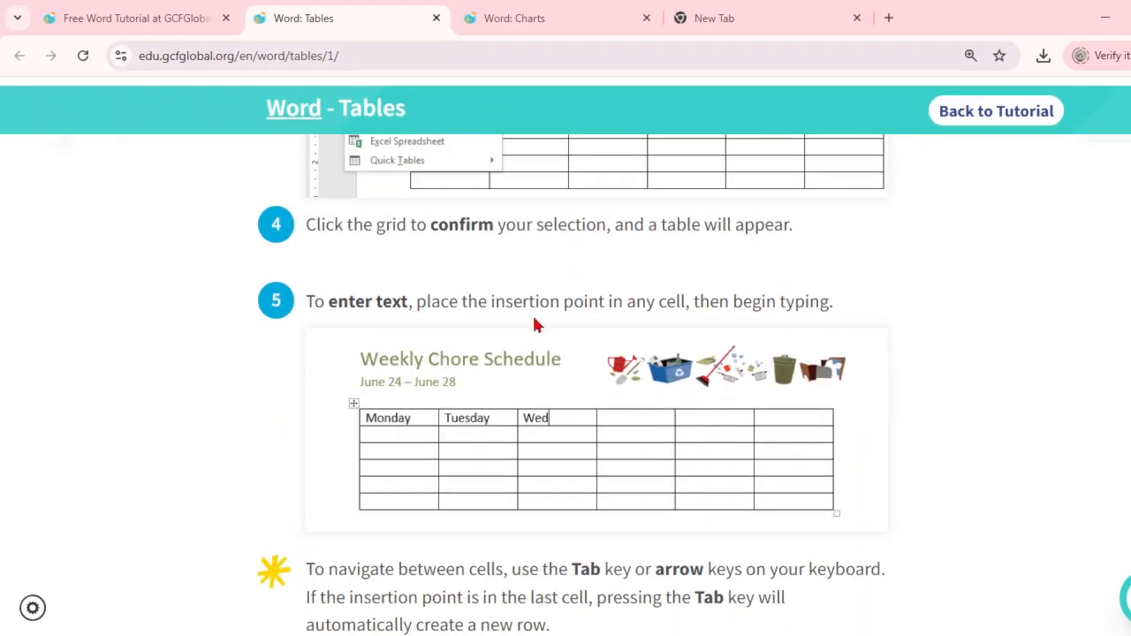
drag(382, 302, 414, 301)
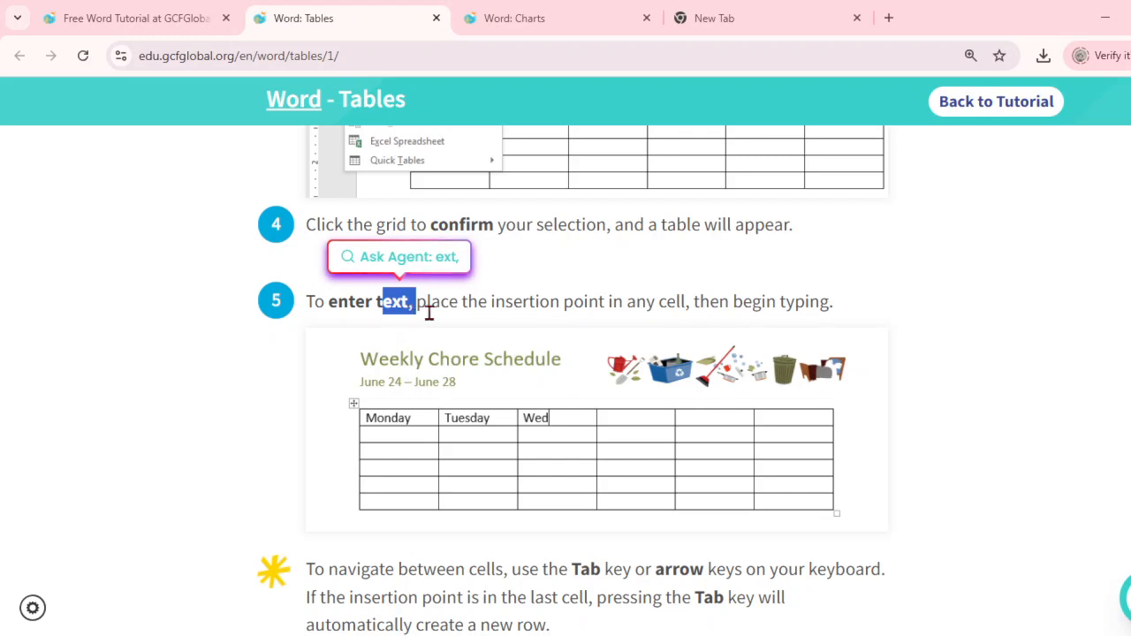
drag(428, 307, 527, 297)
drag(664, 297, 819, 305)
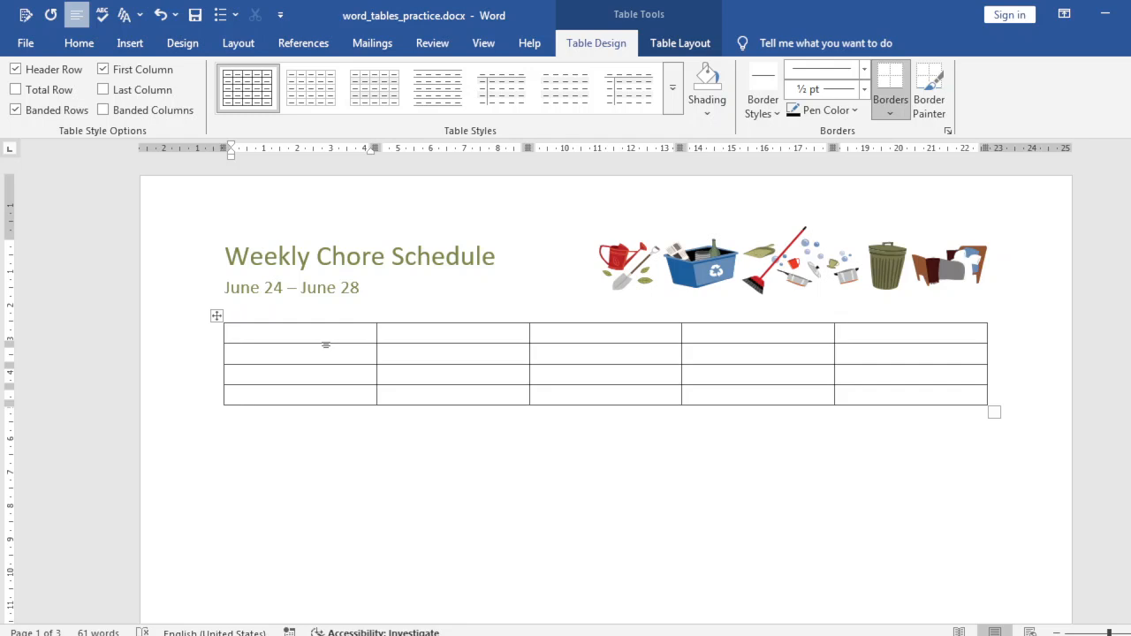
Step: Fill the first row of the Word table with the headings ID, Student Name, Subject, Address and Cell #
text(ID)
click(411, 333)
text(Student Name)
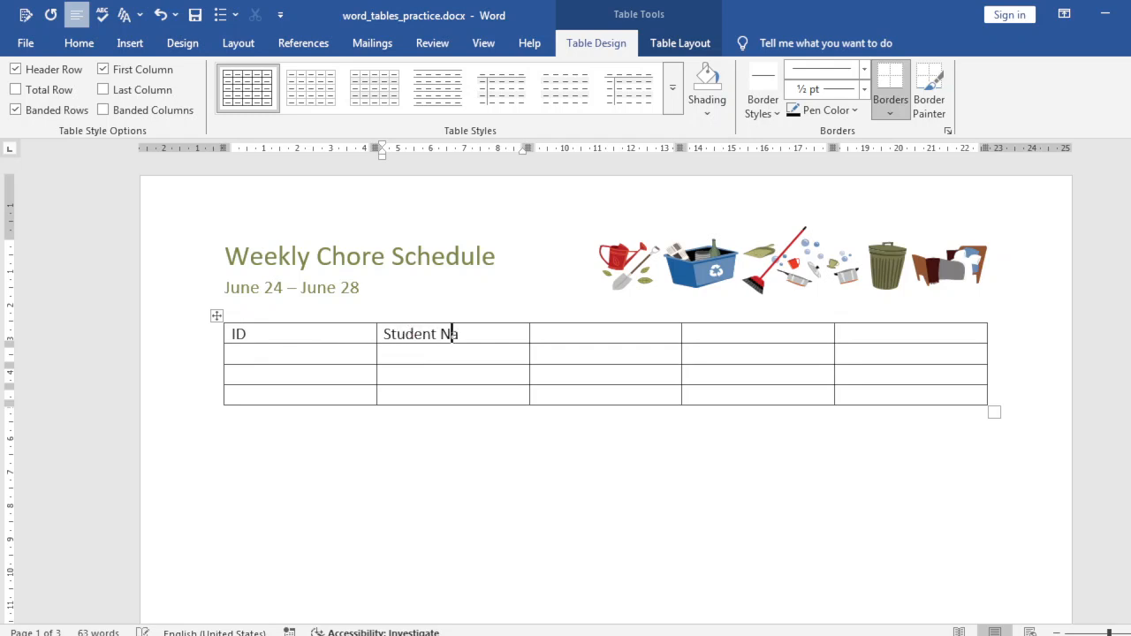
click(582, 334)
text(Subject)
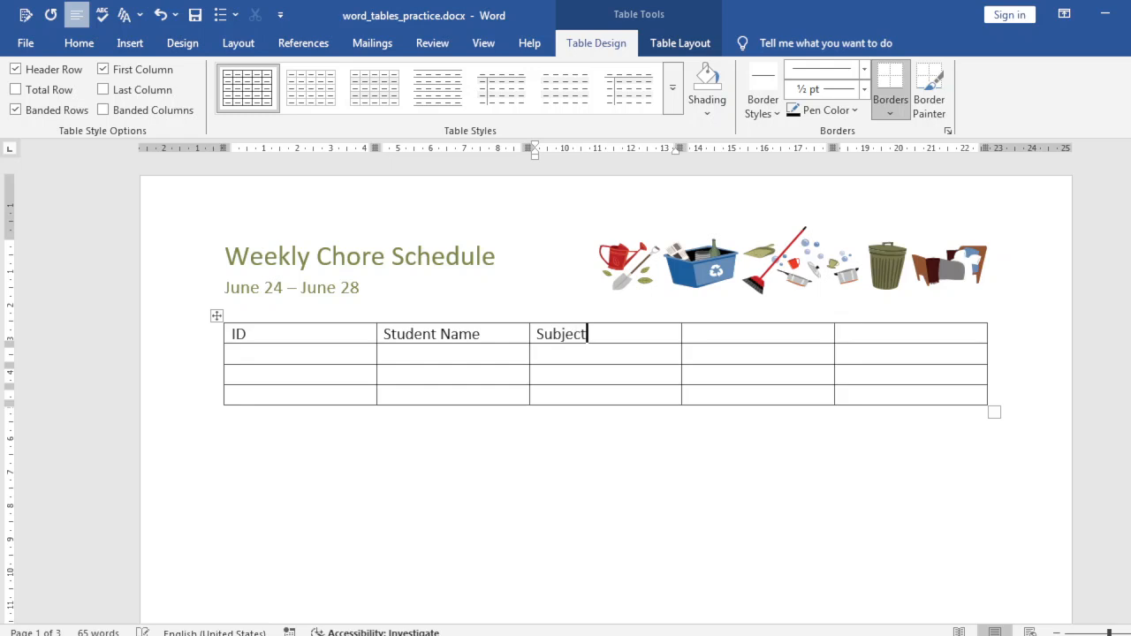
click(773, 336)
text(Address)
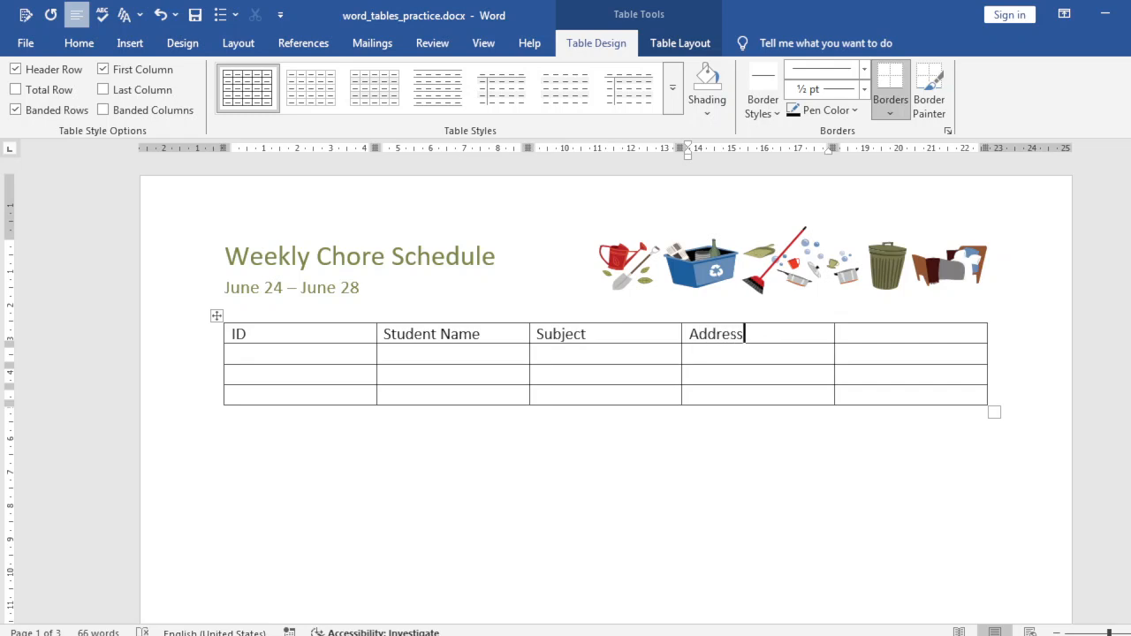
click(875, 330)
text(Cell )
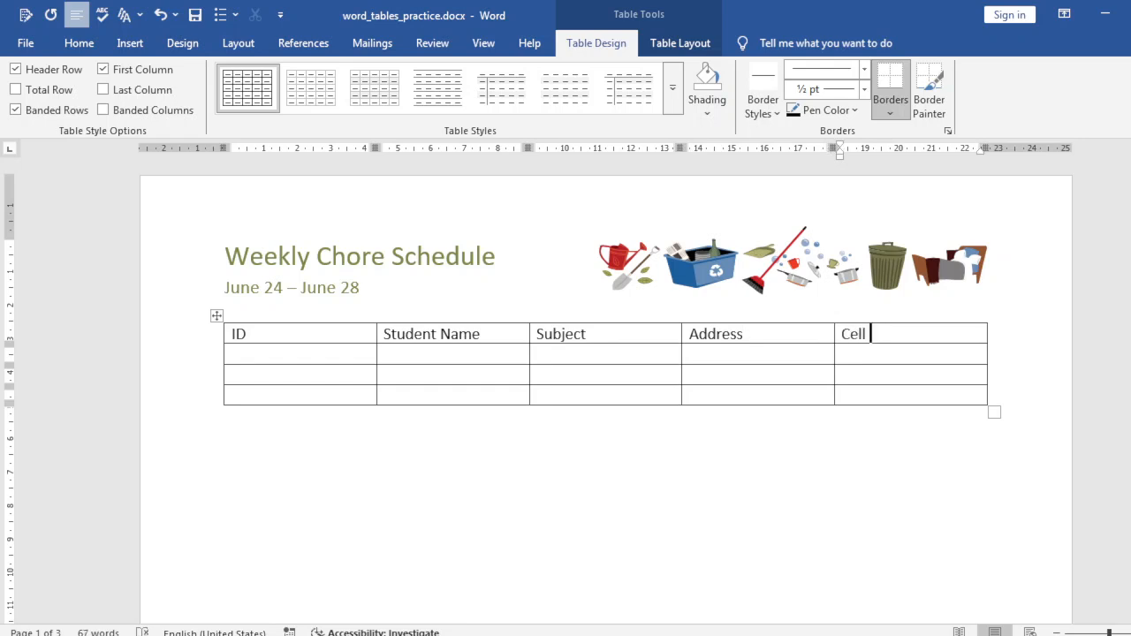
text(#)
Step: Center the table's heading row and make its text bold
drag(890, 339, 239, 333)
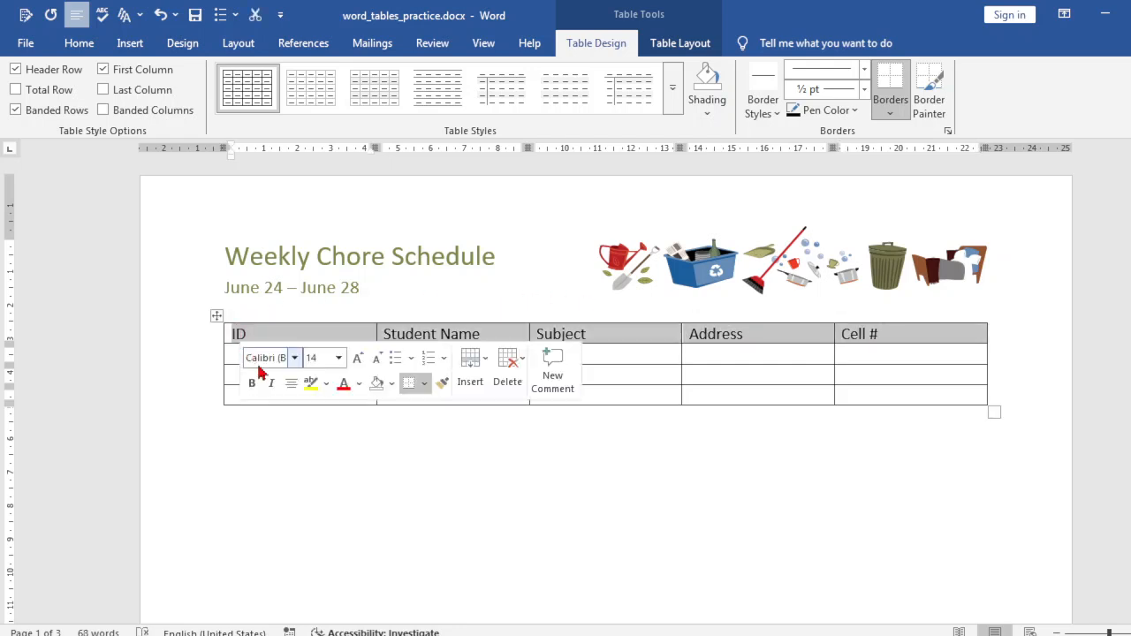
click(78, 41)
click(444, 104)
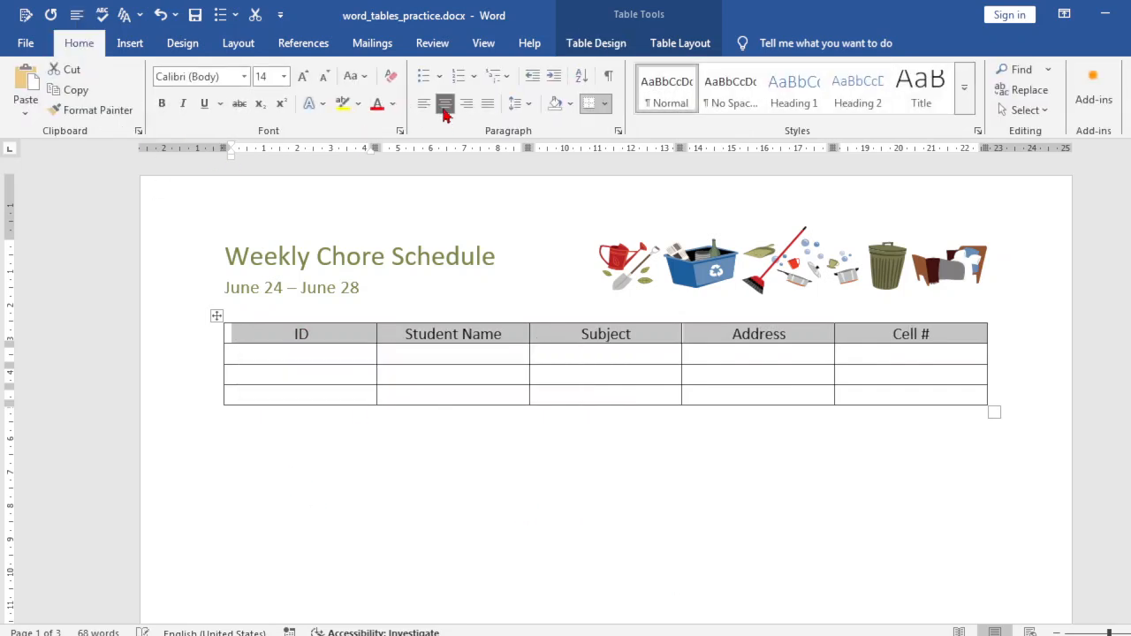
click(162, 104)
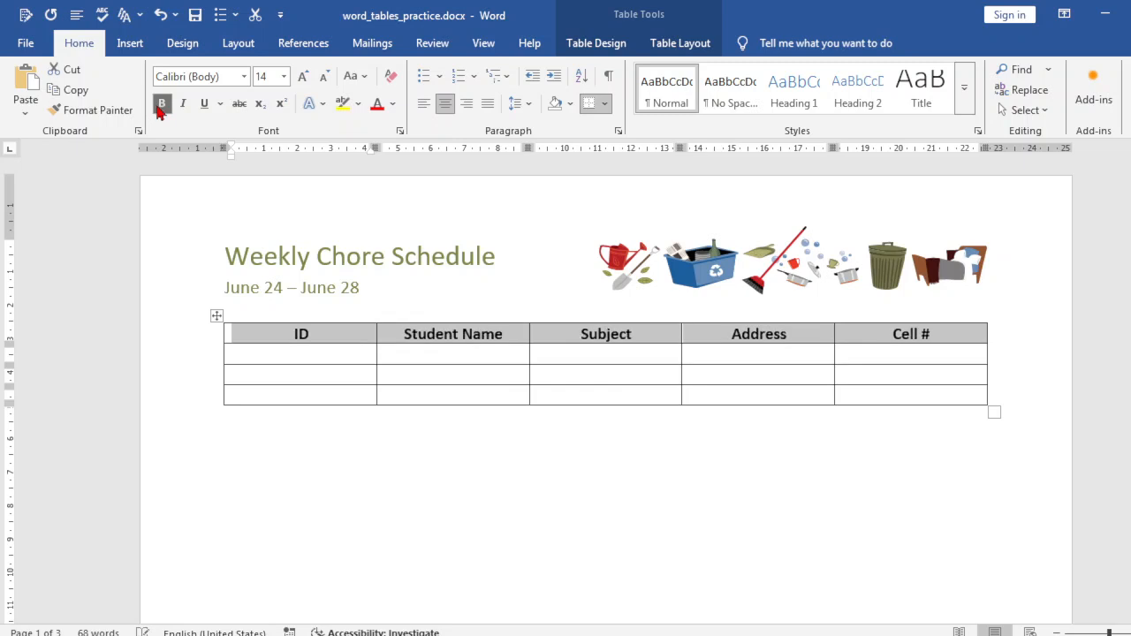
Step: Make the text of the table's heading row italic
click(183, 108)
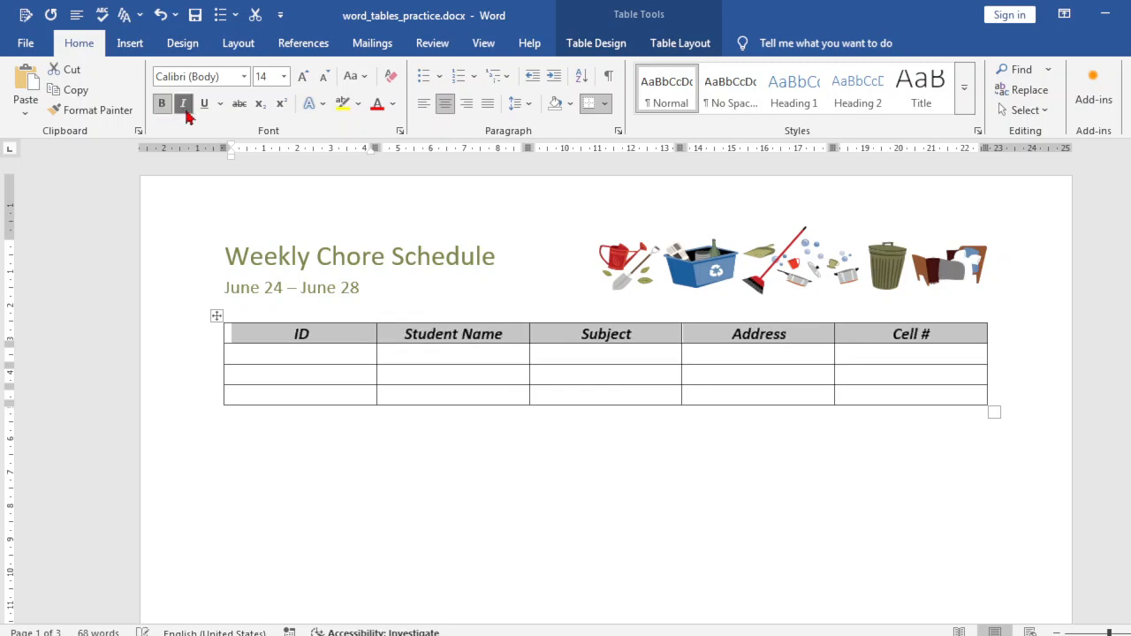
Step: Try larger font sizes on the table's heading row and return the text to 14 pt
double_click(302, 76)
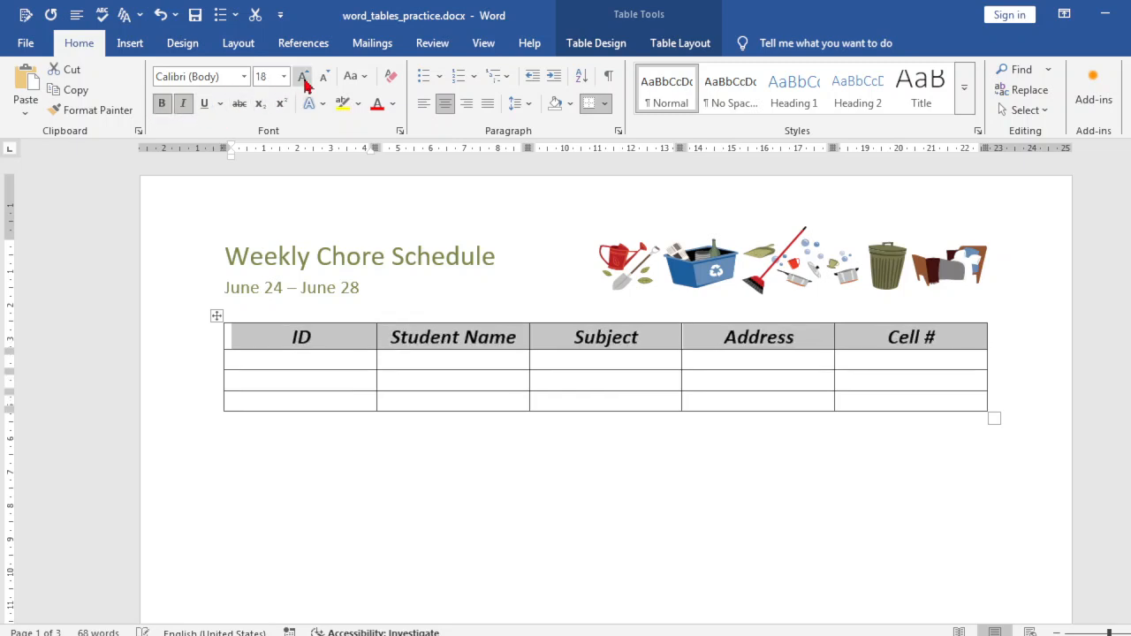
click(302, 76)
double_click(323, 79)
click(324, 79)
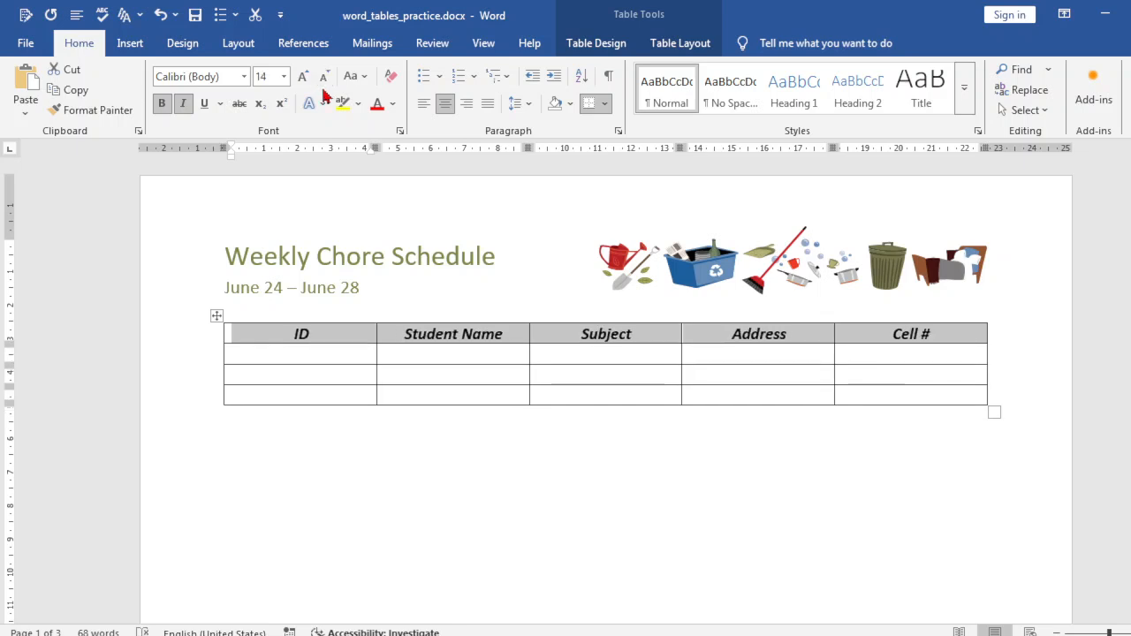
click(369, 437)
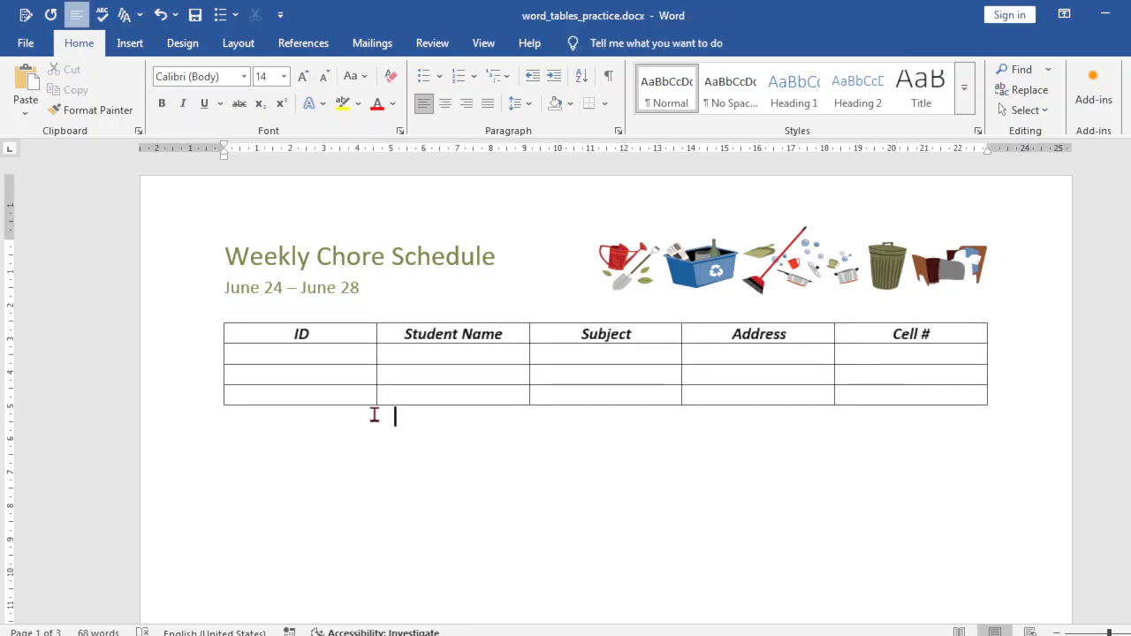
Step: Switch to the browser lesson and read the tip on navigating between table cells and creating a new row
click(317, 343)
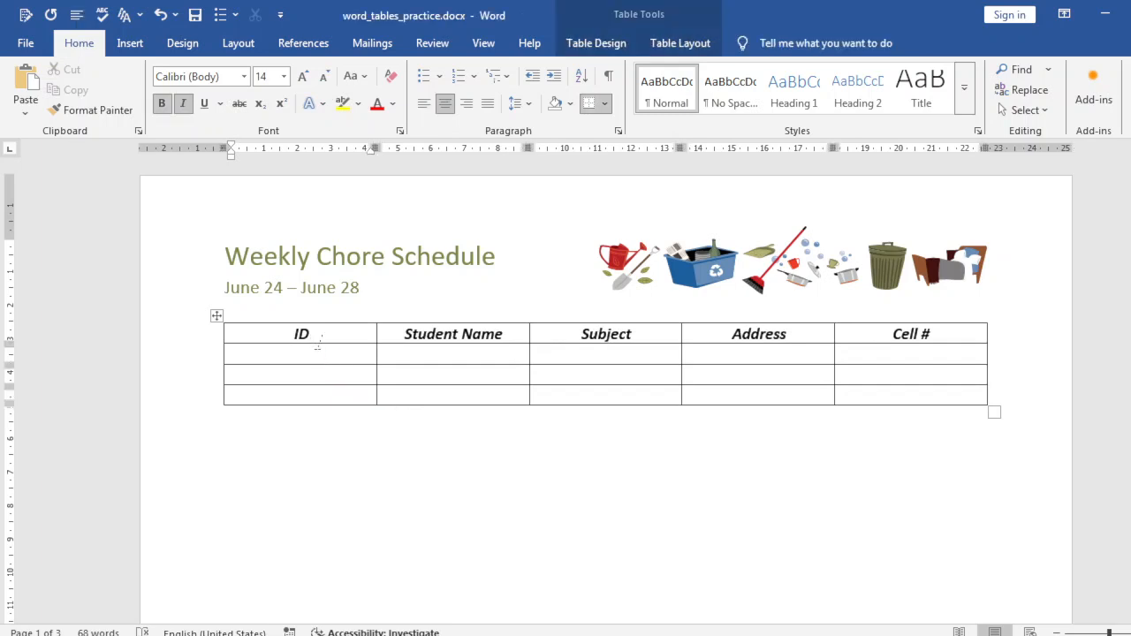
click(429, 336)
click(1105, 14)
scroll(590, 409, down, 2)
scroll(587, 442, up, 1)
scroll(511, 594, down, 1)
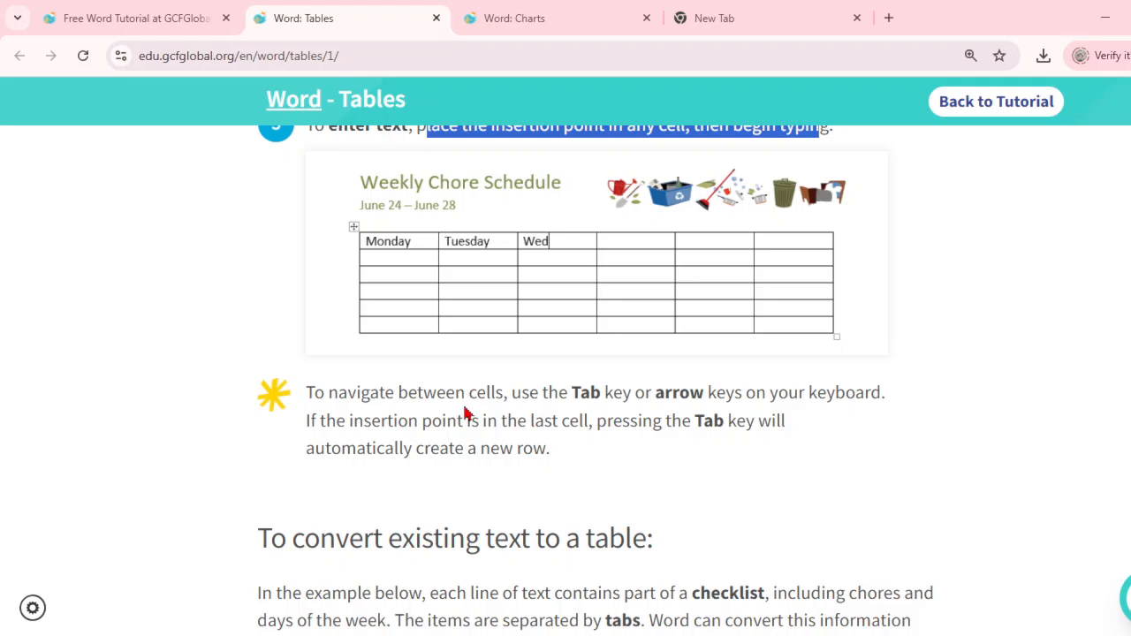
Step: Switch to Word, enter 01 in the first cell under ID and move across the row to the Address cell
click(796, 635)
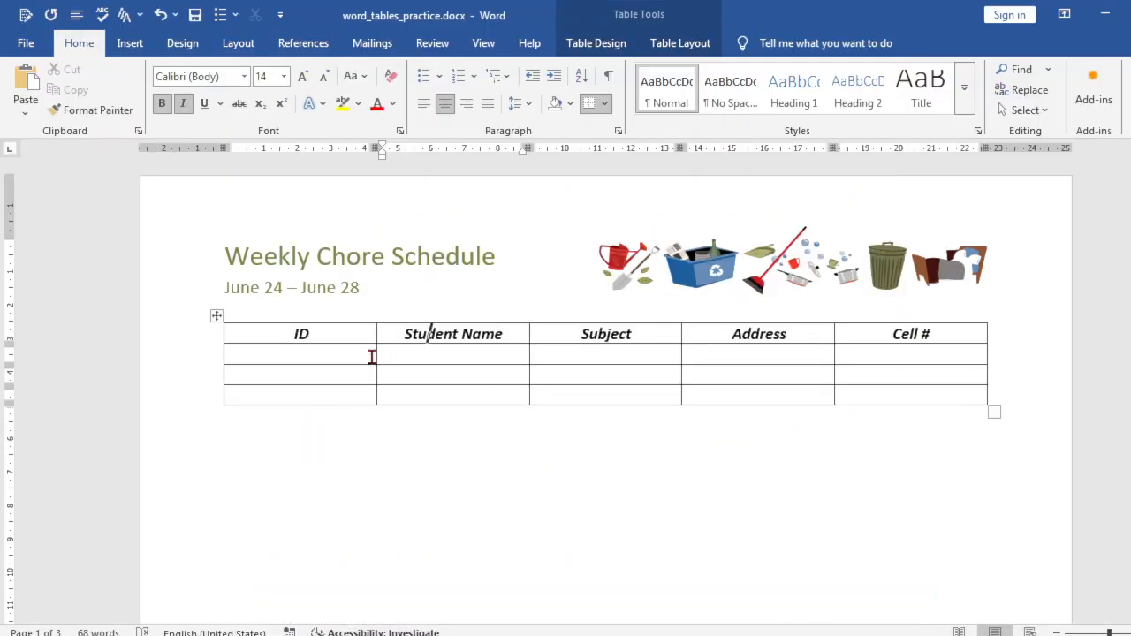
click(322, 350)
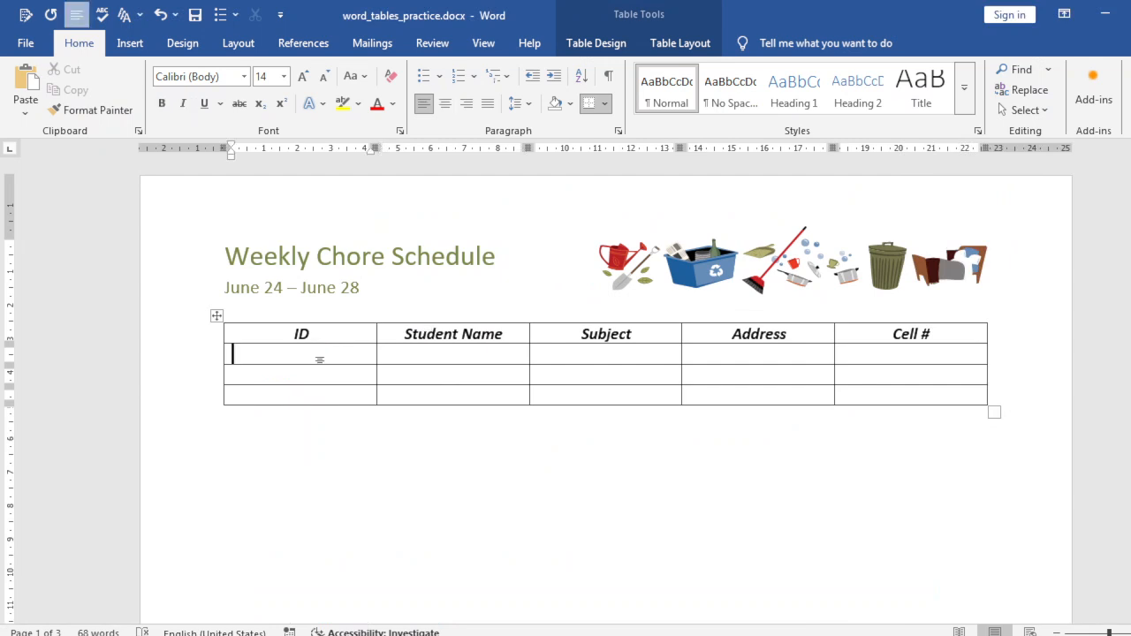
text(01)
key(Tab)
key(Tab)
key(Tab)
Step: Switch to the browser lesson and read the introduction and step 1 on converting existing text to a table
click(1104, 15)
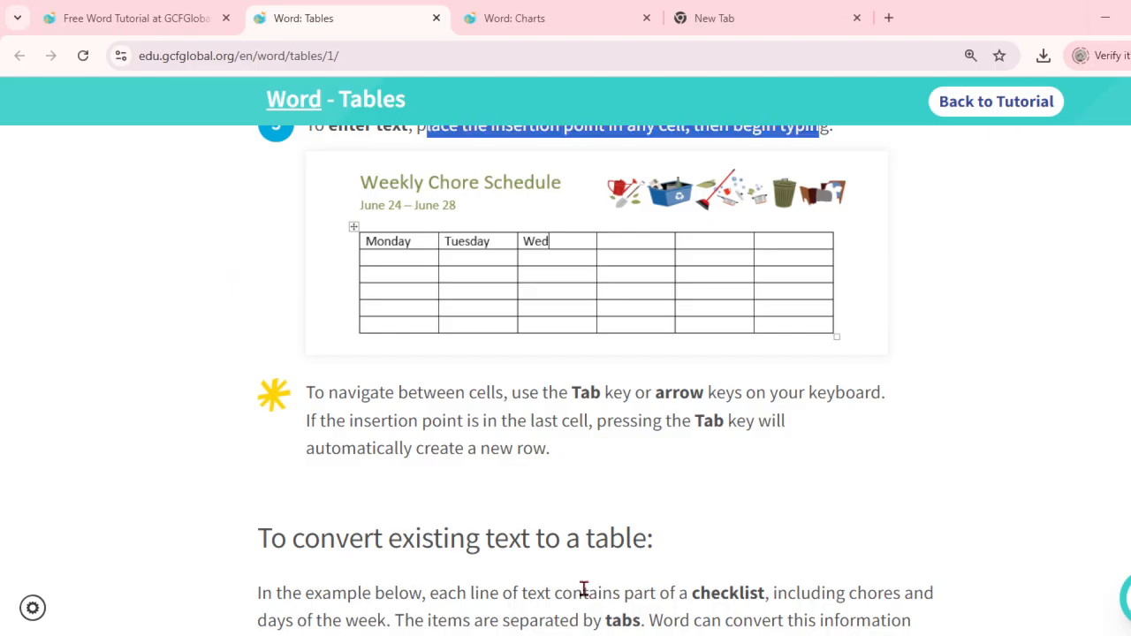
scroll(616, 622, down, 4)
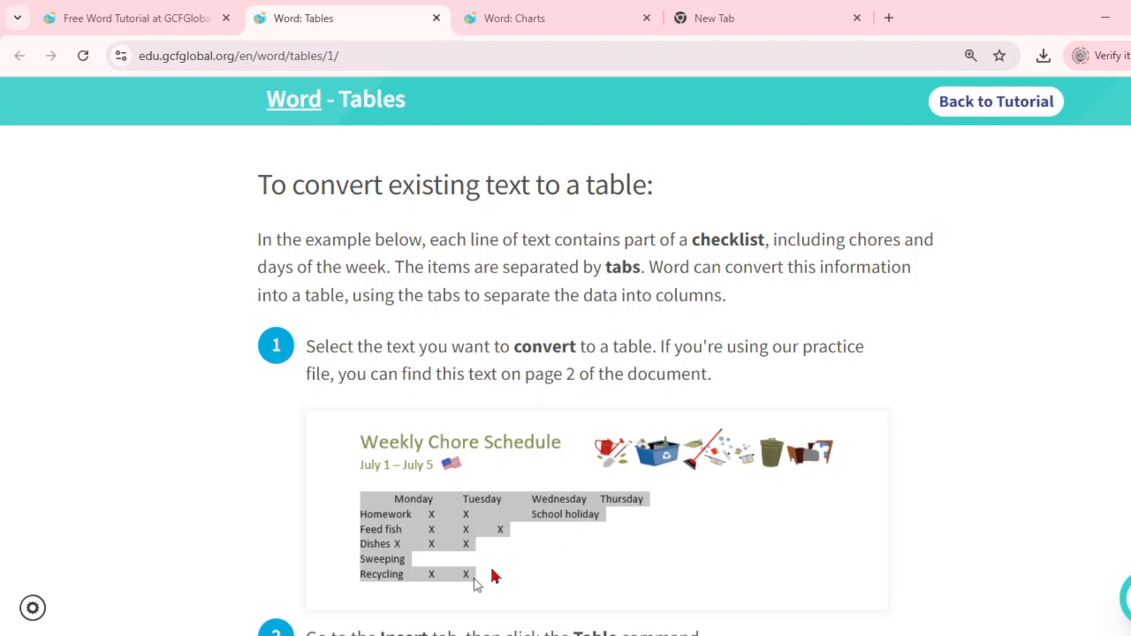
scroll(522, 566, down, 1)
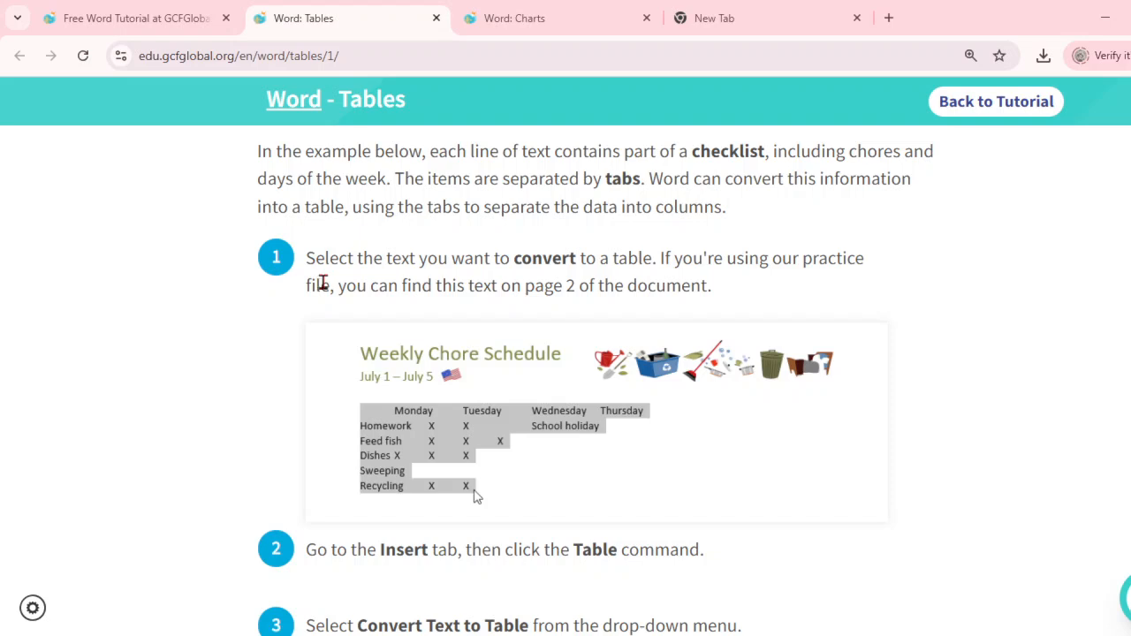
drag(345, 285, 646, 295)
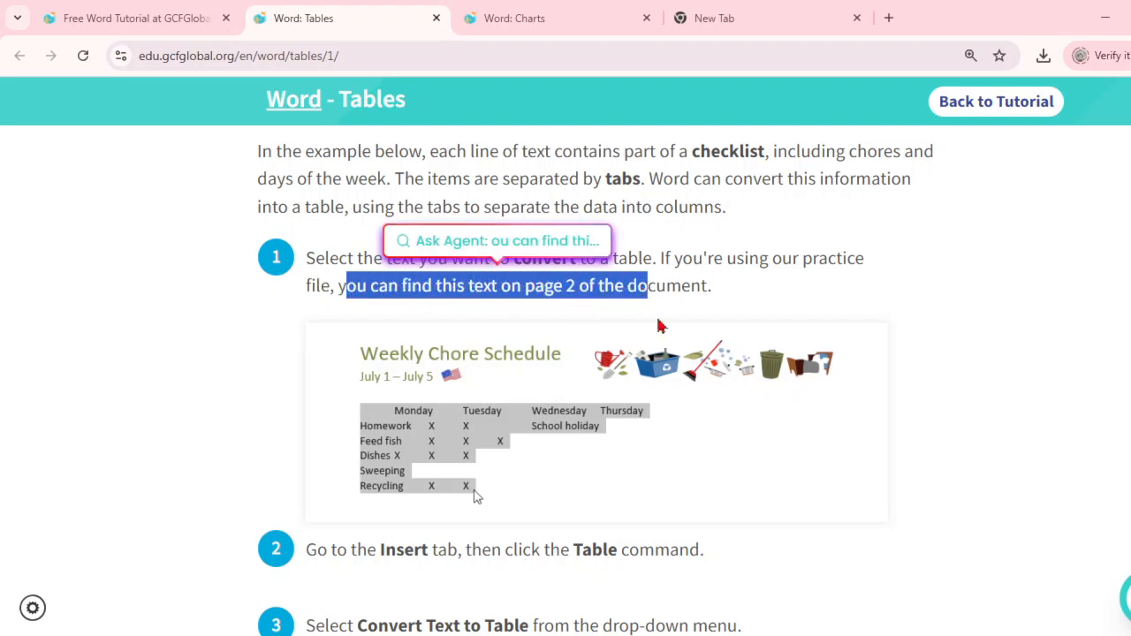
Step: Switch to Word and convert the July 1 – July 5 chore list on page 2 to a table, separating the text at tabs
key(alt+Tab)
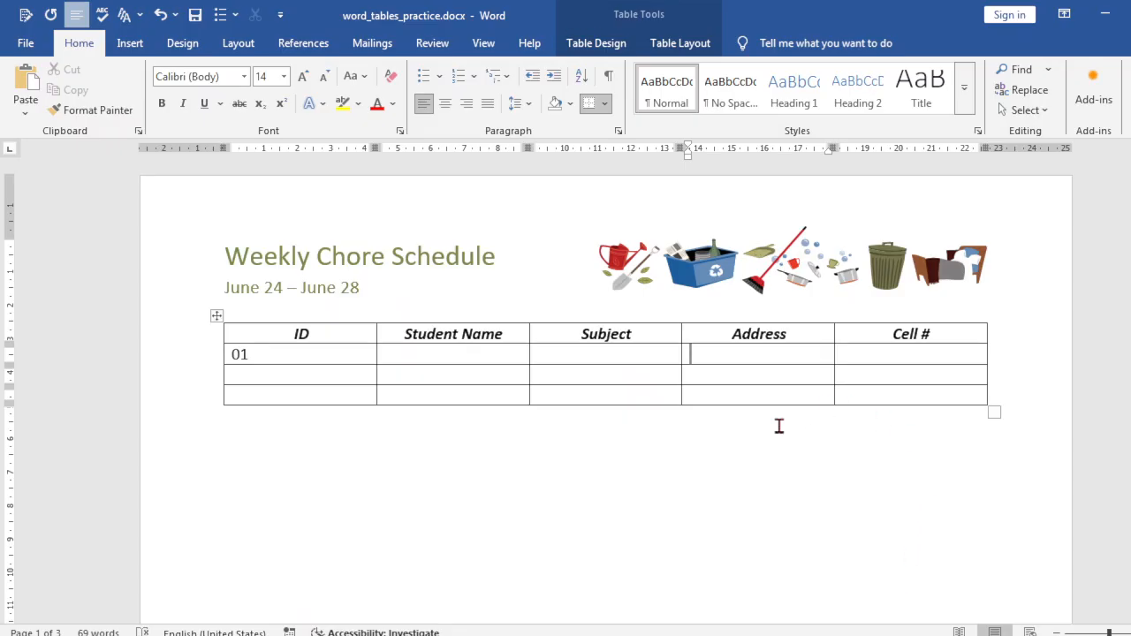
scroll(779, 426, down, 15)
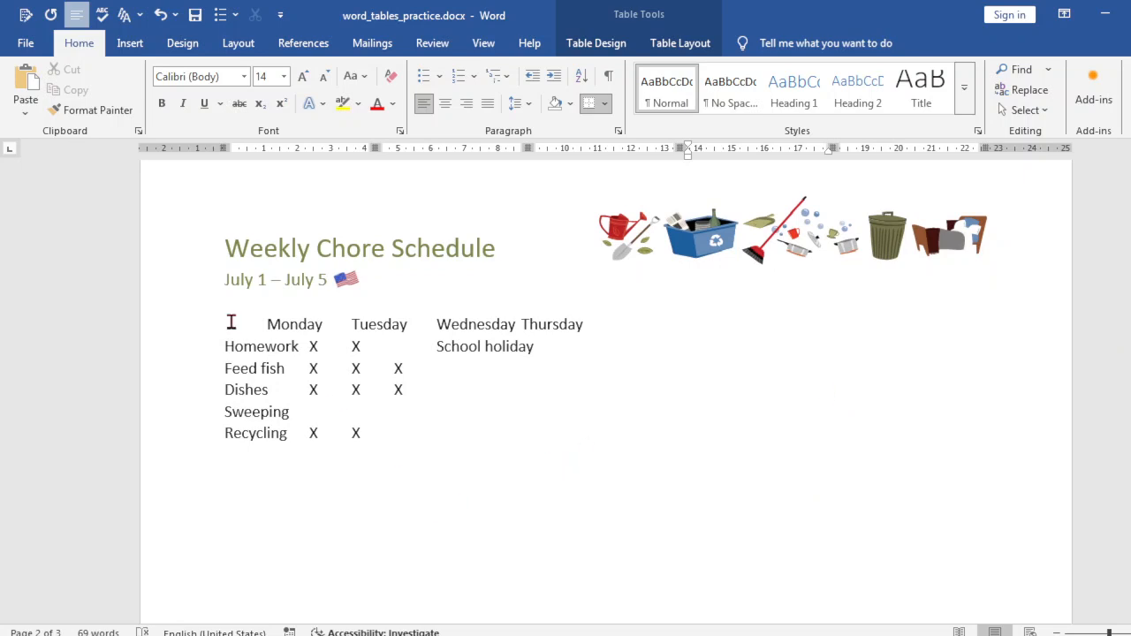
drag(268, 324, 378, 440)
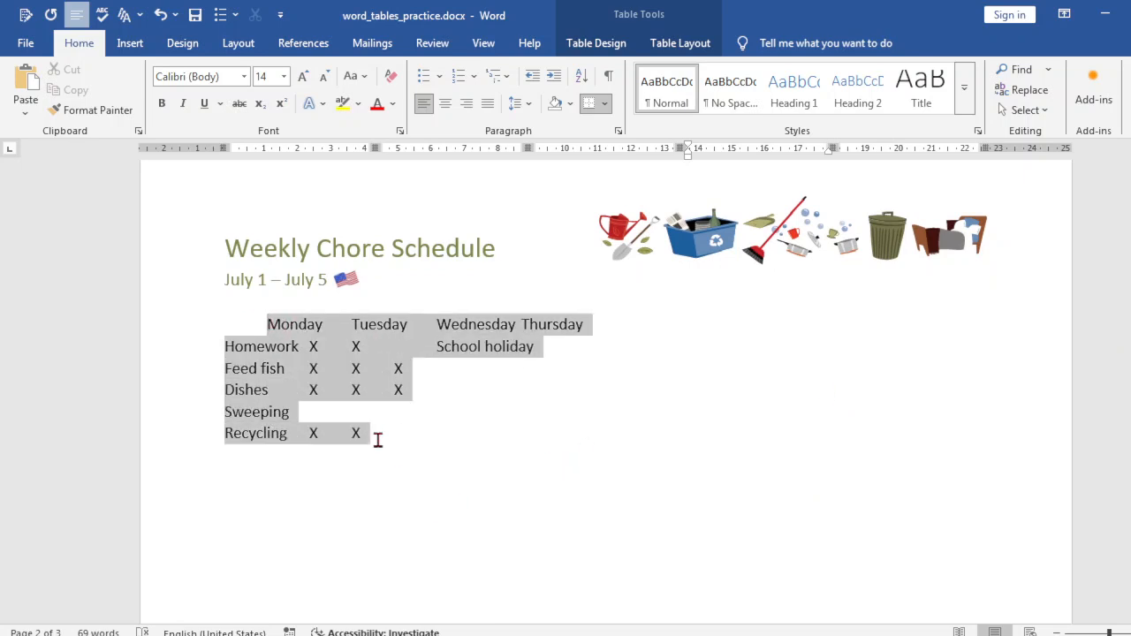
drag(232, 323, 392, 434)
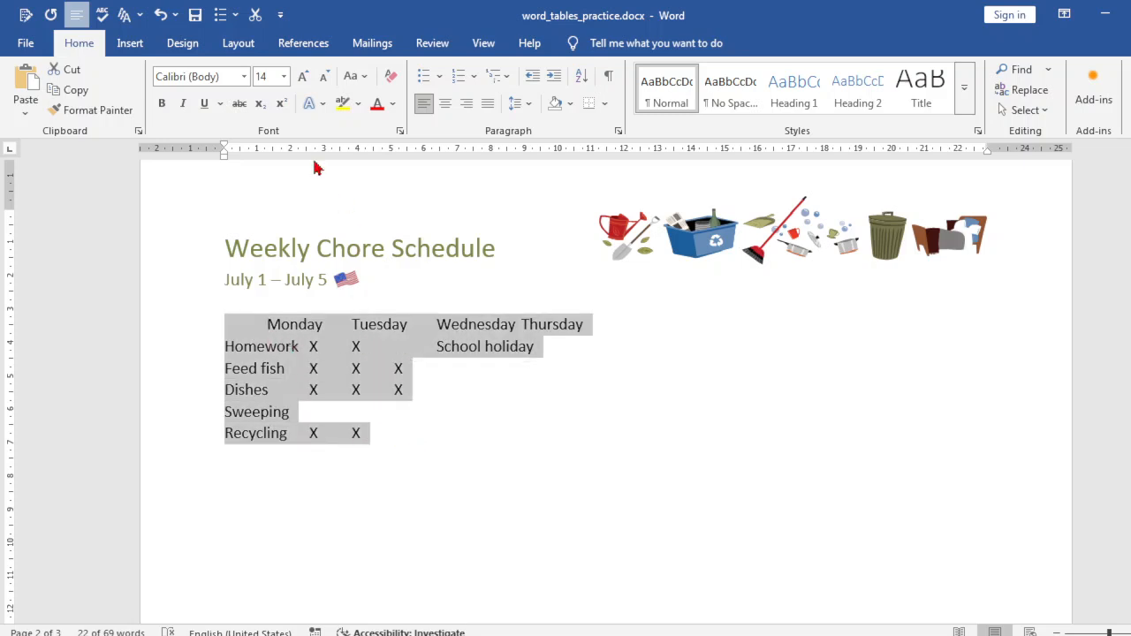
click(130, 42)
click(151, 88)
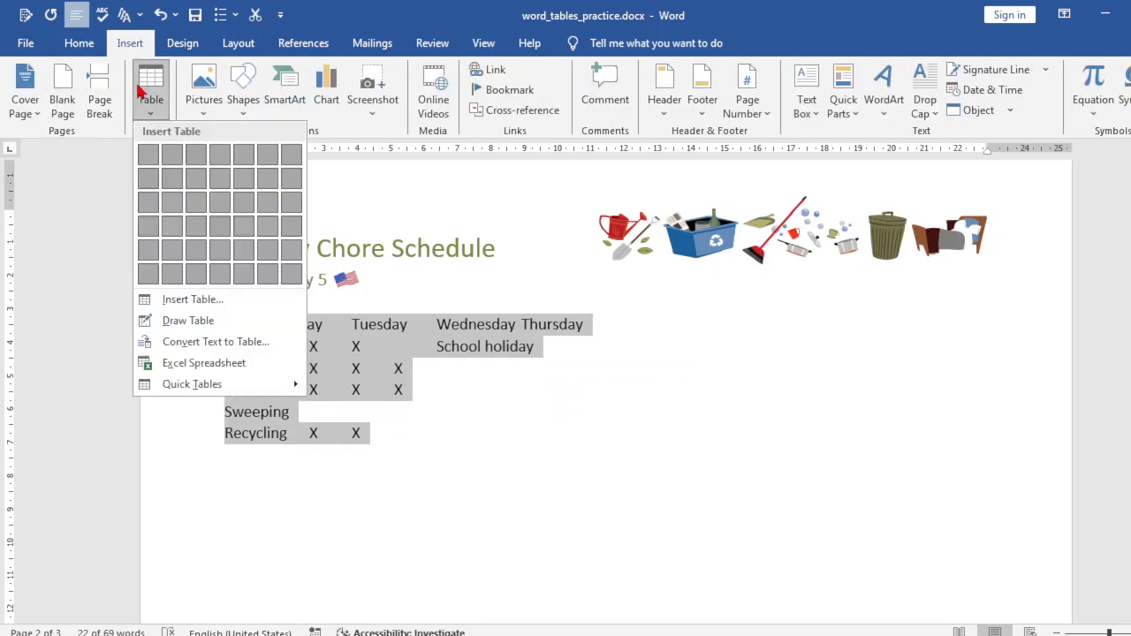
click(230, 344)
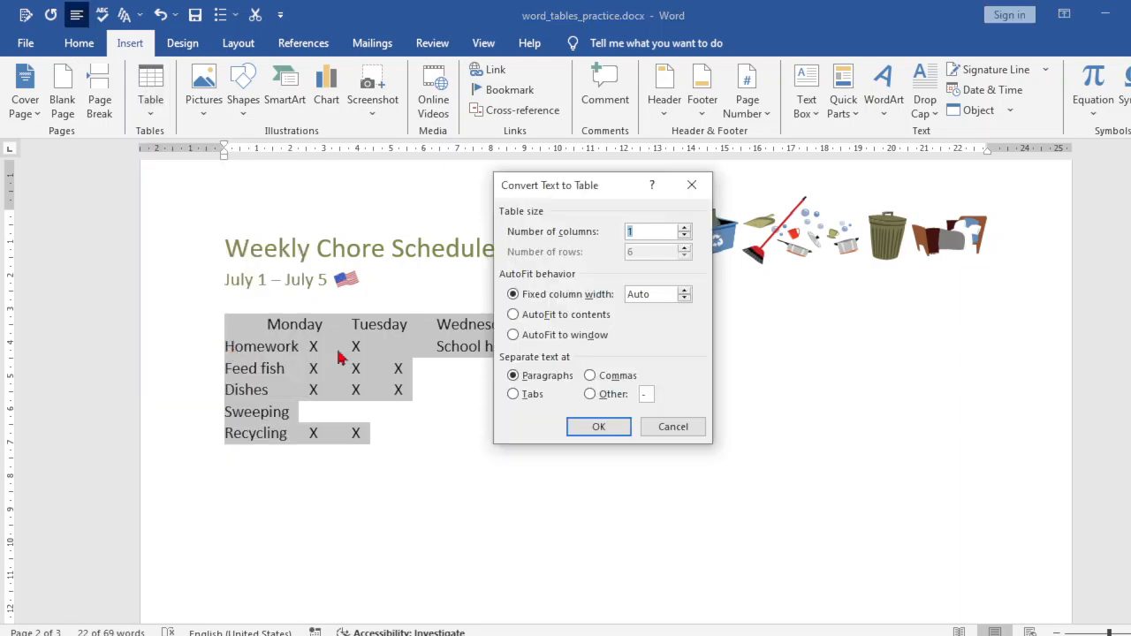
click(516, 396)
click(604, 428)
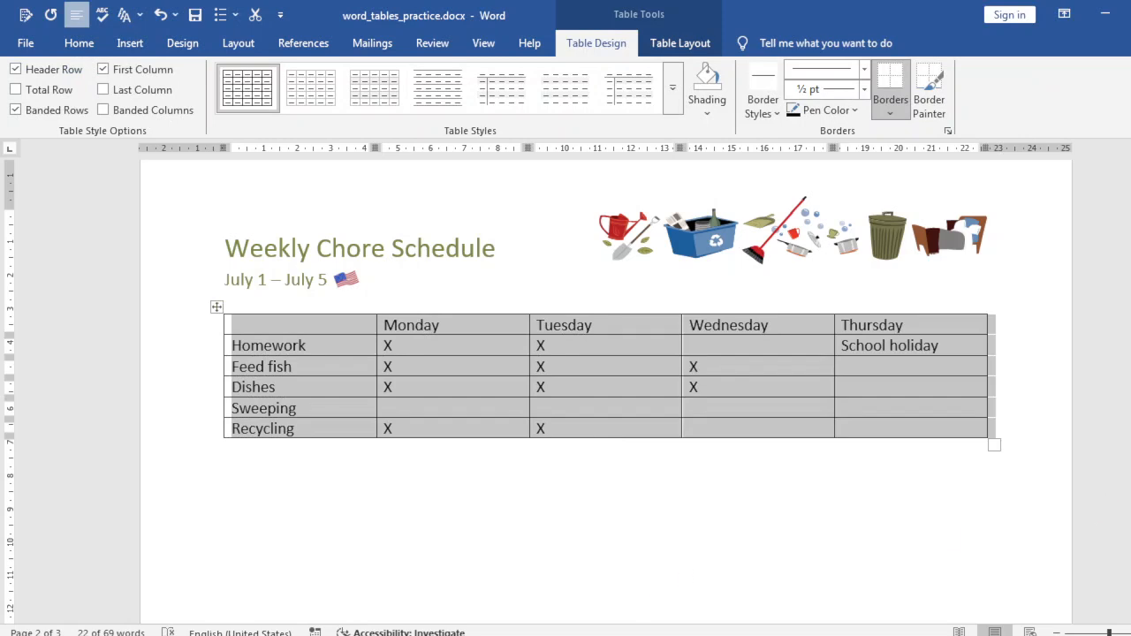
Step: Switch to the browser lesson and review steps 1 to 3 on selecting text and choosing Convert Text to Table
click(1105, 14)
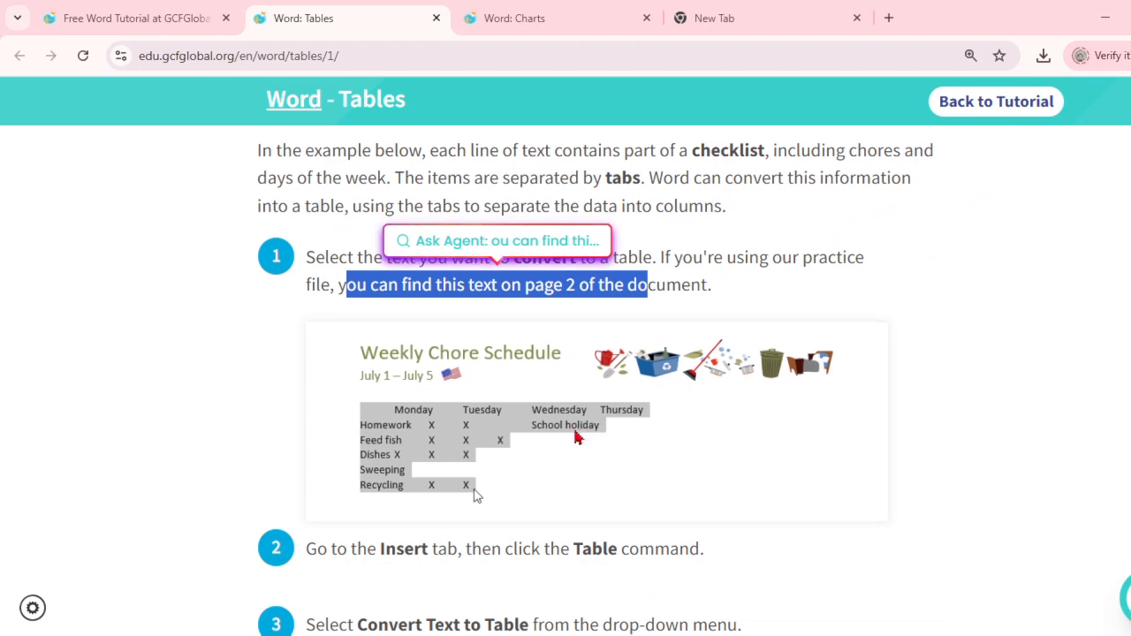
scroll(570, 433, down, 1)
scroll(557, 433, up, 1)
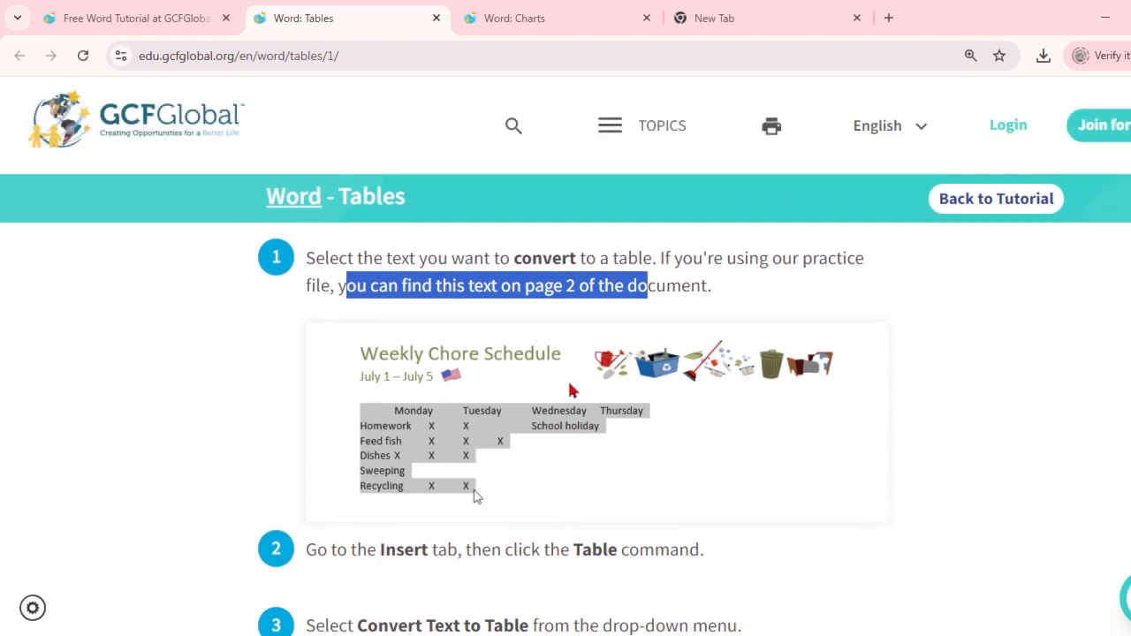
drag(354, 258, 707, 254)
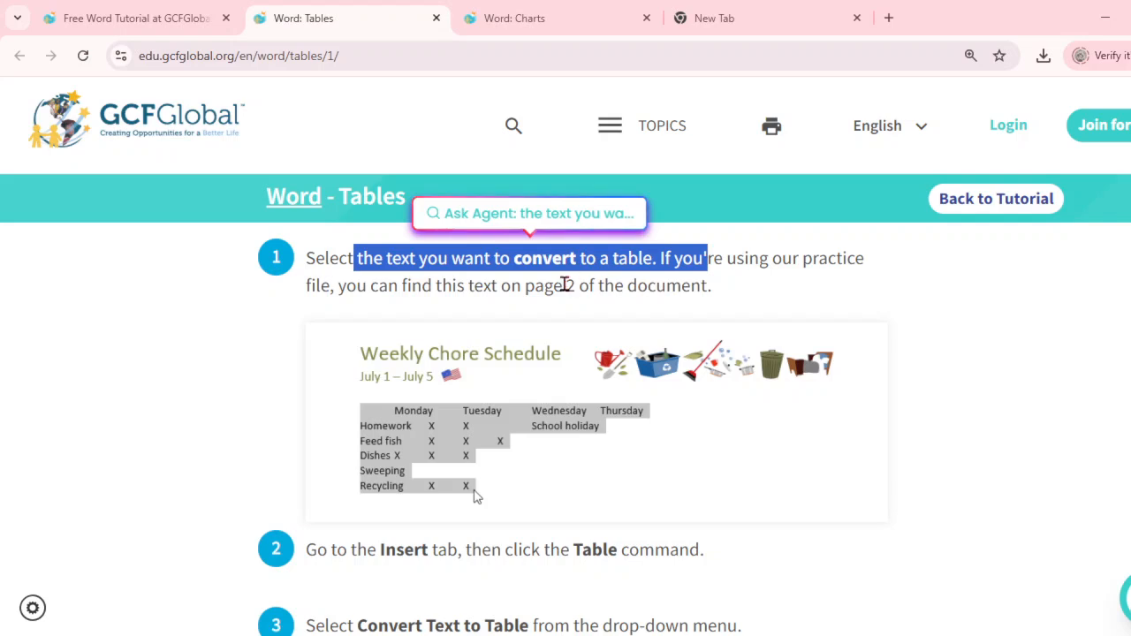
drag(564, 284, 600, 285)
scroll(571, 341, down, 2)
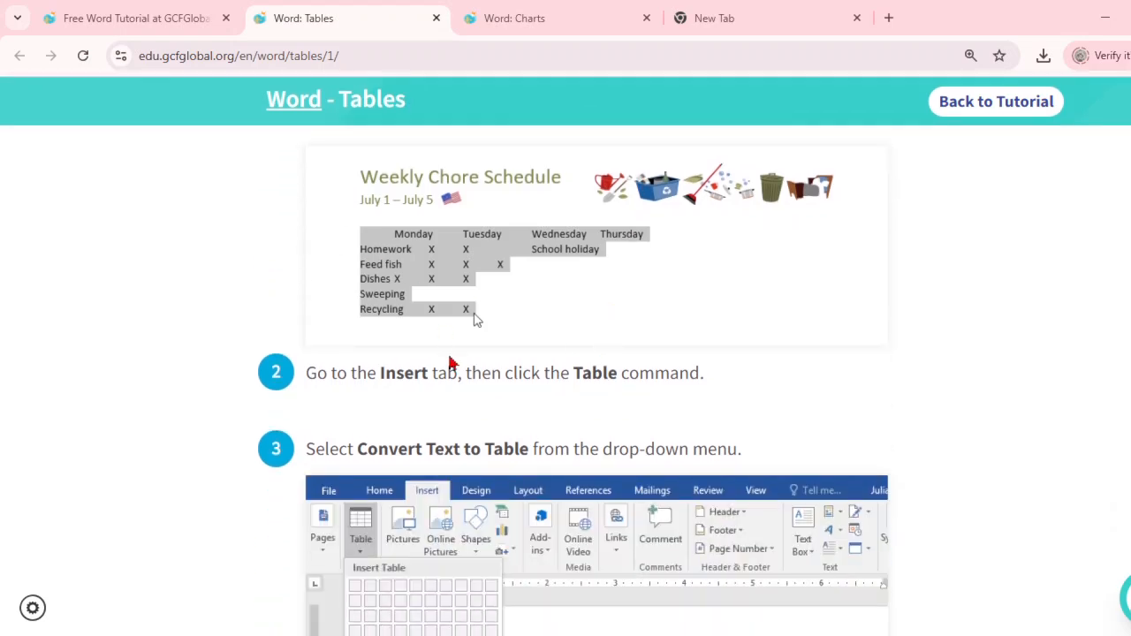
drag(380, 372, 670, 373)
scroll(670, 372, down, 2)
drag(322, 279, 495, 279)
scroll(423, 431, down, 2)
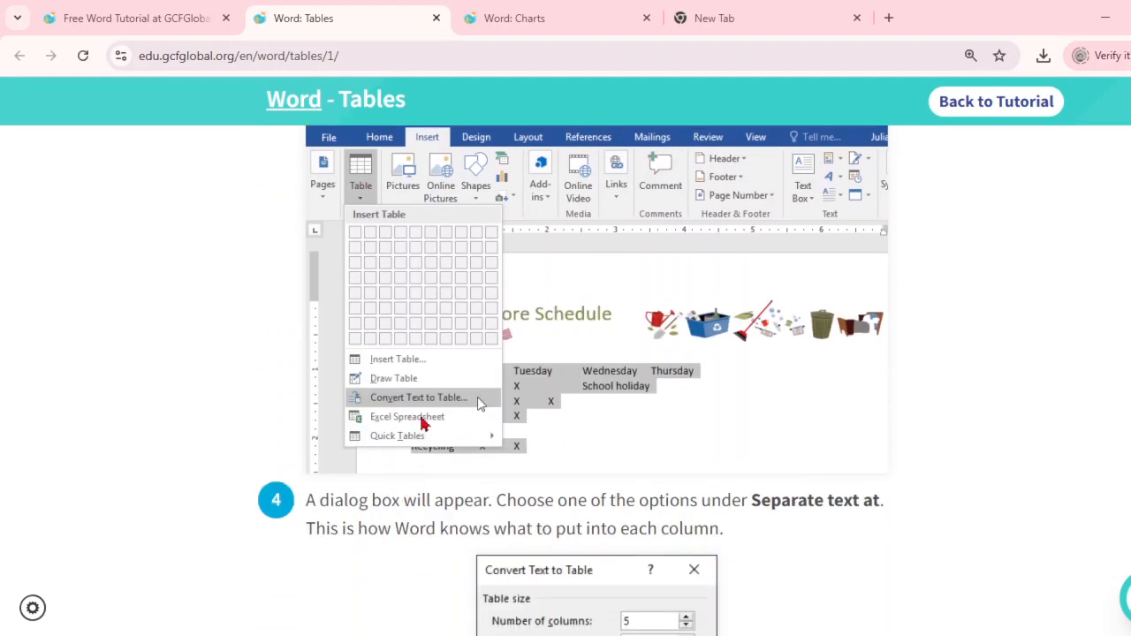
Step: Read lesson steps 4 and 5 on choosing a text separator and confirming the table conversion
scroll(433, 416, down, 3)
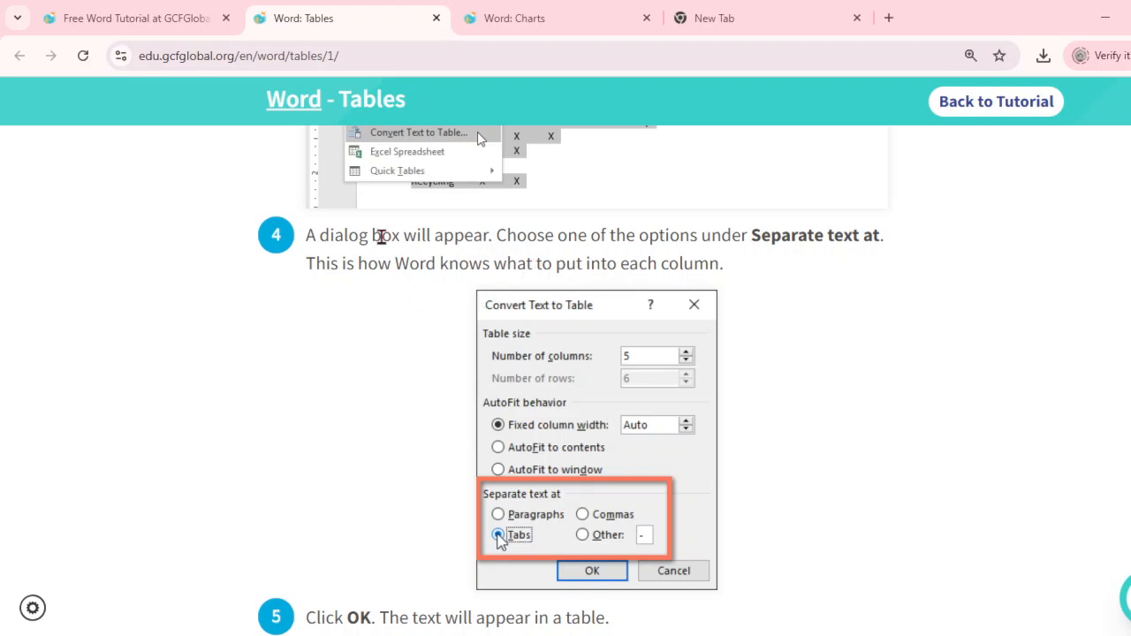
scroll(531, 550, down, 4)
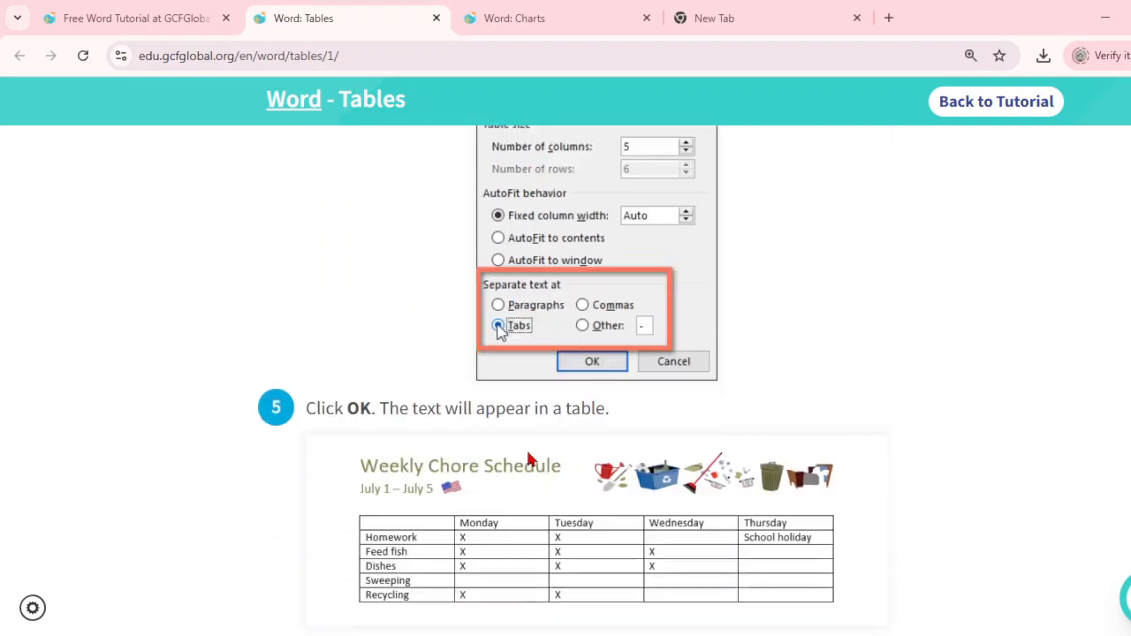
scroll(533, 415, down, 1)
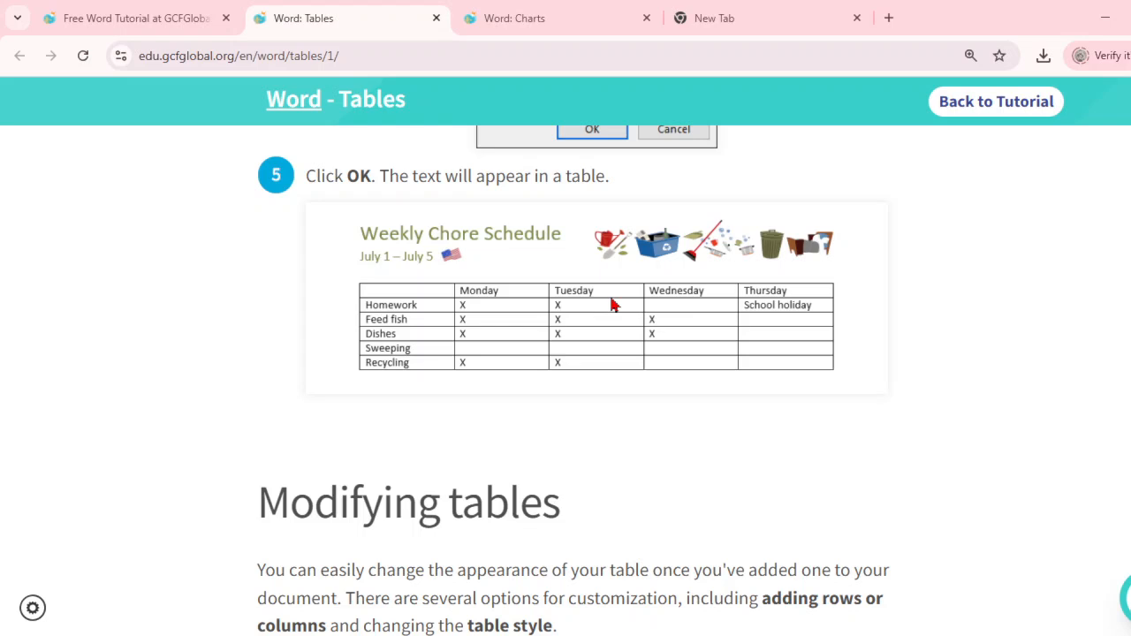
Step: Read the lesson's Modifying tables introduction on changing a table's appearance
scroll(613, 304, down, 4)
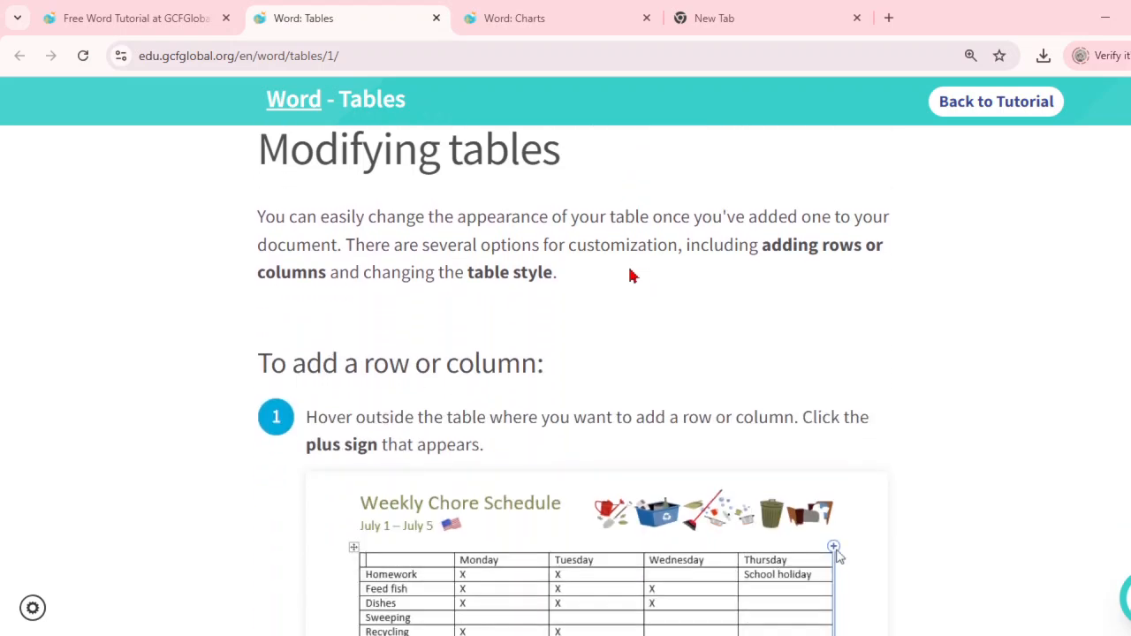
scroll(582, 302, up, 1)
drag(361, 238, 581, 272)
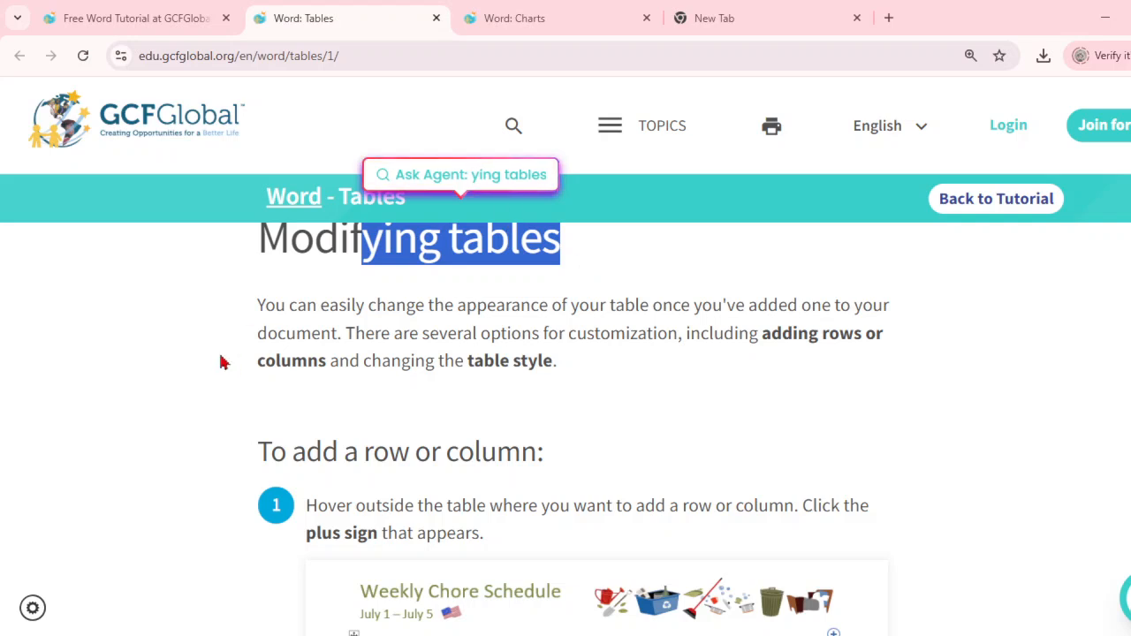
drag(274, 309, 643, 305)
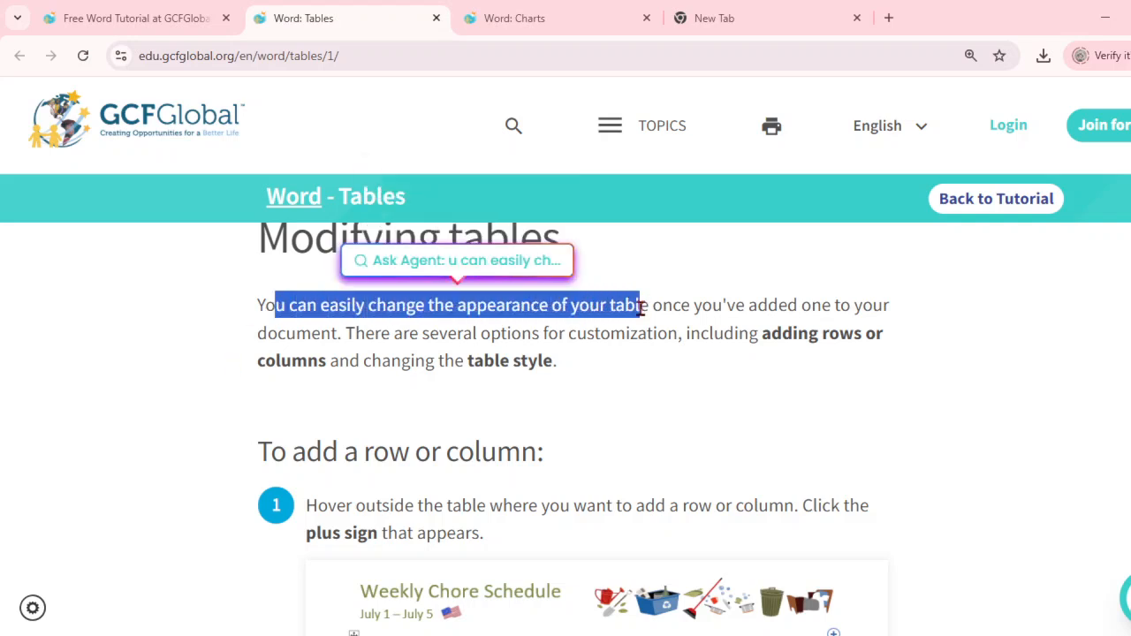
drag(650, 305, 406, 345)
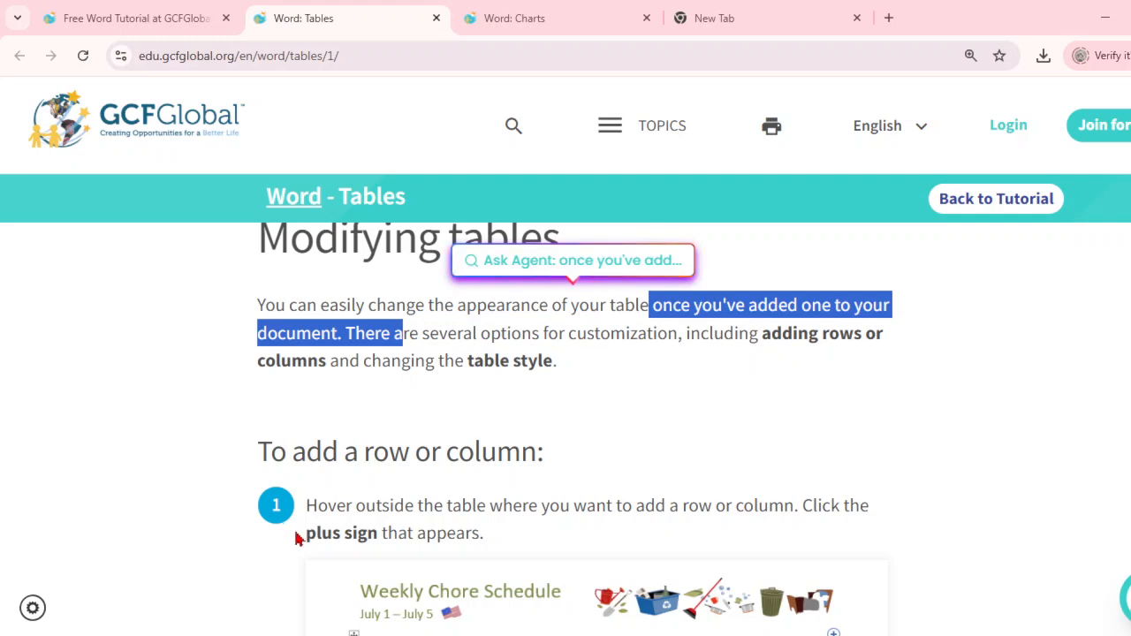
Step: Read the lesson's instructions on adding a row or column to a table, through to the tip on other insert options
scroll(327, 513, down, 2)
drag(363, 276, 433, 281)
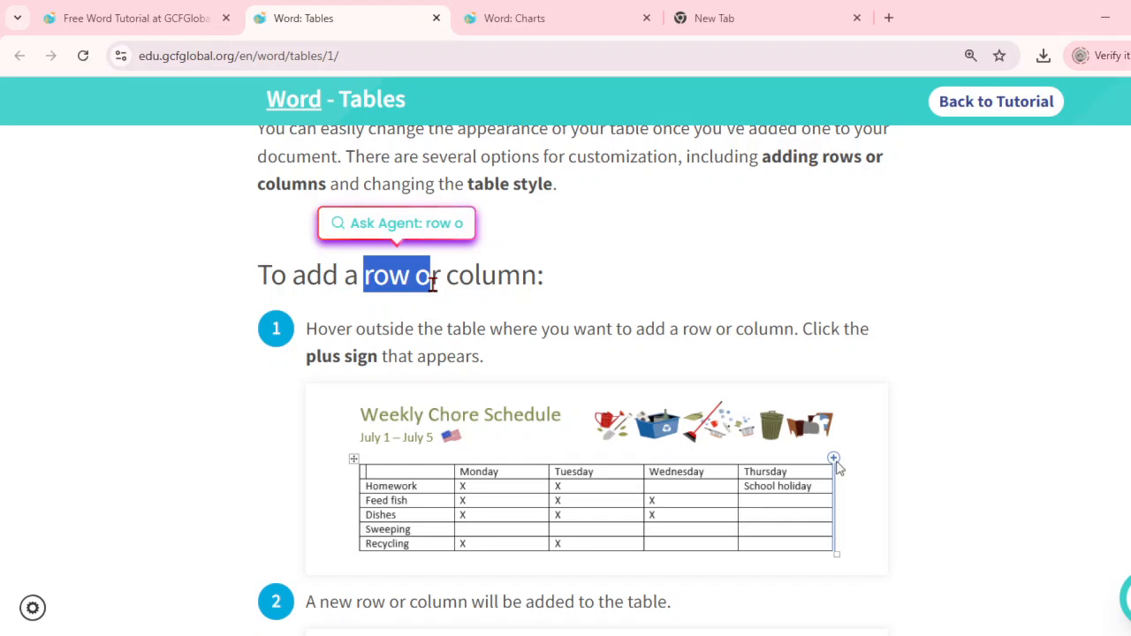
drag(376, 330, 785, 349)
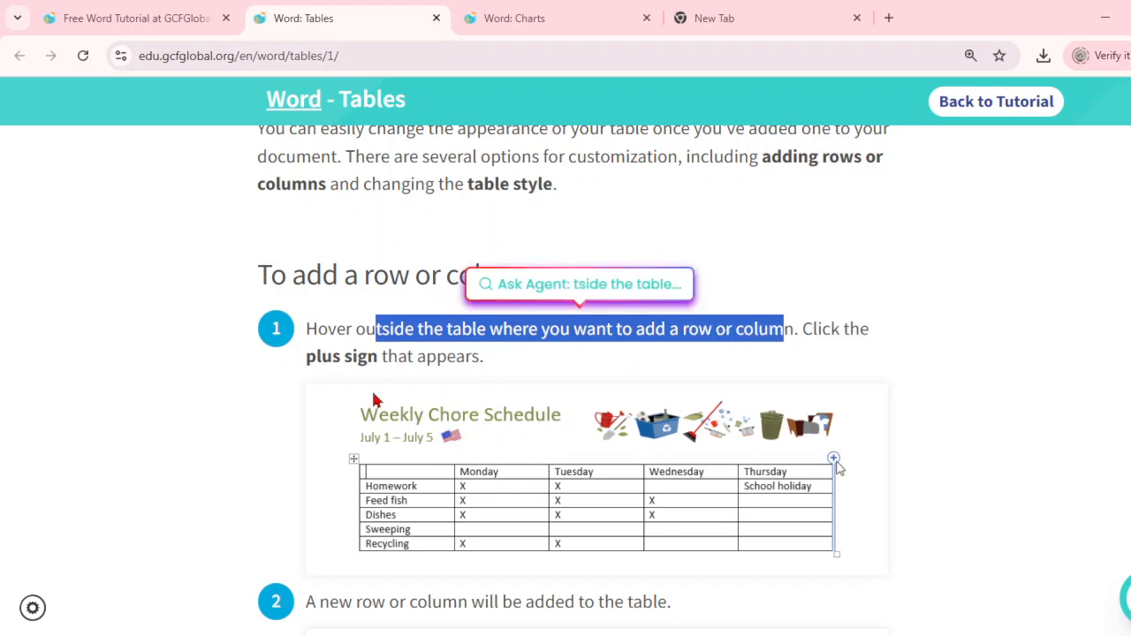
drag(408, 356, 456, 356)
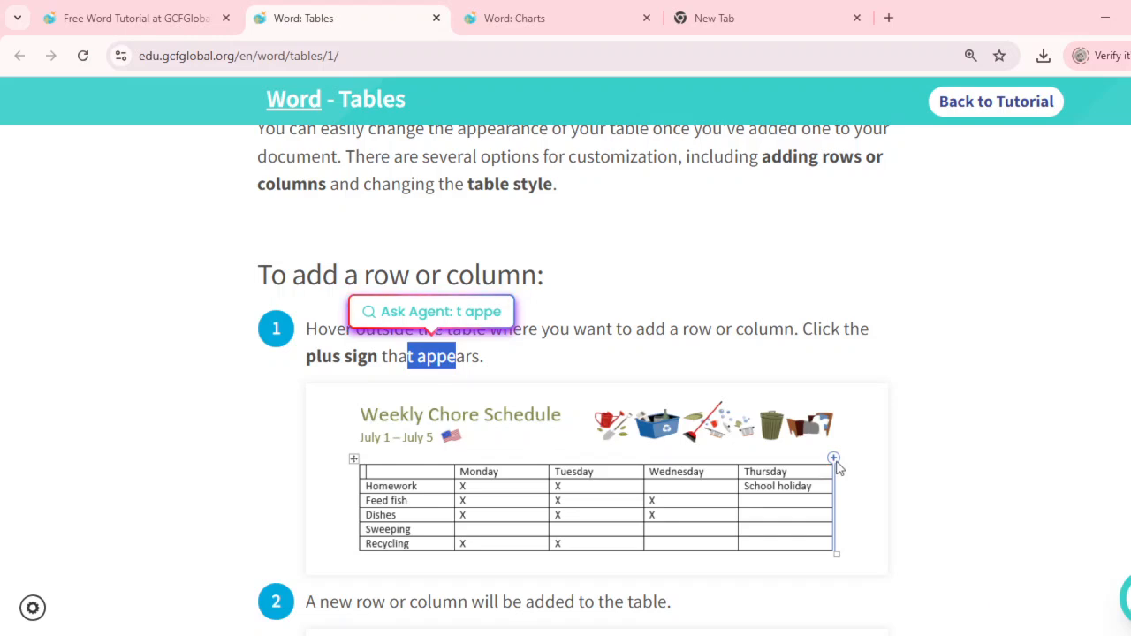
scroll(513, 556, down, 2)
scroll(424, 531, down, 5)
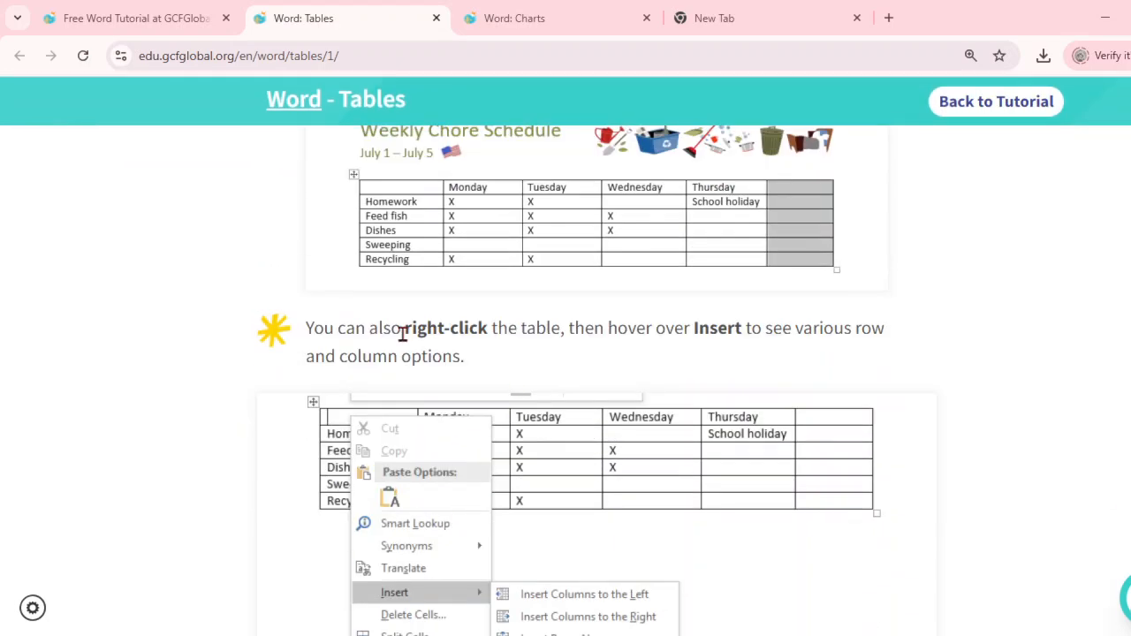
Step: Review the lesson's steps for adding a row or column and the tip on the other insert options
scroll(404, 333, up, 5)
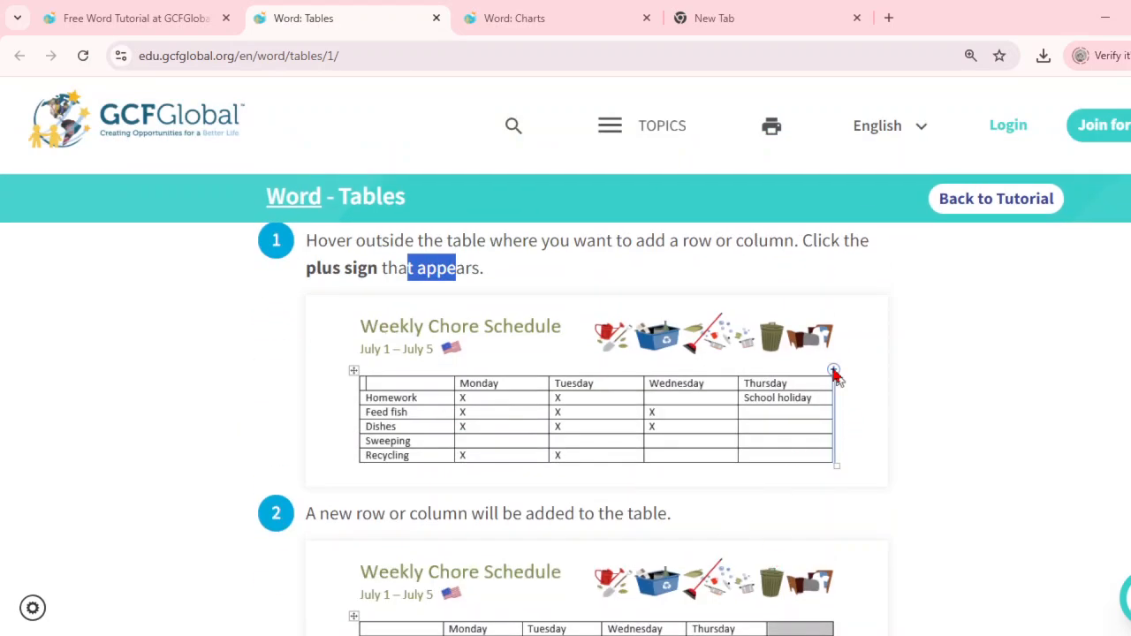
scroll(566, 353, down, 5)
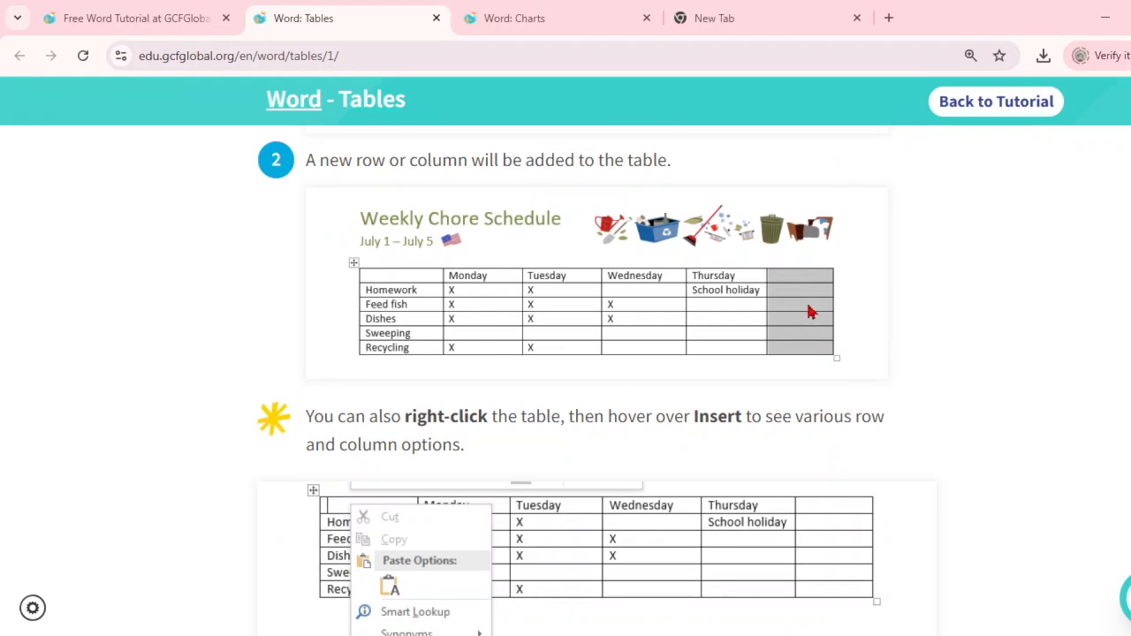
scroll(751, 326, down, 2)
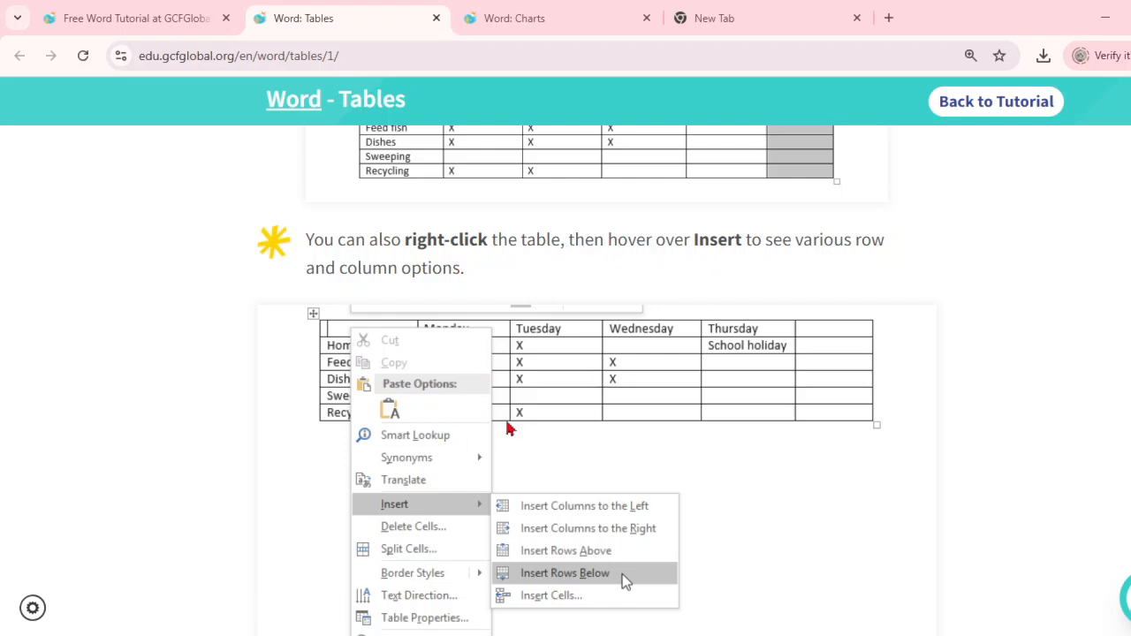
scroll(513, 477, down, 1)
scroll(518, 480, up, 1)
scroll(520, 480, up, 3)
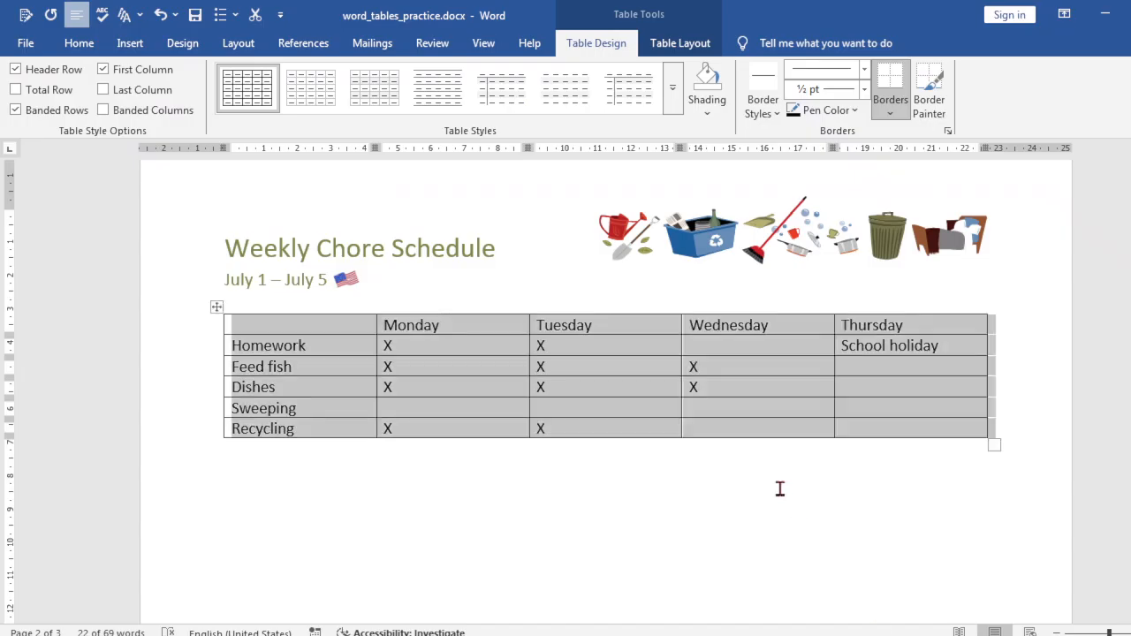
Step: Switch to the practice document in Word and try adding a blank column after Thursday, taking it out again
click(819, 487)
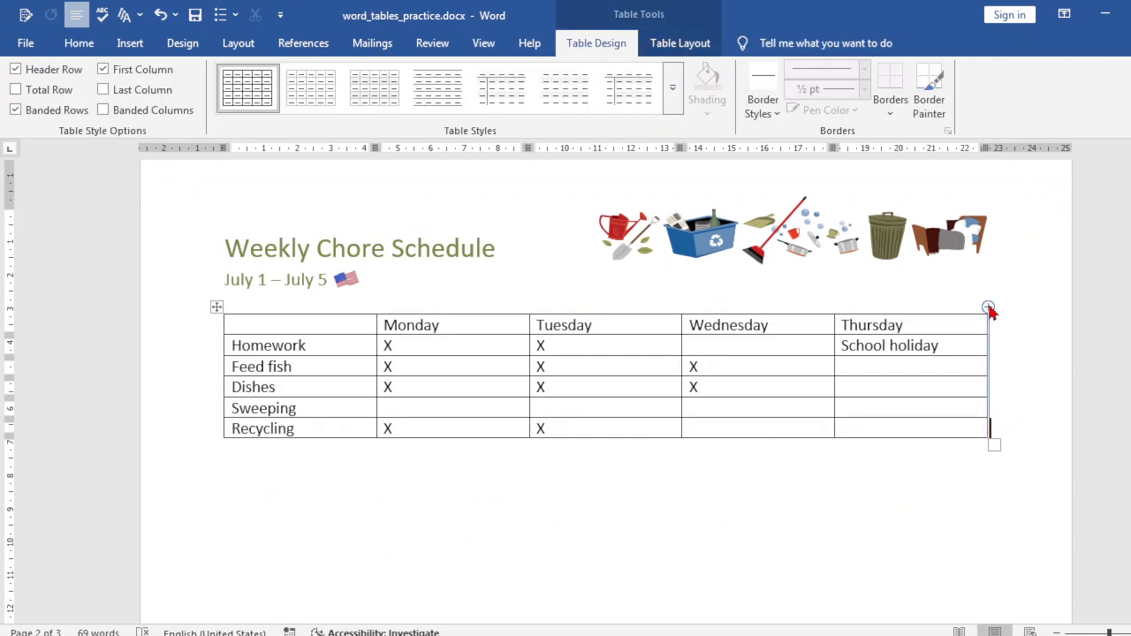
click(989, 308)
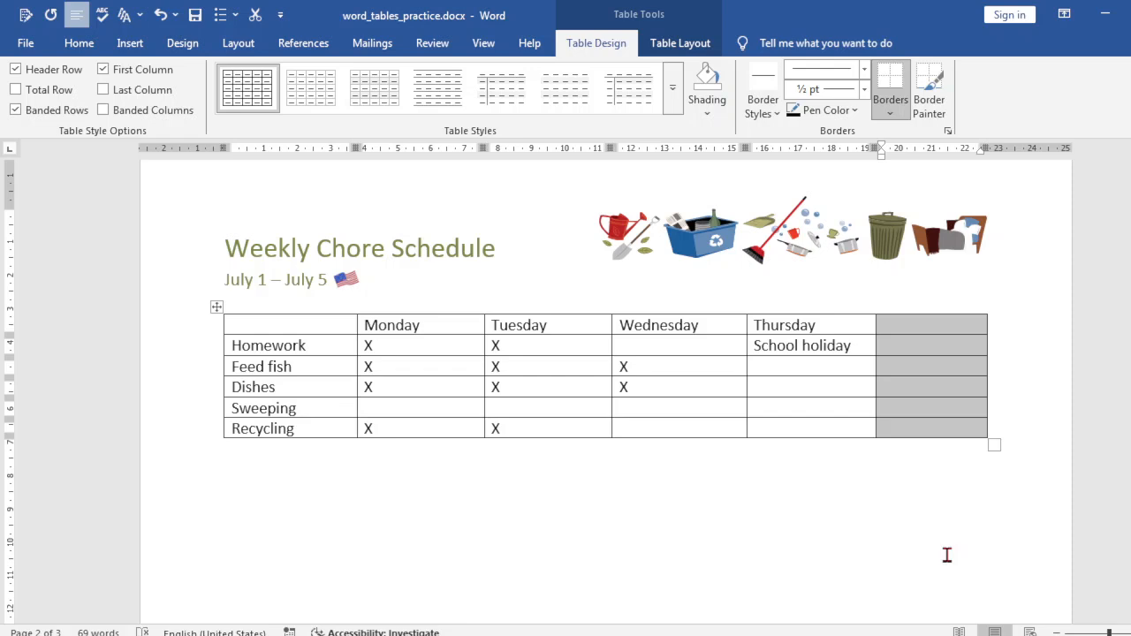
key(BackSpace)
click(887, 473)
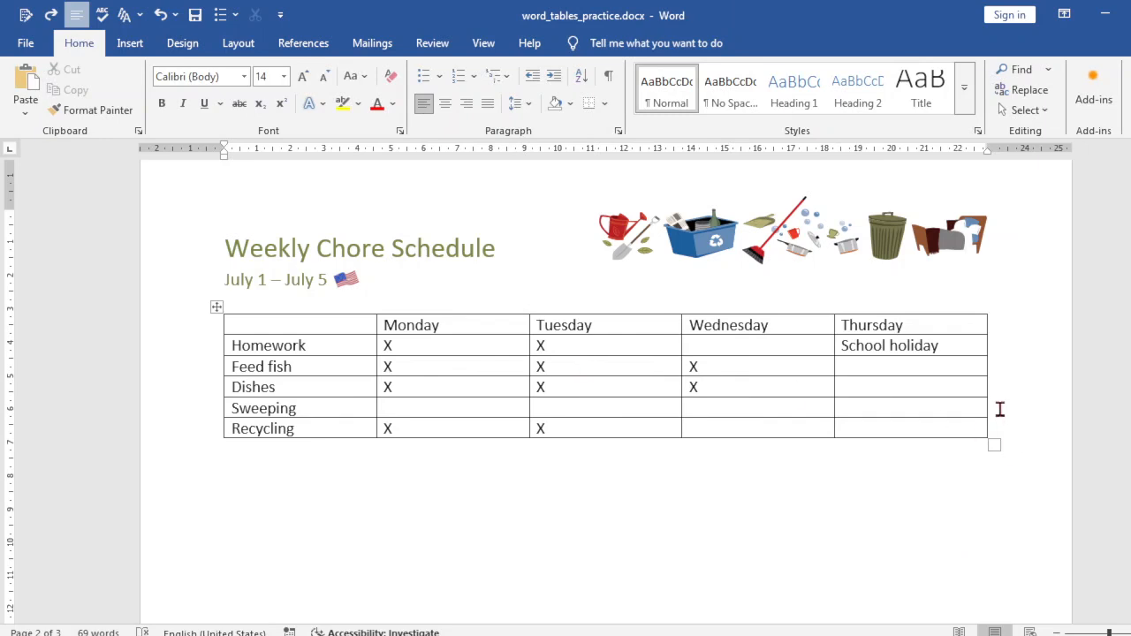
Step: Add a blank column at the outer edge of the chore table, after Thursday
click(1051, 427)
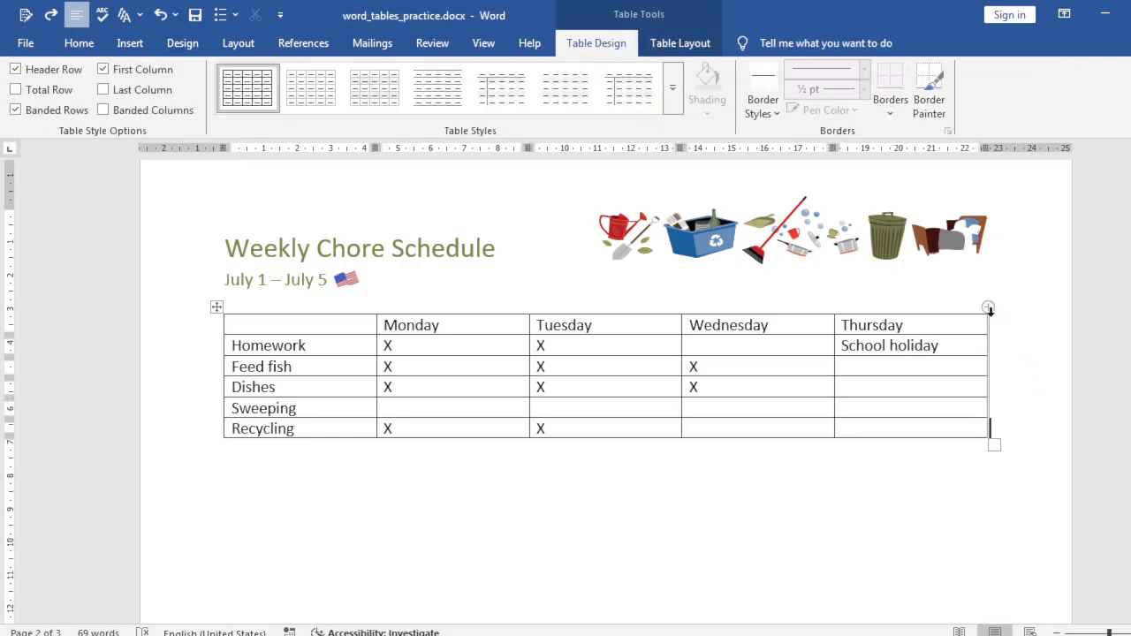
mouse_move(989, 311)
click(989, 308)
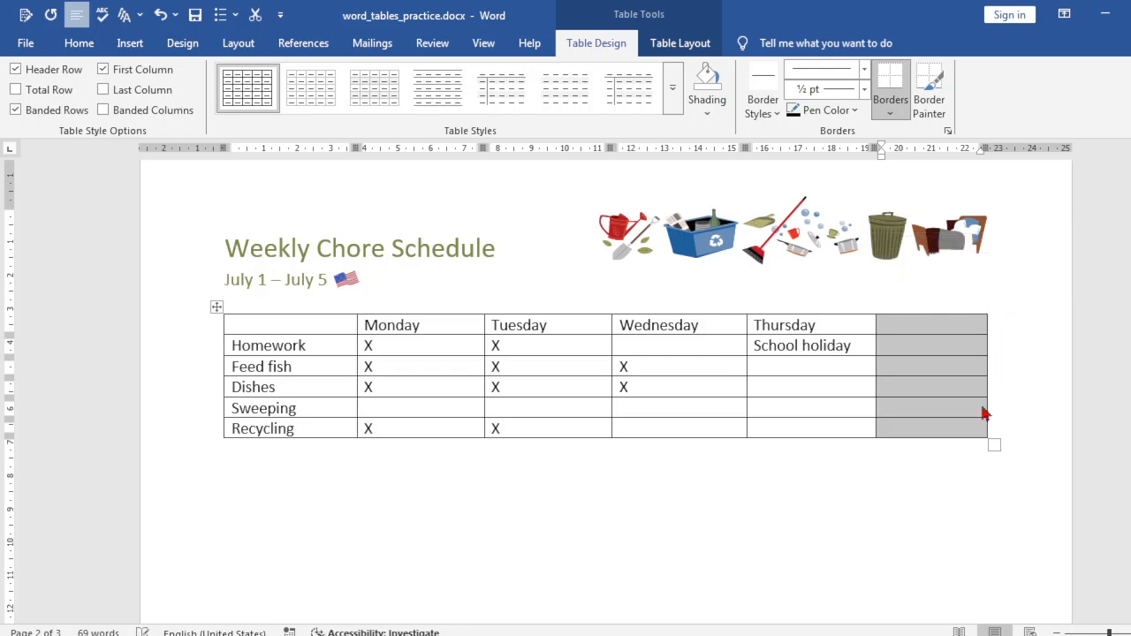
click(564, 343)
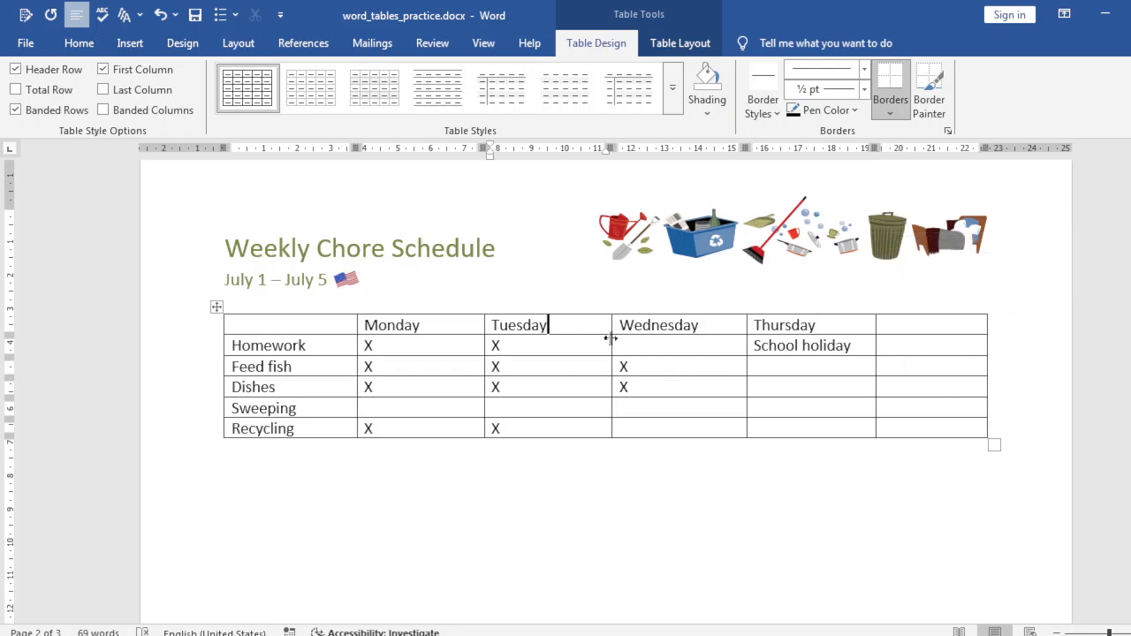
click(647, 327)
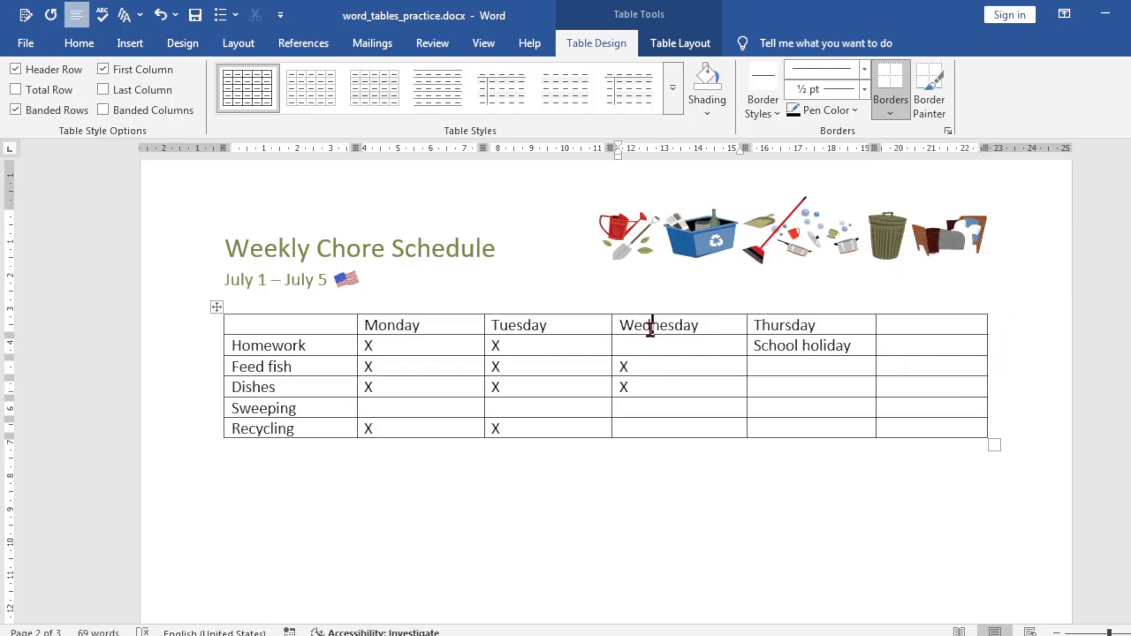
Step: Insert a blank column between Tuesday and Wednesday and another between Monday and Tuesday
click(593, 297)
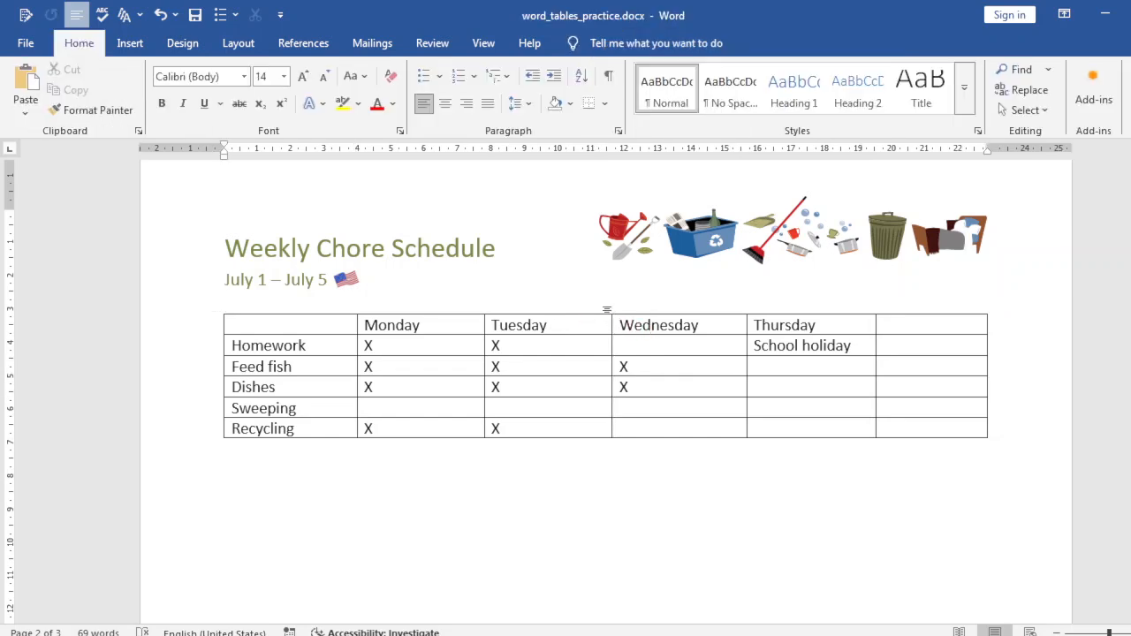
mouse_move(611, 309)
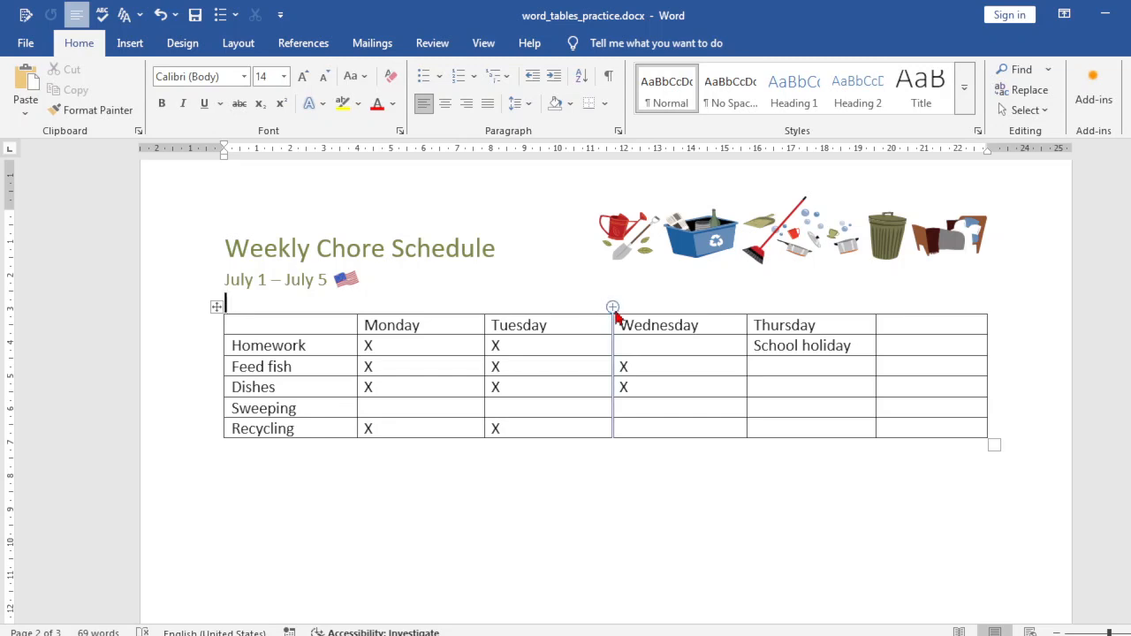
click(613, 308)
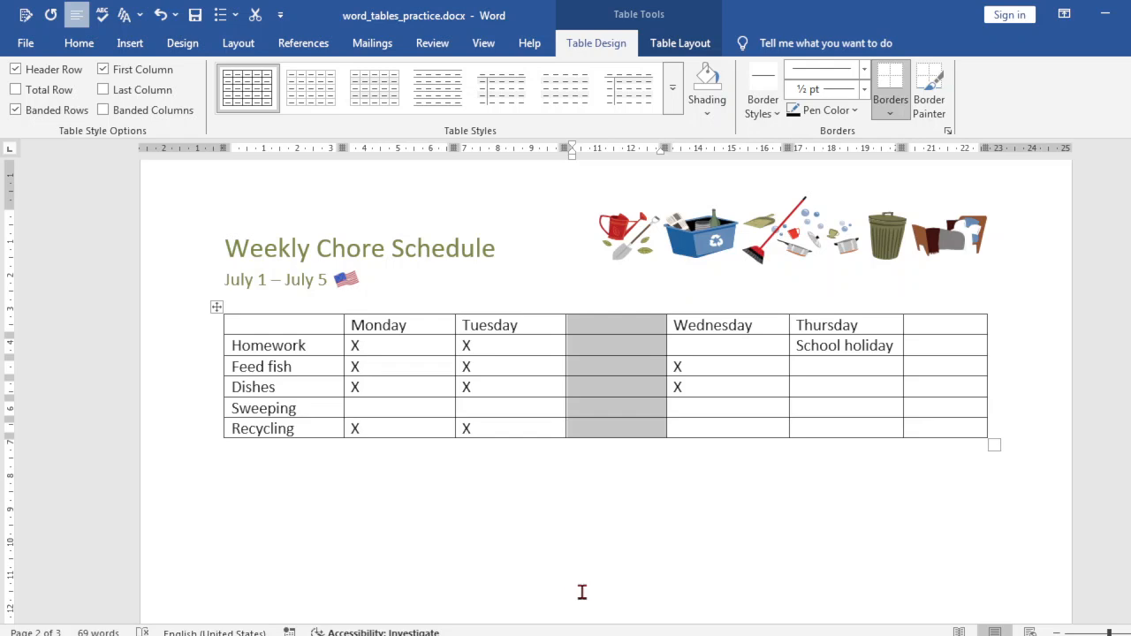
click(441, 302)
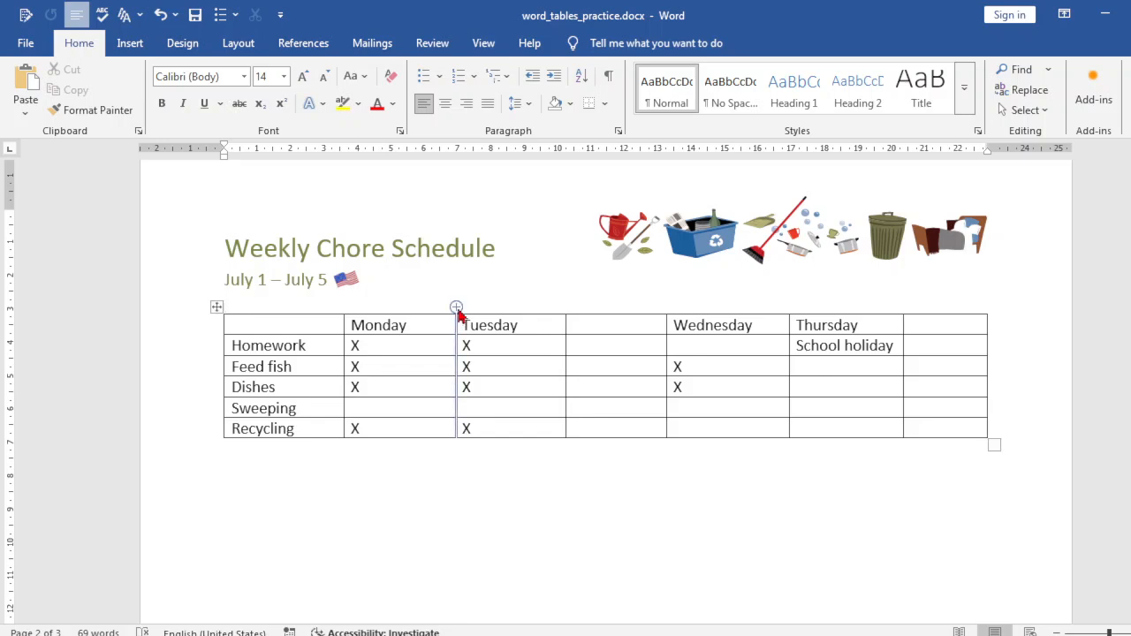
click(456, 304)
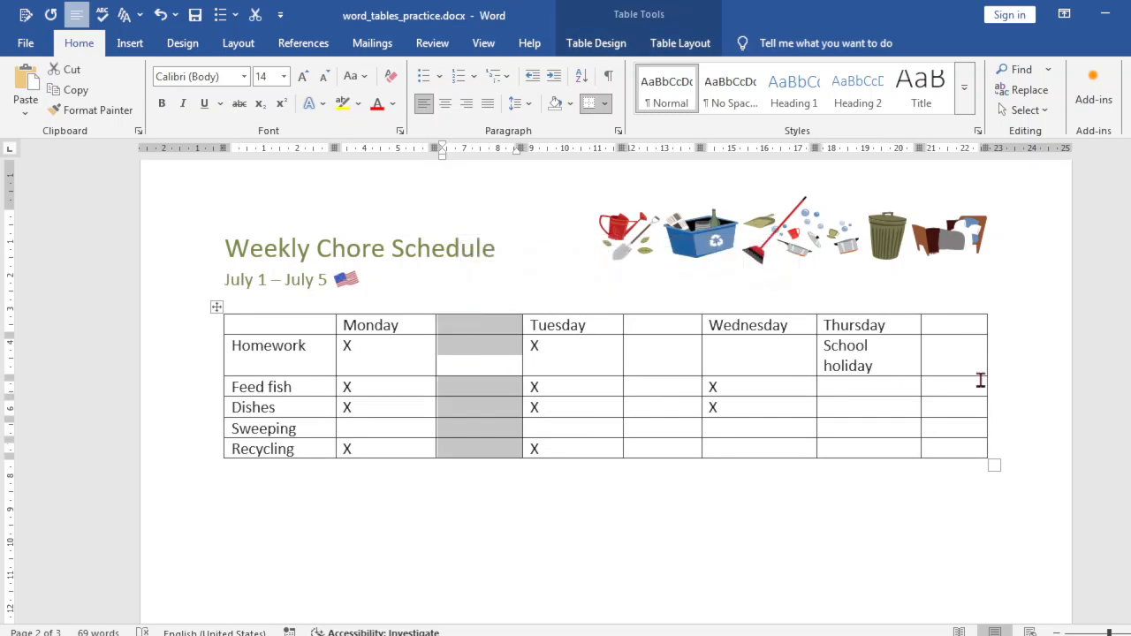
Step: Insert blank rows directly above the Homework, Feed fish and Recycling rows
click(978, 324)
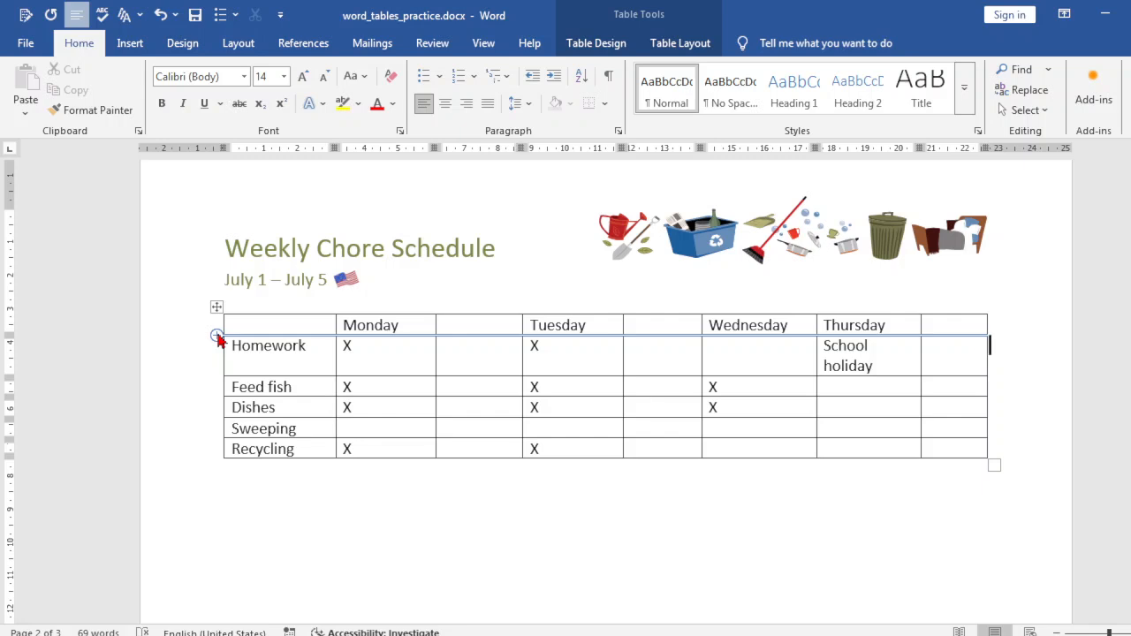
click(217, 336)
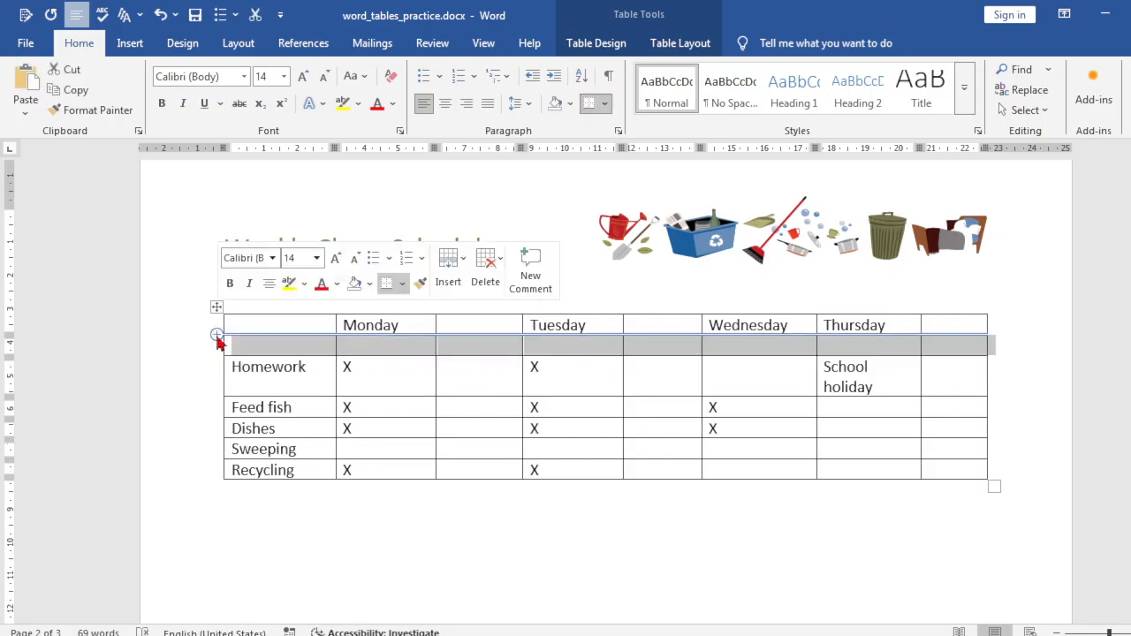
click(218, 395)
click(216, 398)
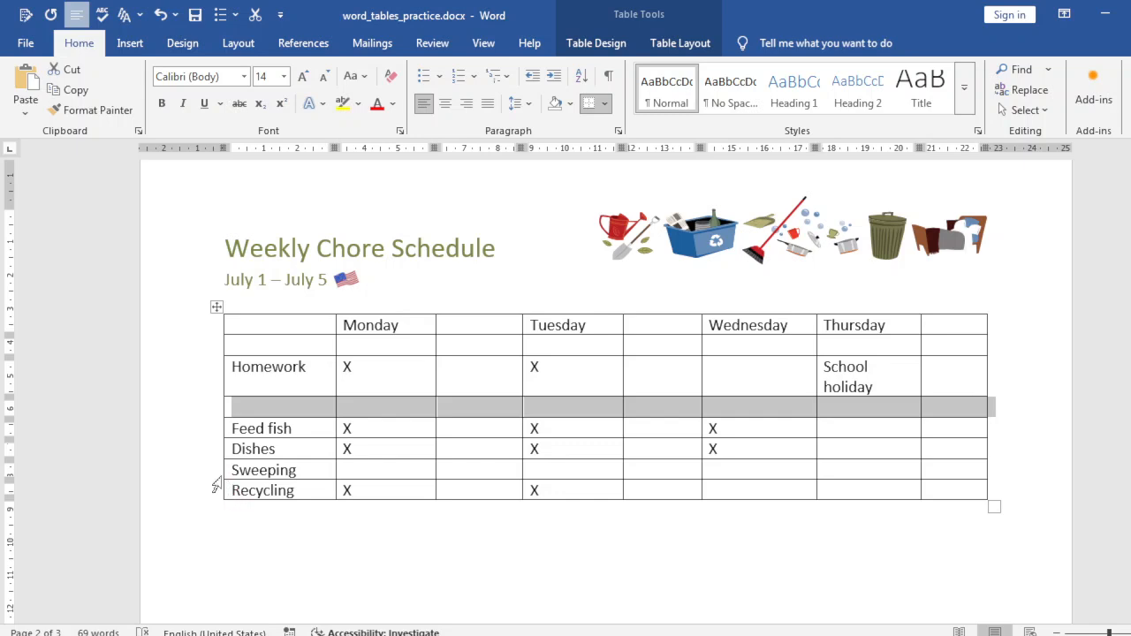
click(217, 489)
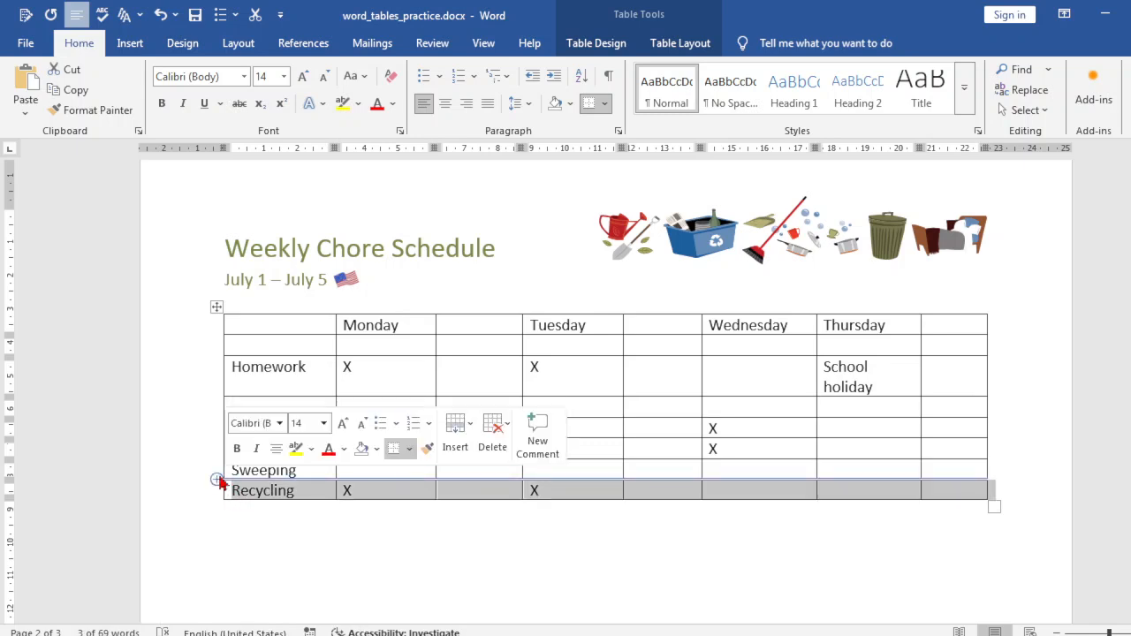
click(218, 480)
click(366, 543)
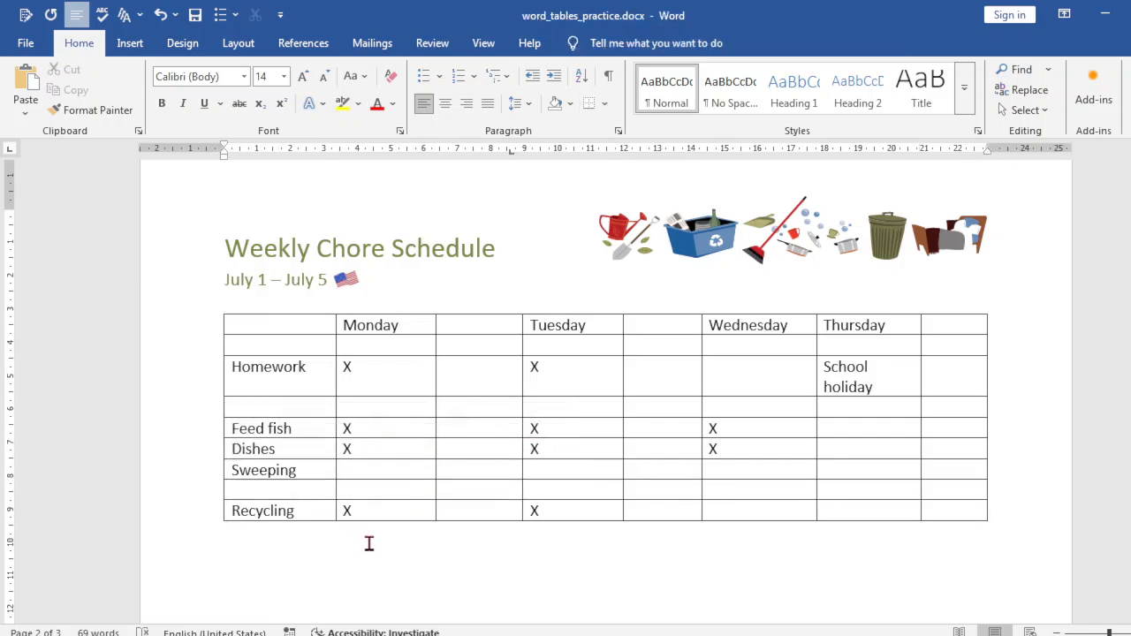
Step: Undo all the row and column insertions in the chore table
key(ctrl+z)
key(ctrl+z)
key(ctrl+z)
key(ctrl+z)
key(ctrl+z)
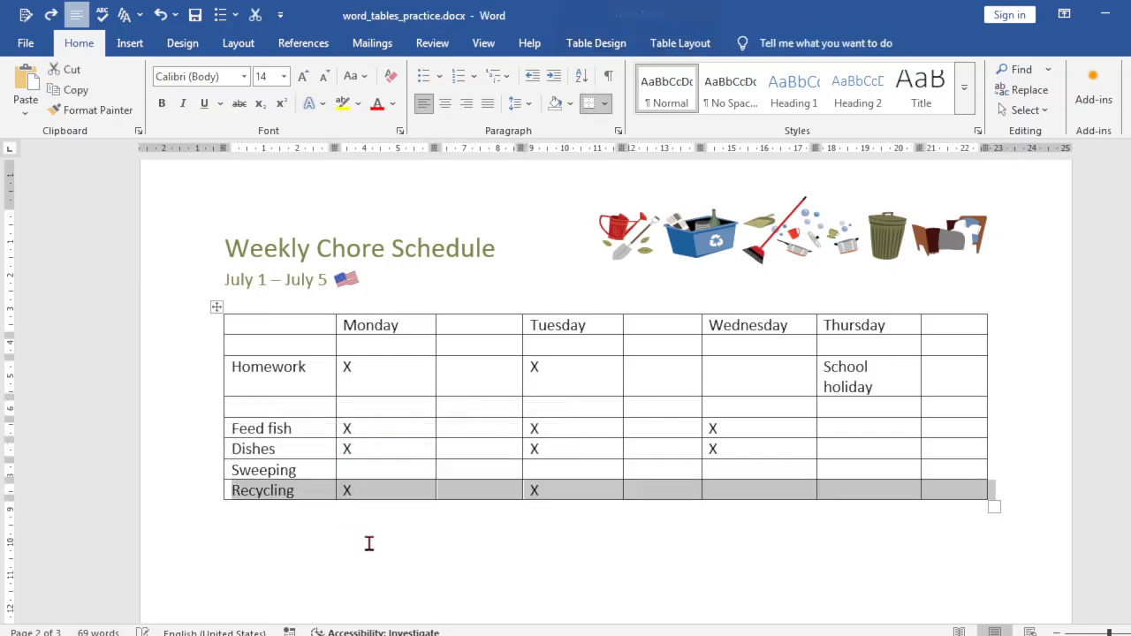
key(ctrl+z)
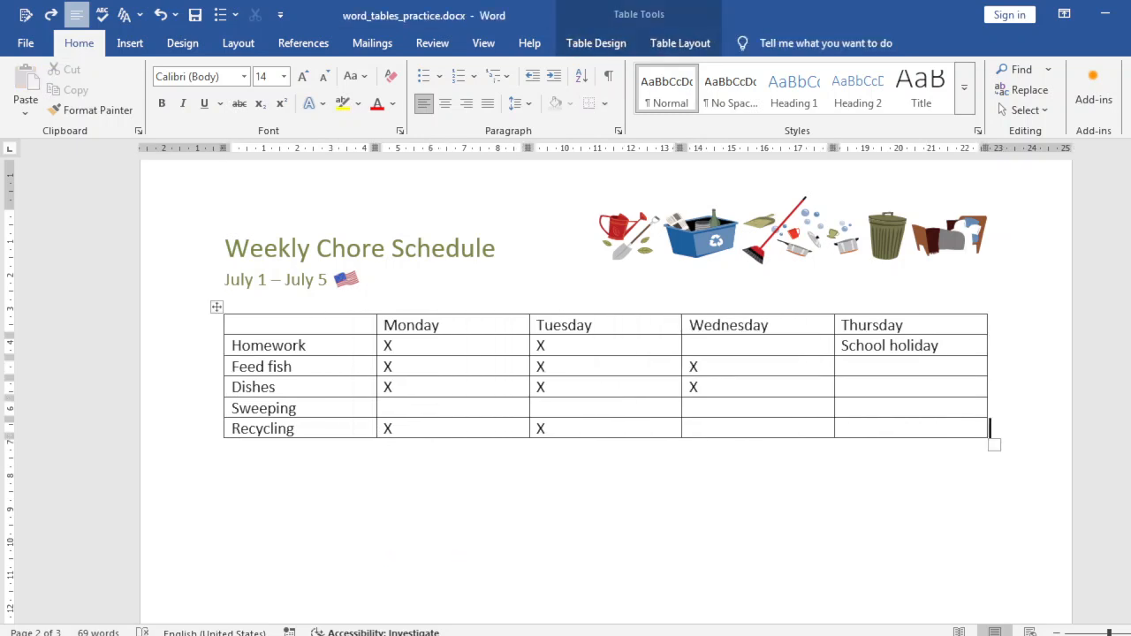
Step: Try inserting a column to the left of Thursday, and undo the insertion
right_click(931, 328)
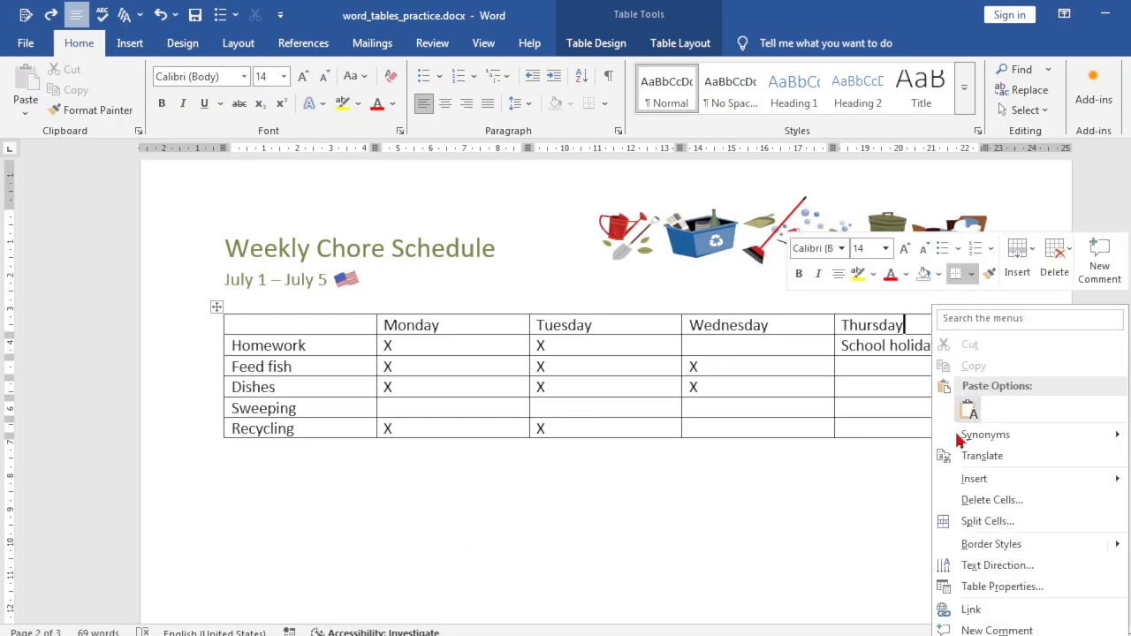
mouse_move(964, 478)
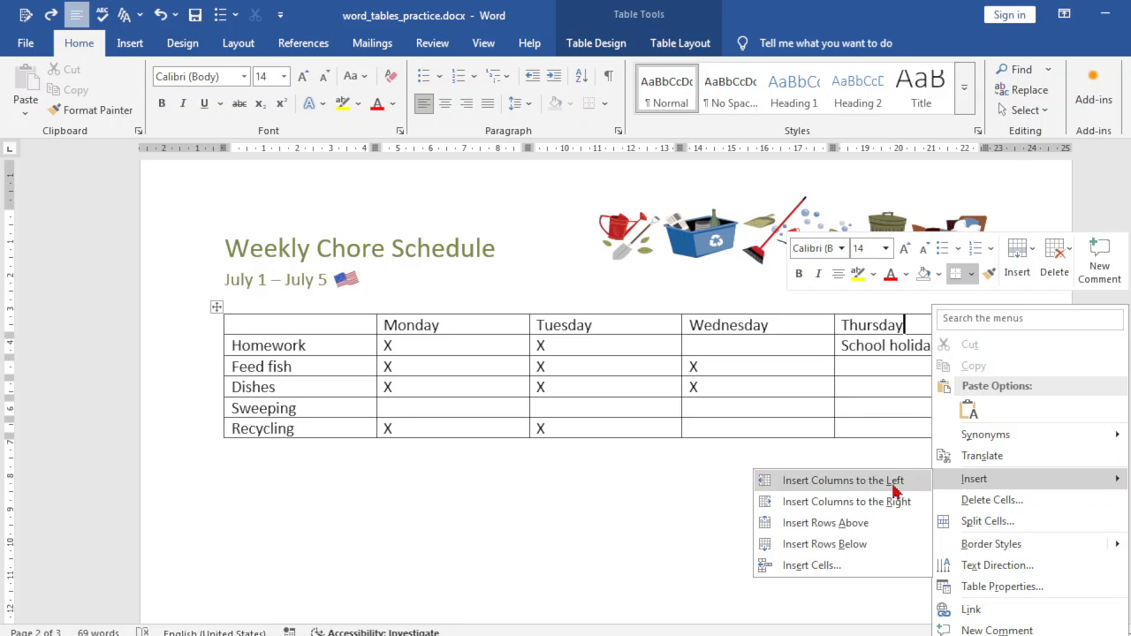
key(ctrl+y)
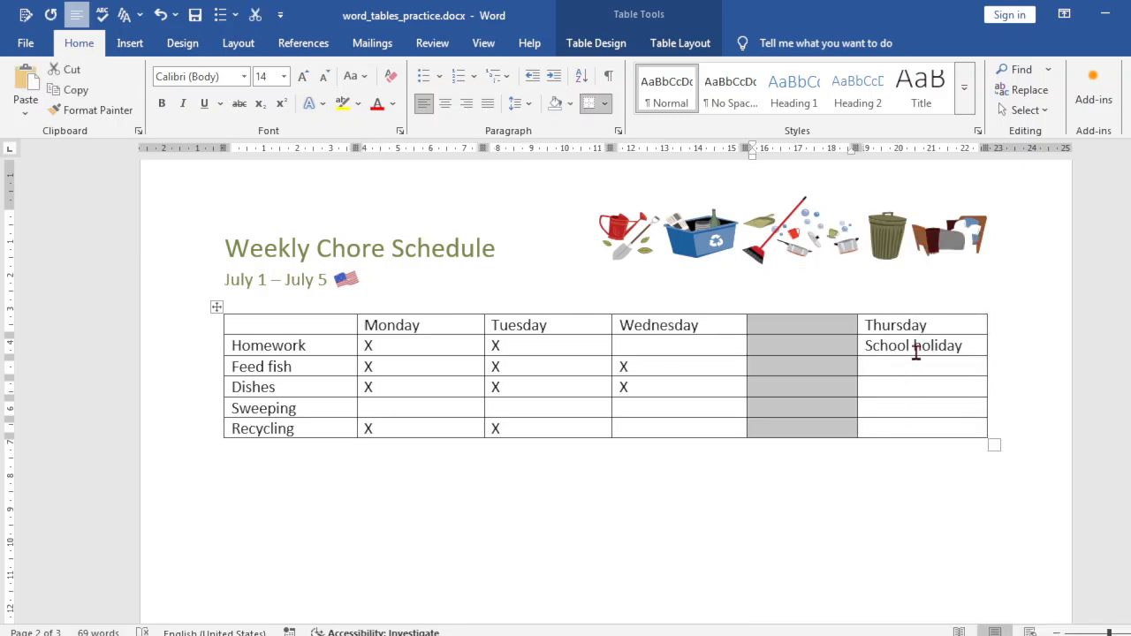
key(ctrl+z)
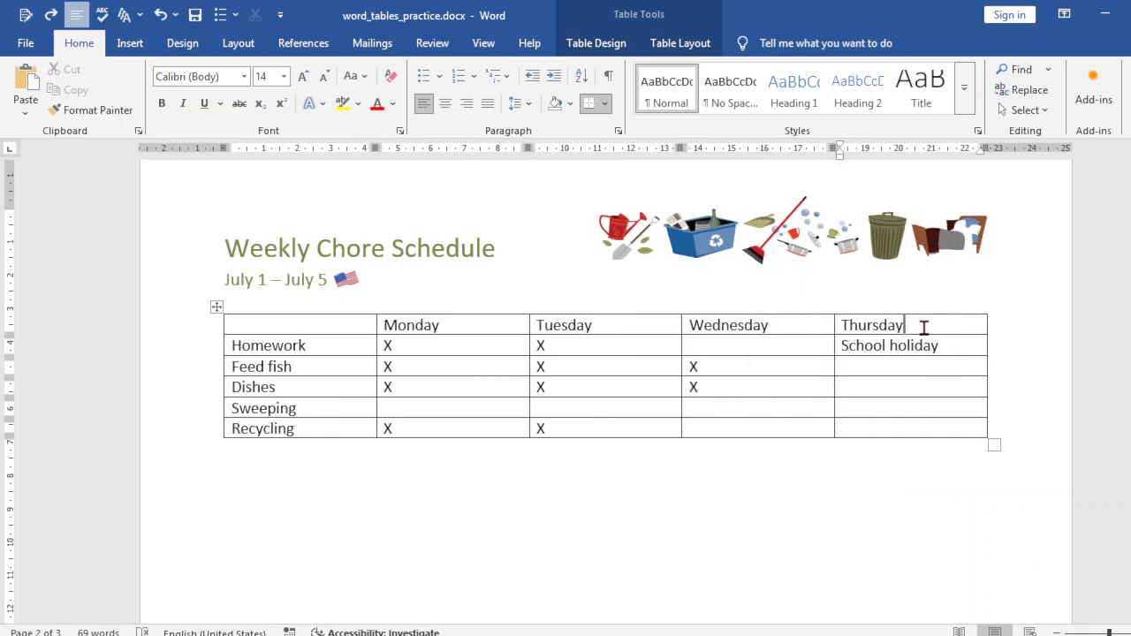
Step: Insert a blank column to the right of the Thursday column
right_click(923, 328)
mouse_move(964, 486)
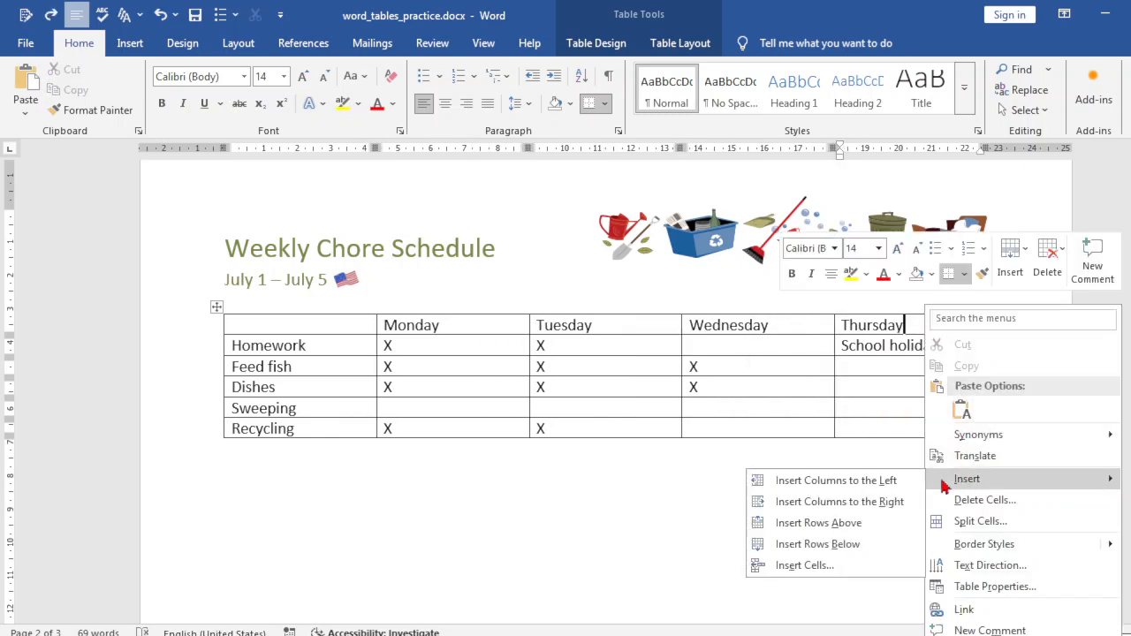
click(839, 501)
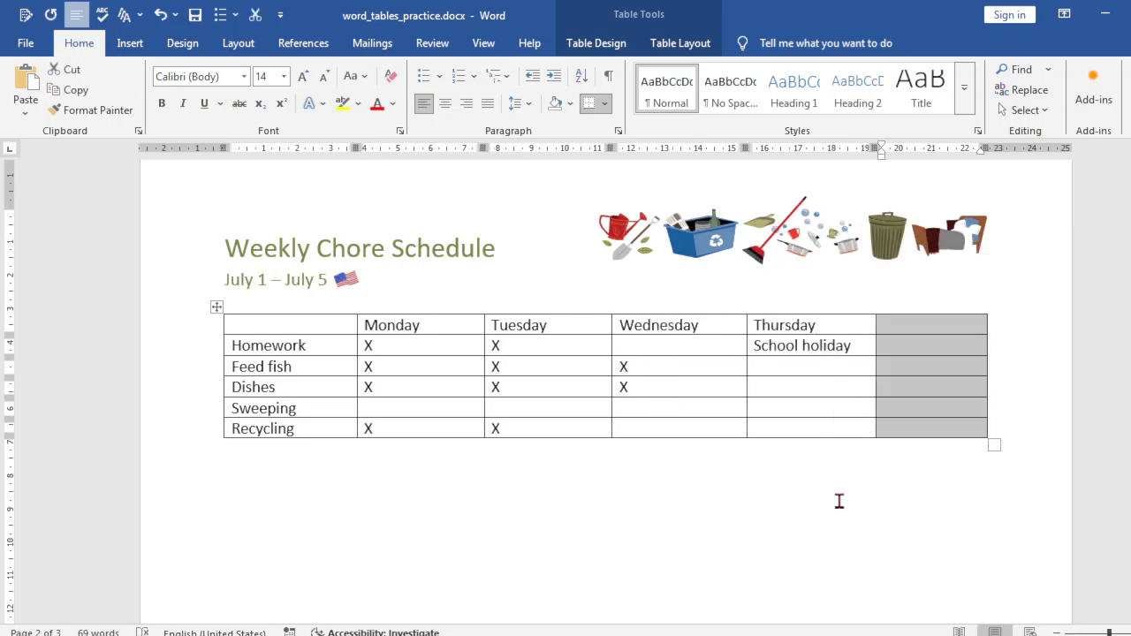
Step: Insert a blank row above the Dishes row
click(292, 386)
right_click(293, 386)
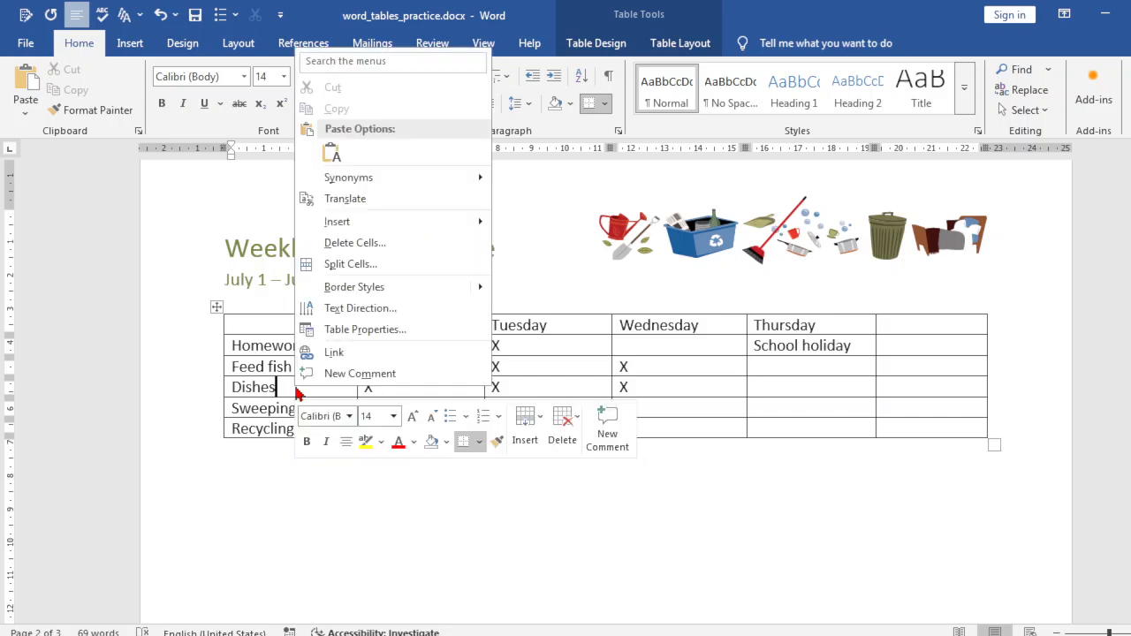
mouse_move(349, 228)
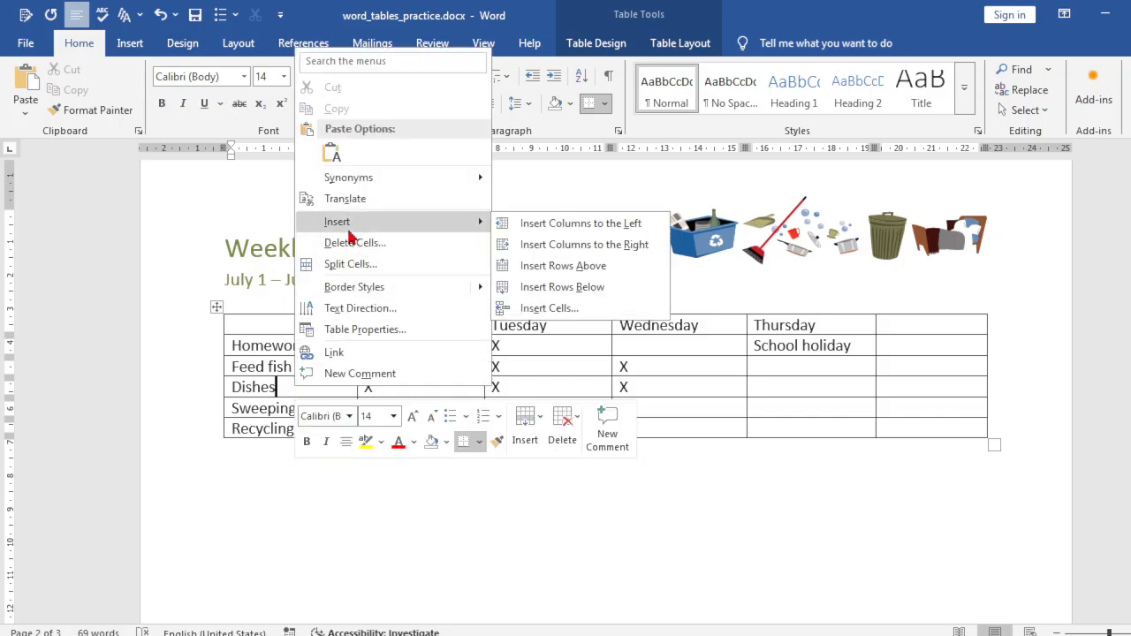
click(533, 281)
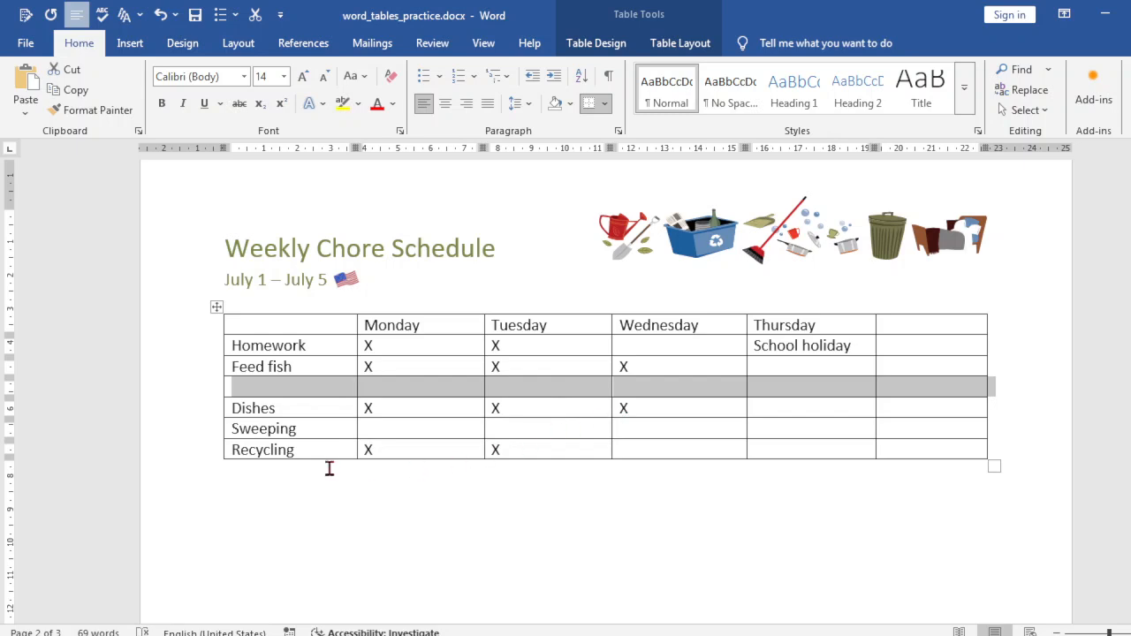
Step: Insert a blank row below the Sweeping row of the chore table
click(302, 429)
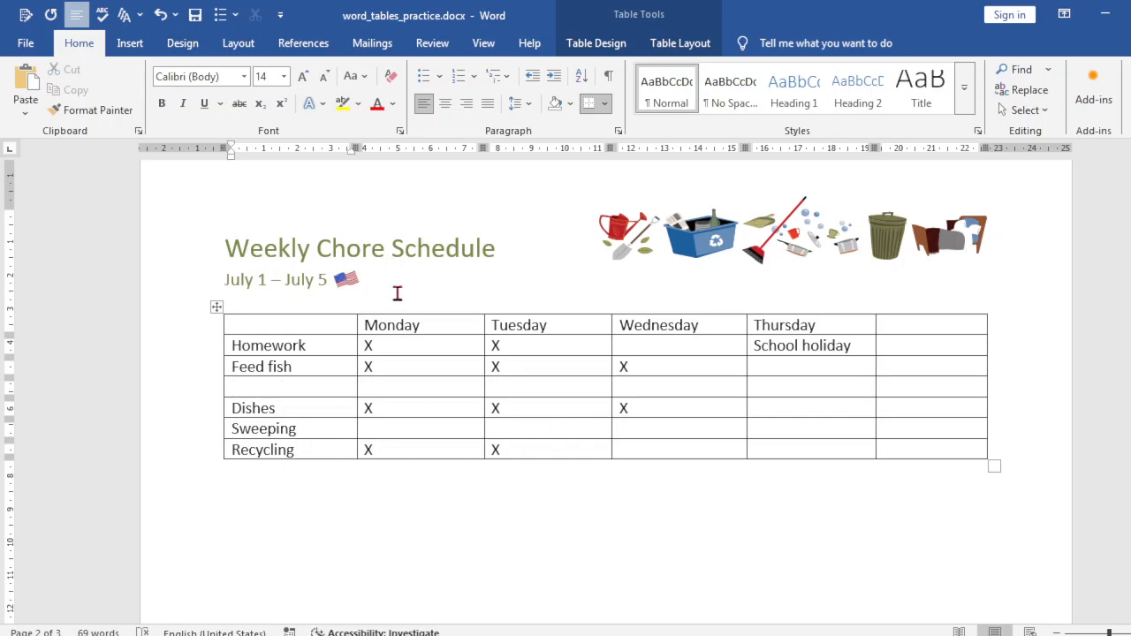
right_click(320, 432)
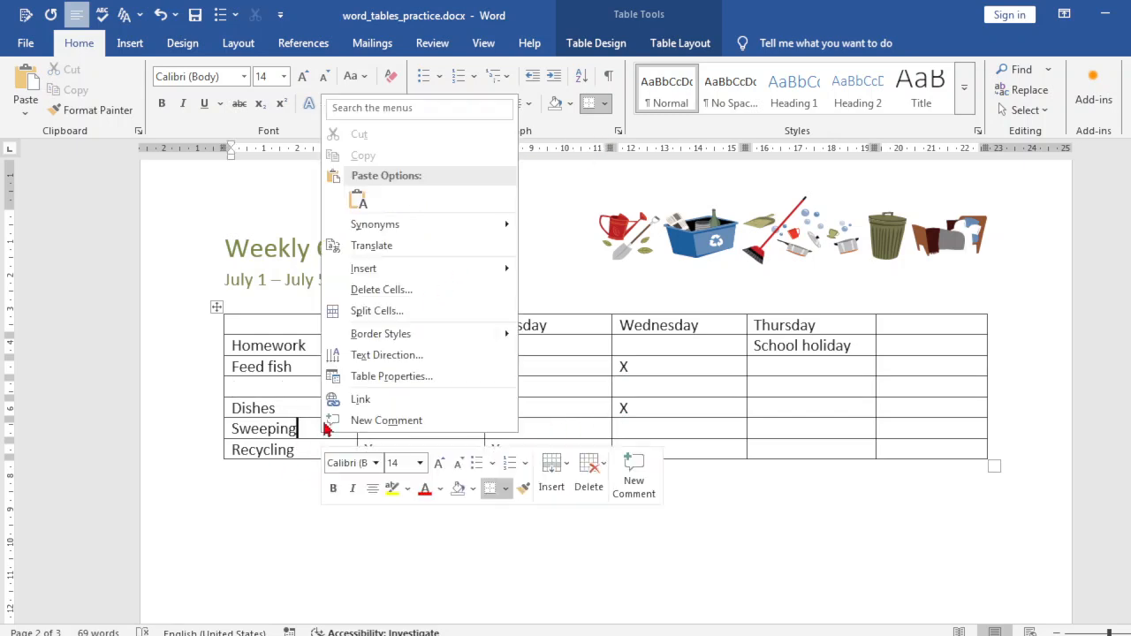
mouse_move(385, 278)
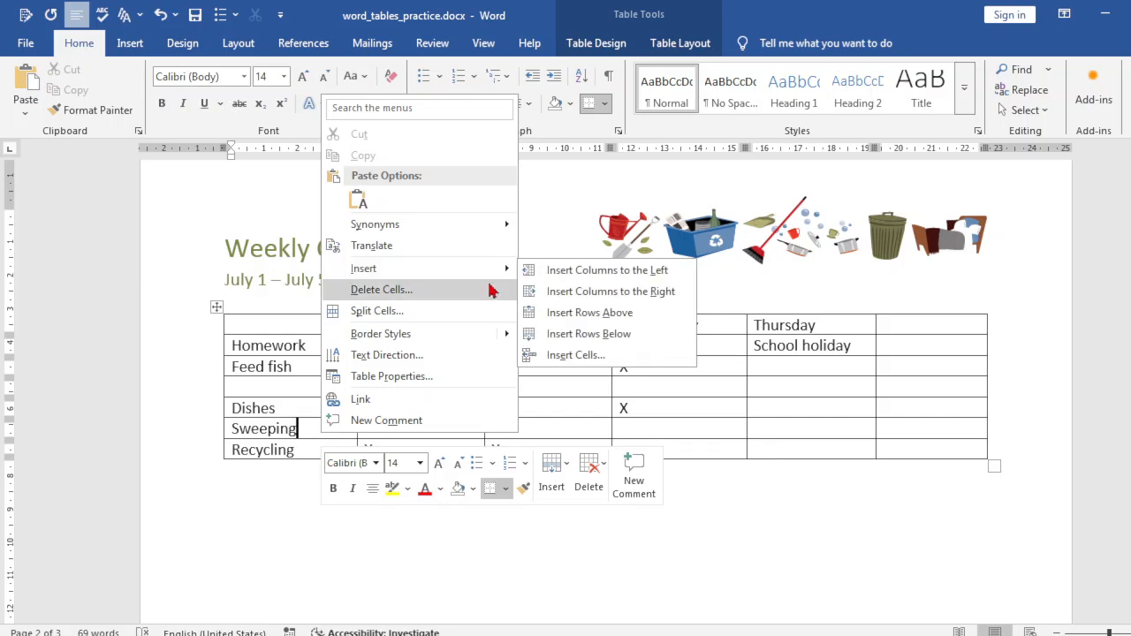
click(577, 342)
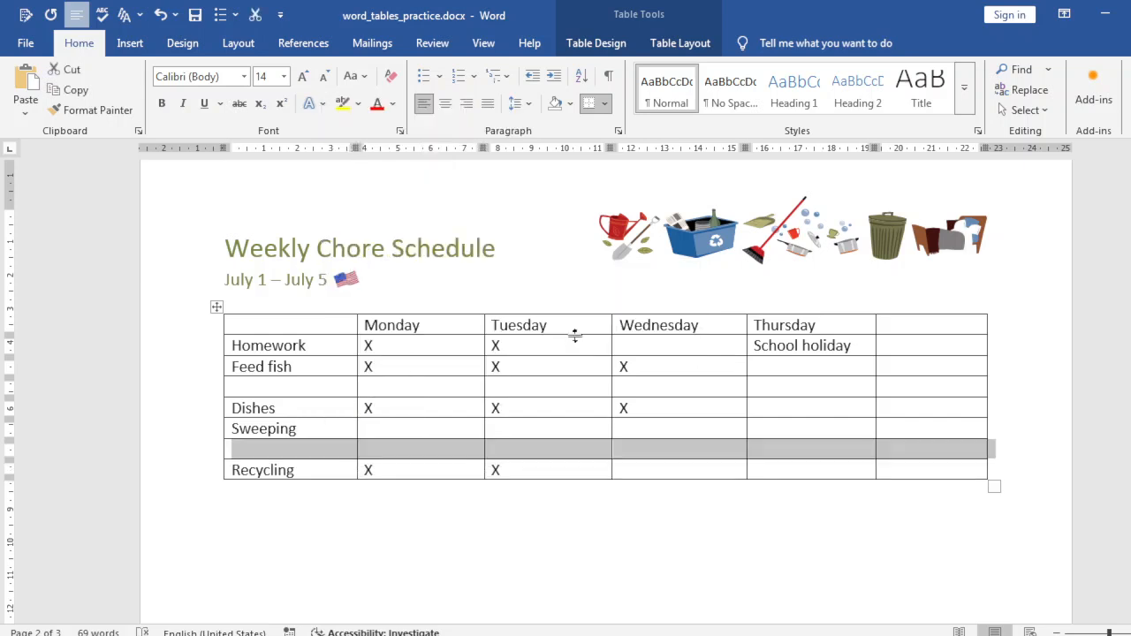
click(433, 488)
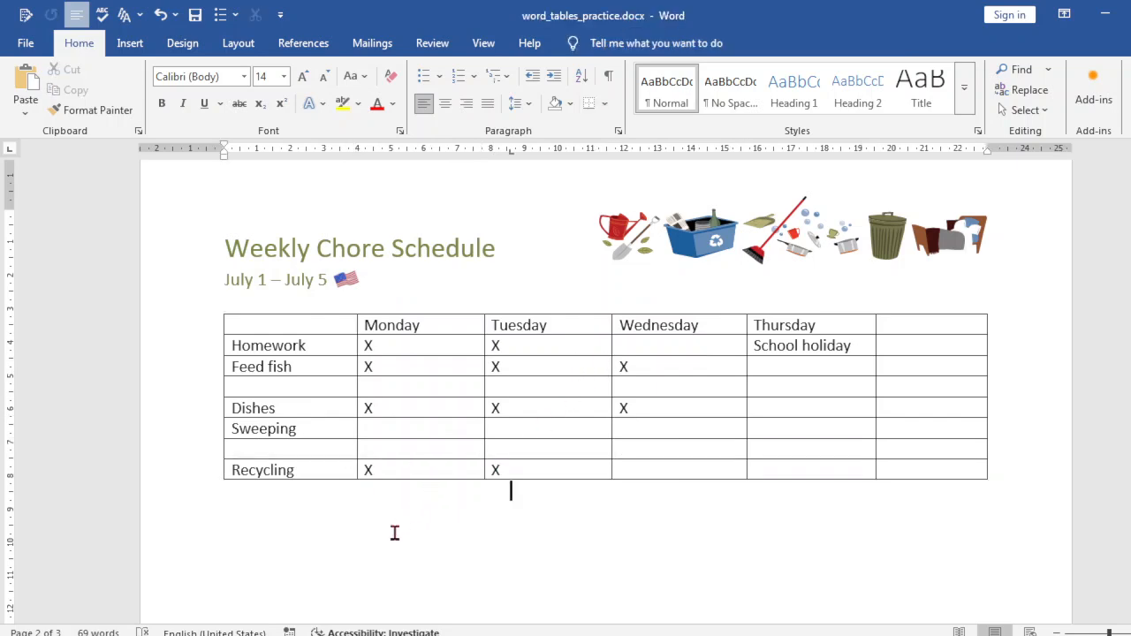
right_click(318, 431)
mouse_move(366, 274)
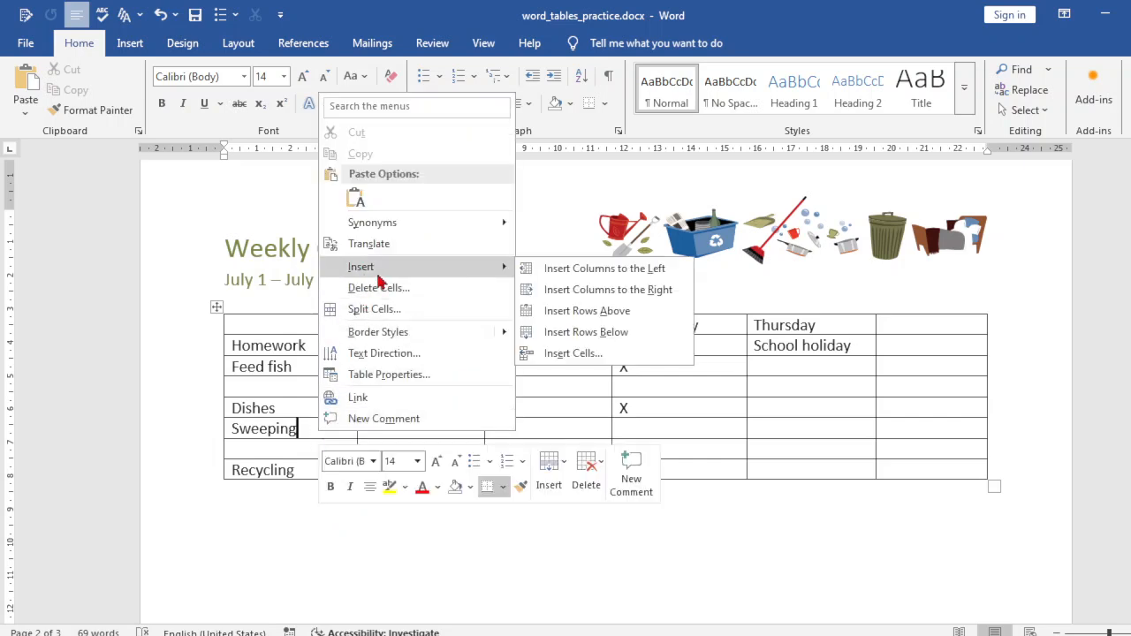
click(571, 354)
click(640, 358)
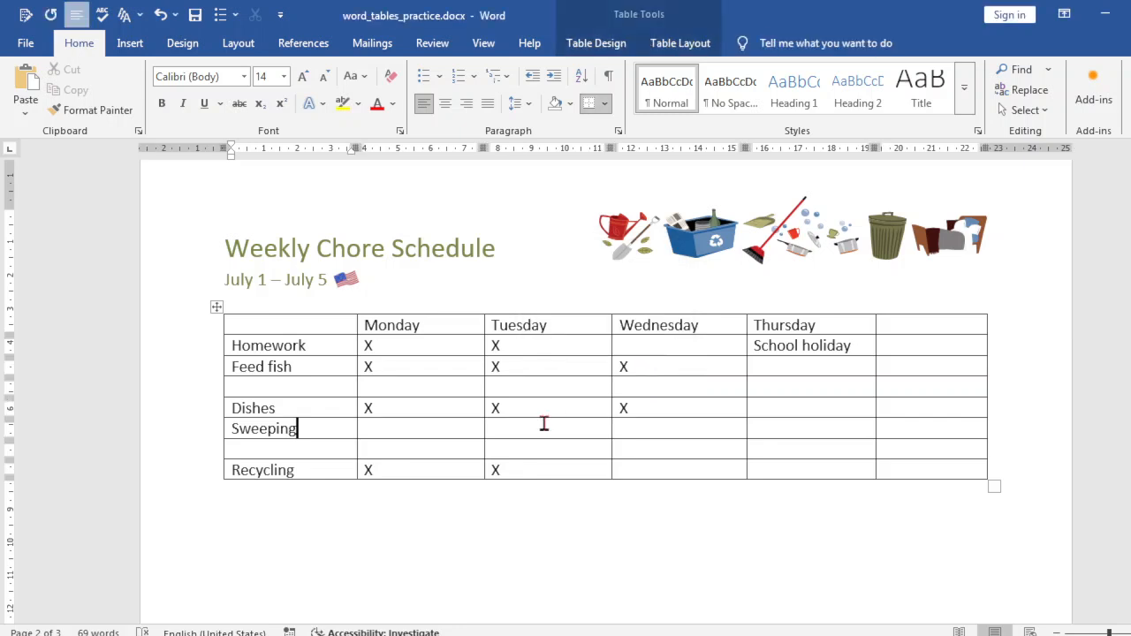
click(564, 373)
Step: Insert two blank rows directly below the weekday header row
click(430, 325)
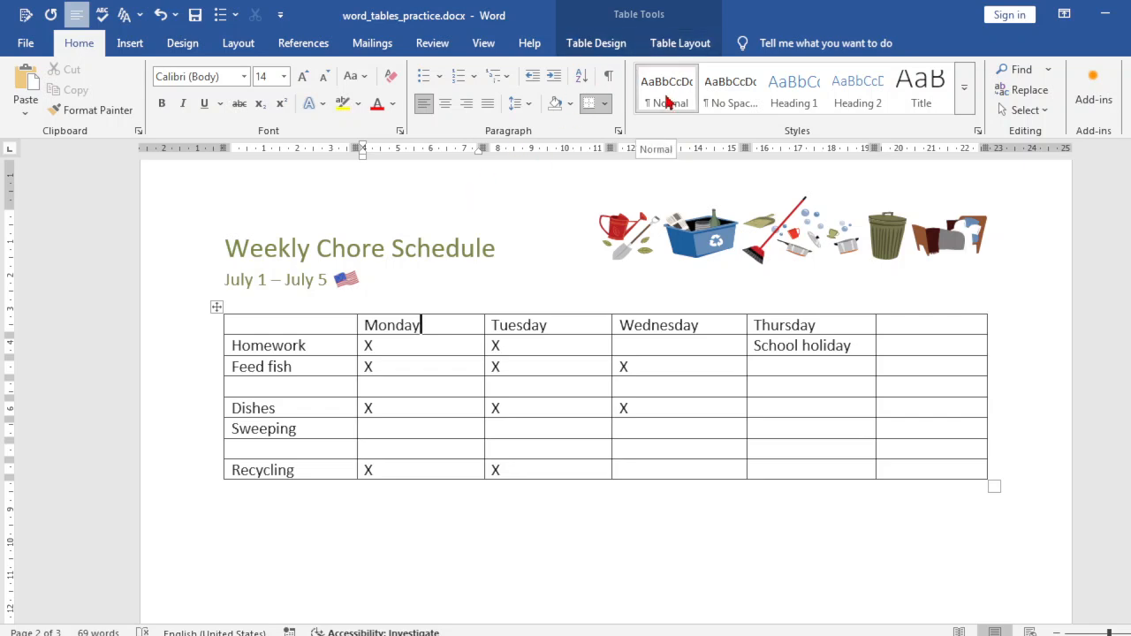
click(597, 43)
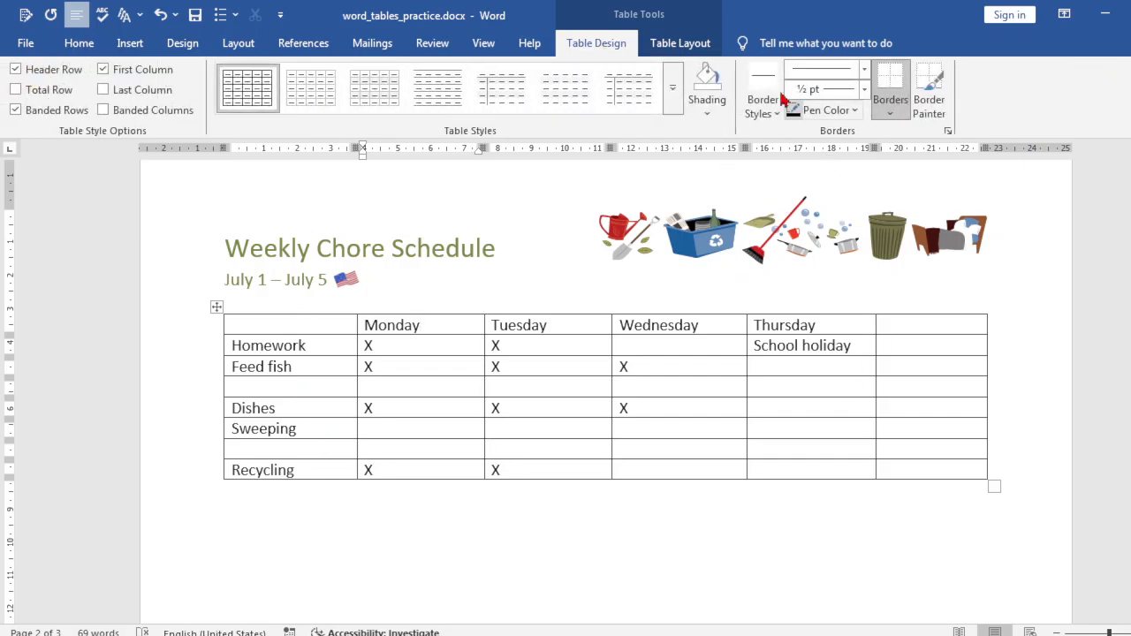
click(682, 46)
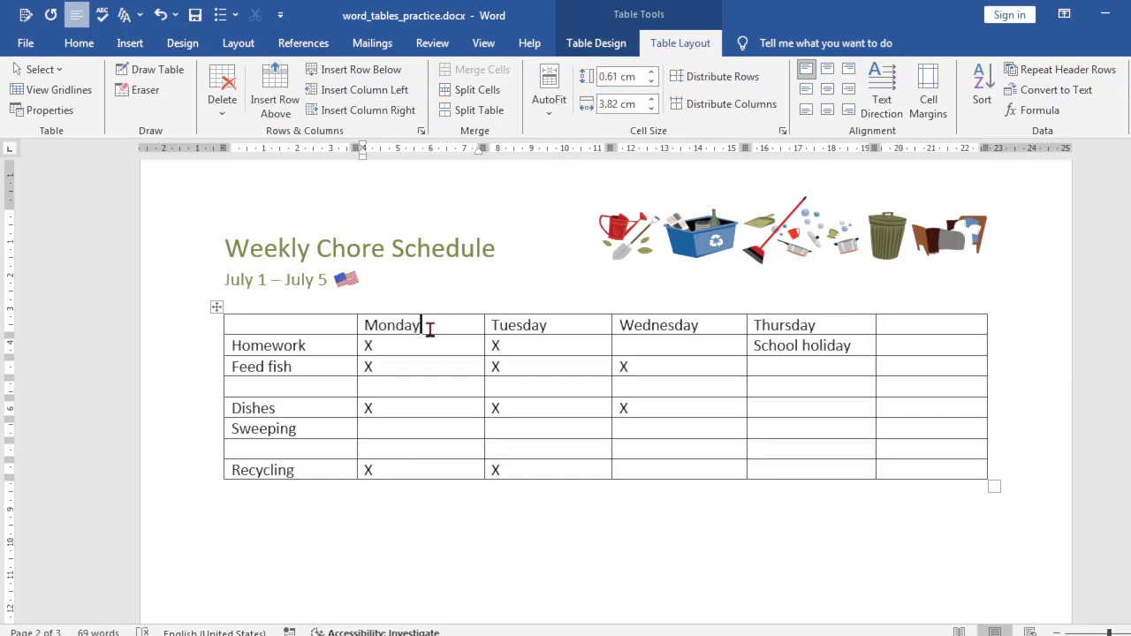
click(364, 75)
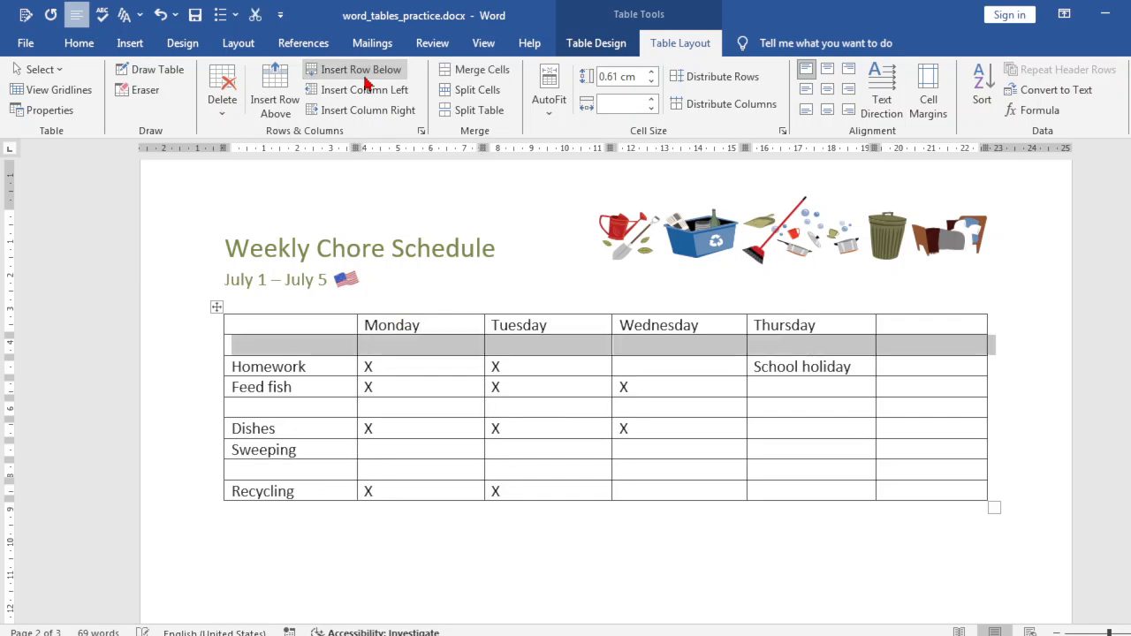
click(366, 81)
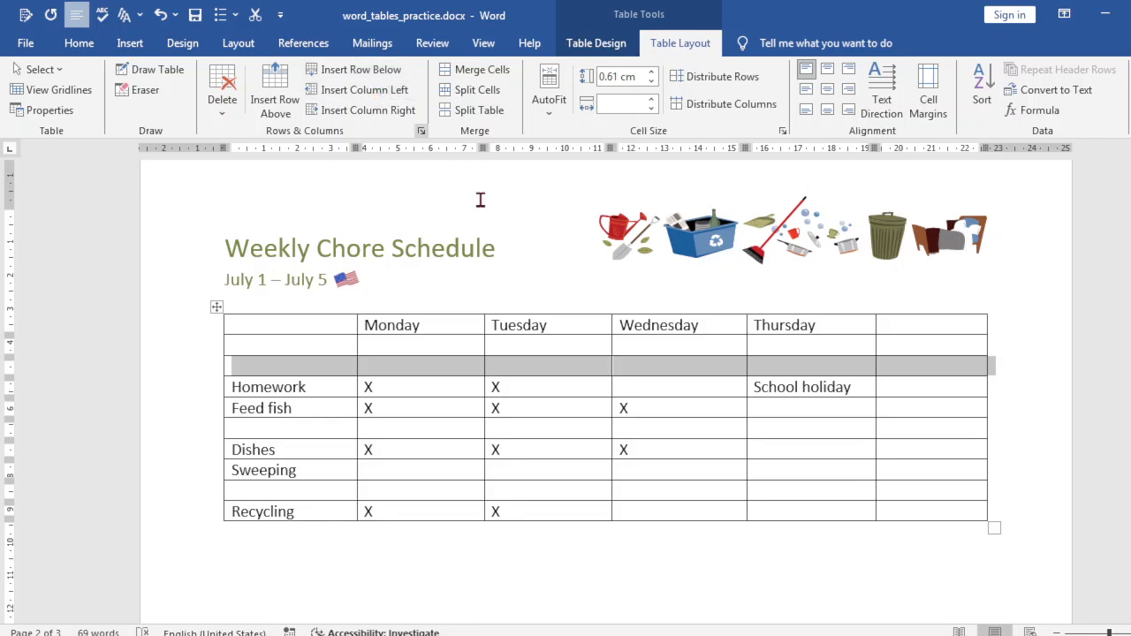
Step: Insert two blank columns before the column of chore names
click(270, 449)
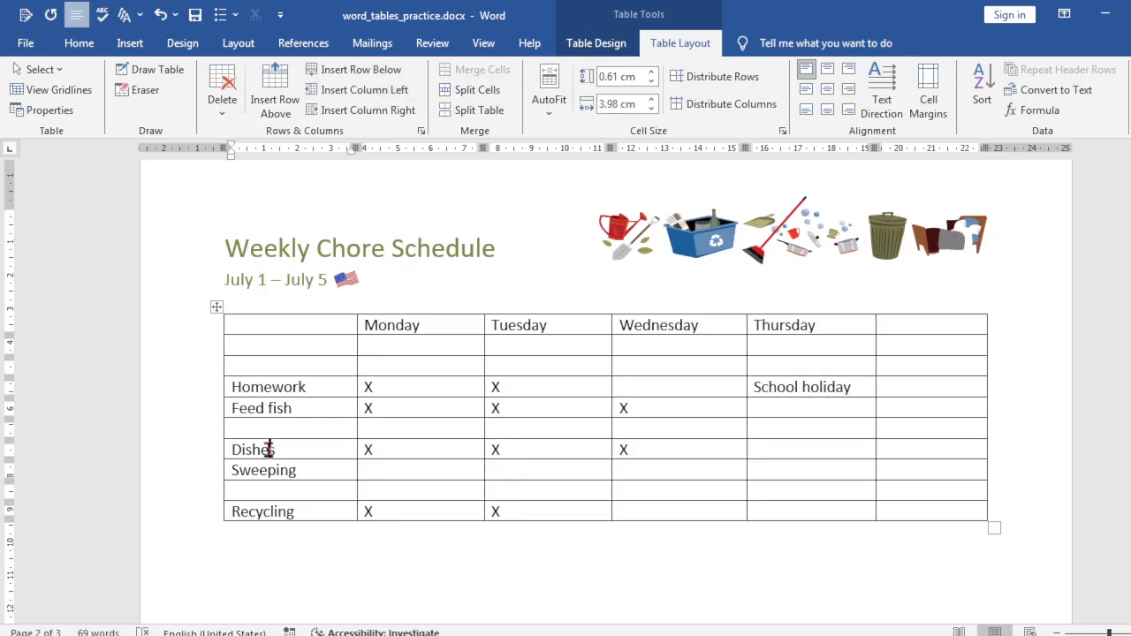
click(393, 92)
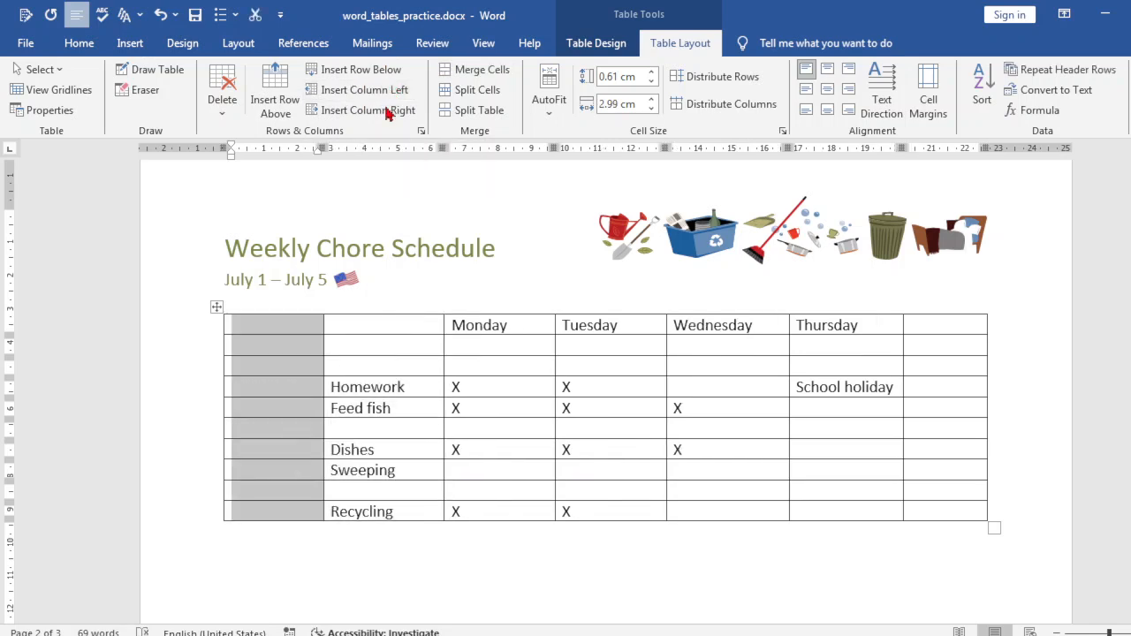
click(386, 118)
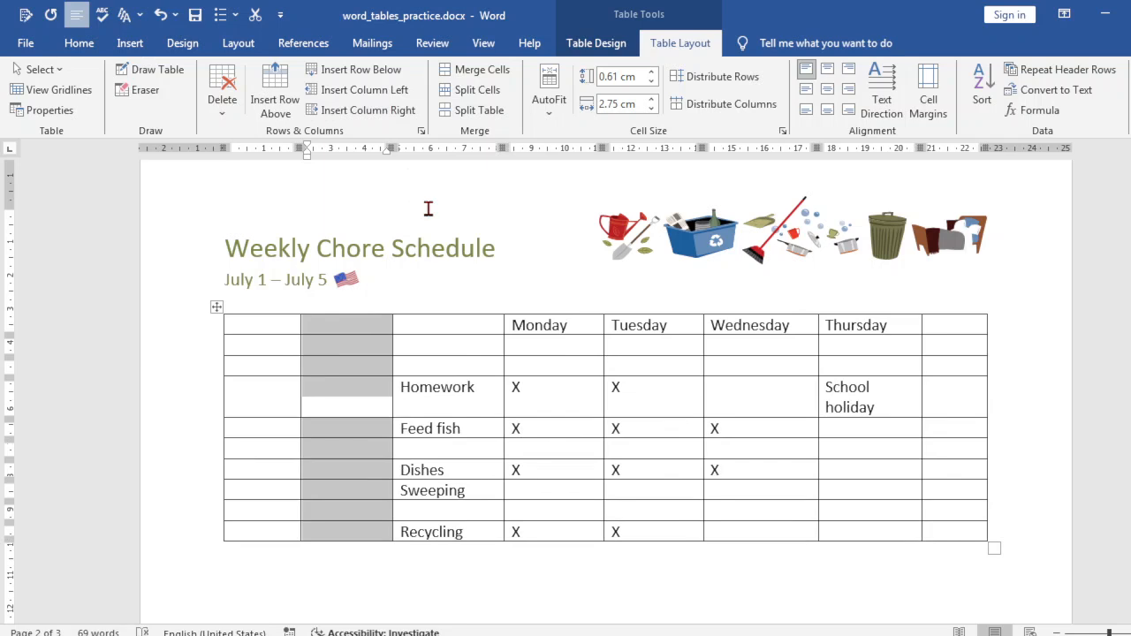
Step: Insert a blank column between the Wednesday and Thursday columns
click(866, 407)
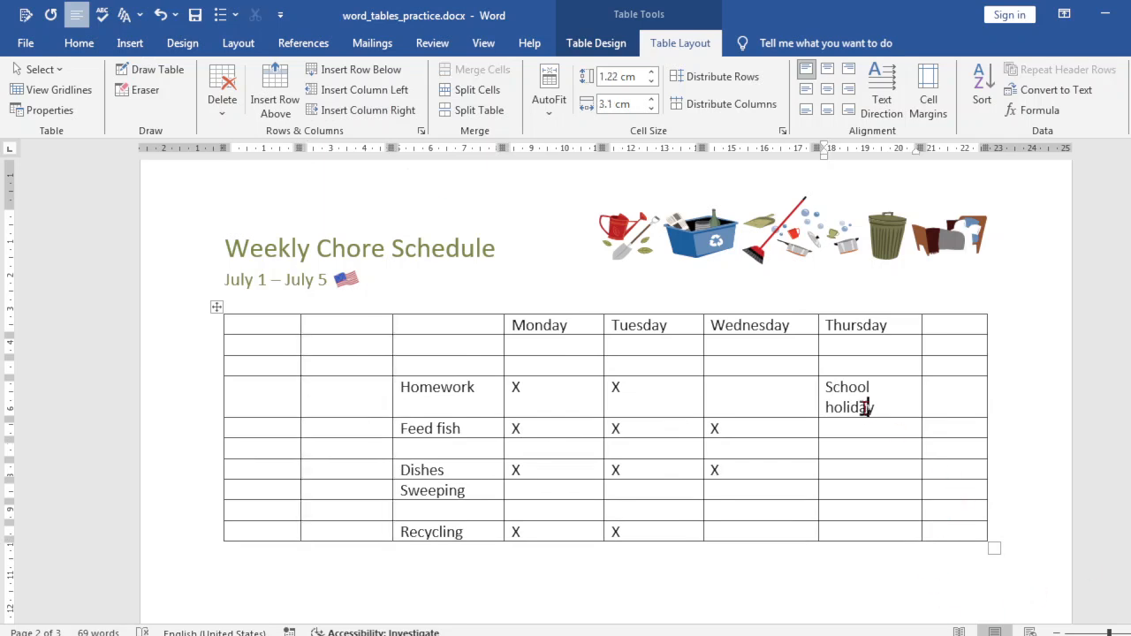
click(761, 325)
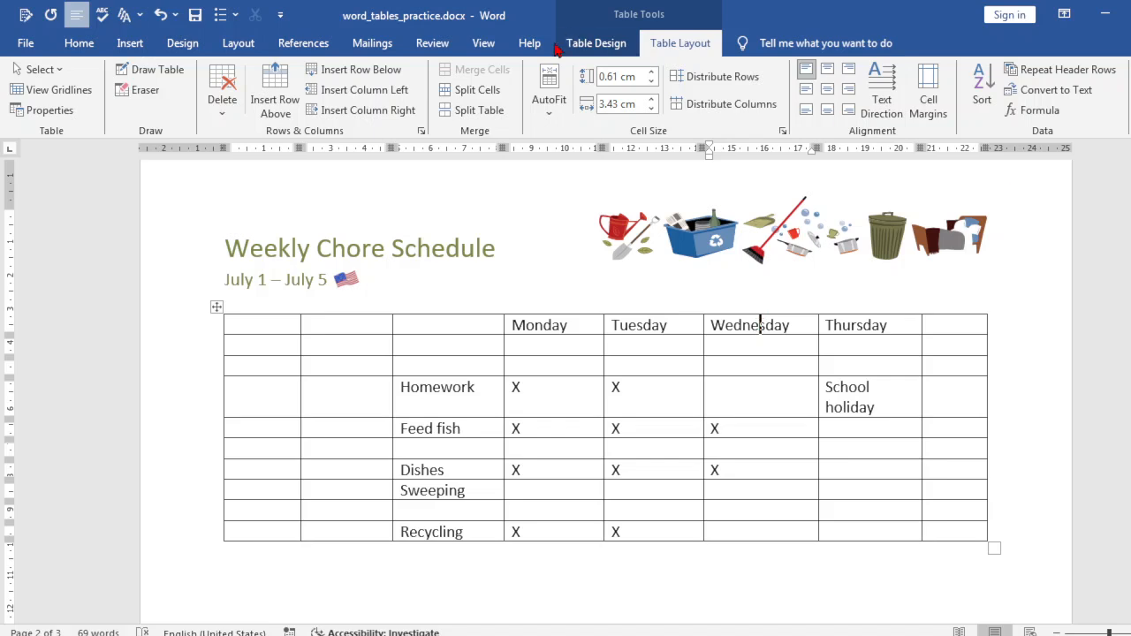
click(399, 118)
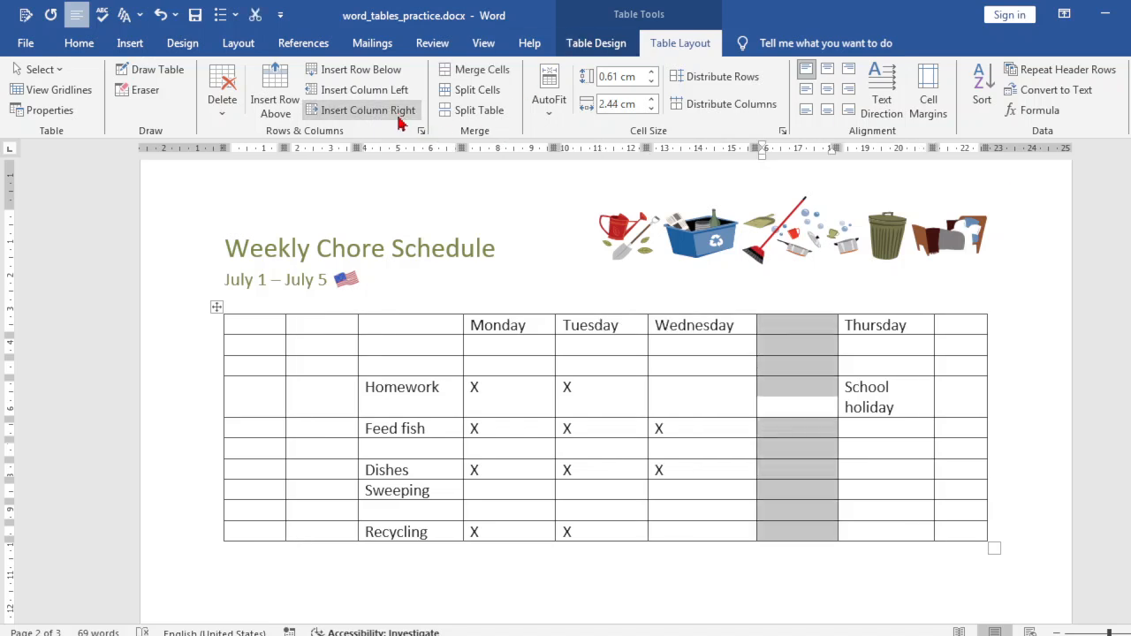
Step: Try inserting rows above while the whole new column is selected, and undo the insertion
click(276, 112)
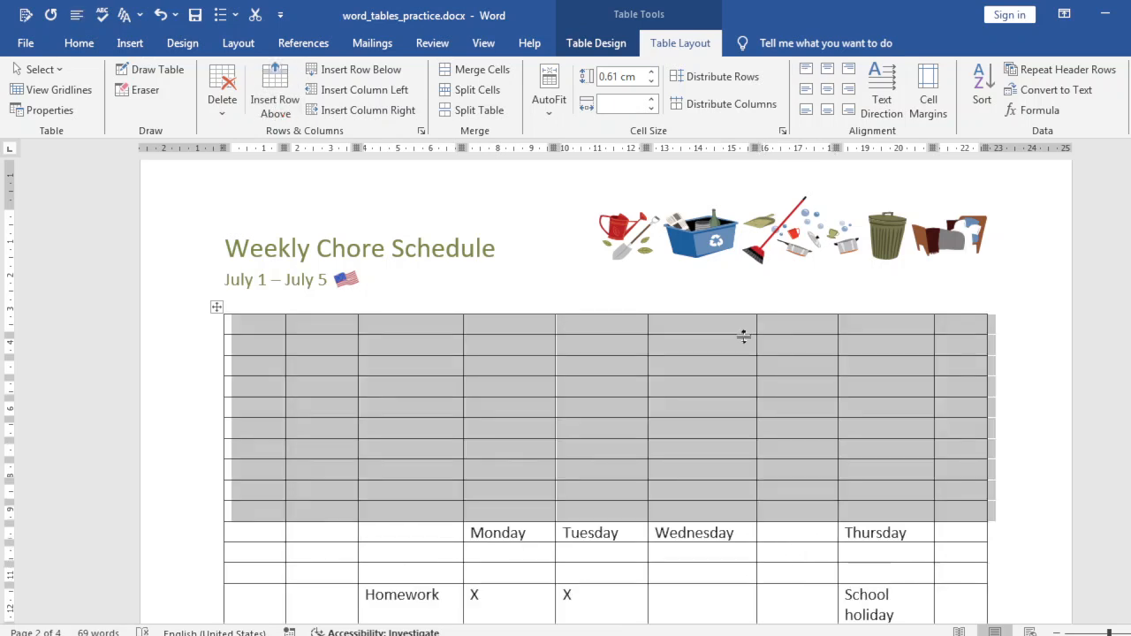
key(ctrl+z)
click(583, 327)
Step: Insert a blank row above the Feed fish row
click(430, 428)
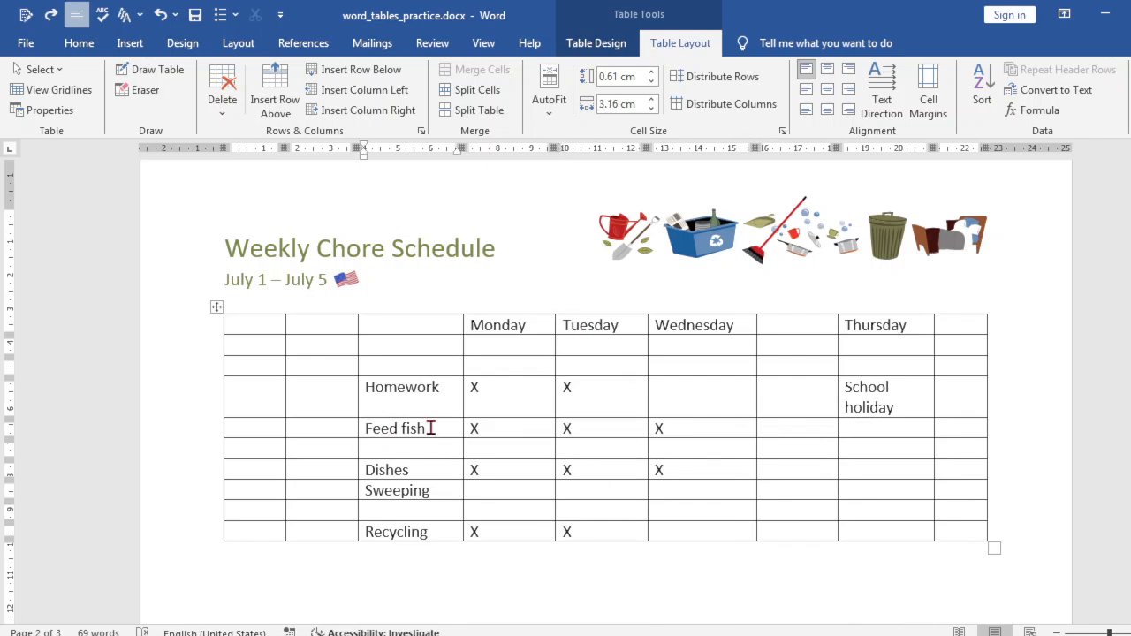
click(275, 102)
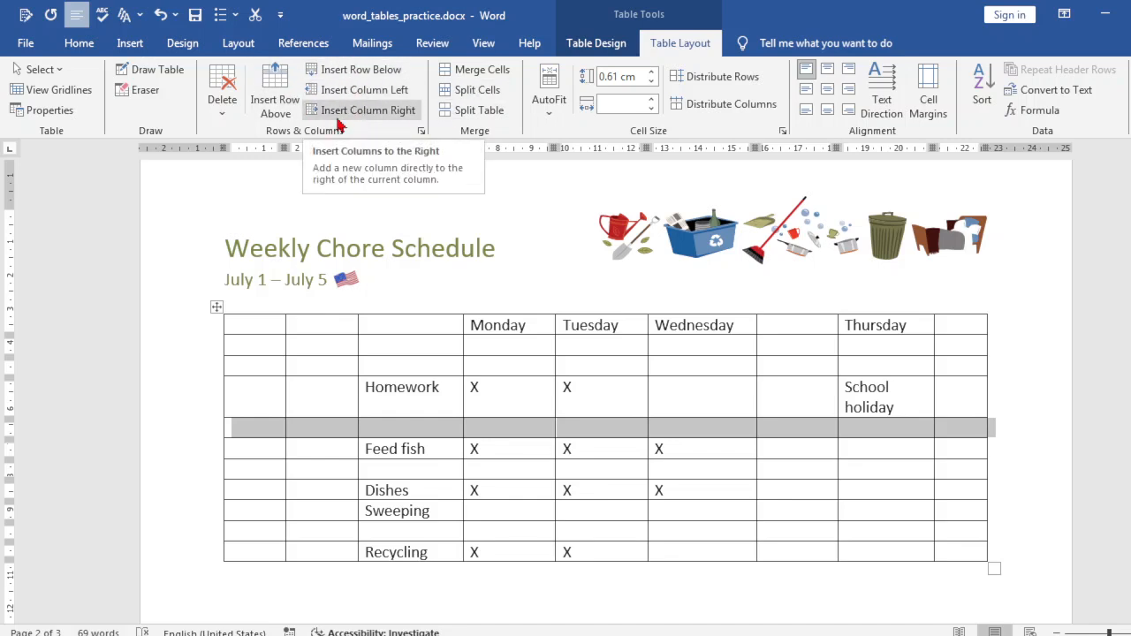
Step: Try deleting the Monday column, and undo the deletion
click(520, 325)
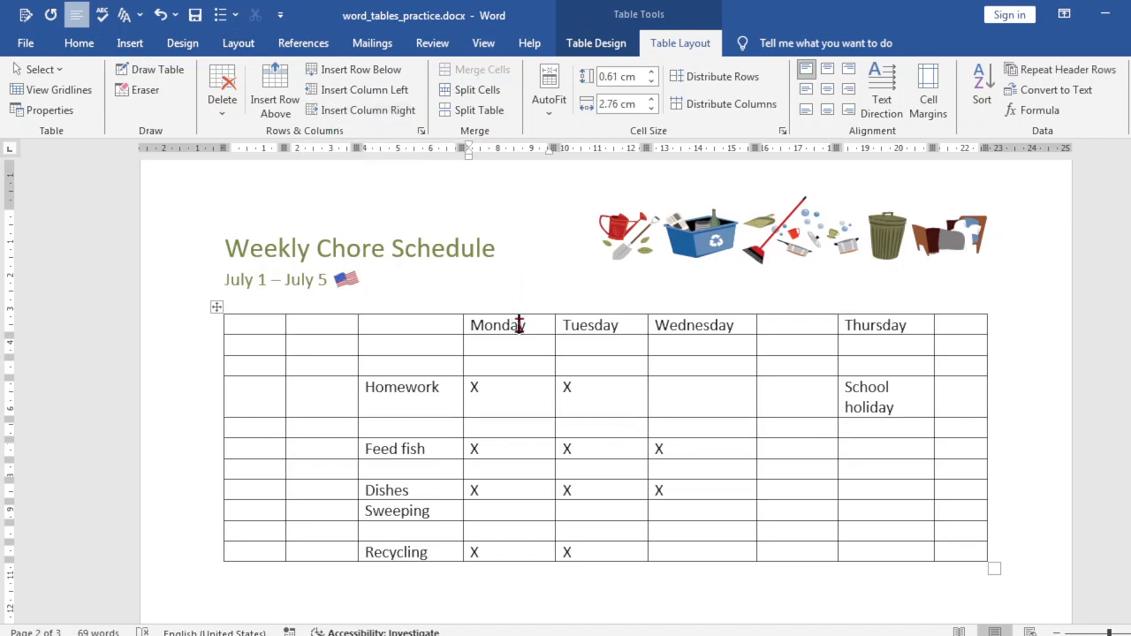
click(228, 103)
click(257, 153)
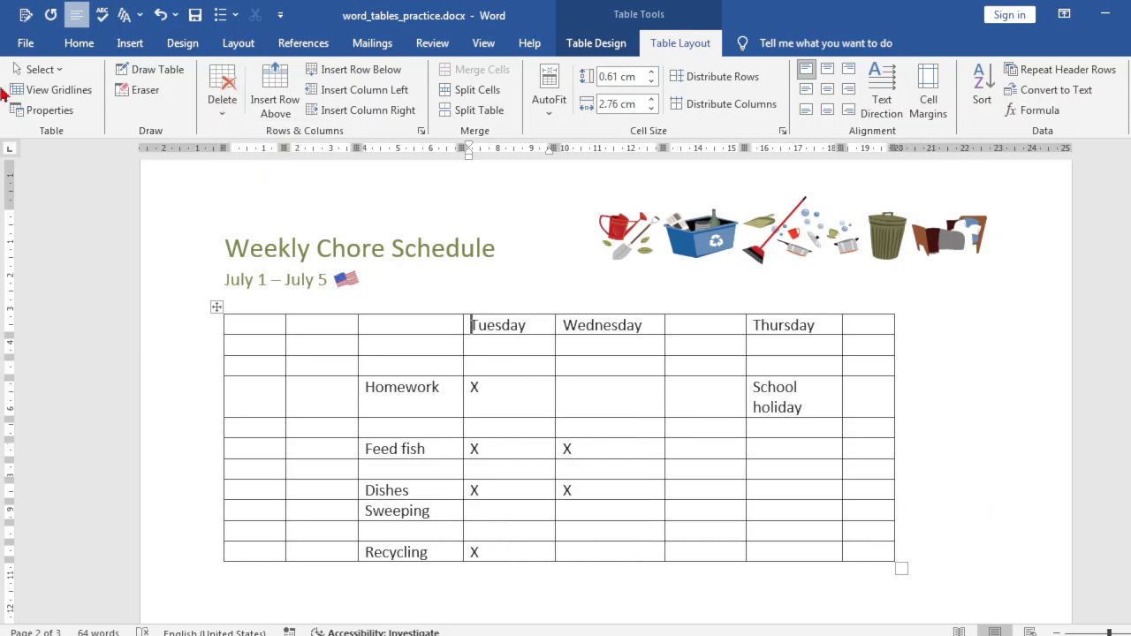
key(ctrl+z)
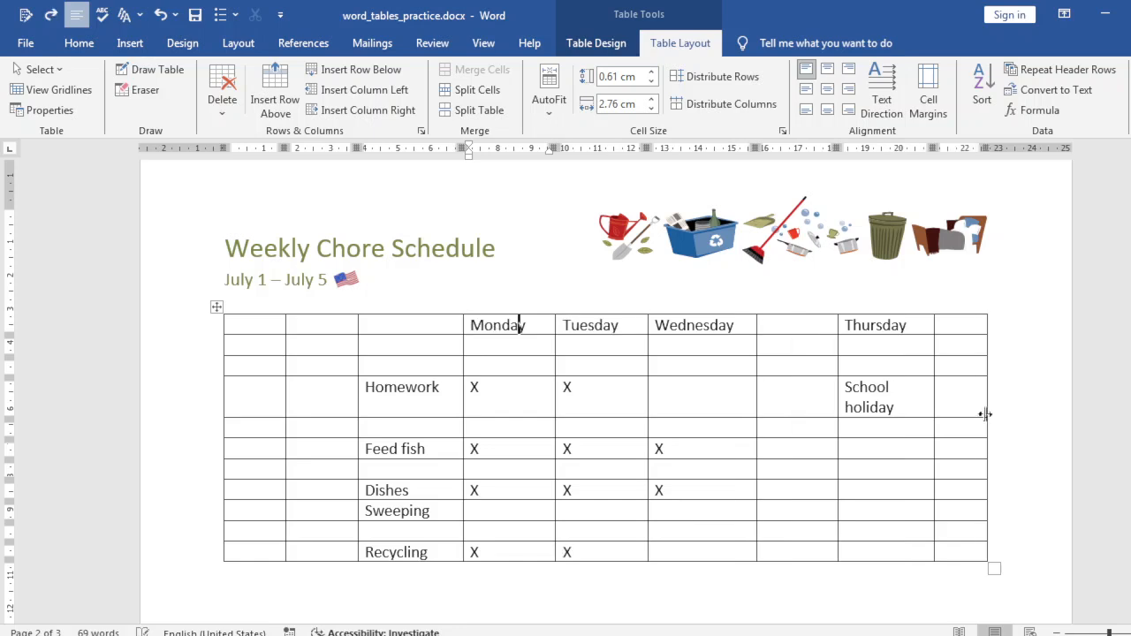
Step: Delete the column holding the chore names
drag(408, 329, 409, 550)
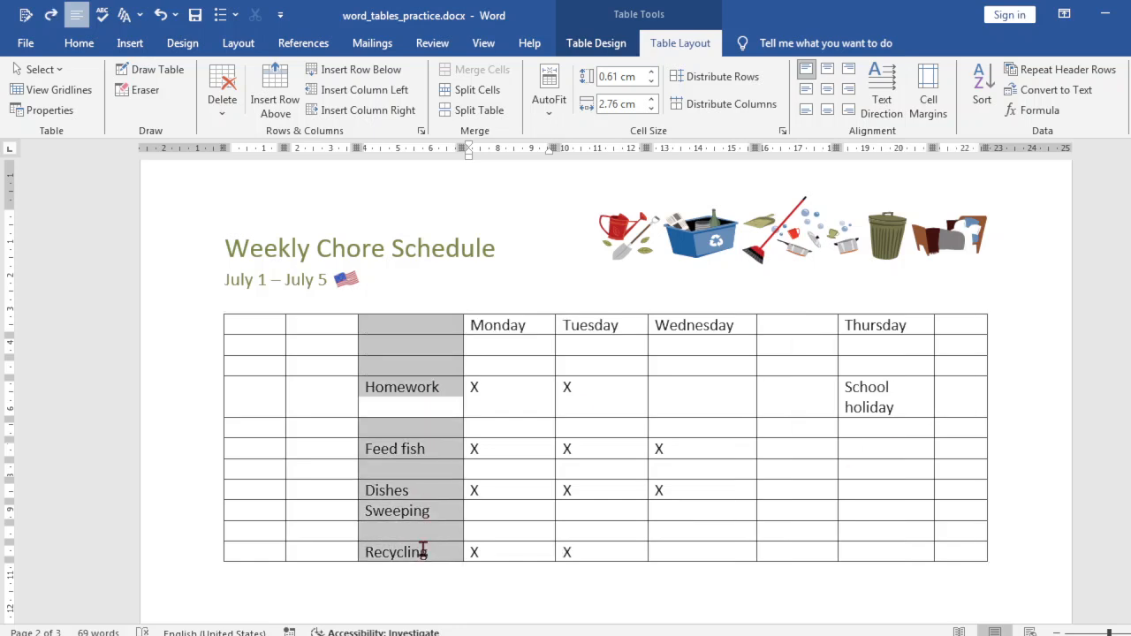
click(431, 334)
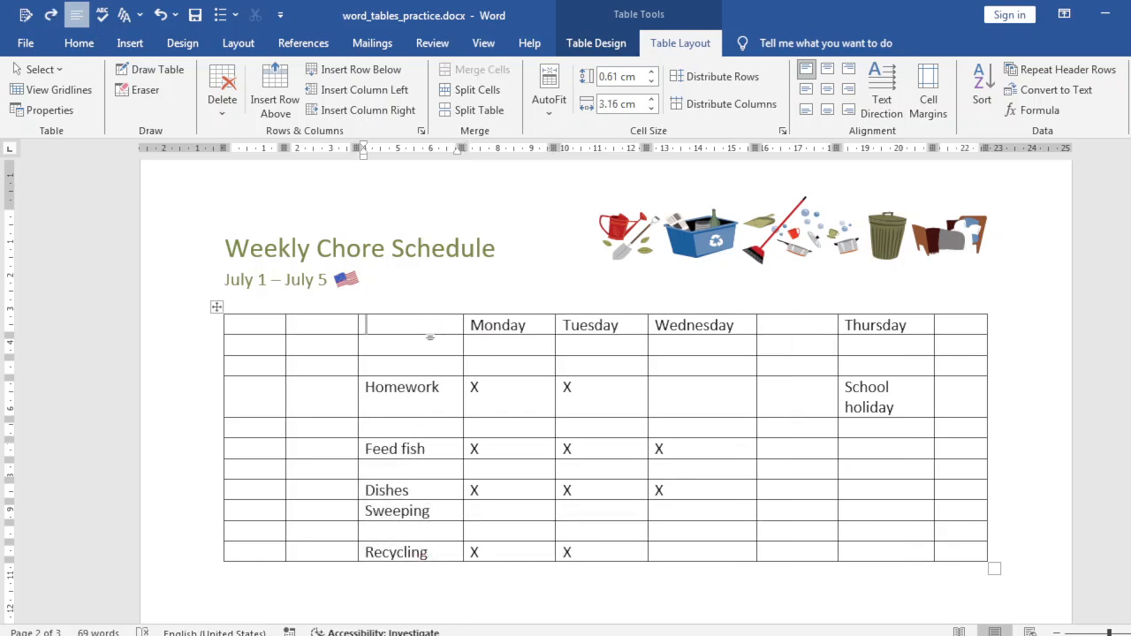
click(222, 93)
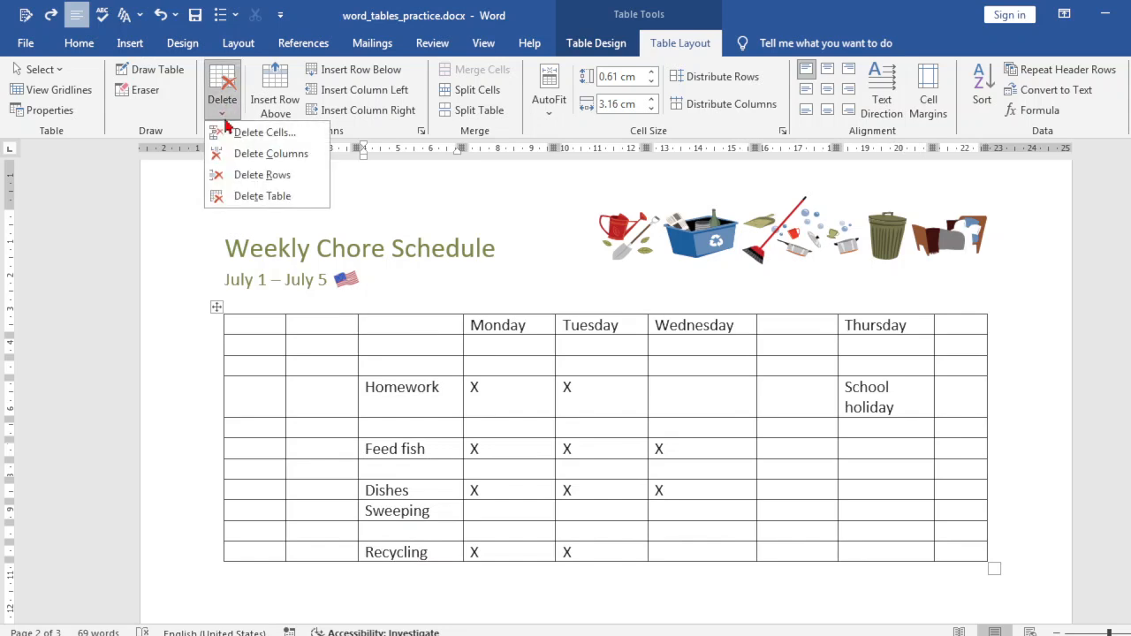
click(250, 159)
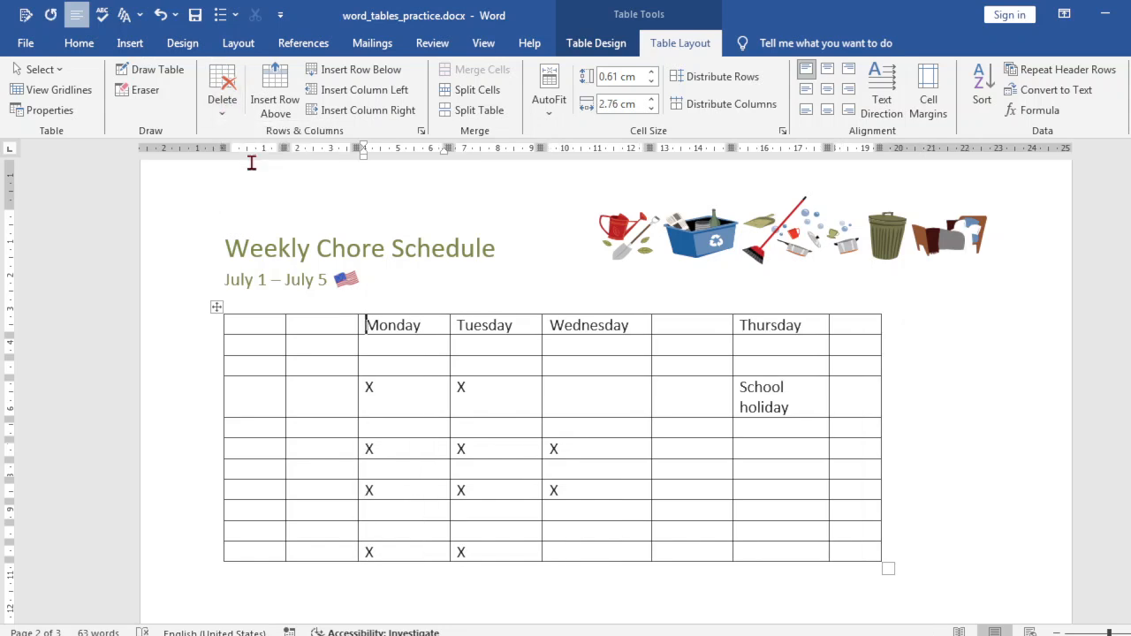
Step: Try deleting the row that contains School holiday, and undo the deletion
drag(805, 404, 212, 404)
click(313, 399)
click(376, 392)
click(221, 102)
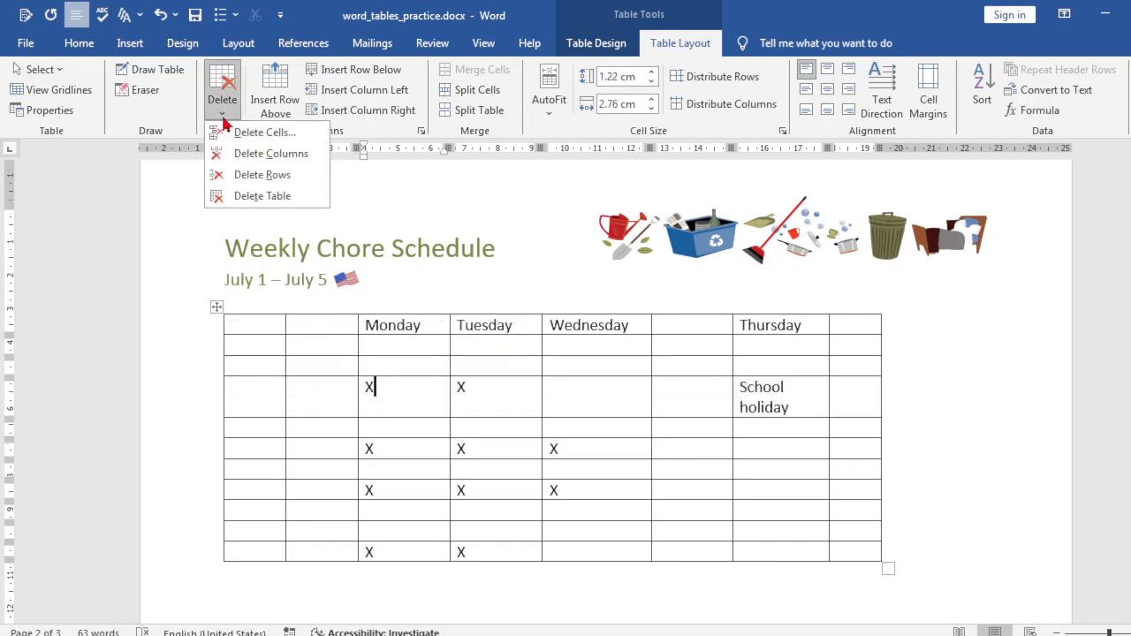
click(240, 176)
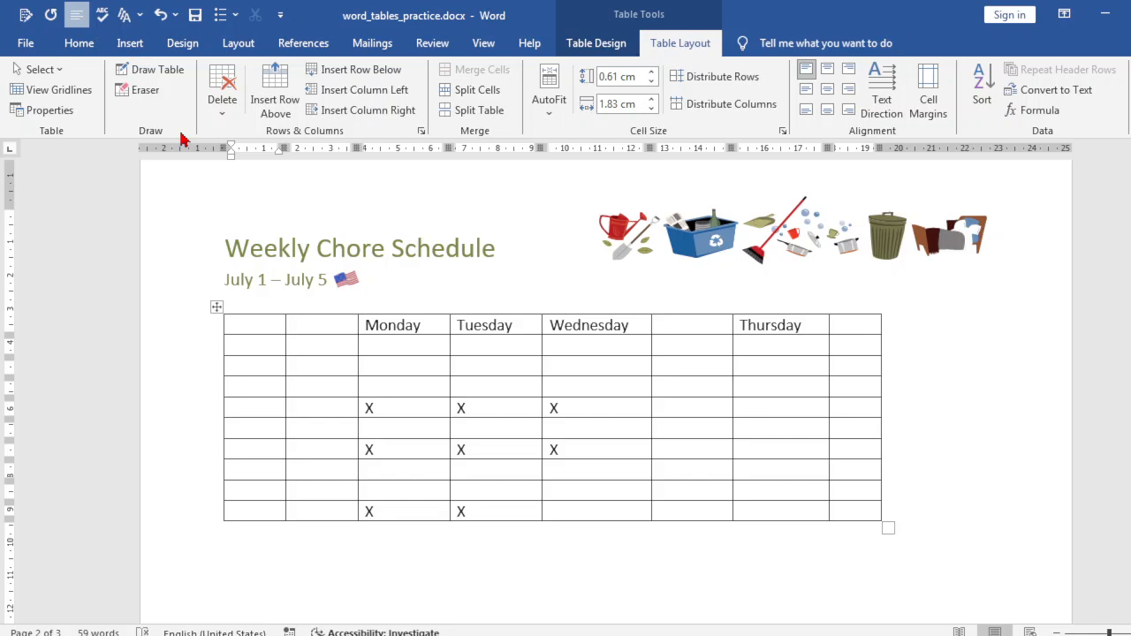
key(ctrl+z)
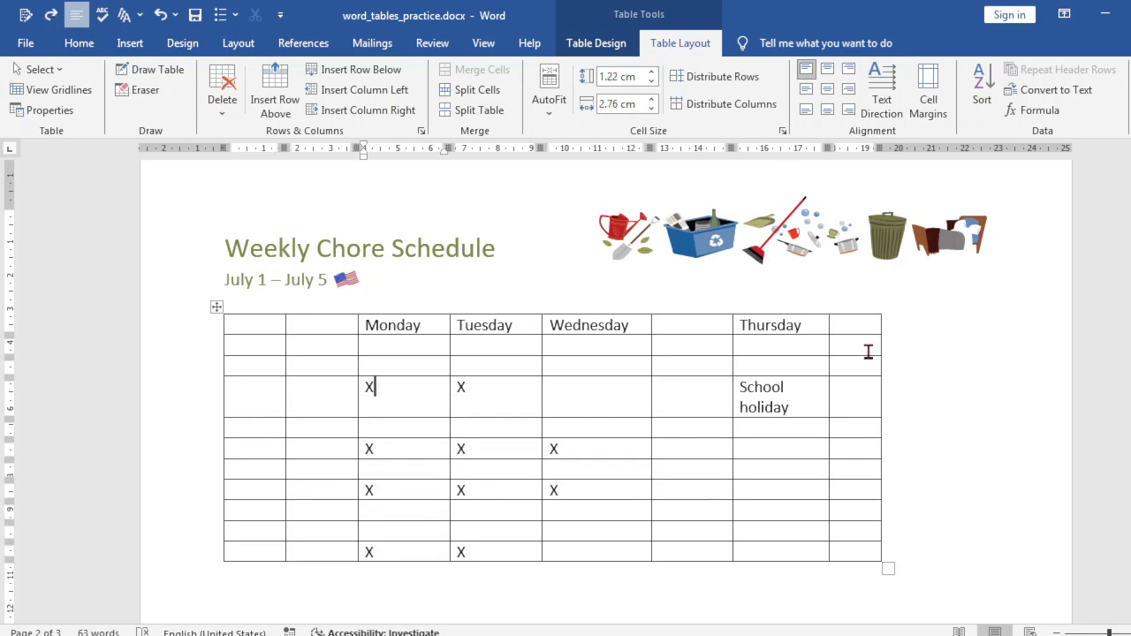
Step: Delete the row that contains School holiday, starting from its Thursday cell
click(771, 390)
click(223, 90)
click(246, 175)
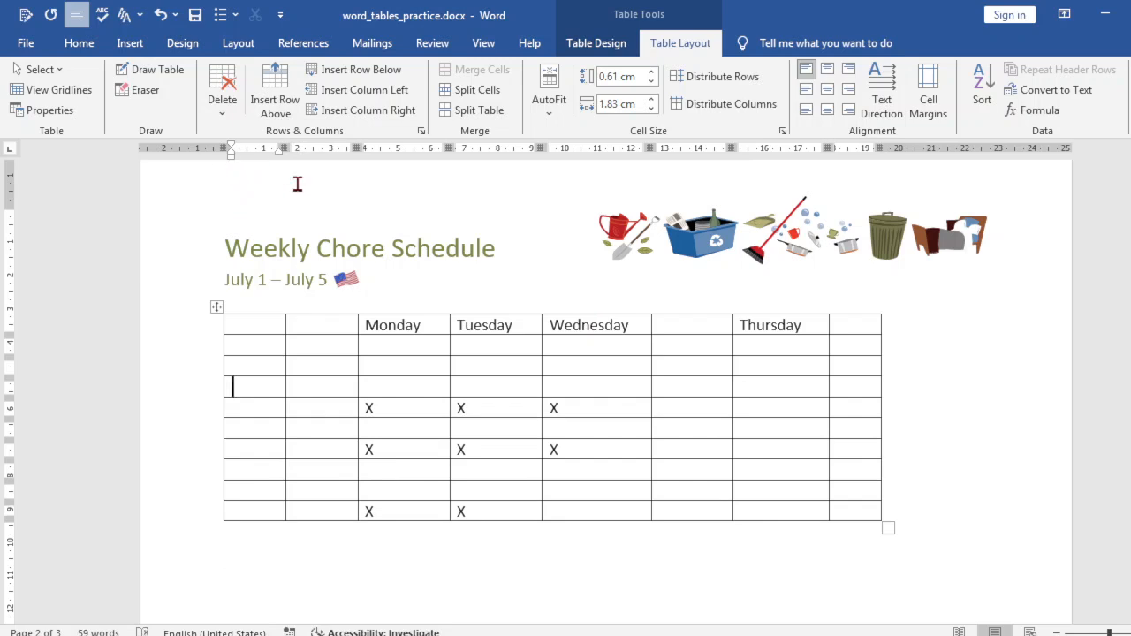
click(421, 329)
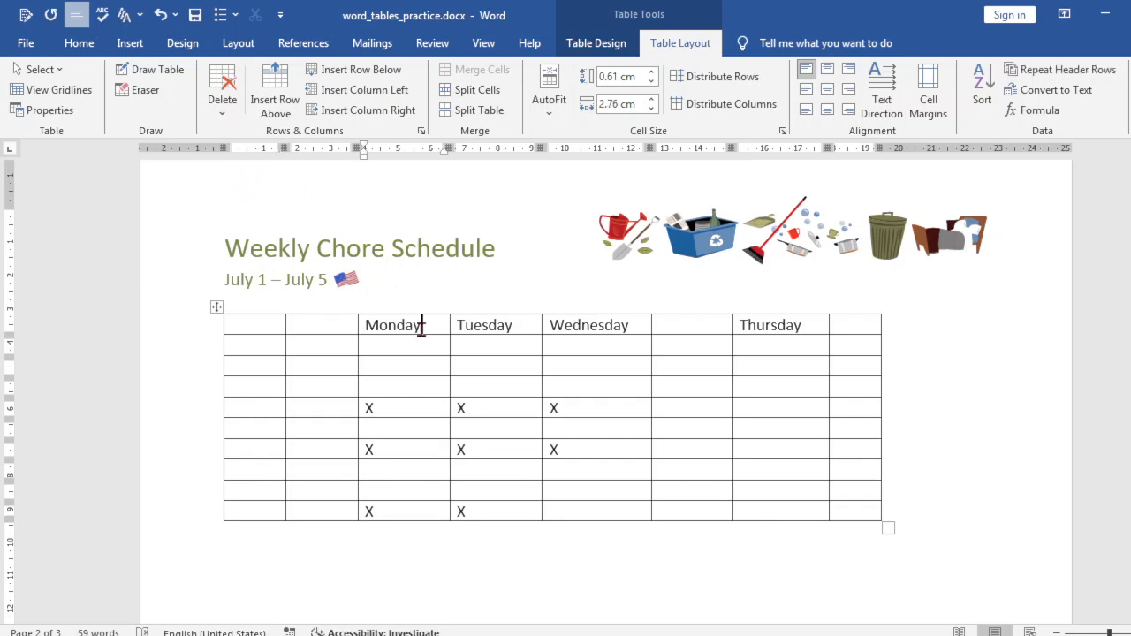
click(223, 90)
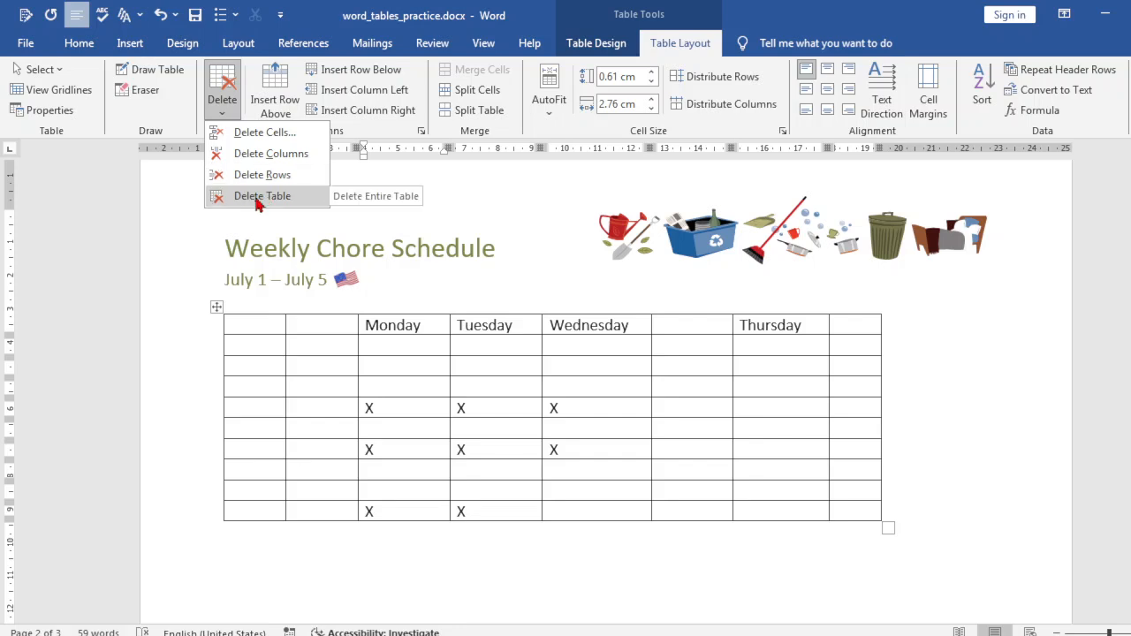
key(Escape)
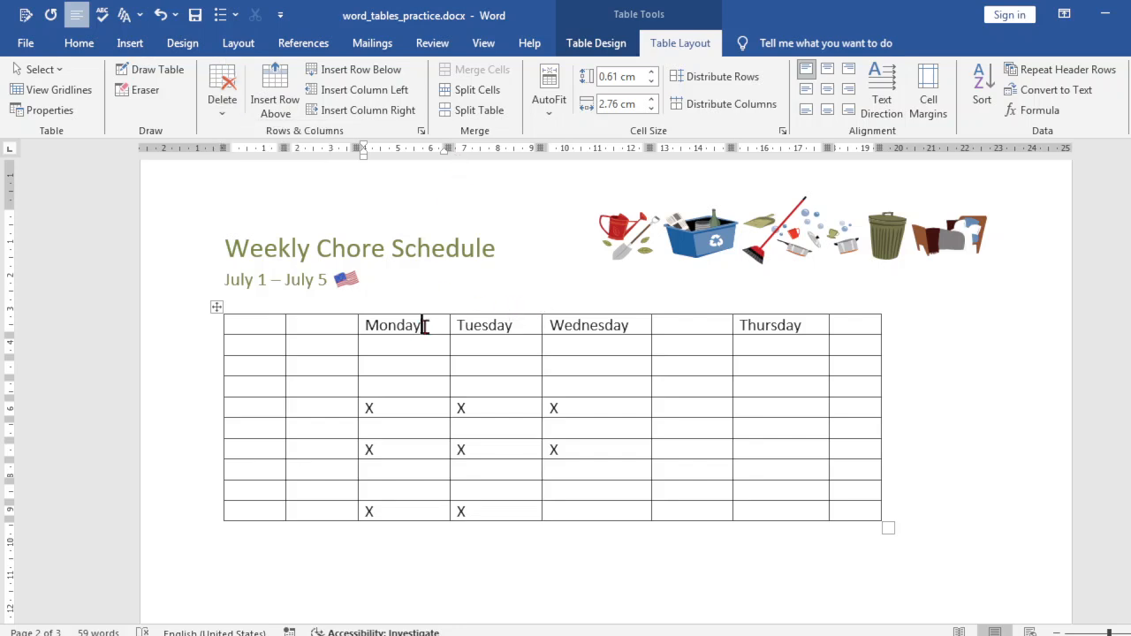
right_click(410, 335)
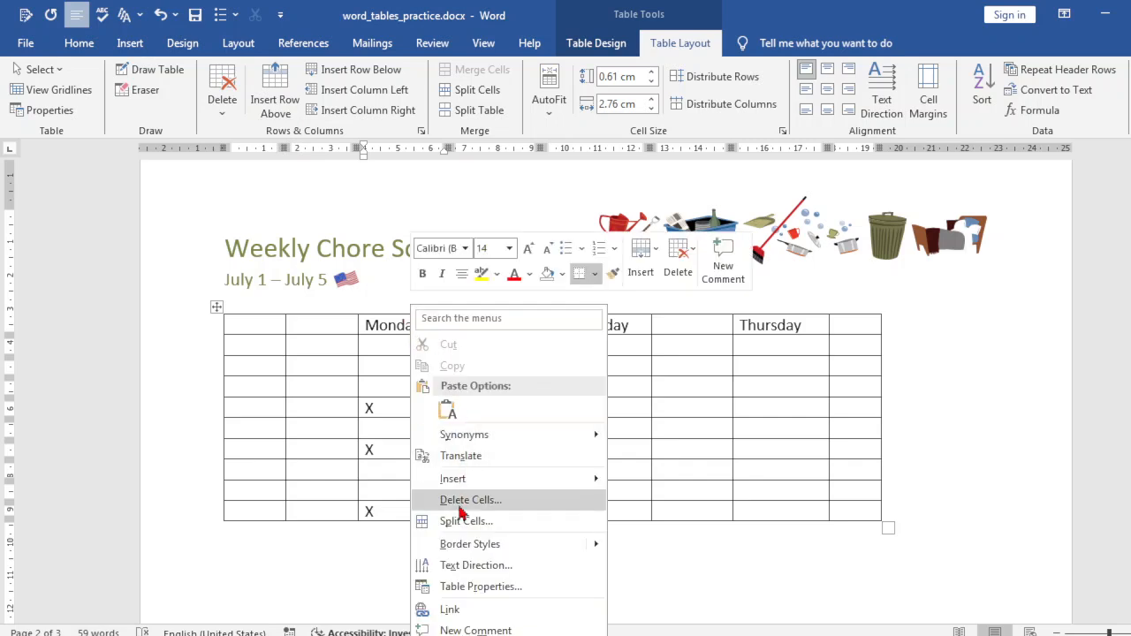
mouse_move(457, 485)
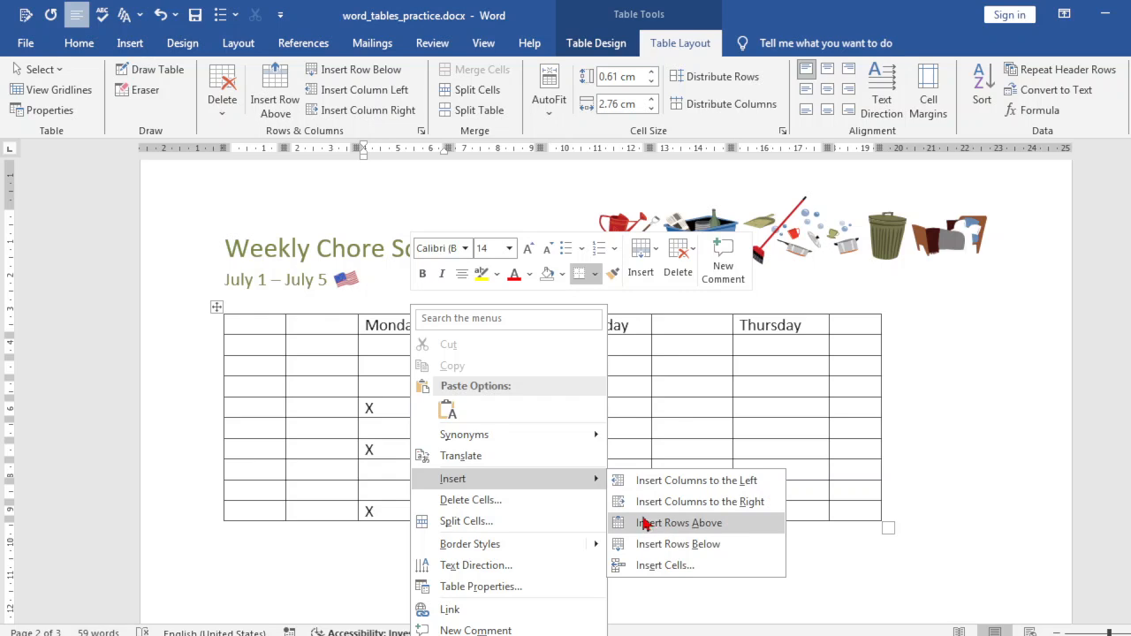
click(640, 419)
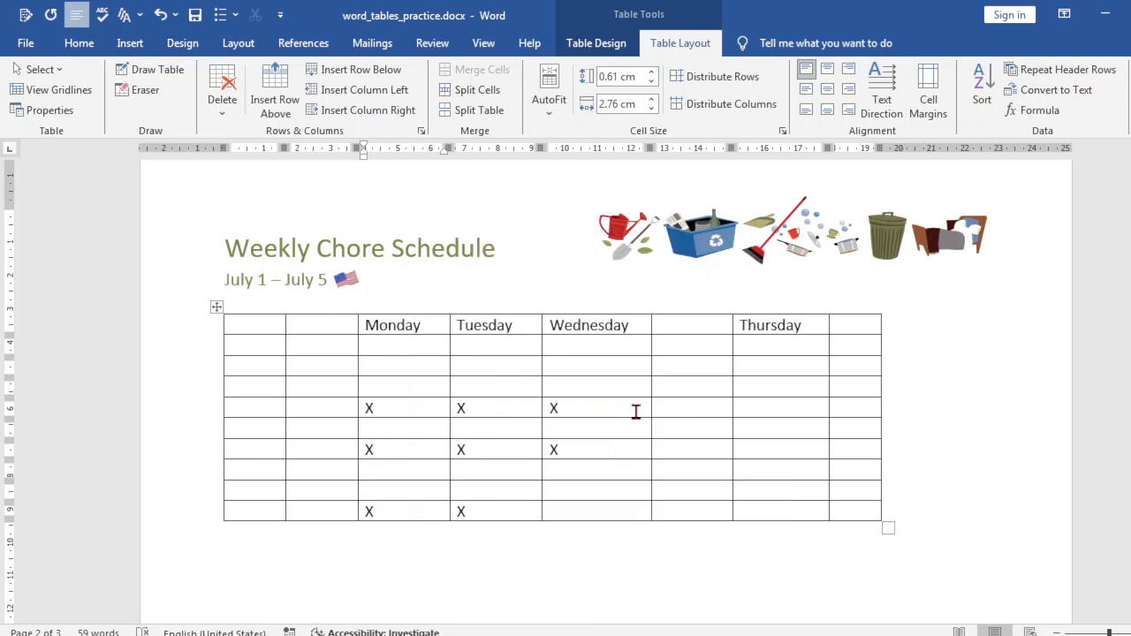
Step: Delete the entire Wednesday column from the chore table using the Delete Cells options
right_click(566, 329)
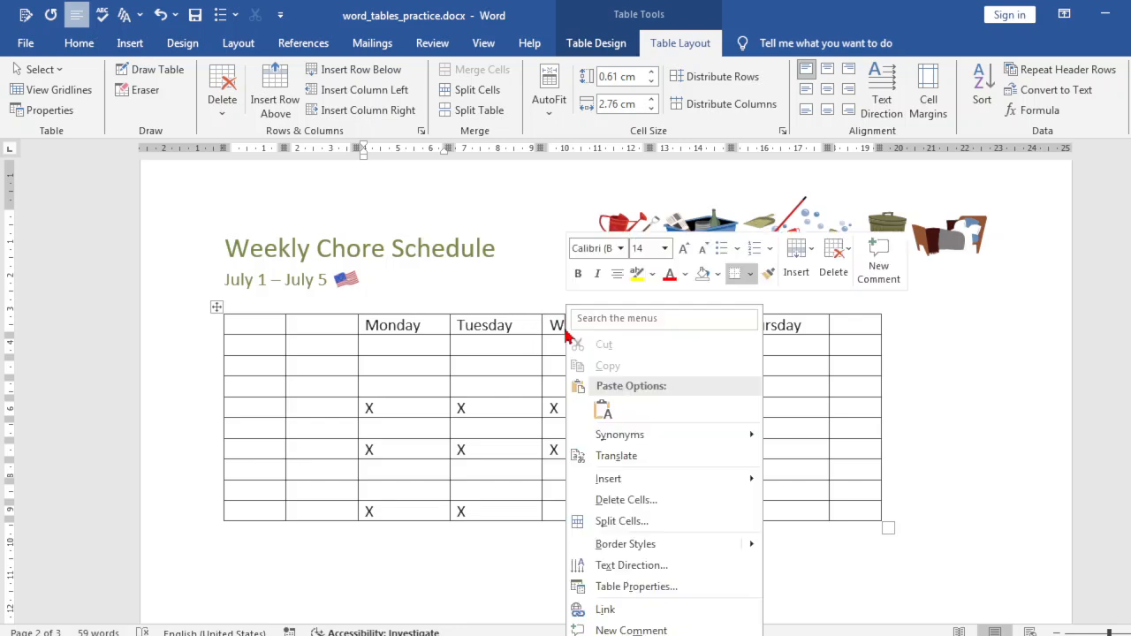
click(627, 501)
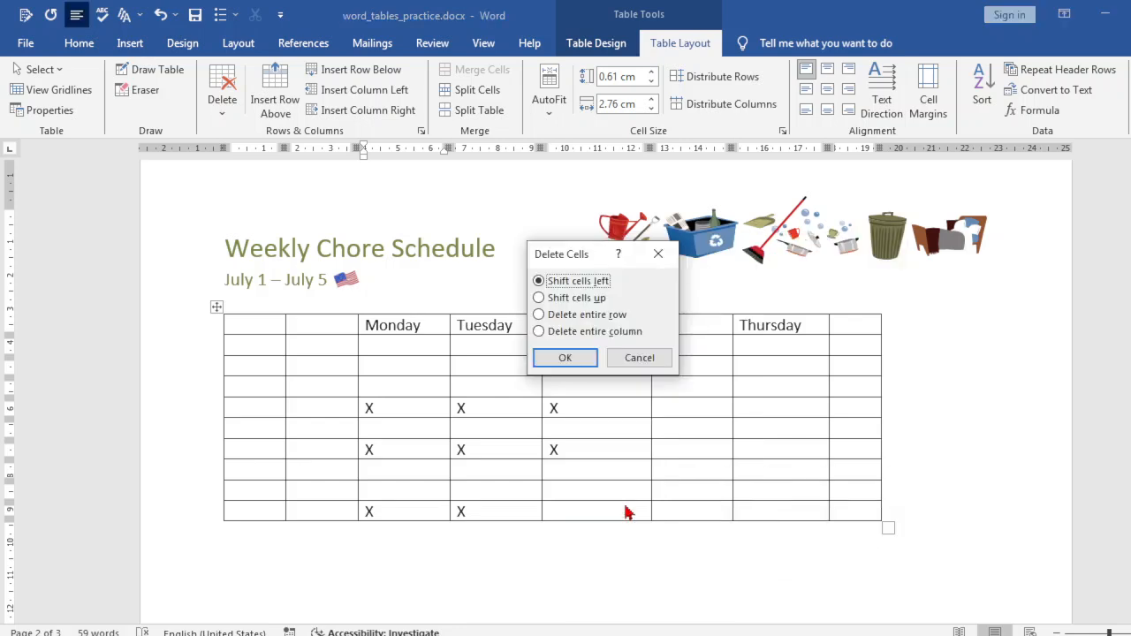
click(597, 319)
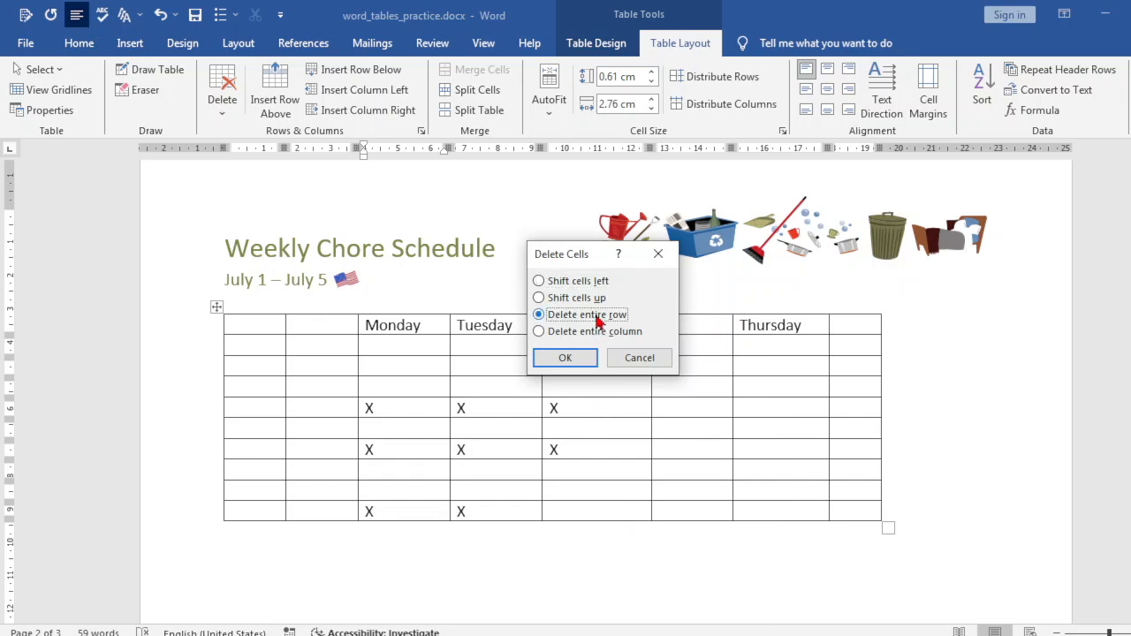
click(564, 334)
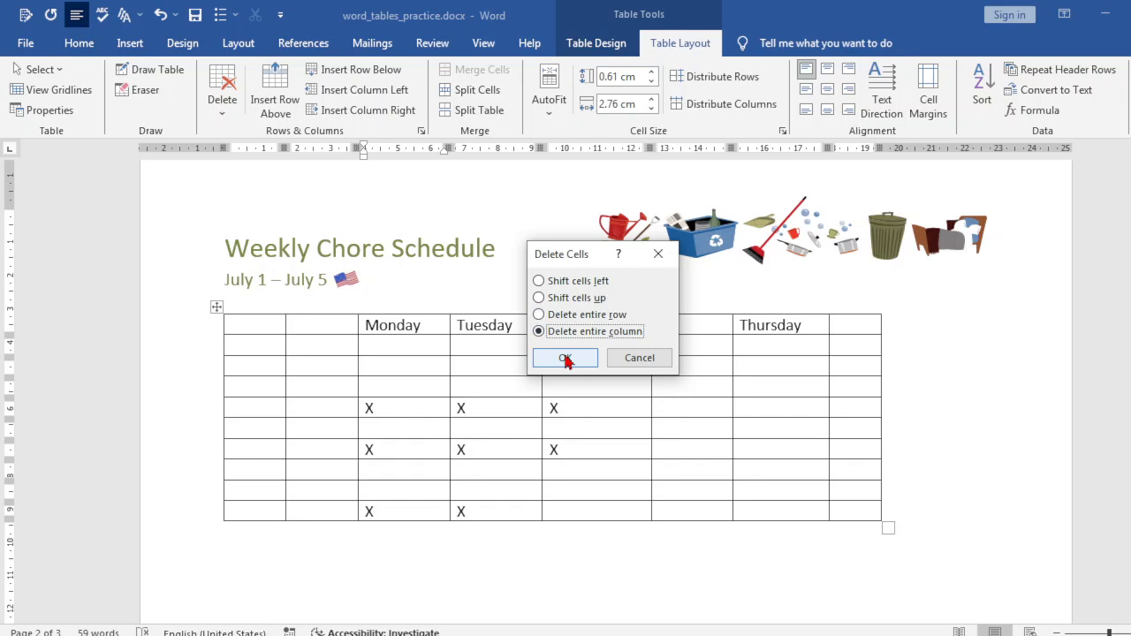
click(565, 358)
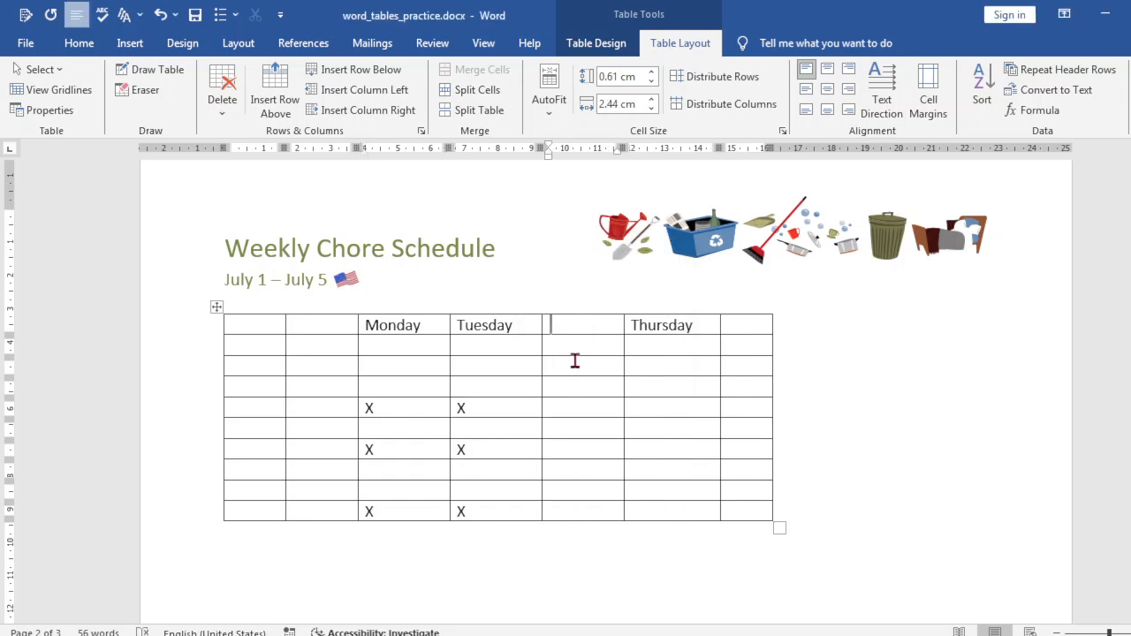
Step: Switch to the Word Tables lesson in the browser and read the sections on deleting rows or columns and applying a table style
click(1088, 15)
scroll(659, 334, down, 5)
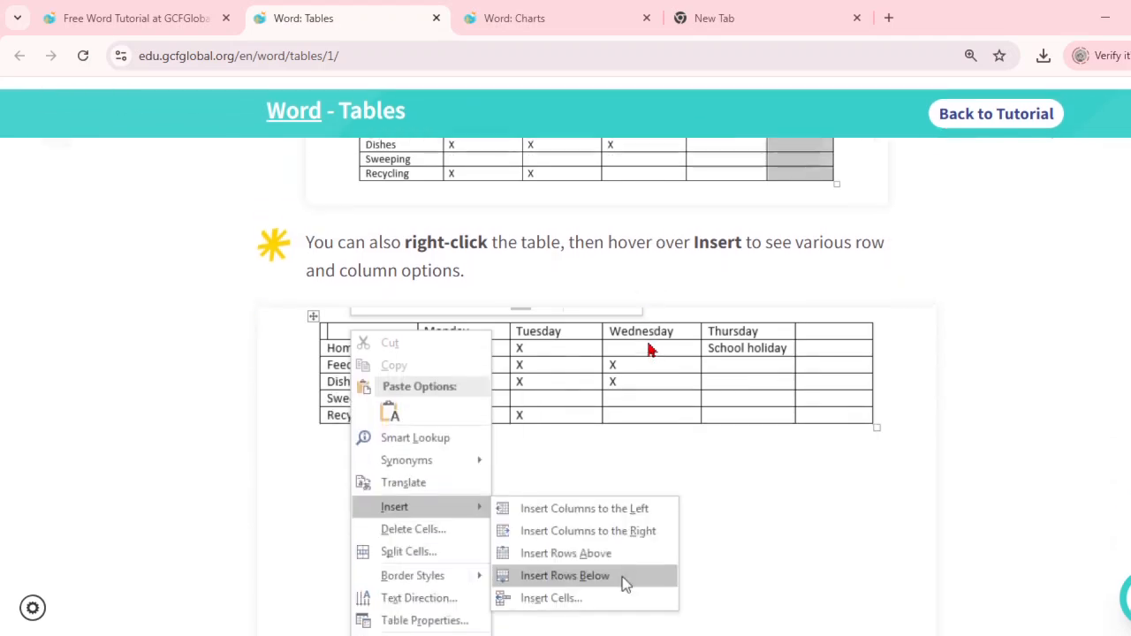
scroll(592, 362, up, 3)
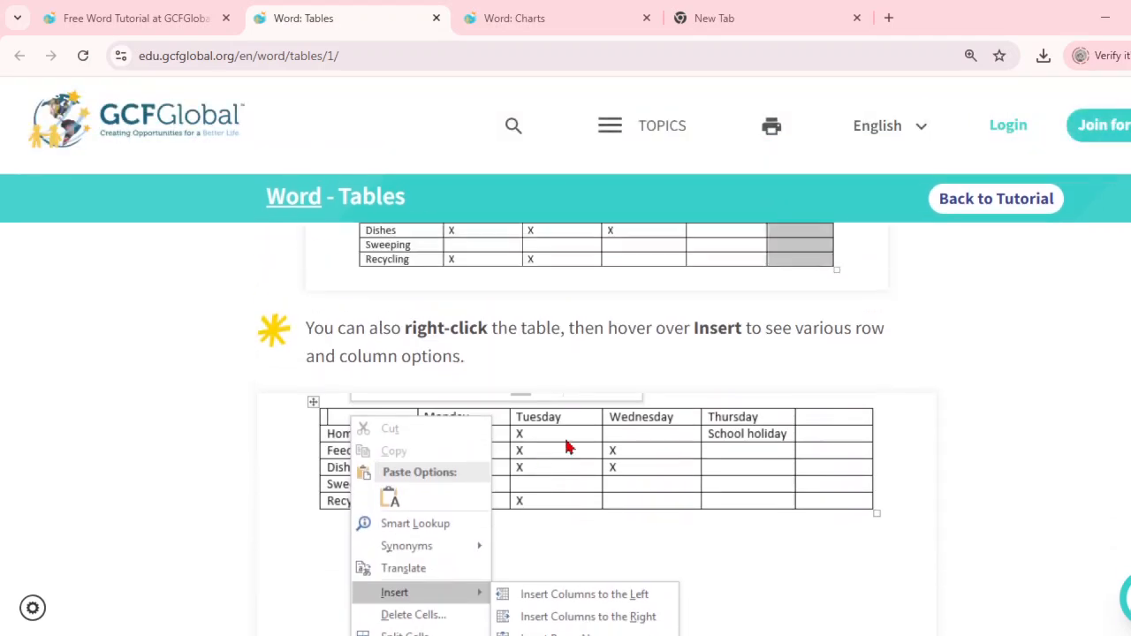
scroll(571, 442, down, 4)
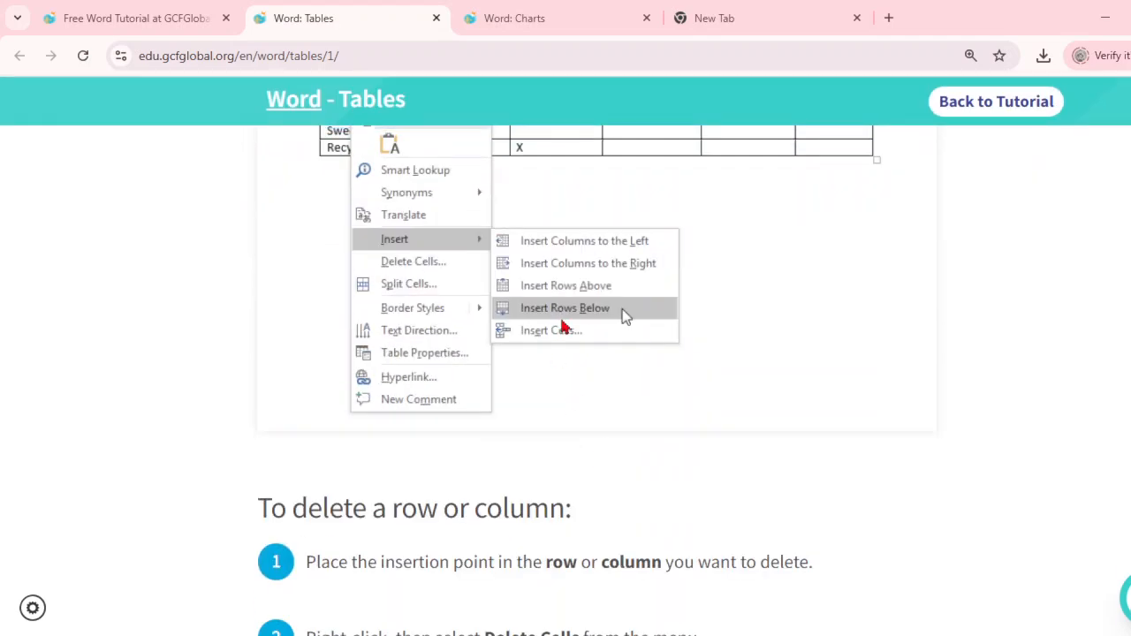
scroll(562, 327, down, 4)
scroll(446, 265, down, 7)
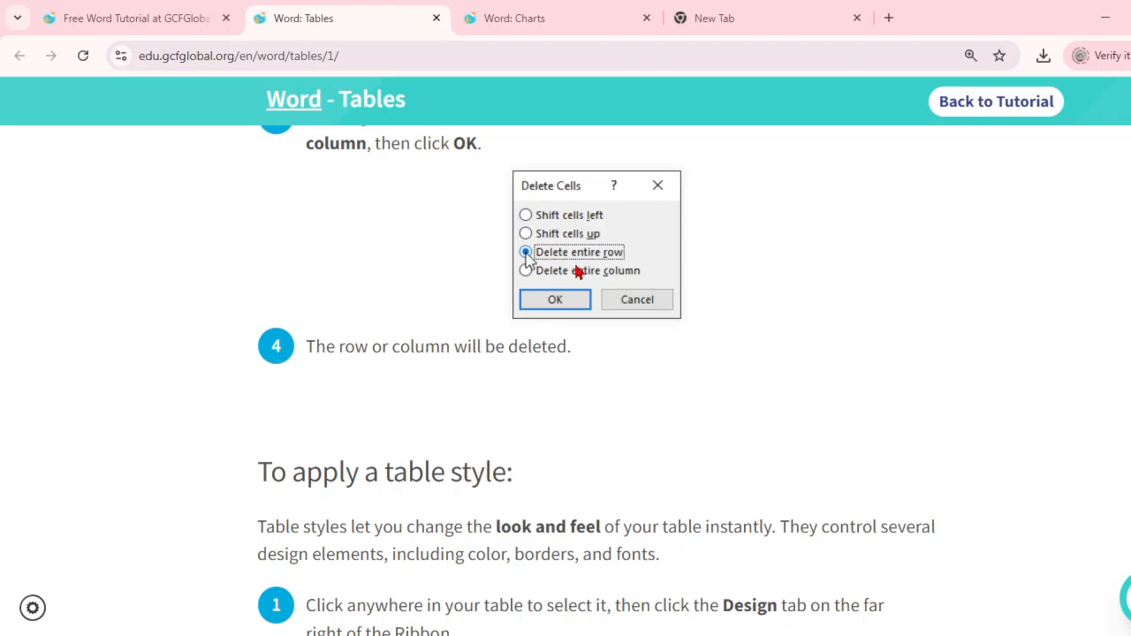
scroll(608, 305, down, 3)
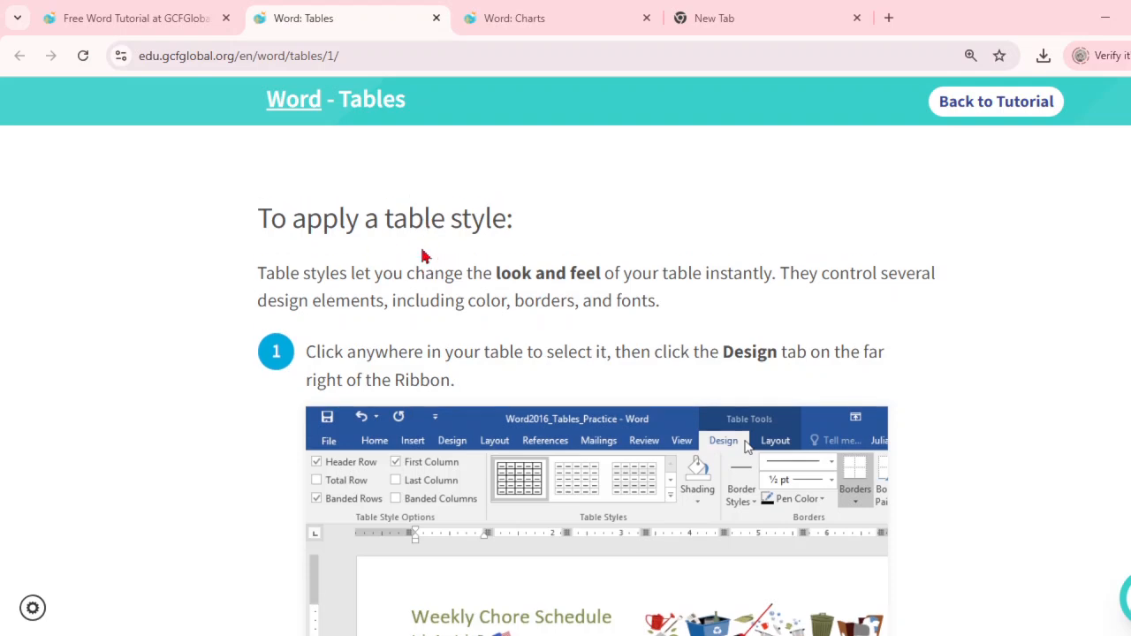
drag(281, 261, 606, 262)
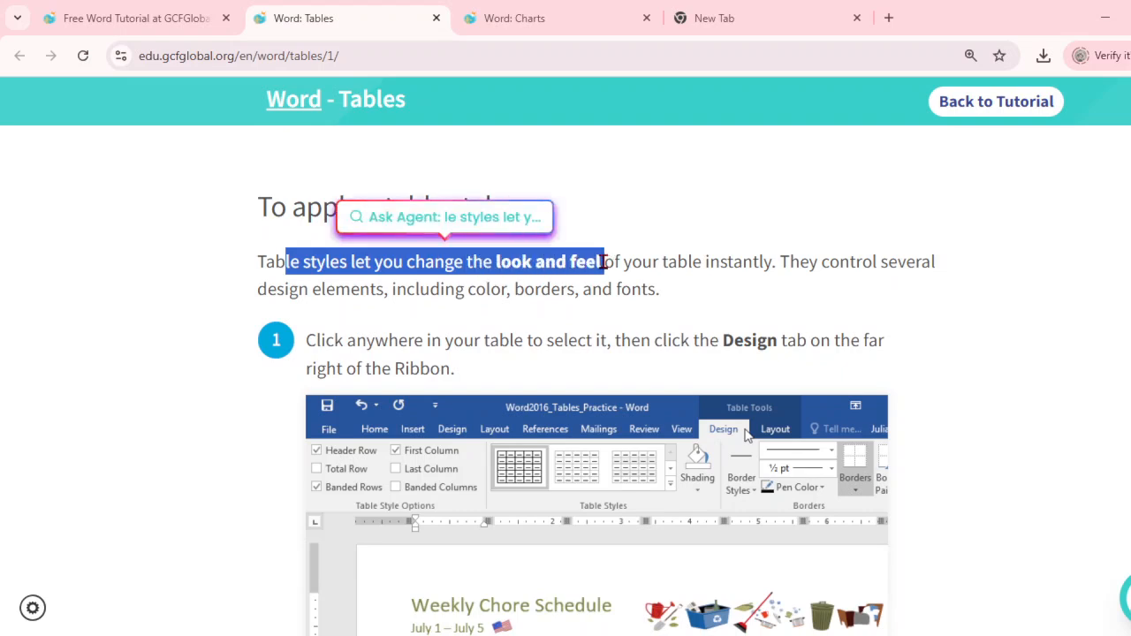
scroll(566, 282, down, 5)
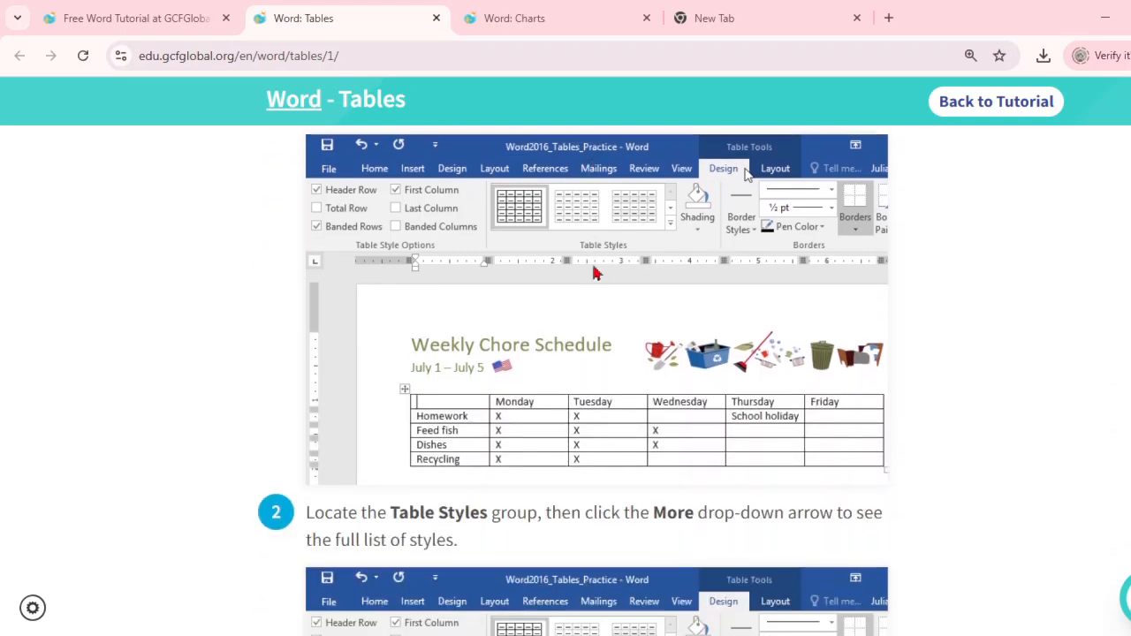
scroll(610, 328, down, 2)
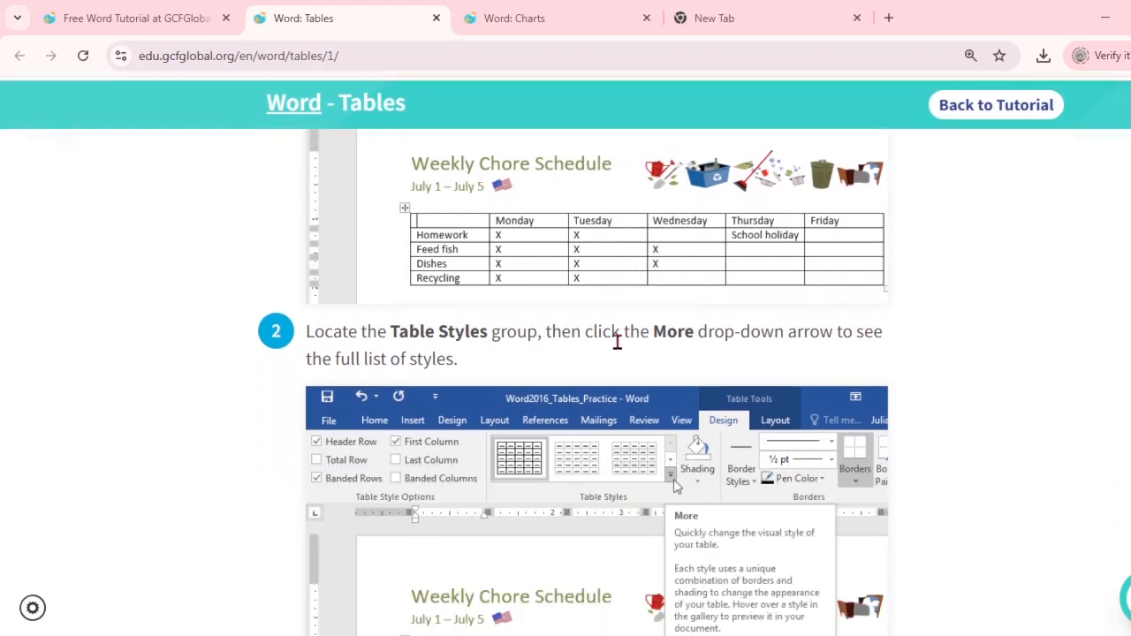
scroll(618, 342, up, 4)
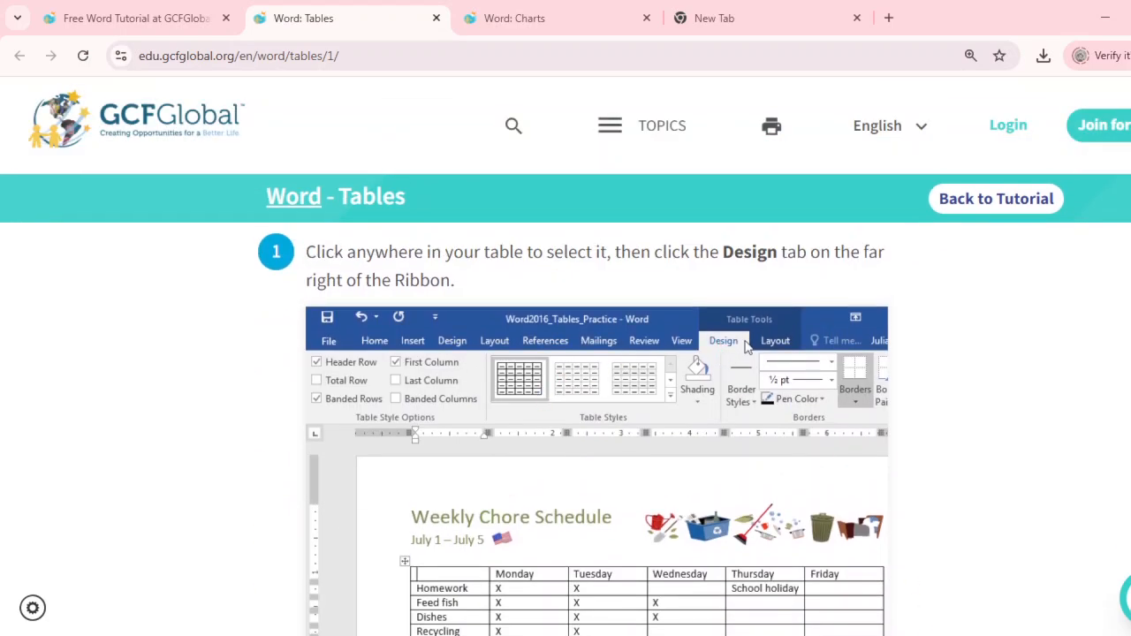
Step: Return to the practice document and apply the gold grid table style with a filled header row and first column to the chore table
key(alt+Tab)
click(890, 285)
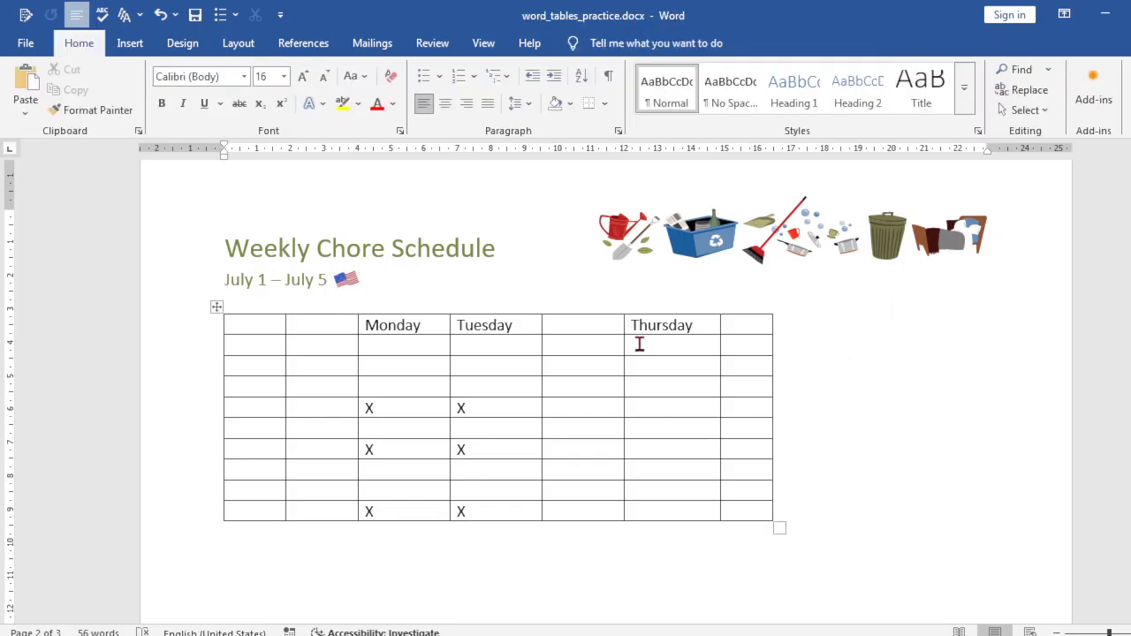
click(513, 325)
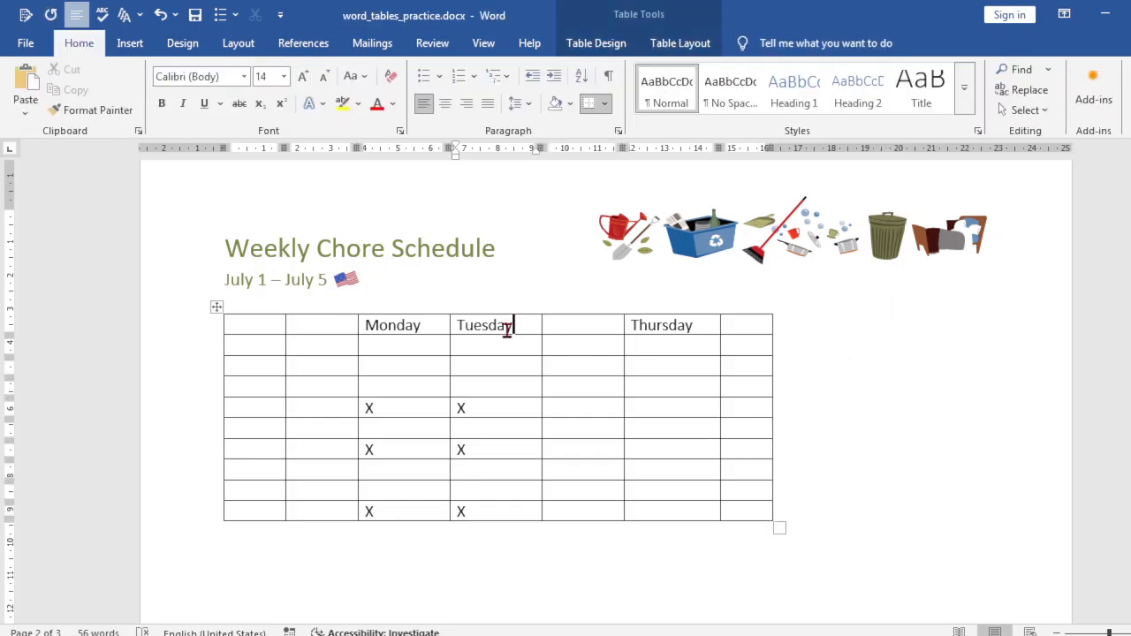
click(596, 44)
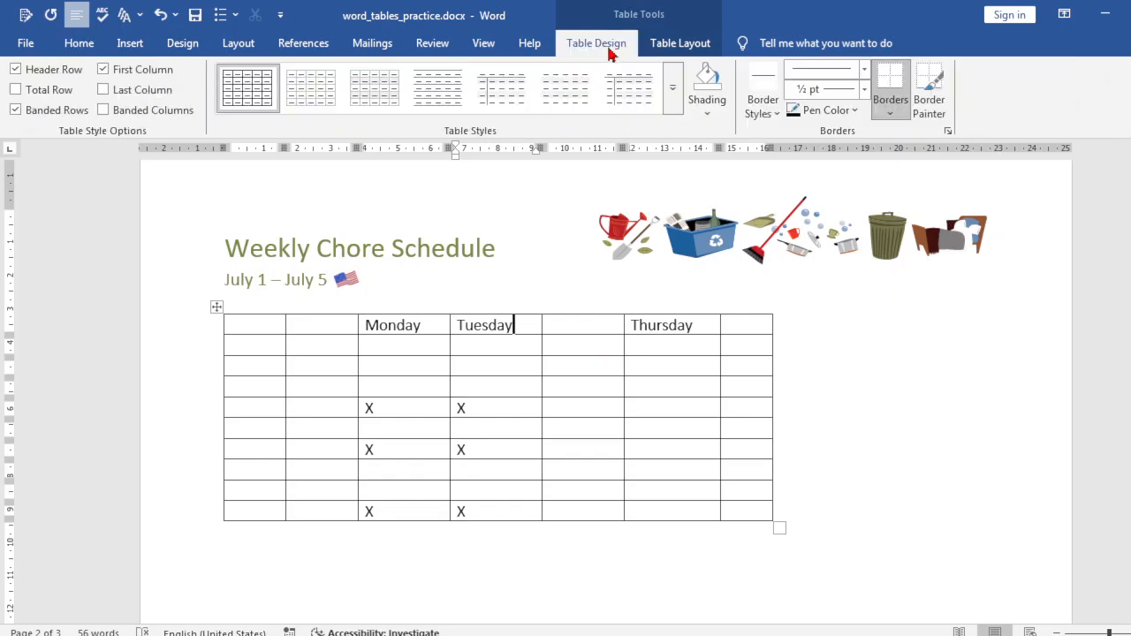
click(674, 106)
drag(682, 257, 681, 371)
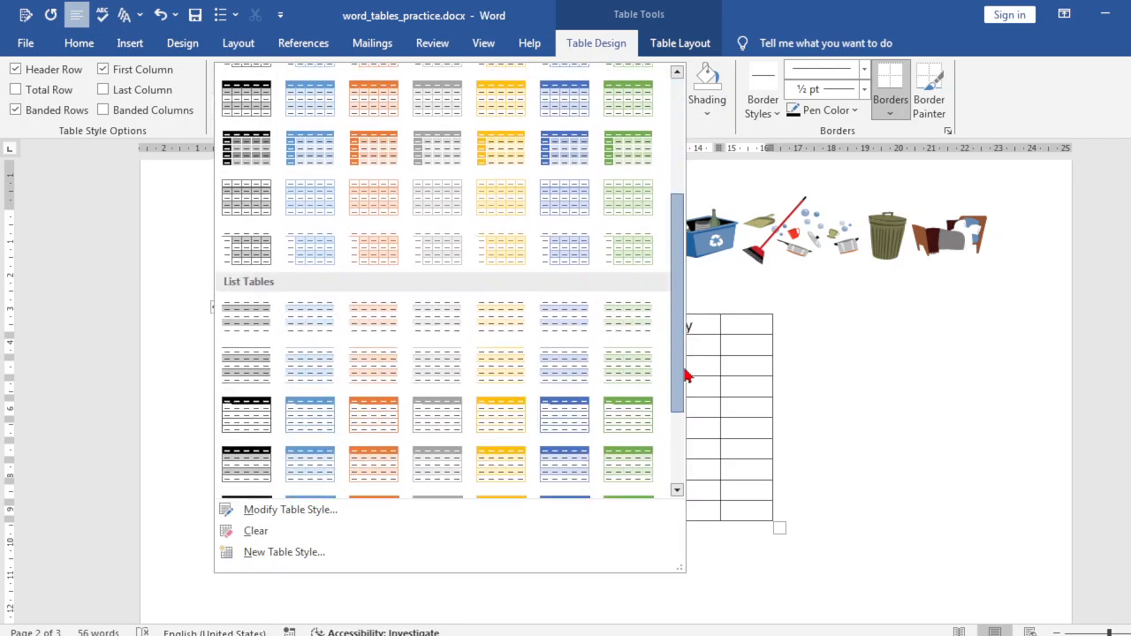
click(500, 150)
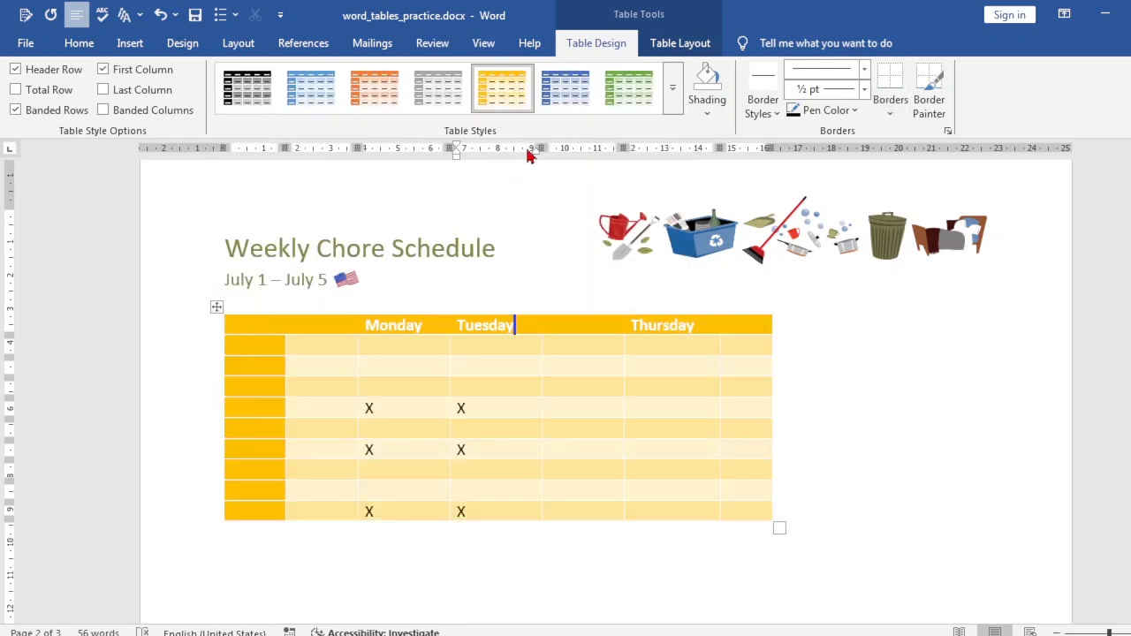
Step: Try the light green banded grid style on the chore table, and restore the plain black-bordered grid style
click(673, 106)
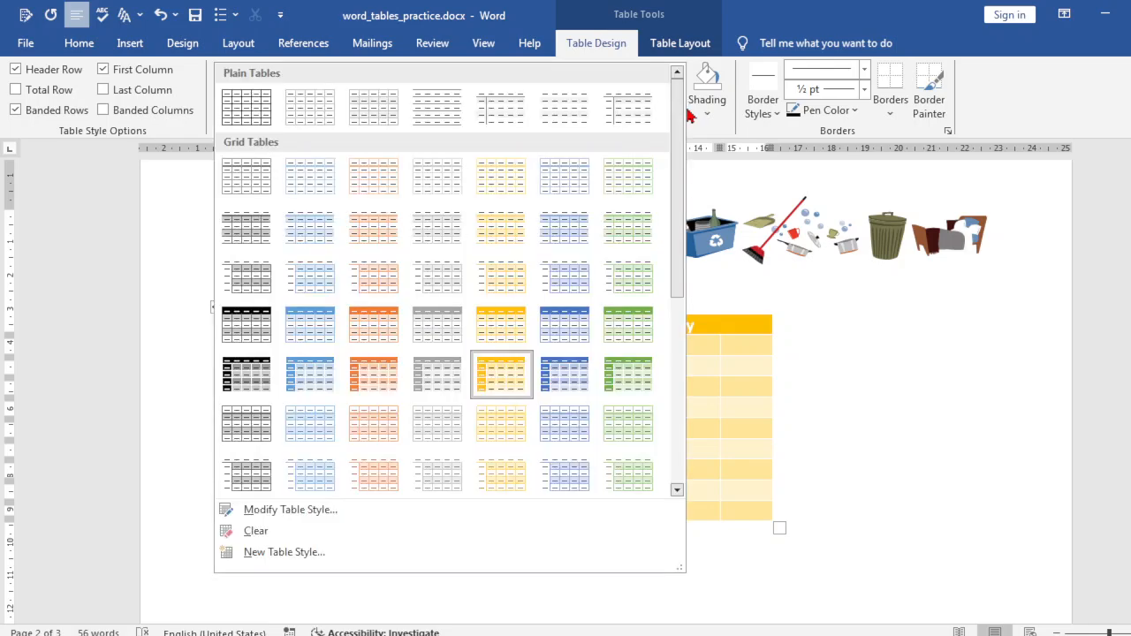
click(629, 277)
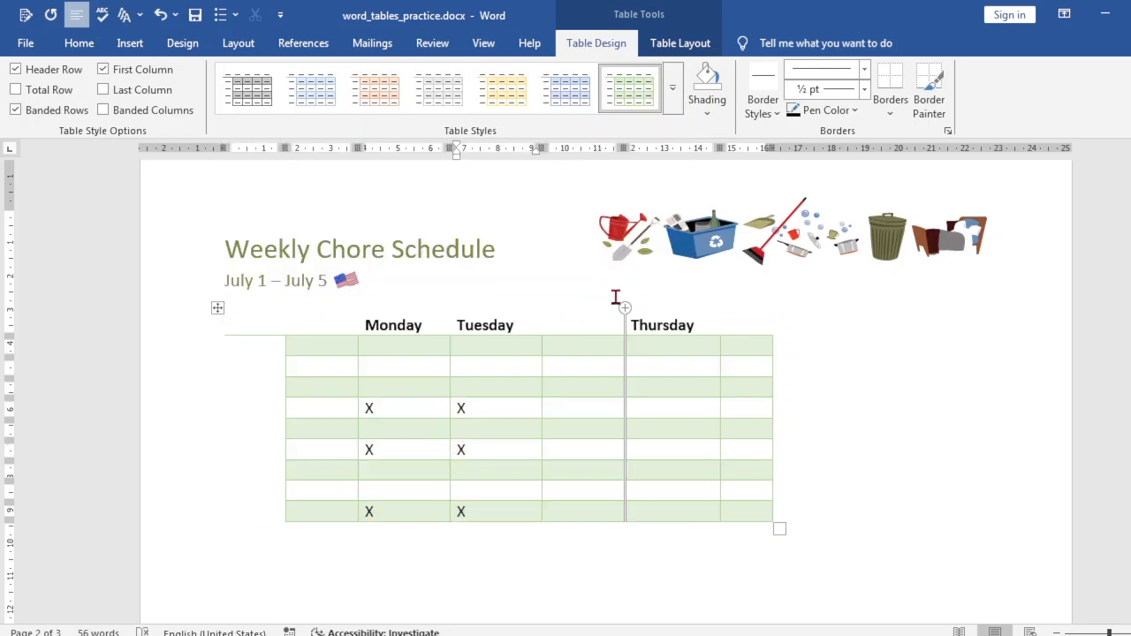
click(674, 108)
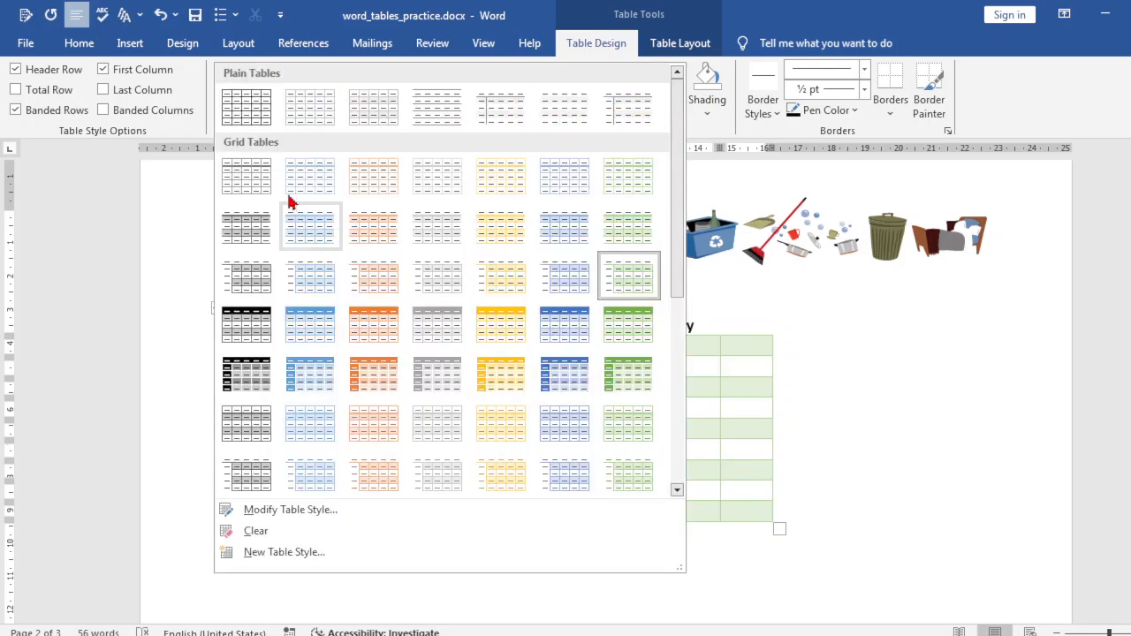
click(251, 108)
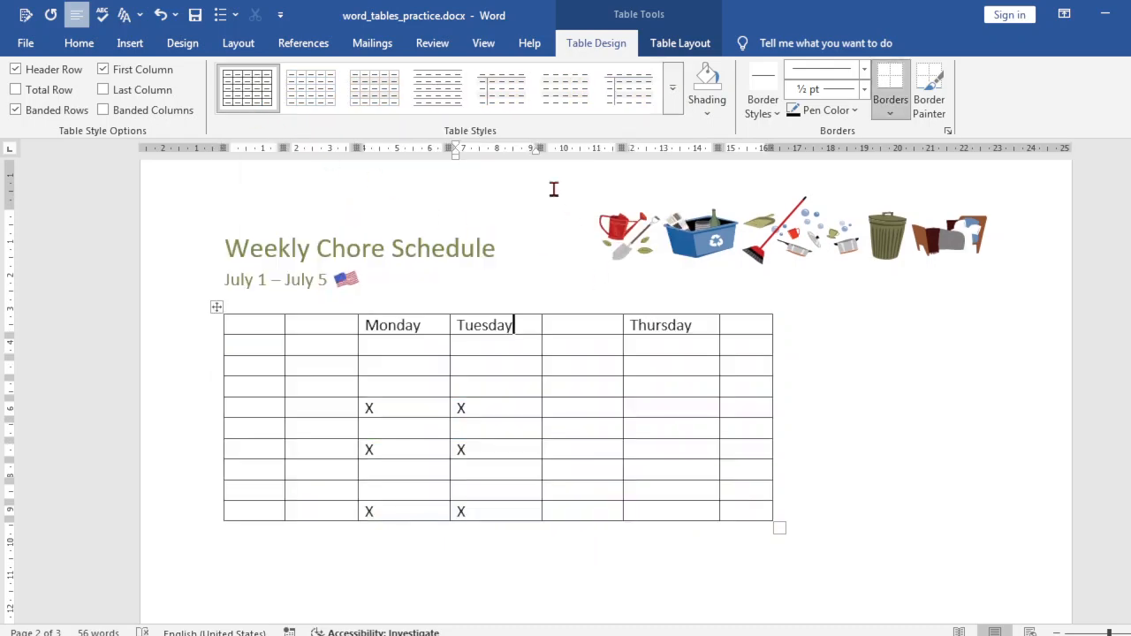
Step: Try the solid black list table style on the chore table, and switch it to the light blue variant
click(673, 107)
scroll(427, 389, down, 5)
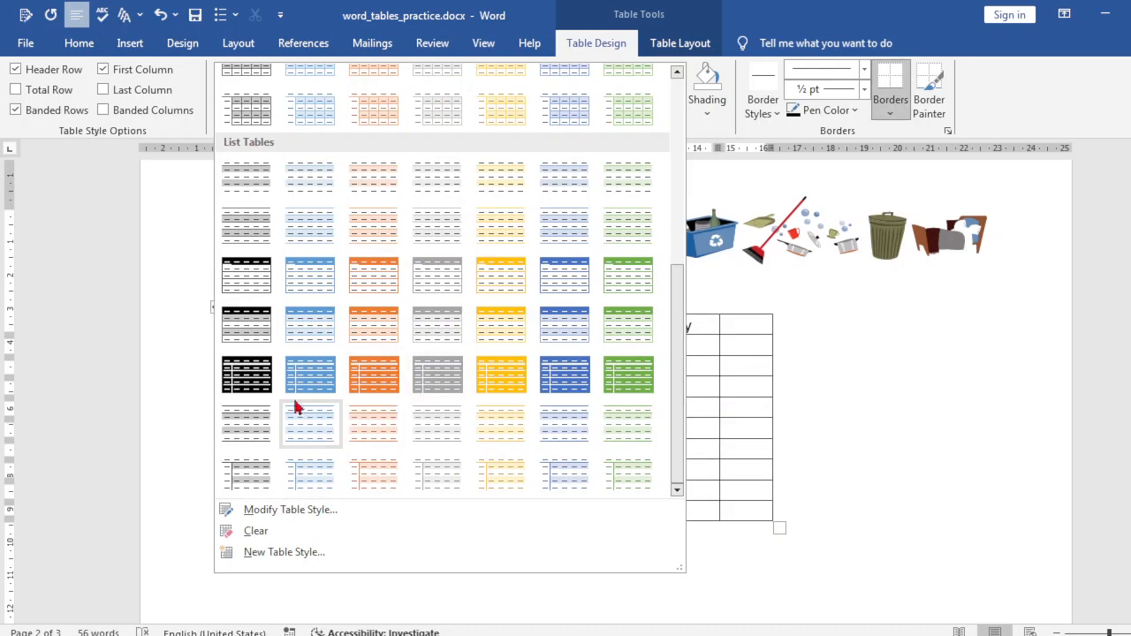
click(261, 384)
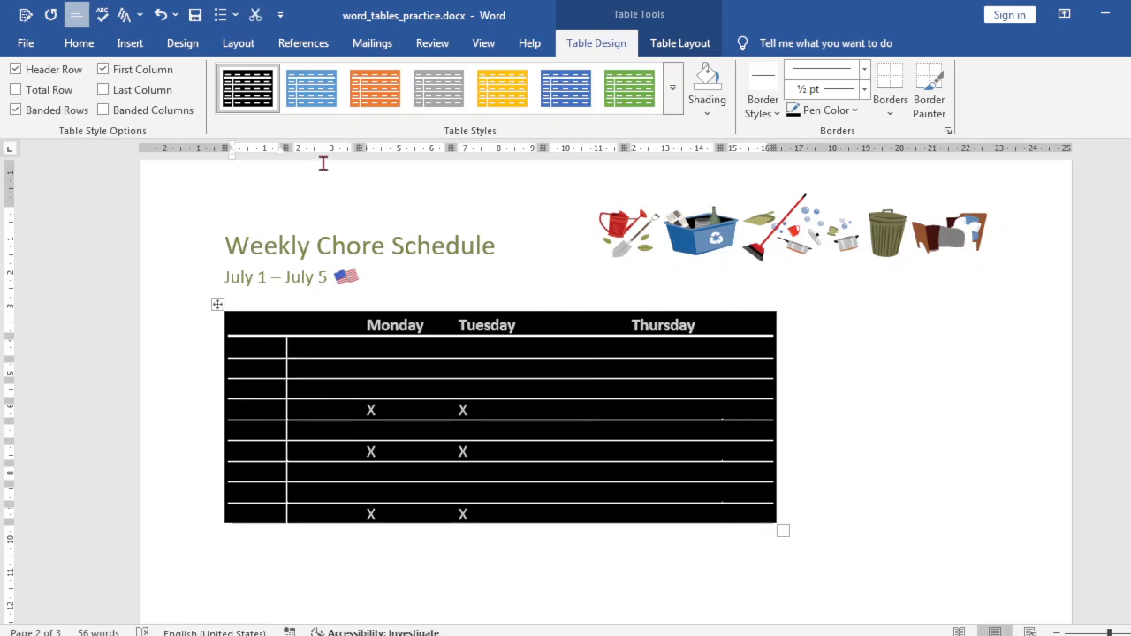
click(311, 89)
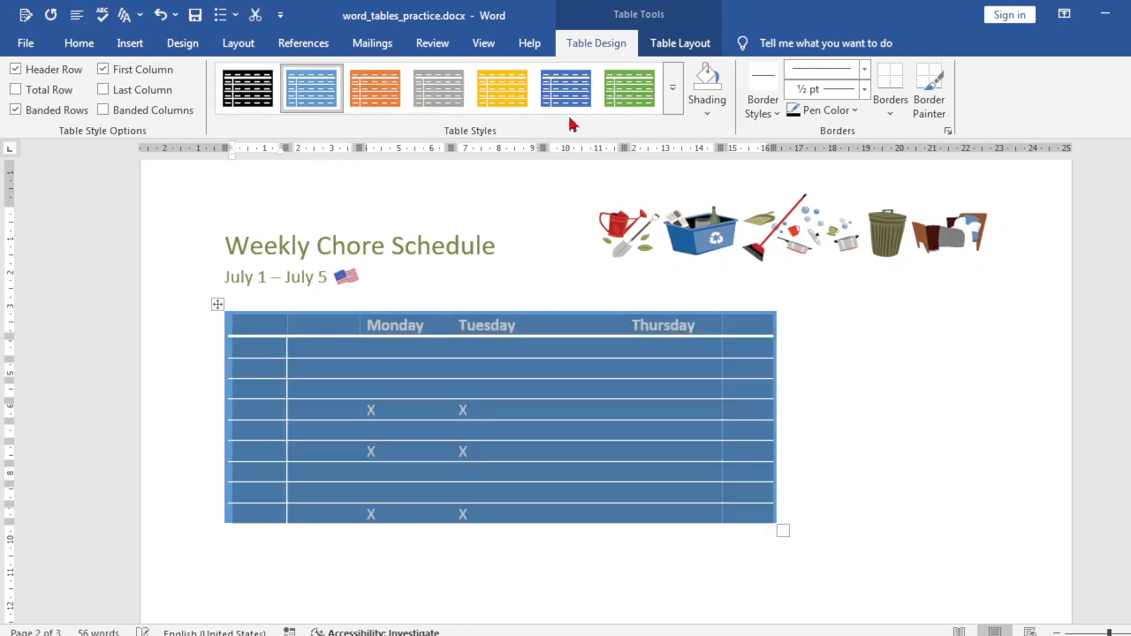
Step: Try the light grid style with blue borders on the chore table, and apply its gold variant instead
click(677, 101)
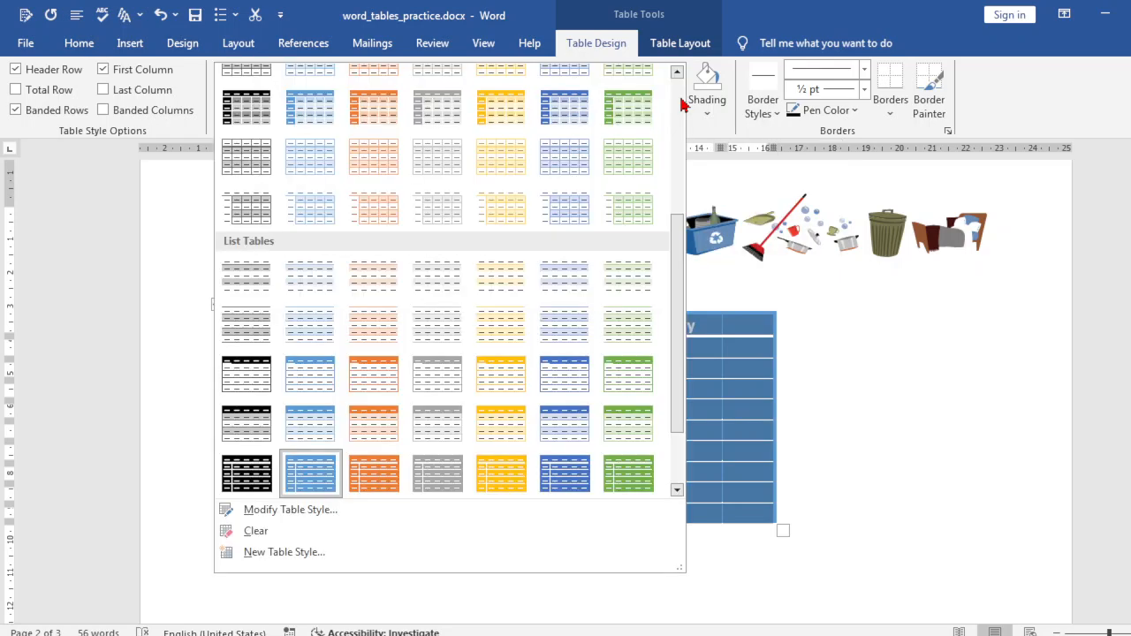
drag(679, 229, 698, 76)
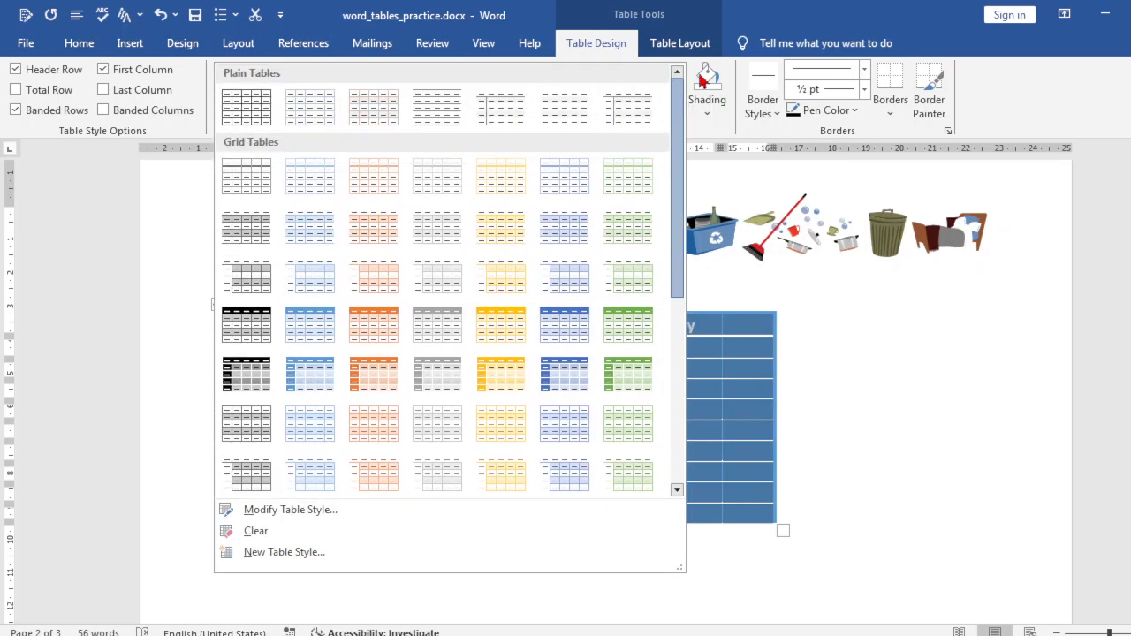
click(588, 169)
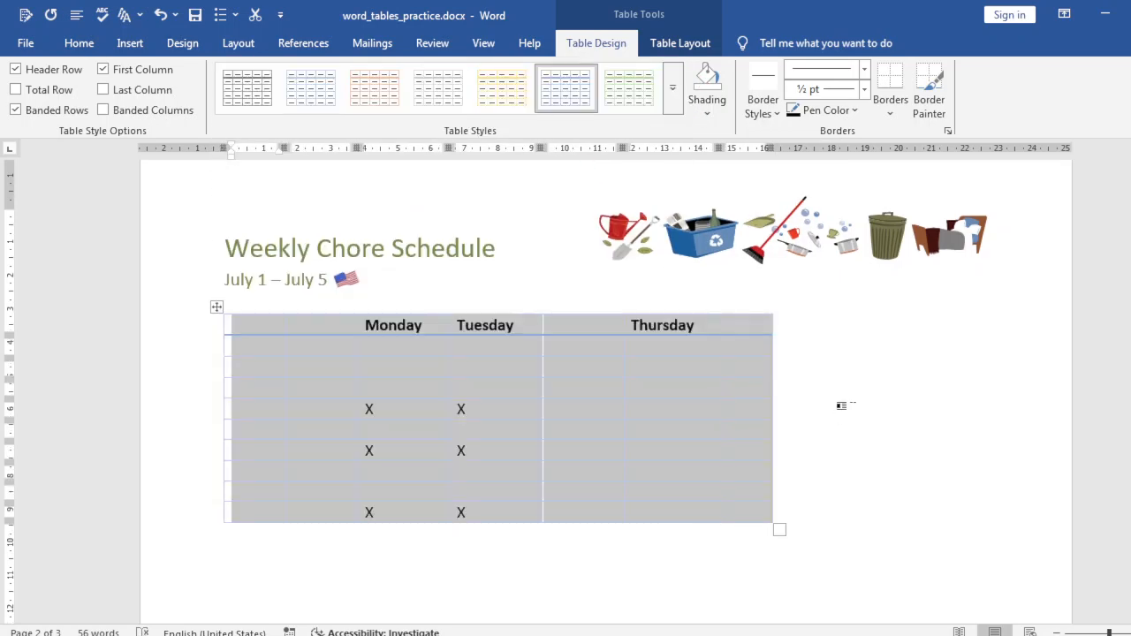
click(504, 82)
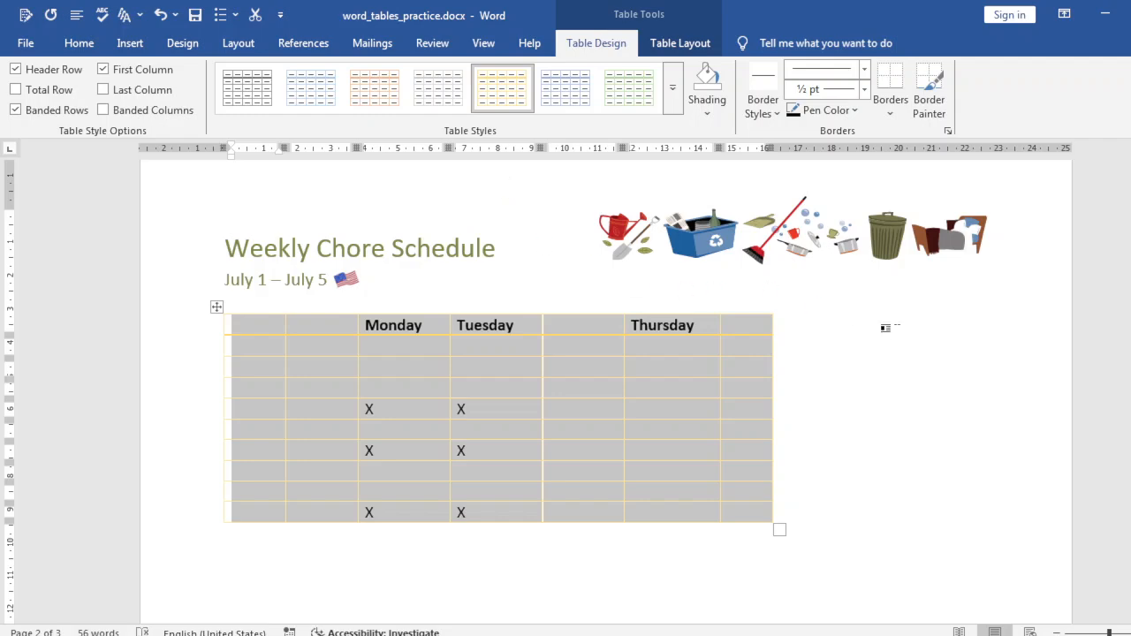
click(886, 327)
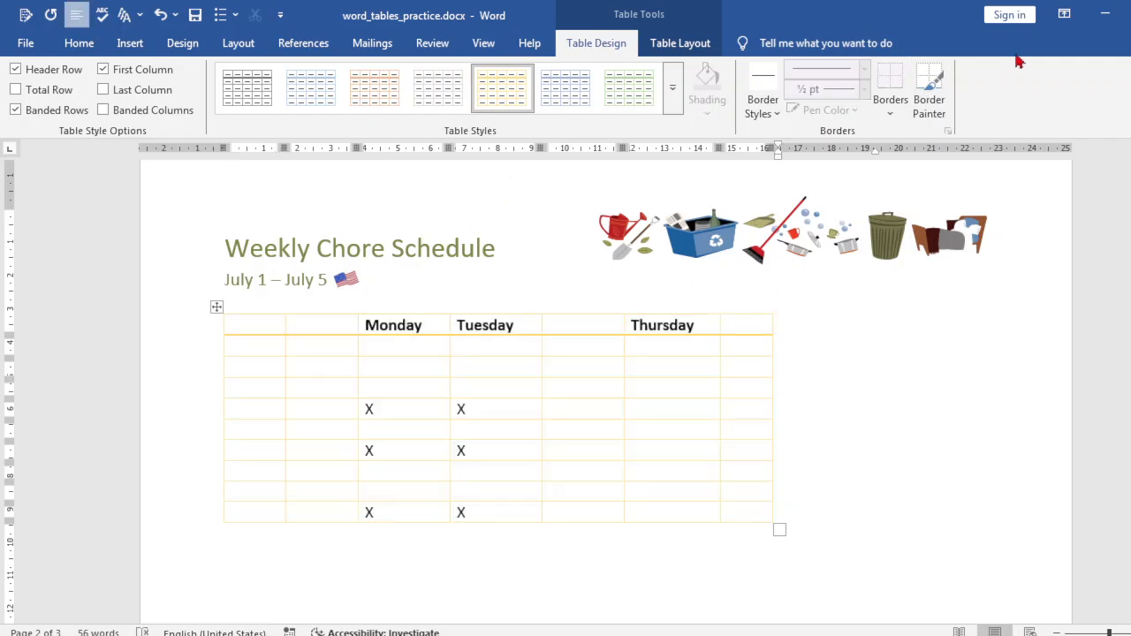
Step: Return to the GCFGlobal Tables lesson in the browser and review the steps for applying a table style
click(1105, 14)
scroll(571, 355, down, 6)
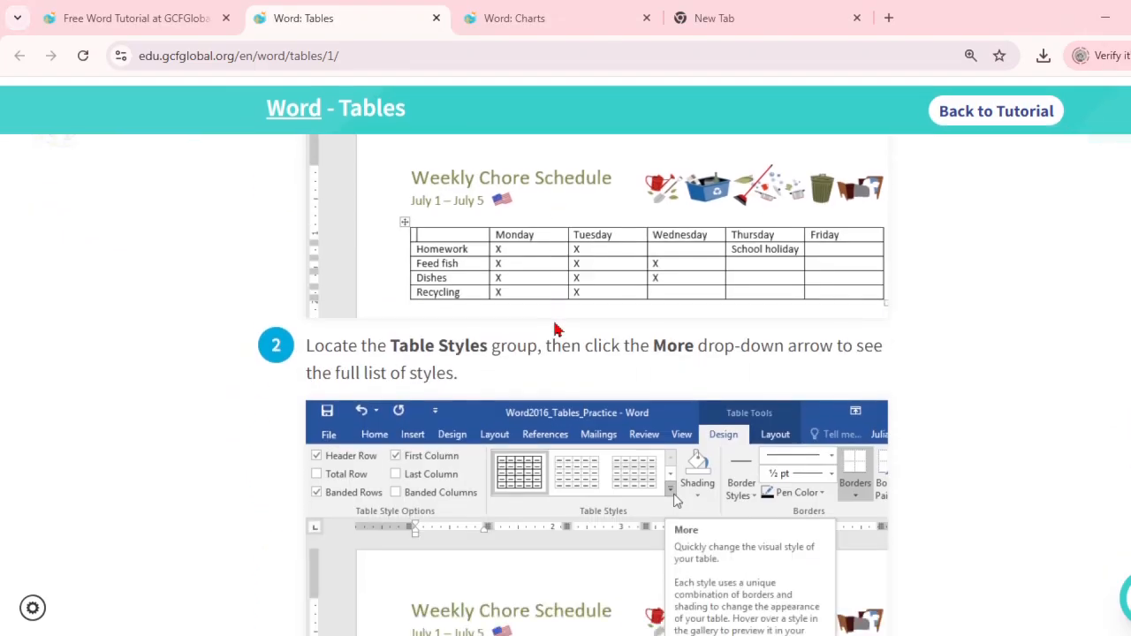
scroll(676, 199, down, 1)
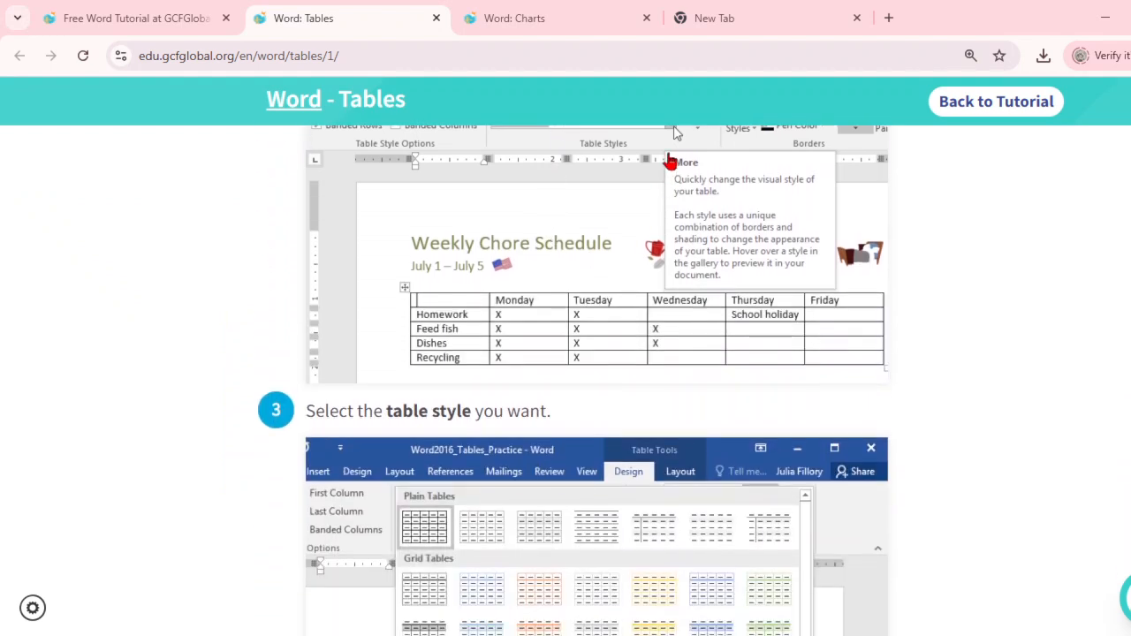
scroll(677, 207, up, 2)
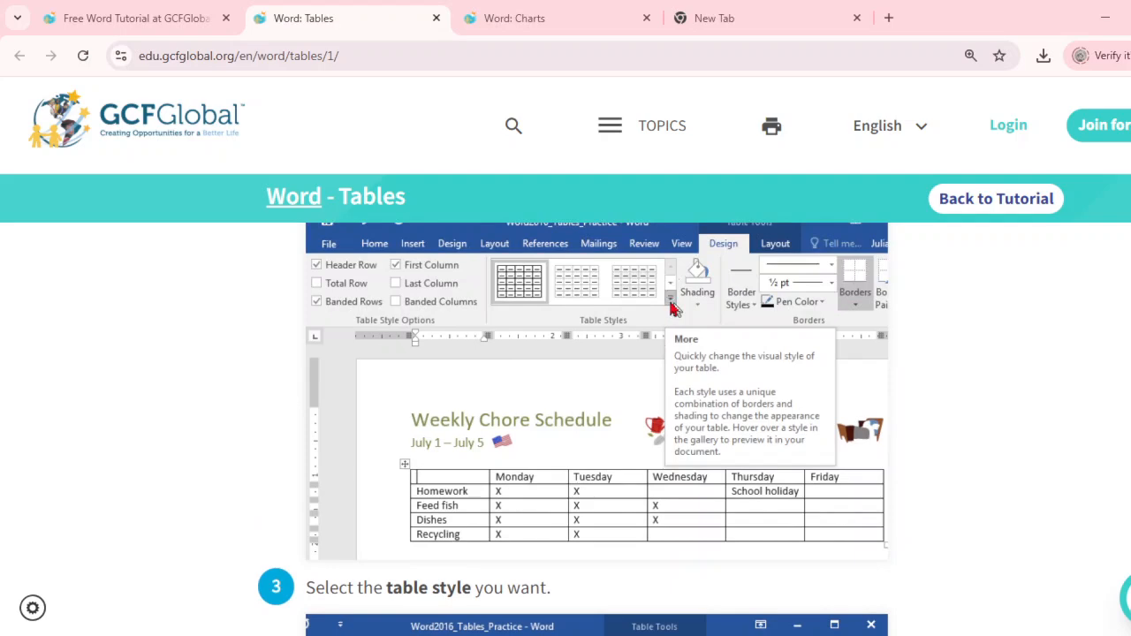
scroll(672, 306, down, 8)
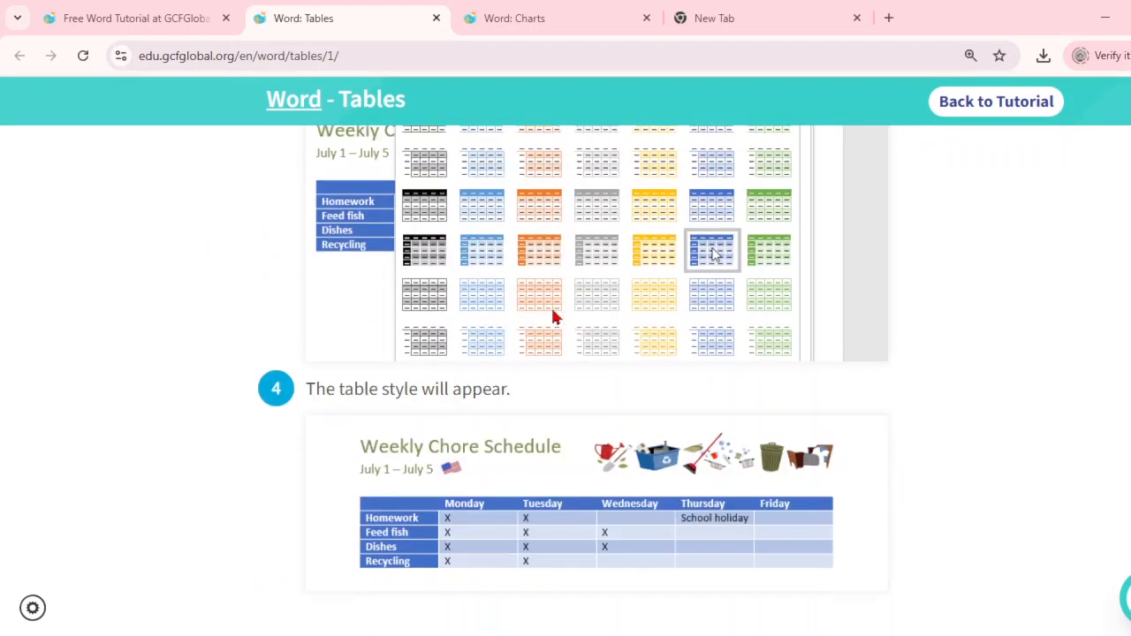
scroll(612, 318, down, 3)
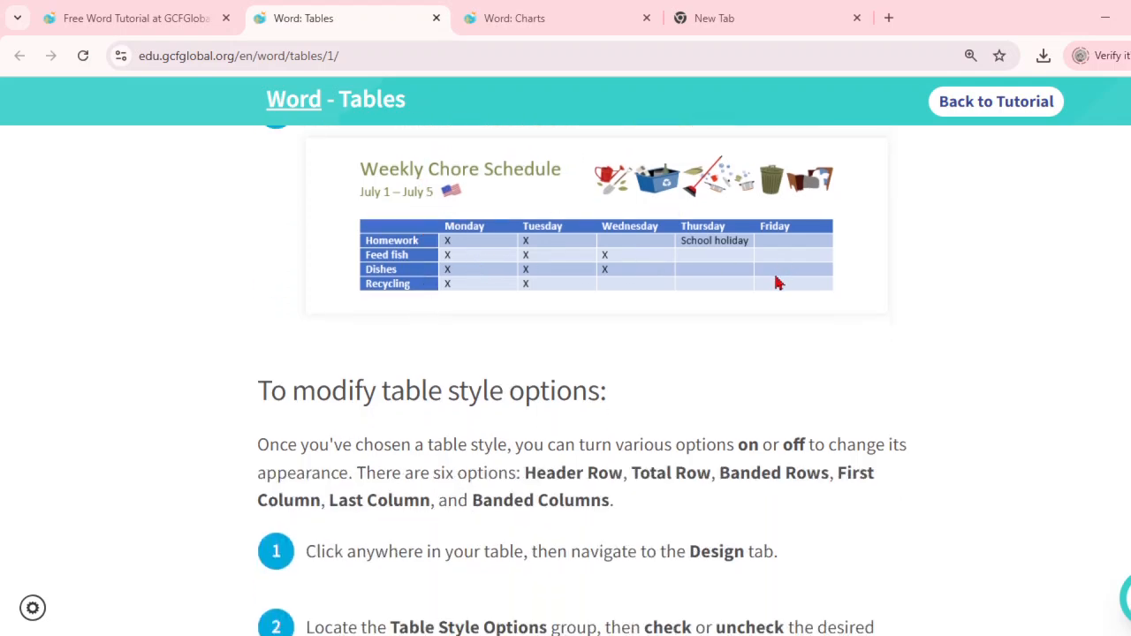
Step: Read the lesson's introduction to modifying table style options, including the list of six options that can be turned on or off
drag(354, 429, 525, 384)
scroll(708, 404, down, 2)
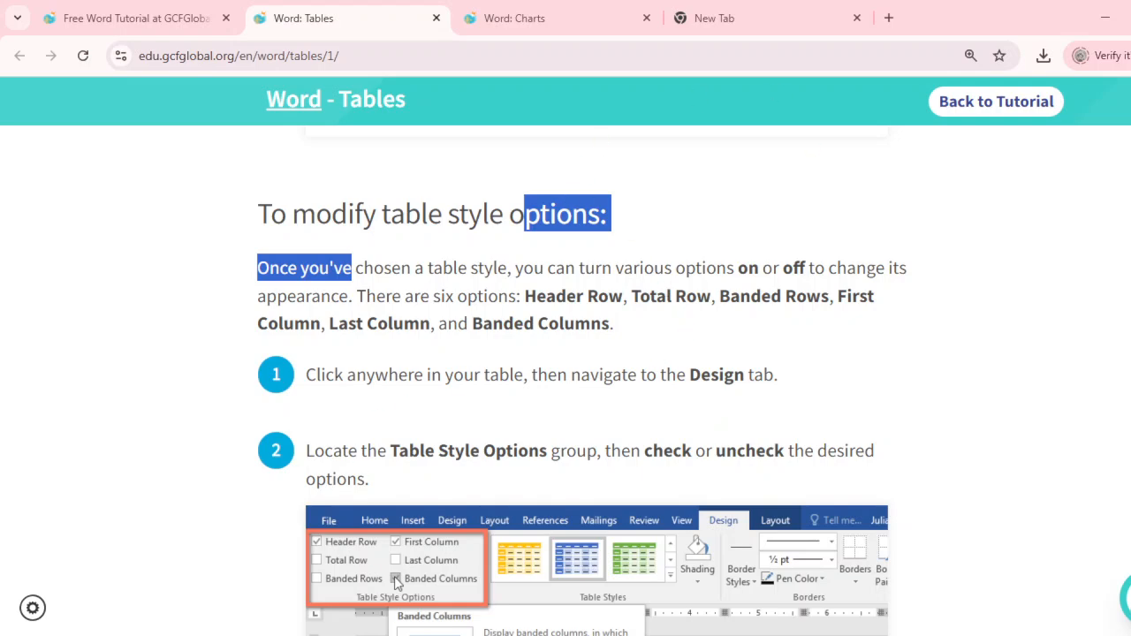
key(alt+Tab)
click(949, 420)
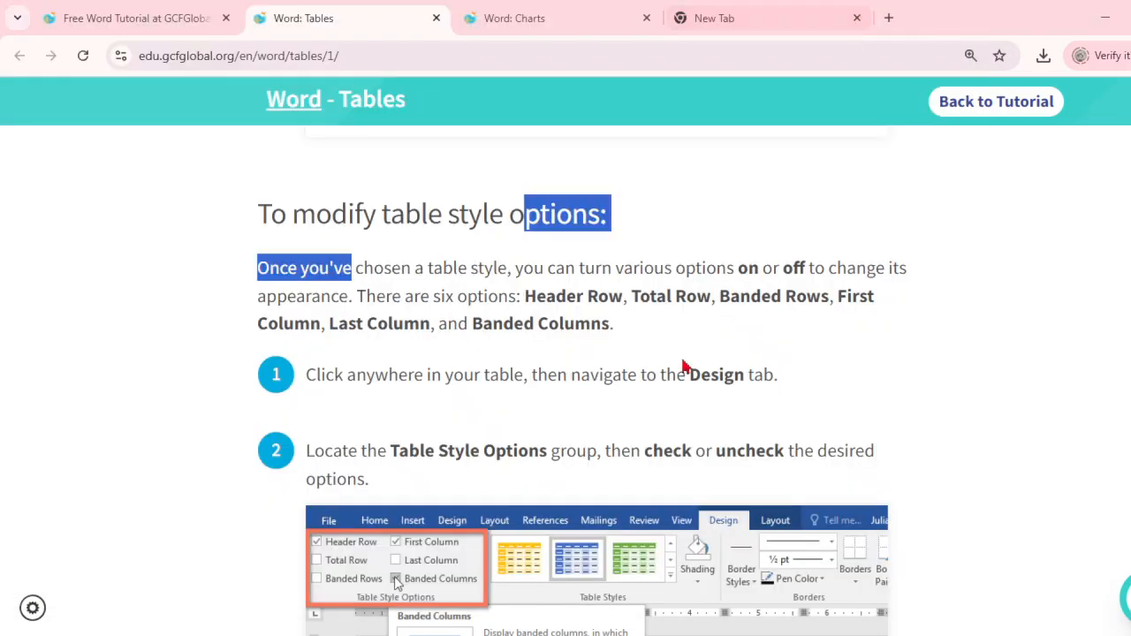
click(866, 13)
drag(269, 221, 590, 227)
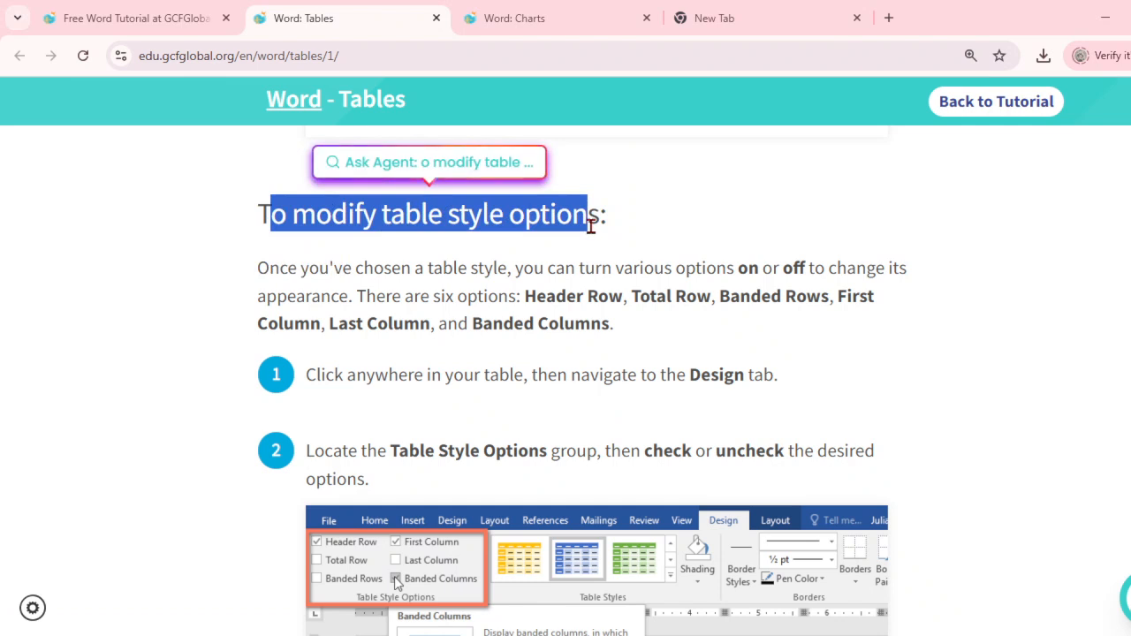
click(451, 226)
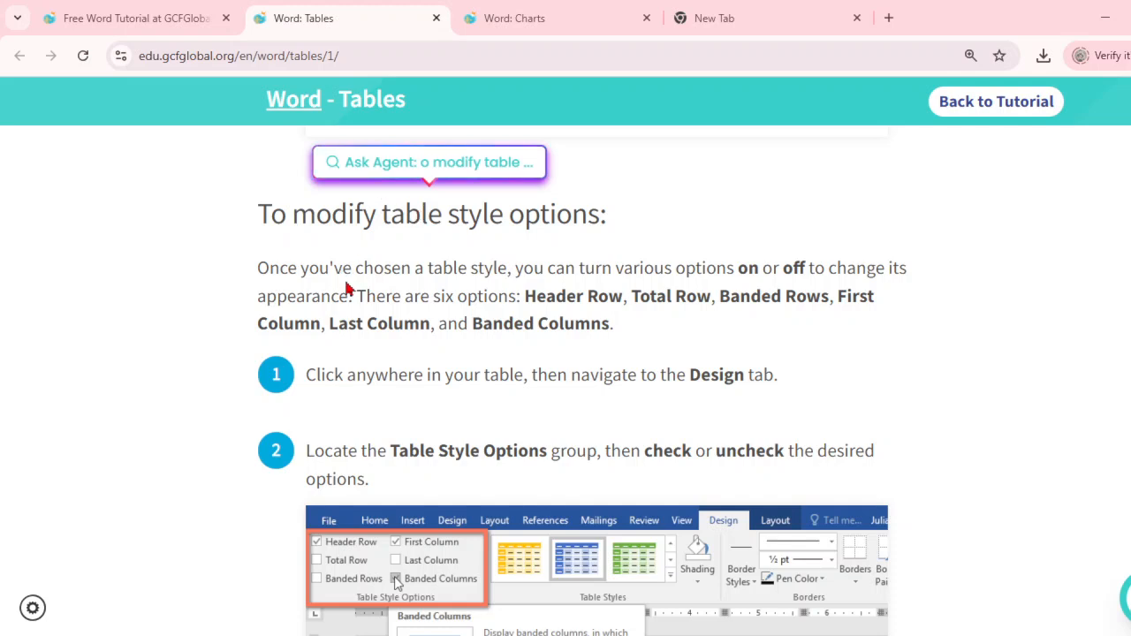
drag(361, 276, 478, 272)
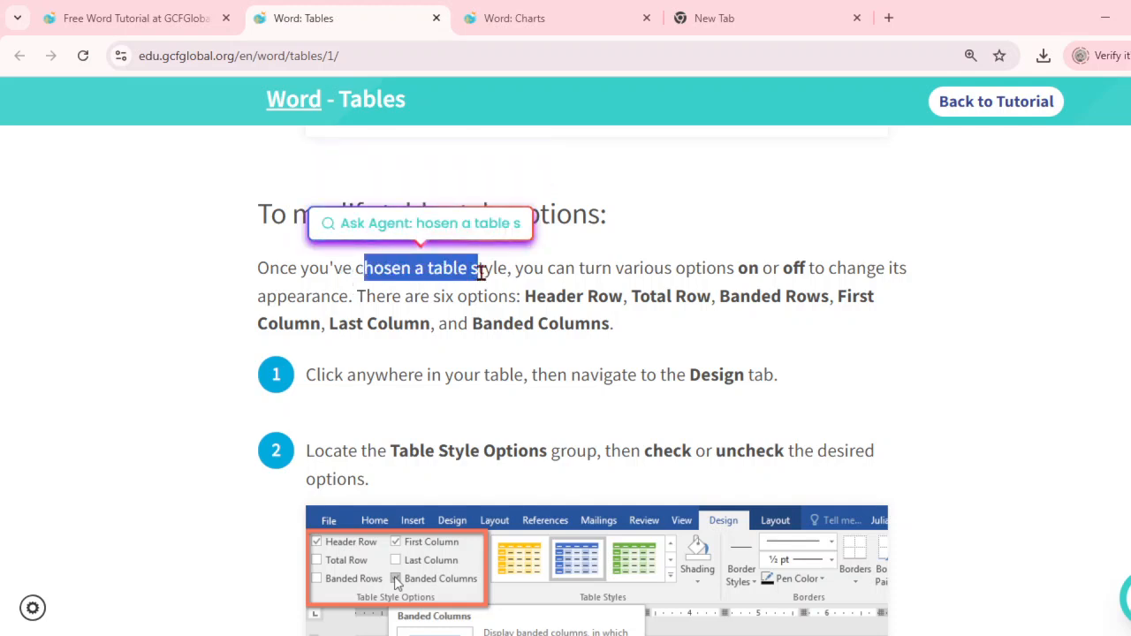
drag(627, 280, 806, 273)
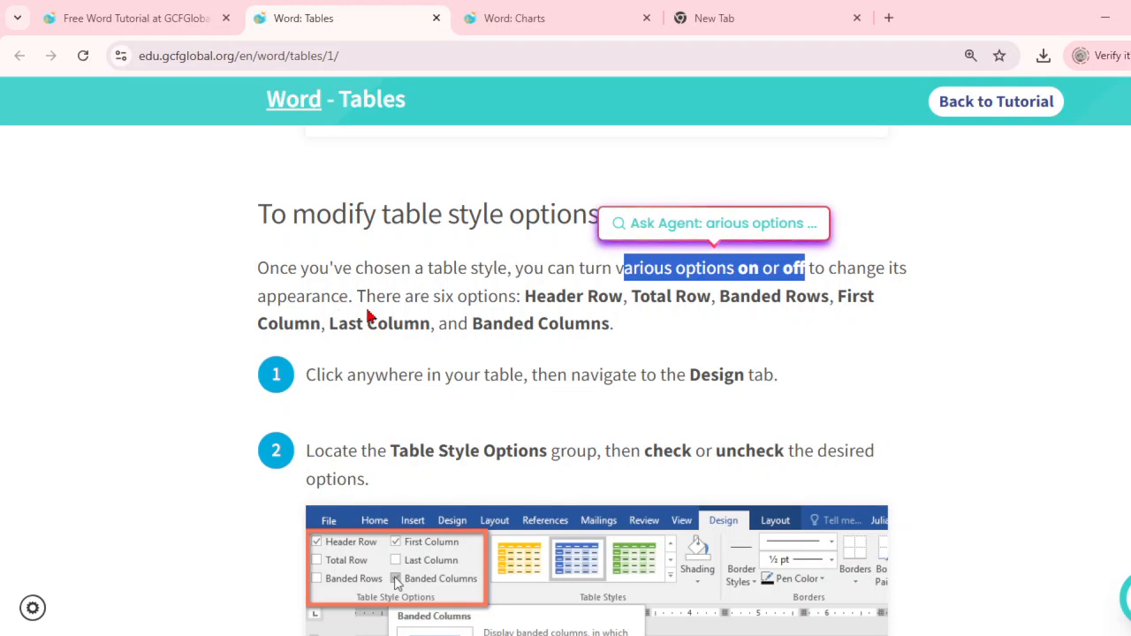
drag(366, 296, 561, 359)
click(532, 359)
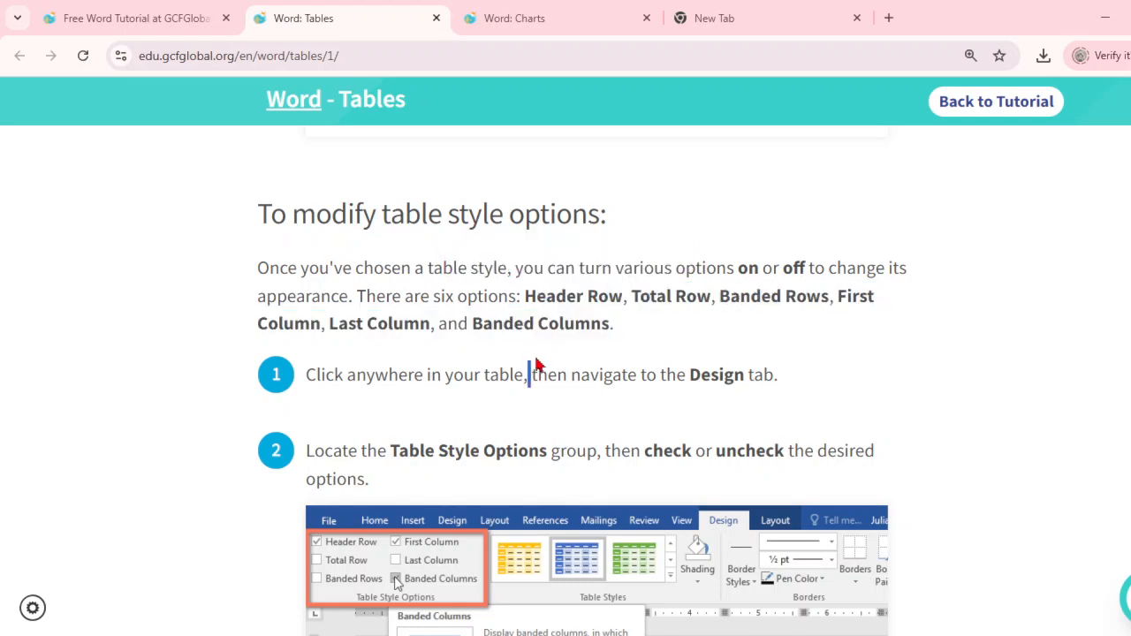
drag(545, 296, 584, 296)
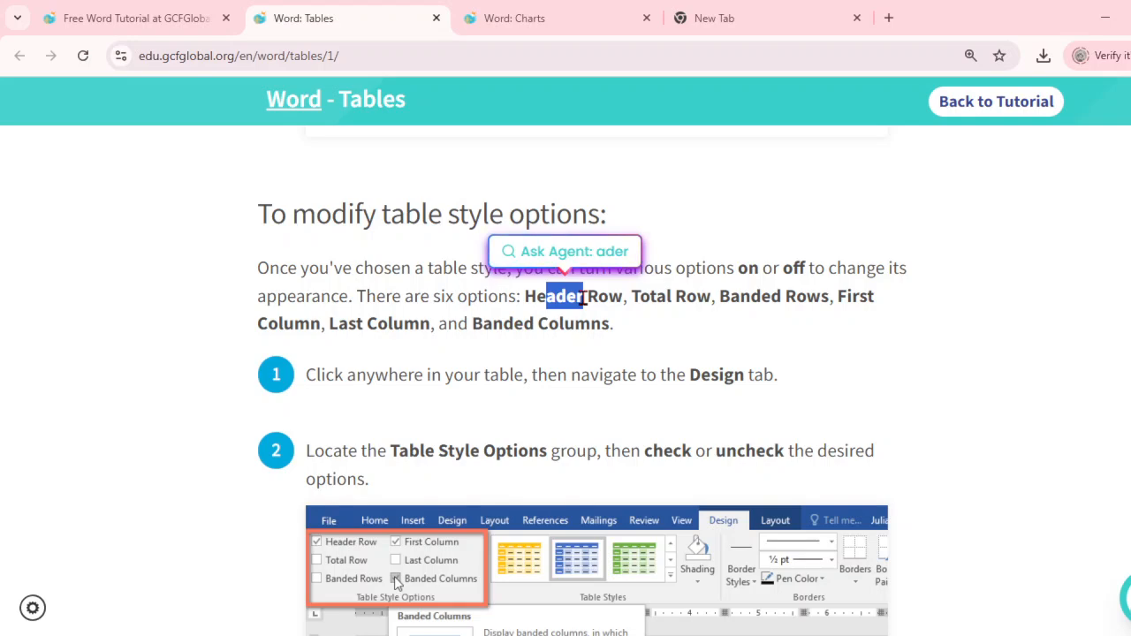
Step: Examine the lesson's illustrated steps for checking or unchecking table style options and its example of the modified table
scroll(603, 481, down, 1)
scroll(558, 509, down, 4)
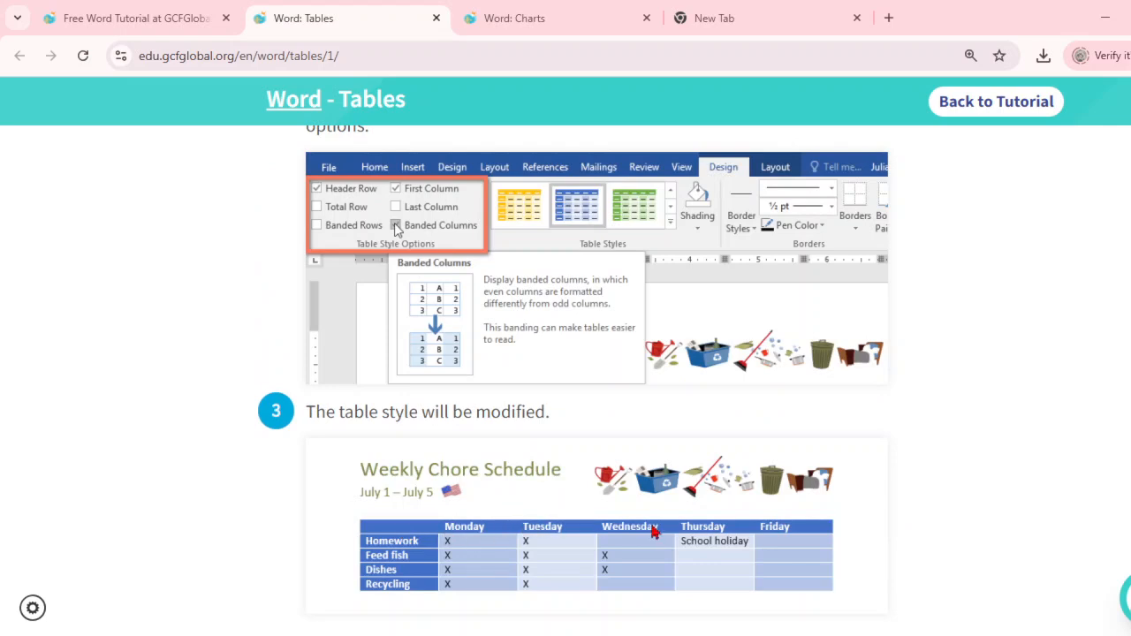
scroll(654, 530, up, 6)
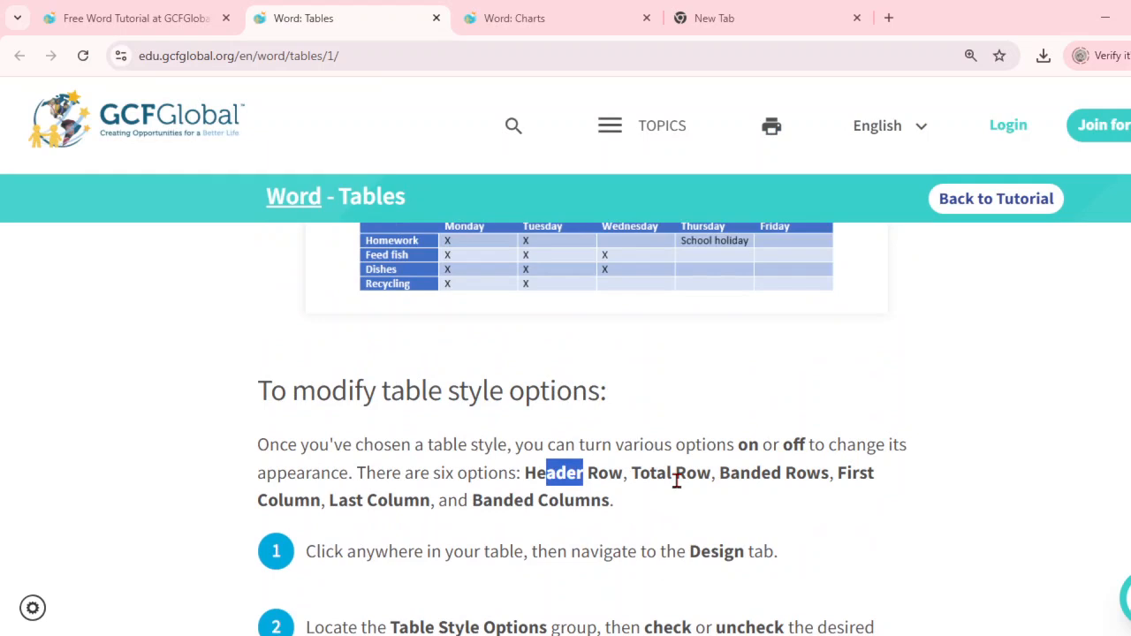
scroll(677, 479, down, 4)
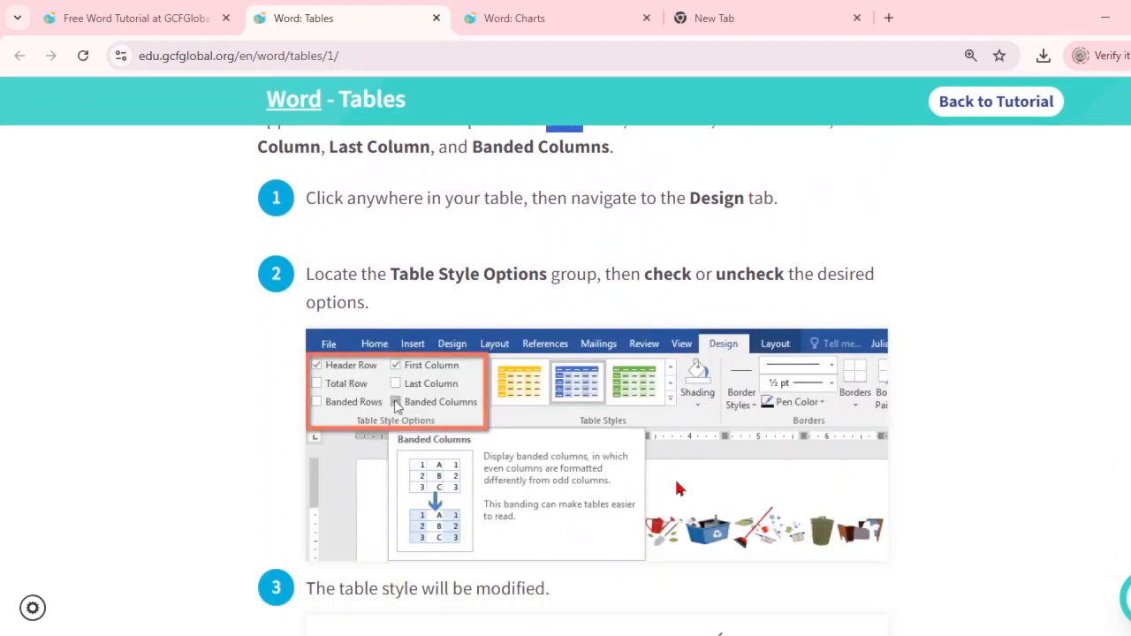
scroll(680, 495, up, 5)
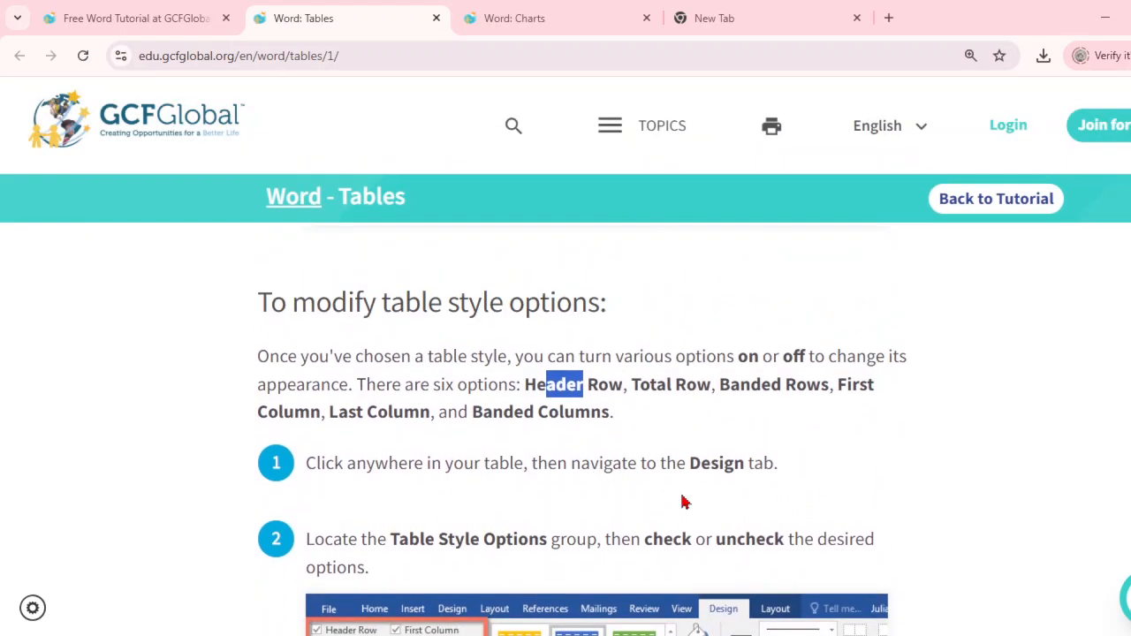
scroll(683, 500, up, 2)
scroll(681, 505, up, 1)
scroll(682, 504, down, 1)
scroll(681, 504, up, 2)
scroll(682, 505, down, 2)
scroll(682, 505, down, 5)
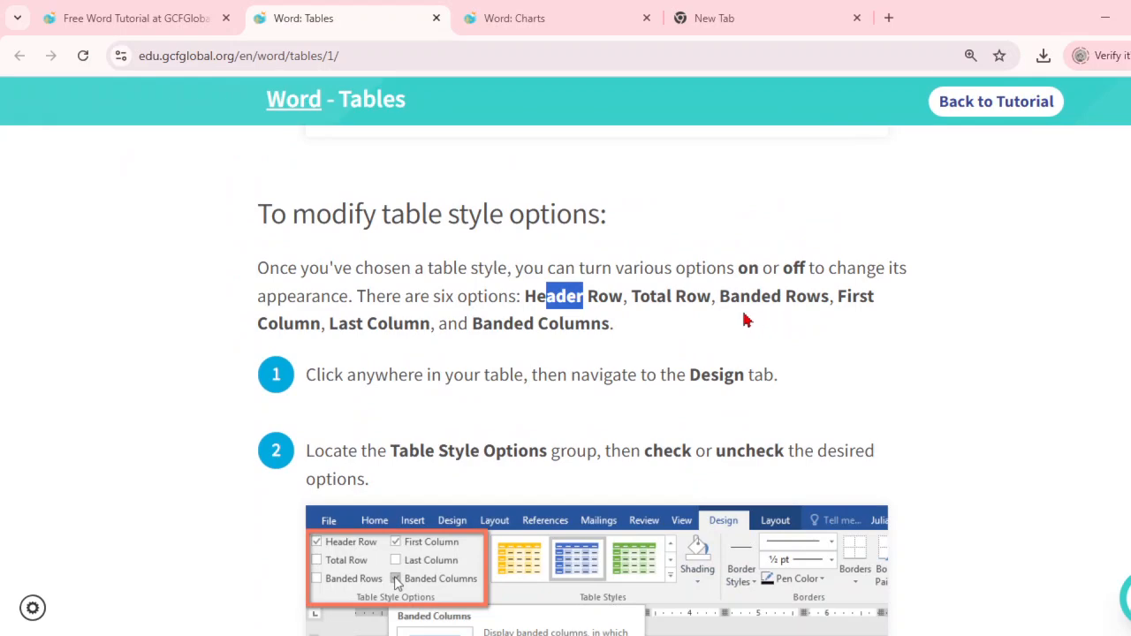
scroll(698, 320, down, 6)
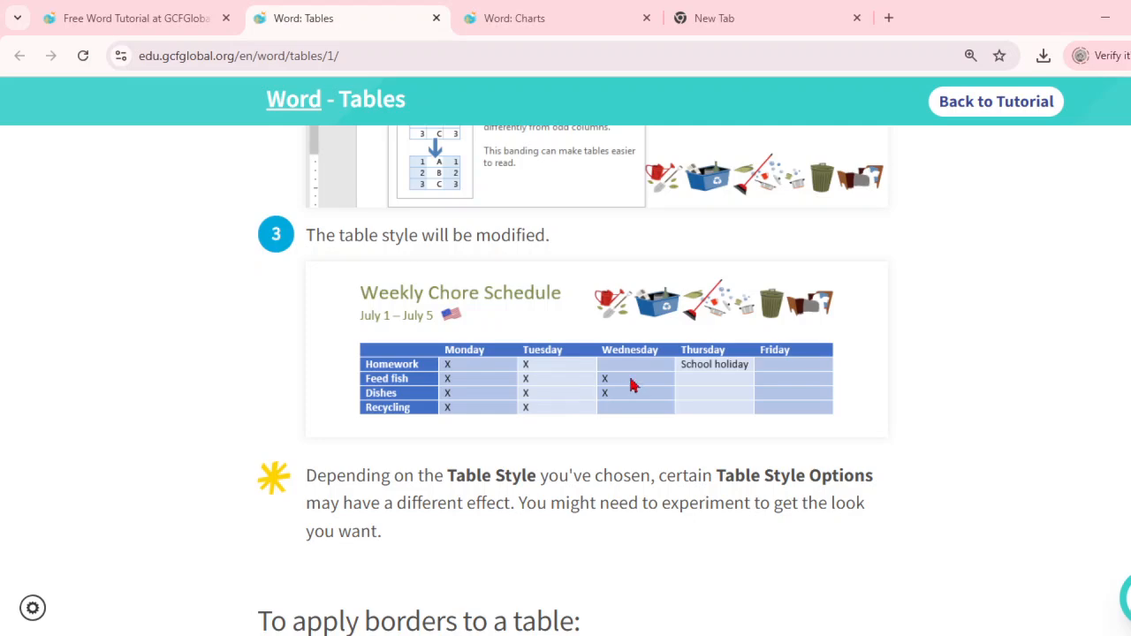
scroll(739, 399, up, 7)
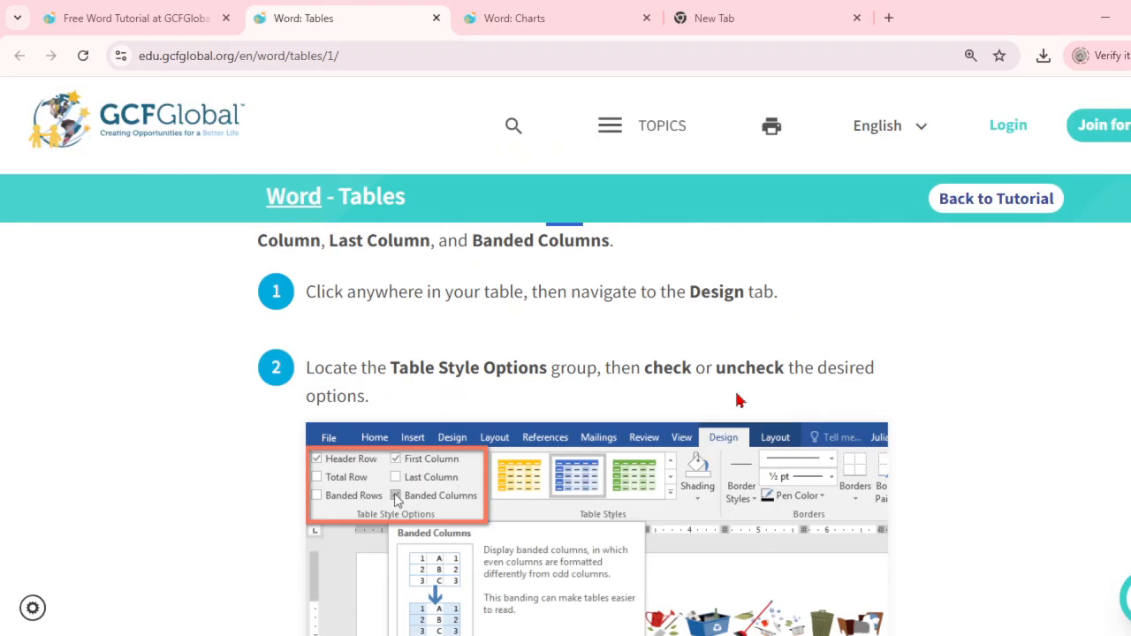
scroll(712, 334, down, 2)
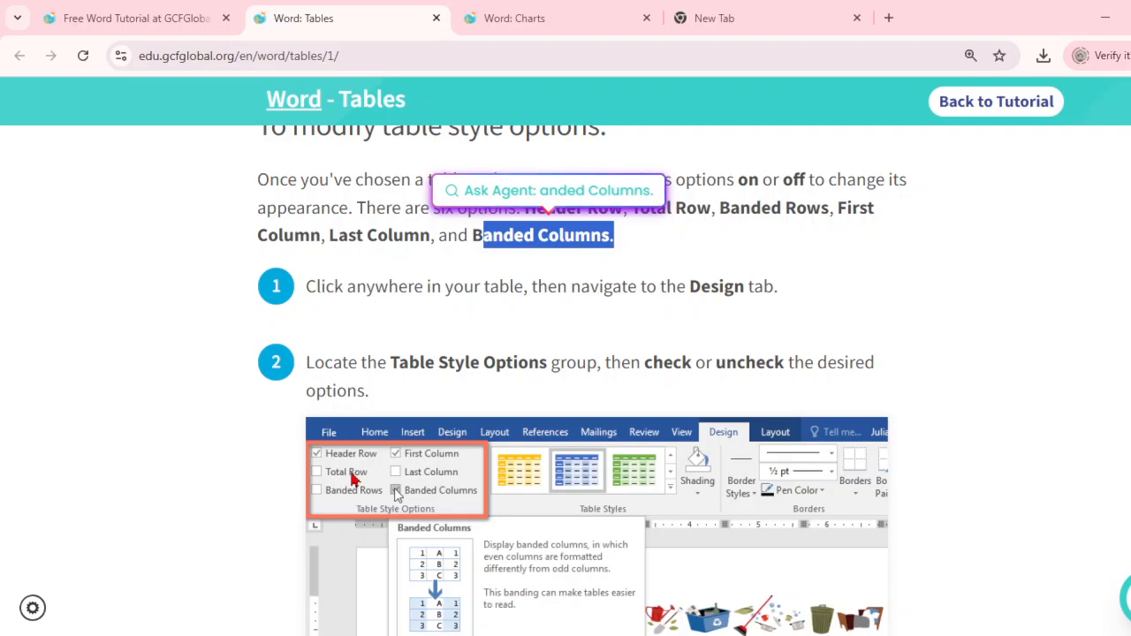
scroll(742, 407, down, 8)
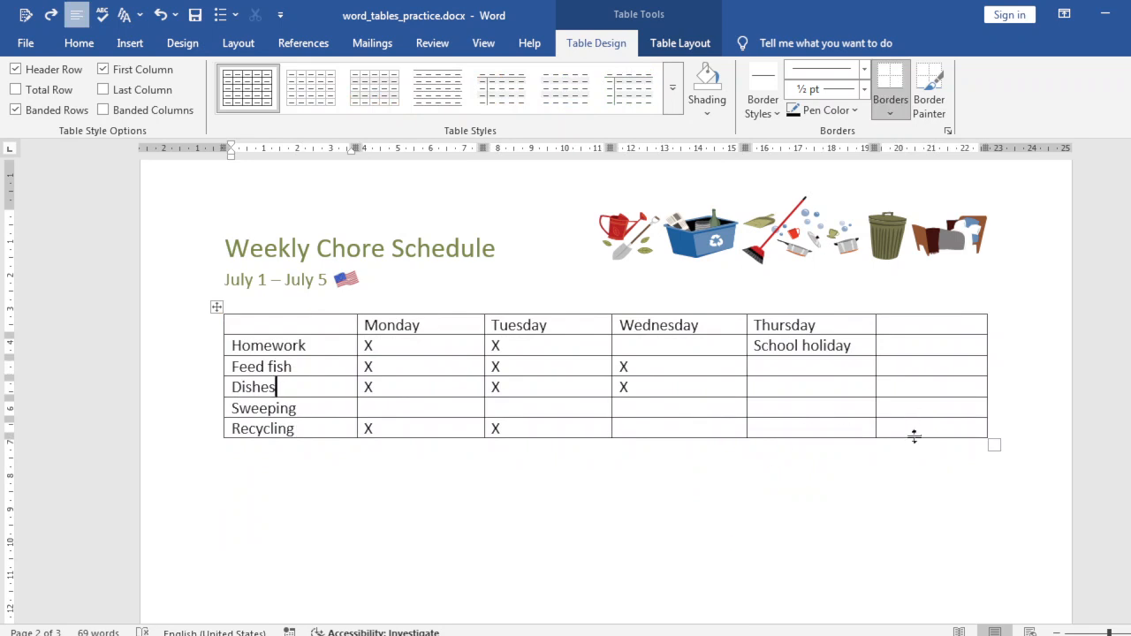
Step: In the Word practice document, apply the orange grid table style with a filled header row and first column to the whole chore table
drag(911, 426, 274, 327)
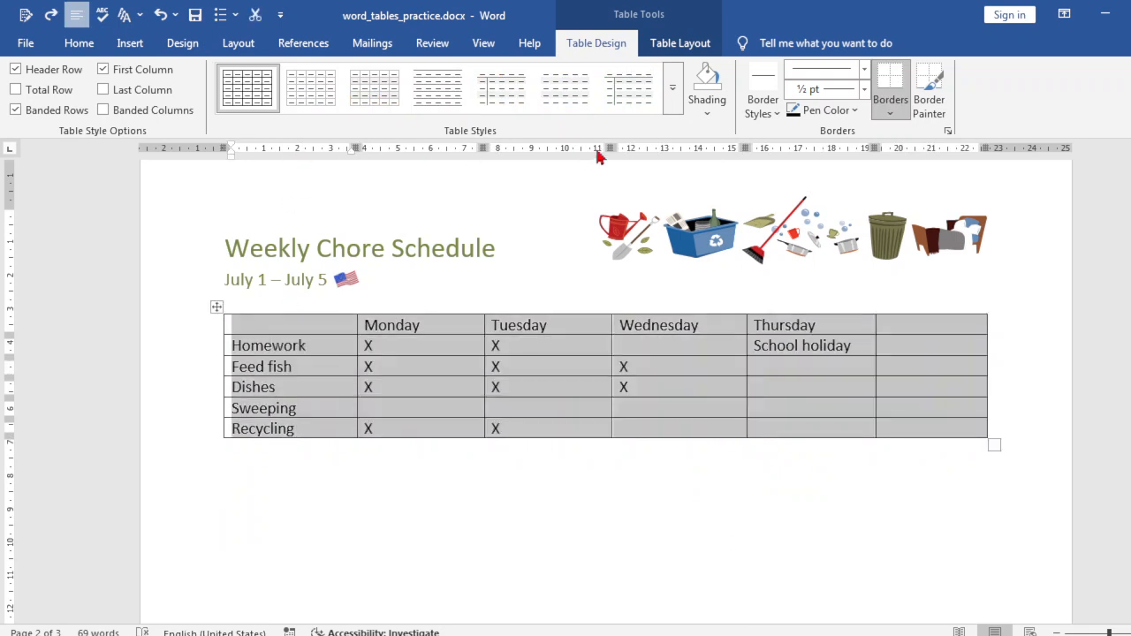
click(672, 88)
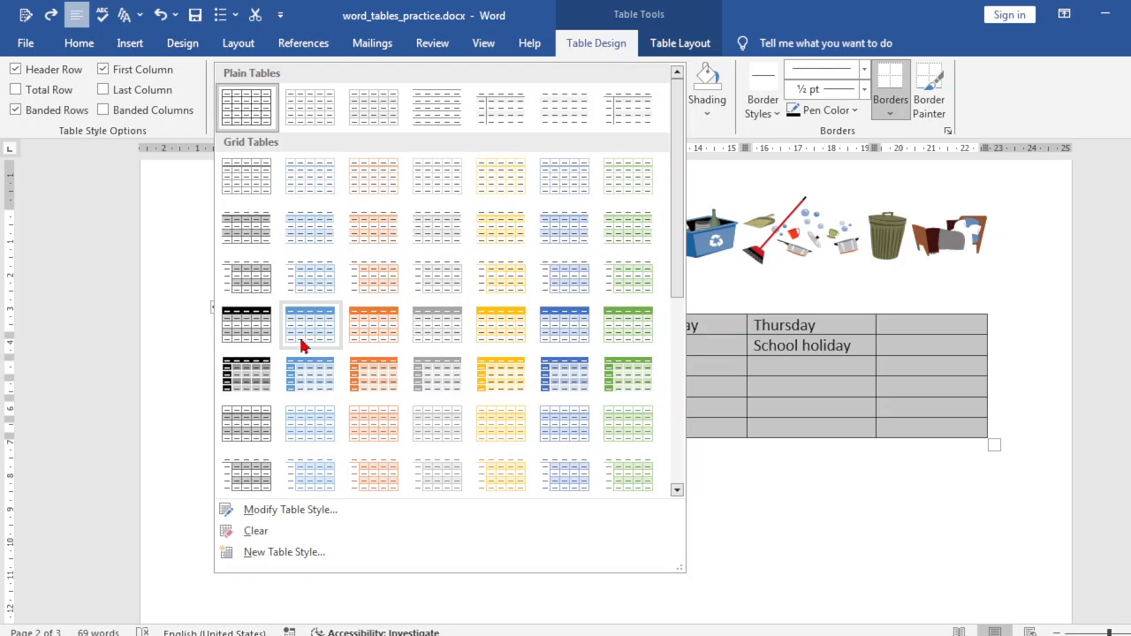
click(361, 370)
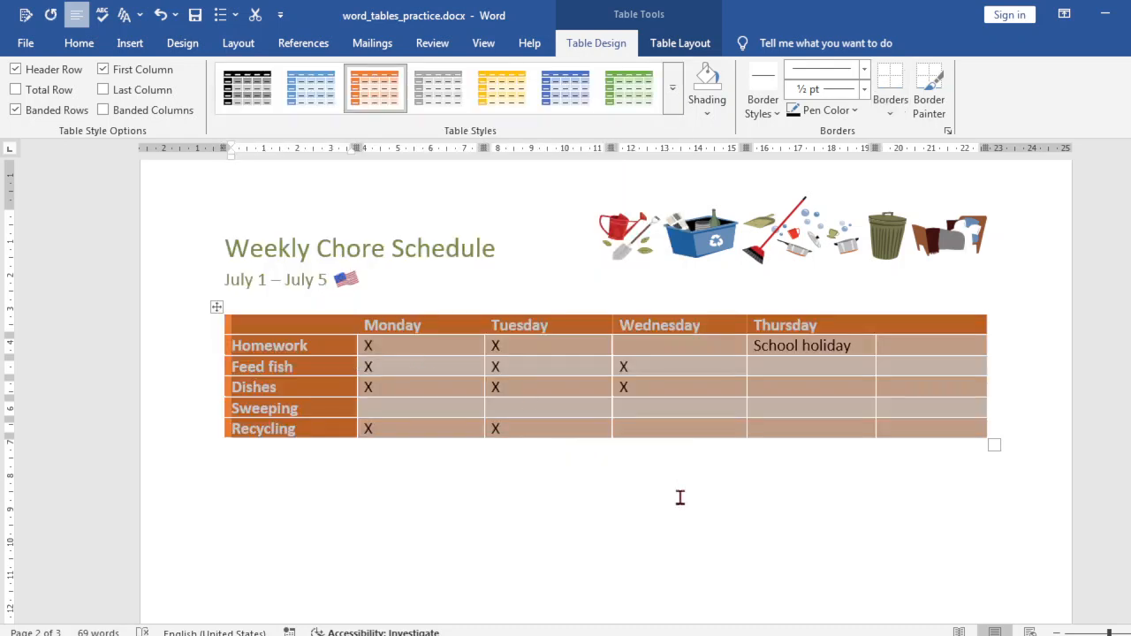
click(679, 494)
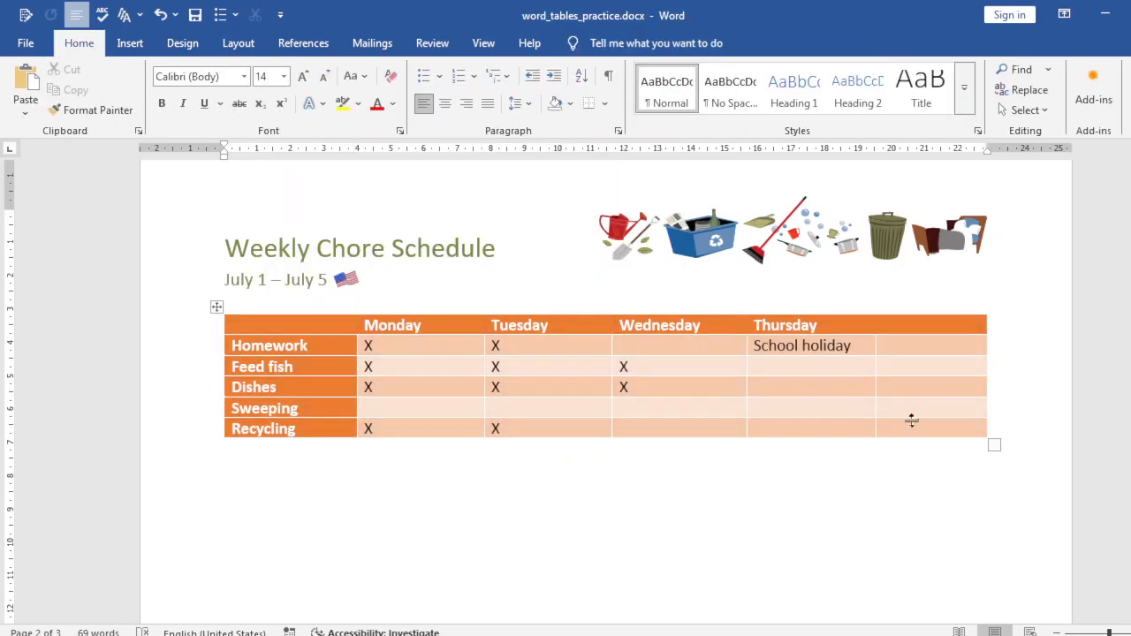
Step: Try the orange chore table without its Header Row formatting, and turn that option back on
drag(910, 427, 302, 318)
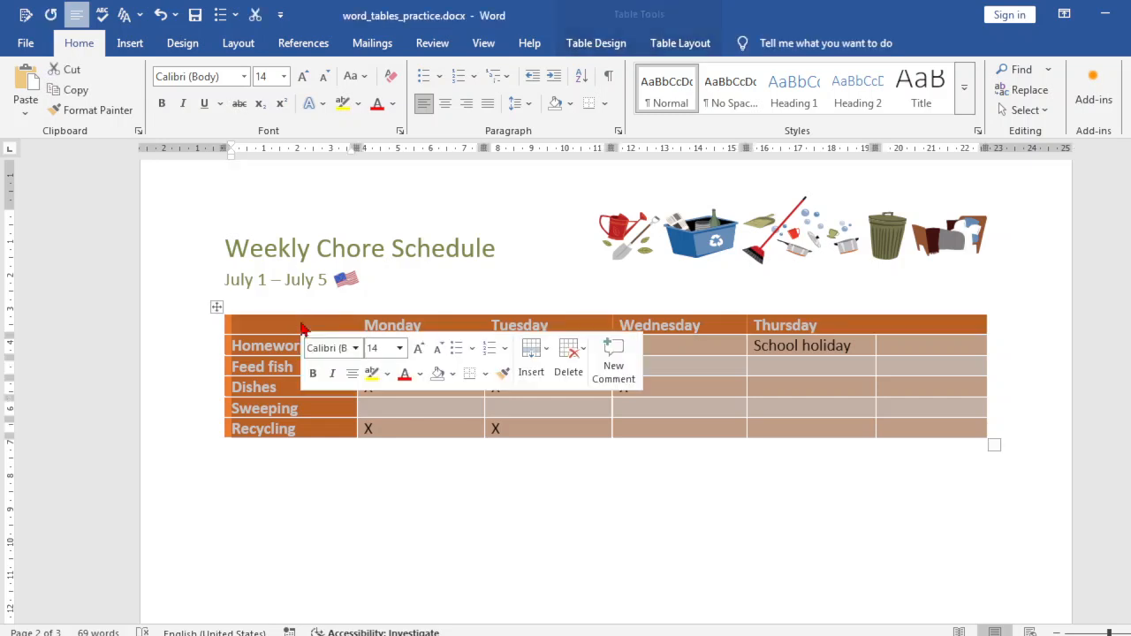
click(597, 46)
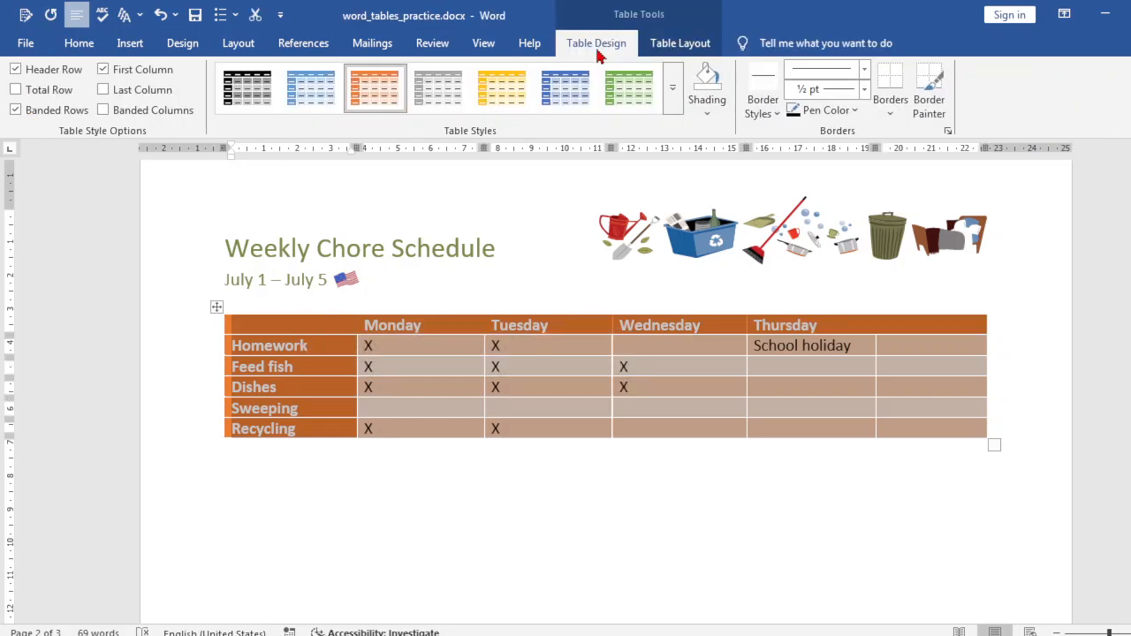
click(741, 352)
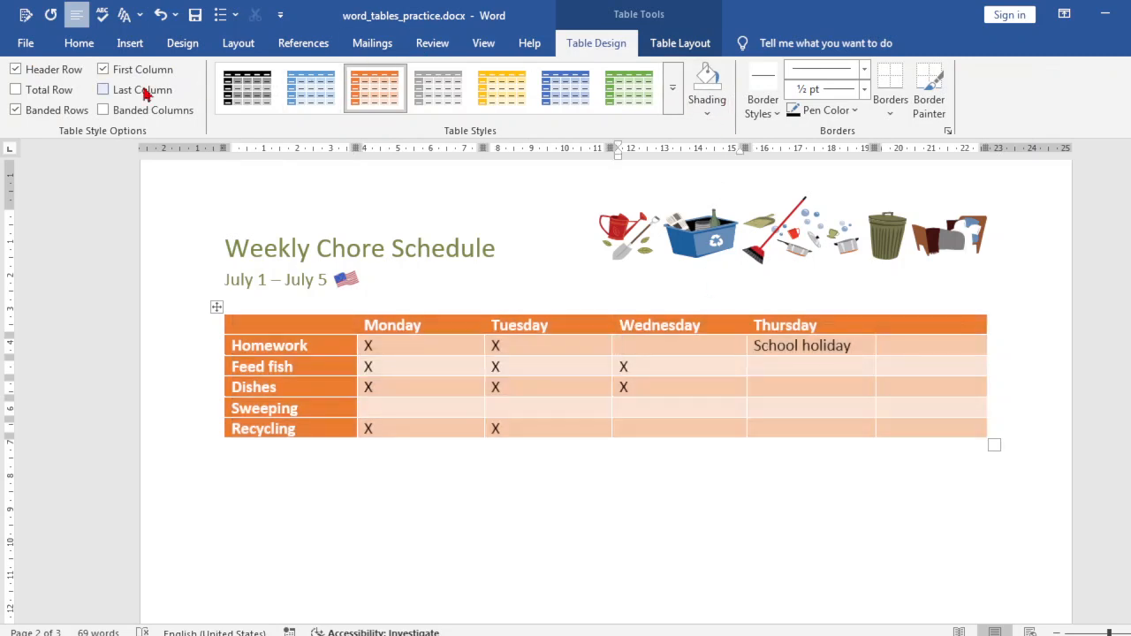
click(16, 71)
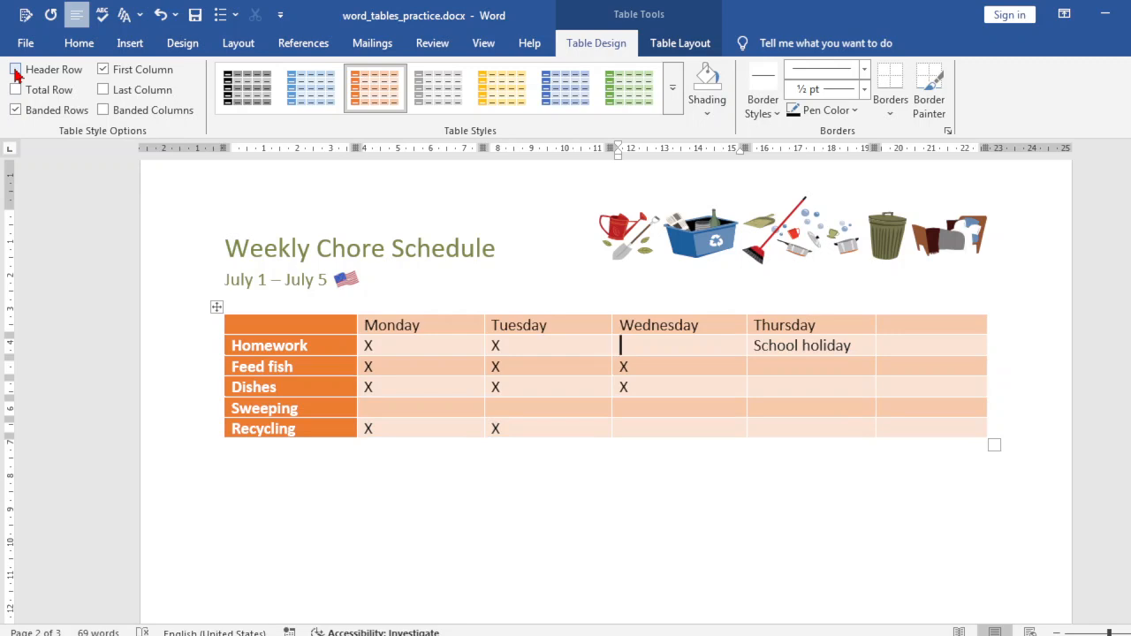
click(16, 70)
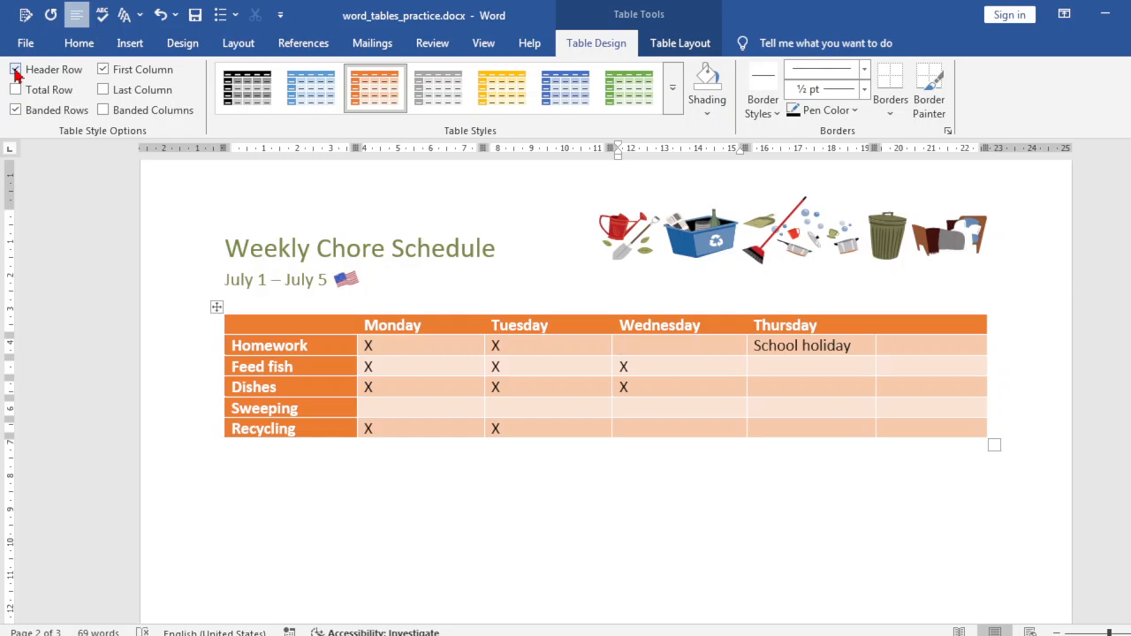
Step: Try the chore table with Header Row and Banded Rows both turned off, and restore both options
click(15, 71)
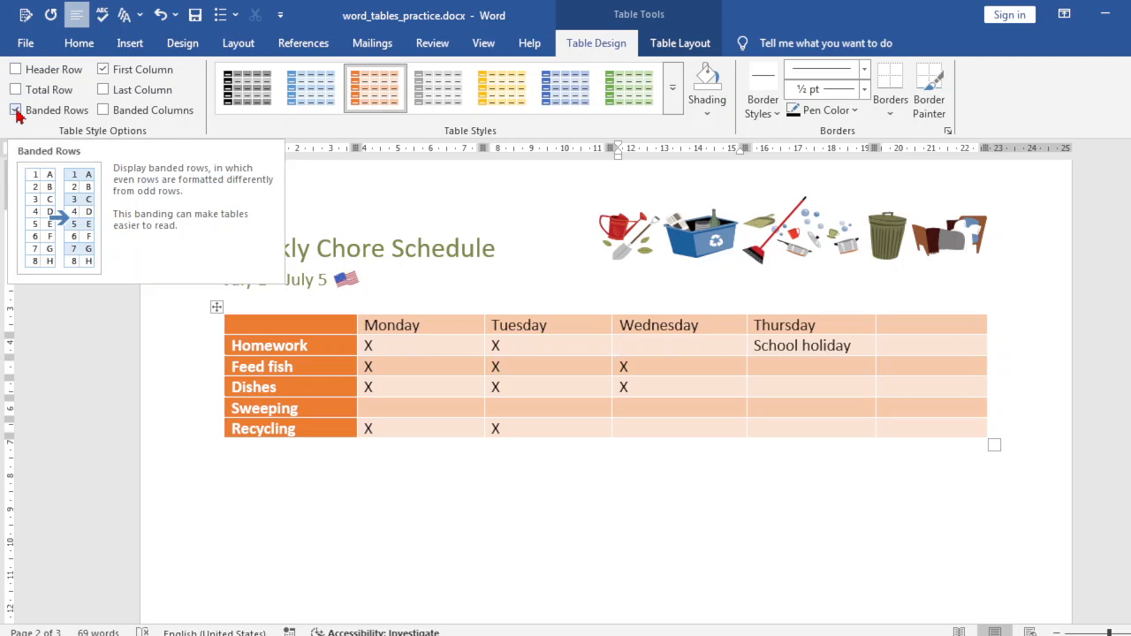
click(16, 111)
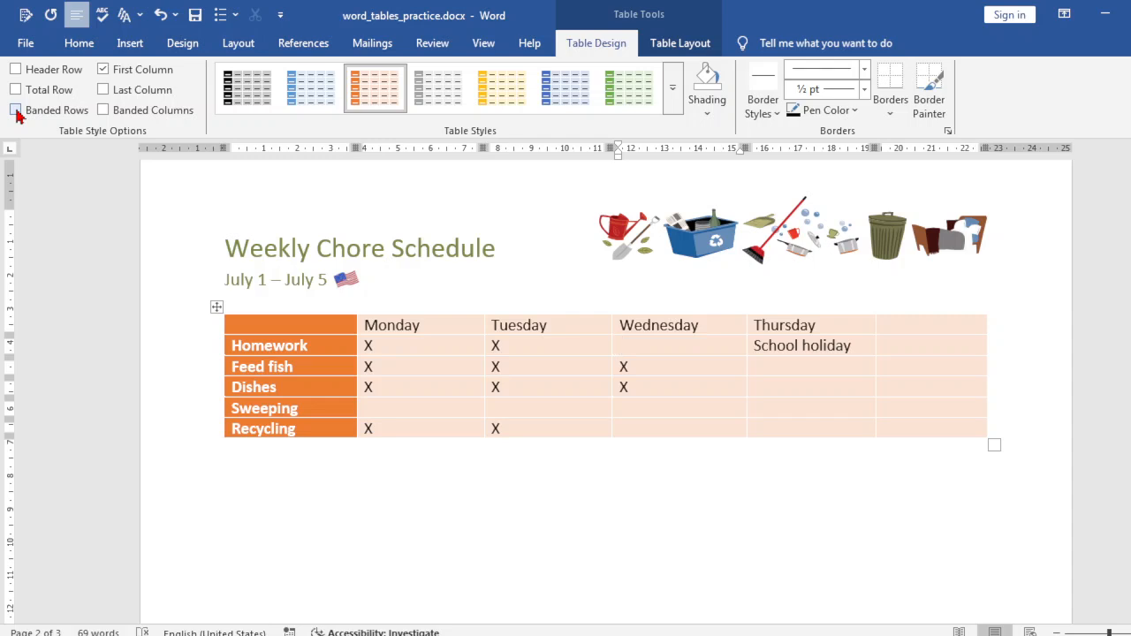
click(16, 110)
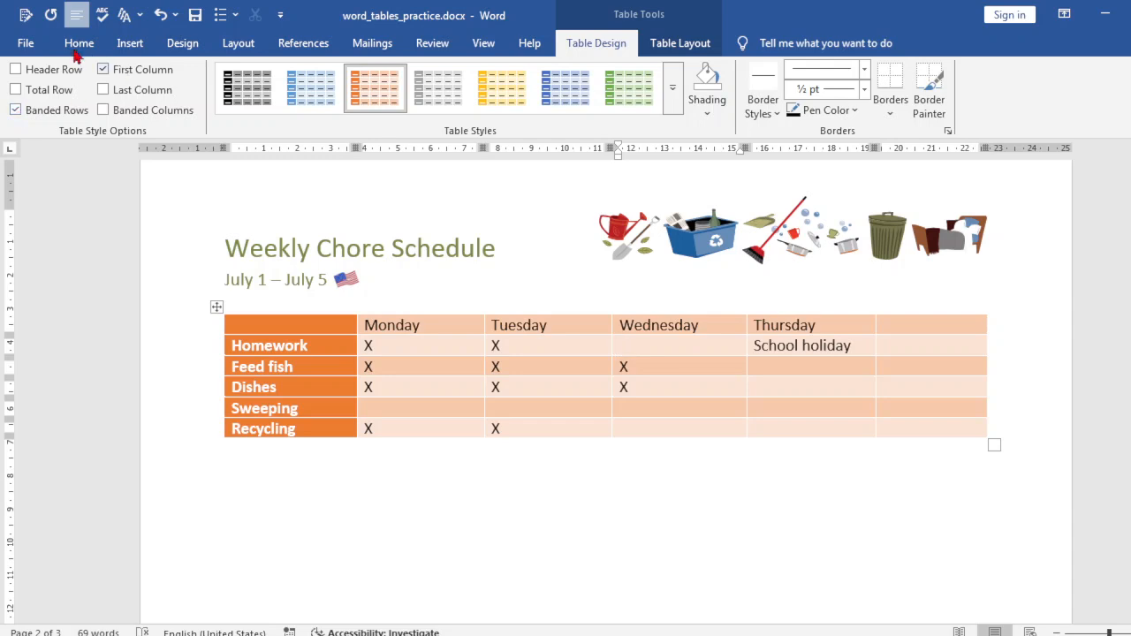
click(17, 71)
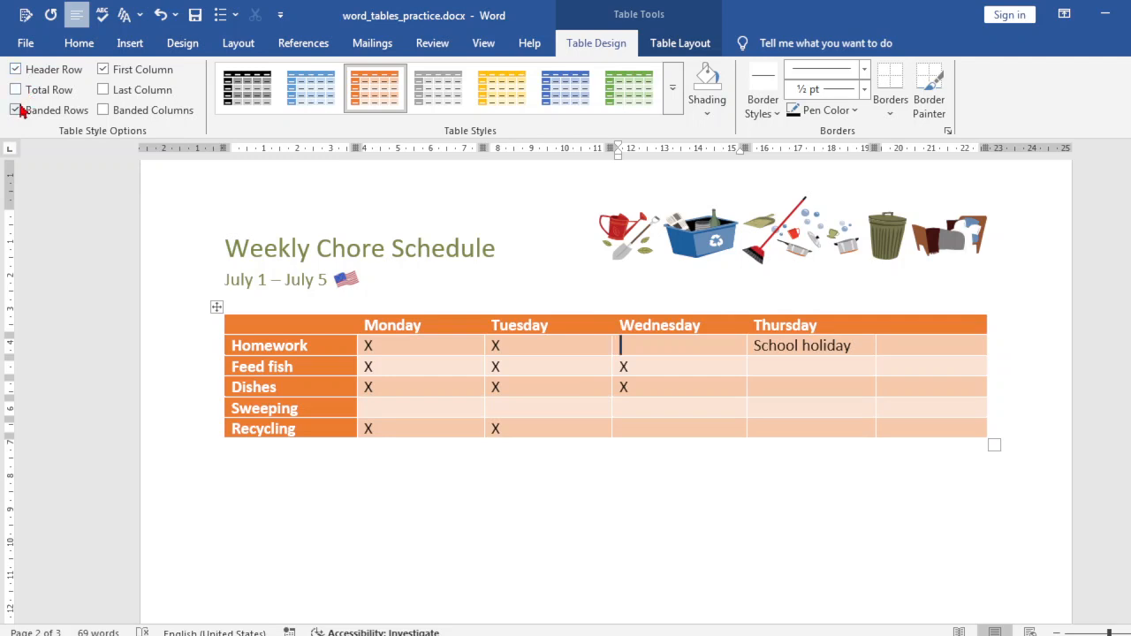
Step: Turn off the Banded Rows and Header Row style options for the orange chore table
click(18, 108)
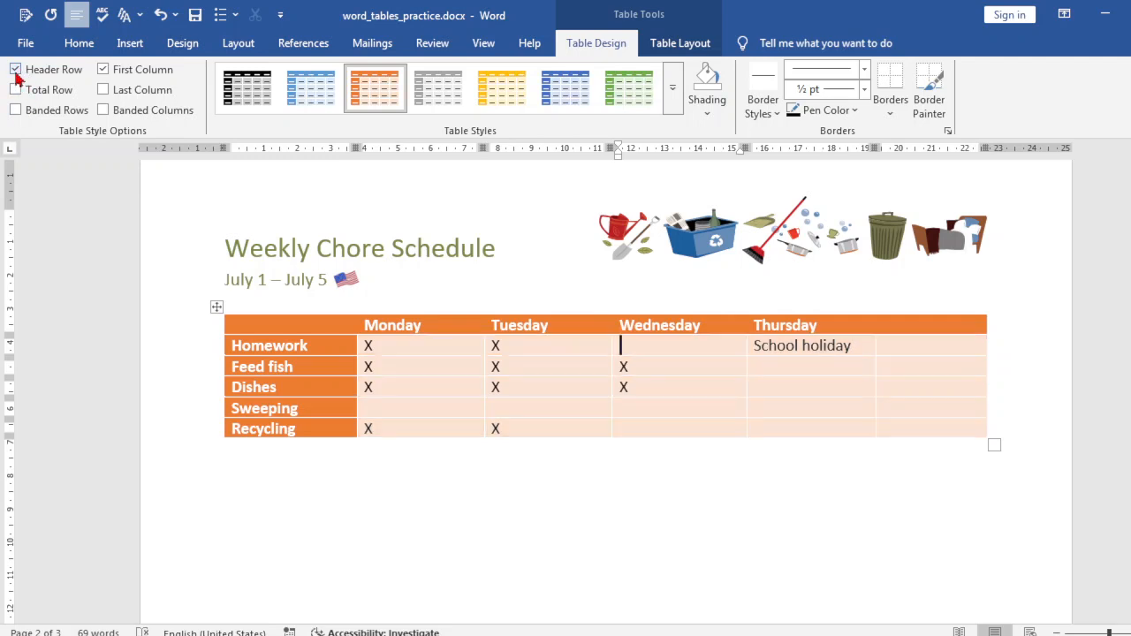
click(16, 70)
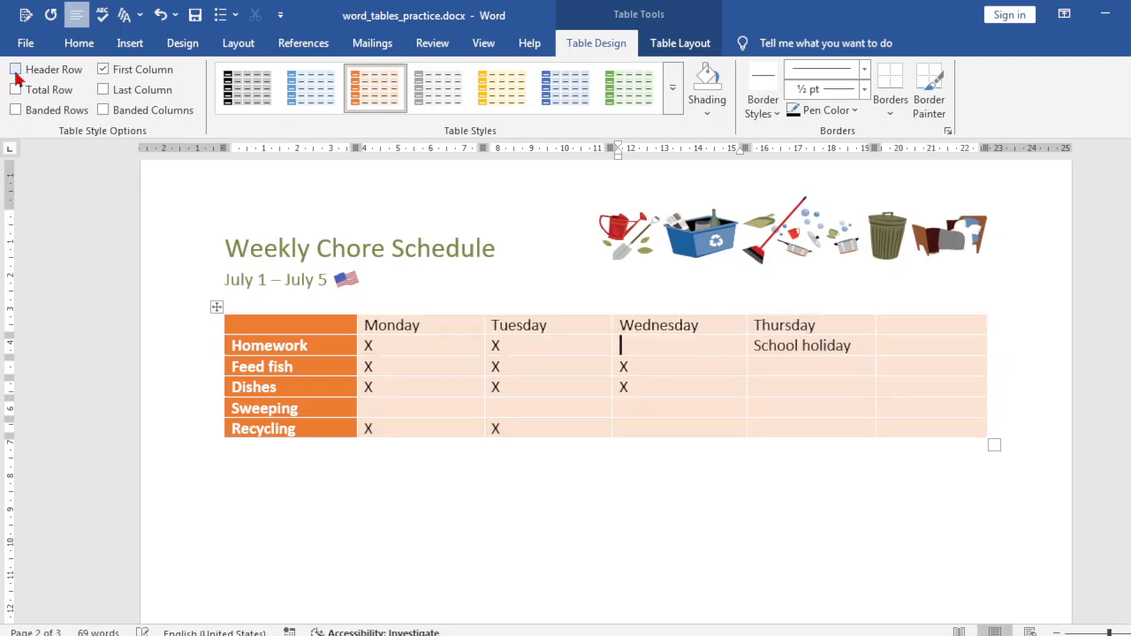
Step: Try the Banded Columns, Last Column and Total Row options on the chore table one at a time, turning each off again
click(103, 111)
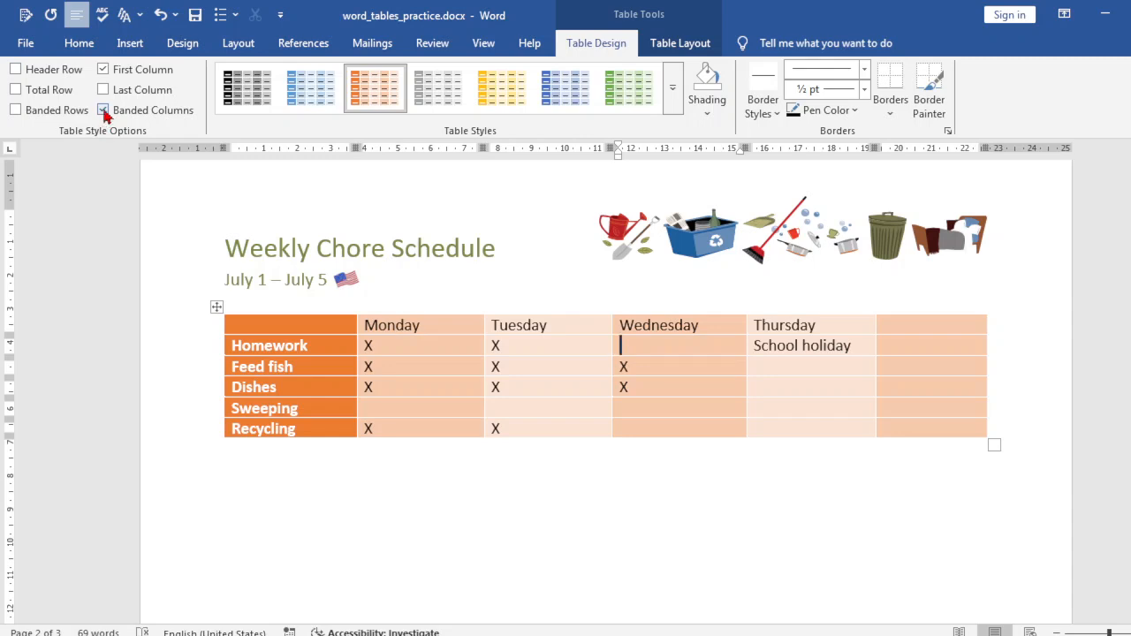
click(104, 111)
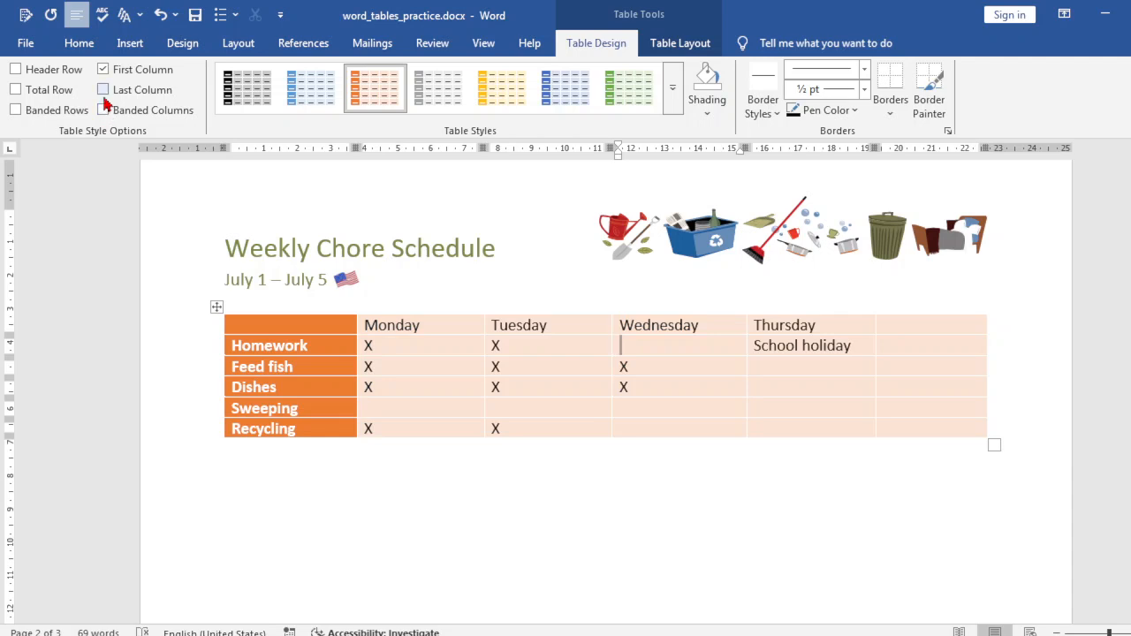
click(103, 89)
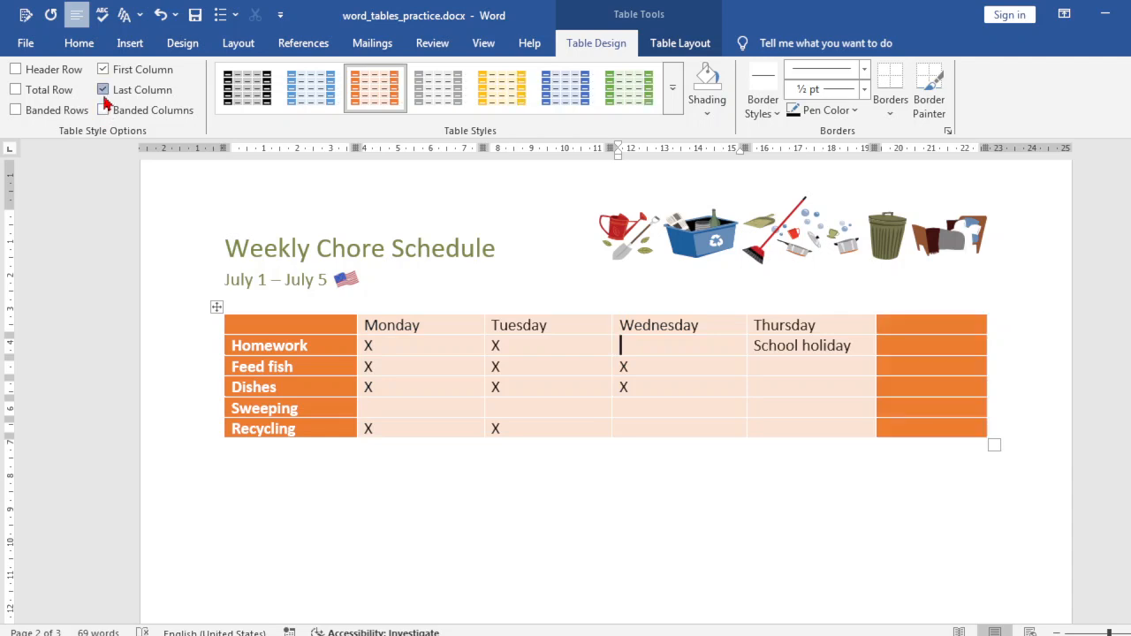
click(102, 92)
click(17, 92)
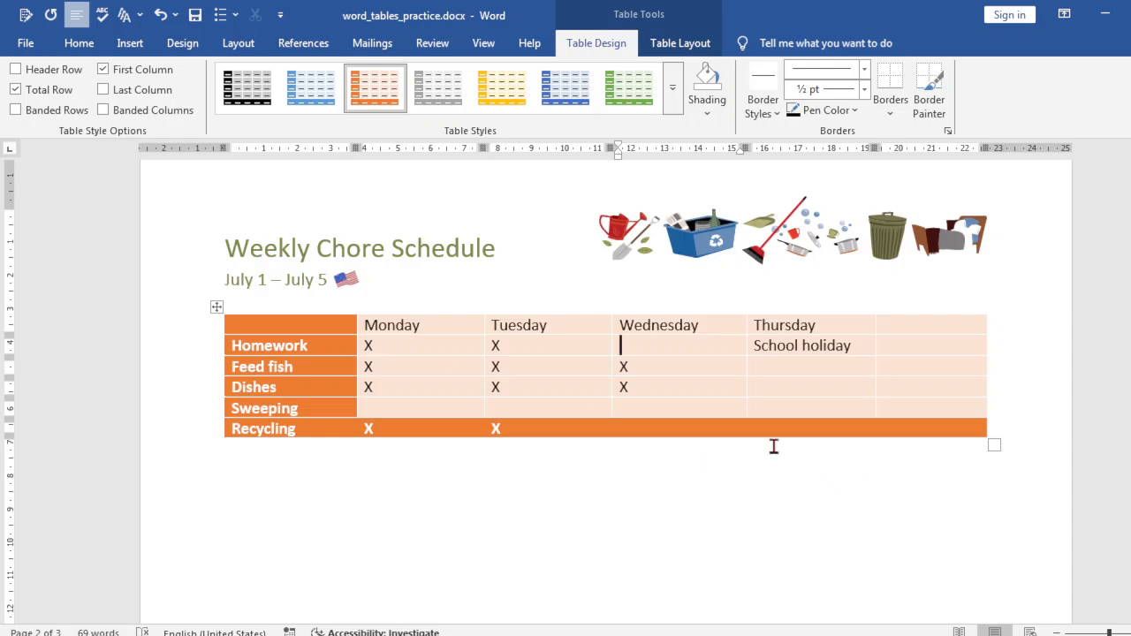
click(16, 90)
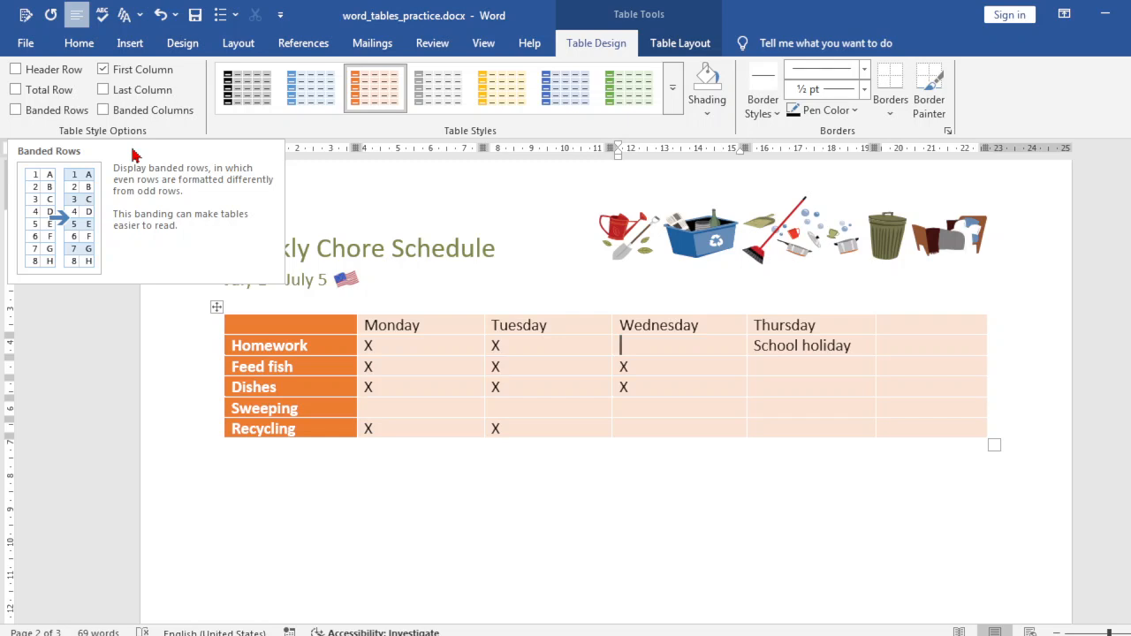
Step: Compare the available tools with the cursor outside and inside the chore table, and bring back the table design options
click(570, 261)
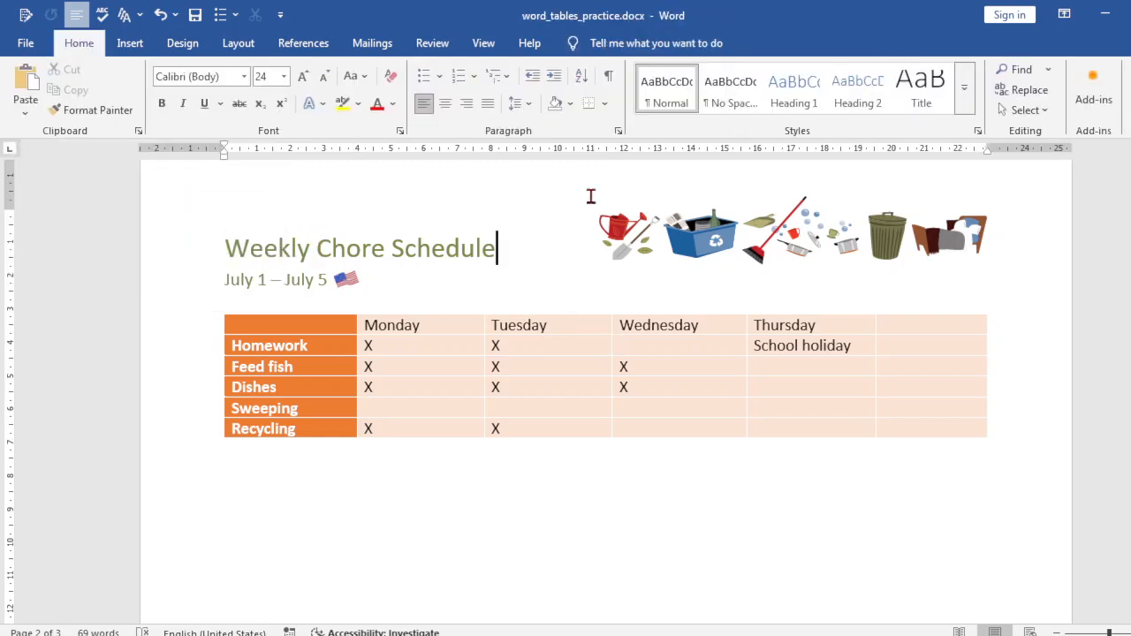
click(671, 365)
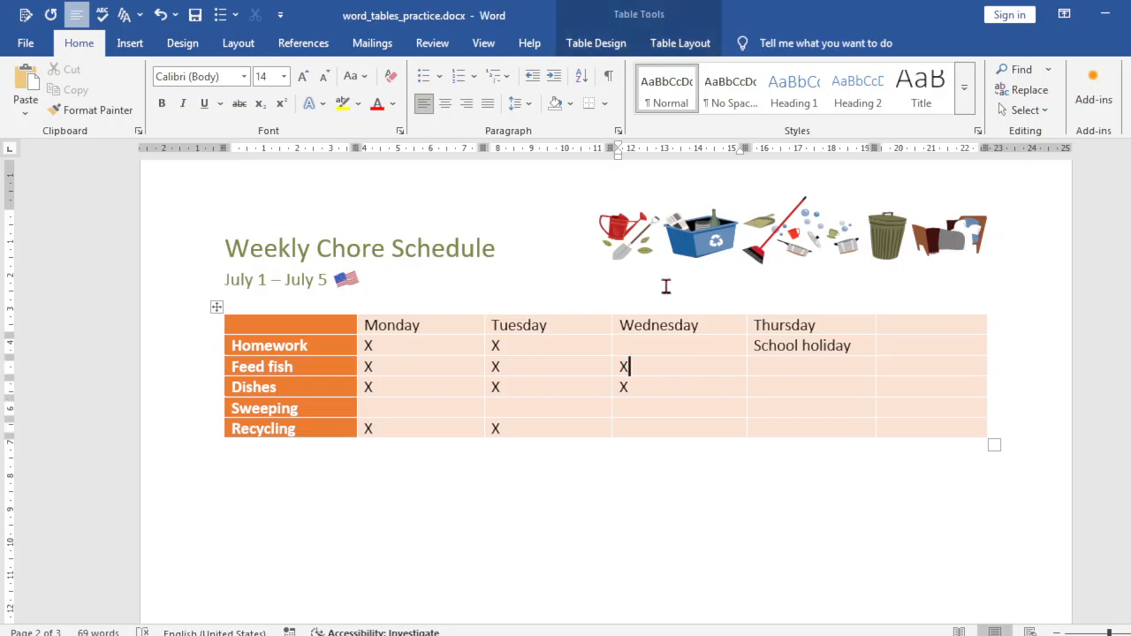
click(698, 495)
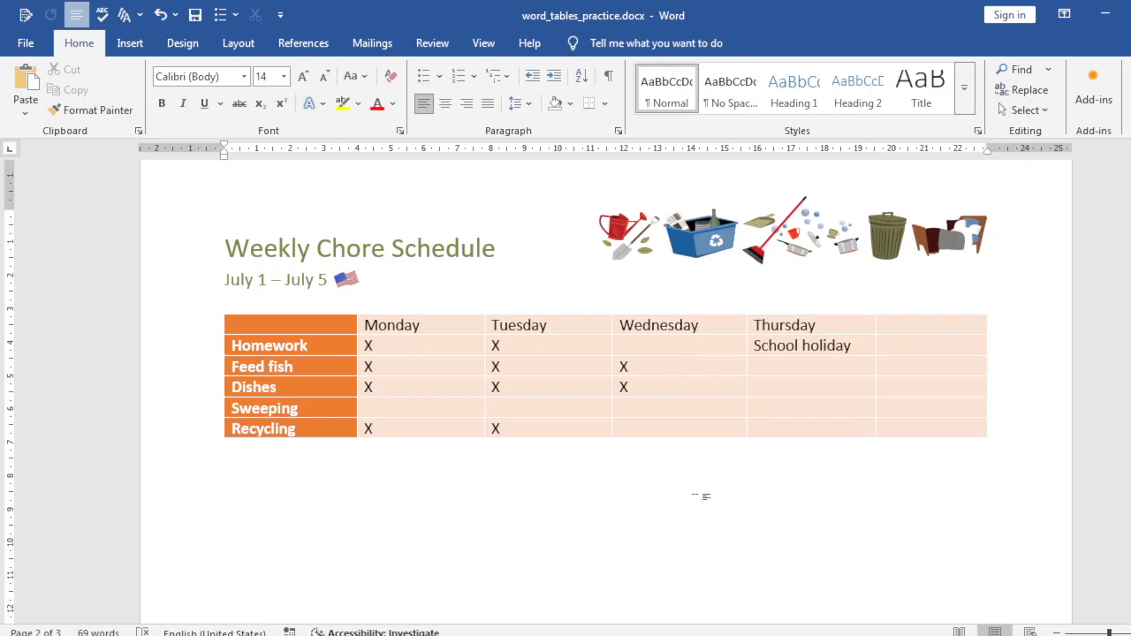
click(699, 394)
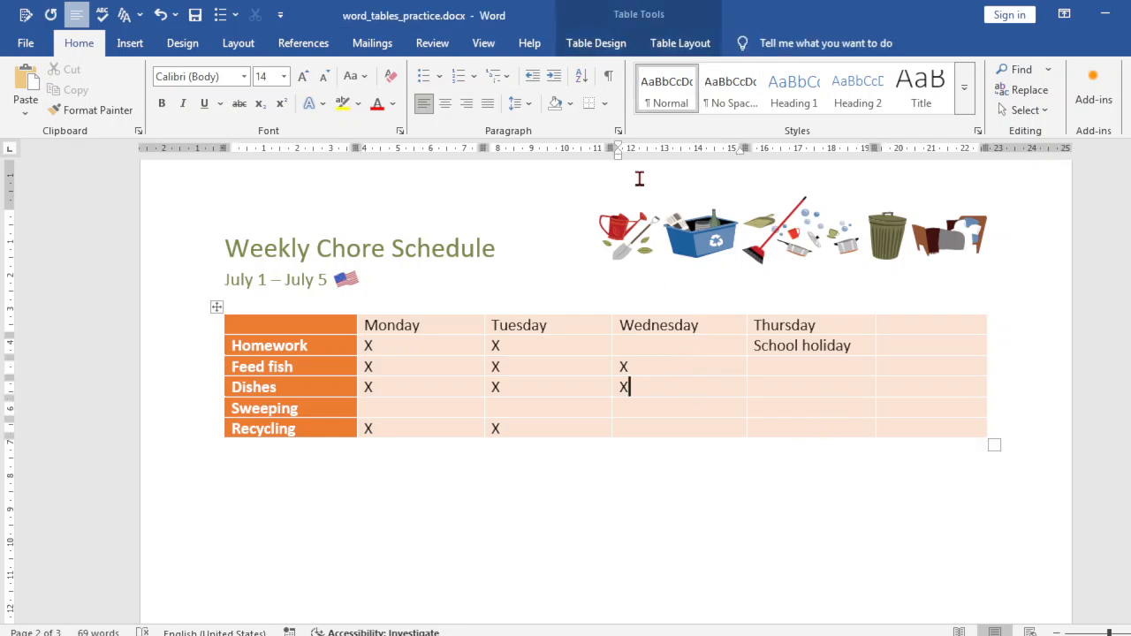
click(593, 41)
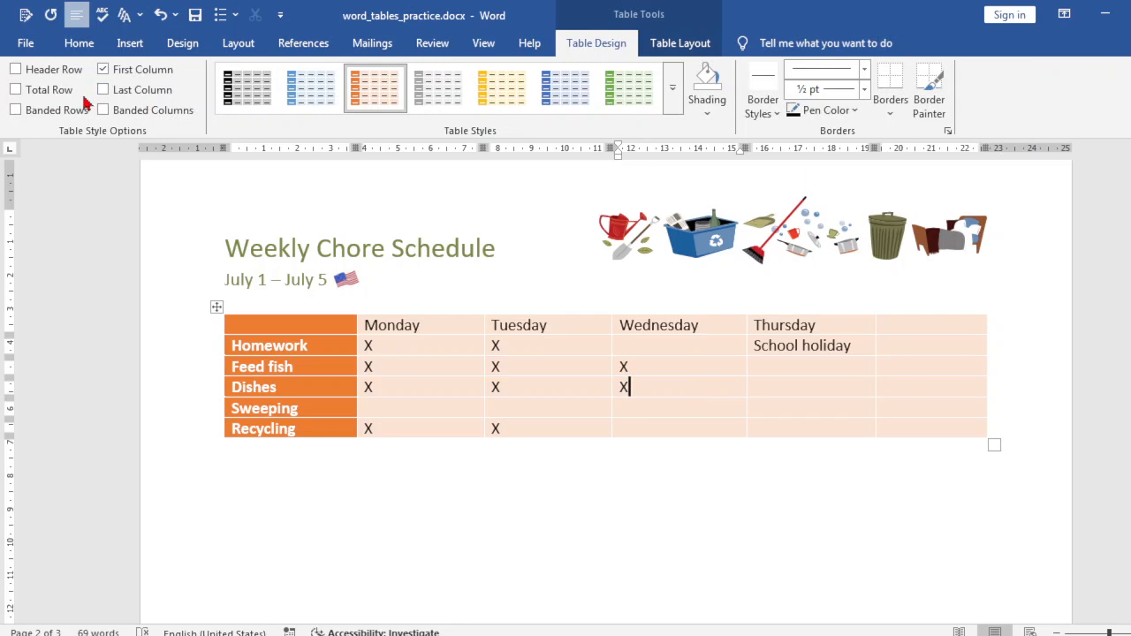
Step: Try the chore table's Header Row option once more and turn it off again, then view the table layout commands
click(16, 70)
click(16, 70)
click(679, 117)
click(1089, 276)
click(690, 52)
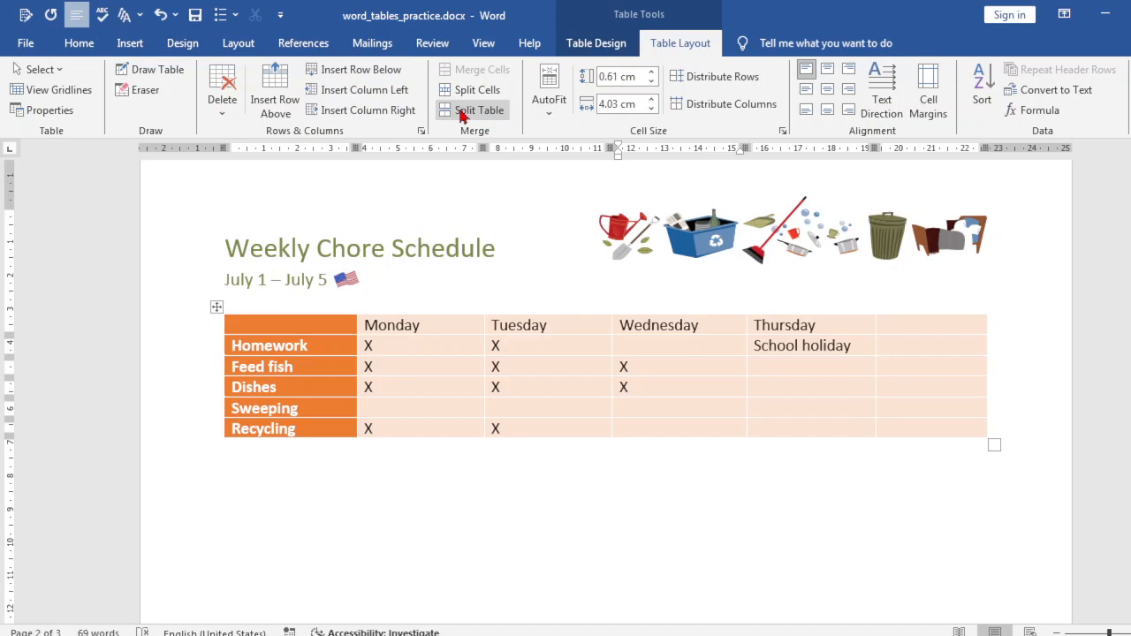
Step: Switch to the GCFGlobal Word Tables lesson in the browser and skim the section on applying borders to a table
click(1105, 14)
scroll(707, 433, down, 2)
scroll(677, 450, up, 2)
scroll(495, 358, down, 1)
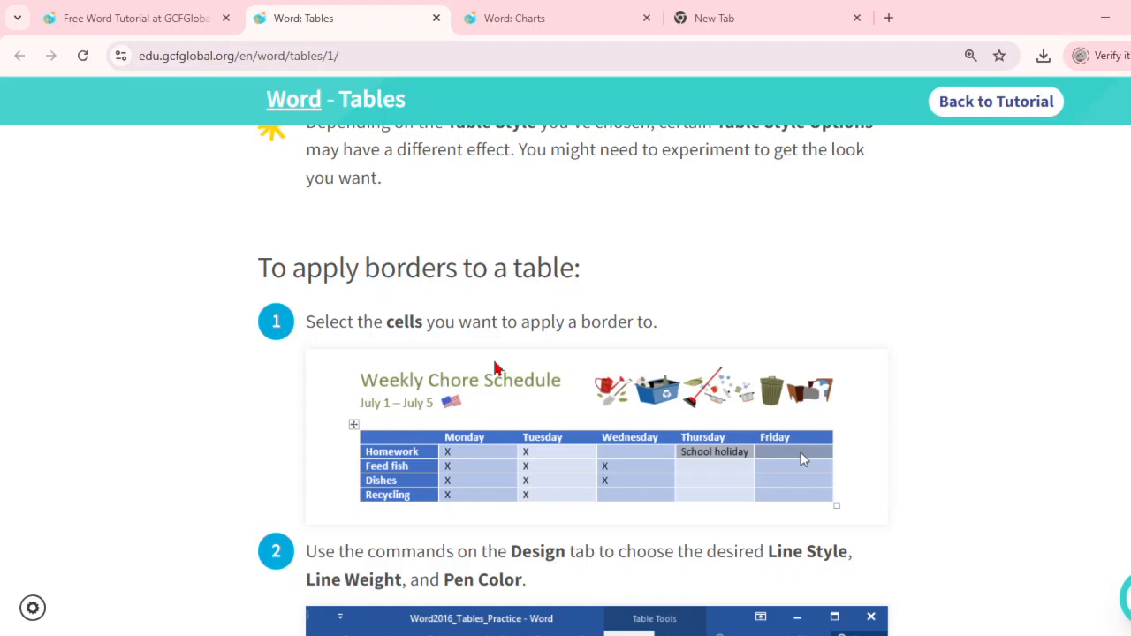
scroll(501, 368, down, 1)
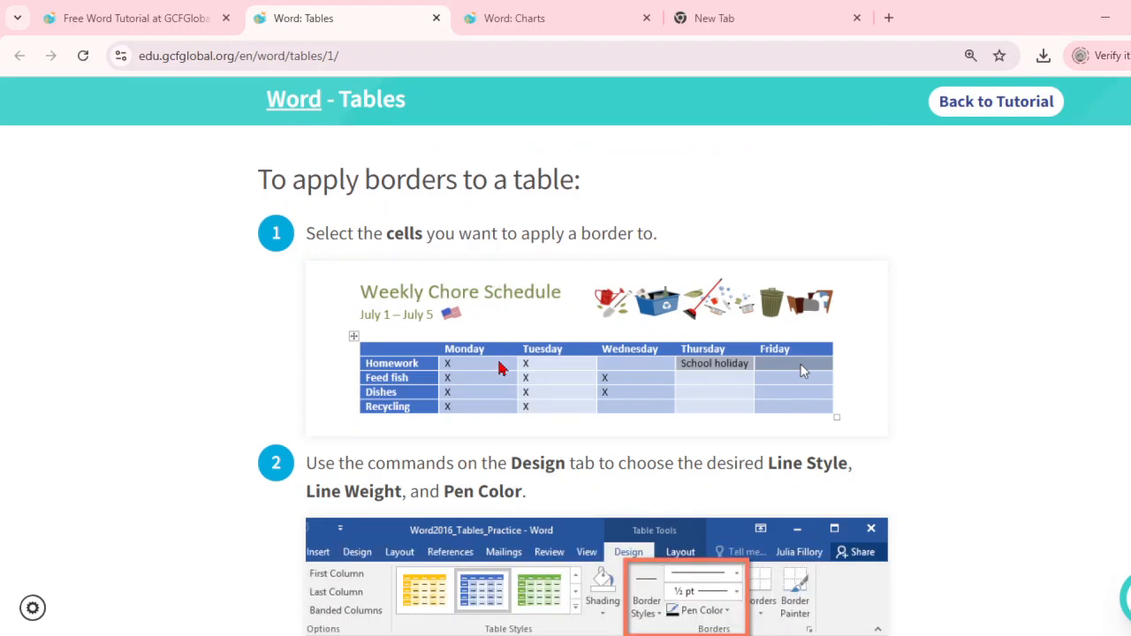
scroll(500, 368, down, 5)
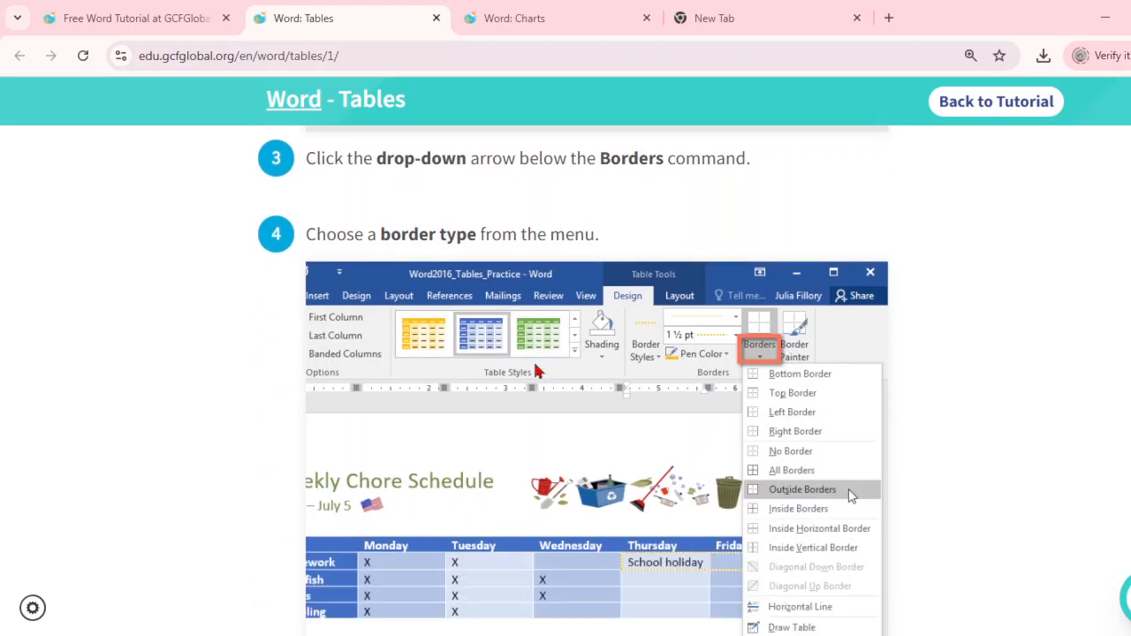
scroll(539, 373, down, 7)
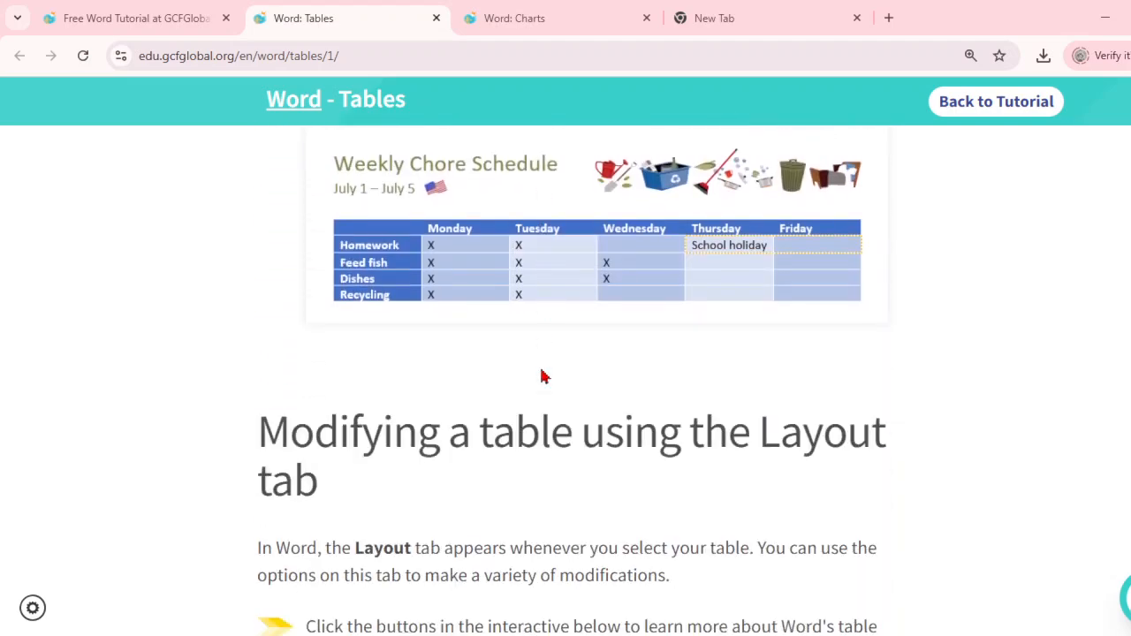
scroll(544, 375, down, 1)
scroll(544, 376, up, 8)
scroll(544, 375, up, 1)
scroll(544, 376, down, 5)
scroll(544, 379, up, 7)
scroll(544, 379, up, 2)
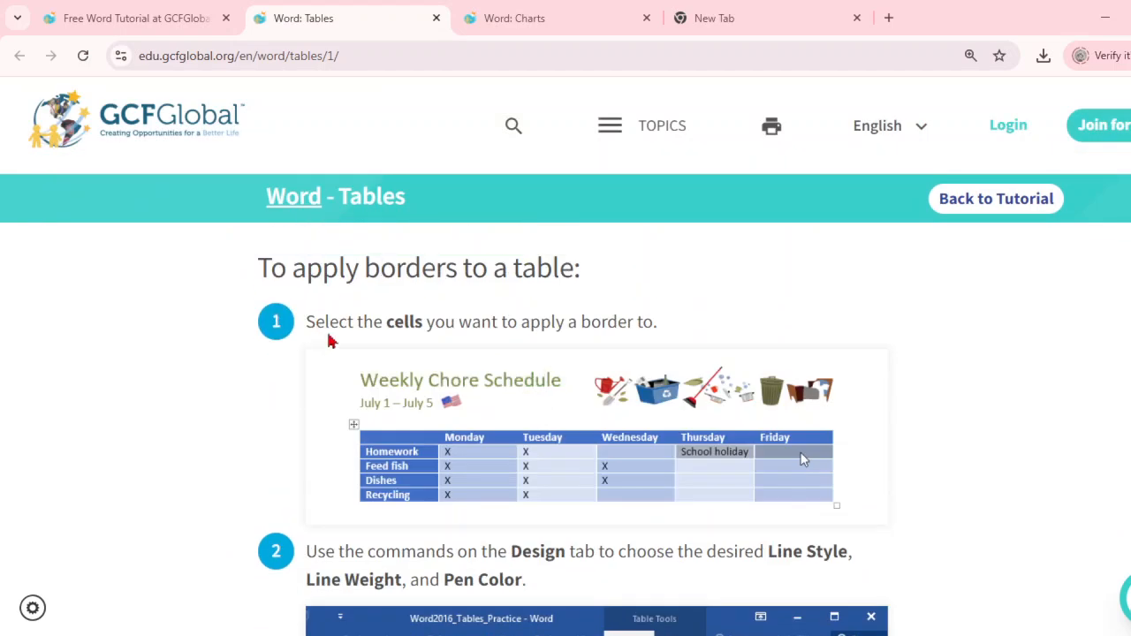
Step: Examine the lesson's steps for choosing cells, line style, line weight, pen color and border type, and its bordered example
scroll(641, 347, down, 1)
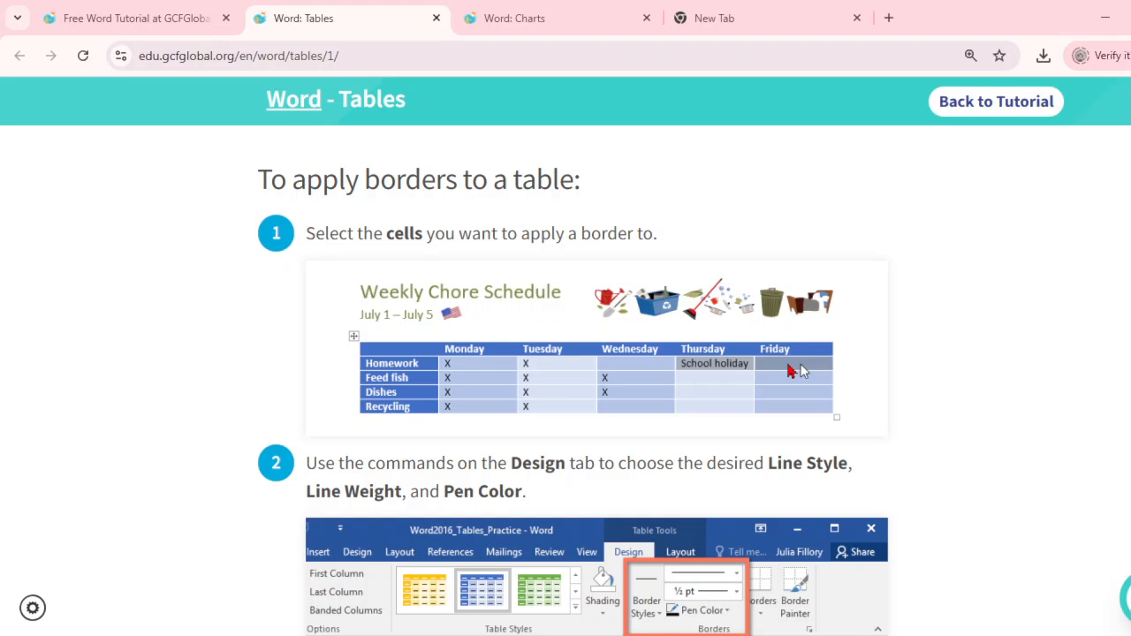
scroll(789, 371, down, 2)
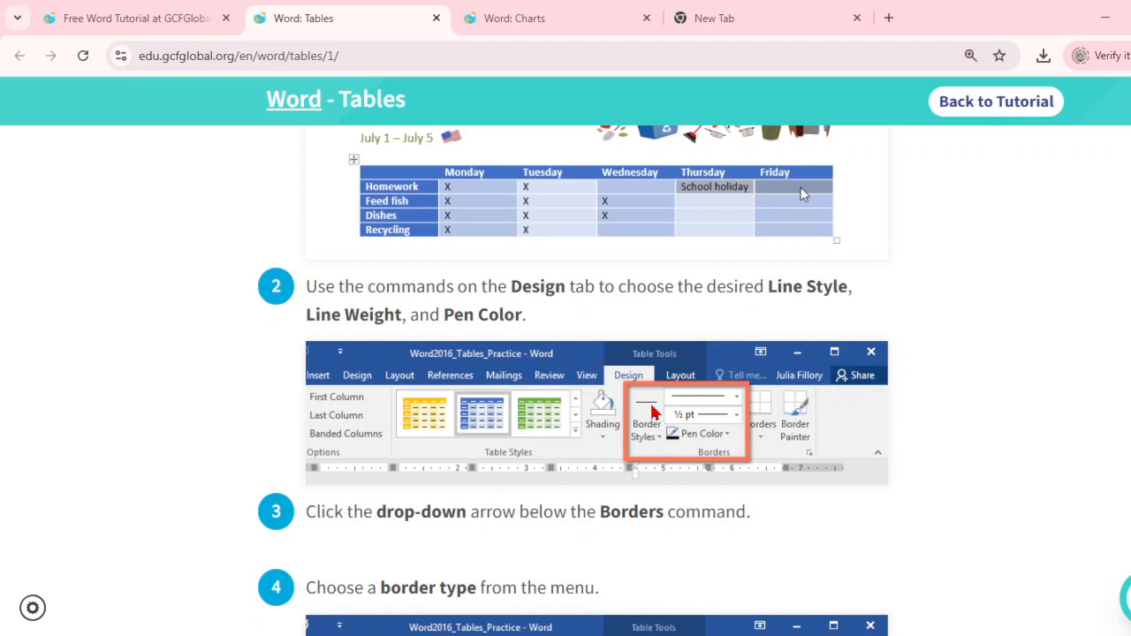
drag(362, 319, 370, 320)
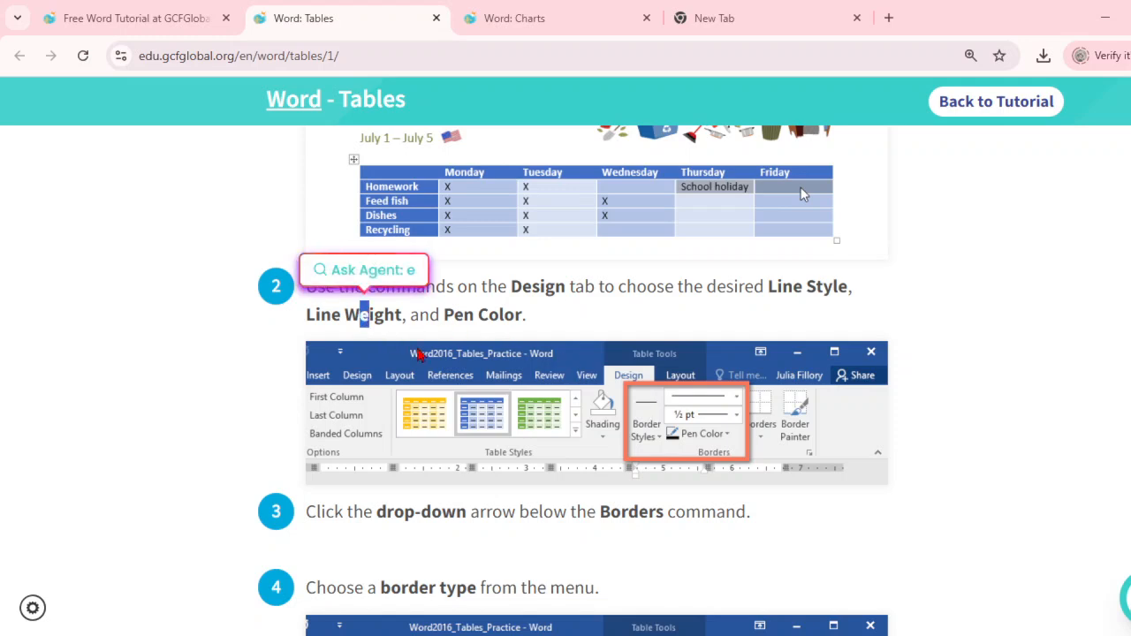
drag(455, 318, 500, 319)
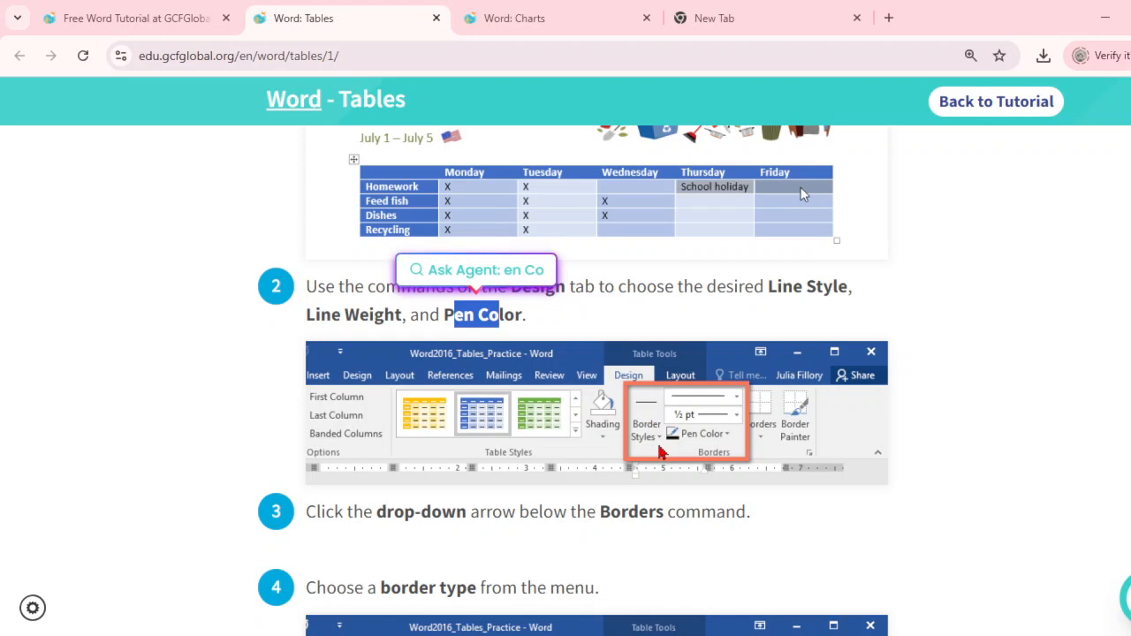
scroll(176, 446, down, 1)
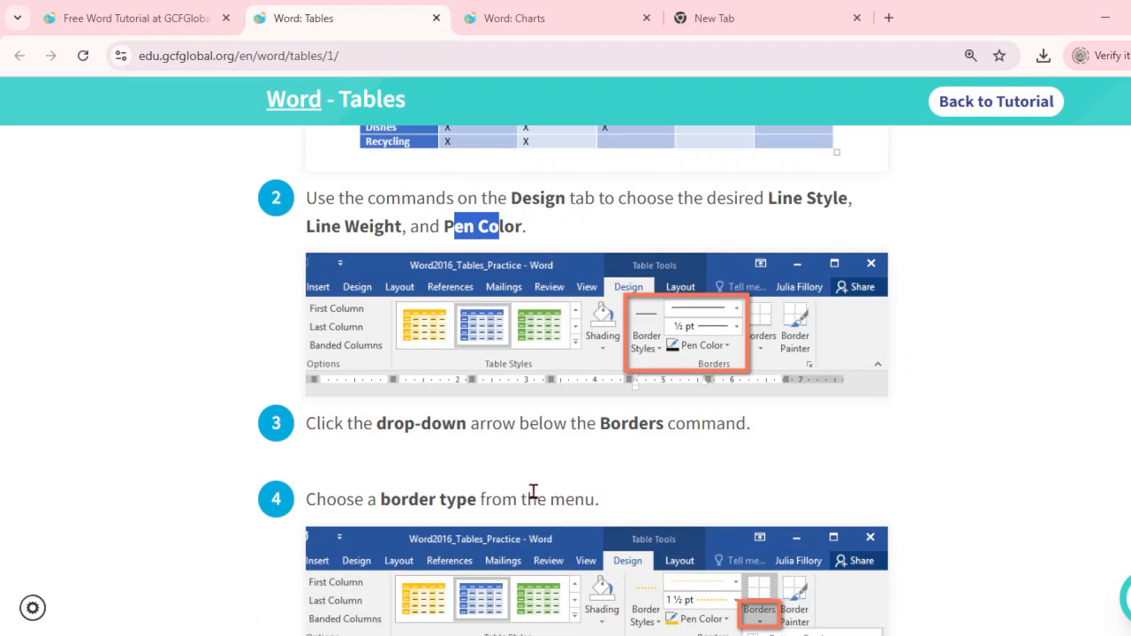
scroll(601, 469, down, 1)
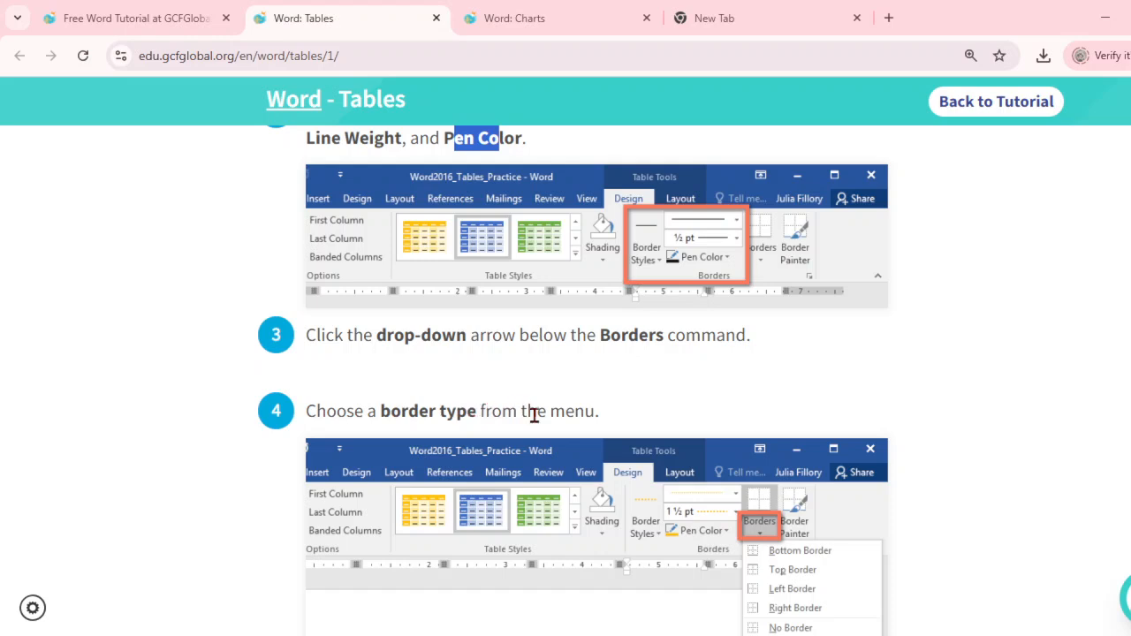
scroll(852, 497, down, 2)
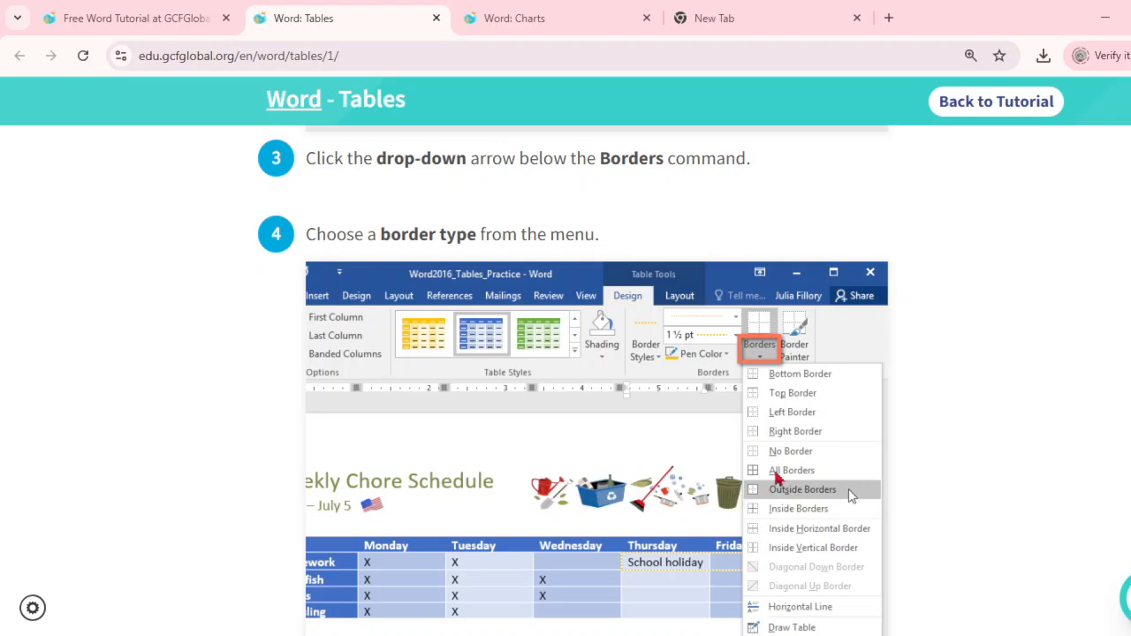
scroll(565, 380, down, 1)
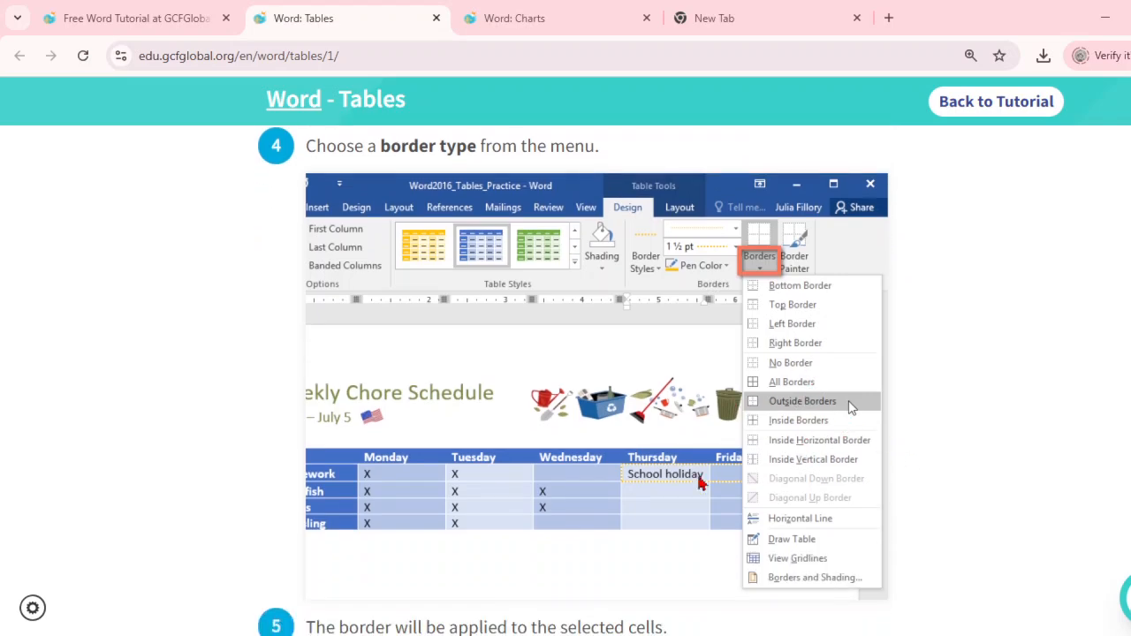
scroll(565, 380, down, 4)
scroll(694, 499, down, 1)
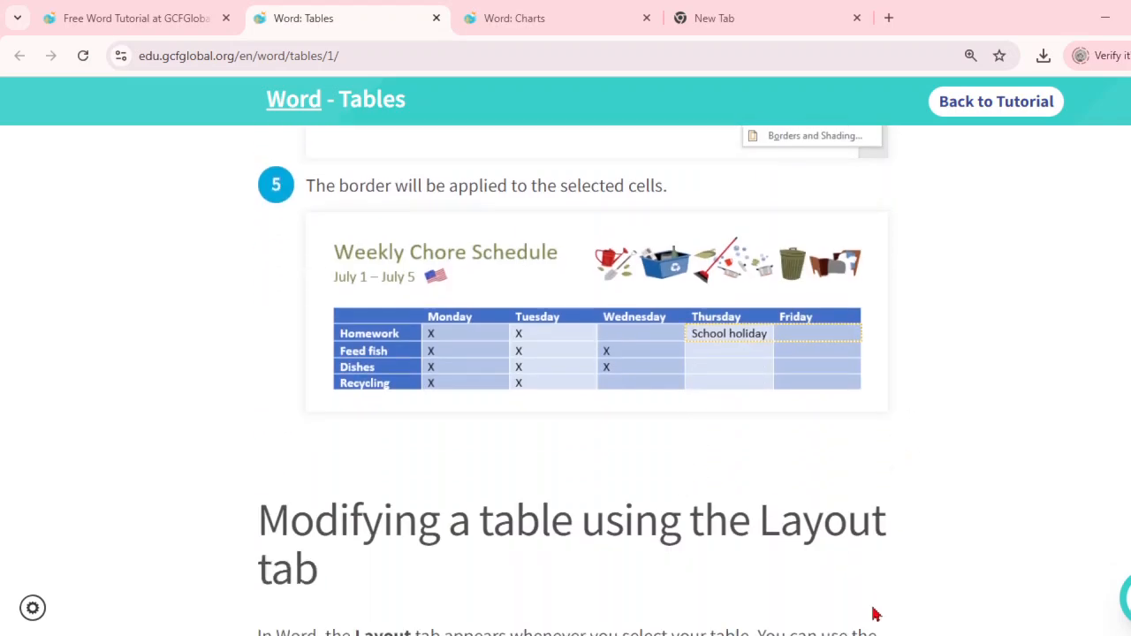
Step: In the Word practice document, apply outside borders around the School holiday cell and the empty cell beside it in the Homework row
click(848, 635)
drag(914, 348, 820, 356)
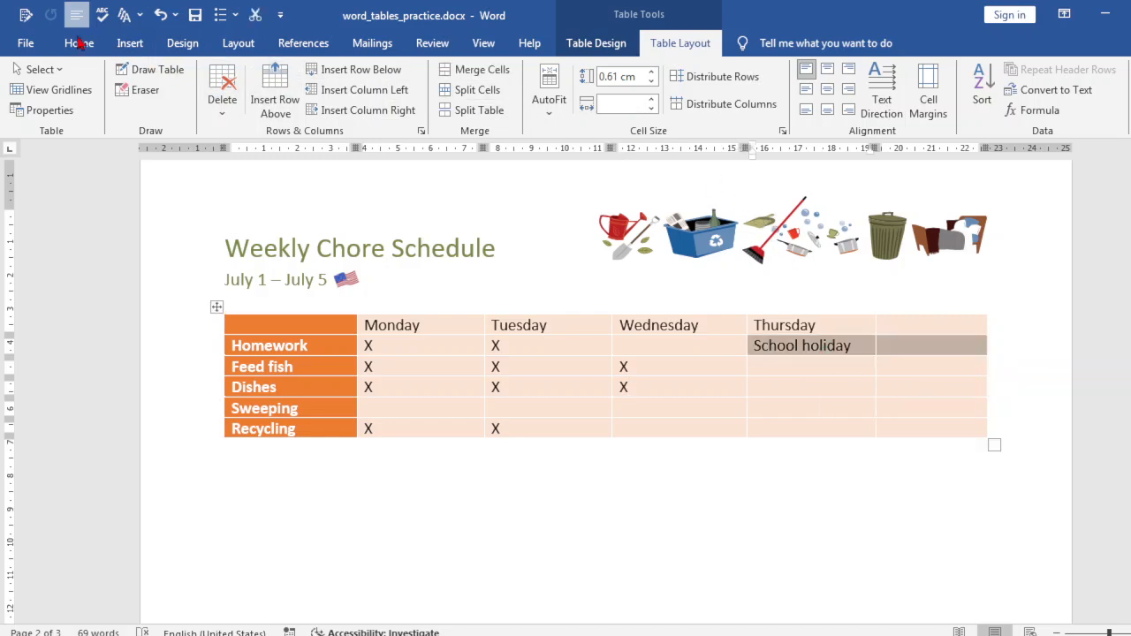
click(595, 46)
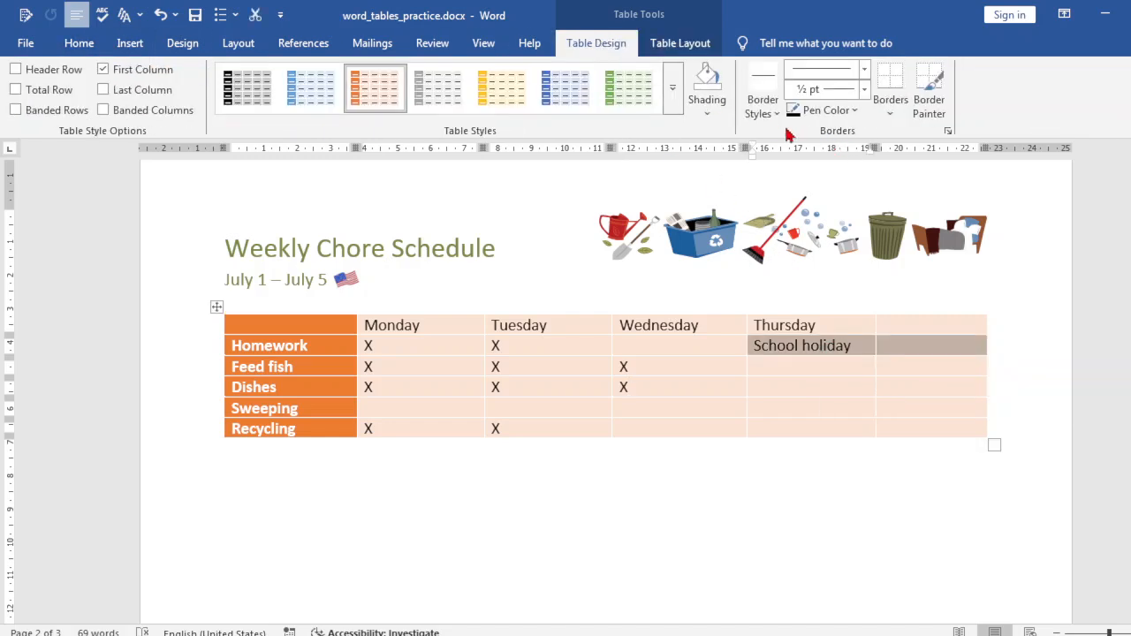
click(890, 116)
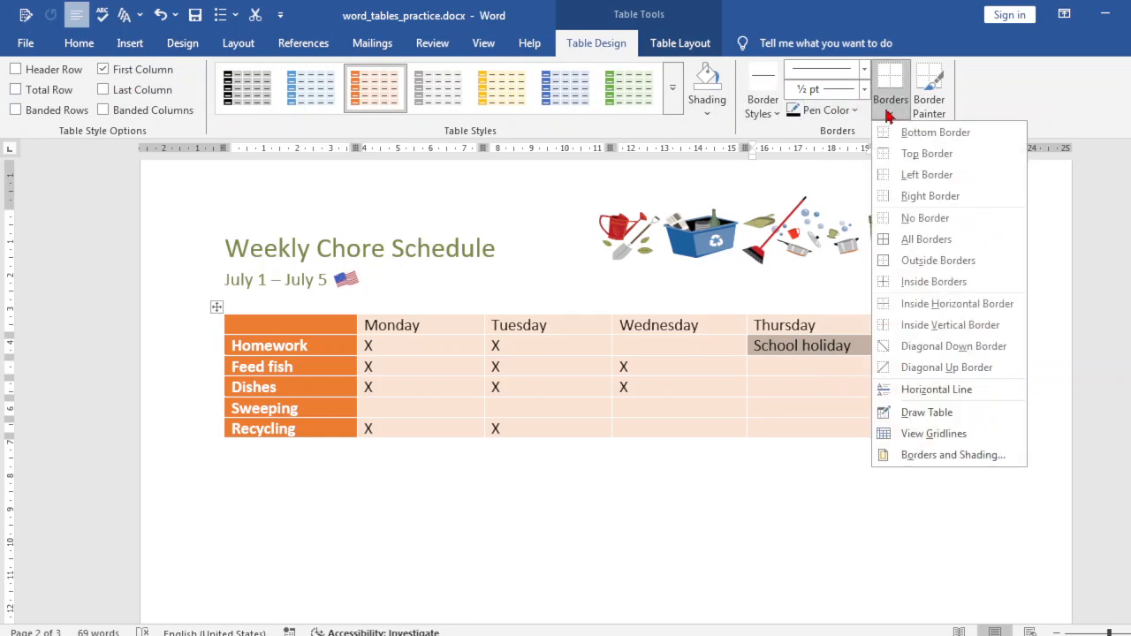
click(935, 275)
click(1043, 349)
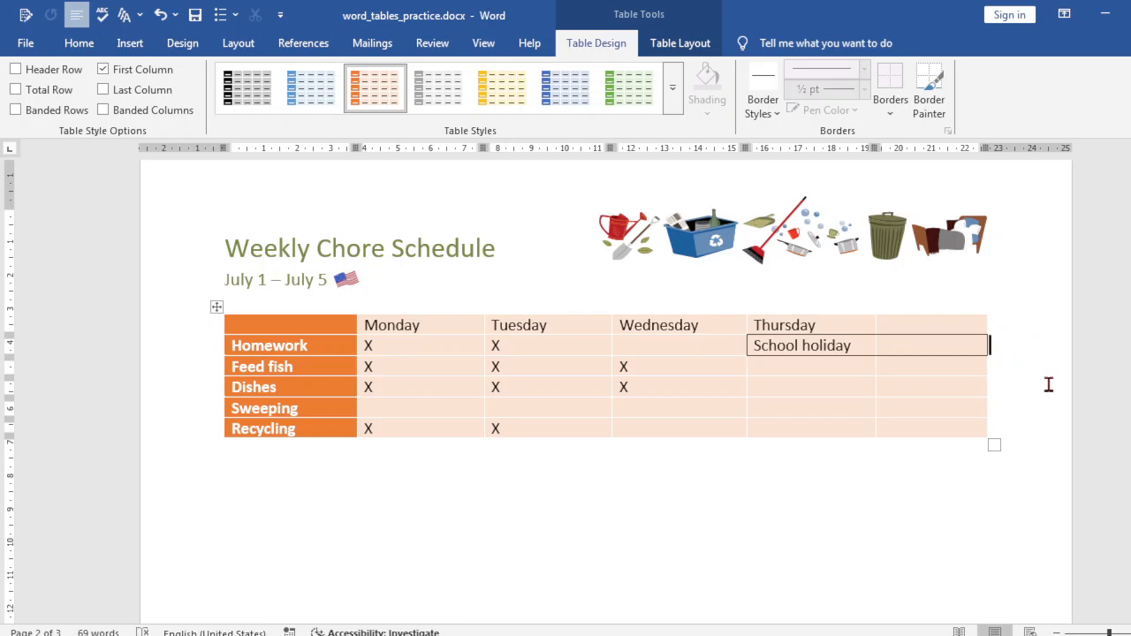
Step: Apply a right border to the Wednesday cells of the Feed fish and Dishes rows
drag(659, 386, 638, 378)
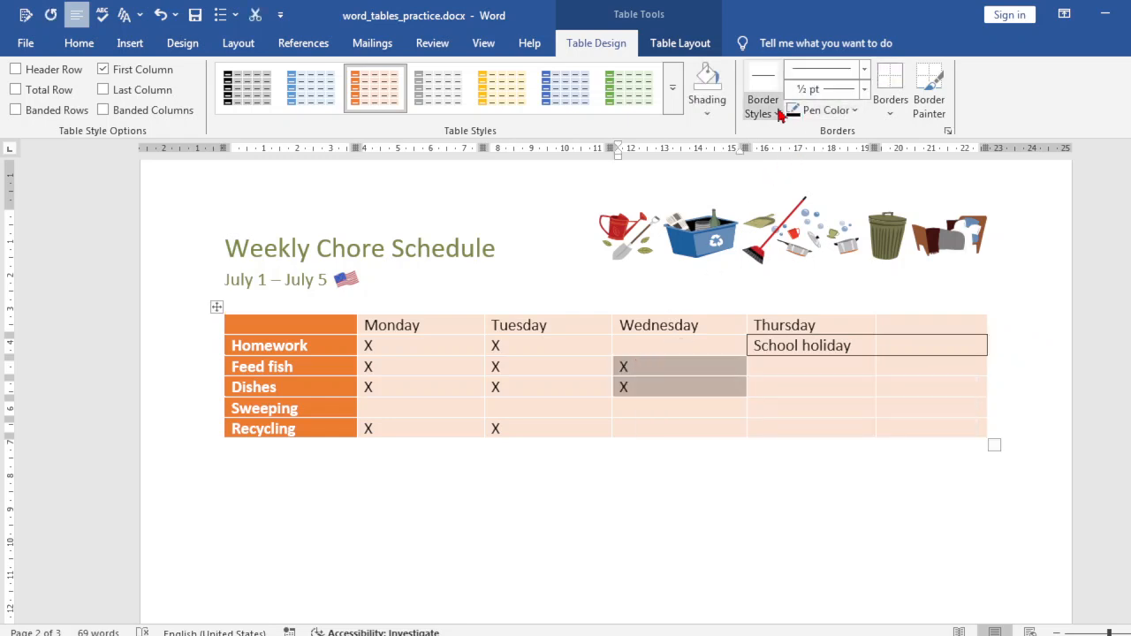
click(895, 117)
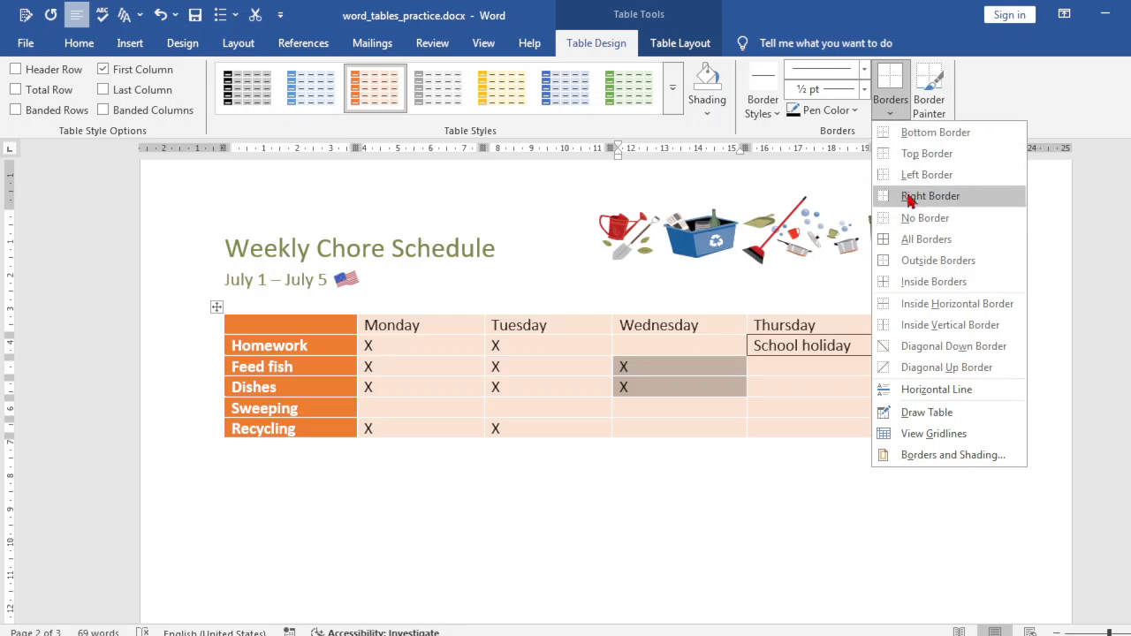
click(912, 221)
click(864, 391)
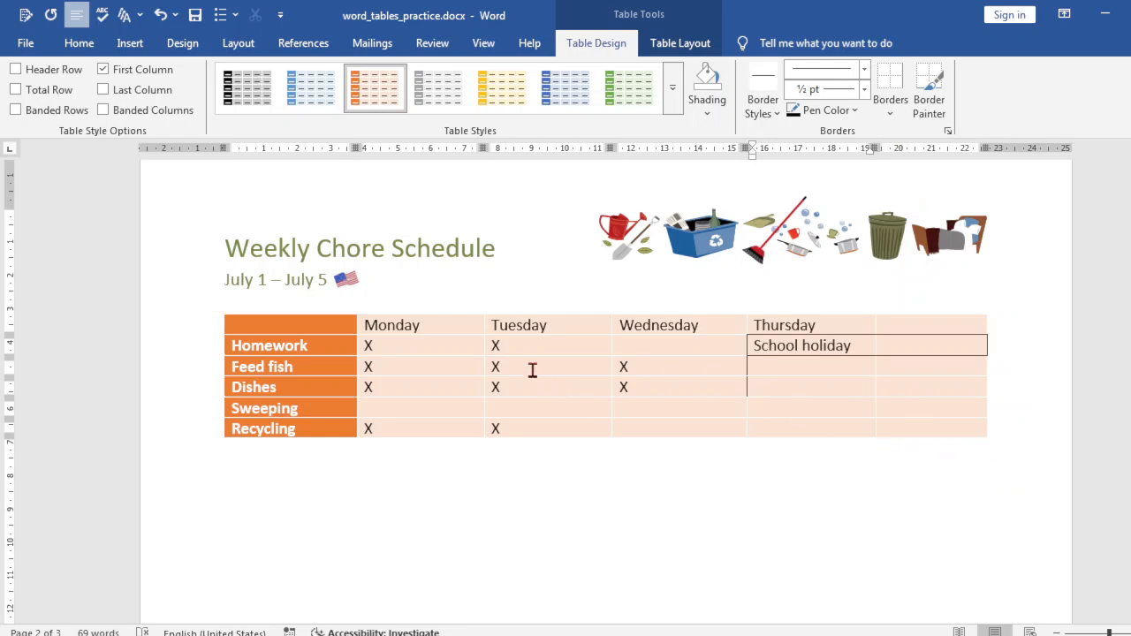
Step: Apply all borders to the Tuesday cells of the Feed fish and Dishes rows
drag(543, 381, 535, 367)
click(881, 108)
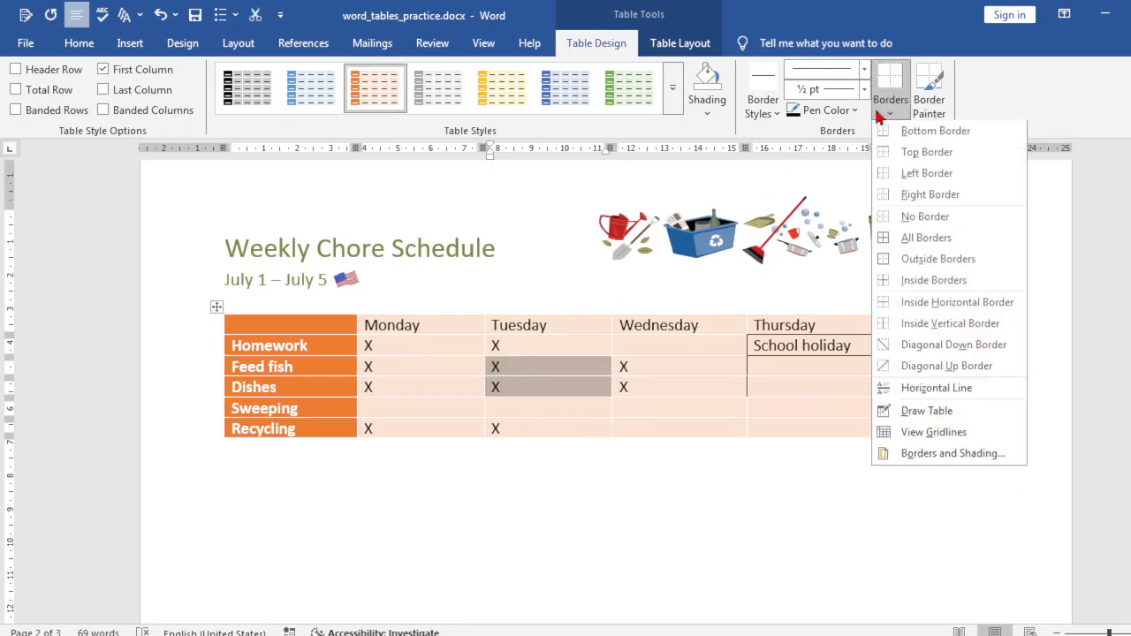
click(924, 239)
click(834, 412)
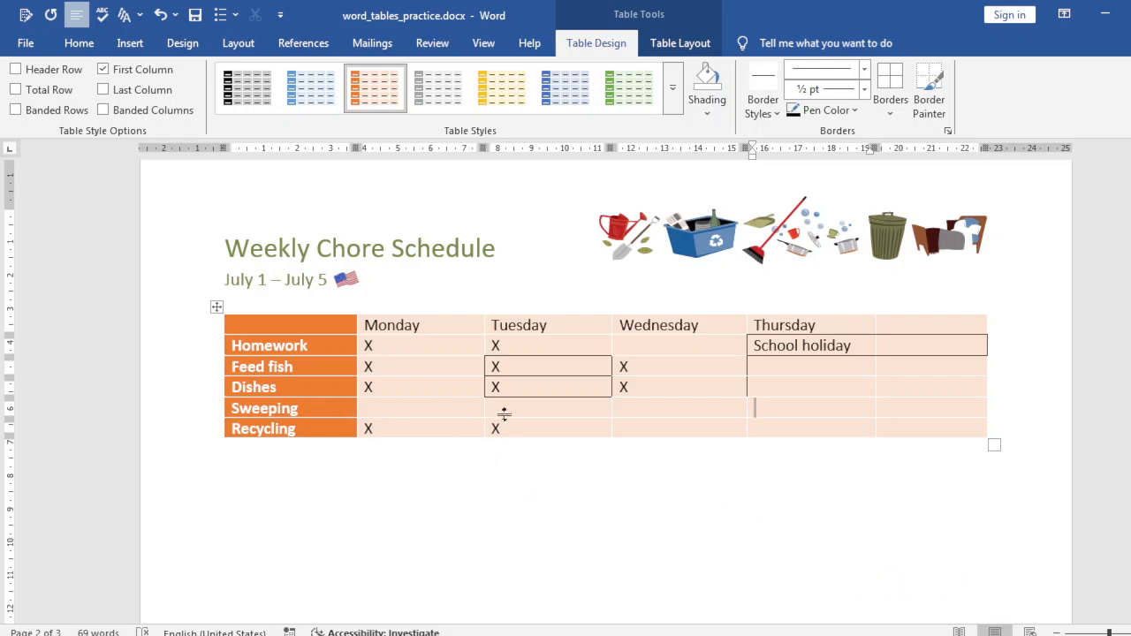
Step: Switch to the GCFGlobal lesson in the browser and examine the section on modifying a table using the Layout tab
click(1105, 14)
scroll(539, 515, down, 3)
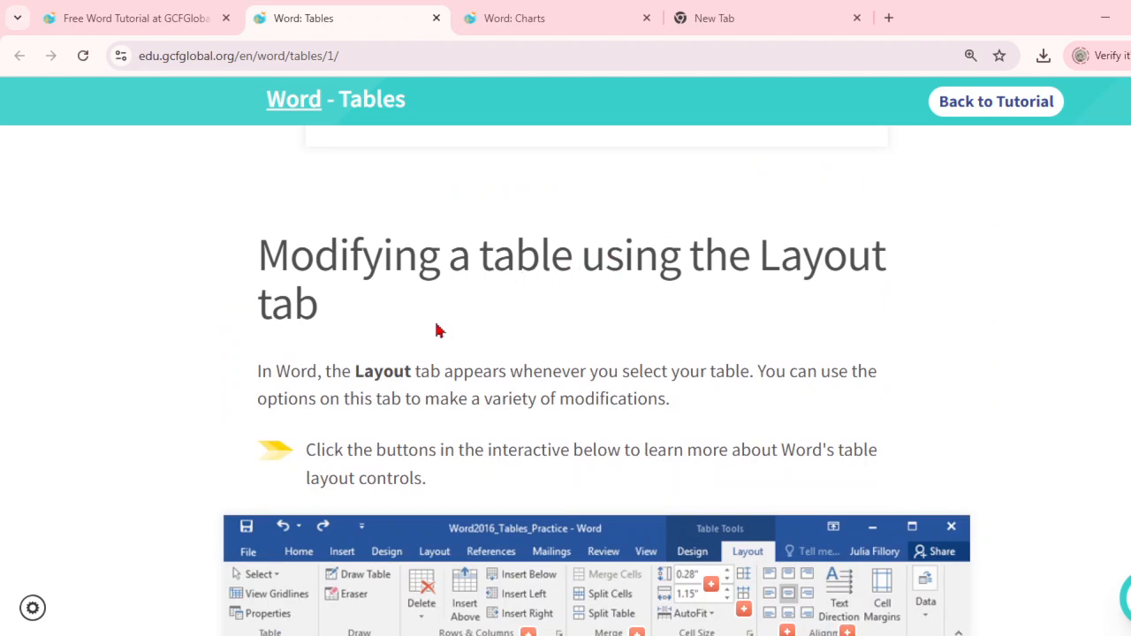
scroll(436, 328, down, 3)
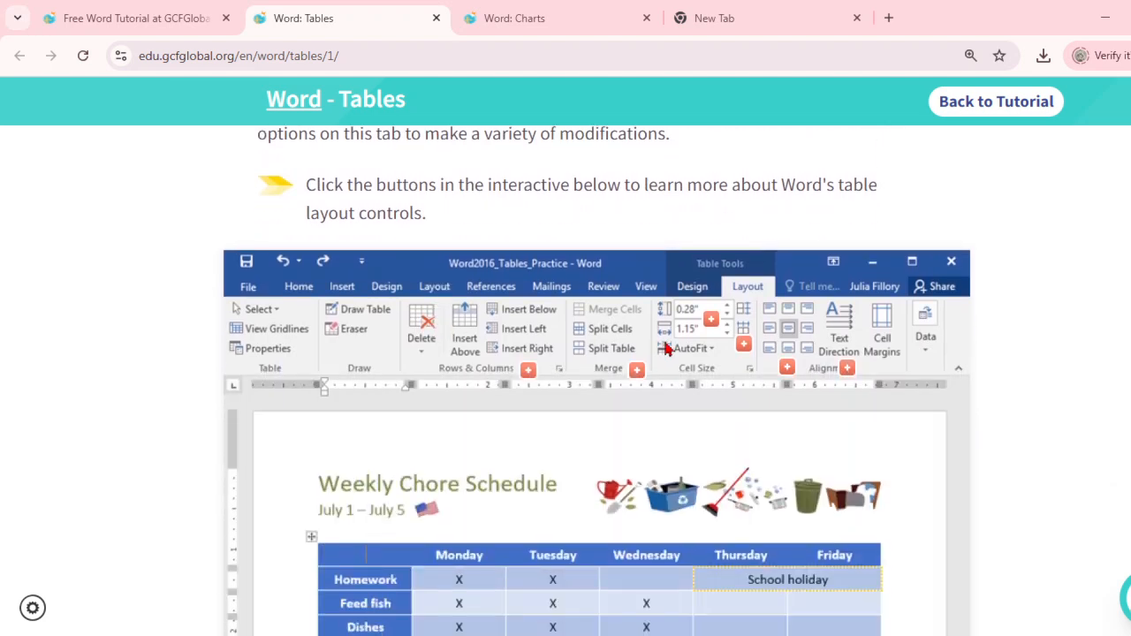
scroll(665, 367, up, 1)
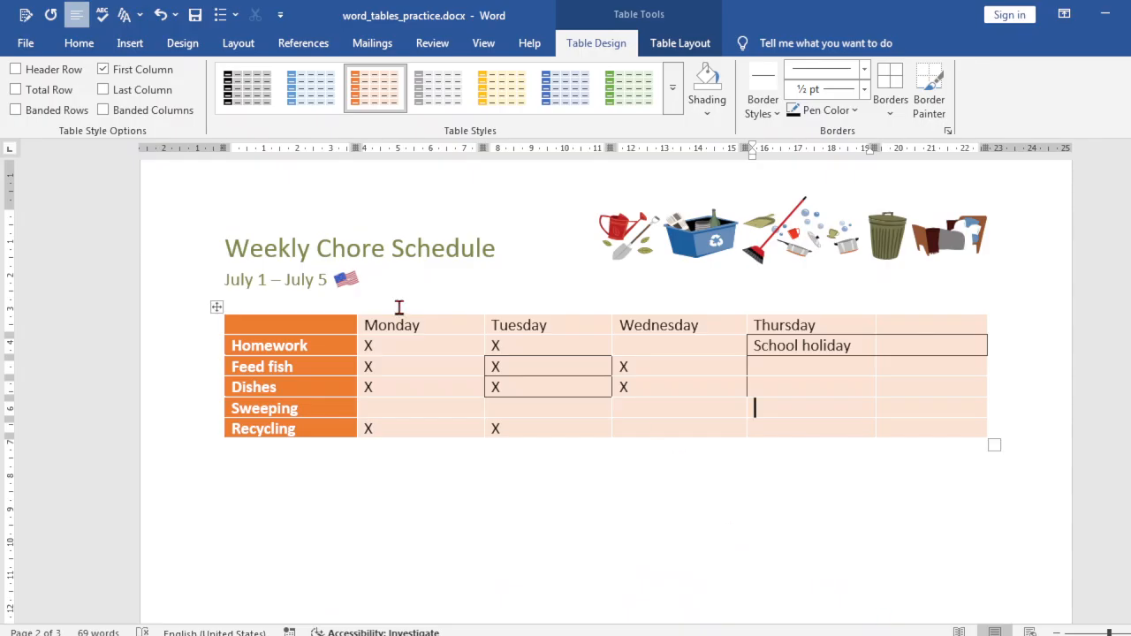
Step: In the Word practice document, shade the Monday cell of the Homework row and the whole weekday header row gold
click(397, 343)
click(711, 111)
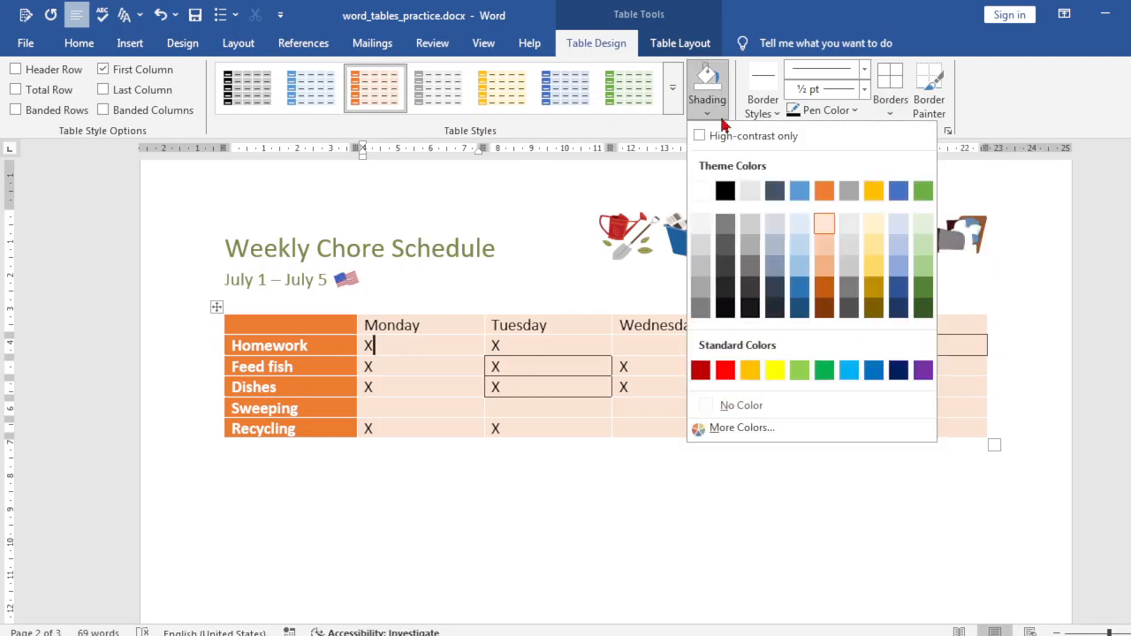
click(874, 190)
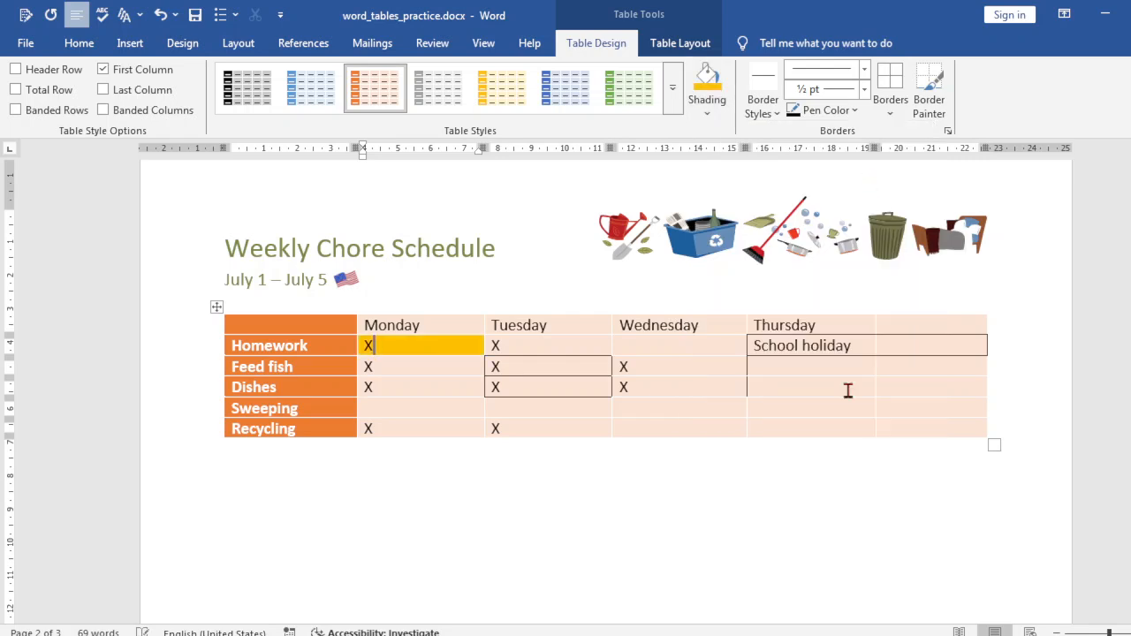
drag(892, 321, 325, 327)
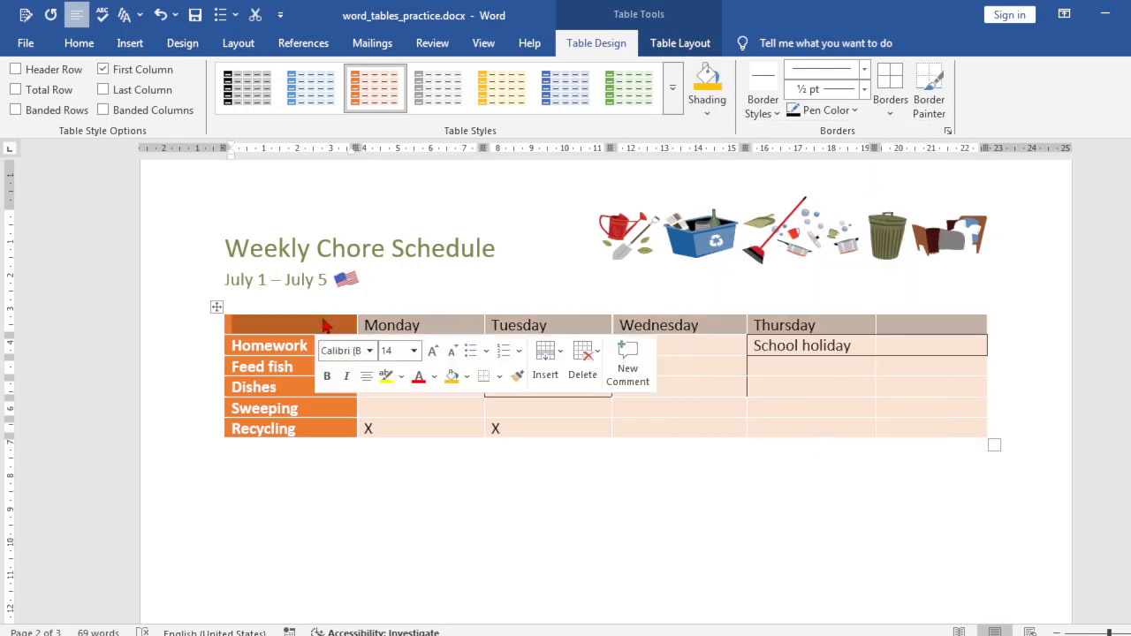
click(703, 91)
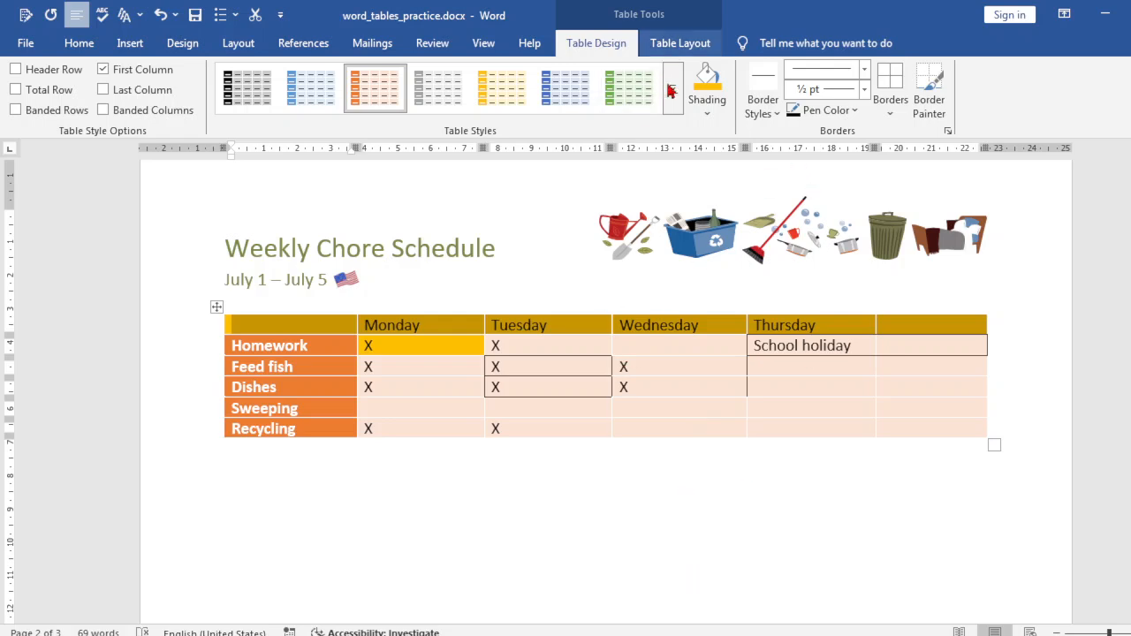
Step: Undo the gold shading, the cell borders and the Header Row option change in the chore table
key(ctrl+z)
key(ctrl+z)
key(ctrl+z)
key(ctrl+z)
key(ctrl+z)
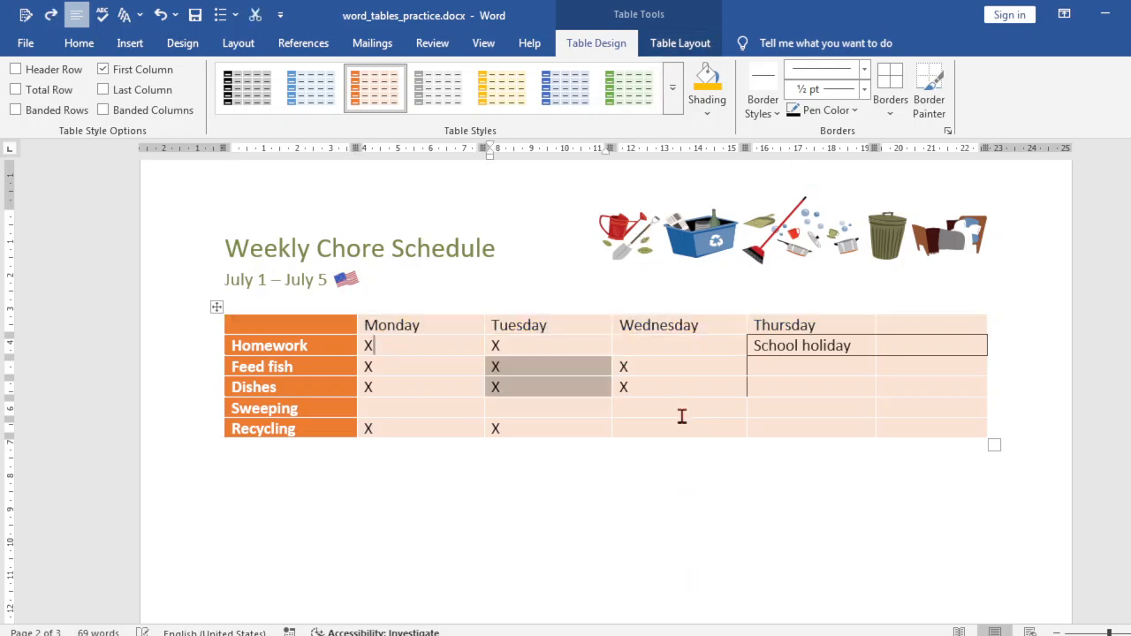
click(665, 459)
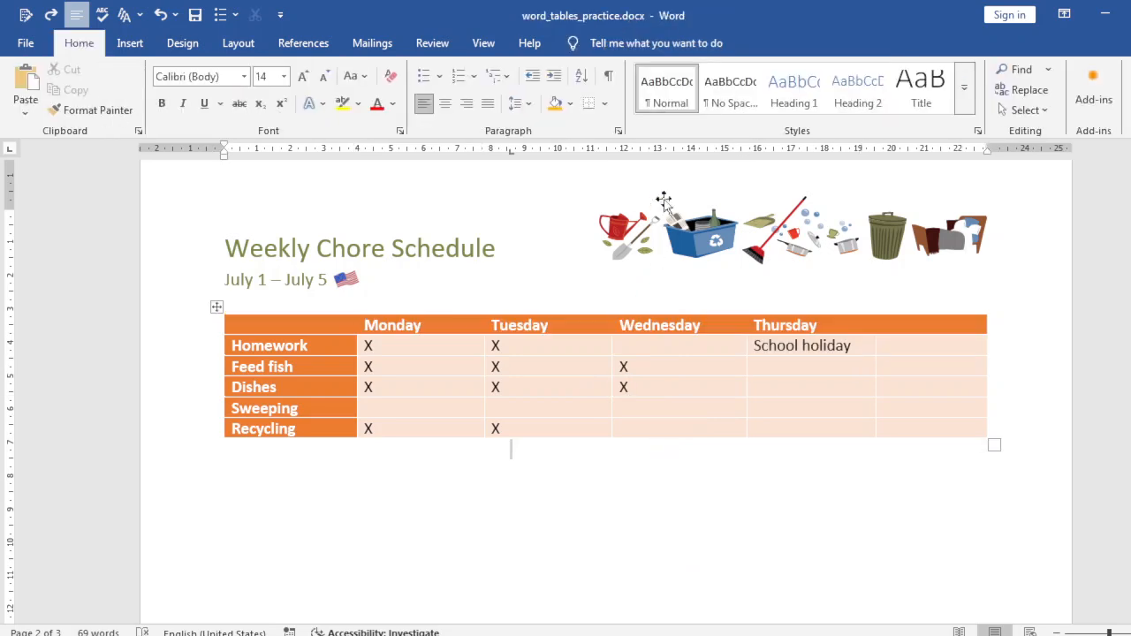
Step: Merge the School holiday cell with the empty cell beside it in the Homework row
click(577, 366)
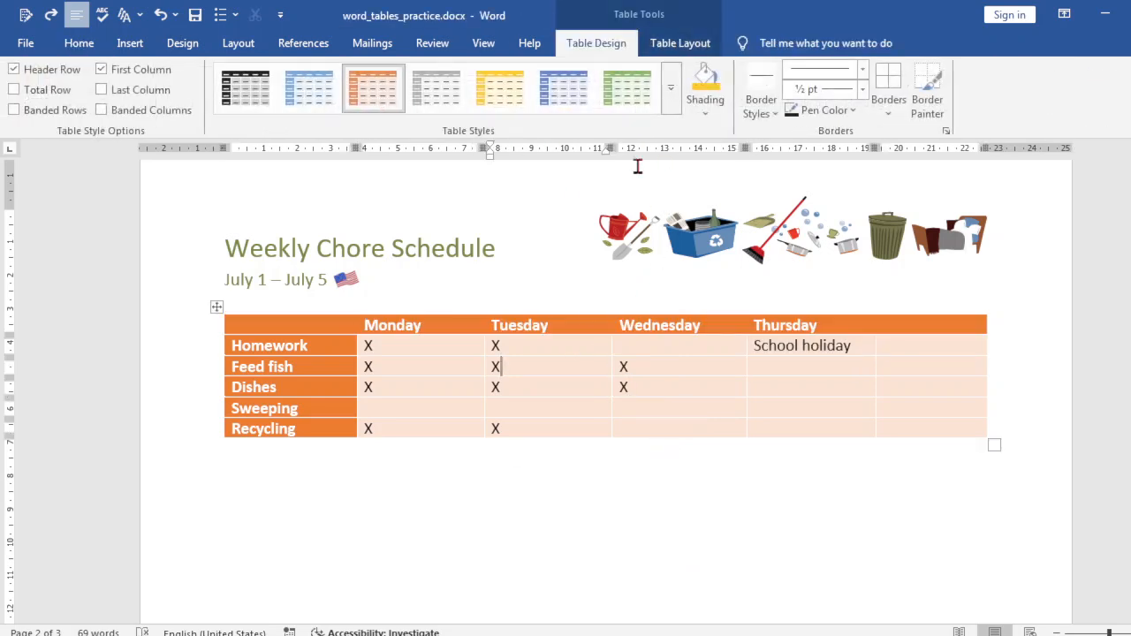
click(679, 44)
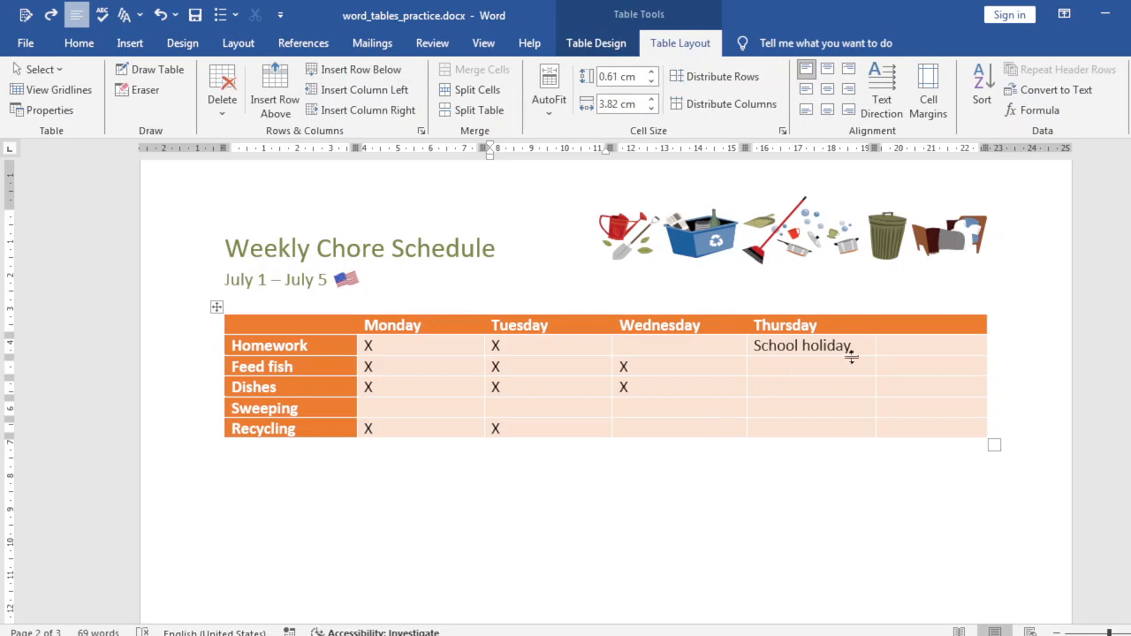
drag(900, 349, 823, 350)
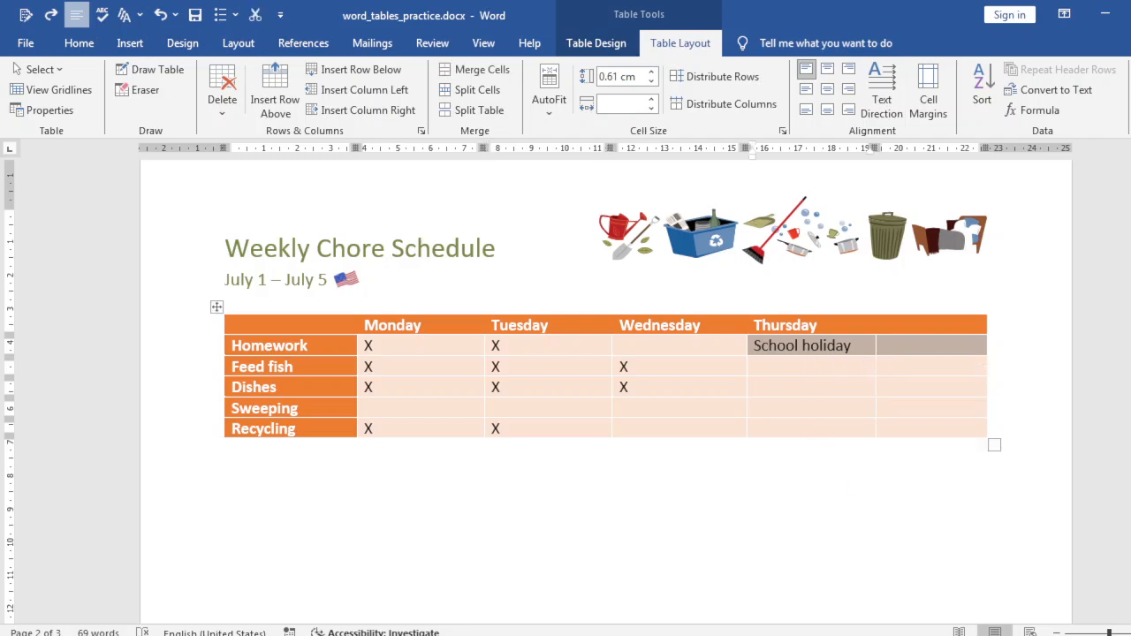
mouse_move(926, 635)
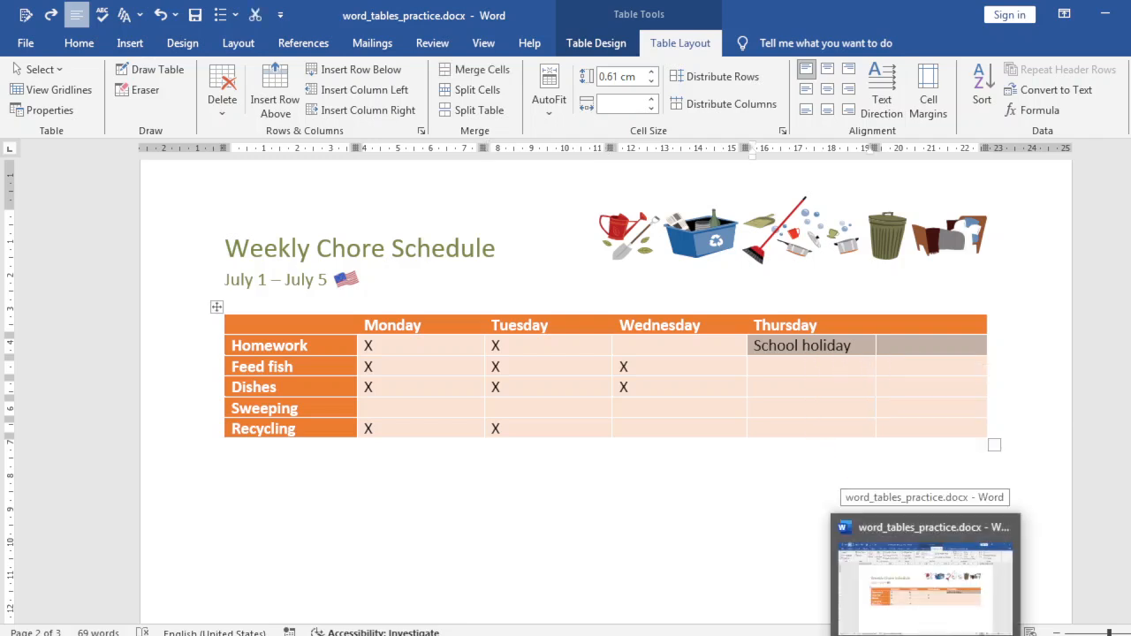
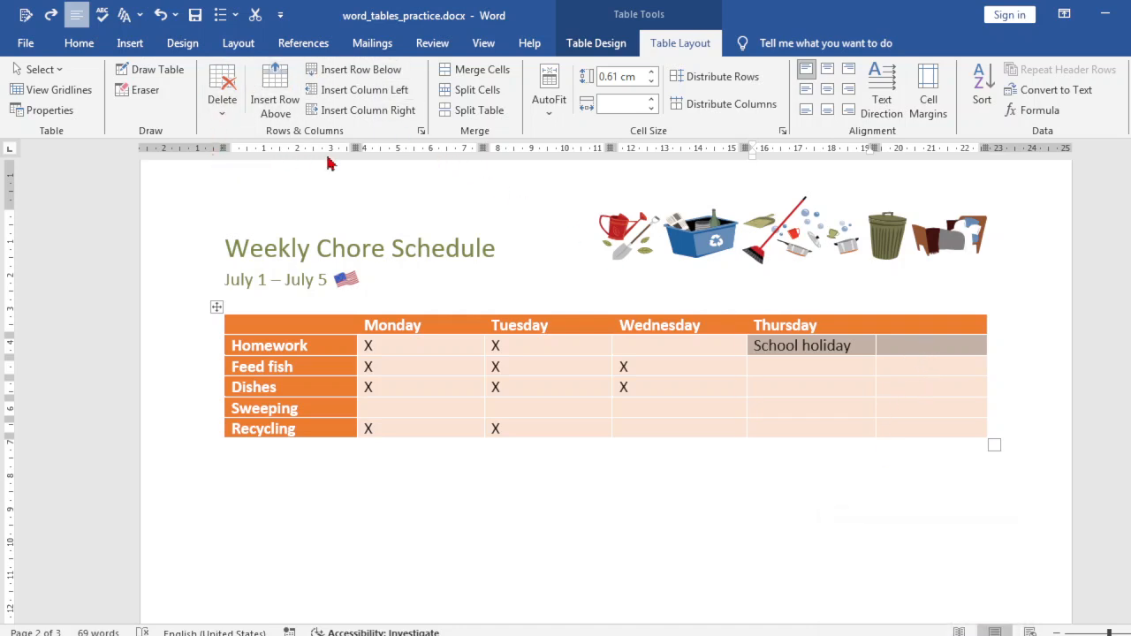
click(498, 78)
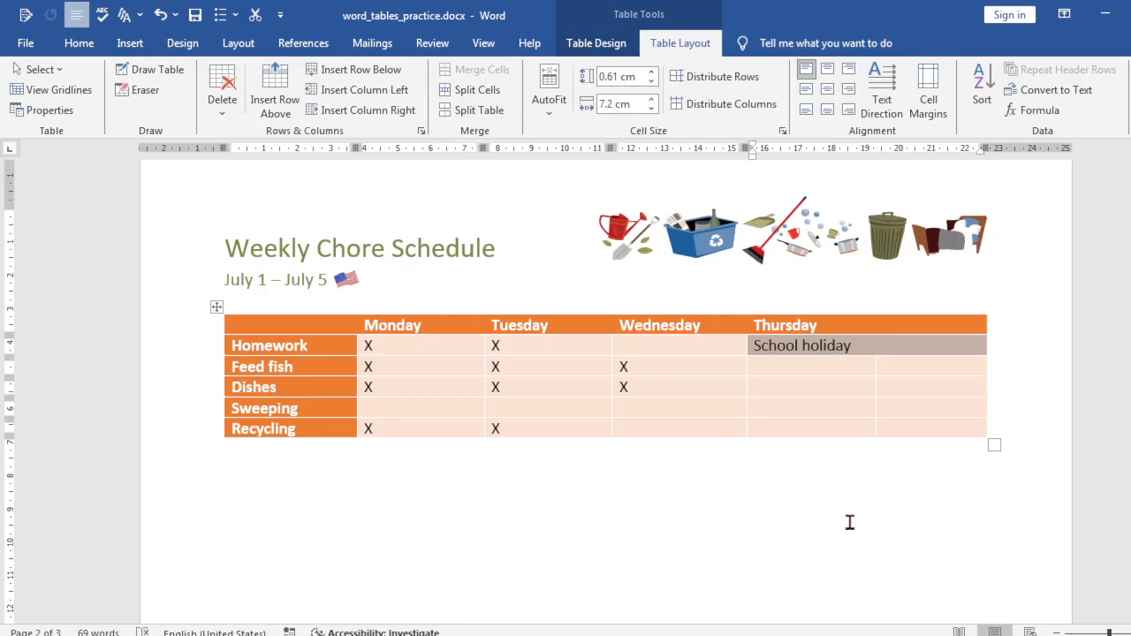
click(906, 557)
Step: Center the School holiday text in its merged cell
drag(901, 345, 753, 345)
click(79, 42)
click(446, 103)
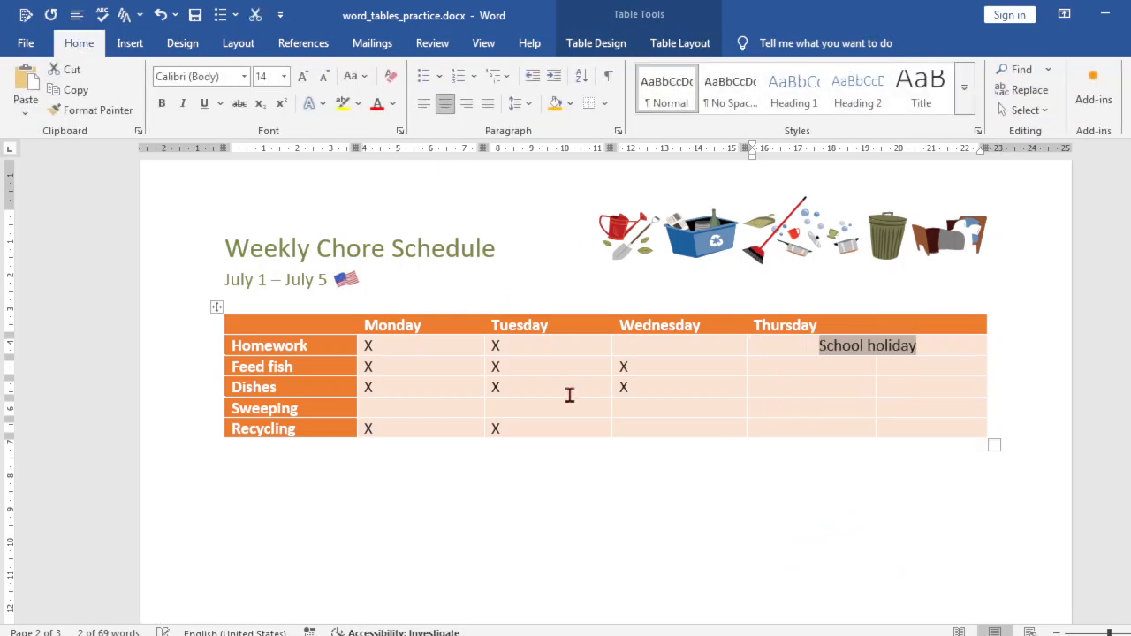
click(677, 551)
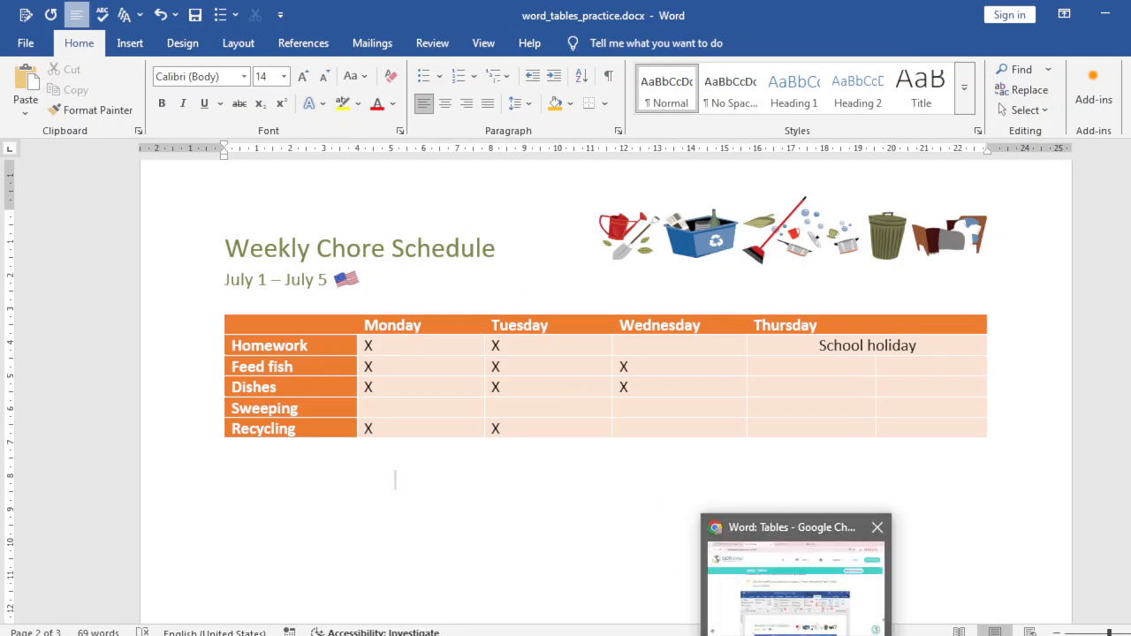
Step: Insert a new row above the weekday header row of the chore table
click(796, 575)
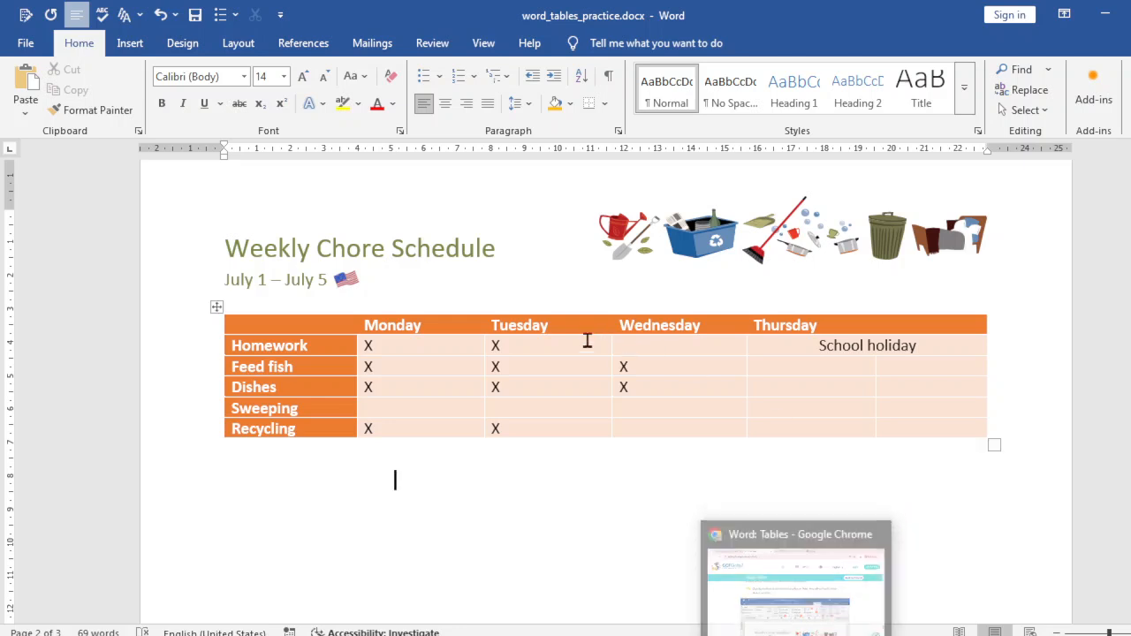
right_click(566, 326)
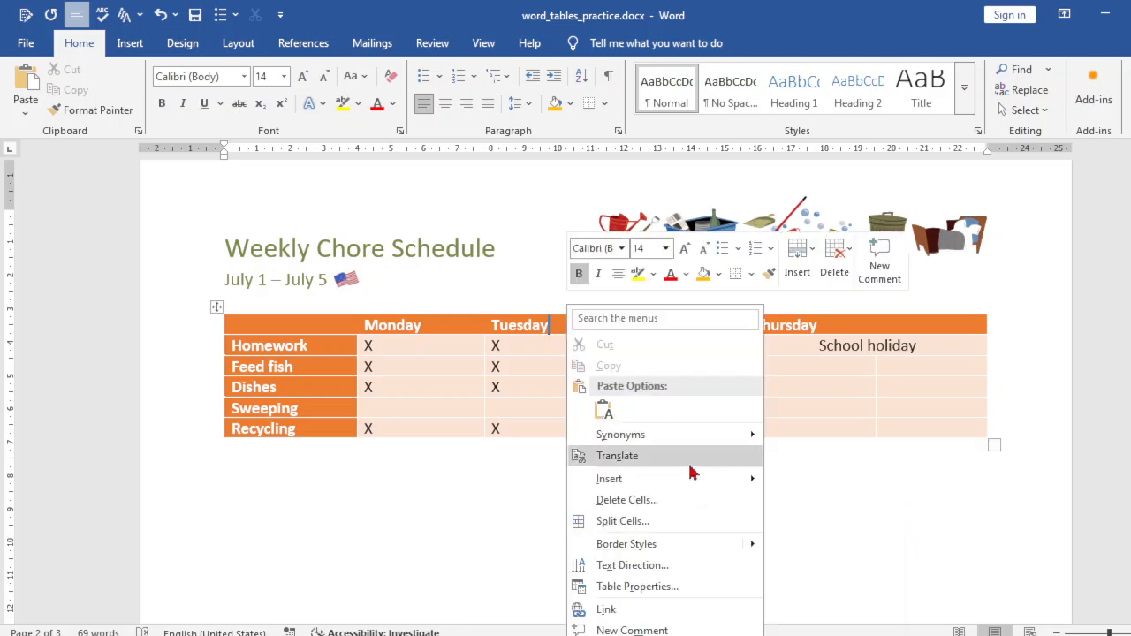
mouse_move(652, 492)
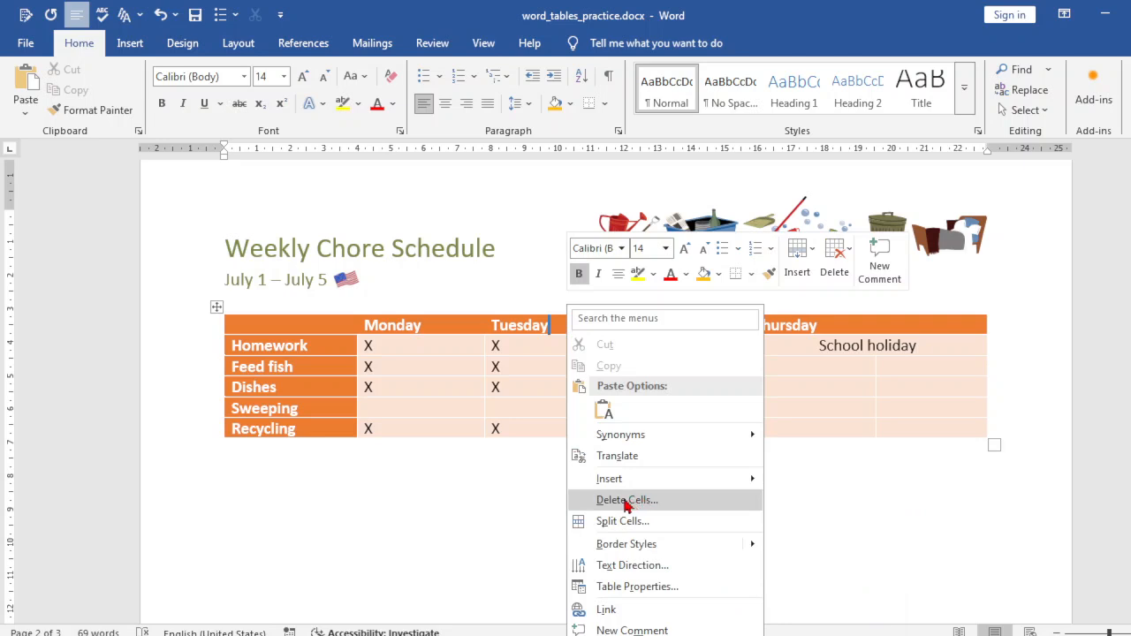
mouse_move(627, 477)
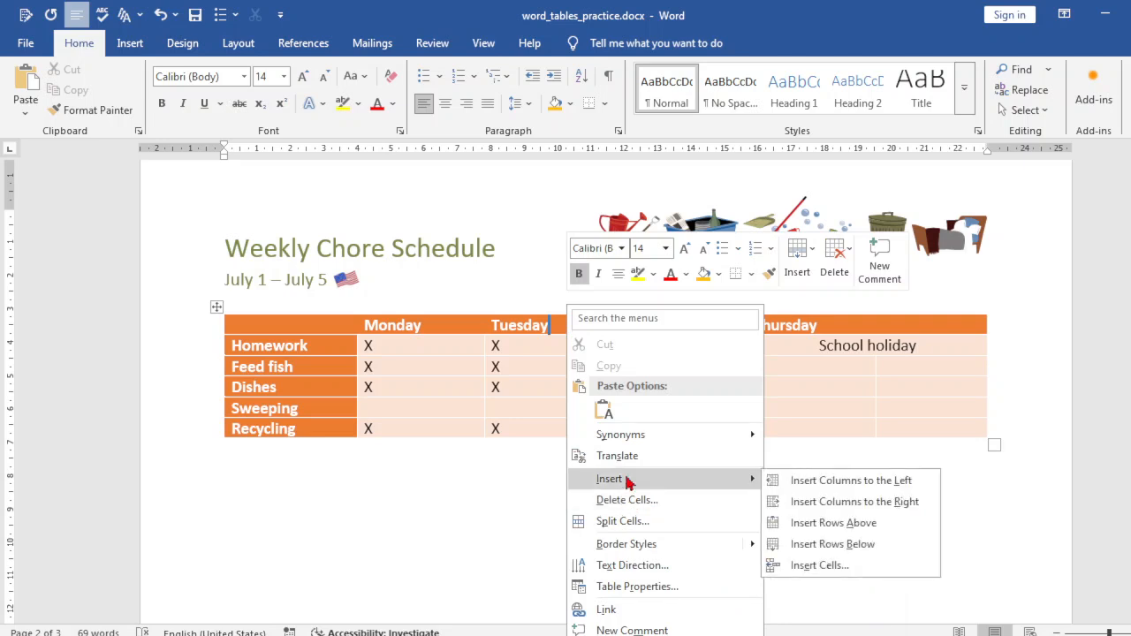
click(811, 526)
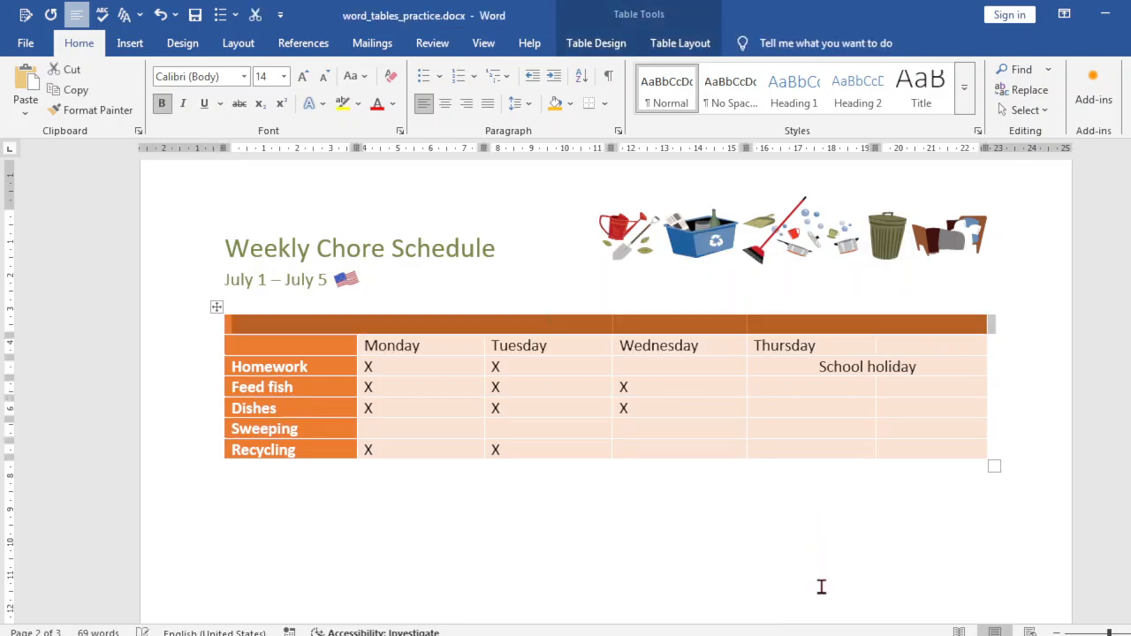
click(733, 588)
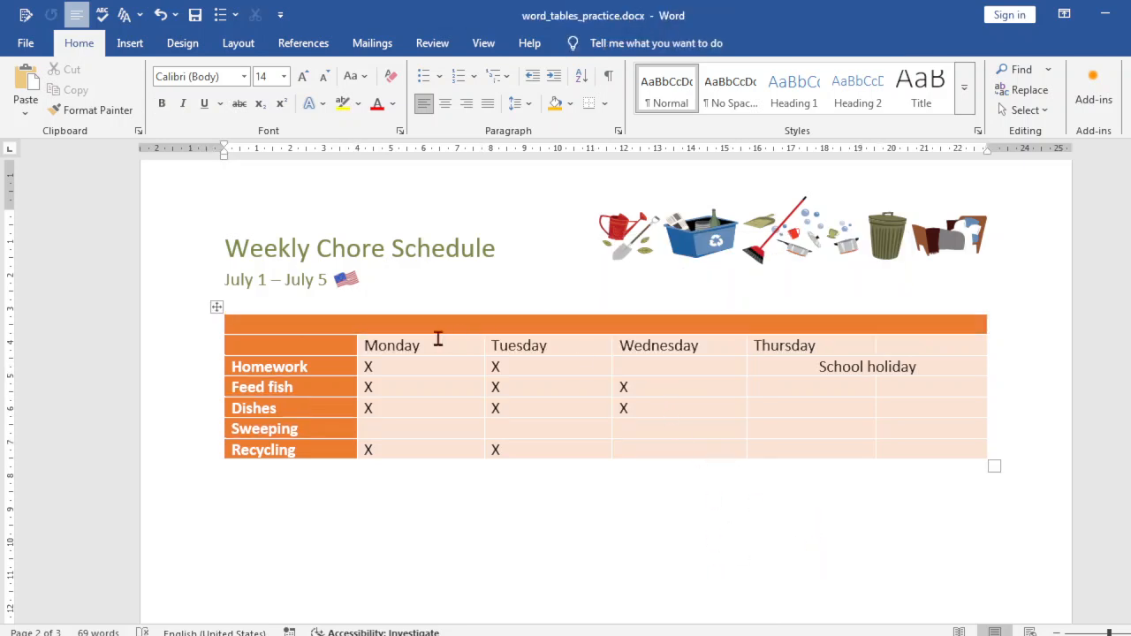
Step: Enter BMJ, dfdfd and ddfd in the first three cells of the new top row
click(343, 327)
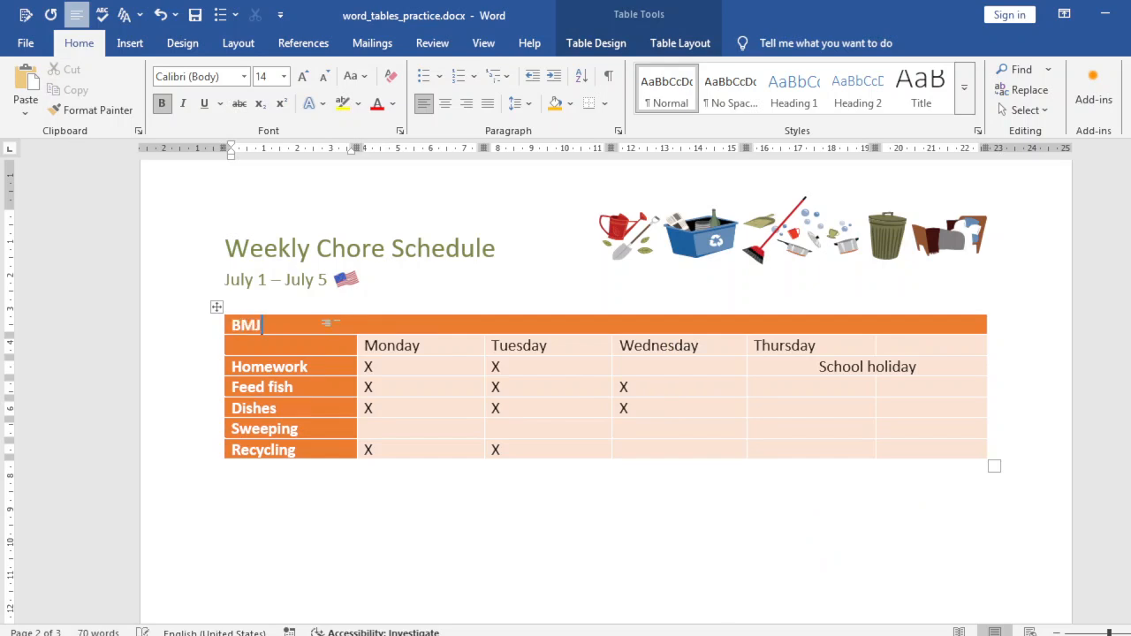
click(375, 327)
text(dfdfd)
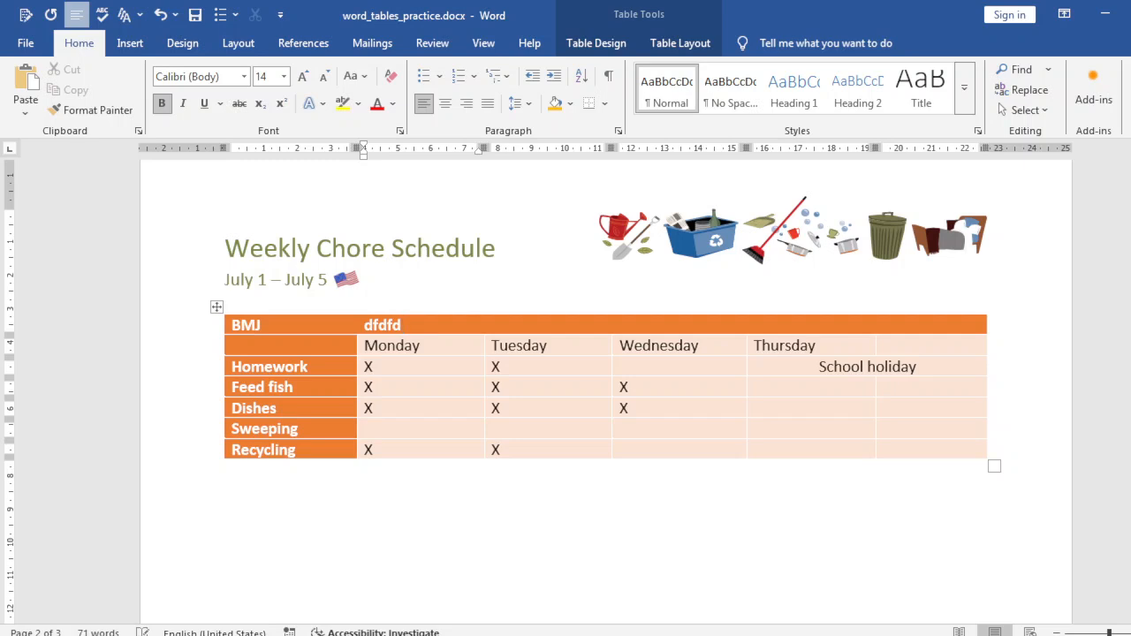
click(521, 329)
text(ddfd)
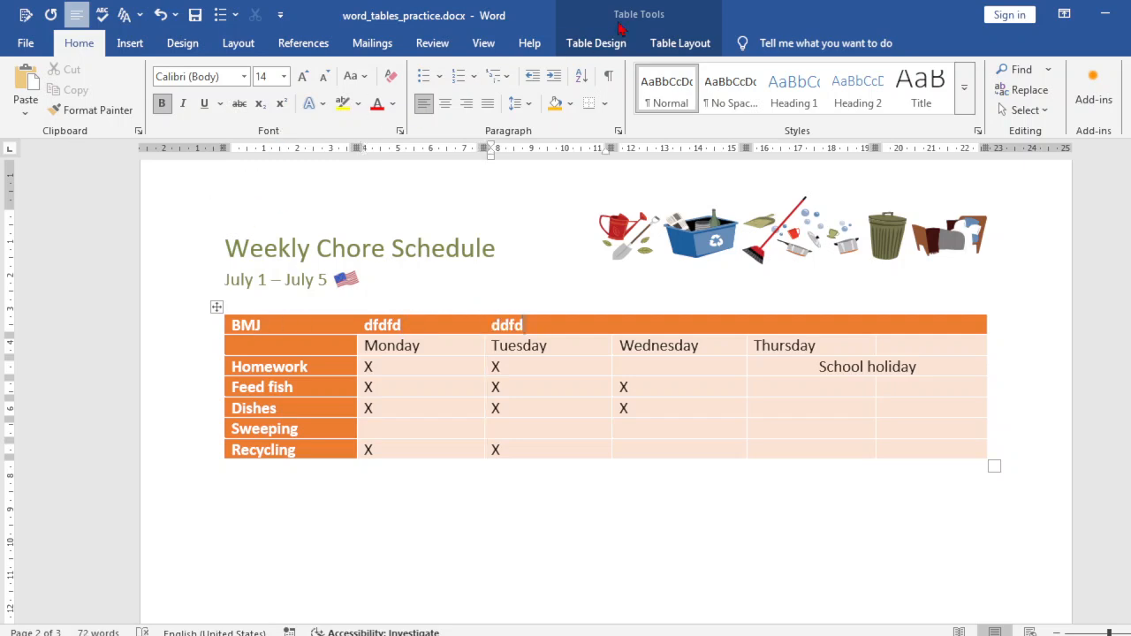
Step: Turn off the Header Row and First Column style options for the chore table
click(601, 43)
click(49, 74)
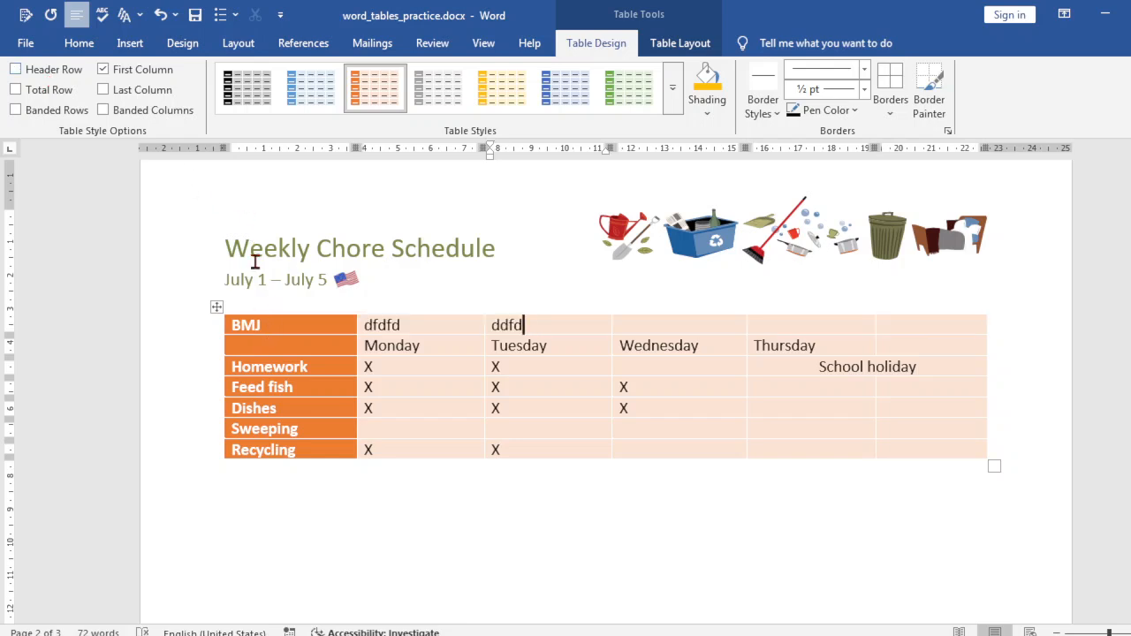
click(124, 70)
click(16, 71)
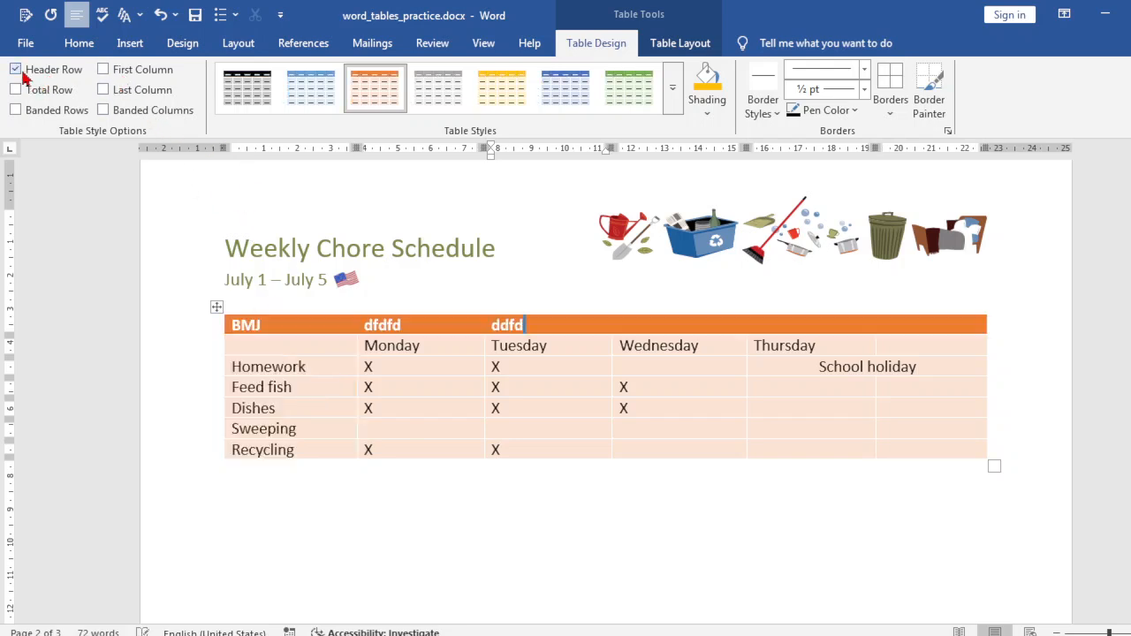
click(21, 74)
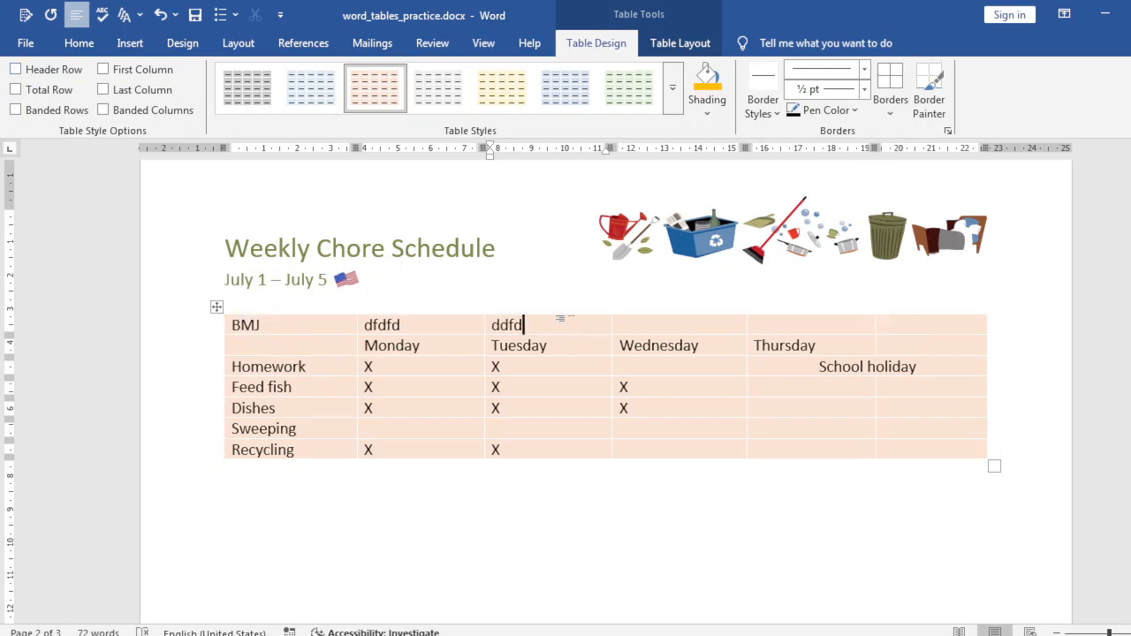
Step: Enter dfd above Wednesday in the top row, and clear the filler text from the cells above Monday, Tuesday and Wednesday
click(79, 43)
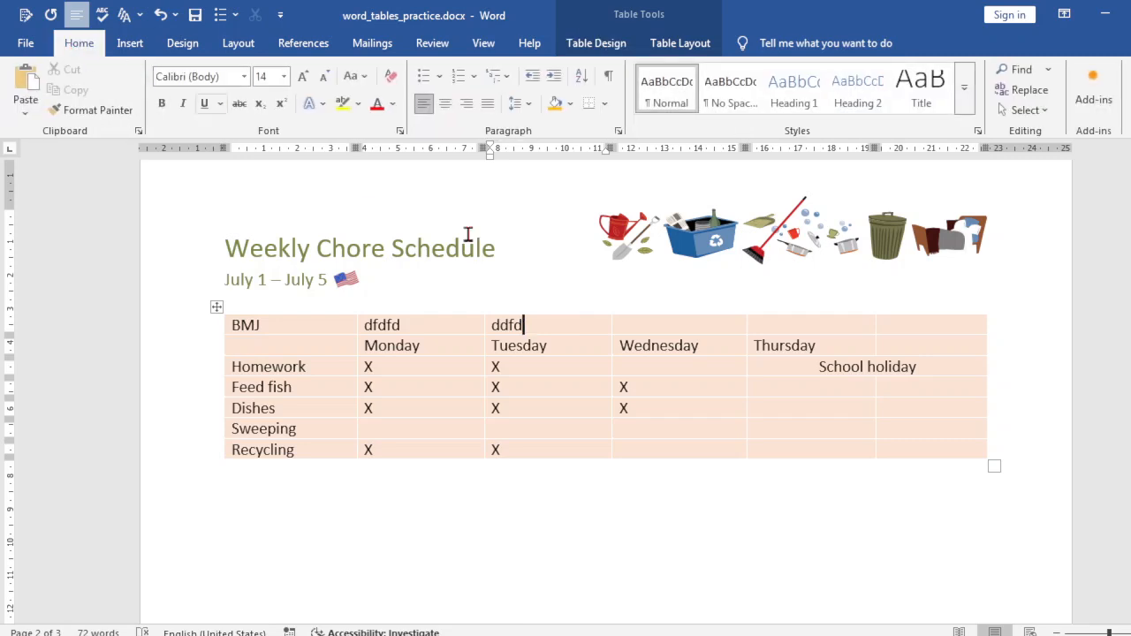
click(631, 326)
text(dfd)
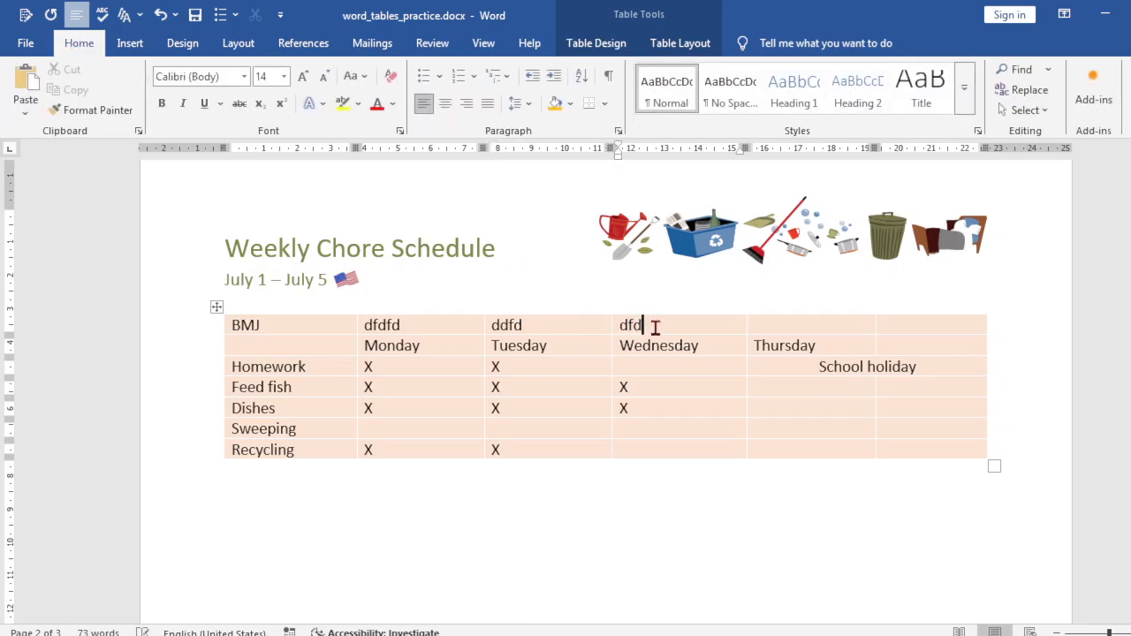
drag(574, 326, 381, 326)
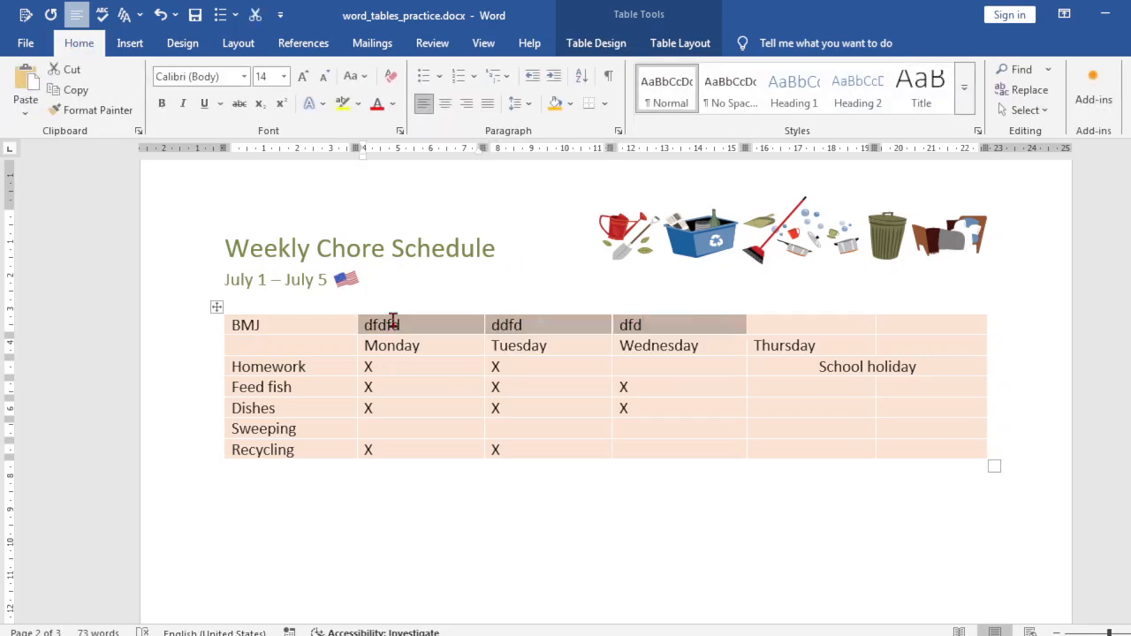
key(Delete)
click(557, 265)
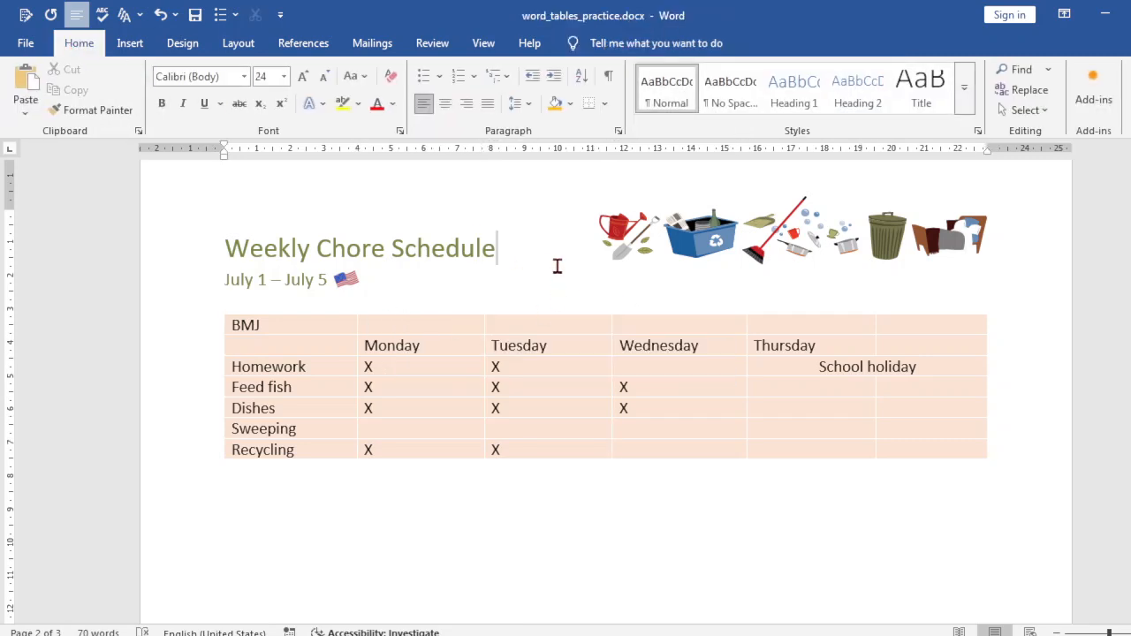
Step: Add more text beginning with D after BMJ in the first cell of the top row
click(330, 320)
text(D)
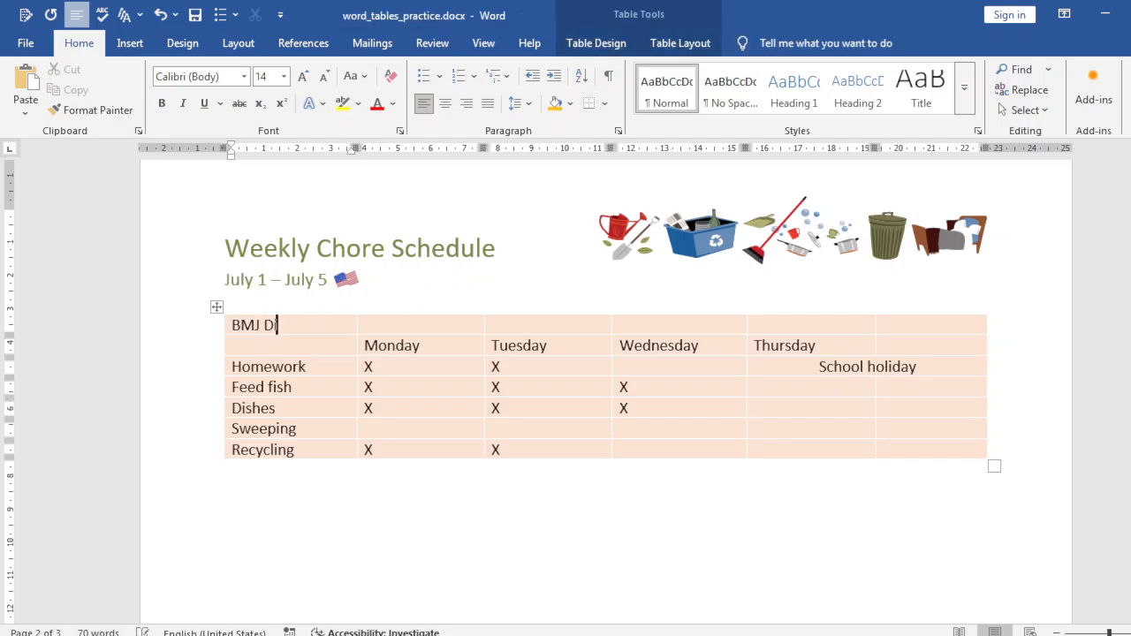
Step: Complete the top-left cell text as "BMJ Digital Education" and merge all cells of the table's first row into one
text(igital Education)
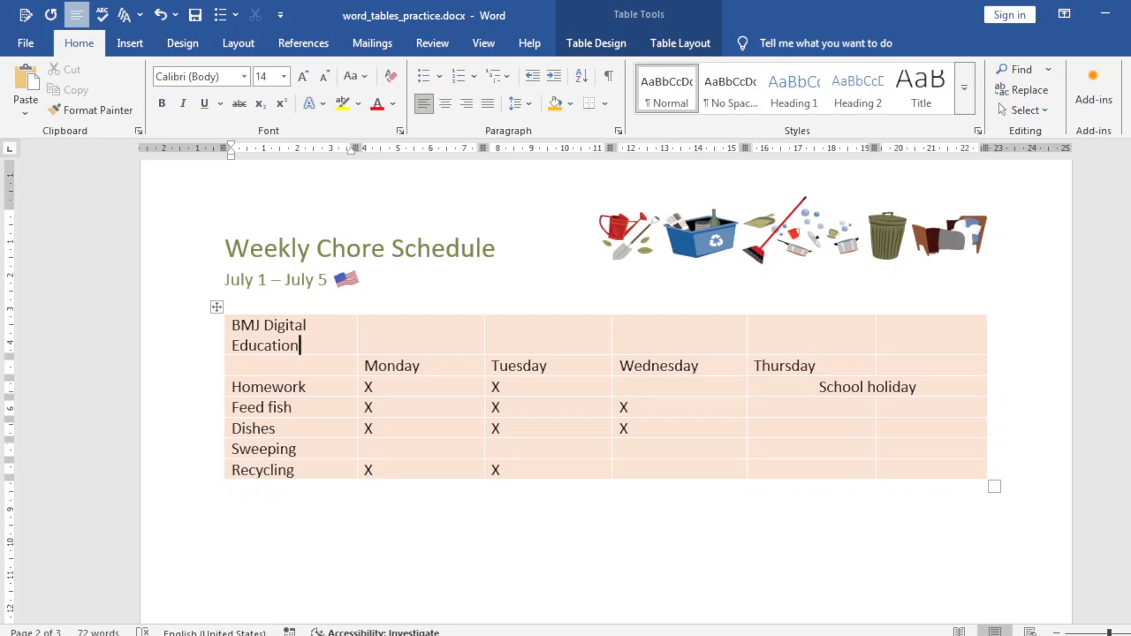
mouse_move(887, 326)
mouse_down()
mouse_move(769, 346)
mouse_move(570, 352)
mouse_move(321, 333)
mouse_up()
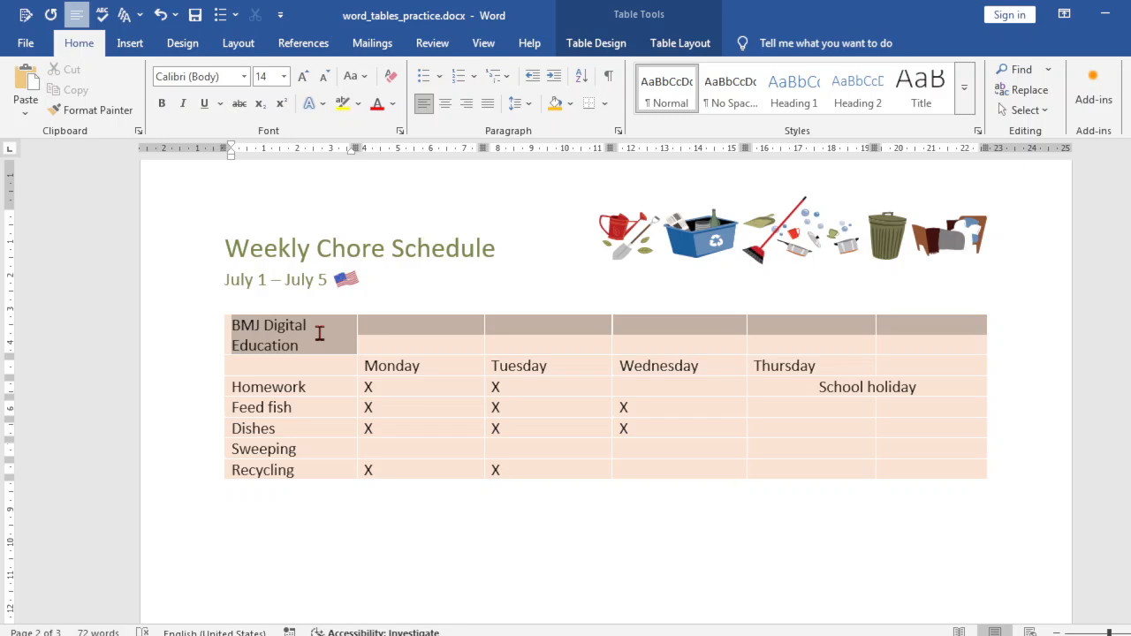
click(675, 51)
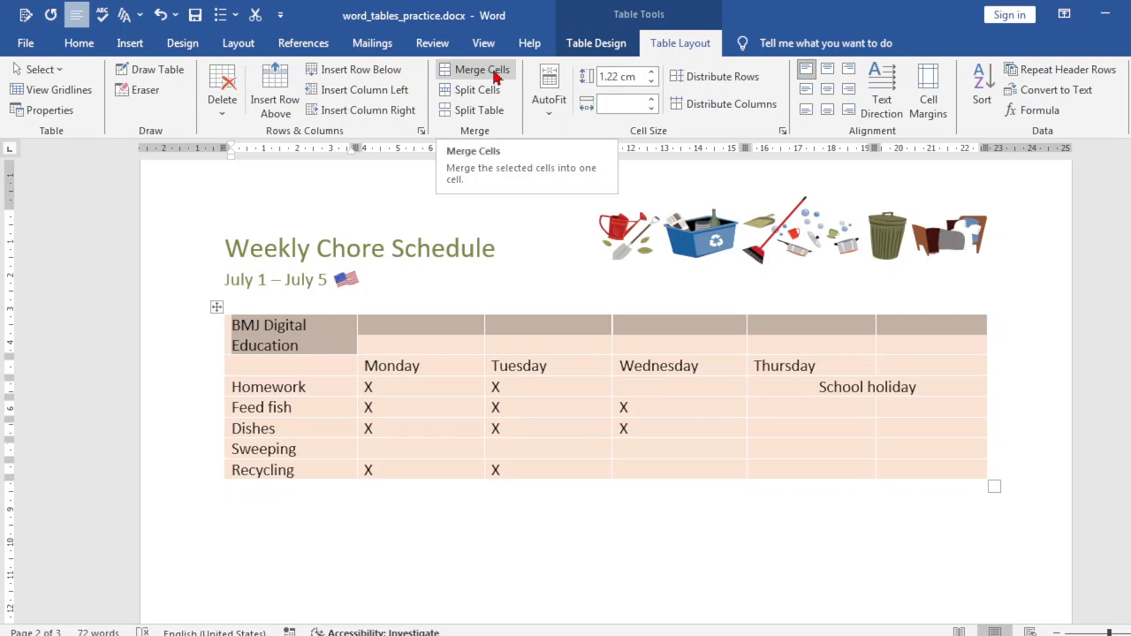
click(495, 77)
click(579, 622)
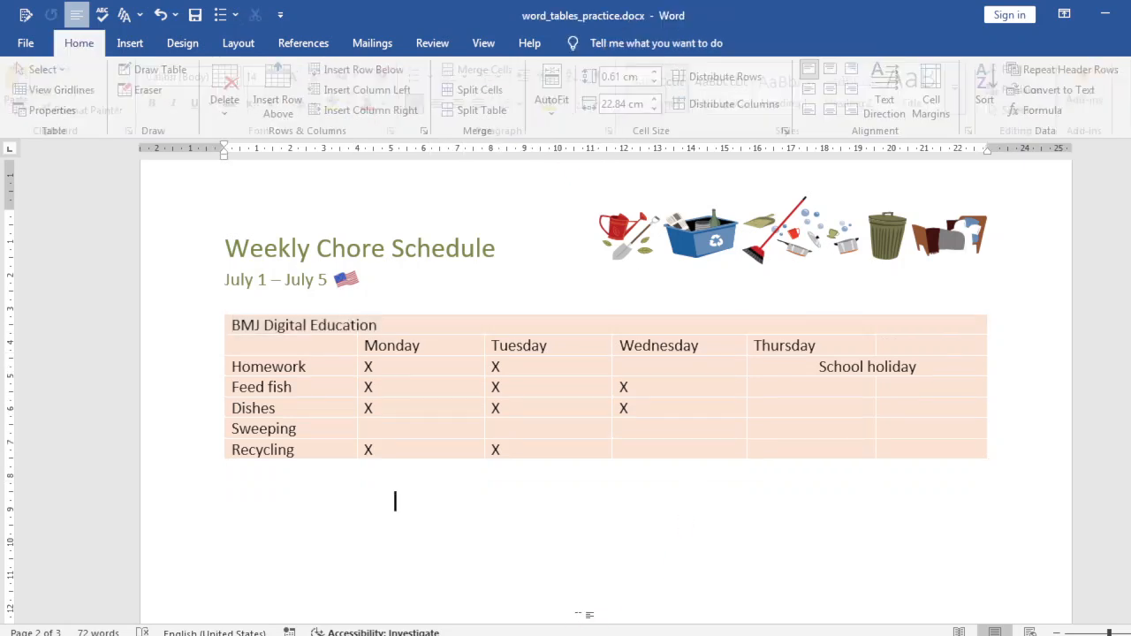
Step: Format the table heading "BMJ Digital Education" at font size 24, centered, bold and italic
drag(410, 326, 229, 325)
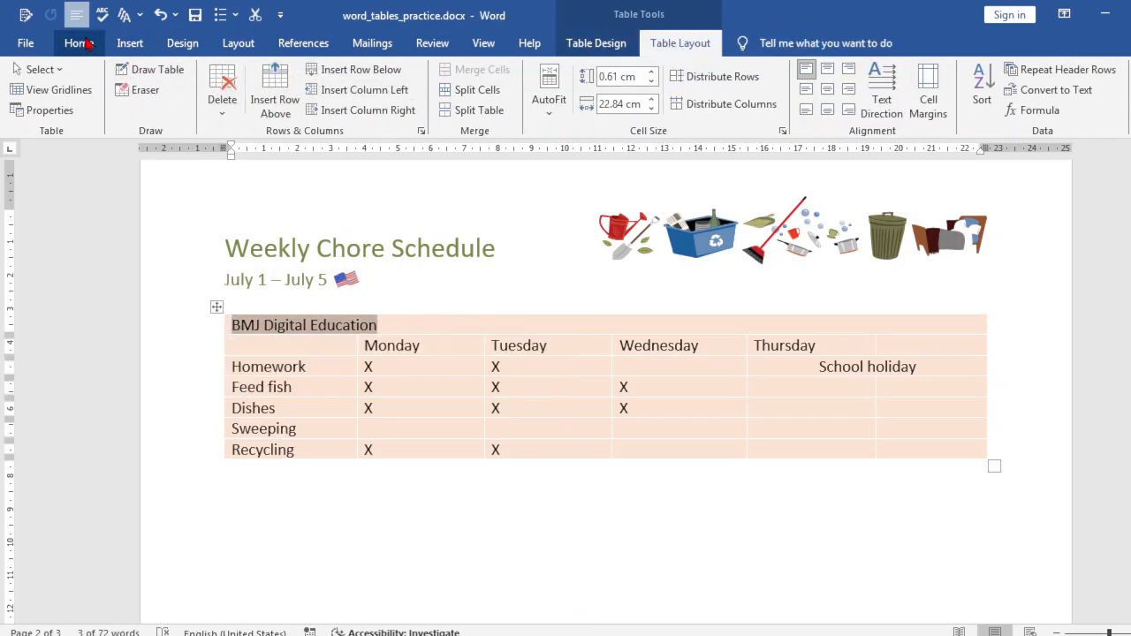
click(85, 43)
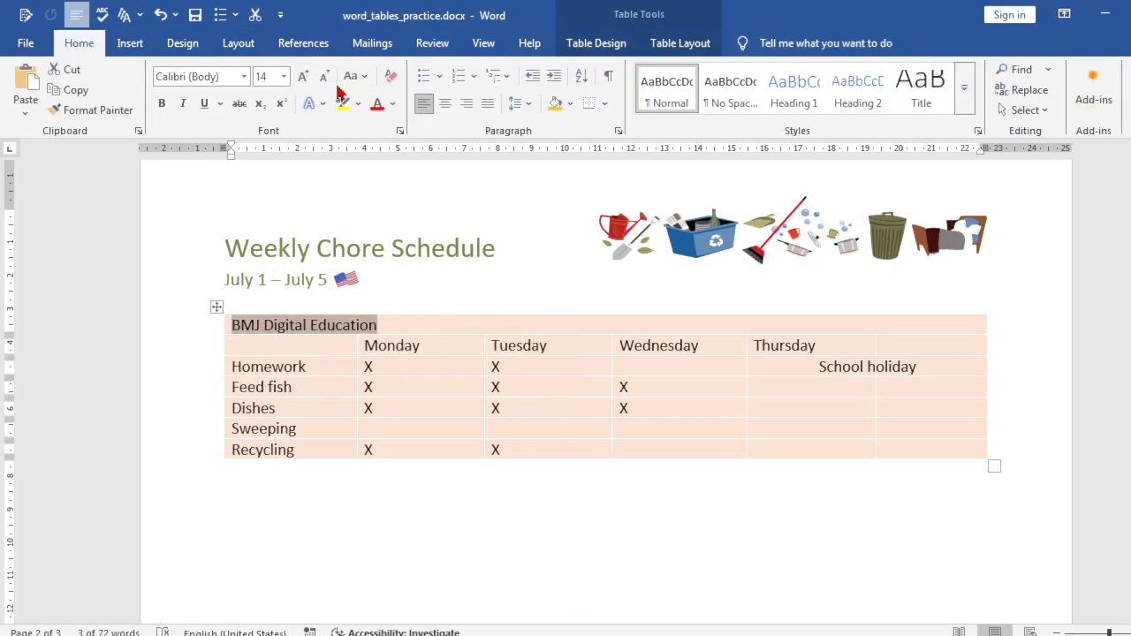
click(304, 77)
click(303, 77)
click(303, 77)
click(303, 77)
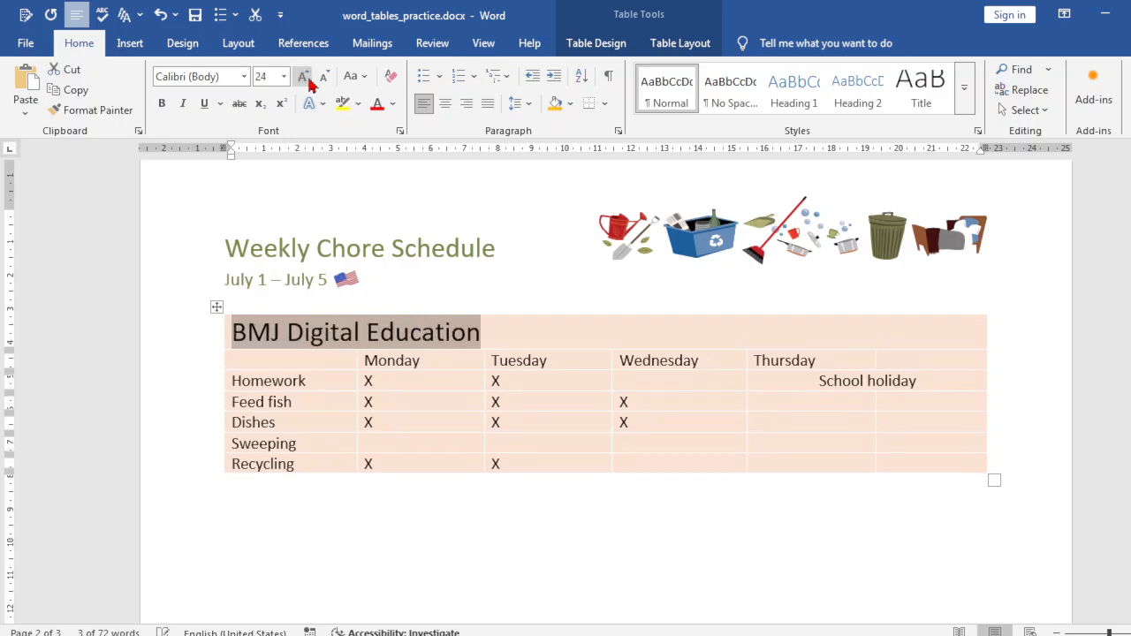
click(446, 103)
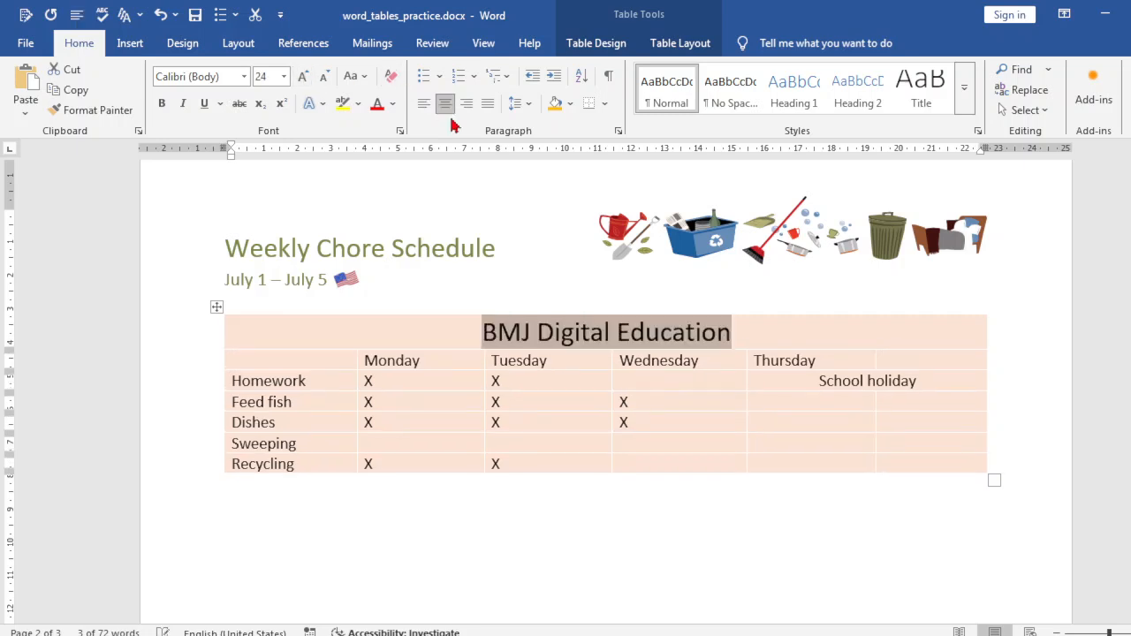
click(162, 104)
click(183, 103)
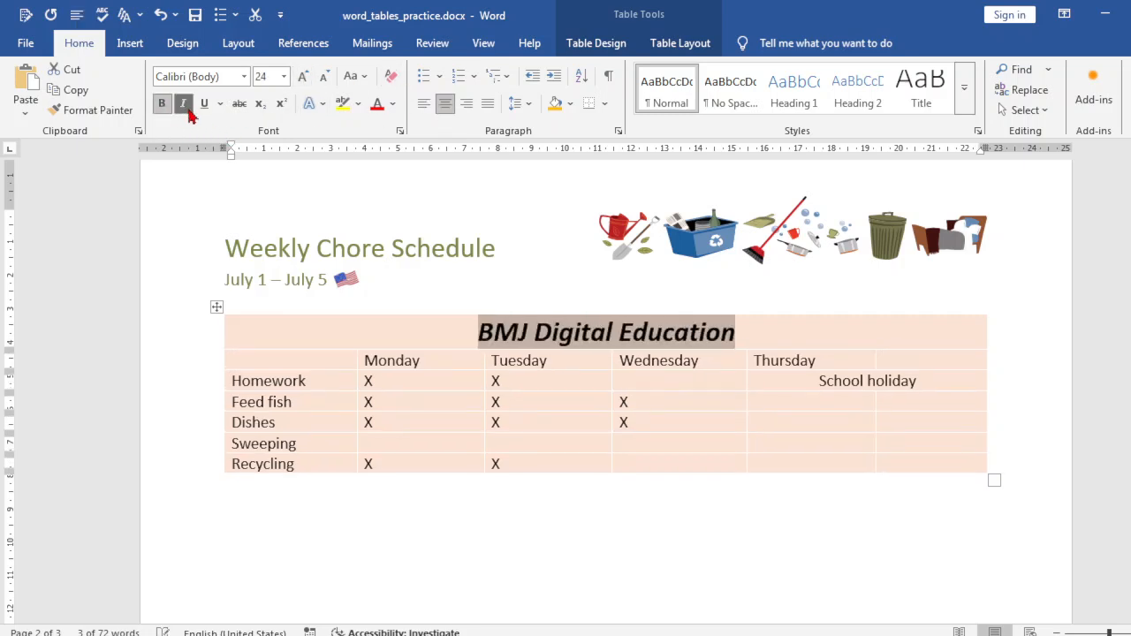
click(381, 179)
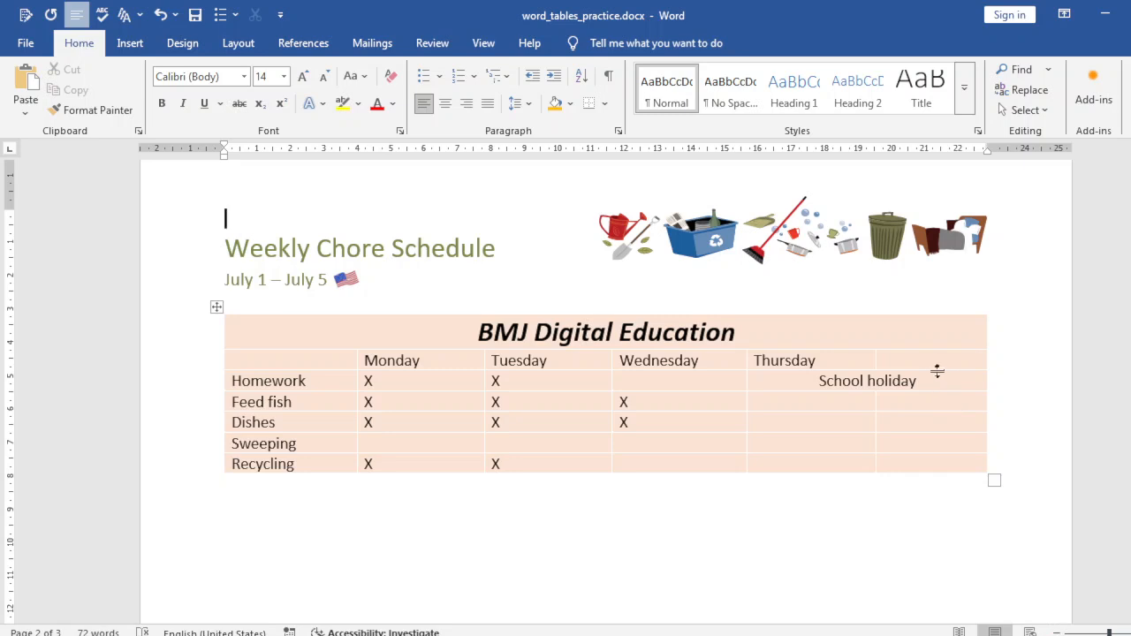
Step: Merge the Feed fish row's cells from Wednesday through the last column and center the X in the merged cell
drag(884, 397, 657, 404)
click(680, 42)
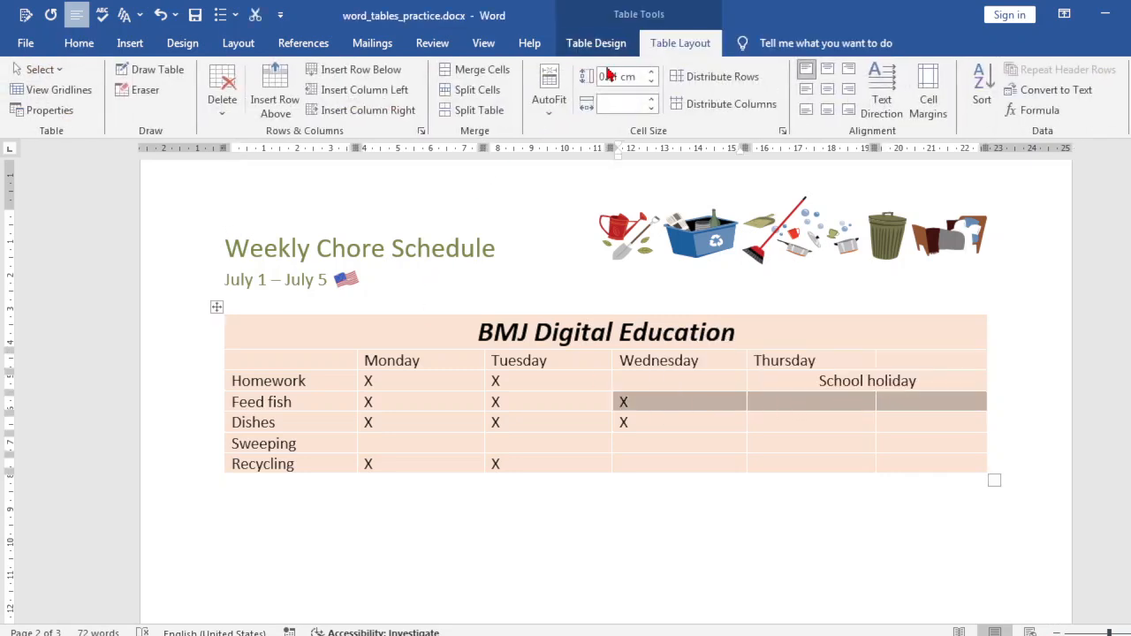
click(510, 75)
click(831, 480)
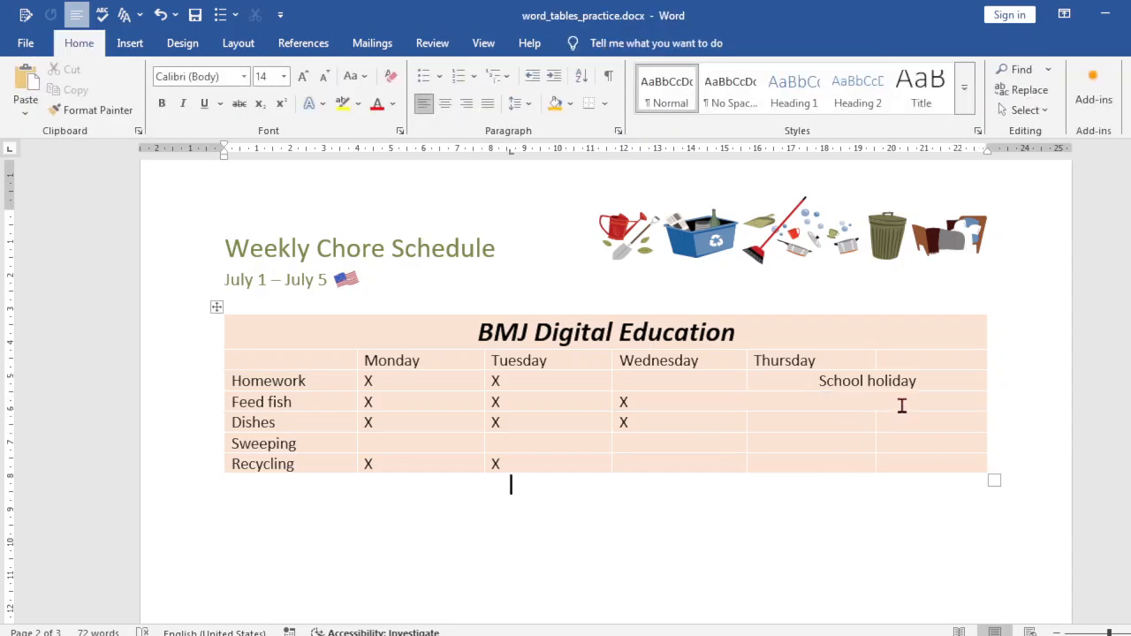
click(902, 402)
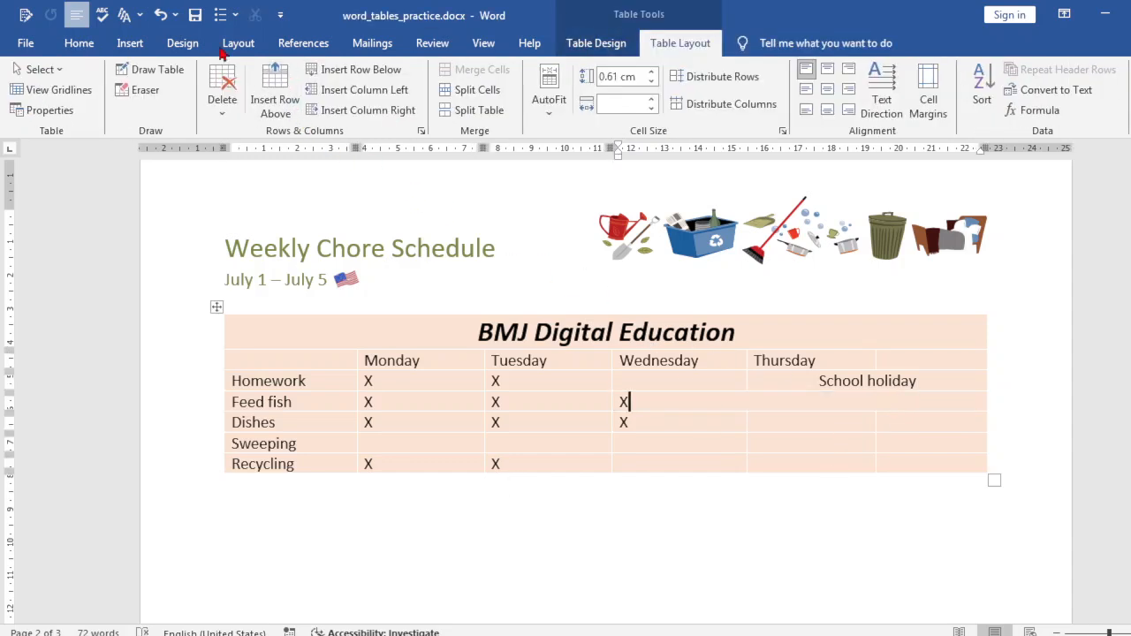
click(89, 44)
click(445, 104)
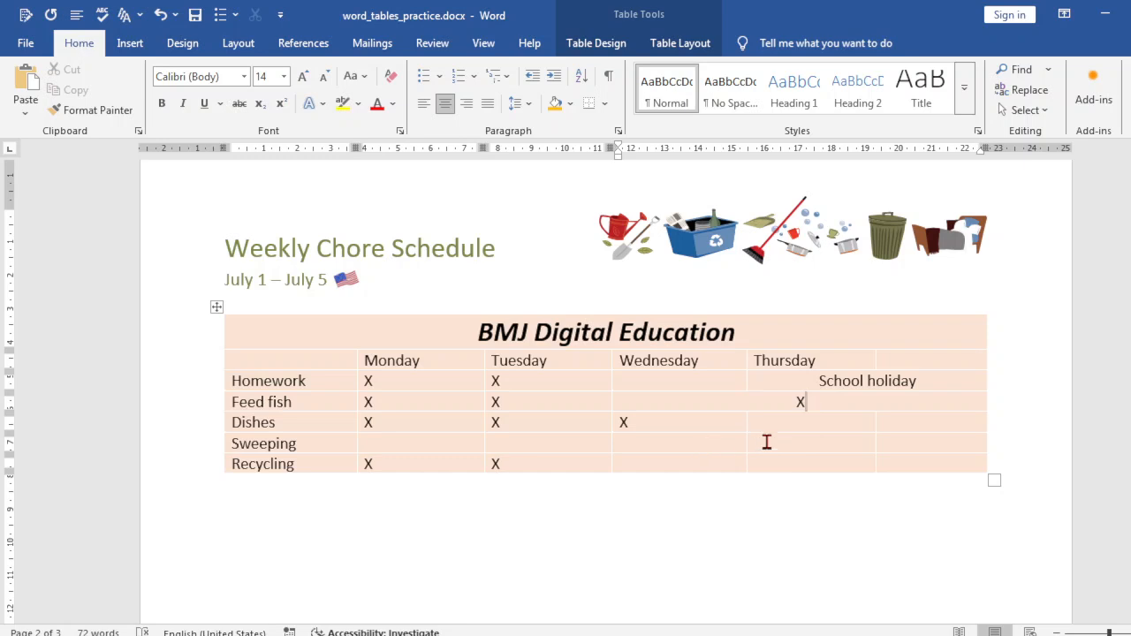
Step: Merge the Thursday header cell with the empty header cell beside it
drag(907, 364, 847, 360)
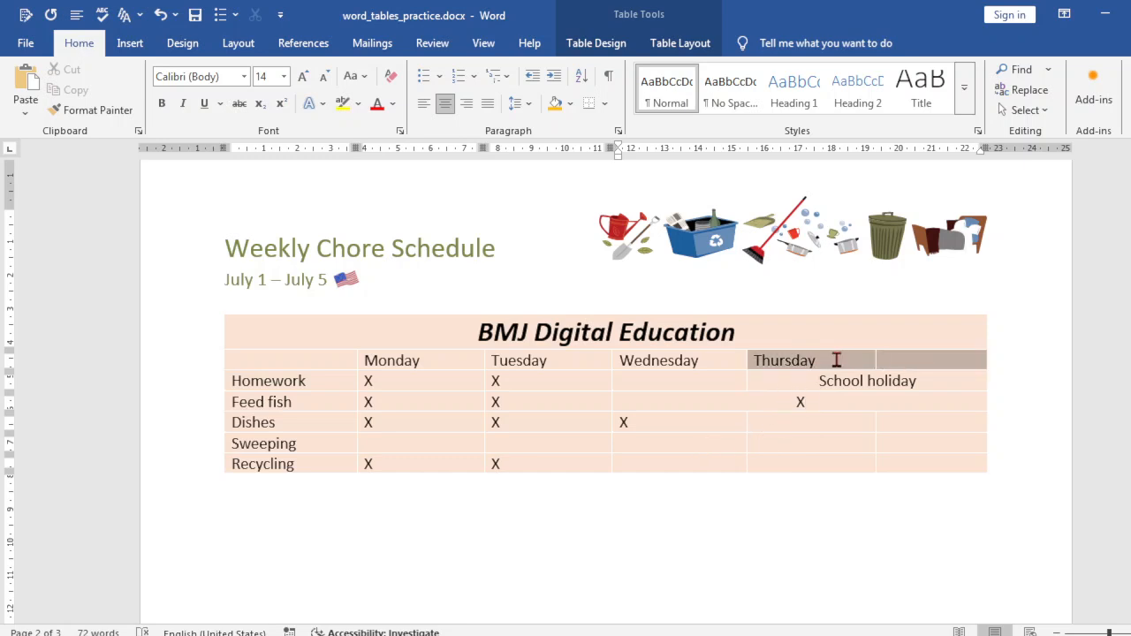
click(689, 46)
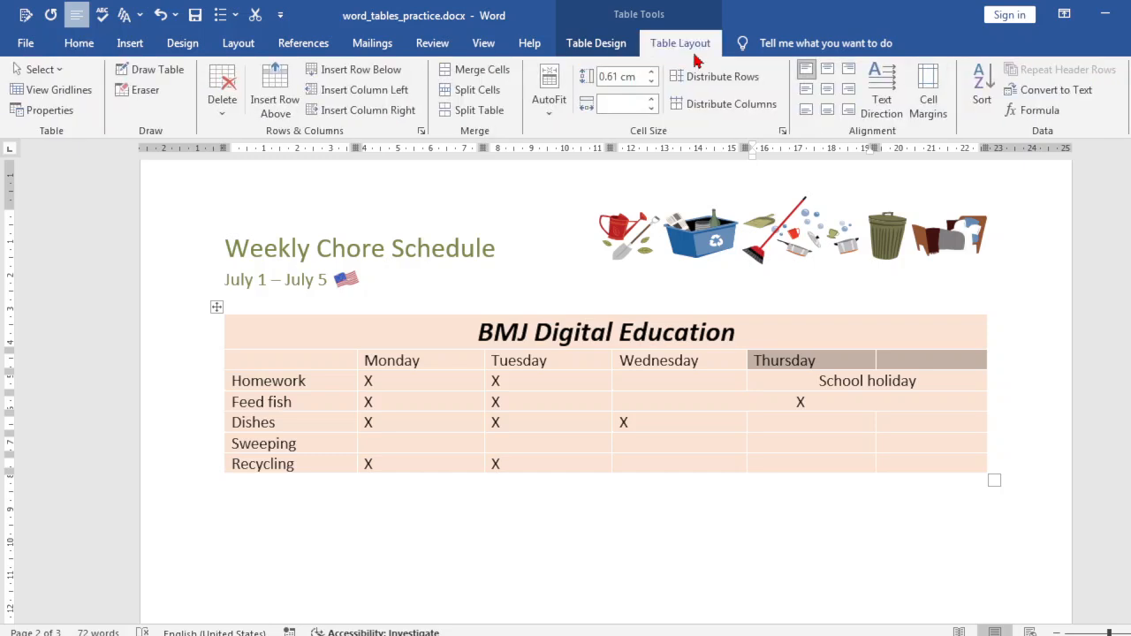
click(482, 70)
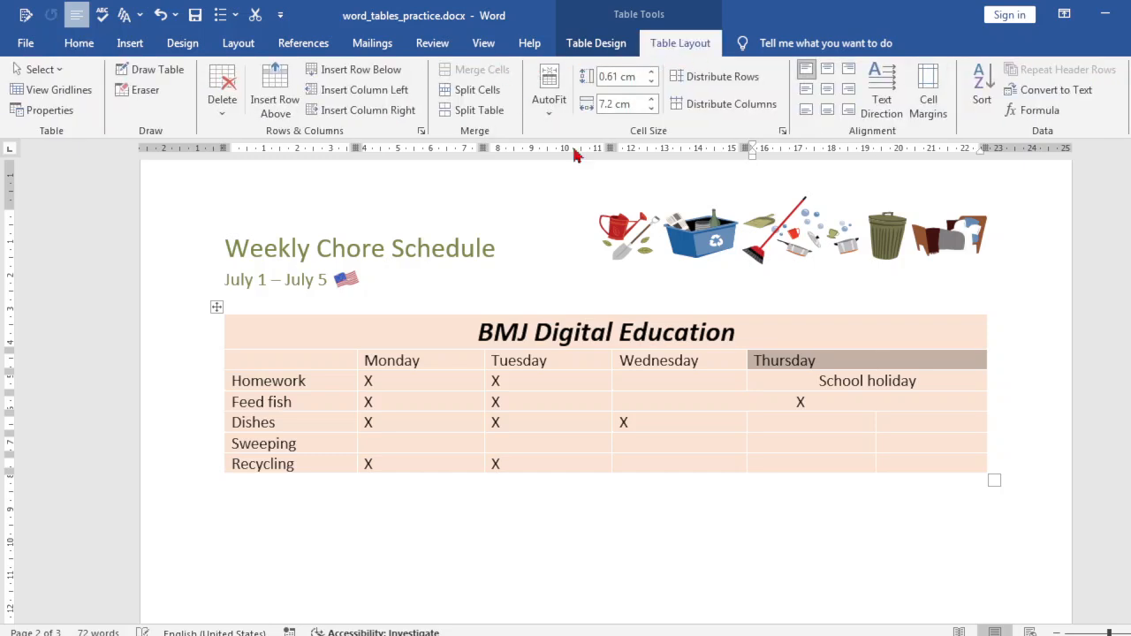
click(814, 519)
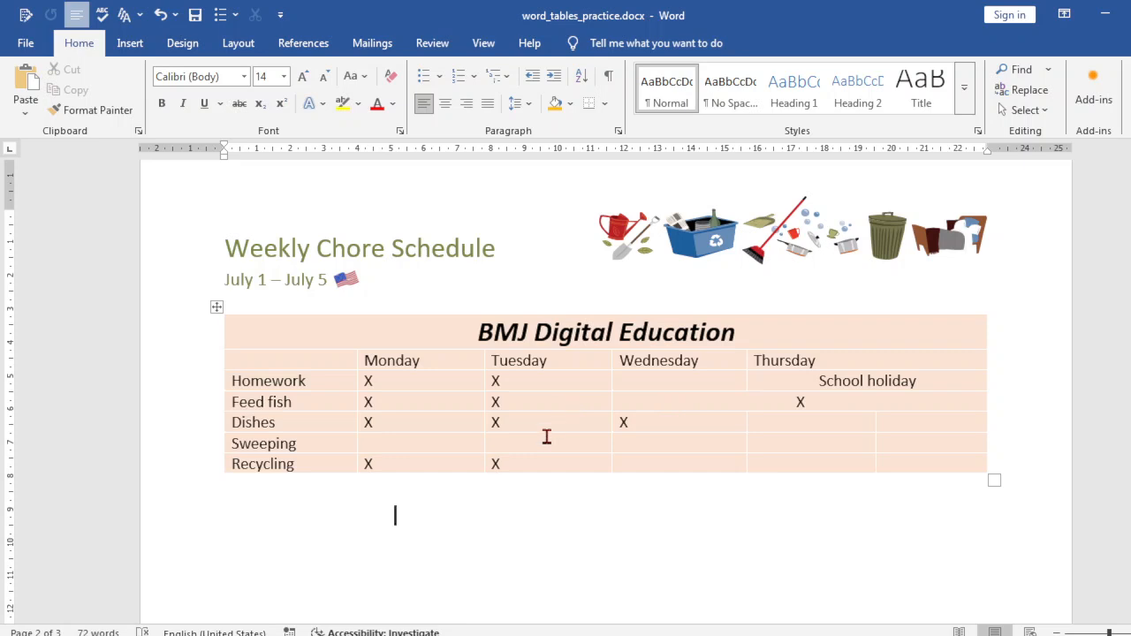
Step: Merge the Tuesday cells of the Dishes and Sweeping rows vertically and center the X horizontally
drag(538, 445, 528, 422)
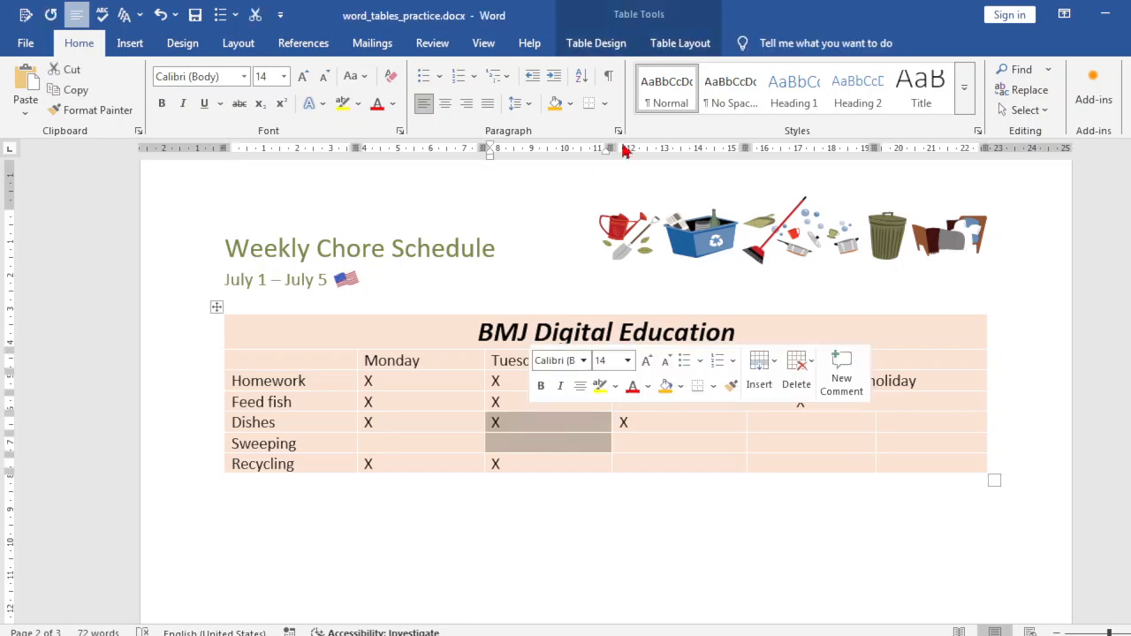
click(679, 42)
click(482, 69)
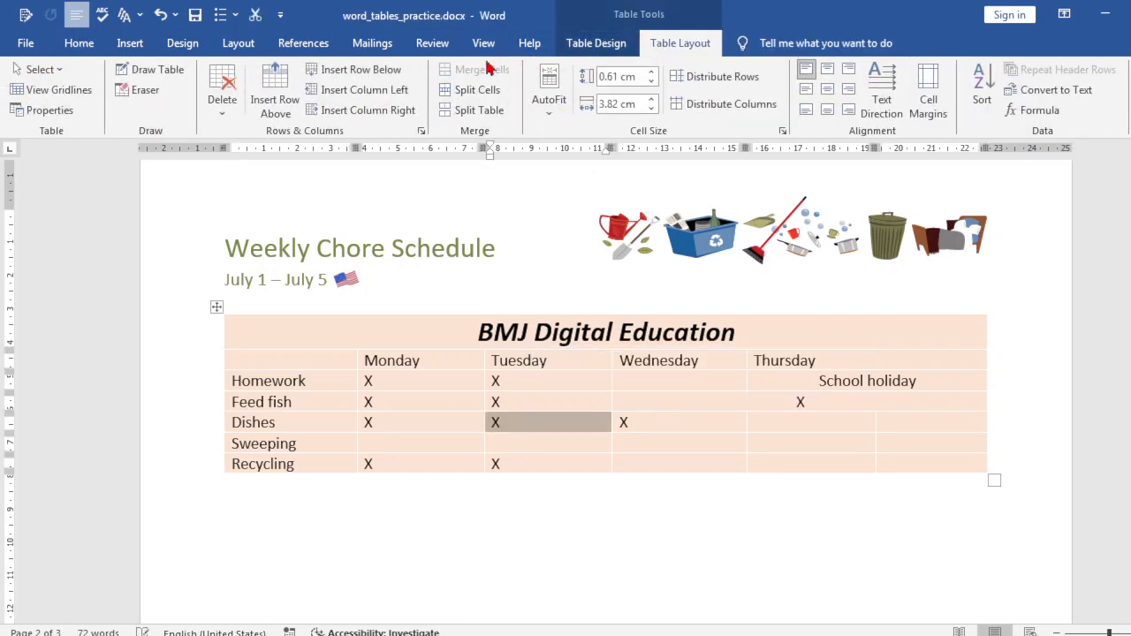
click(616, 482)
drag(577, 436, 563, 404)
click(546, 433)
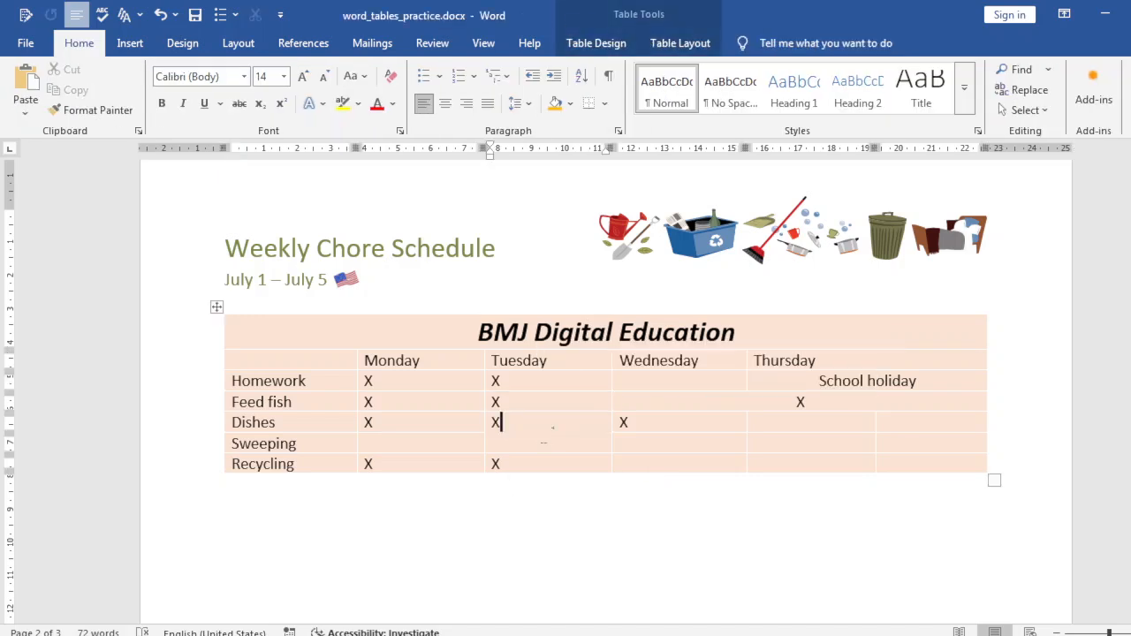
click(446, 108)
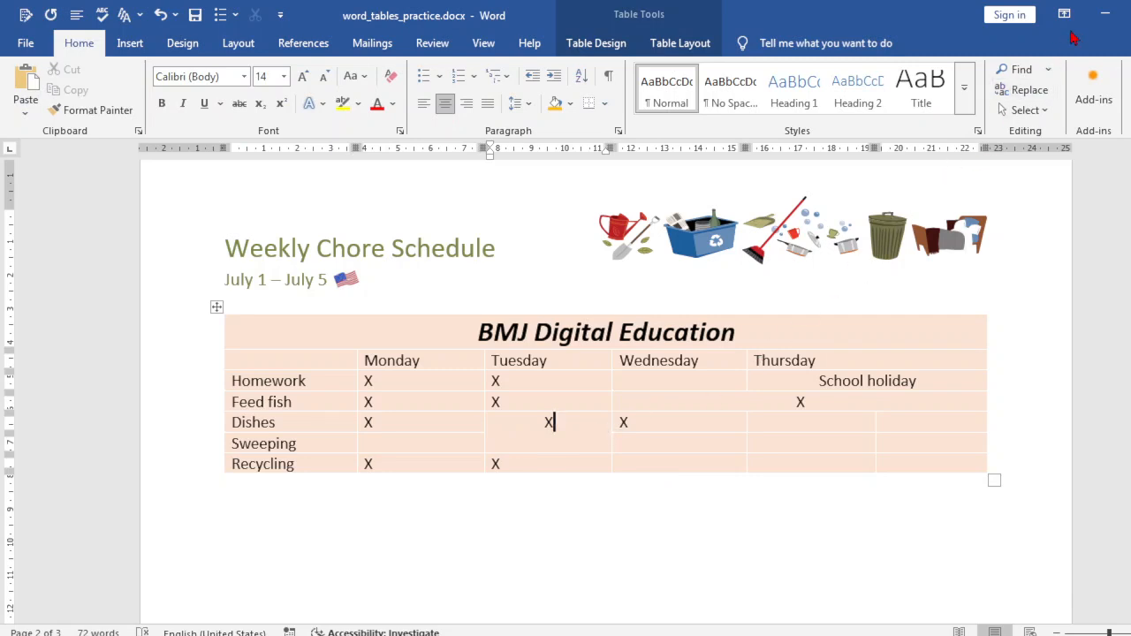
Step: Switch to the GCFGlobal Word Tables tutorial in the browser and read its notes on rows and columns, cell size and cell text alignment
click(1096, 19)
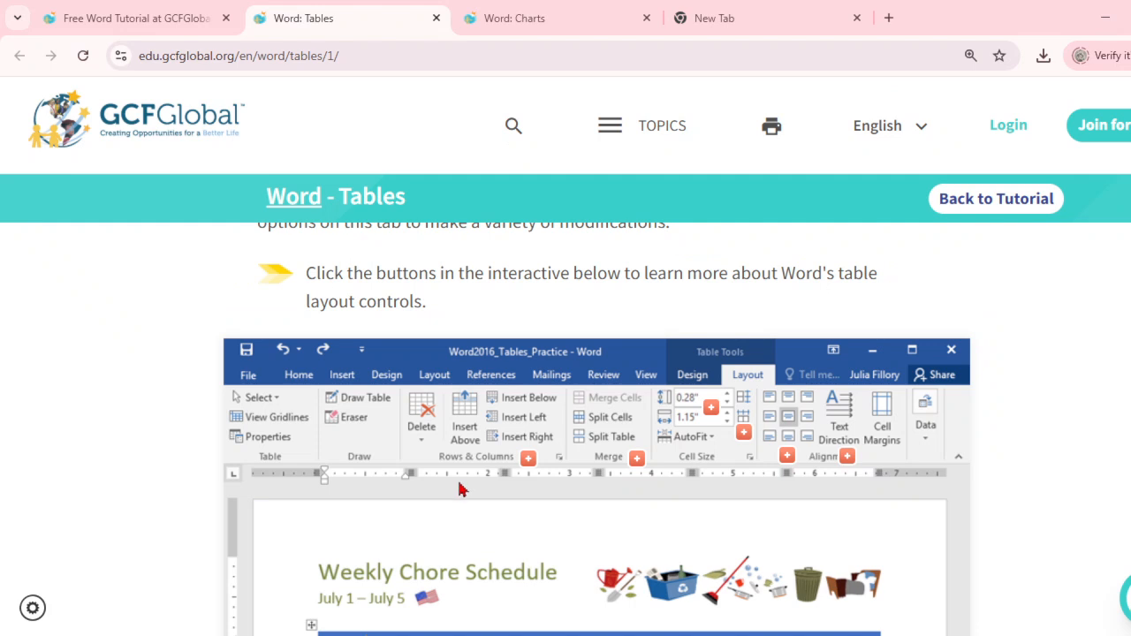
click(528, 459)
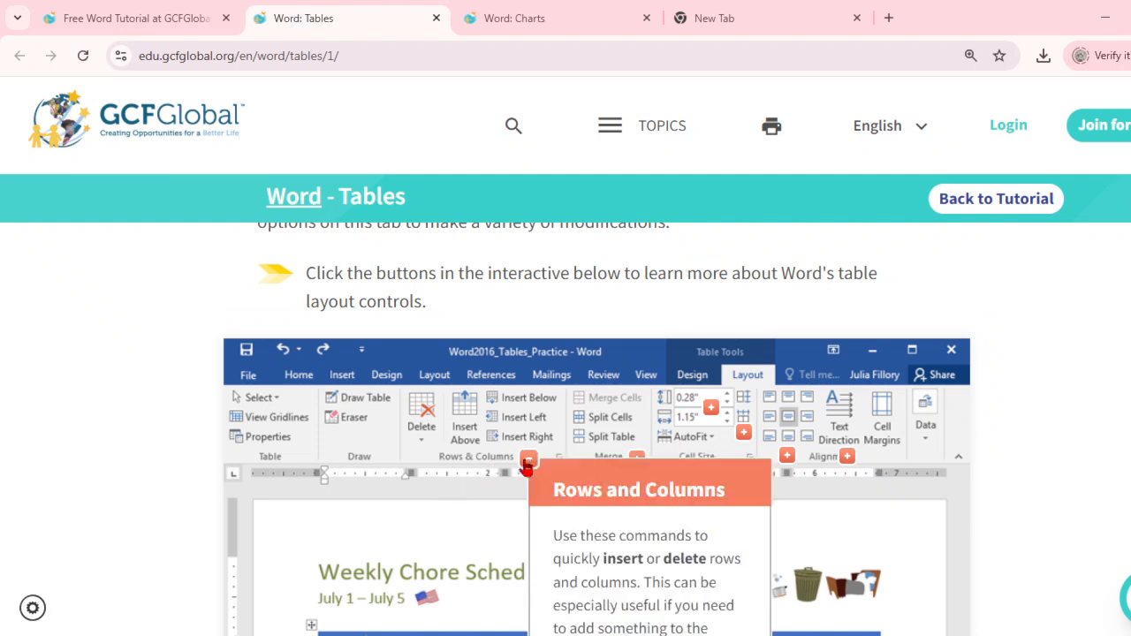
scroll(526, 465, down, 2)
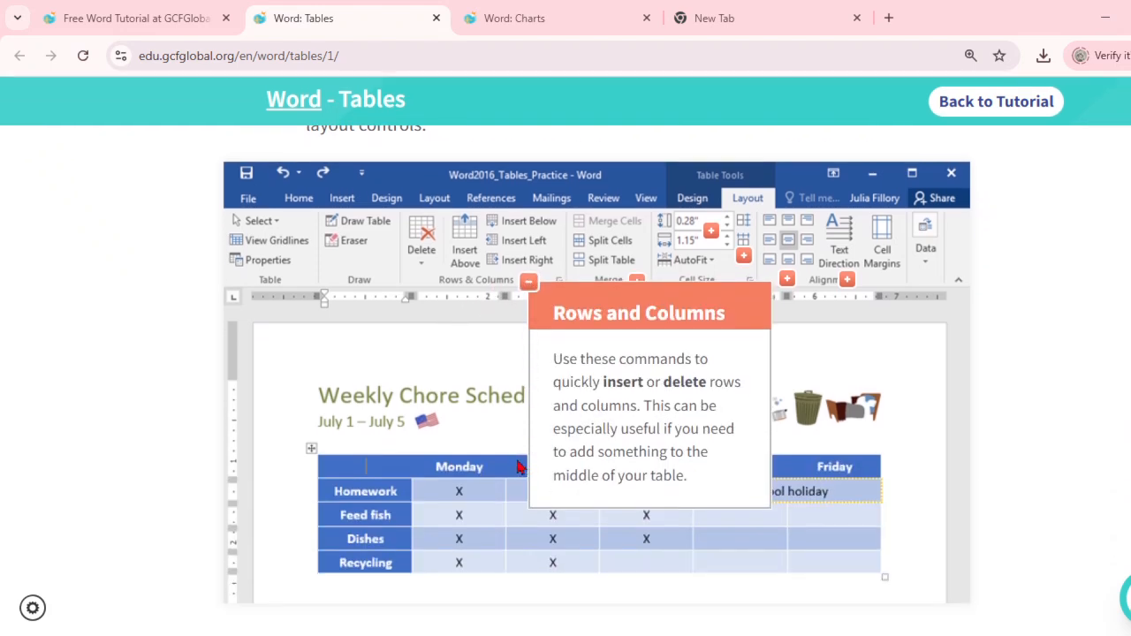
click(527, 282)
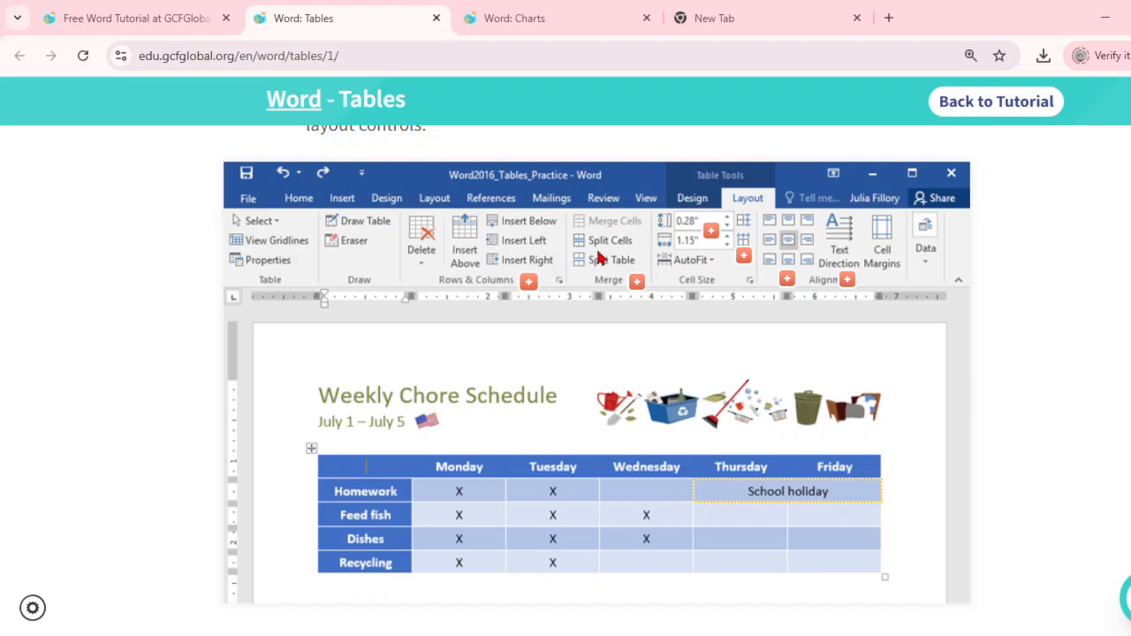
click(715, 235)
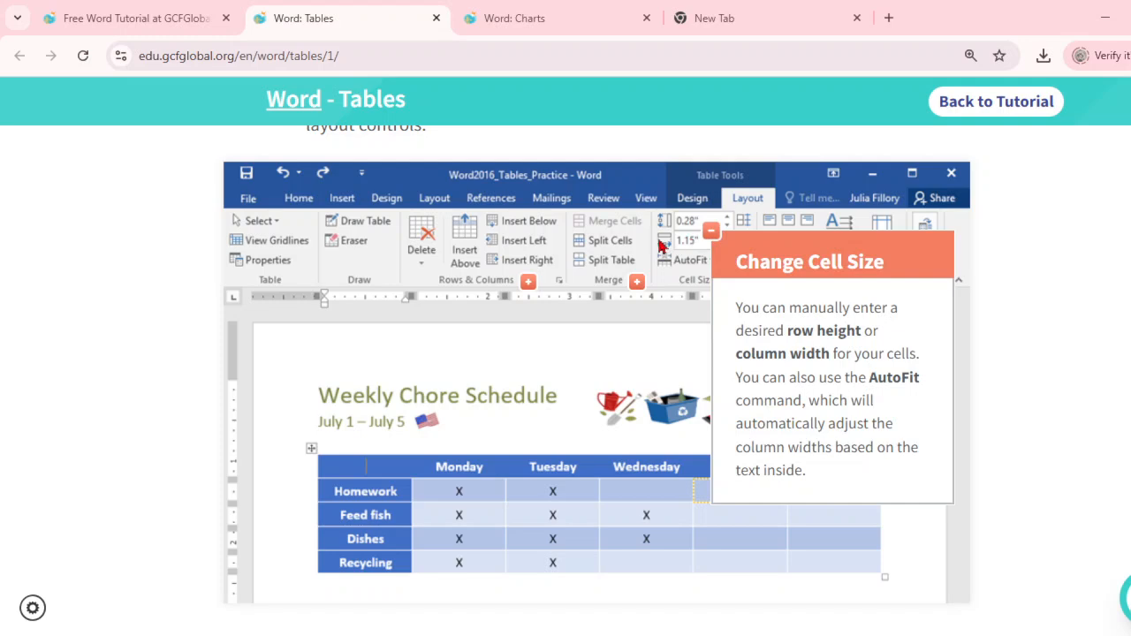
click(710, 232)
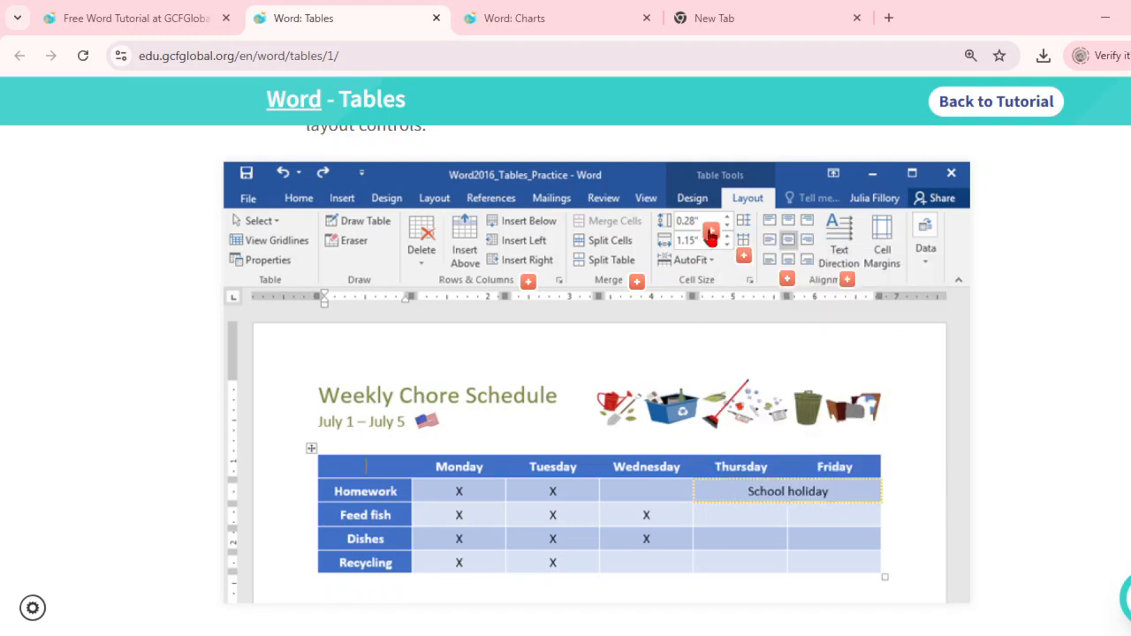
click(786, 280)
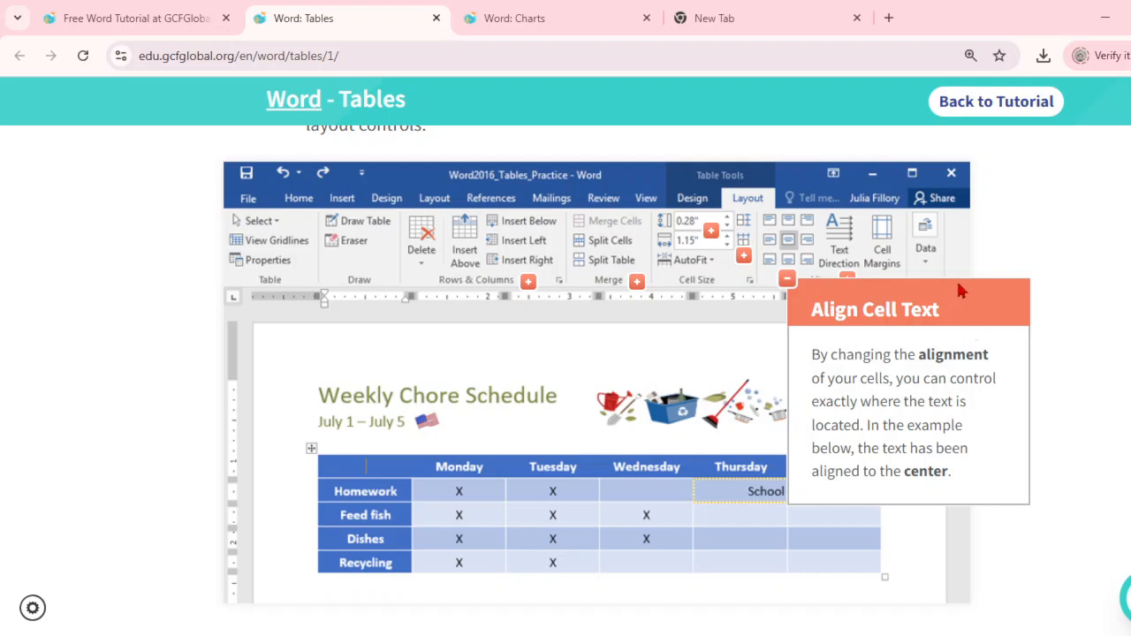
click(787, 280)
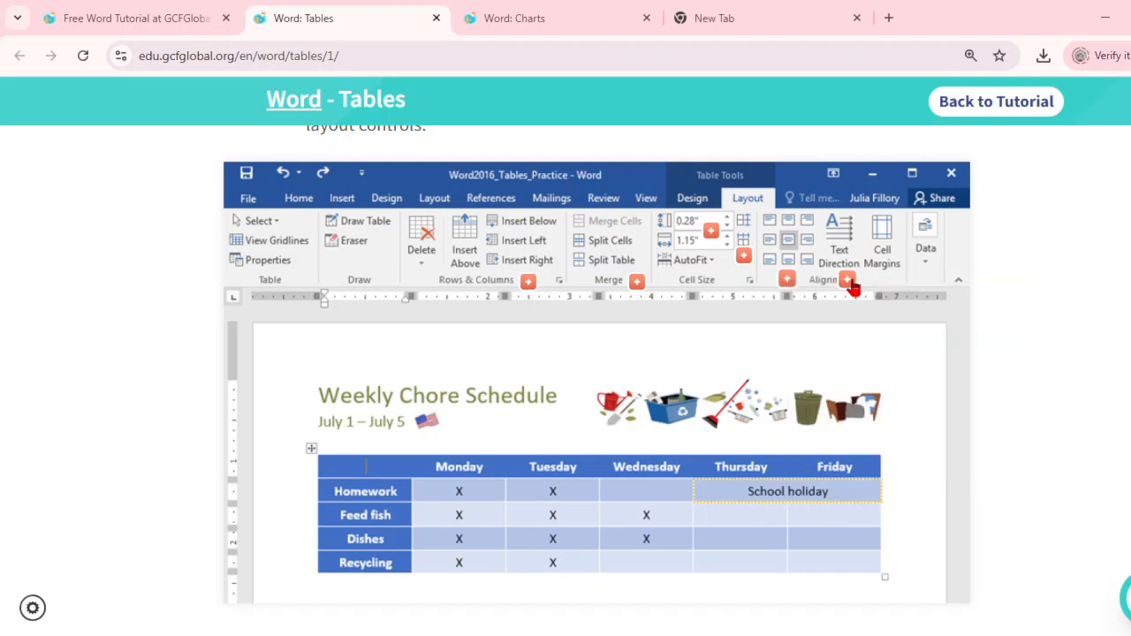
click(848, 281)
click(844, 283)
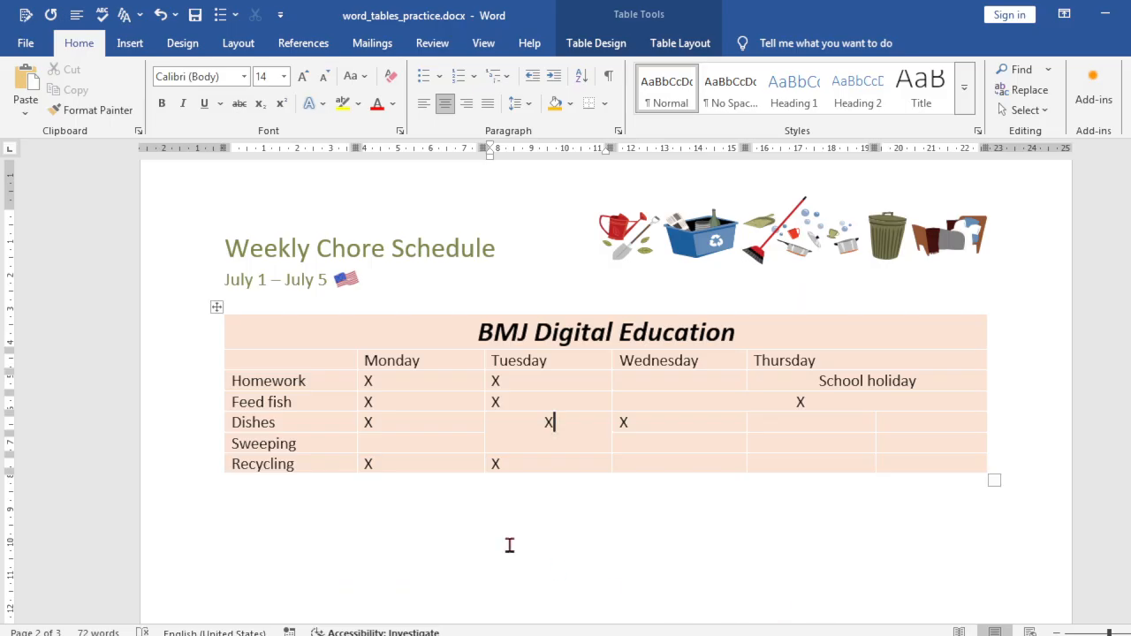
Step: Back in the Word document, insert a new column to the left of the chore names, and place the cursor in its Recycling-row cell
right_click(322, 384)
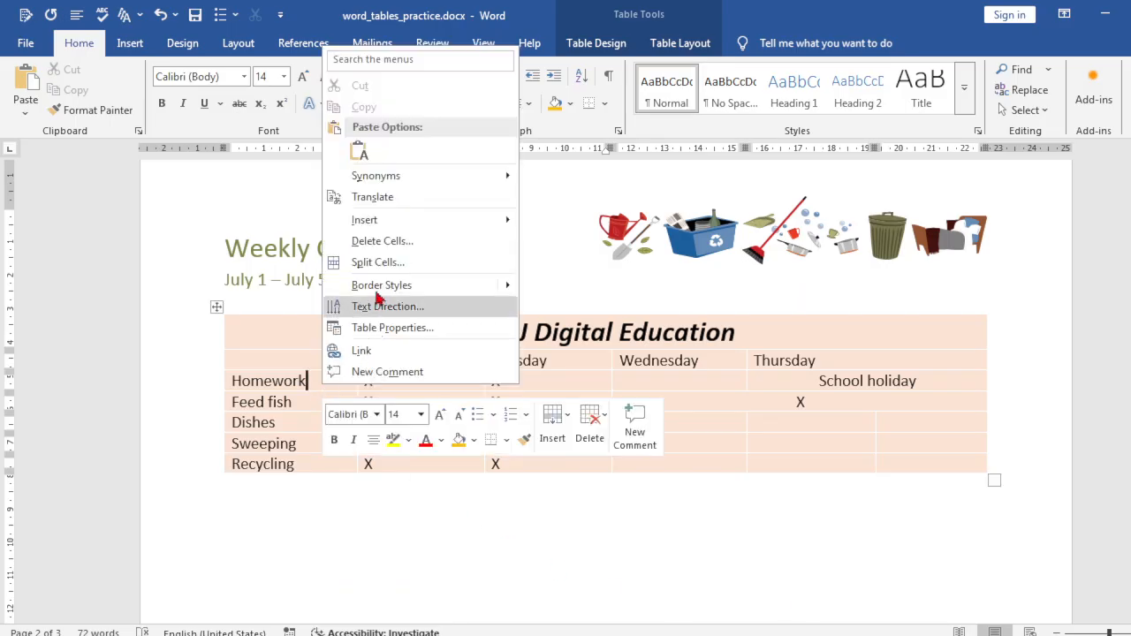
mouse_move(379, 228)
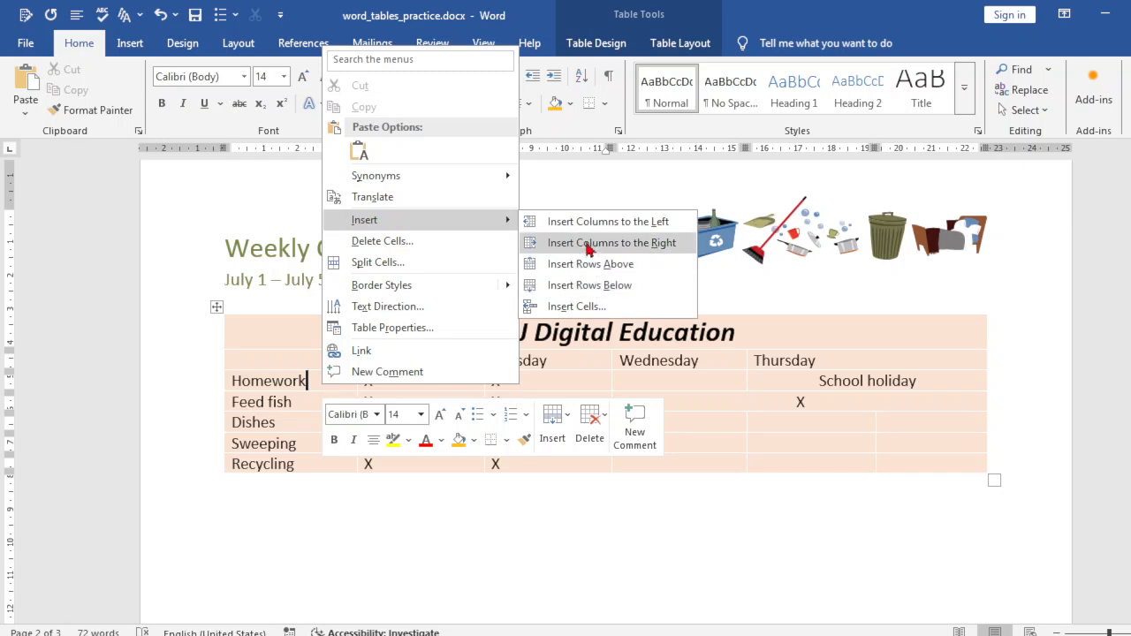
click(552, 222)
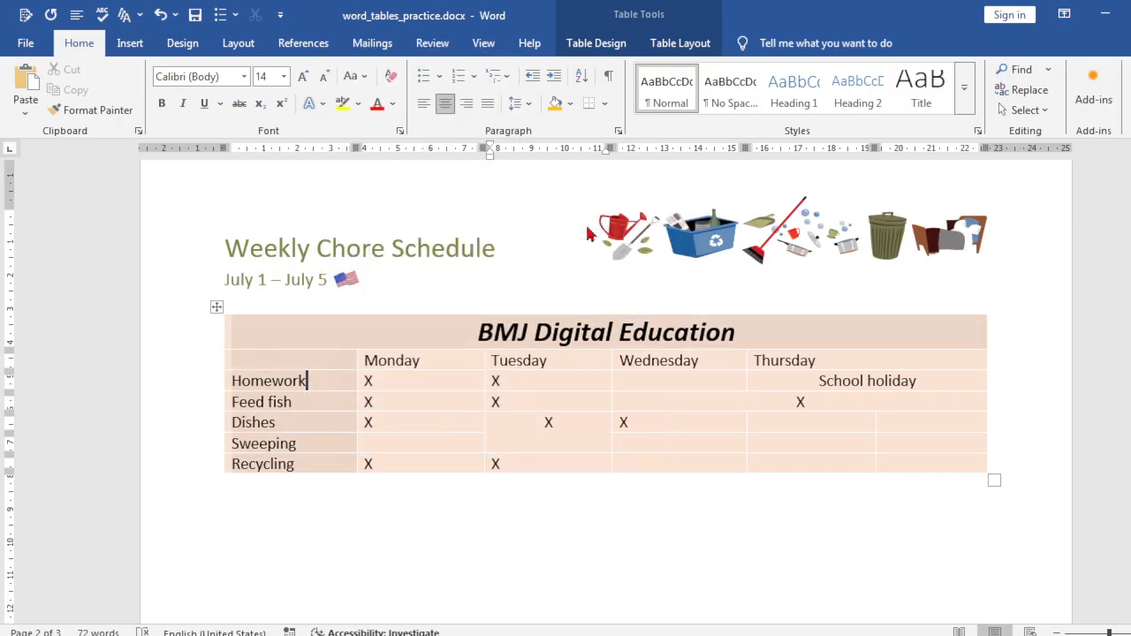
click(265, 469)
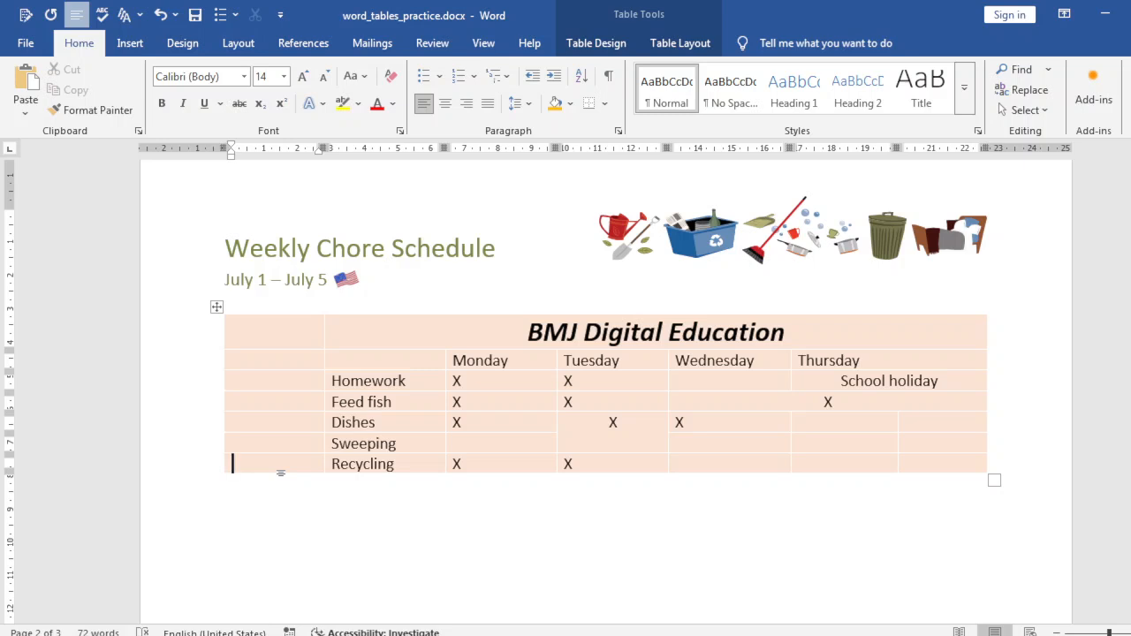
key(shift+F10)
key(s)
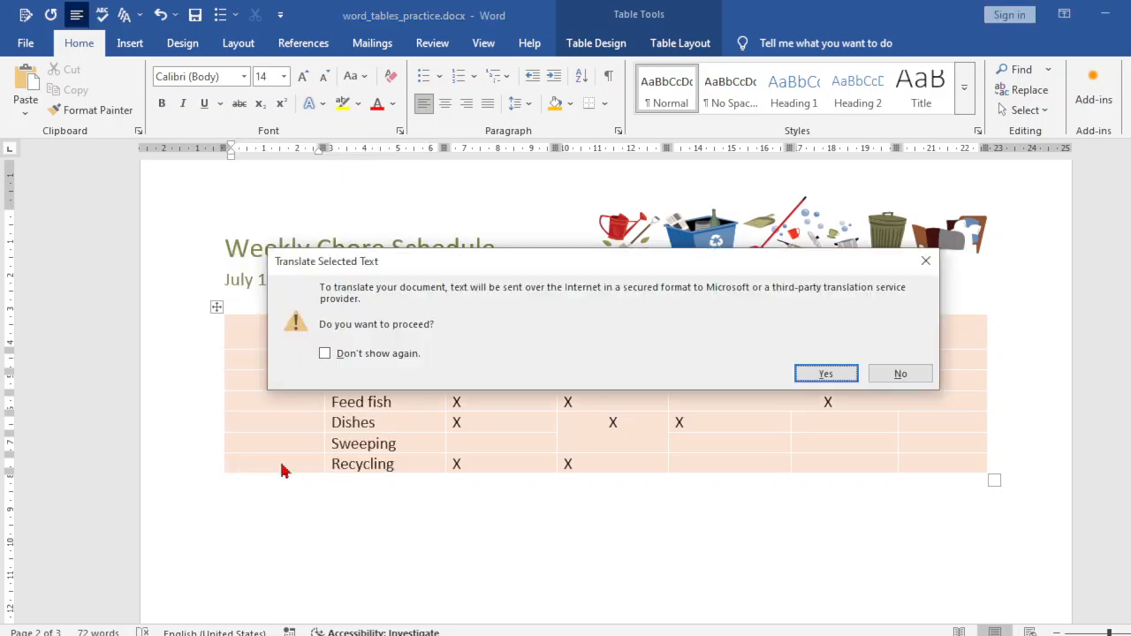
click(926, 261)
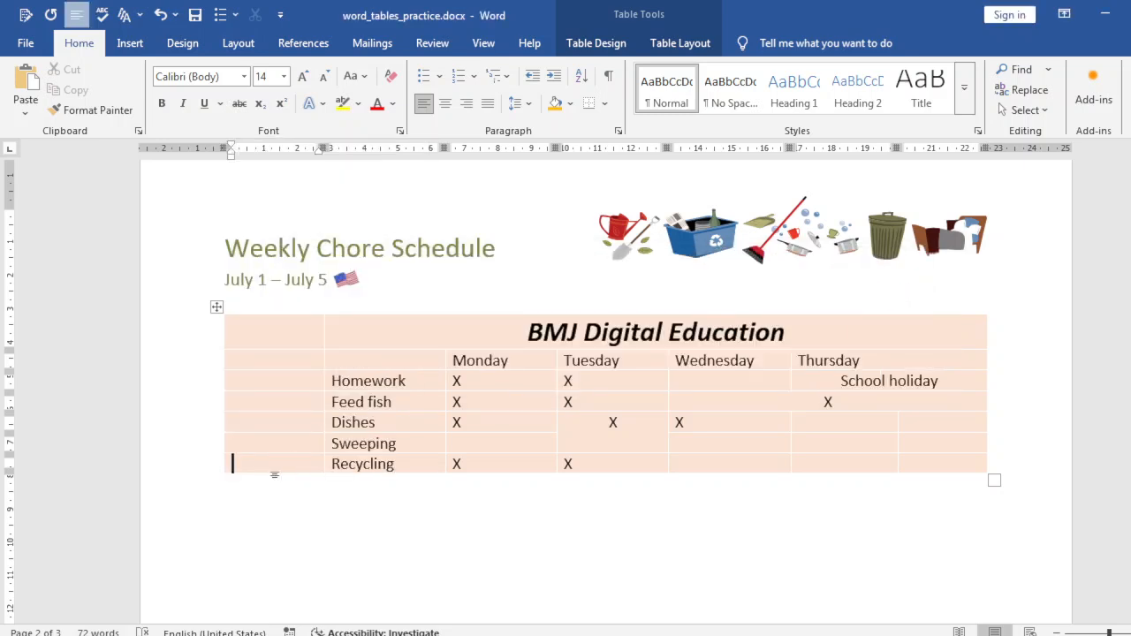
Step: Enter Sunday in the first column's cell of the Recycling row and color the text red
text(undat)
key(BackSpace)
text(y)
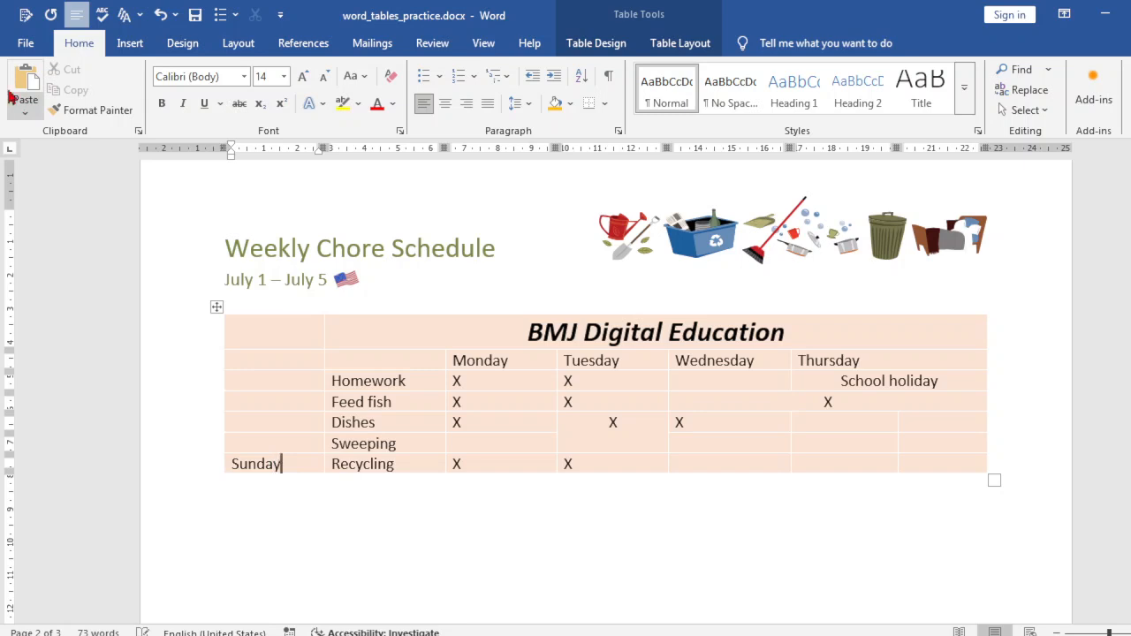
drag(304, 470, 232, 462)
click(378, 104)
Step: Merge all cells of the table's first column into one cell containing Sunday
drag(286, 464, 263, 335)
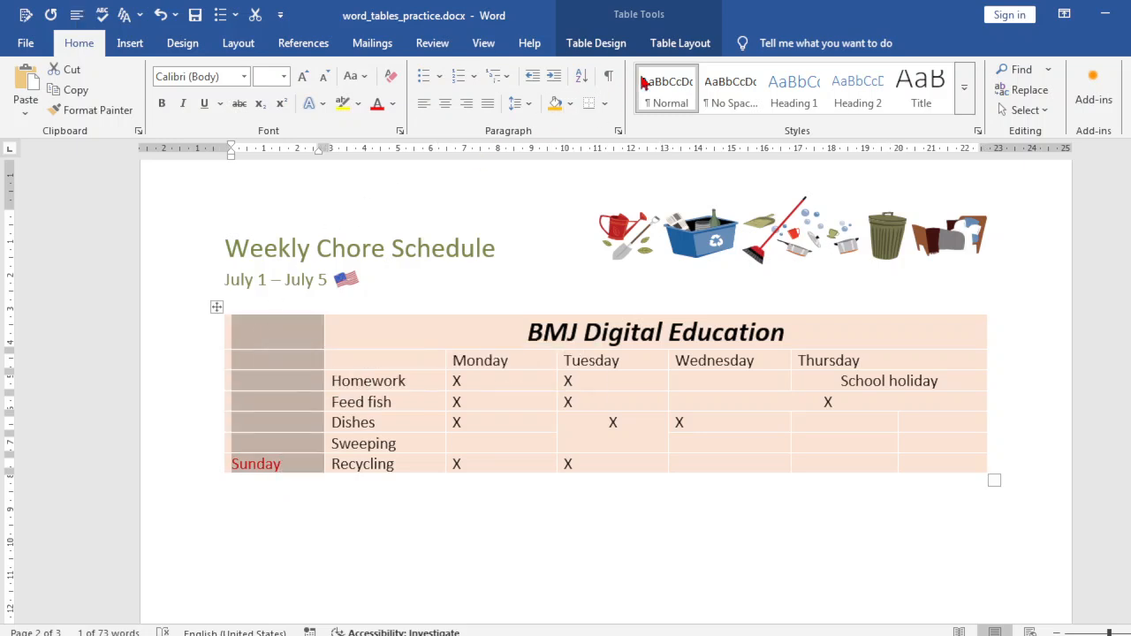
click(674, 44)
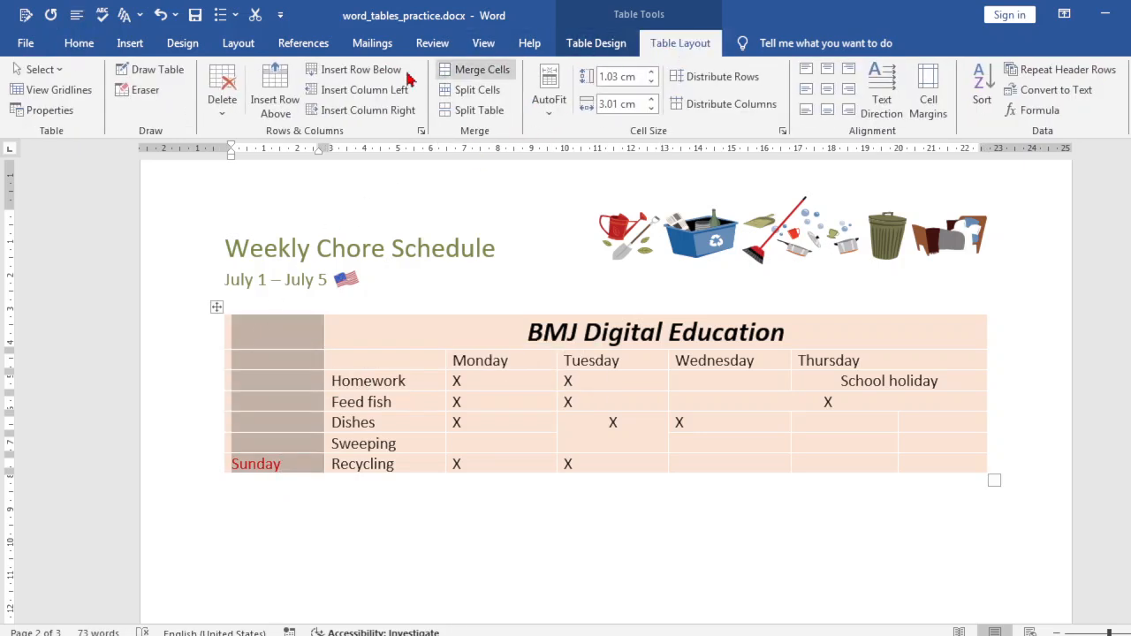
click(451, 72)
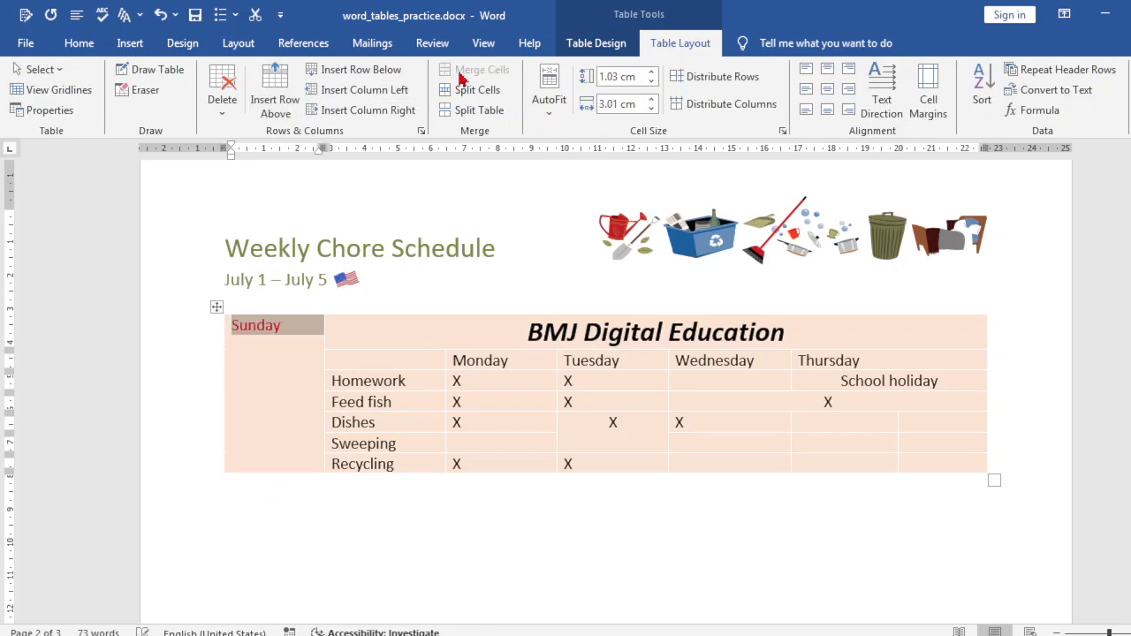
click(395, 522)
Step: Rotate the Sunday text to read vertically downward and center it both ways within the merged cell
drag(283, 326, 229, 325)
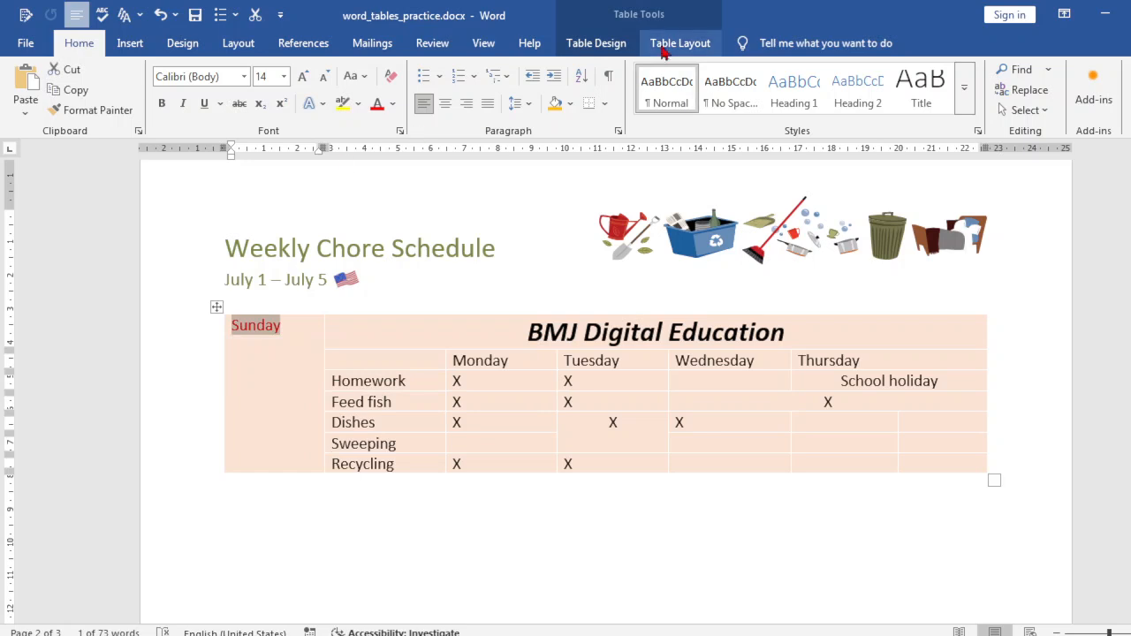
click(667, 51)
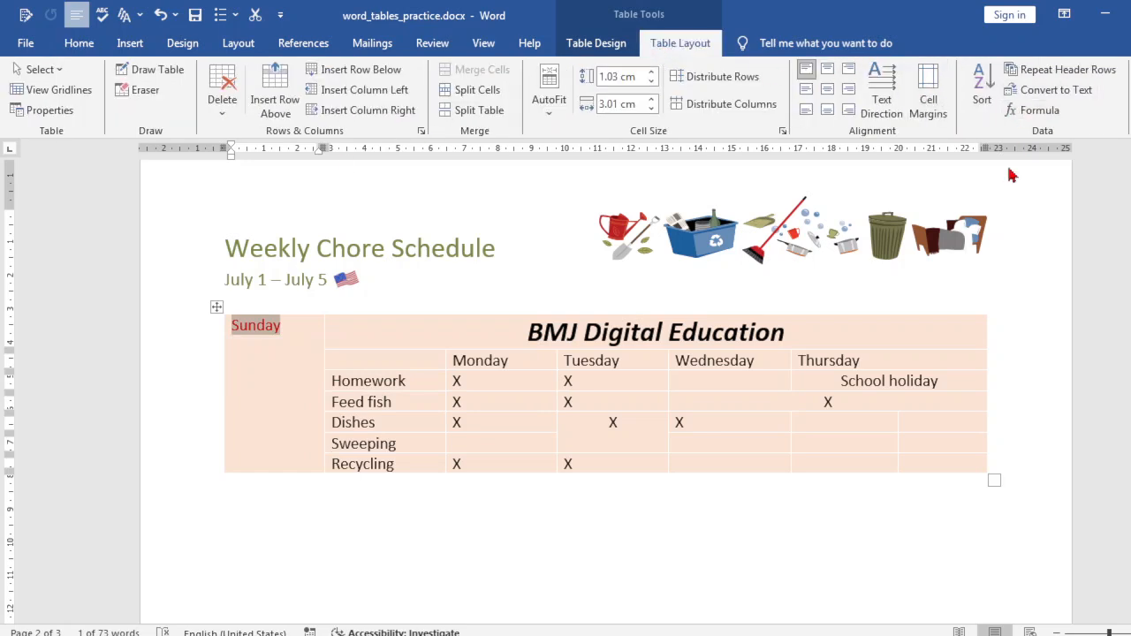
click(884, 93)
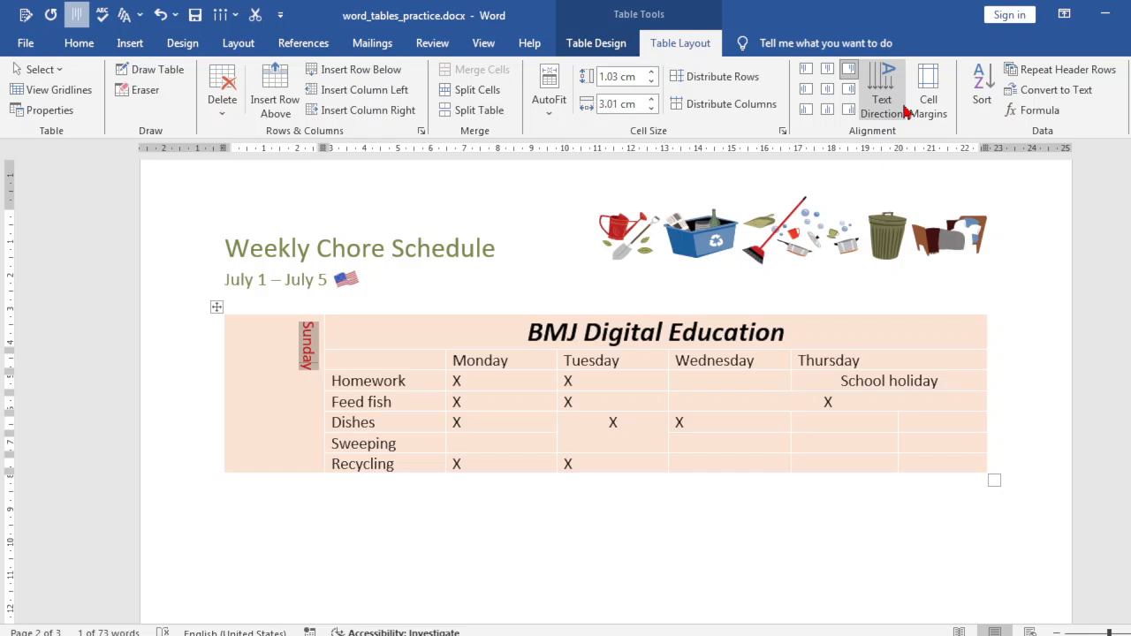
click(905, 112)
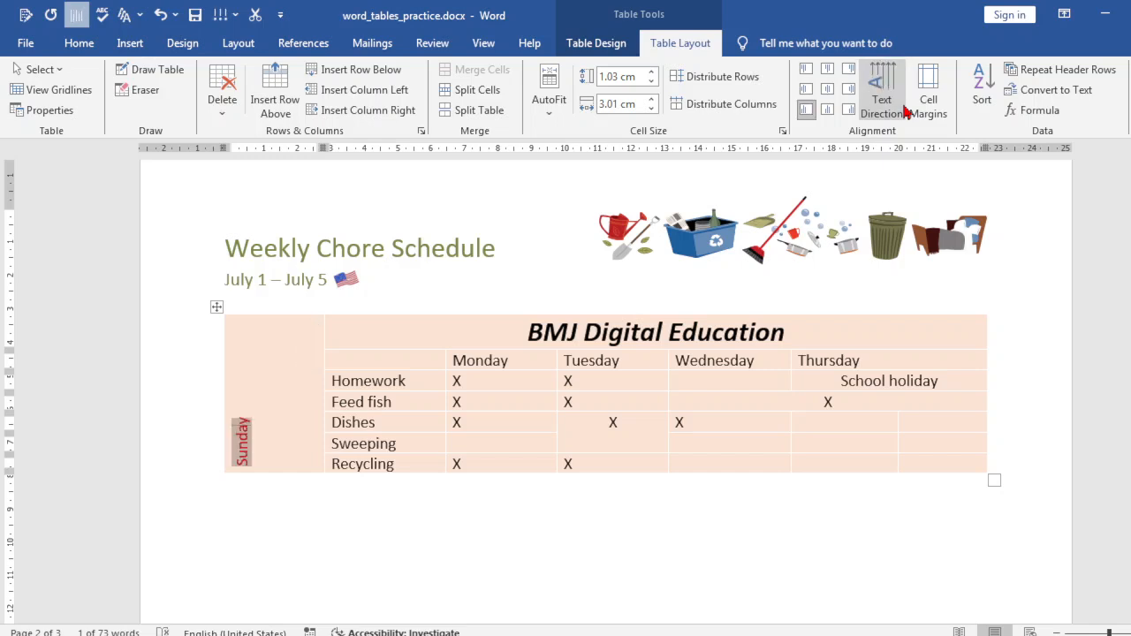
click(906, 112)
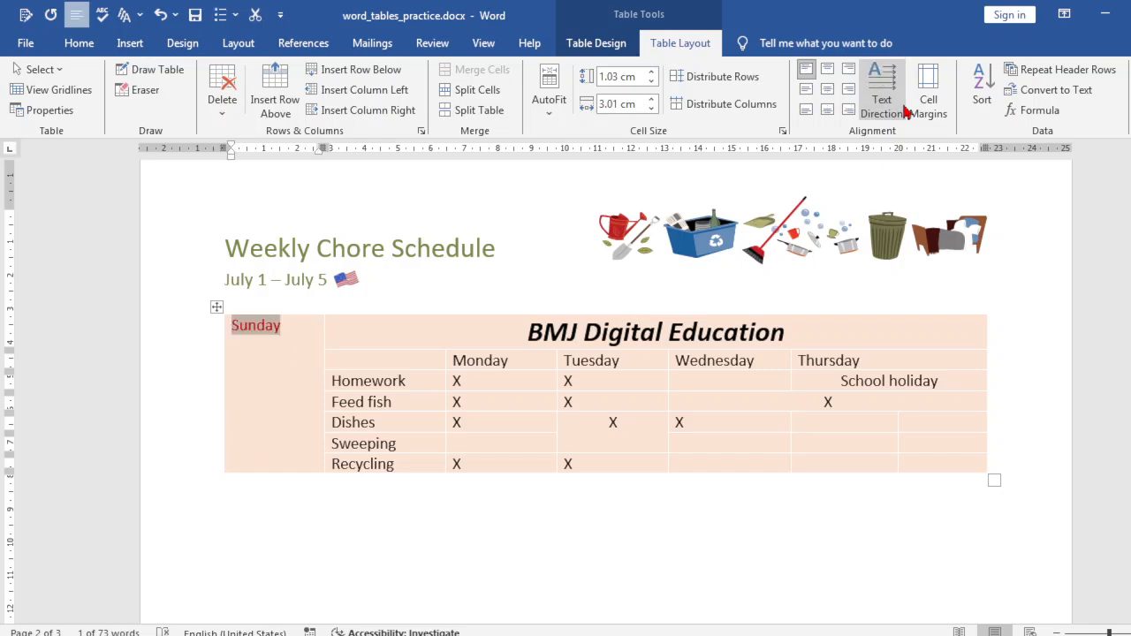
click(905, 111)
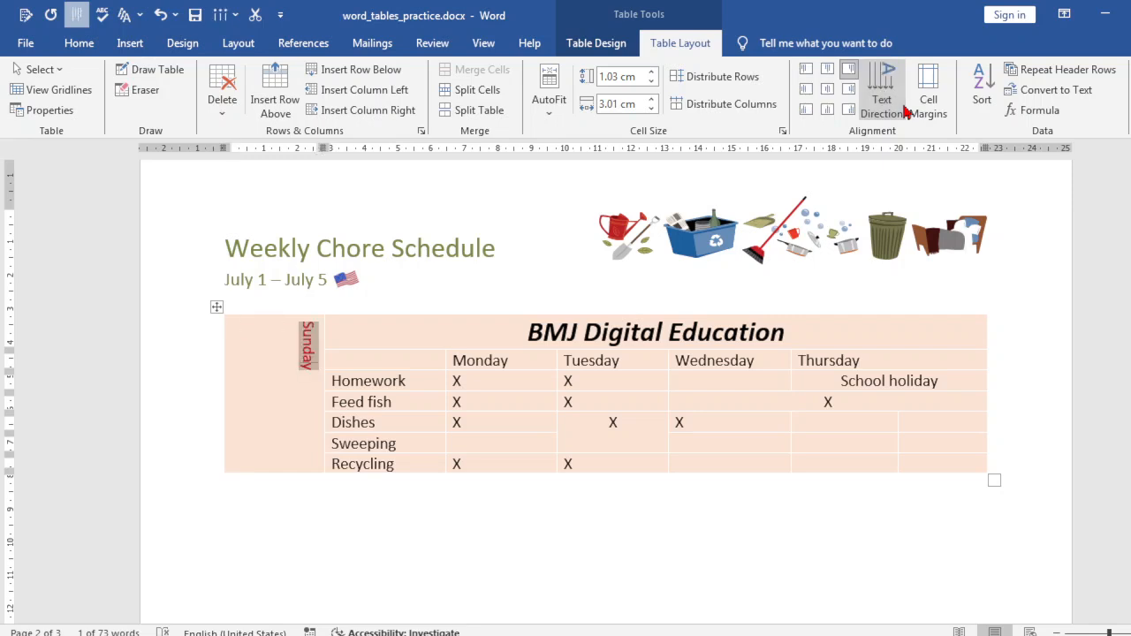
click(828, 94)
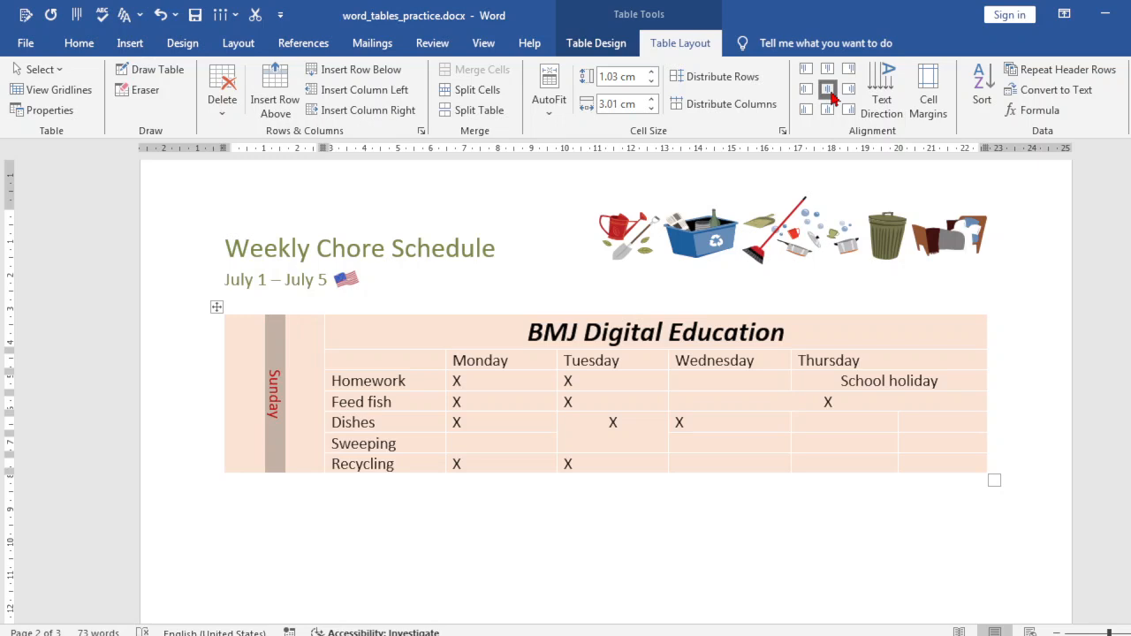
Step: Narrow the Sunday column to about 1 cm so it fits closely around the vertical text
click(1025, 270)
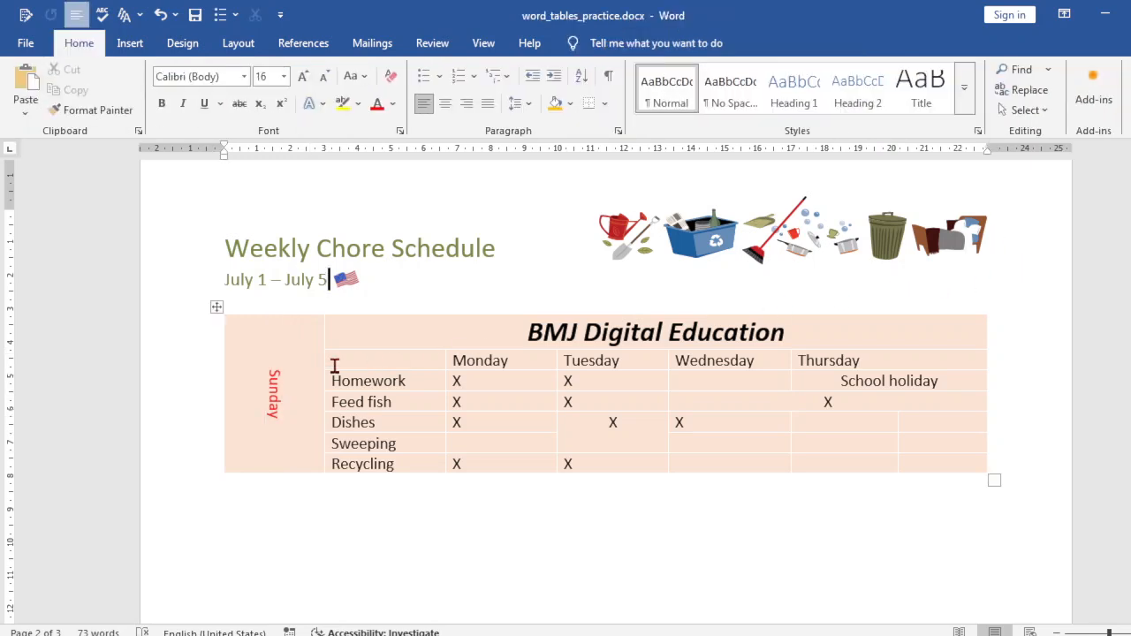
drag(323, 349, 258, 357)
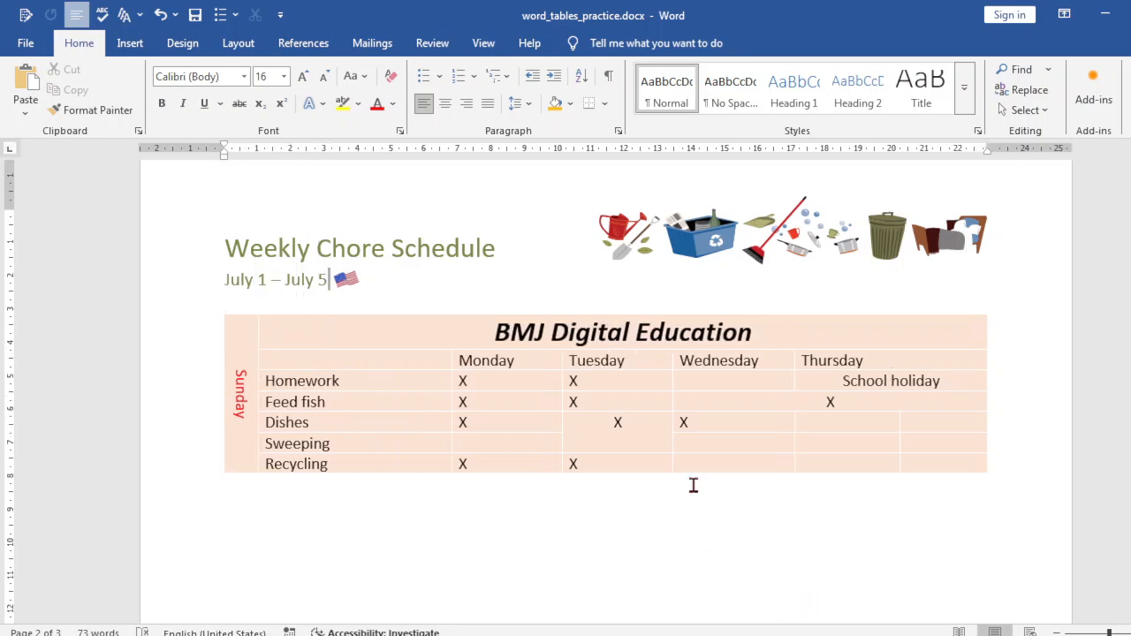
Step: Put long strings of the letter a in the Monday cells of Feed fish and Dishes, and narrow the Monday column to about 4.17 cm
click(573, 360)
click(518, 360)
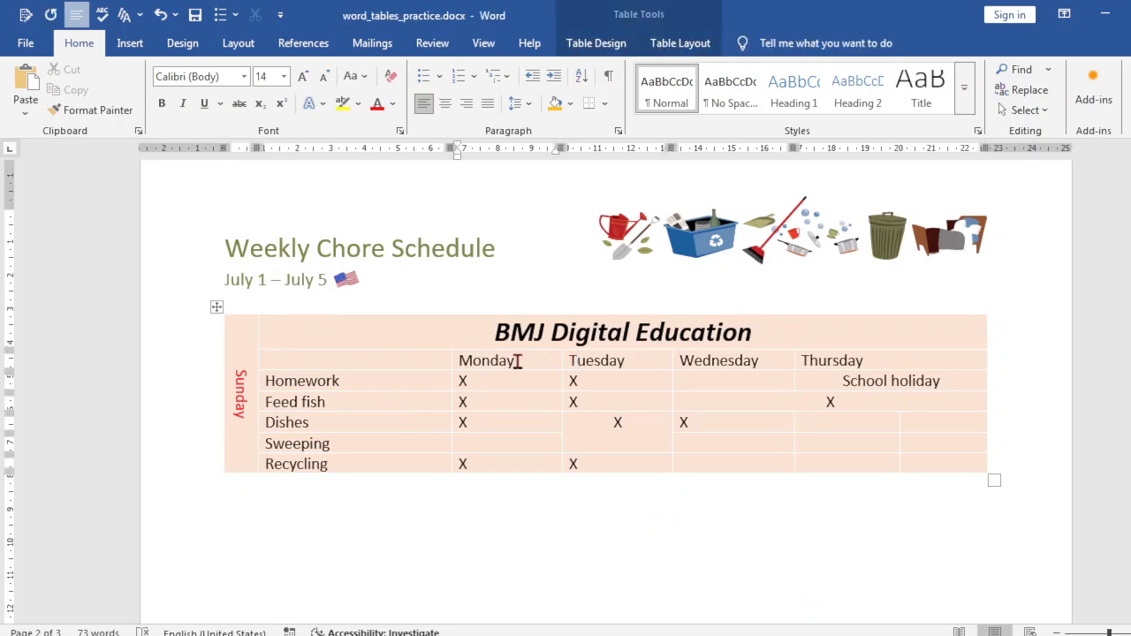
click(533, 406)
key(BackSpace)
text(aaaaaaaaaaaaaaaa)
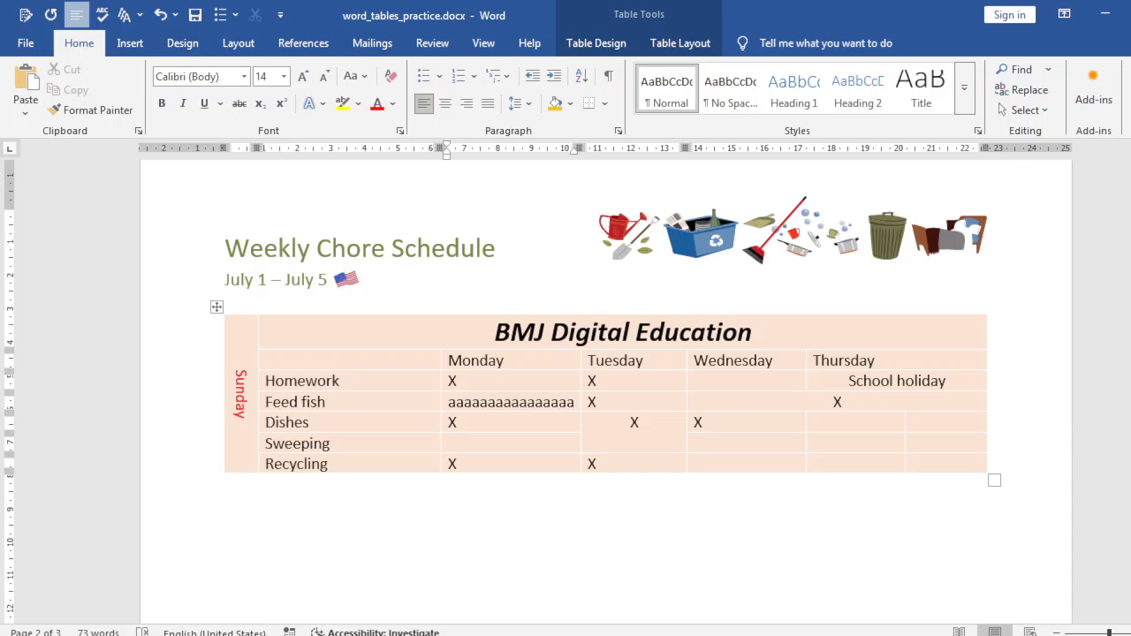
click(486, 424)
text(aaaaaaaaaaaaaa)
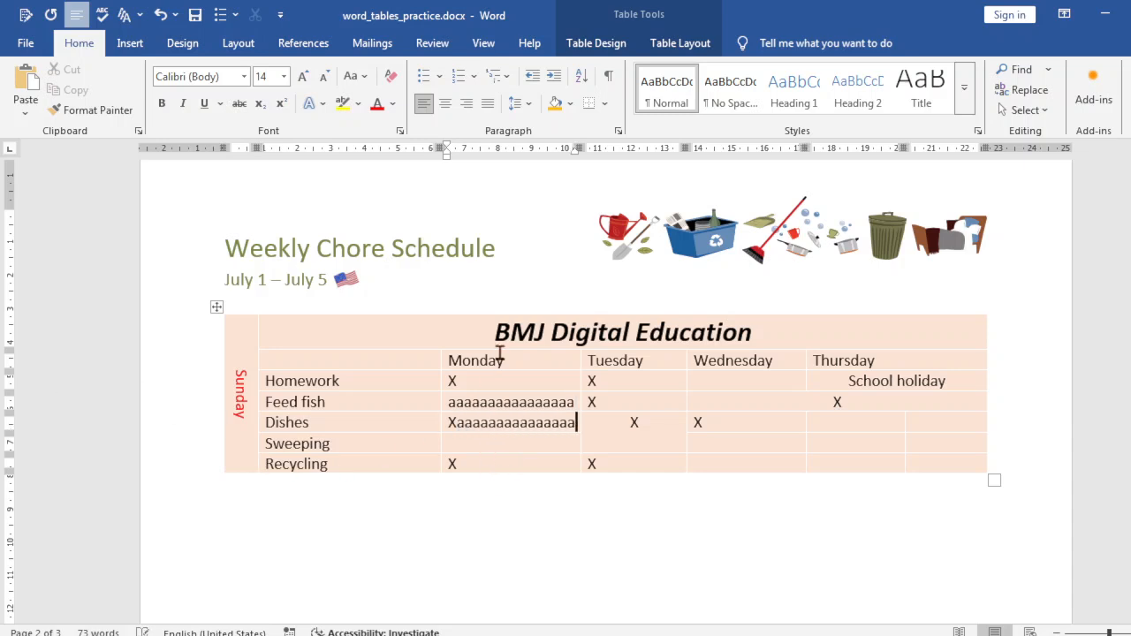
key(BackSpace)
click(593, 580)
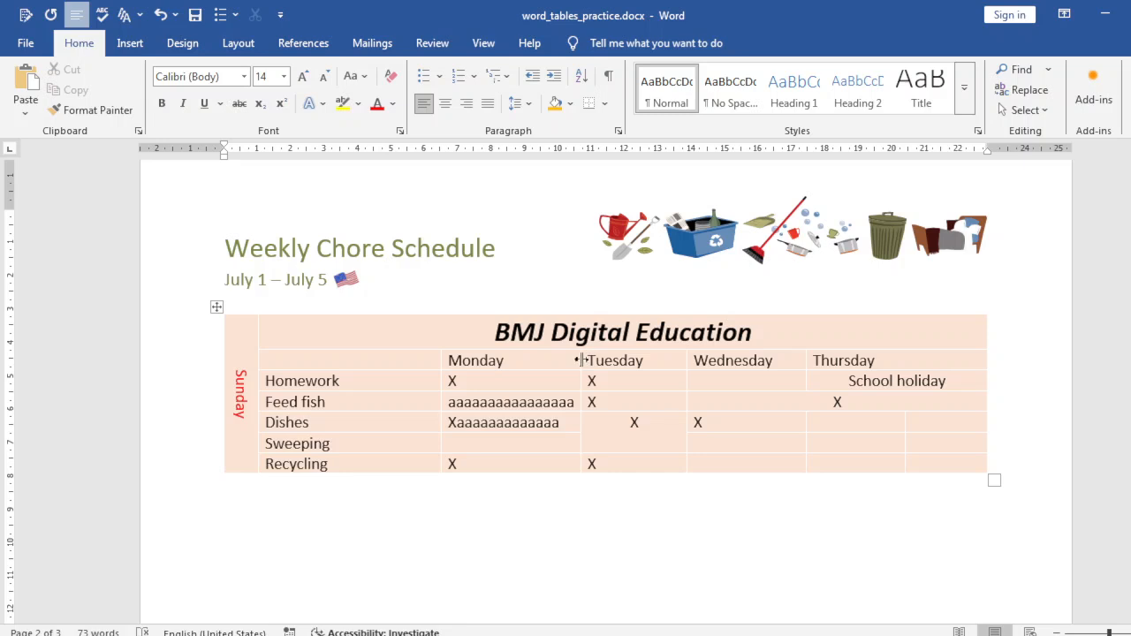
drag(581, 360, 576, 400)
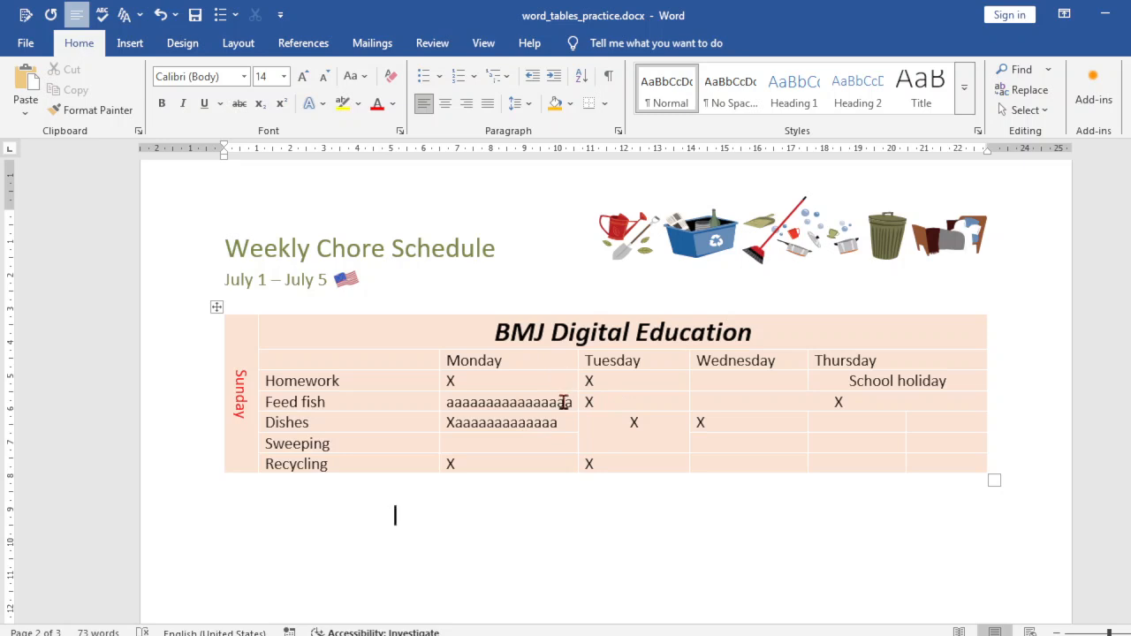
Step: Set the height of the weekday header row to 0.8 cm, working from the Monday cell
click(543, 361)
shift+click(450, 367)
click(680, 42)
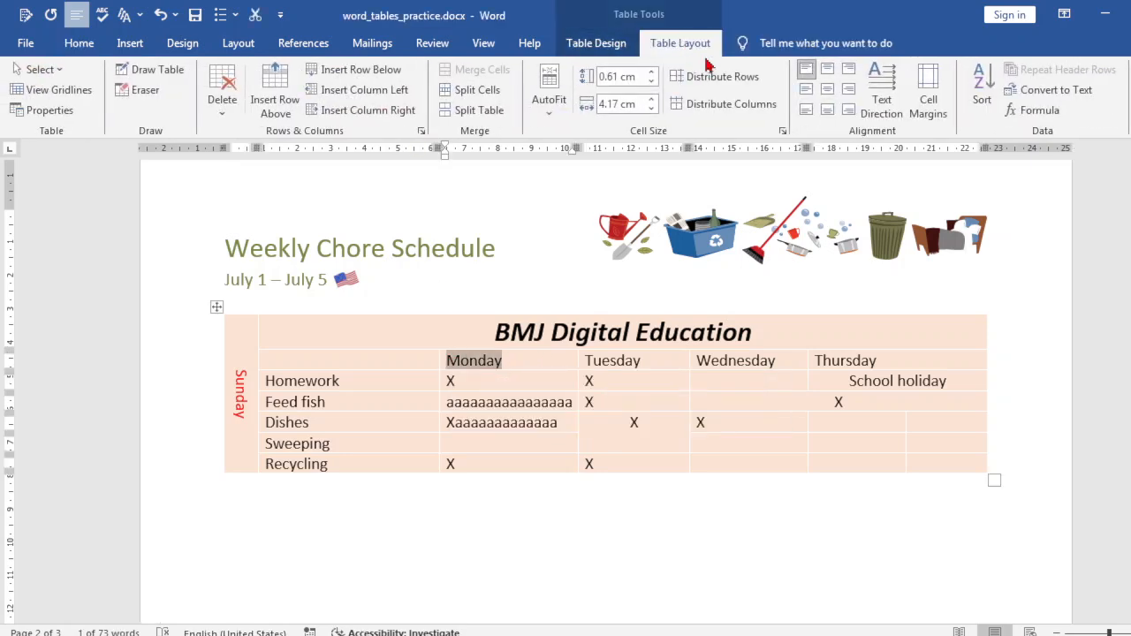
click(652, 74)
click(652, 74)
click(653, 74)
click(652, 74)
click(653, 81)
click(652, 81)
click(652, 82)
click(652, 81)
click(653, 82)
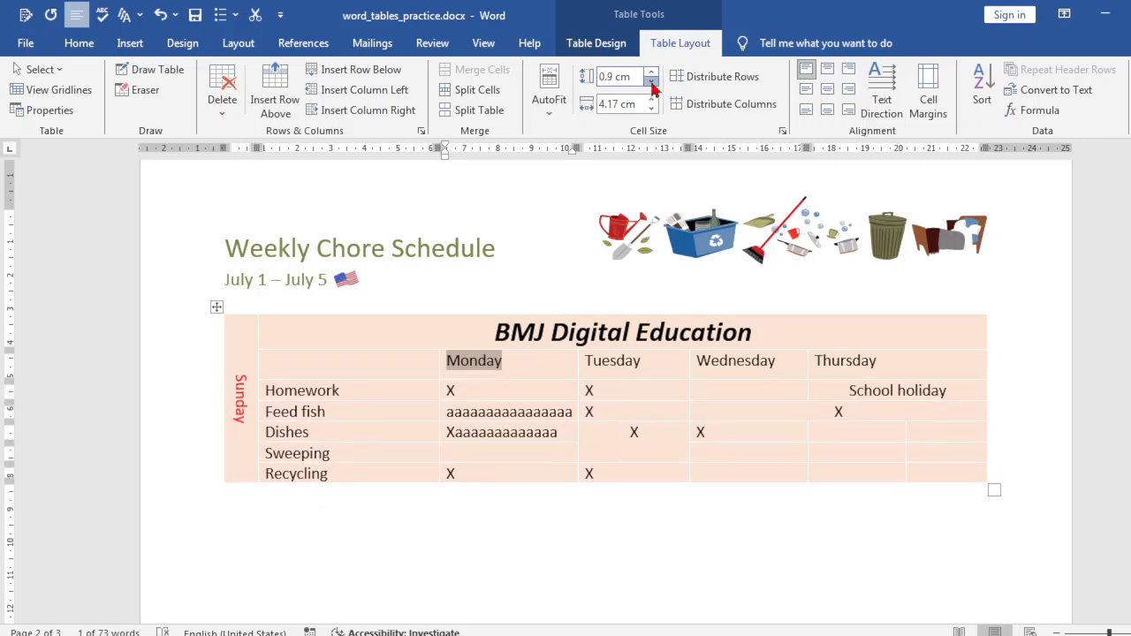
click(653, 81)
Step: Widen the Monday header cell to 5.2 cm
click(652, 99)
click(652, 100)
click(651, 100)
click(651, 100)
click(651, 100)
click(652, 100)
click(651, 100)
click(651, 100)
click(651, 100)
click(652, 100)
click(652, 100)
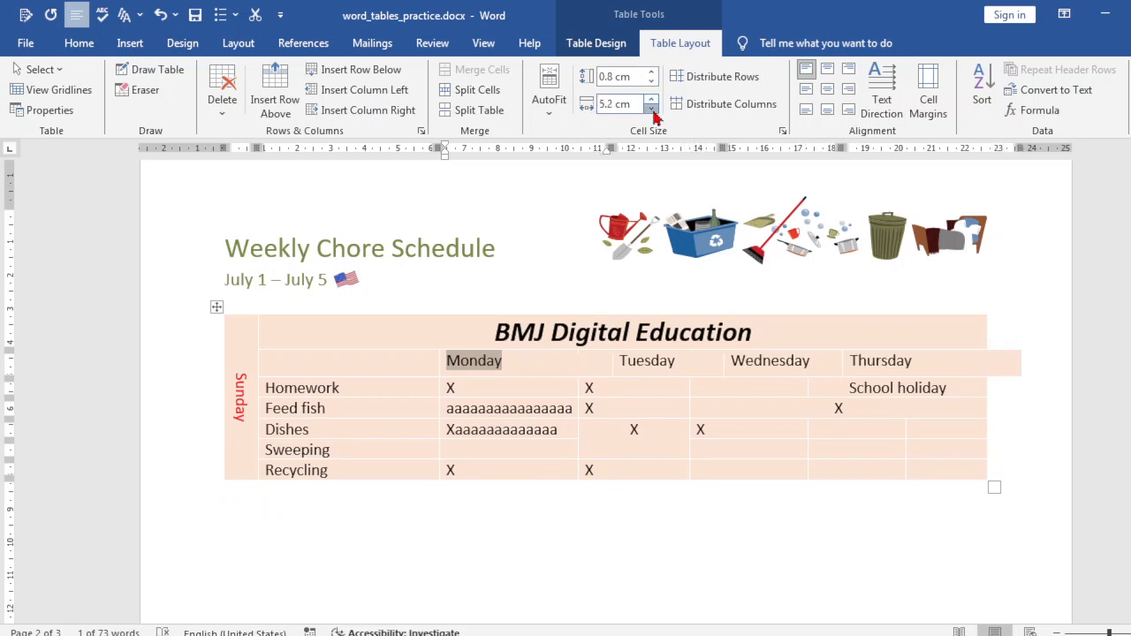
Step: Set the width of the Monday header cell to 4.2 cm
click(653, 108)
click(653, 108)
click(653, 109)
click(653, 108)
click(654, 109)
click(653, 108)
click(653, 108)
click(653, 109)
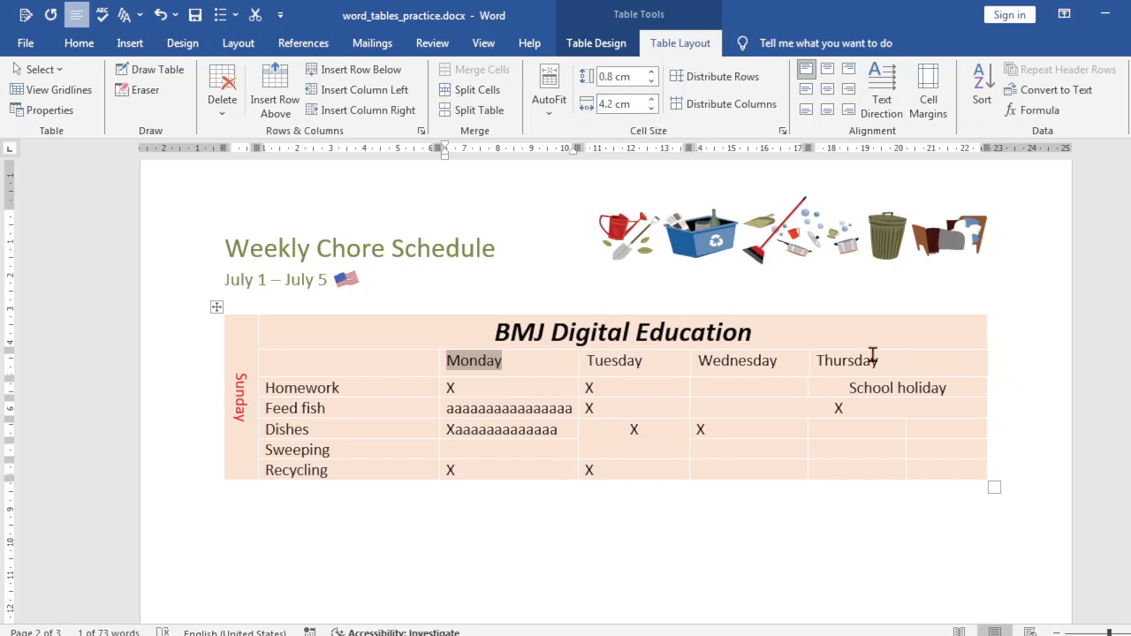
Step: Try to reduce the width of the Monday to Thursday header cells together
drag(891, 367, 521, 359)
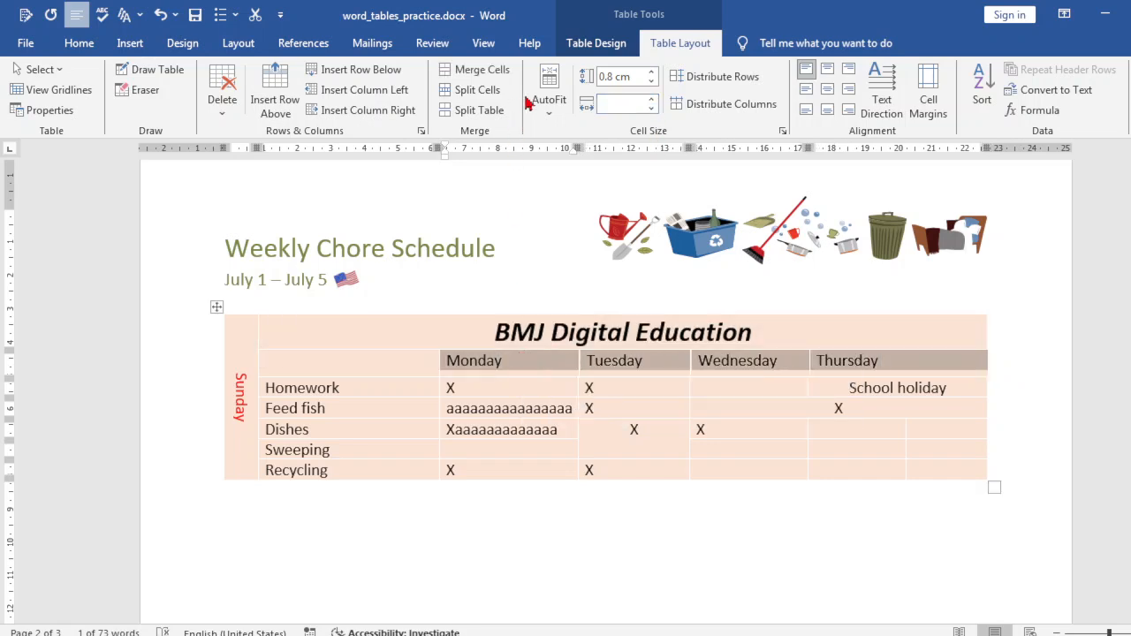
click(653, 107)
click(652, 107)
click(652, 107)
click(653, 106)
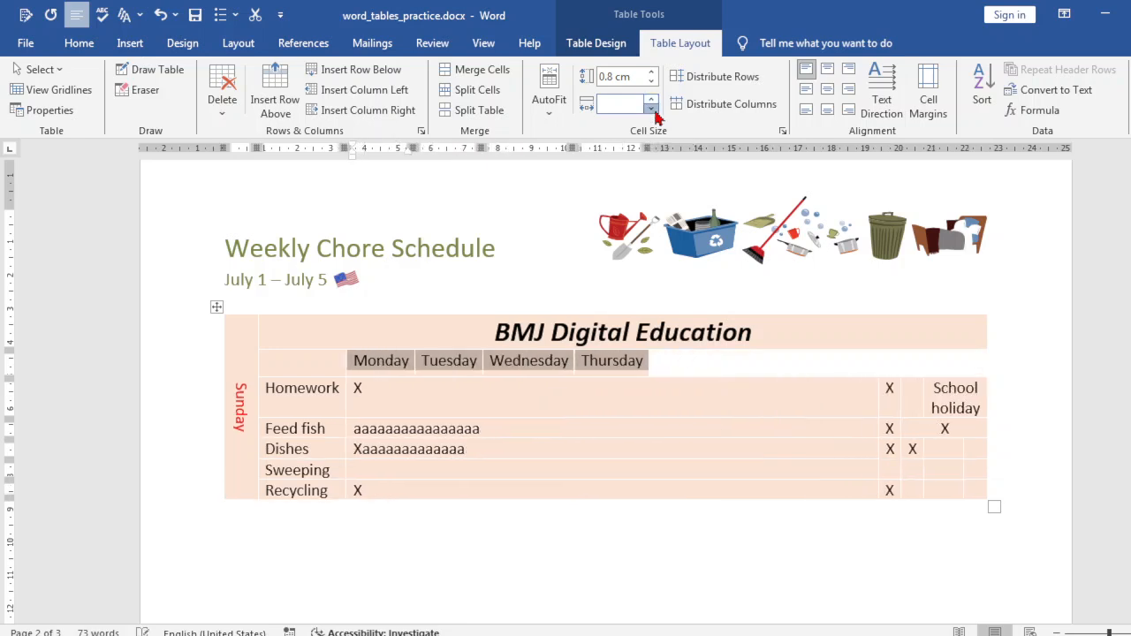
click(654, 109)
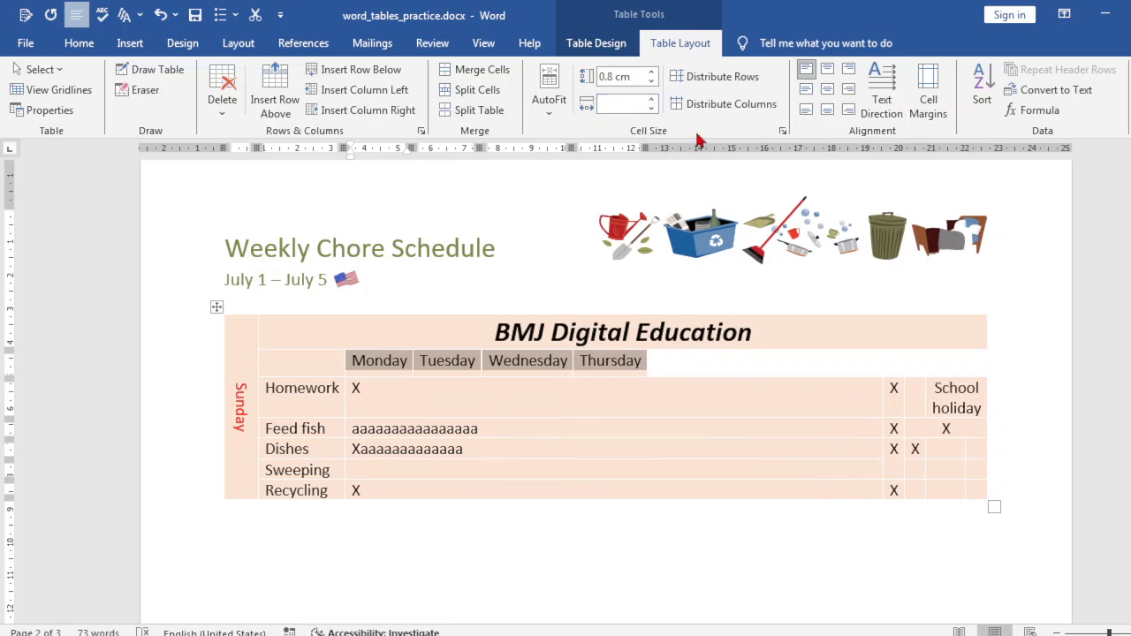
Step: Undo the width changes made to the Monday to Thursday header cells
key(ctrl+z)
key(ctrl+z)
key(ctrl+z)
key(ctrl+z)
key(ctrl+z)
key(ctrl+z)
key(ctrl+z)
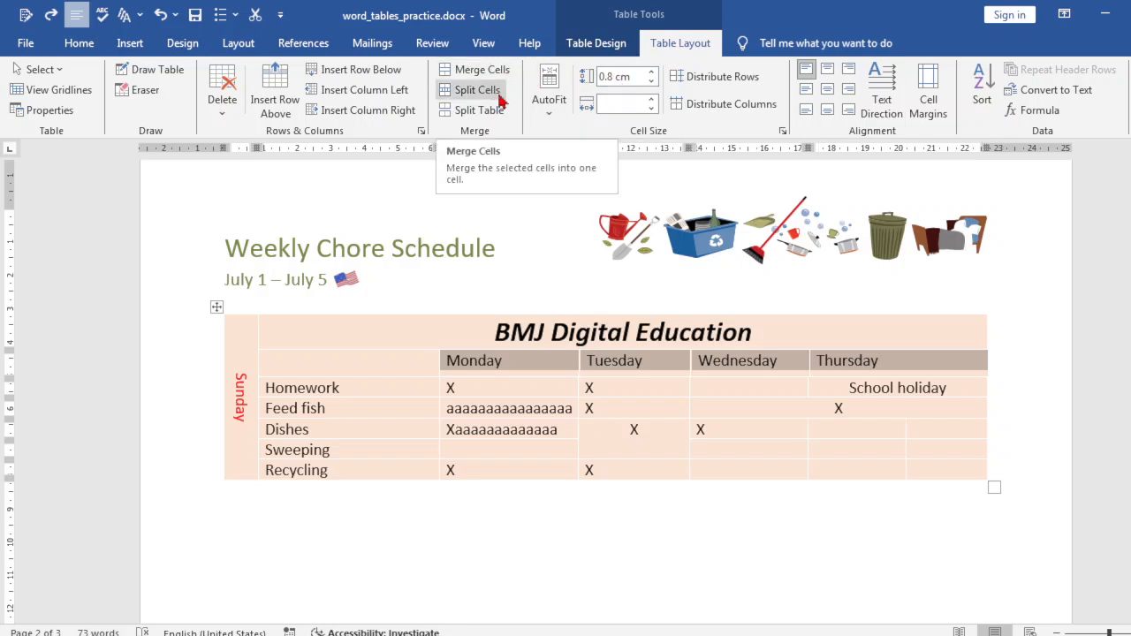
Step: Split the merged BMJ Digital Education heading cell into 4 columns and 1 row
drag(758, 331, 430, 329)
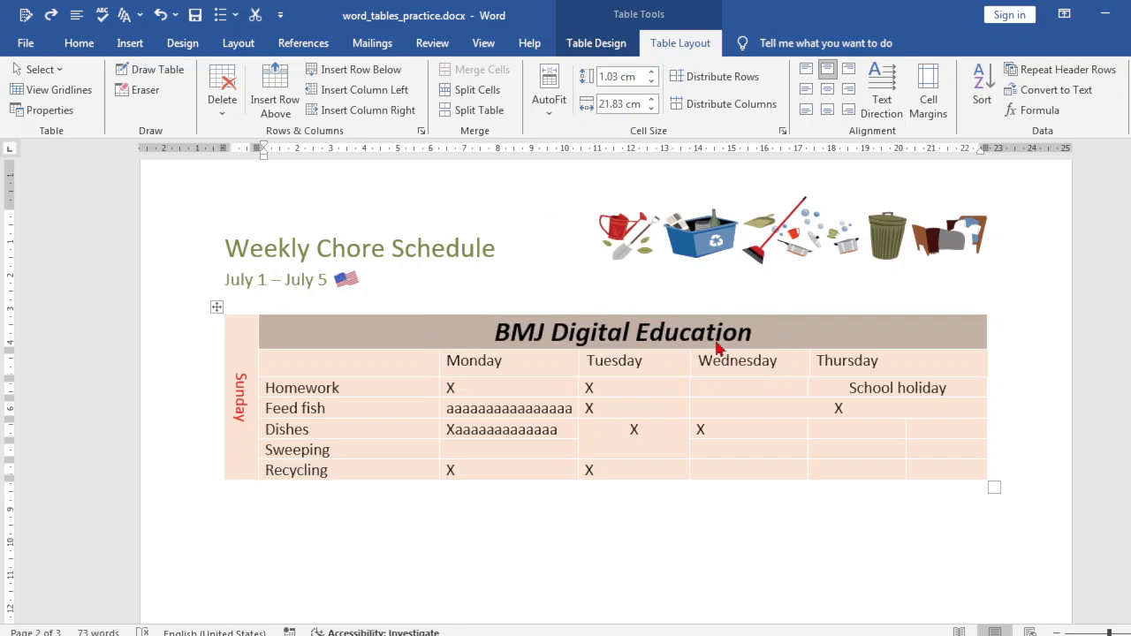
click(488, 94)
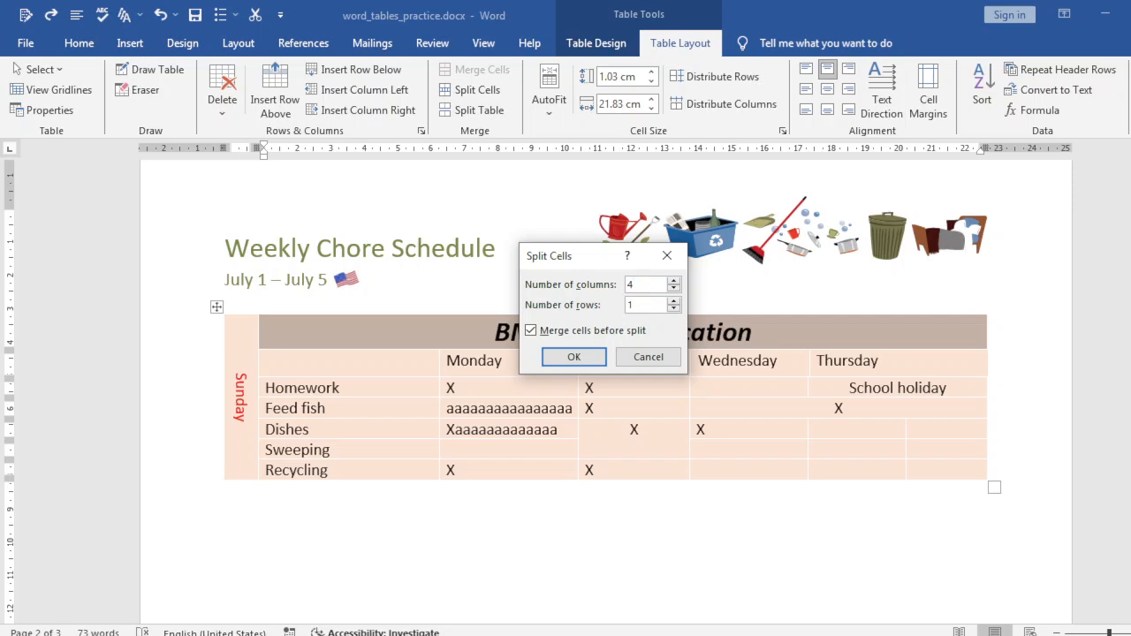
click(569, 363)
click(874, 374)
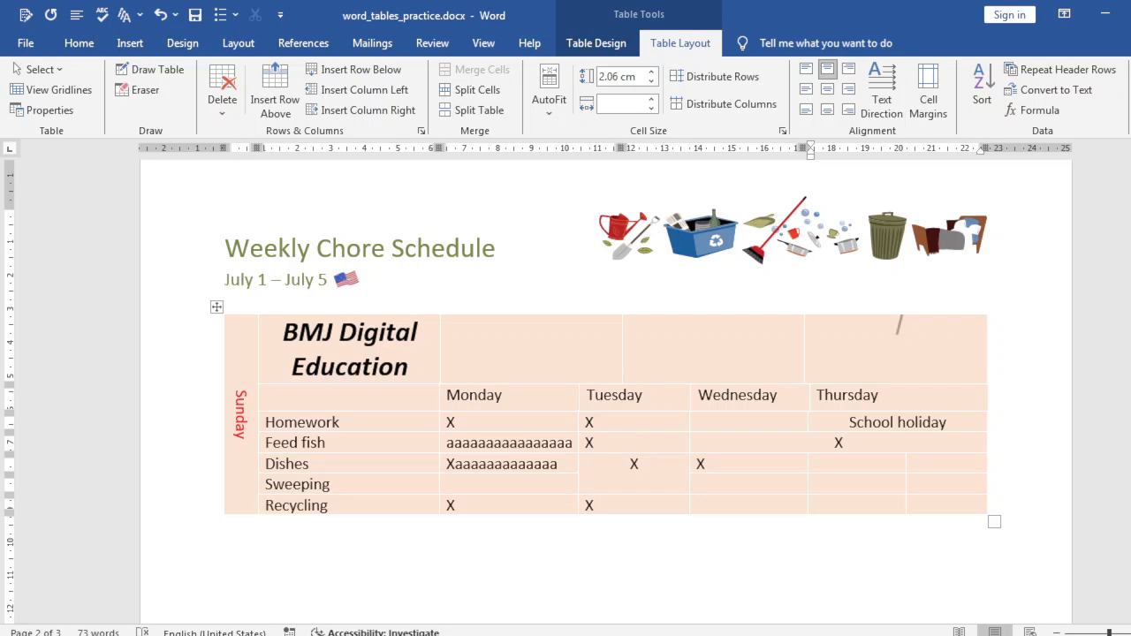
Step: Switch to the Notepad objectives list and delete the two lines of item 22, Aligning, Ordering, and Grouping Objects
key(alt+Tab)
drag(991, 353, 105, 277)
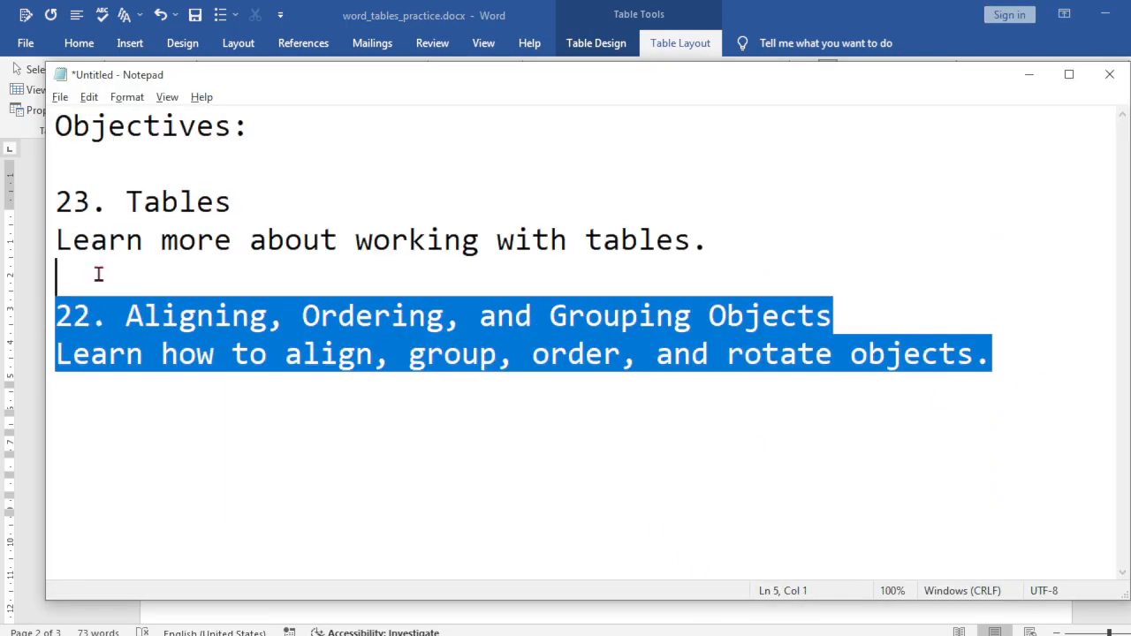
key(Delete)
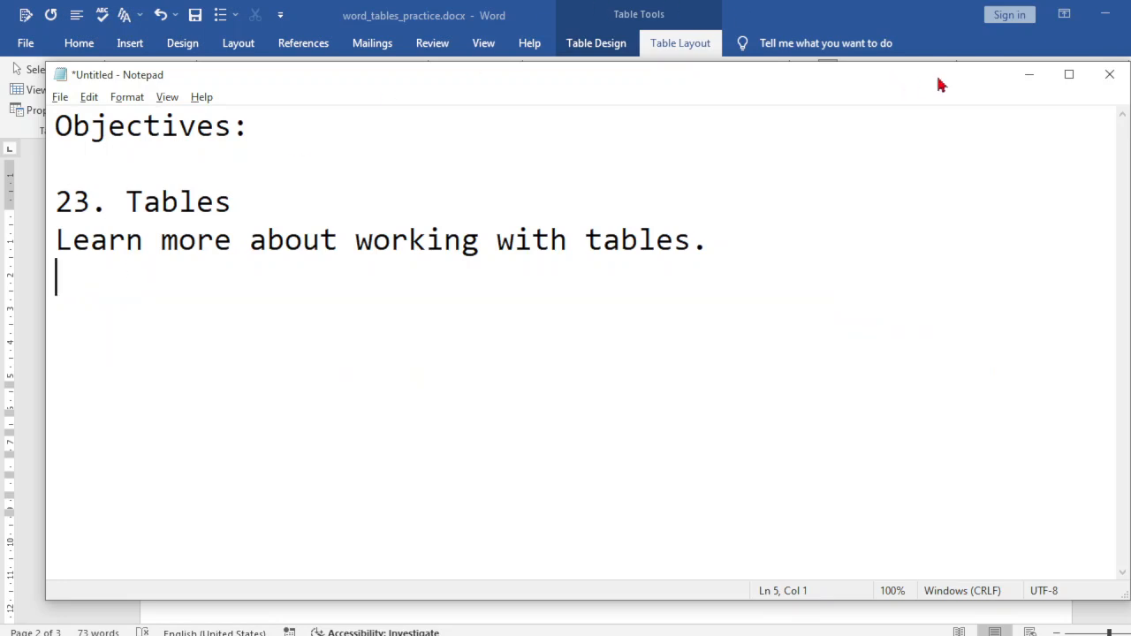
Step: Put Notepad and Word aside and switch to the GCFGlobal Word Tables tutorial in the browser
click(1026, 78)
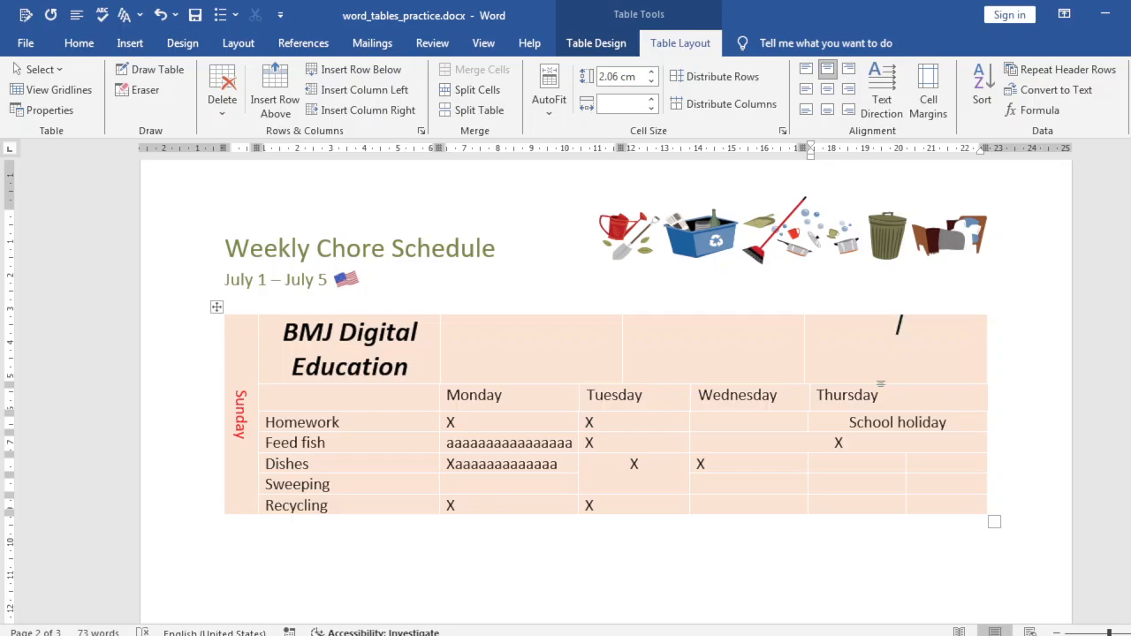
click(1106, 15)
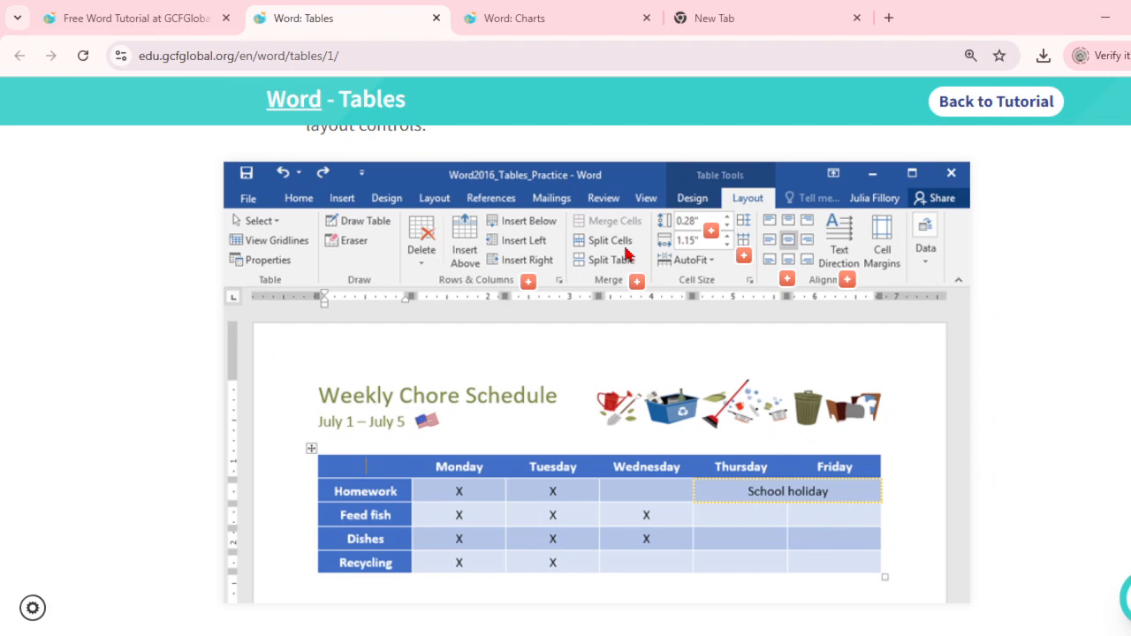
Step: Switch back to the Word document and split the Monday header cell into 2 columns and 1 row
click(887, 635)
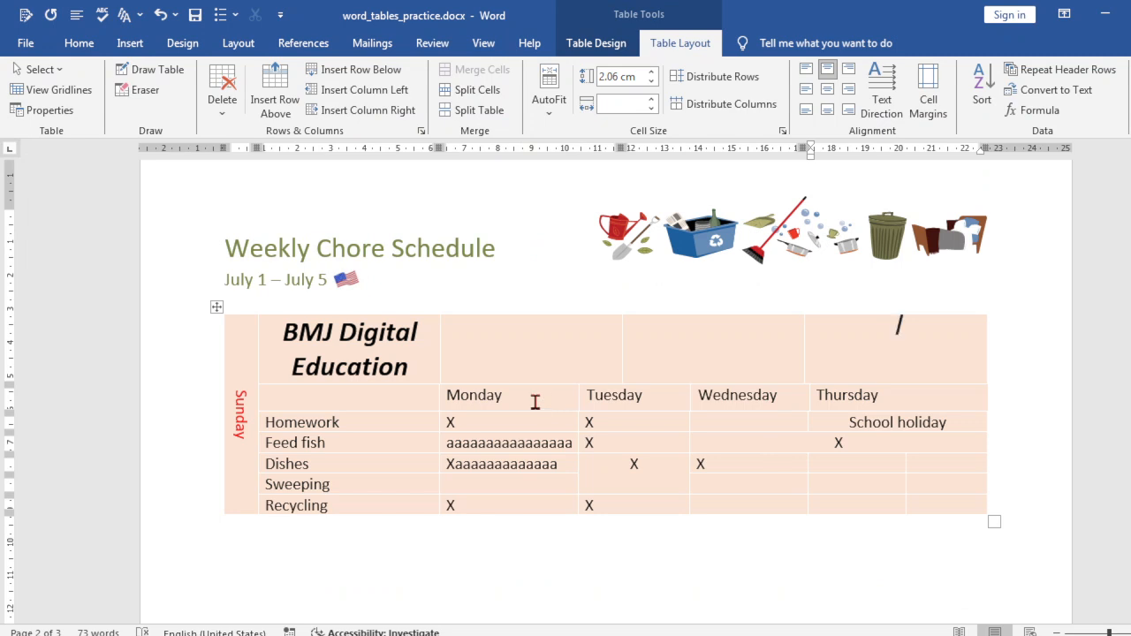
drag(535, 403, 440, 400)
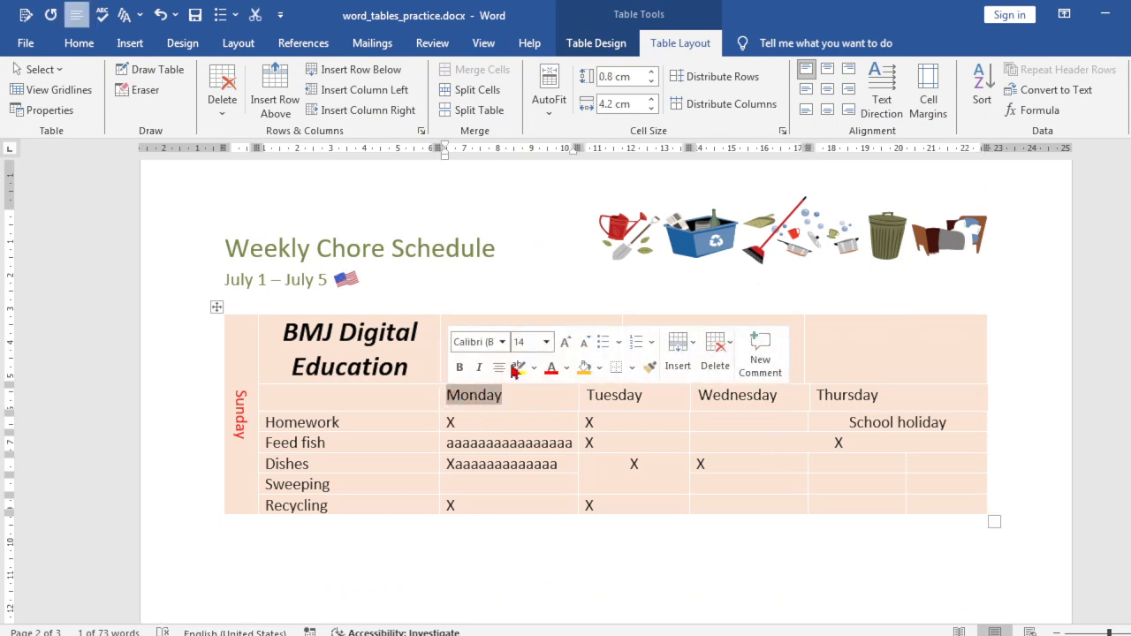
click(473, 94)
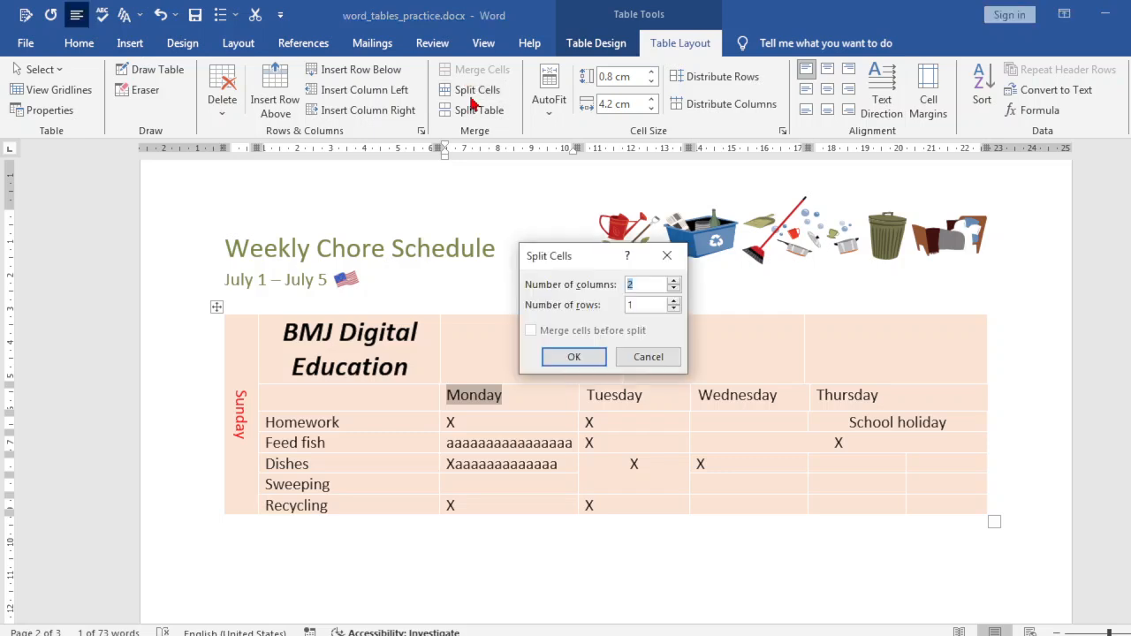
click(574, 357)
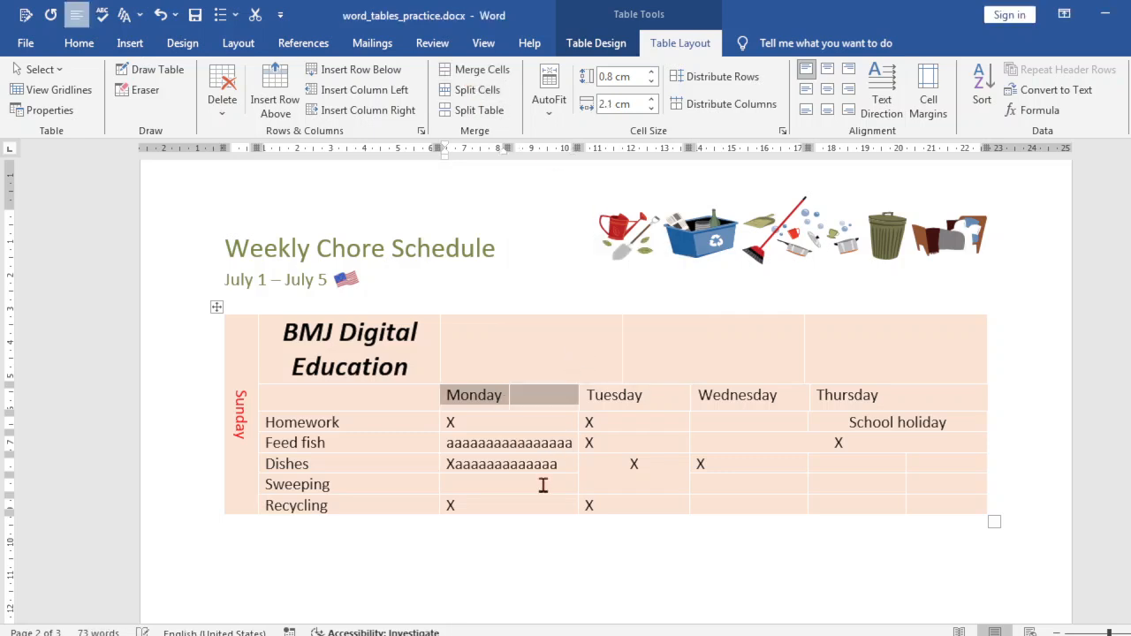
click(643, 445)
drag(518, 395, 557, 398)
Step: Merge the last two empty cells of the BMJ Digital Education row, and split the table above the Feed fish row
drag(871, 362, 644, 343)
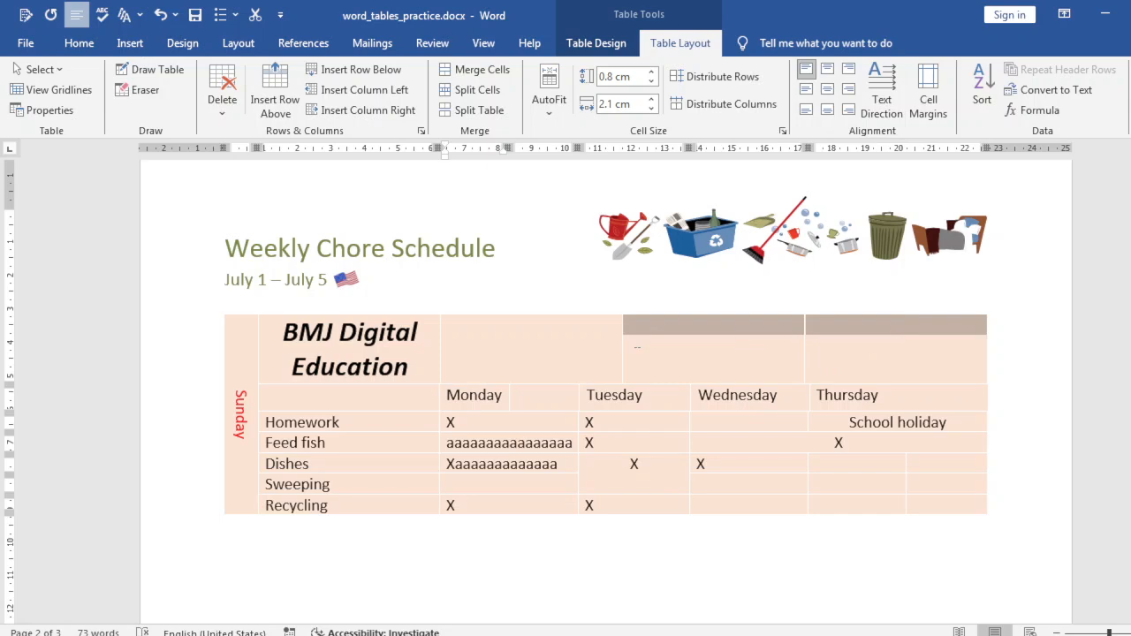
click(475, 70)
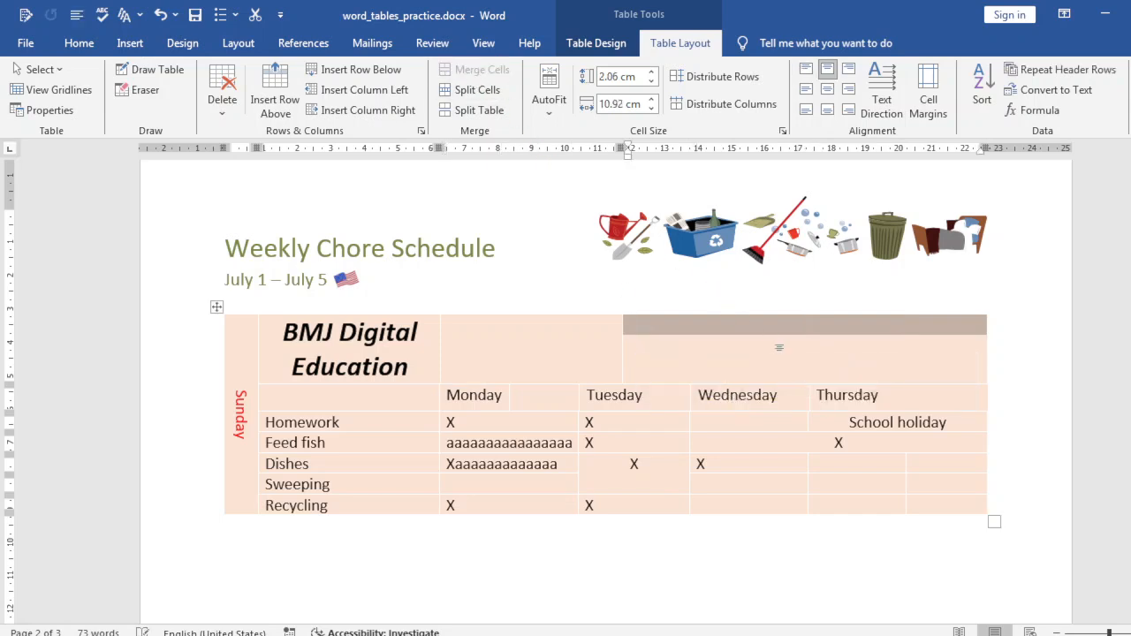
click(806, 325)
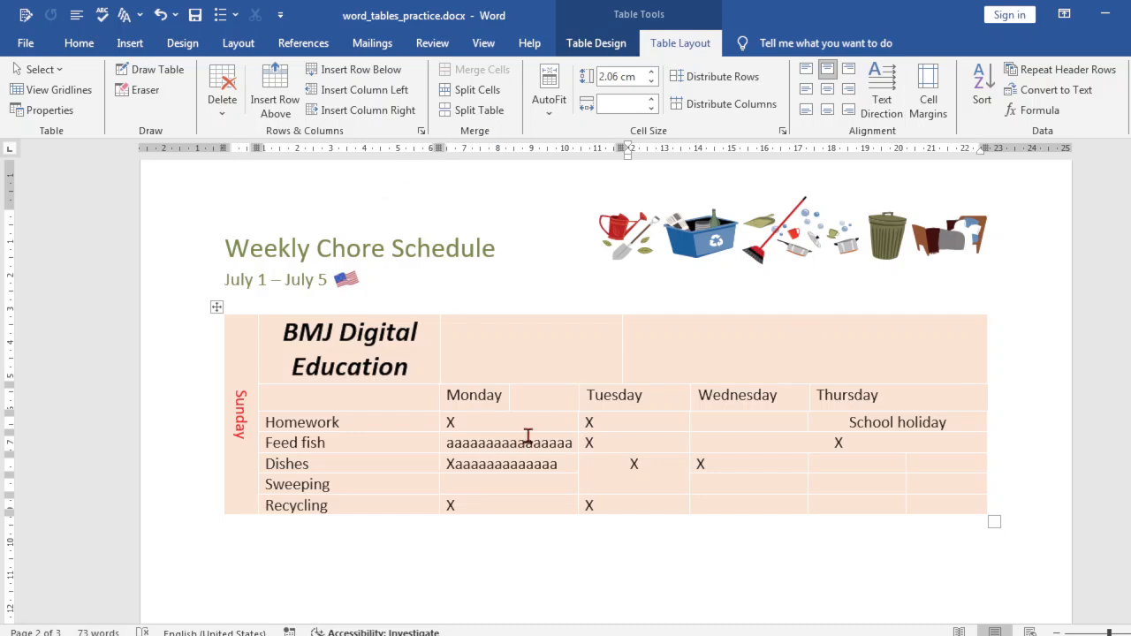
click(617, 439)
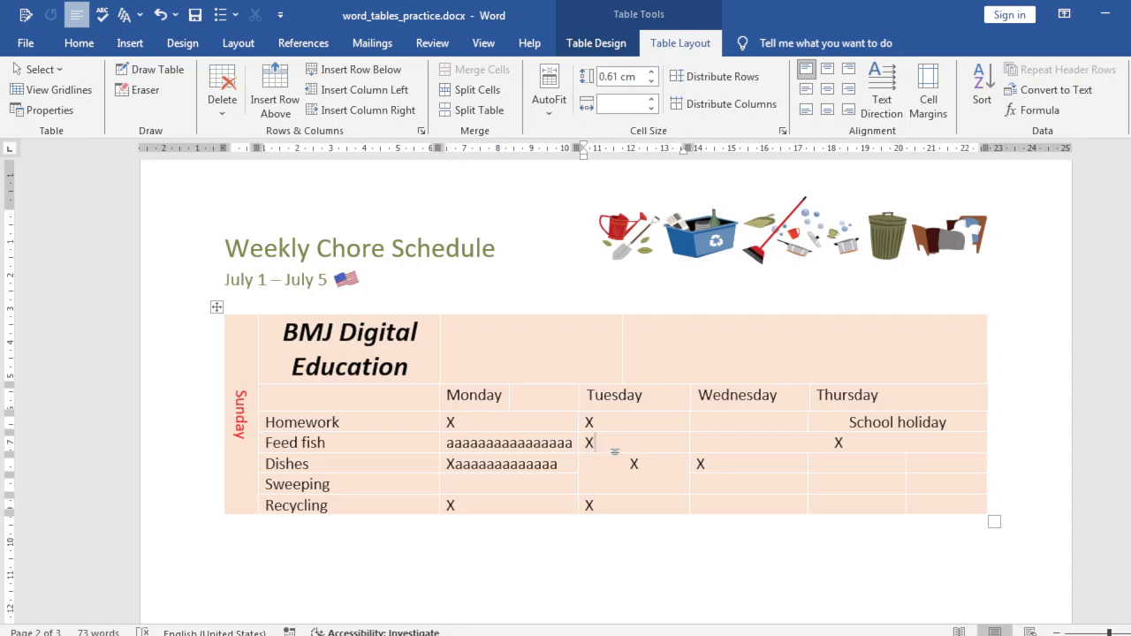
click(467, 114)
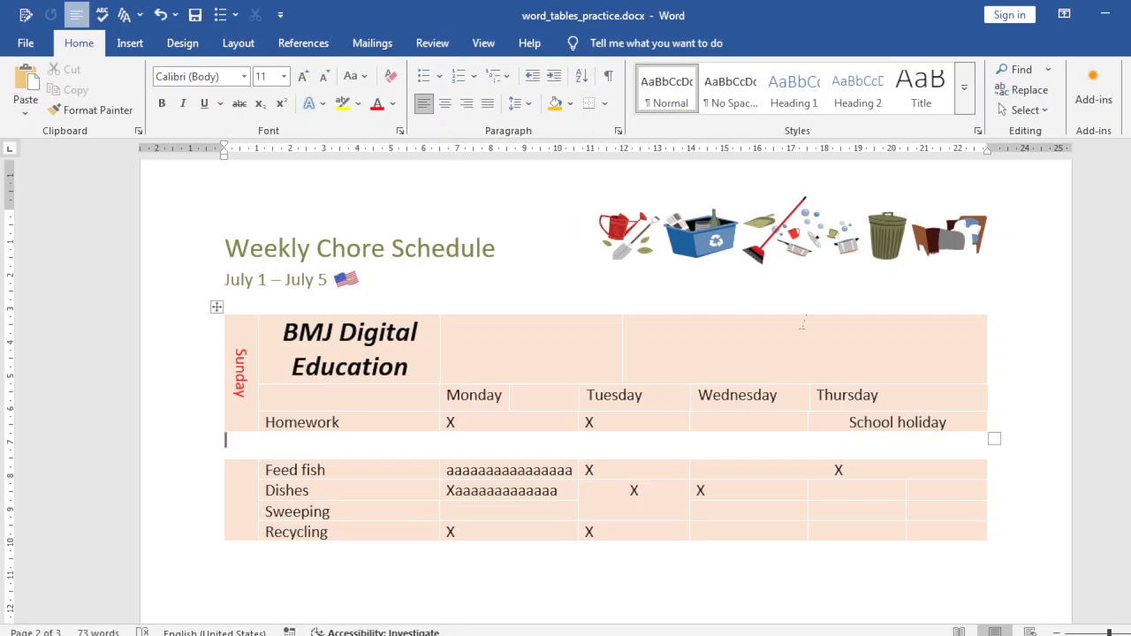
Step: Merge the BMJ Digital Education cell and the empty cells beside it into one heading cell
drag(754, 349, 413, 334)
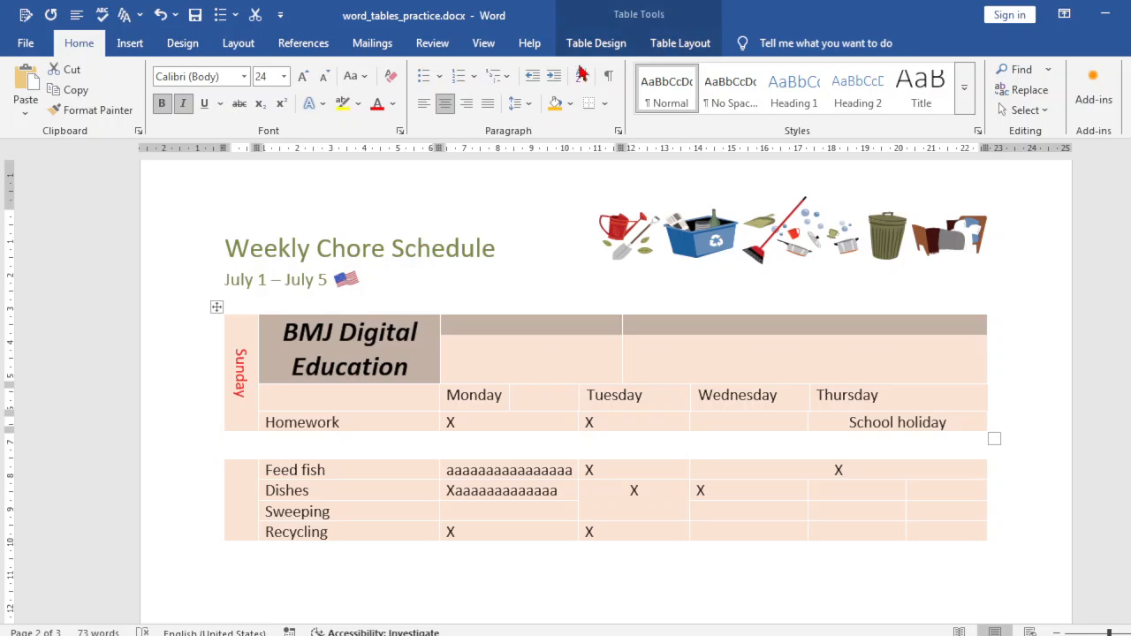
click(677, 43)
click(502, 71)
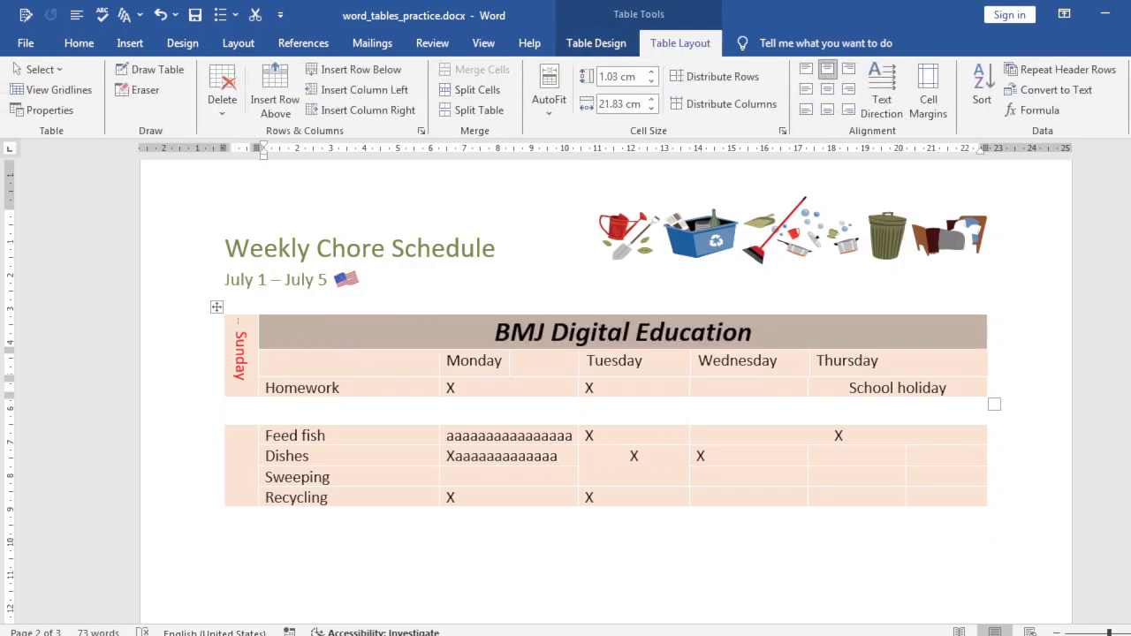
click(275, 329)
drag(276, 329, 251, 329)
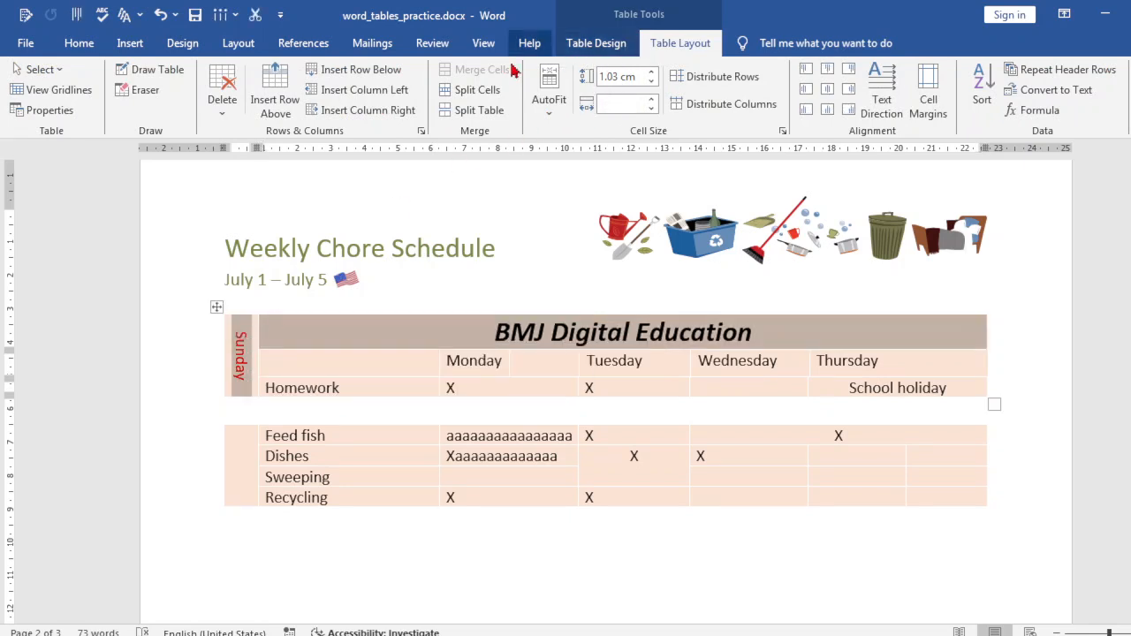
Step: Split the lower table above the Dishes row, and undo both this split and the heading row merge
click(461, 299)
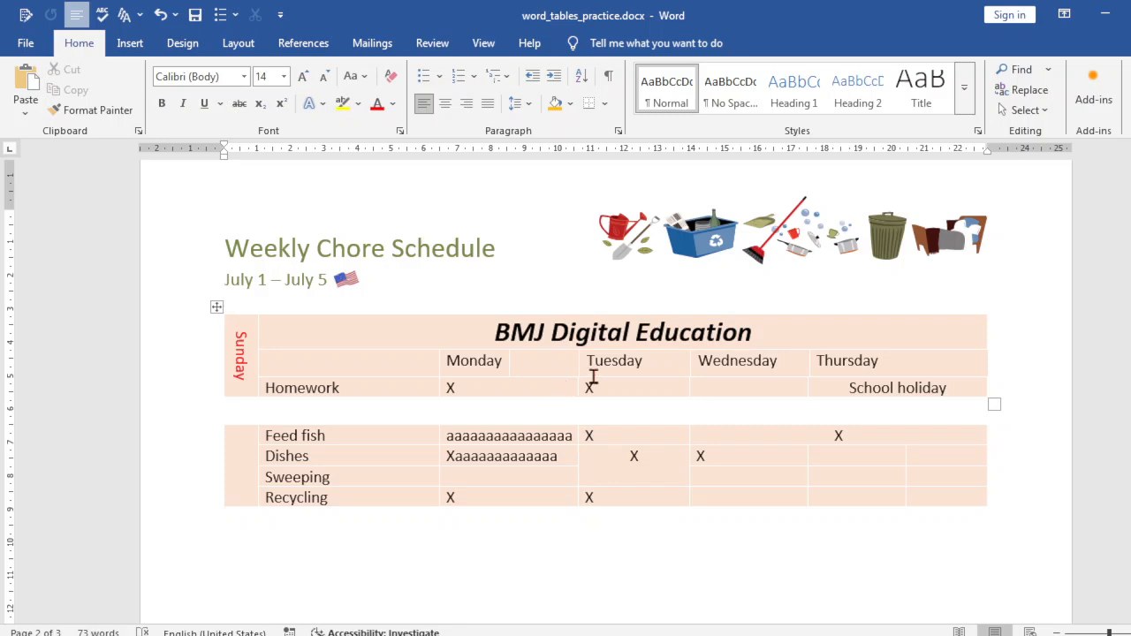
click(662, 372)
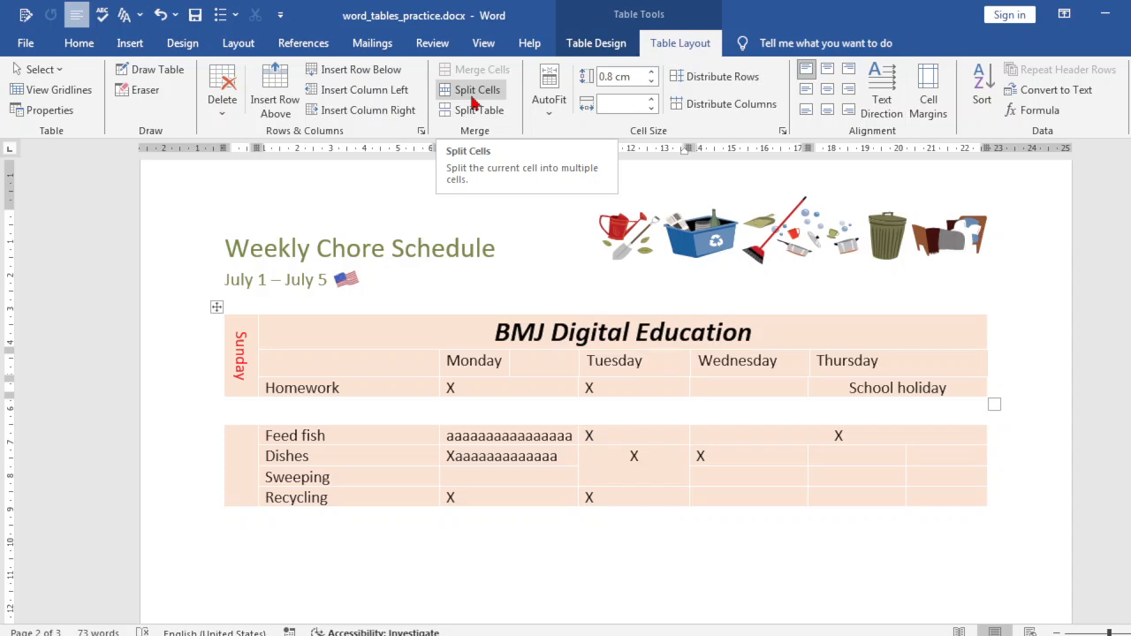
click(733, 455)
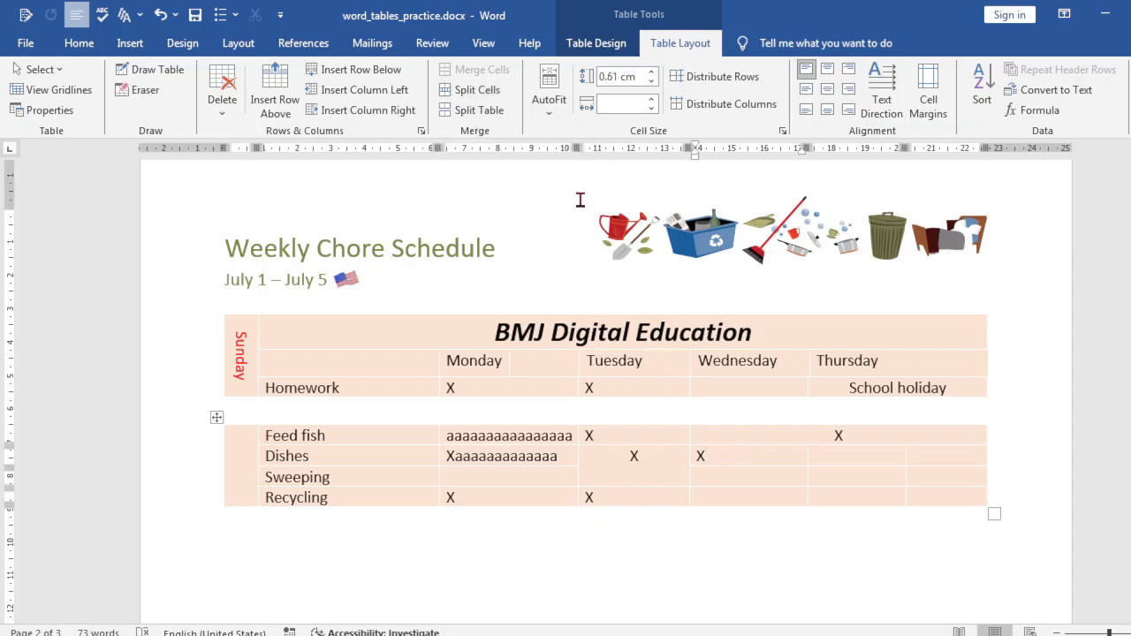
click(480, 110)
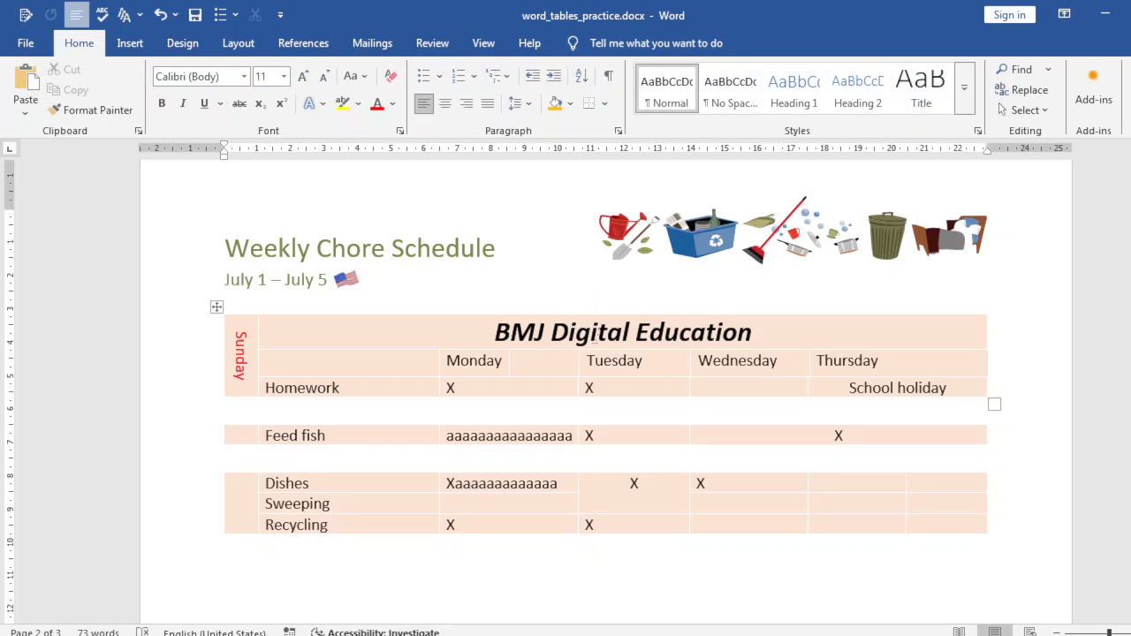
key(ctrl+z)
key(ctrl+z)
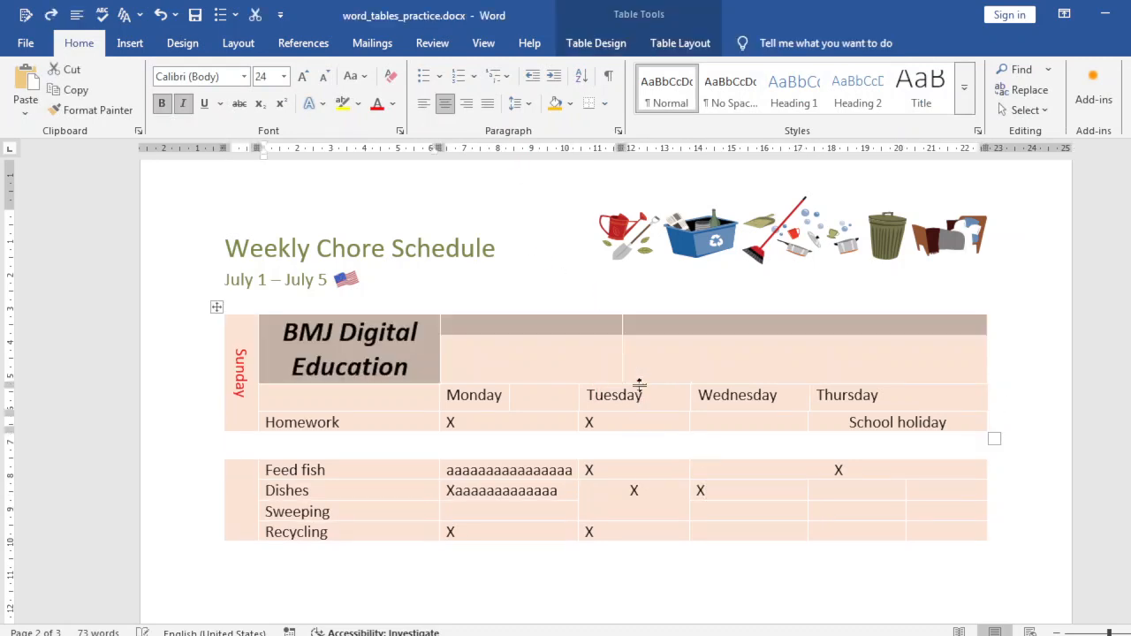
Step: Switch to the GCFGlobal Word Tables page in the browser and look over the Challenge and table style sections
click(1098, 14)
scroll(607, 446, down, 5)
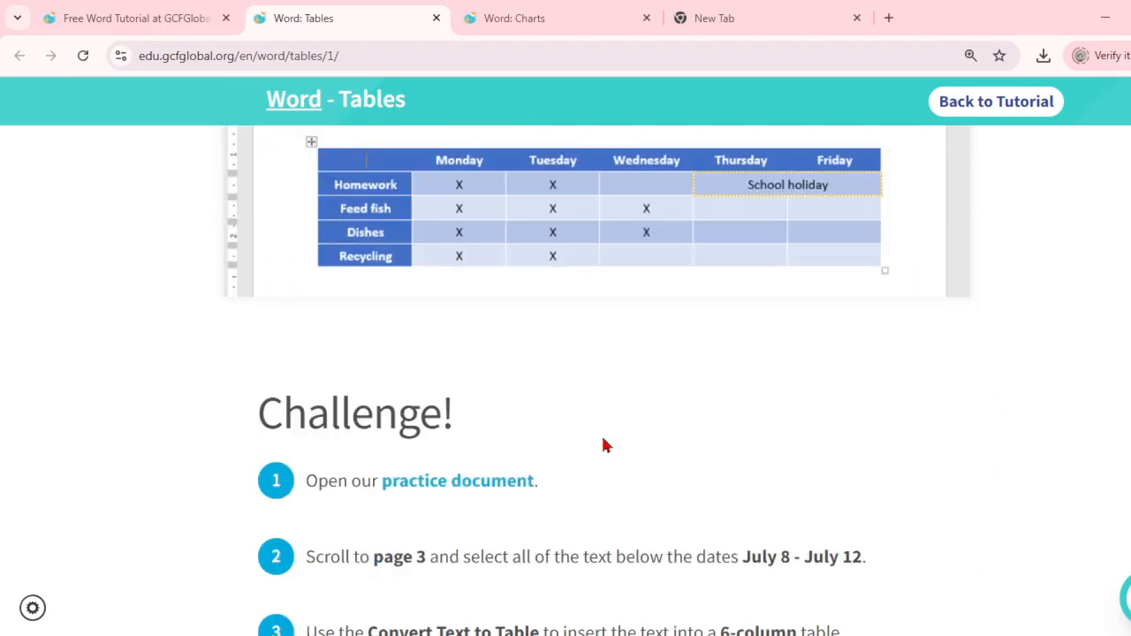
scroll(607, 437, up, 15)
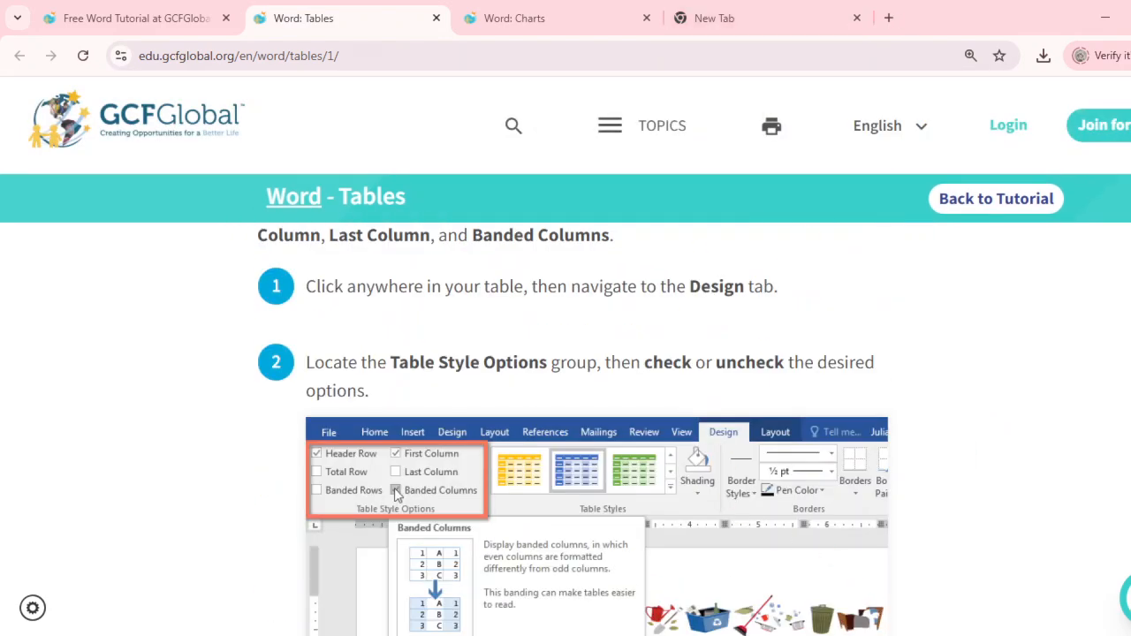
Step: Return to the Word document and start a new line below the Recycling text on page 3
click(849, 635)
scroll(636, 457, down, 10)
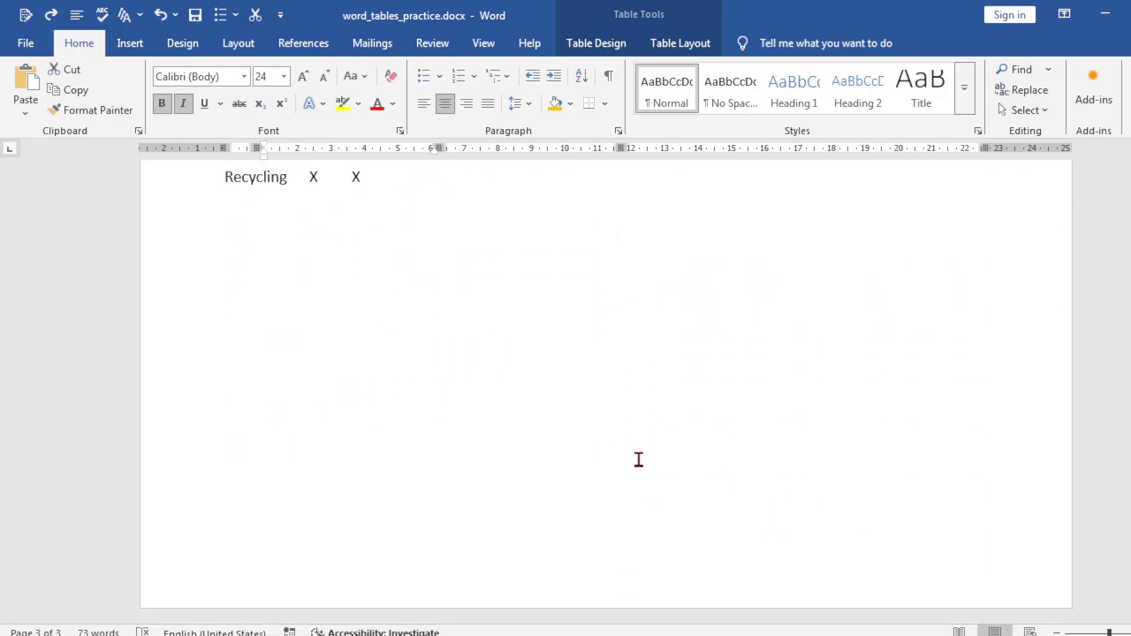
click(318, 336)
click(389, 196)
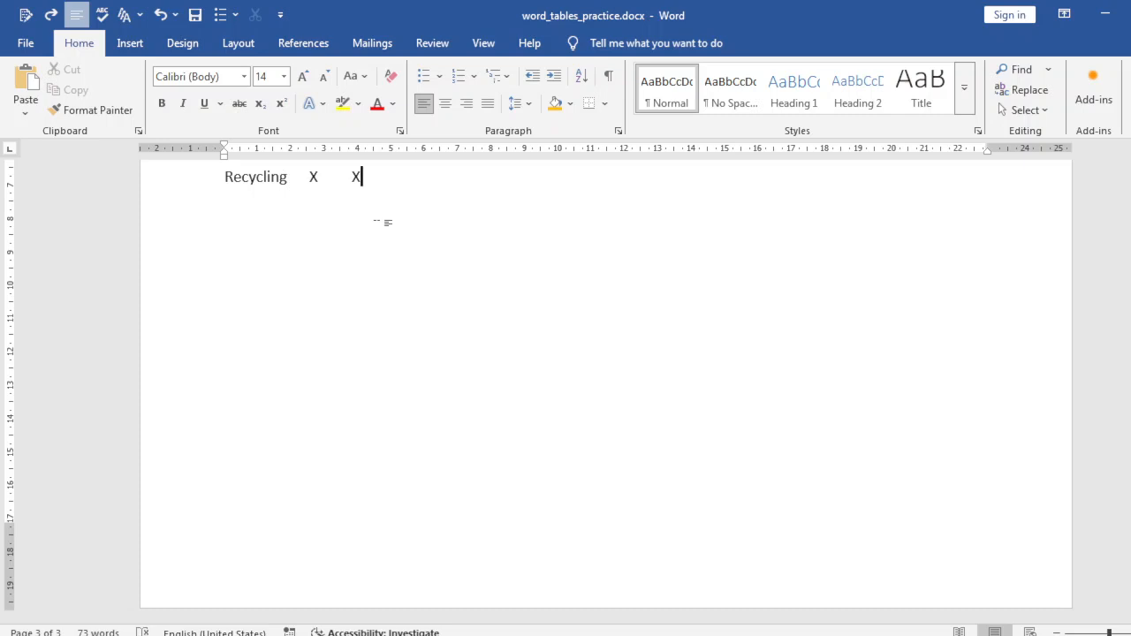
key(Down)
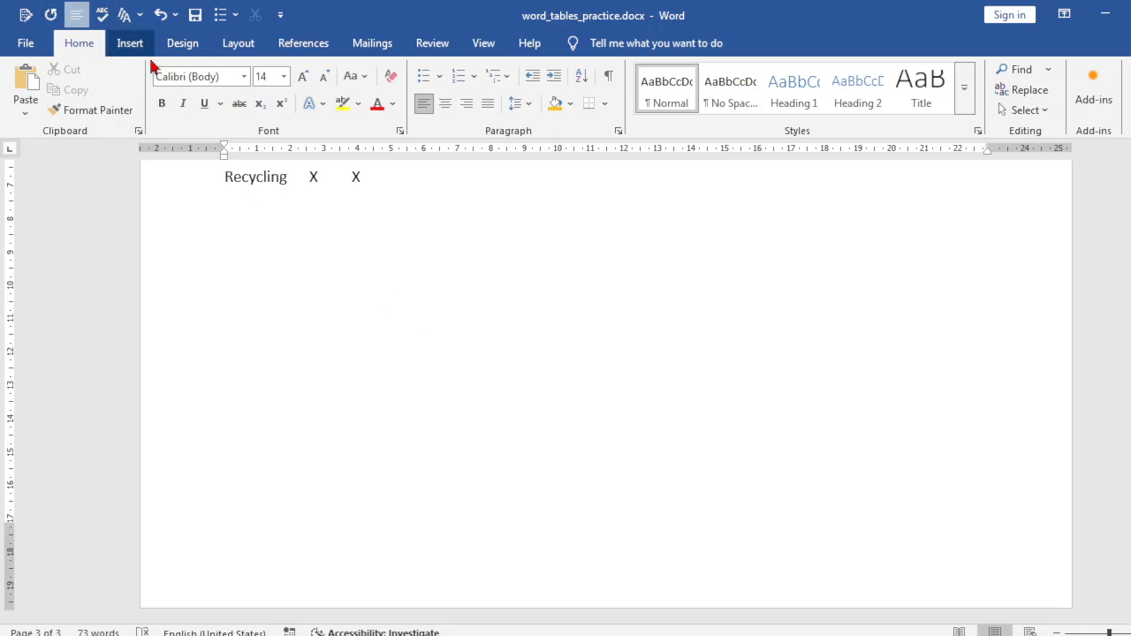
Step: Insert a table with 8 columns and 5 rows below the Recycling line and enter "BMJ Digital Education" in its first cell
click(131, 44)
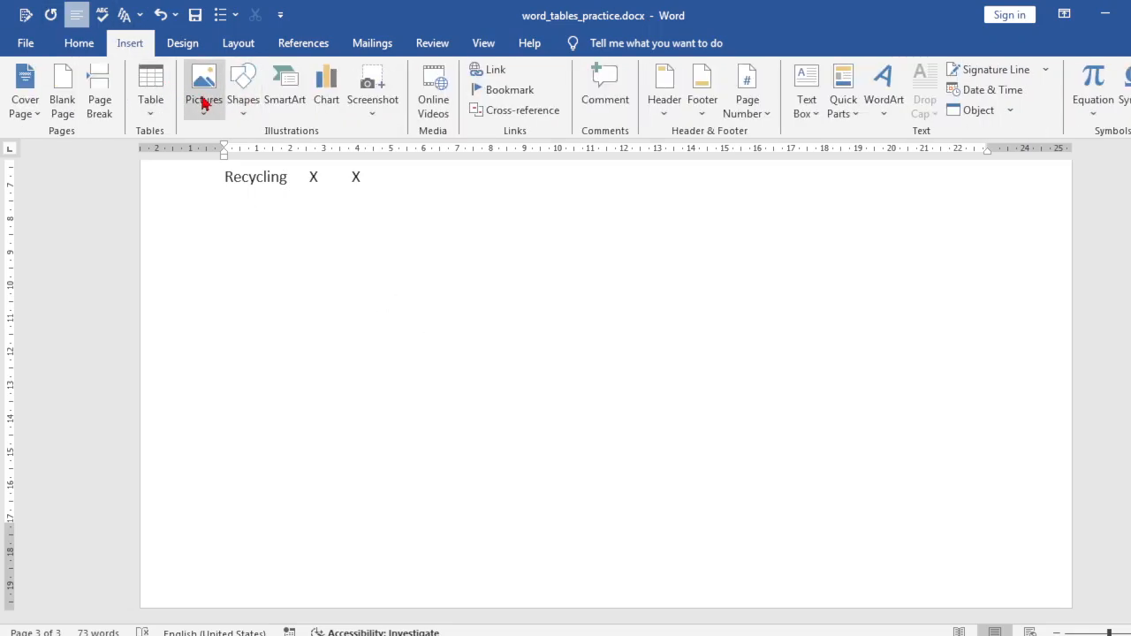
click(157, 106)
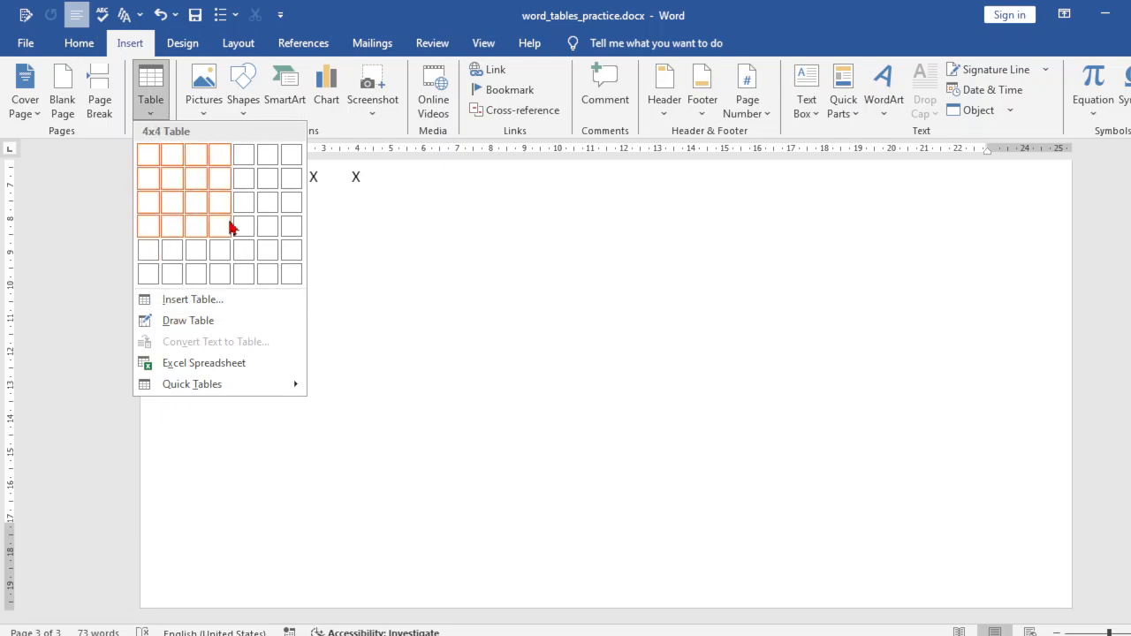
click(212, 303)
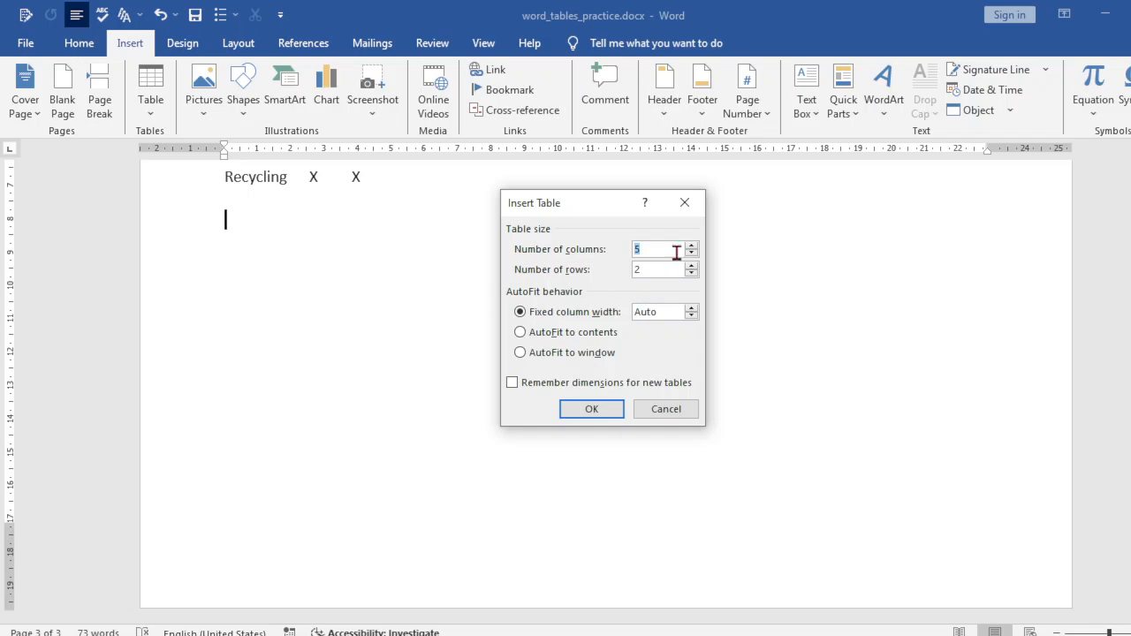
key(BackSpace)
text(8)
drag(646, 270, 631, 273)
text(5)
click(566, 409)
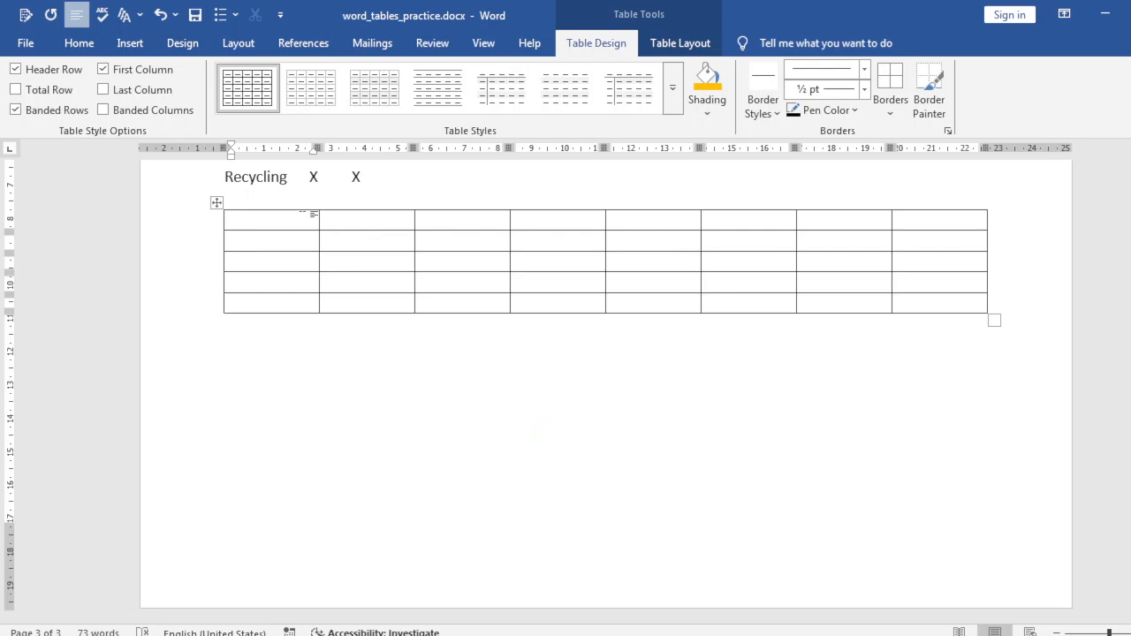
text(BMJ Digital Education)
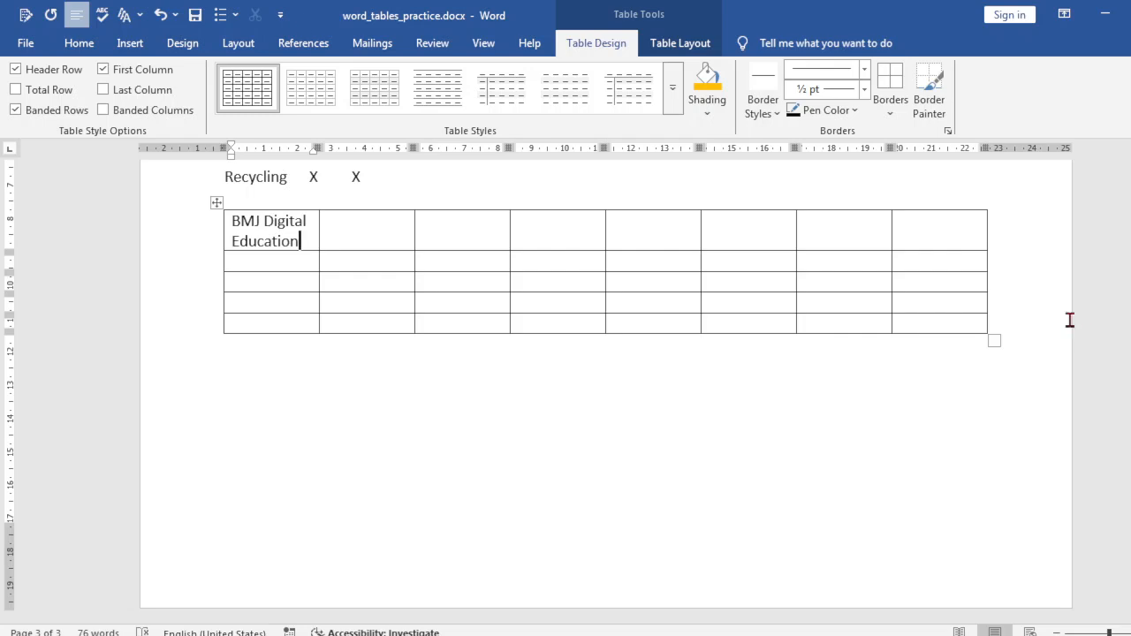
Step: Merge all the first-row cells of the new table, and undo the merge
drag(928, 242, 311, 220)
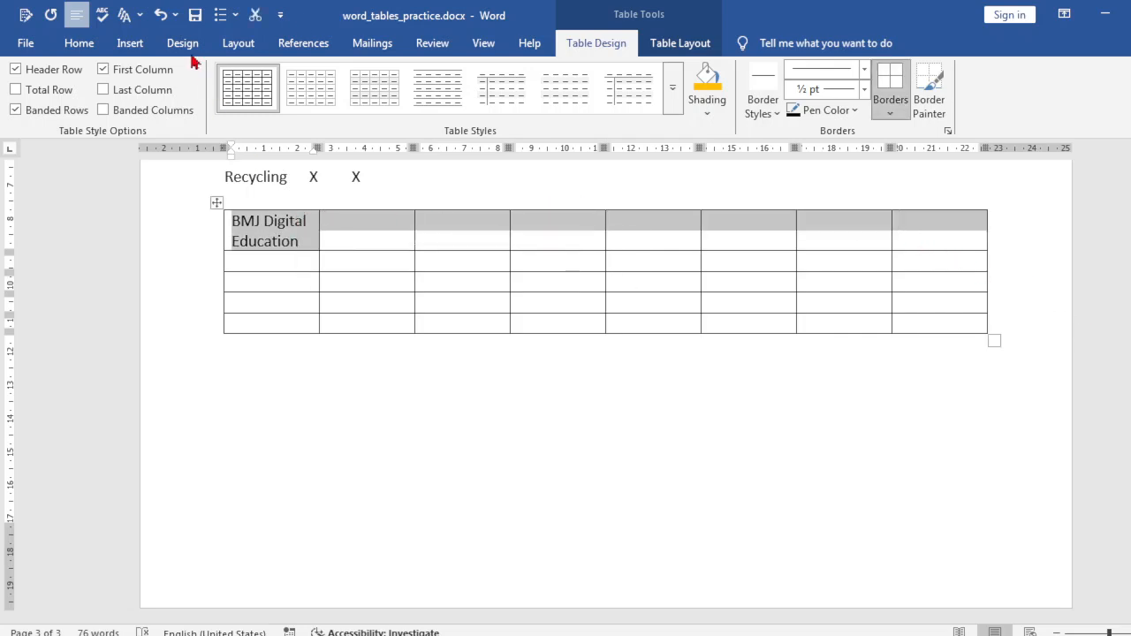
click(665, 52)
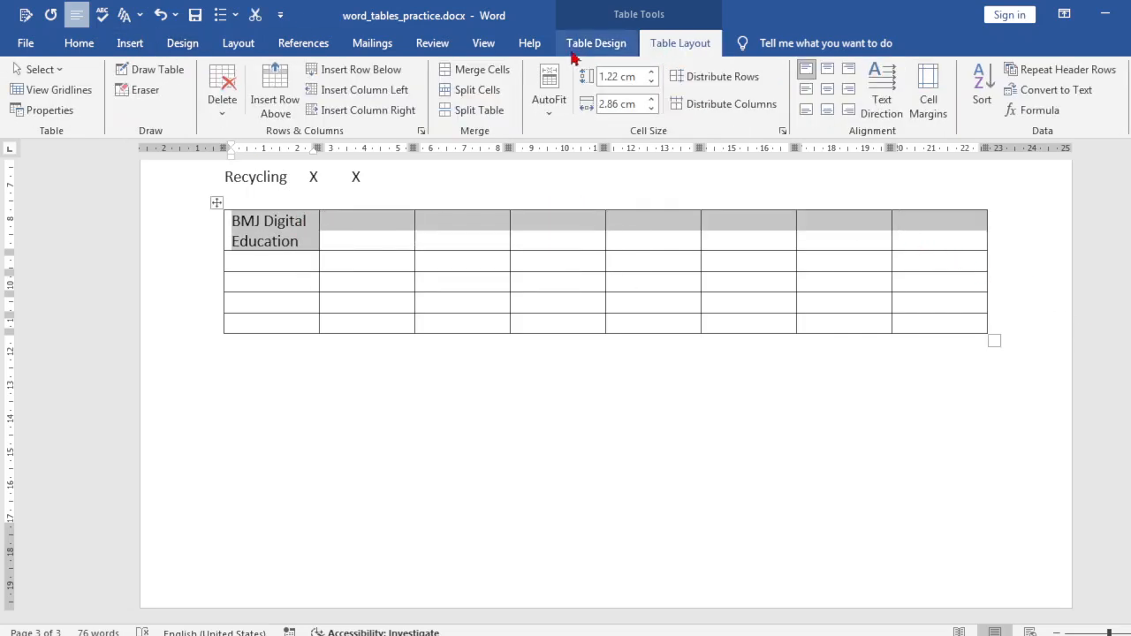
click(492, 71)
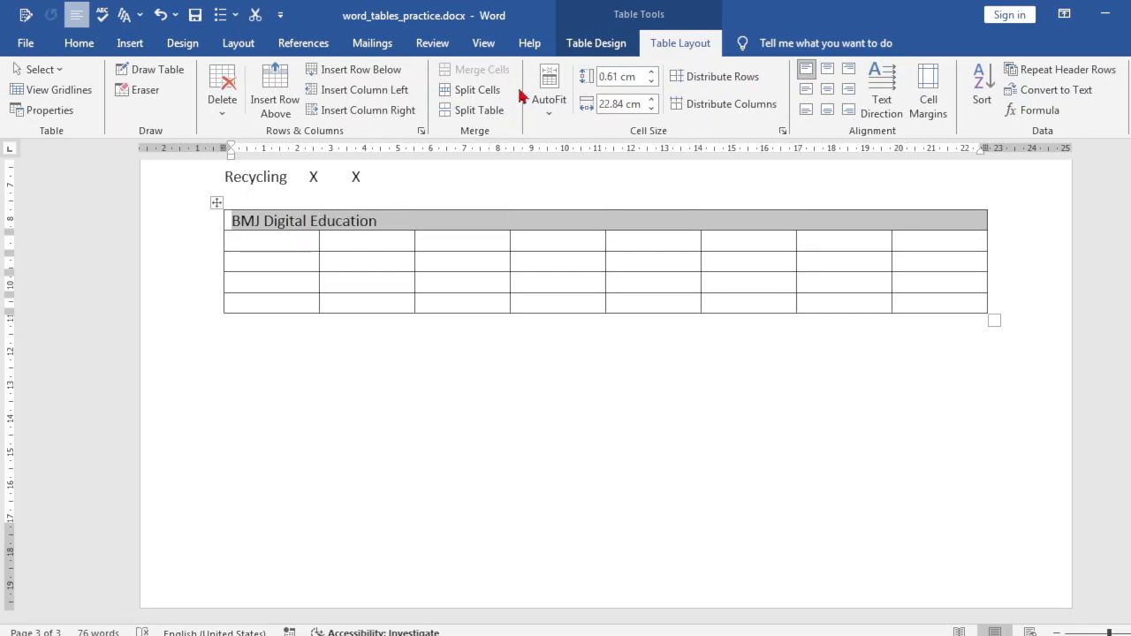
key(ctrl+z)
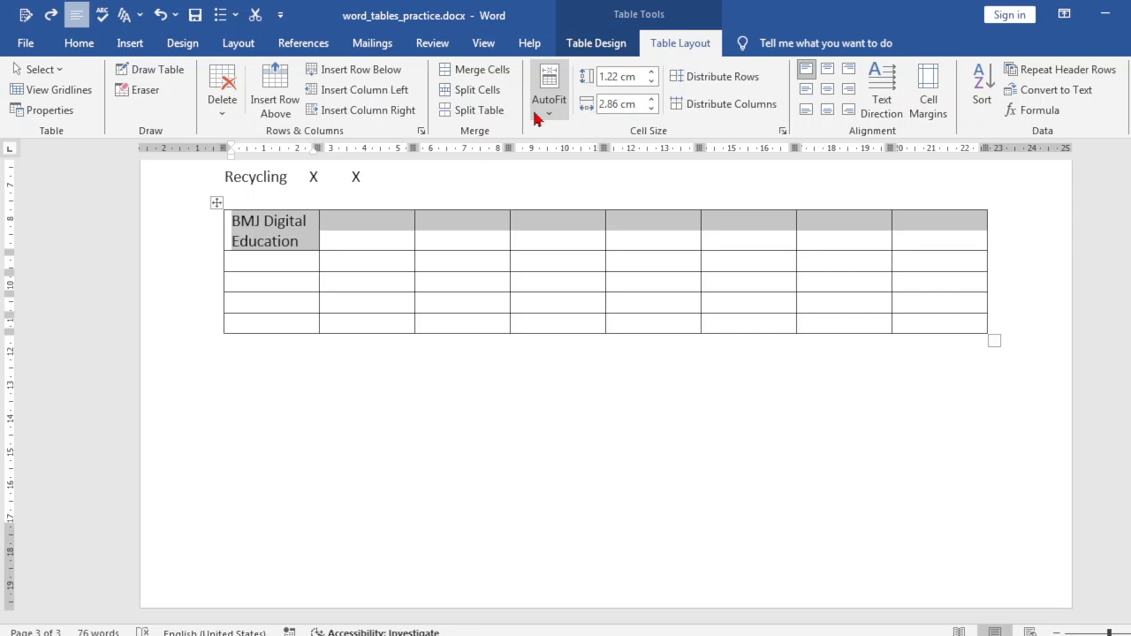
Step: Search the commands for "merg" and apply Merge Cells to the new table's selected first row
click(785, 44)
text(merg)
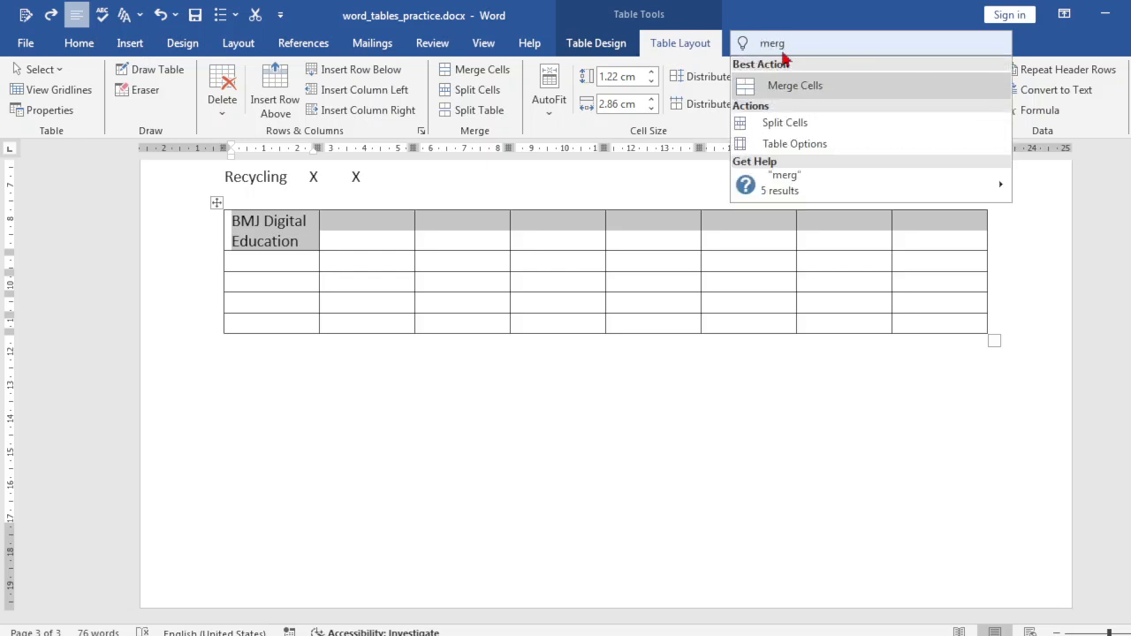
click(858, 88)
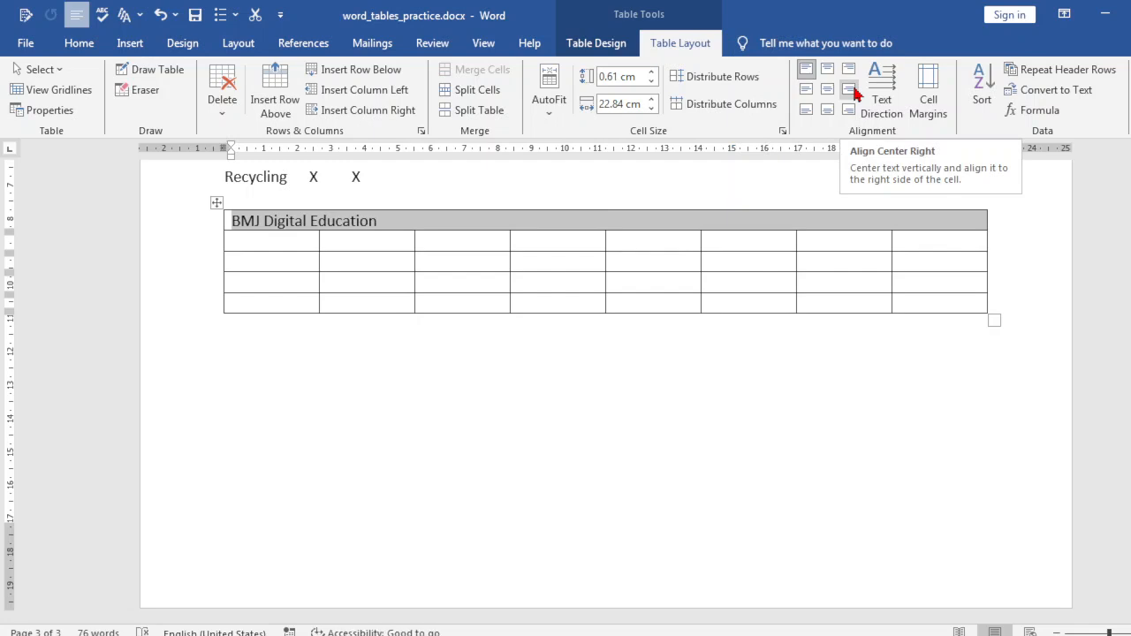
Step: Enlarge the BMJ Digital Education heading in the new table to 18 pt and centre it
click(81, 44)
click(302, 76)
click(302, 76)
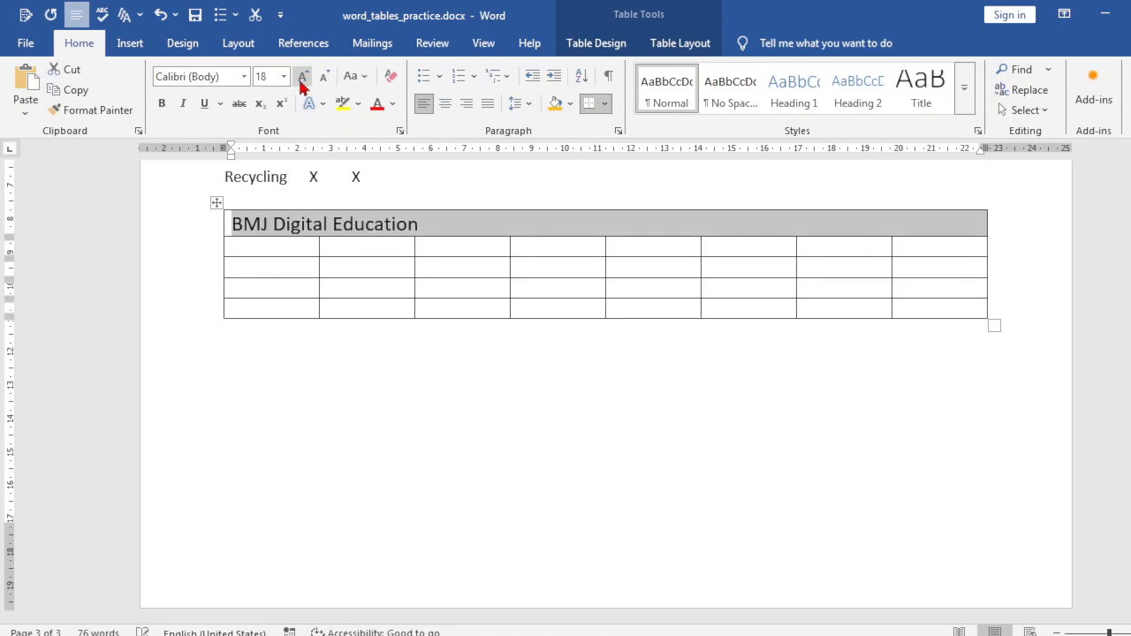
click(444, 104)
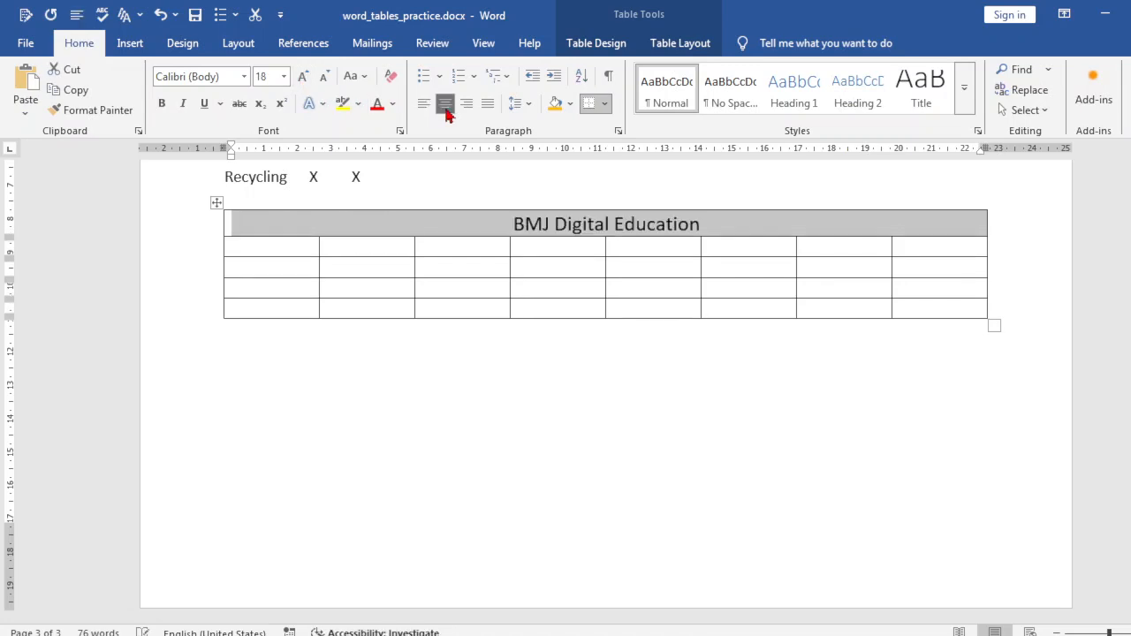
Step: Make the BMJ Digital Education heading bold and set its font to Times New Roman
click(162, 103)
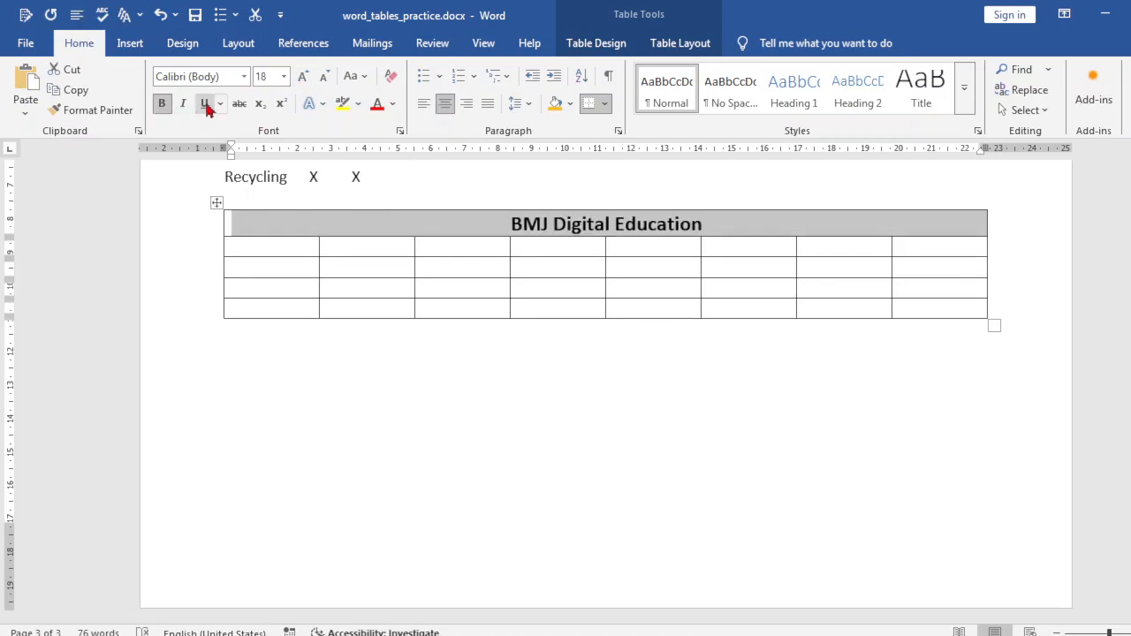
click(219, 76)
text(Times New Roman)
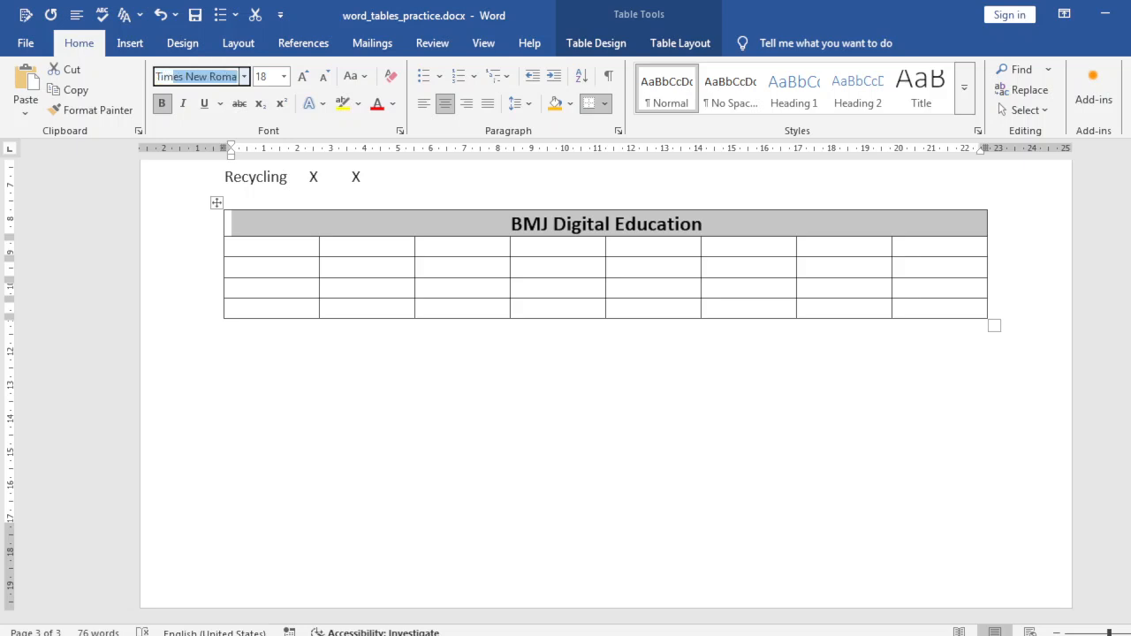
key(Return)
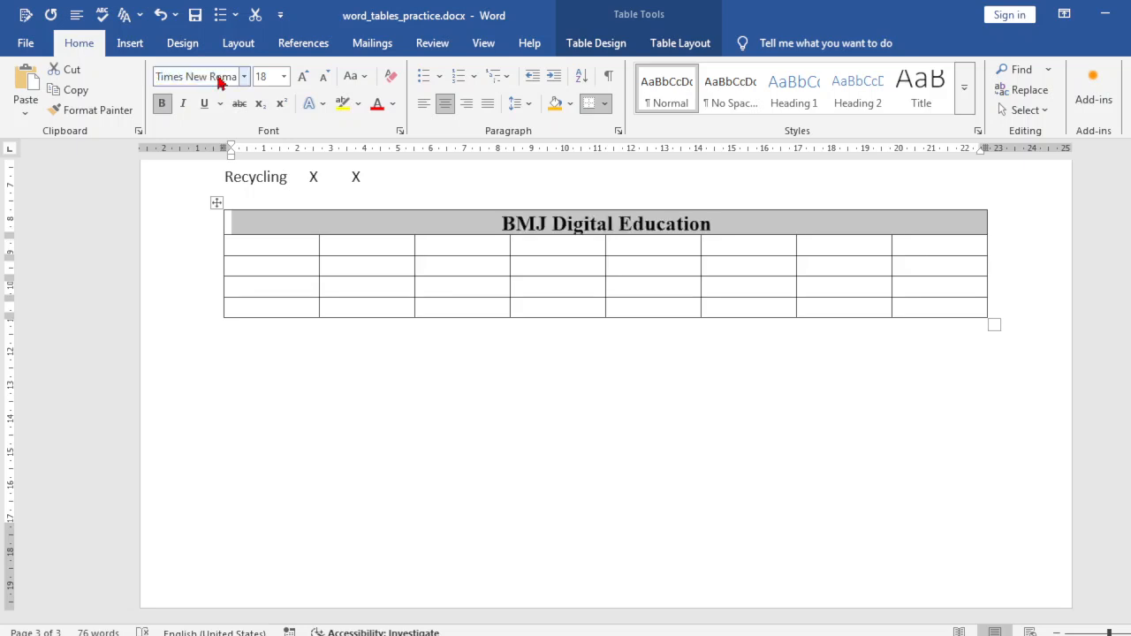
click(527, 382)
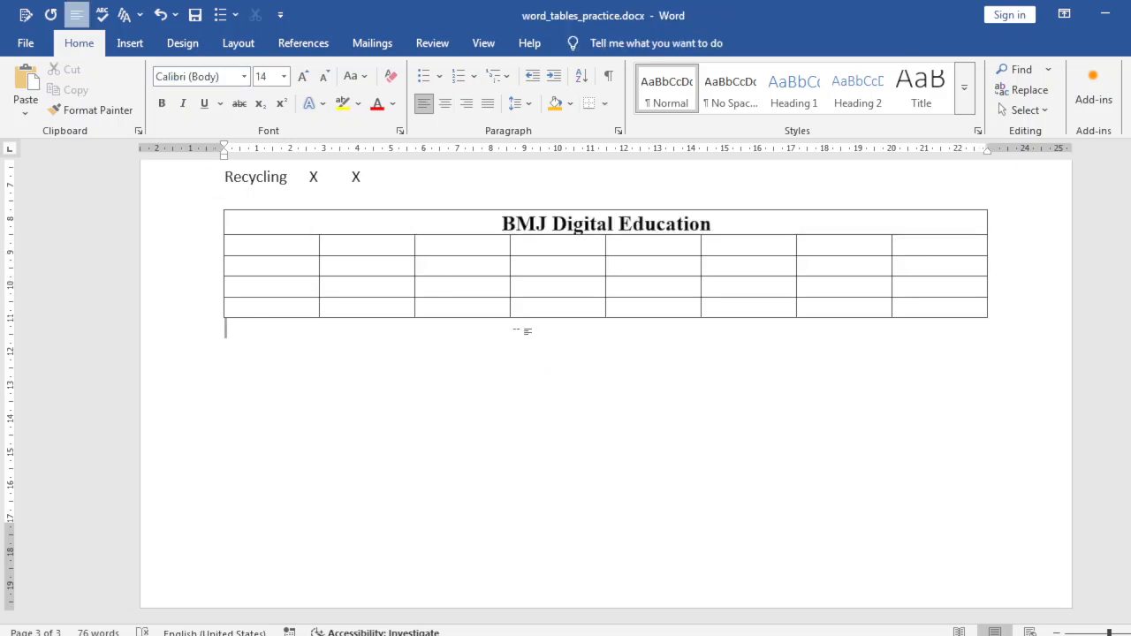
Step: Enter "Attendance of May 2025" in the first cell of the new table's second row and merge that whole row
click(308, 249)
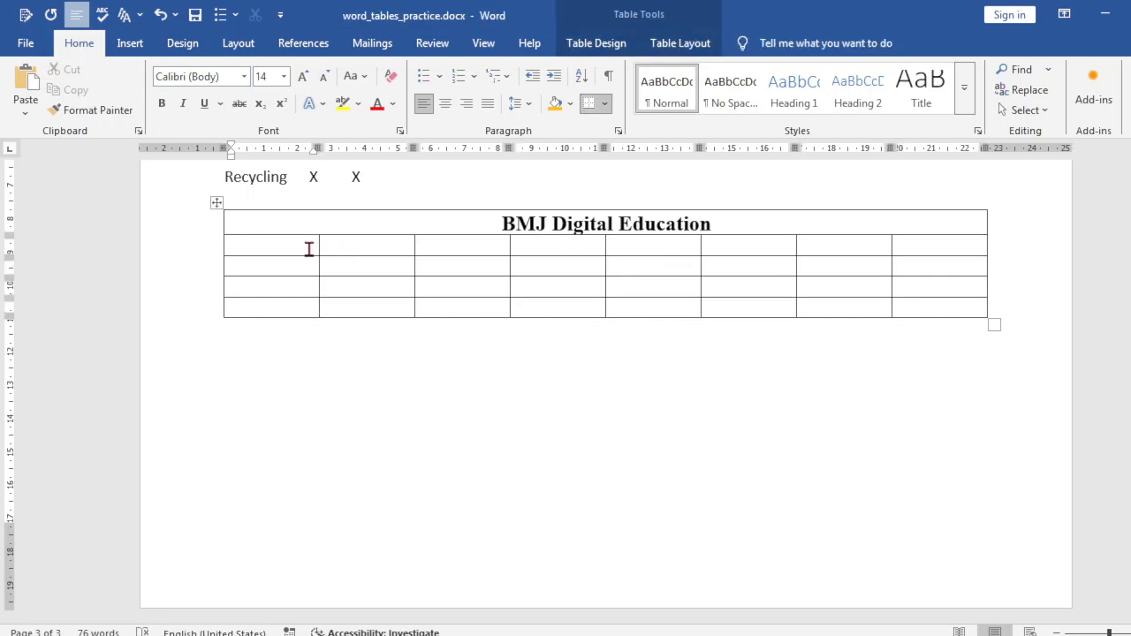
text(Attendance of )
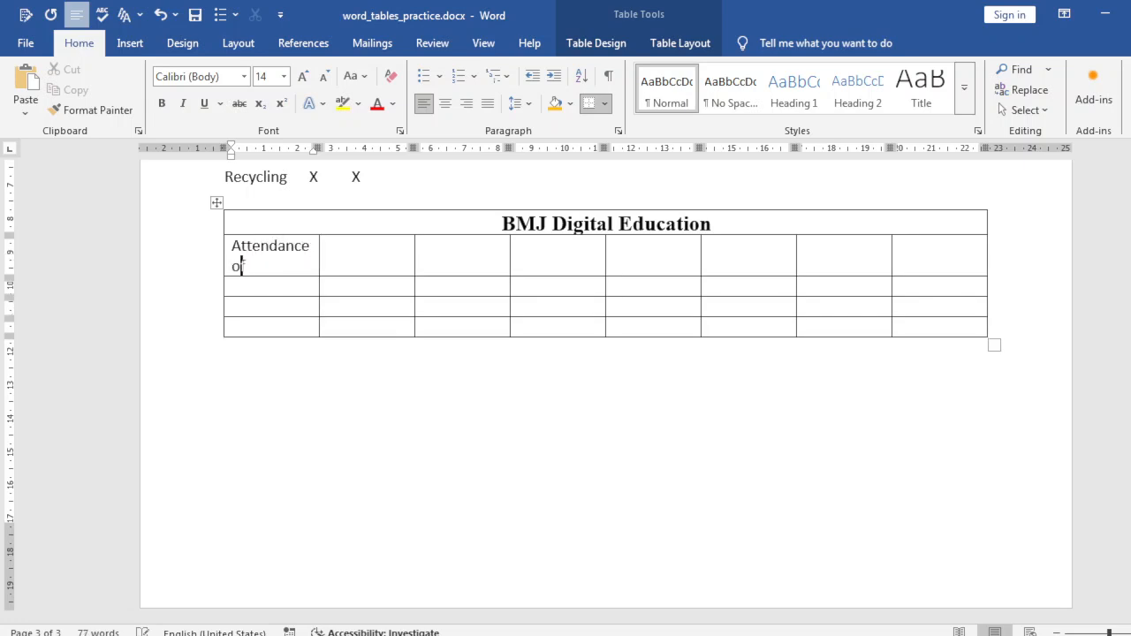
text(May 2025)
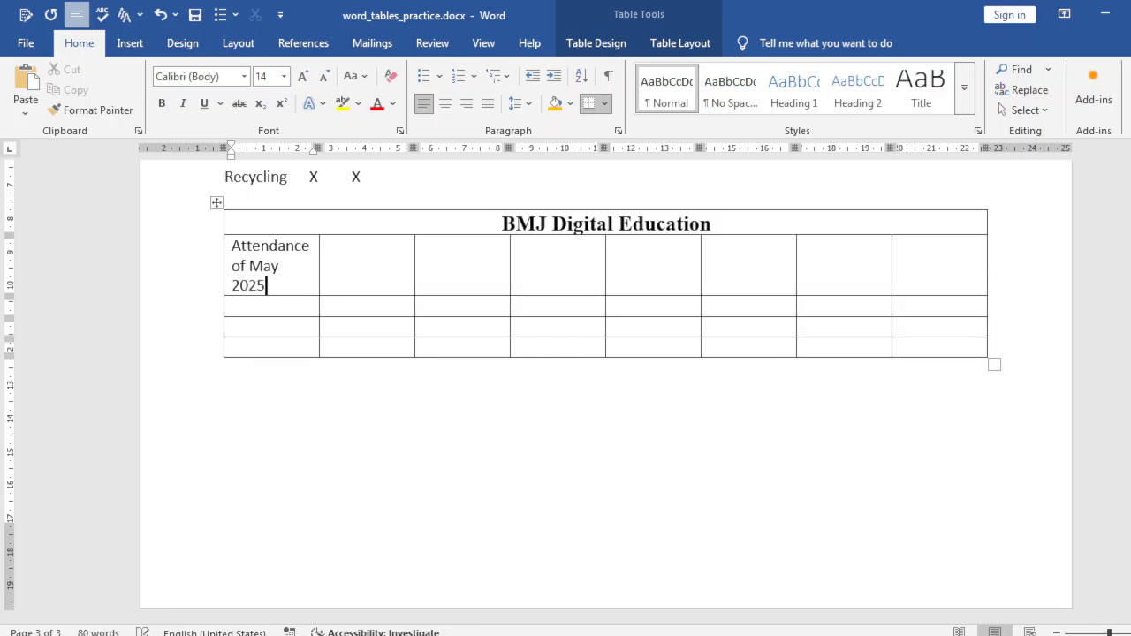
drag(919, 274, 253, 272)
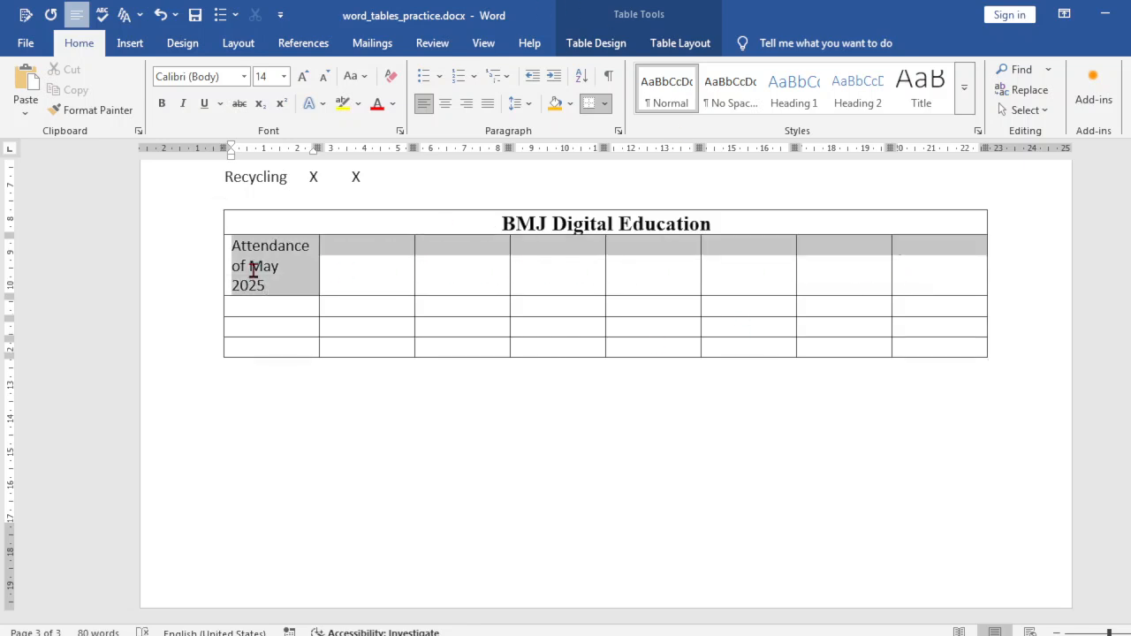
click(673, 44)
click(456, 69)
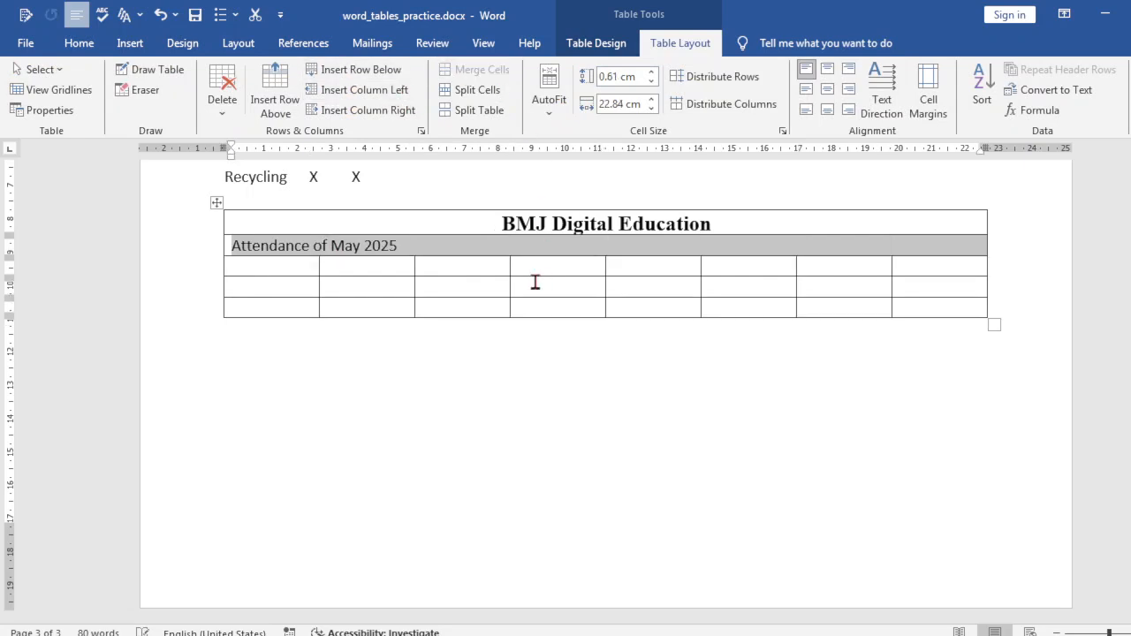
Step: Format the Attendance of May 2025 row as centred, bold 12 pt text
click(78, 42)
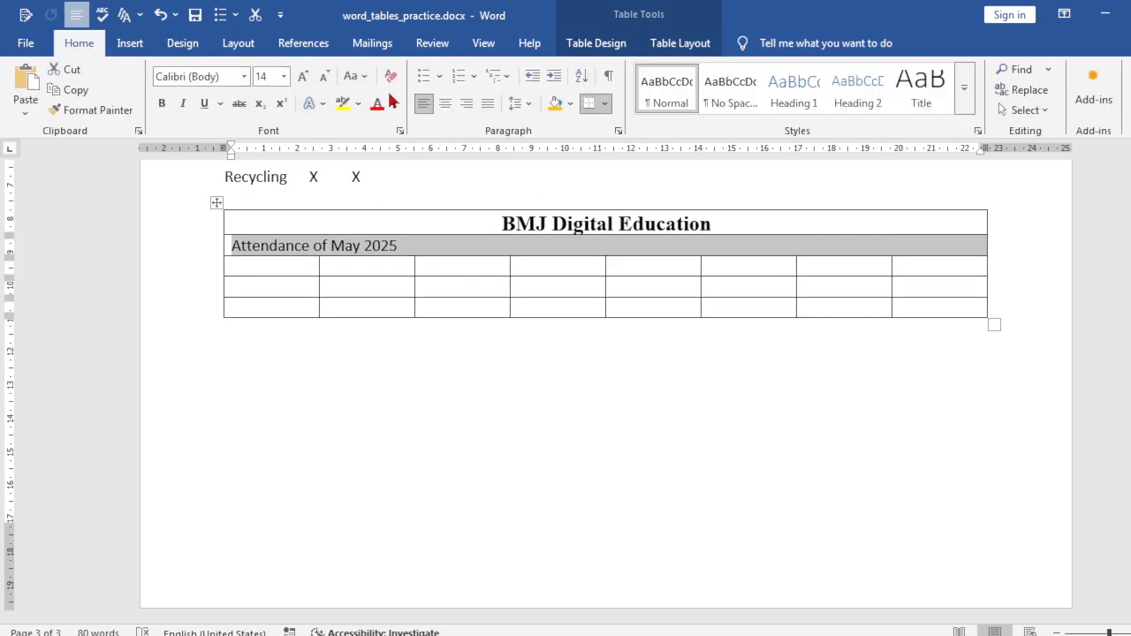
click(445, 103)
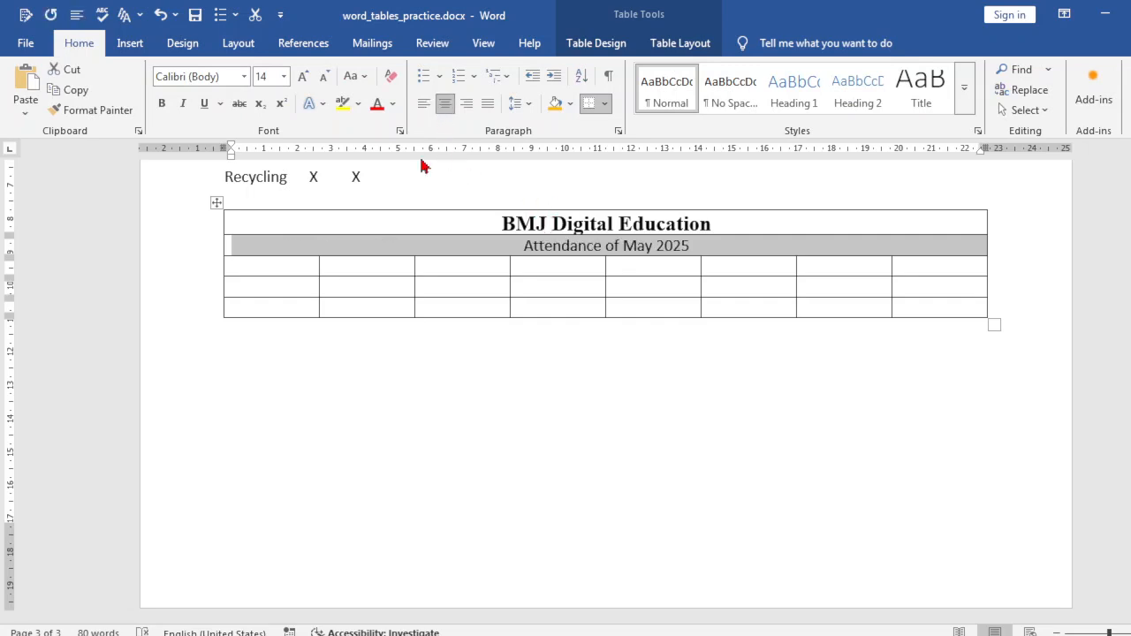
click(303, 78)
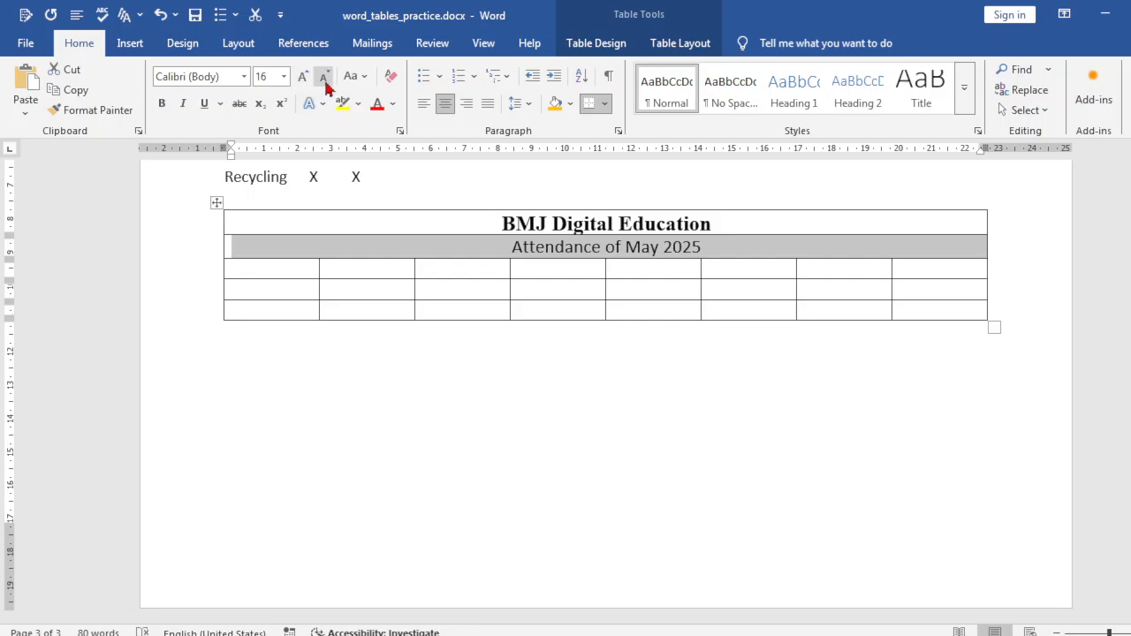
click(325, 77)
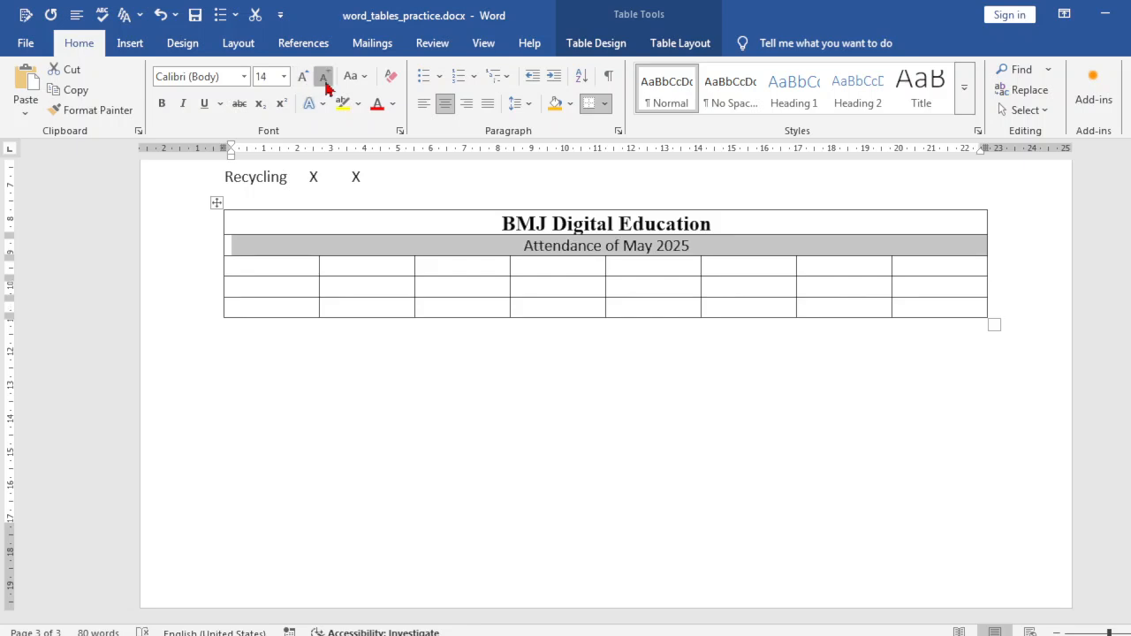
click(325, 78)
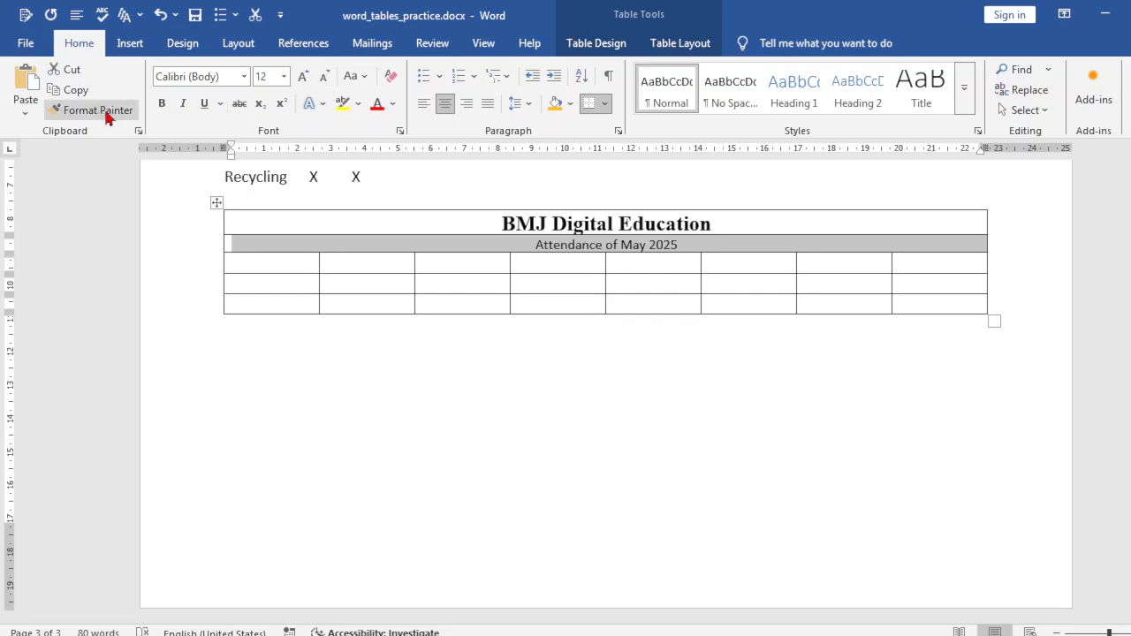
click(162, 104)
click(560, 378)
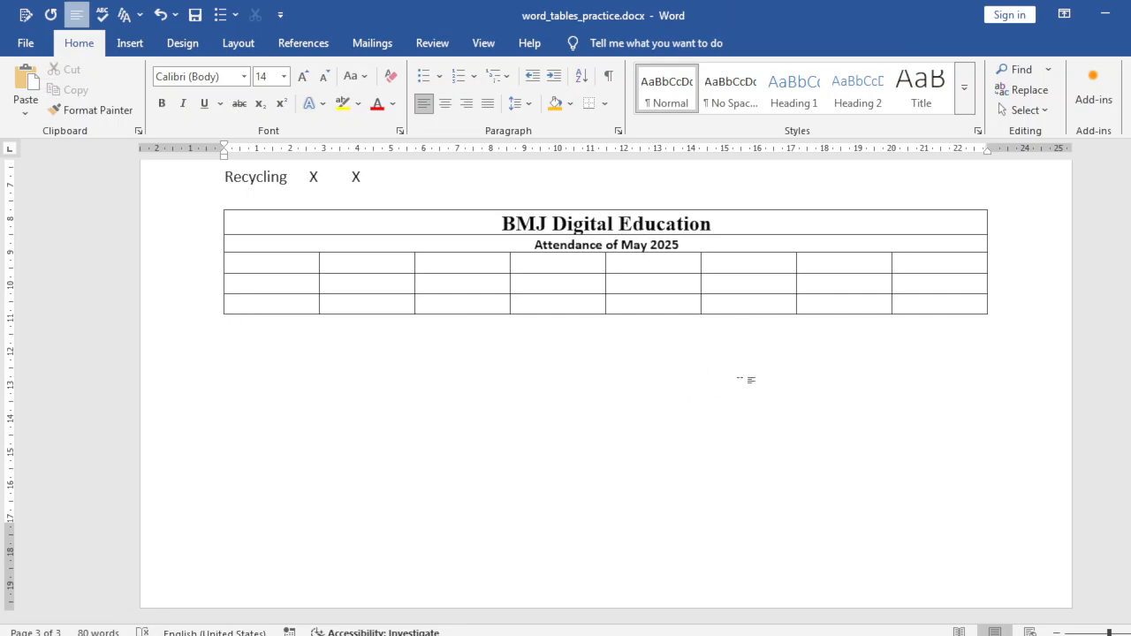
Step: Create a centred "Week # 01" heading across the merged first two cells of the third row
click(301, 268)
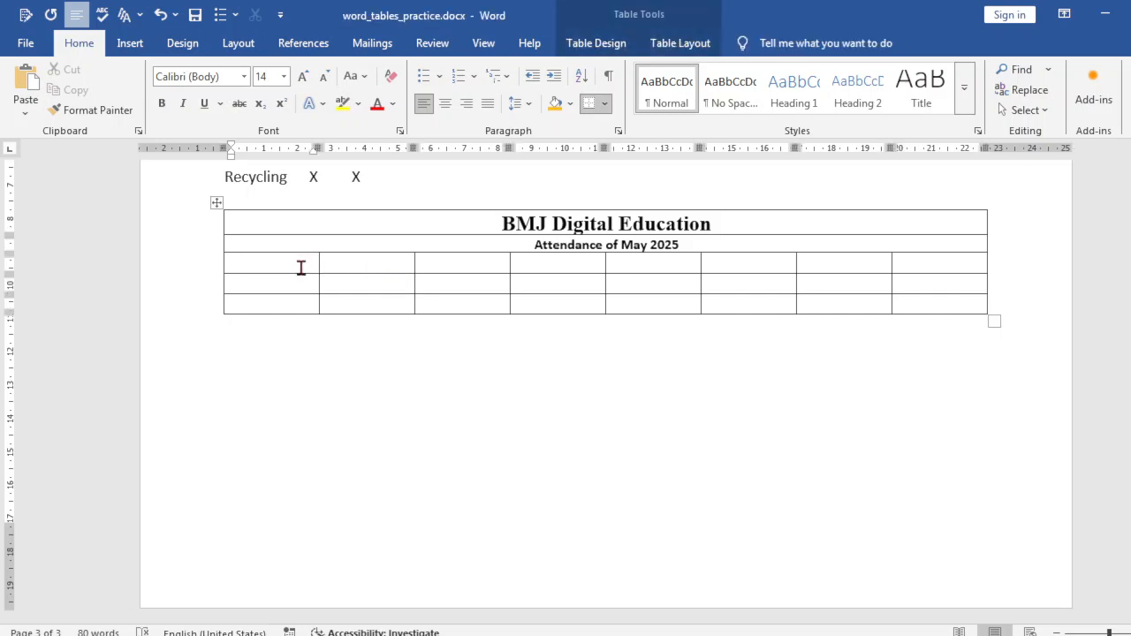
text(Week # 01)
drag(356, 260, 263, 260)
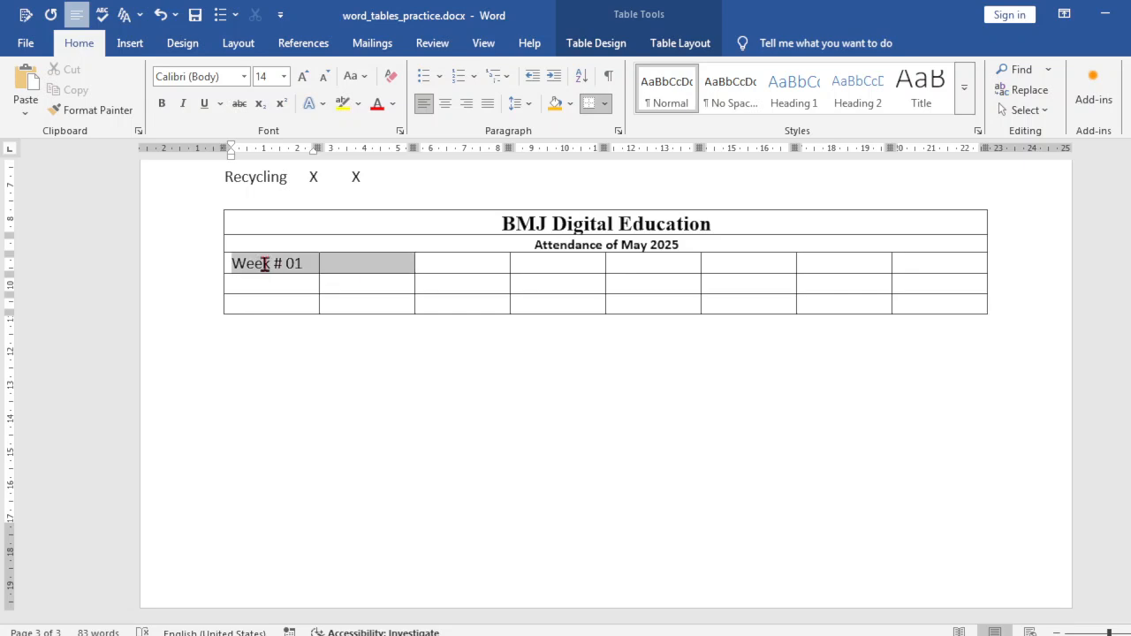
click(672, 43)
click(482, 70)
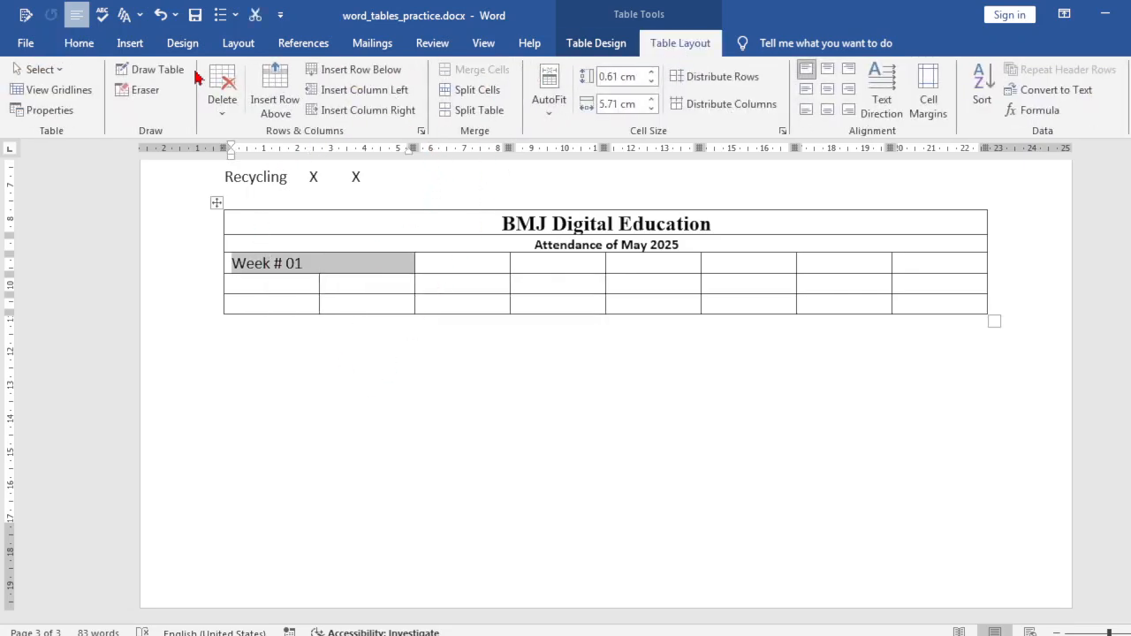
click(91, 53)
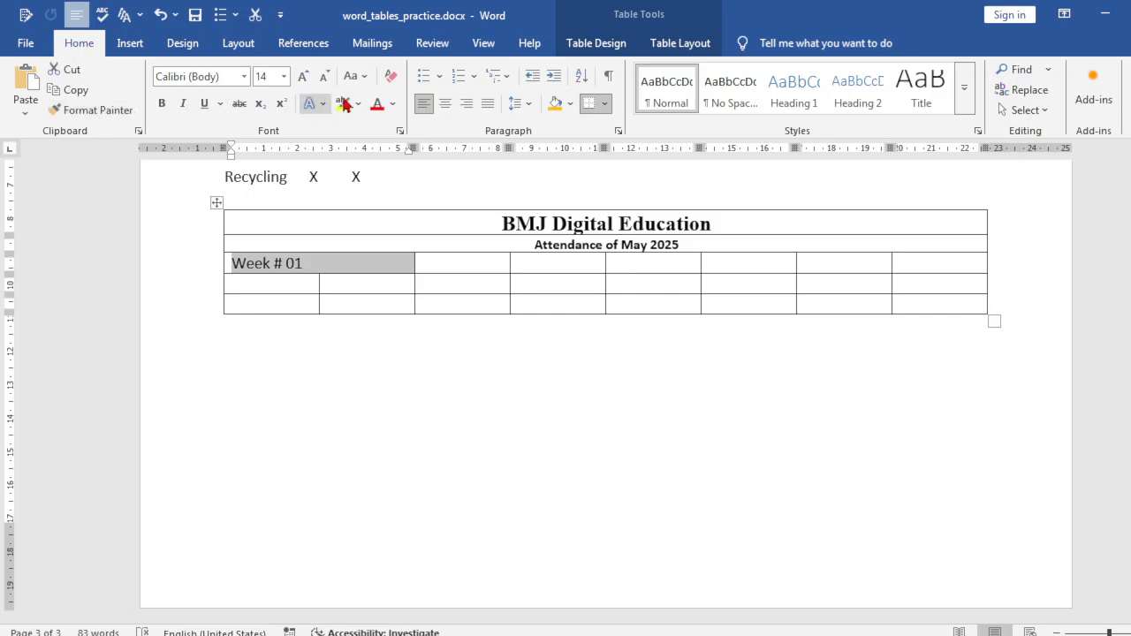
click(445, 105)
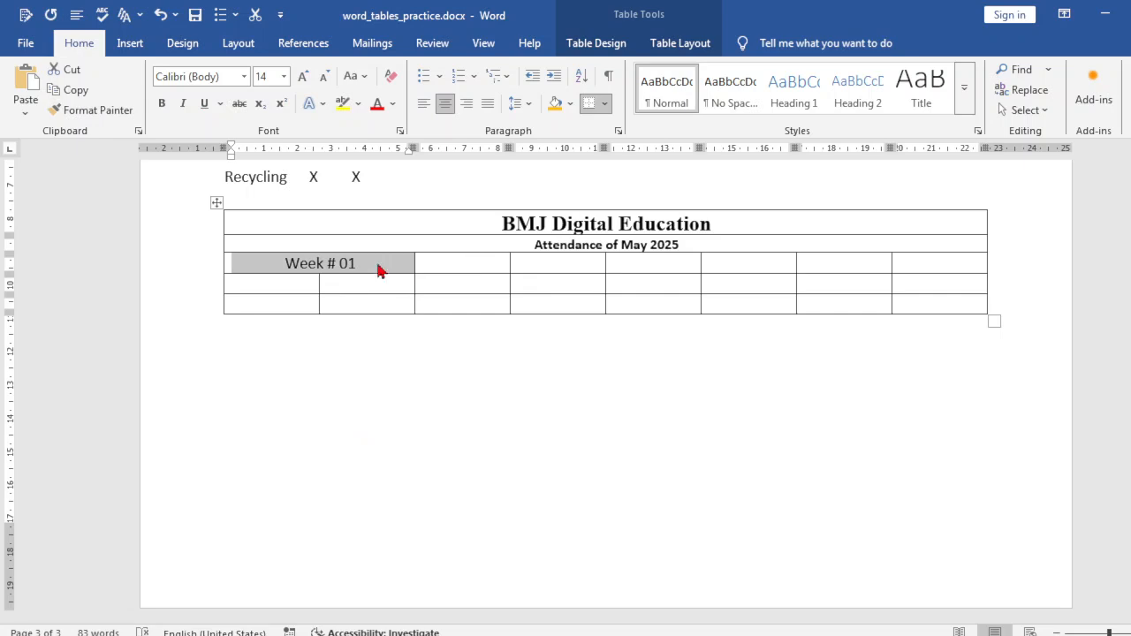
Step: Create a centred "Week # 02" heading across the next two cells of the third row, merged into one
click(504, 263)
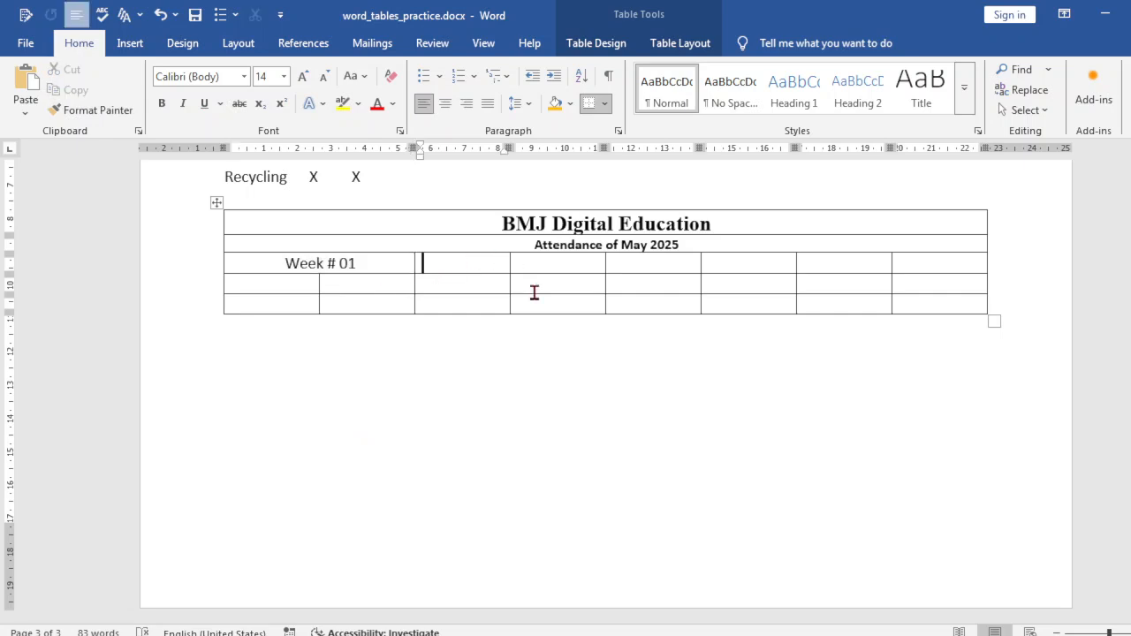
text(Week # 02)
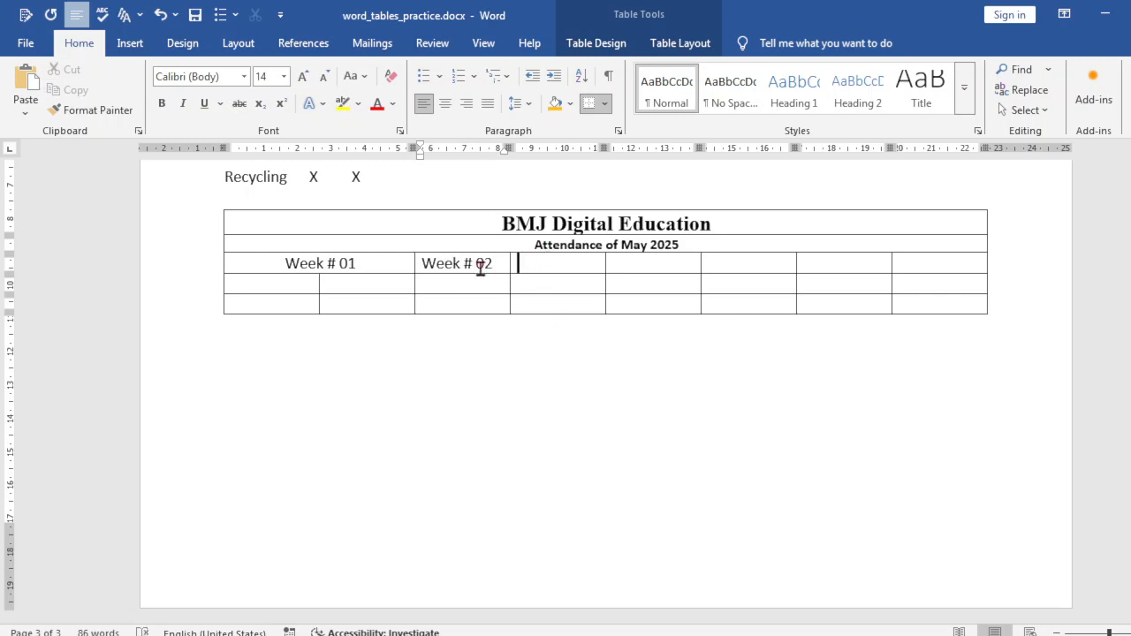
drag(487, 260, 548, 262)
click(677, 38)
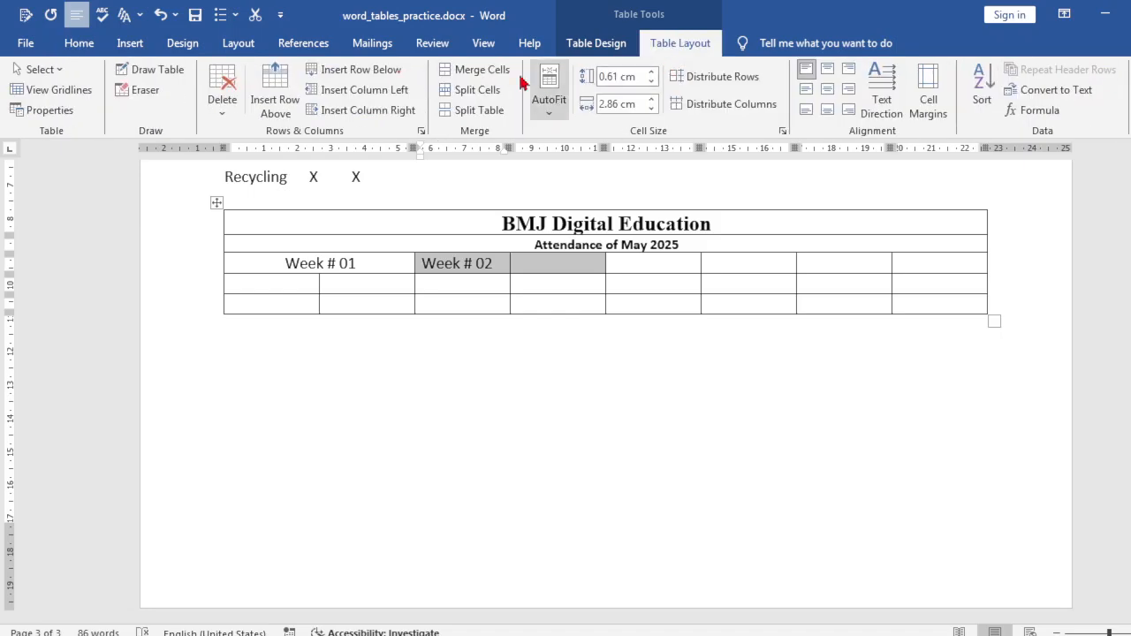
click(464, 71)
click(619, 378)
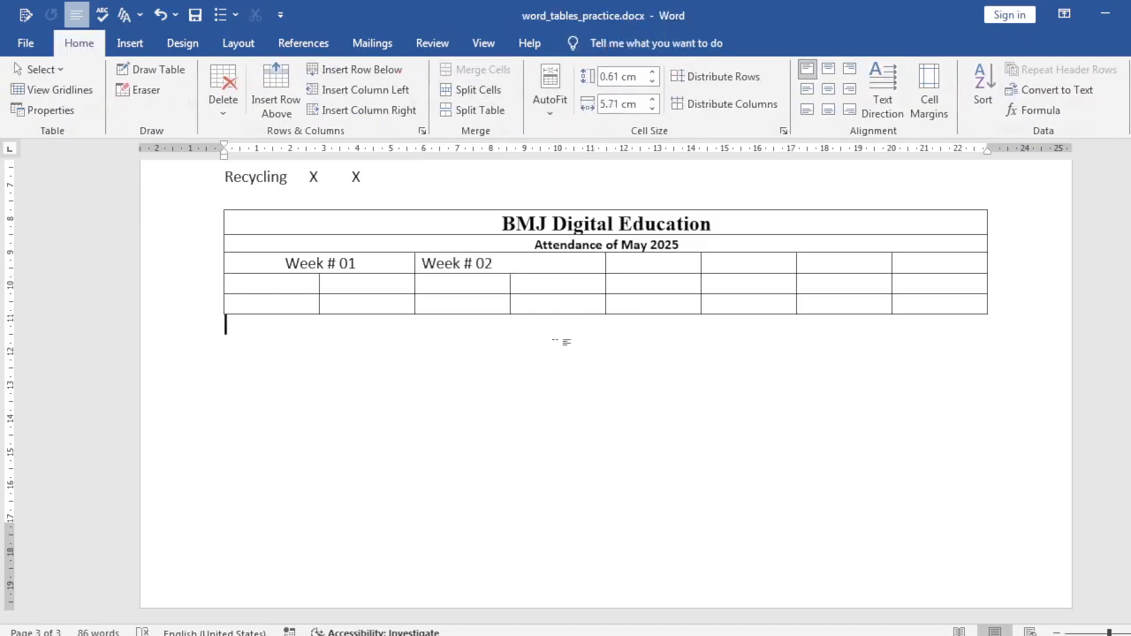
click(530, 268)
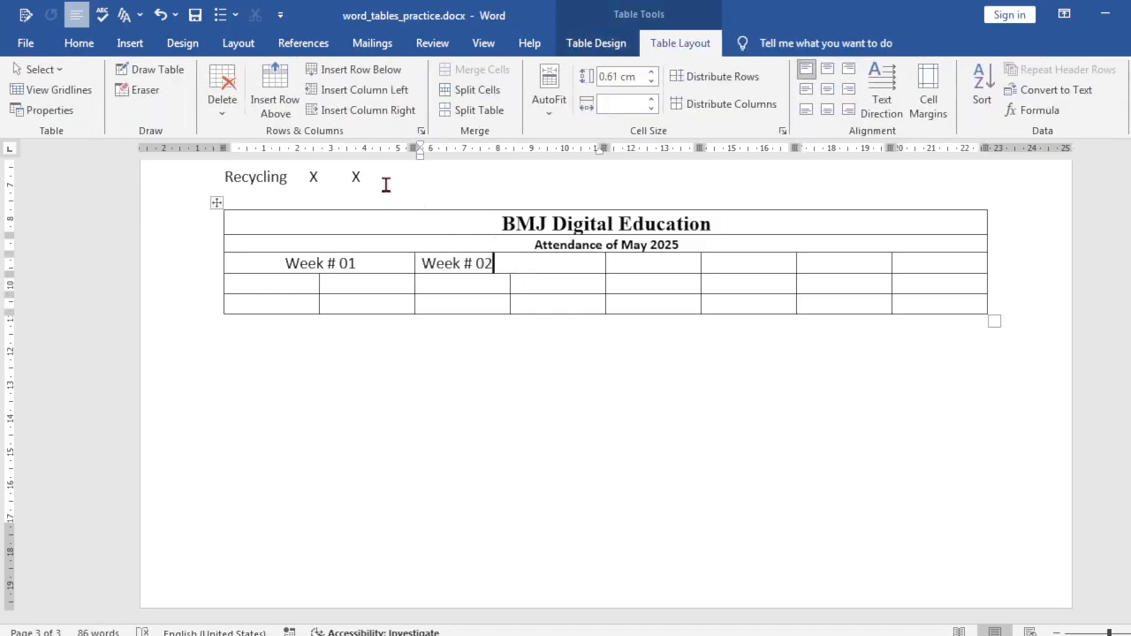
click(78, 43)
click(445, 104)
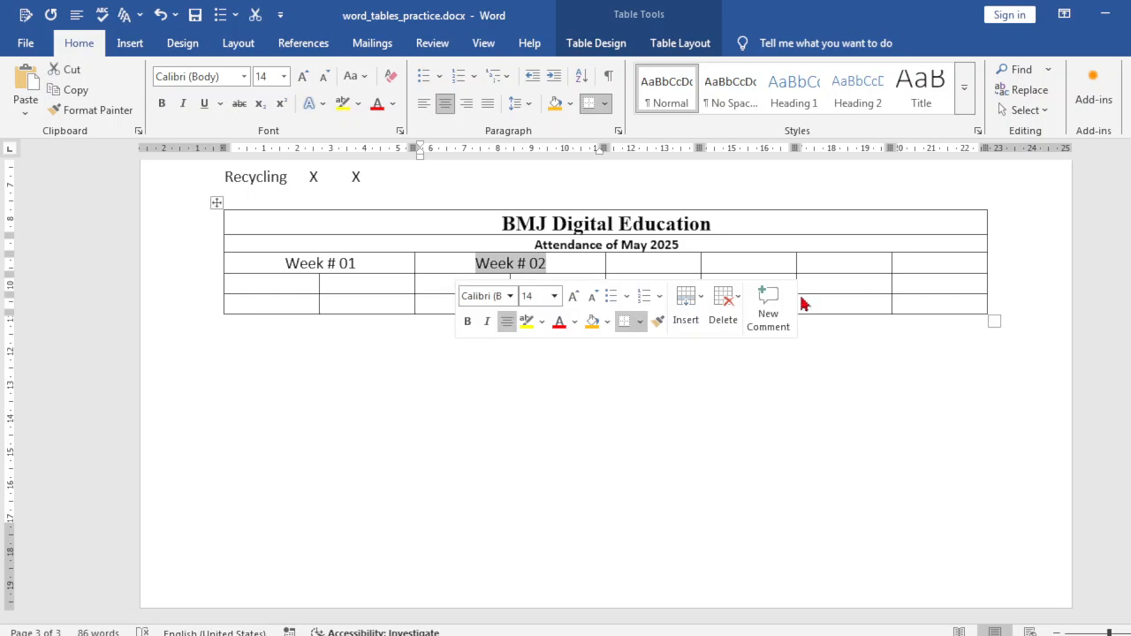
Step: Create a centred "Week # 03" heading in the two merged cells following Week # 02
click(673, 265)
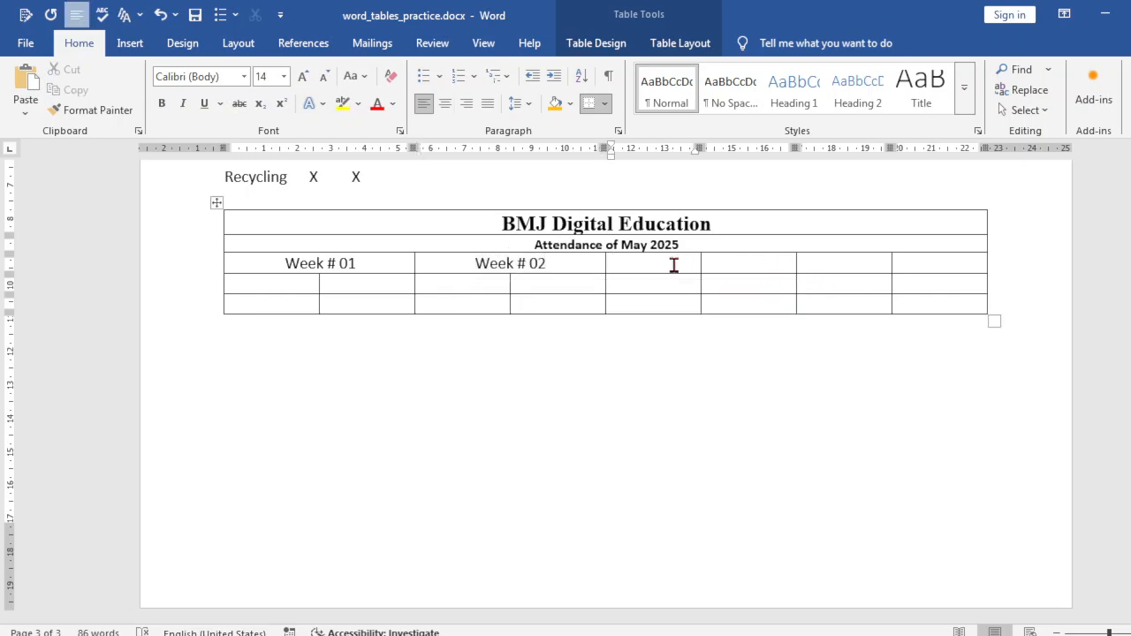
text(Week # 03)
drag(725, 263, 661, 272)
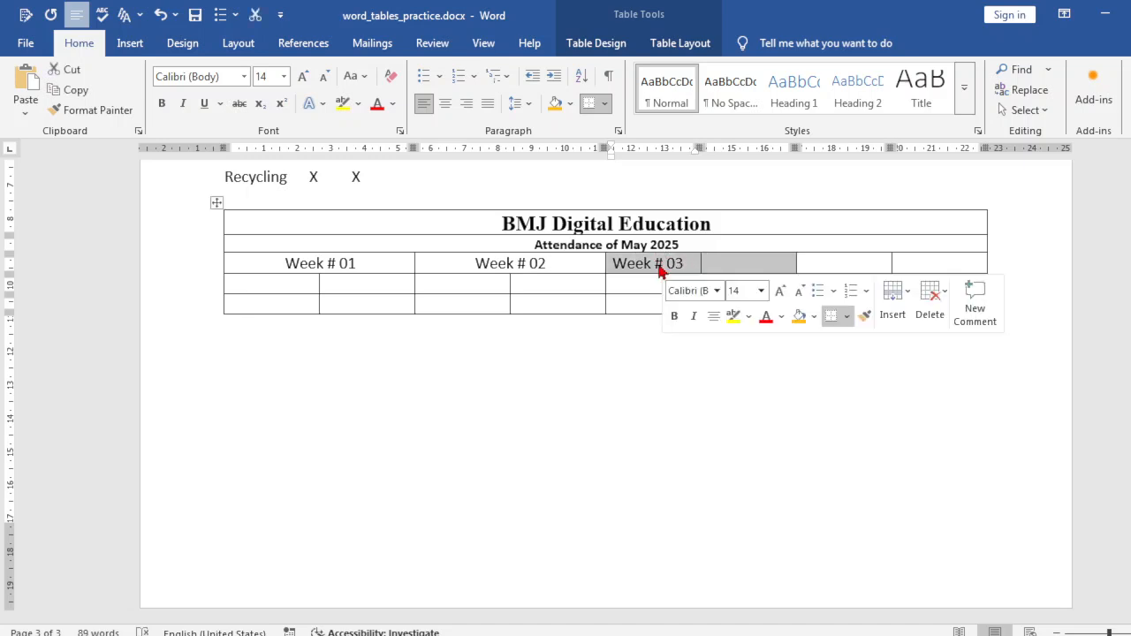
click(686, 42)
click(477, 70)
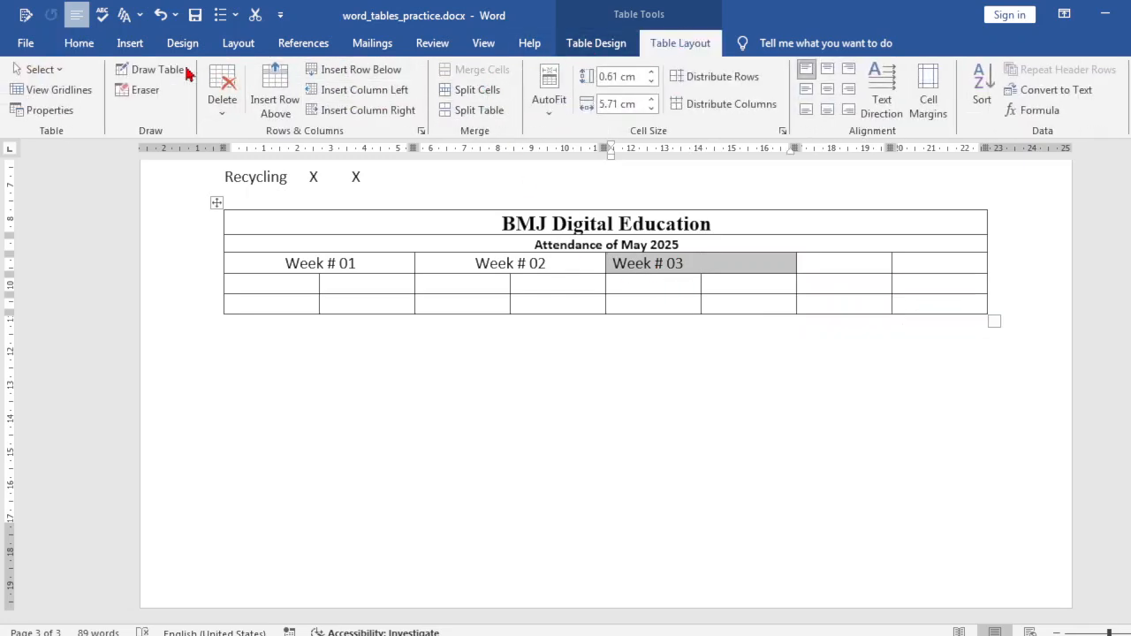
click(79, 43)
click(446, 103)
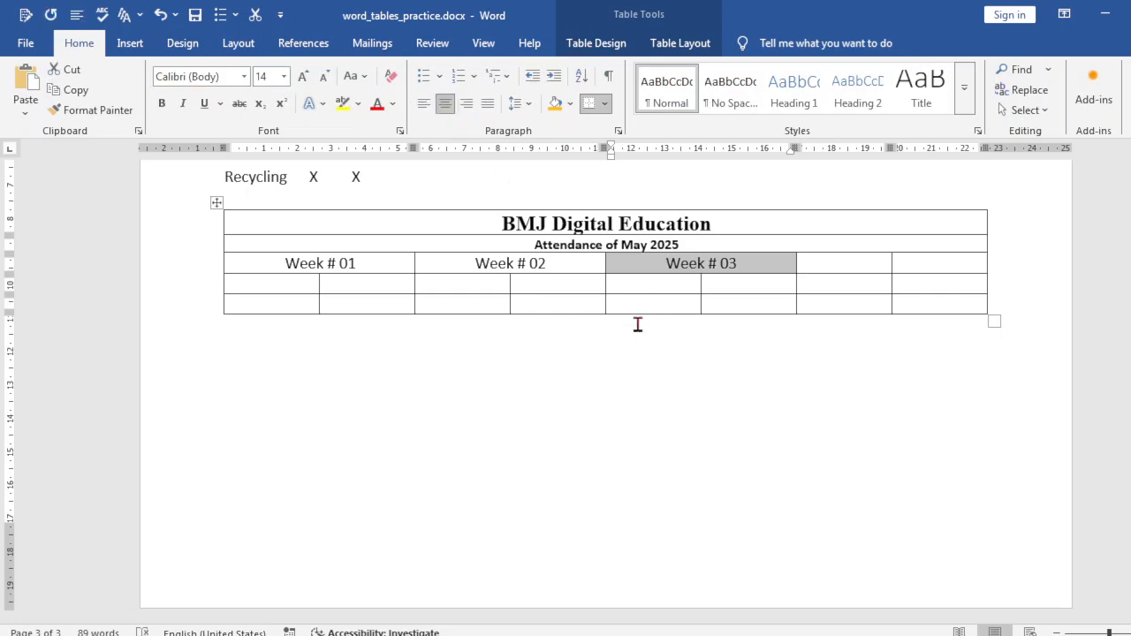
Step: Create a centred "Week # 04" heading in the merged last two cells of the third row
click(806, 264)
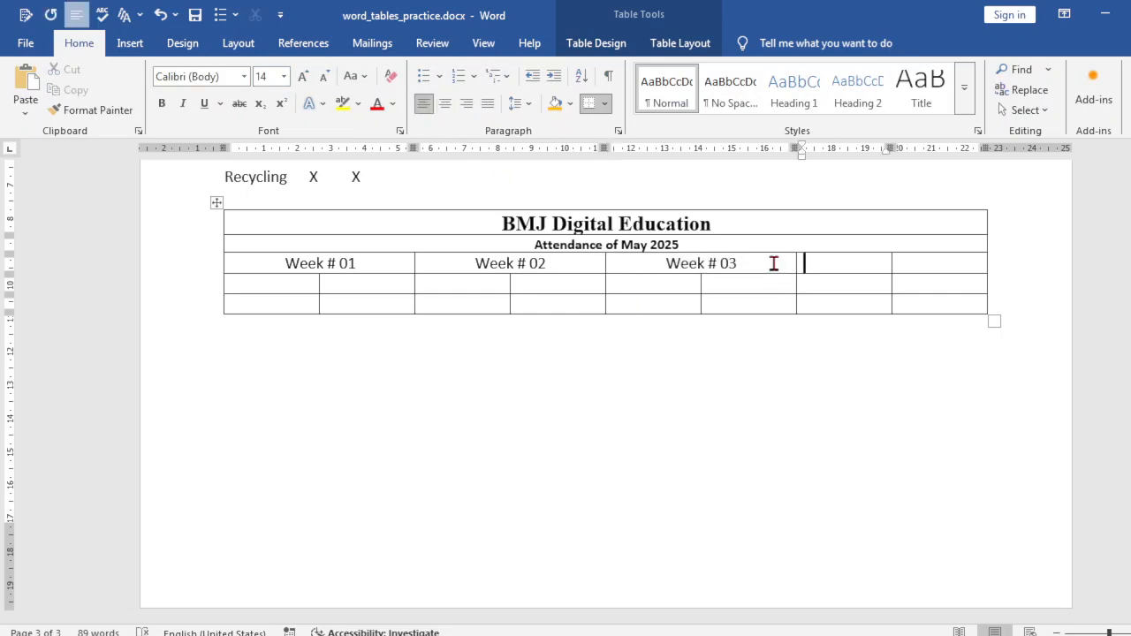
text(Week #)
drag(899, 262, 853, 275)
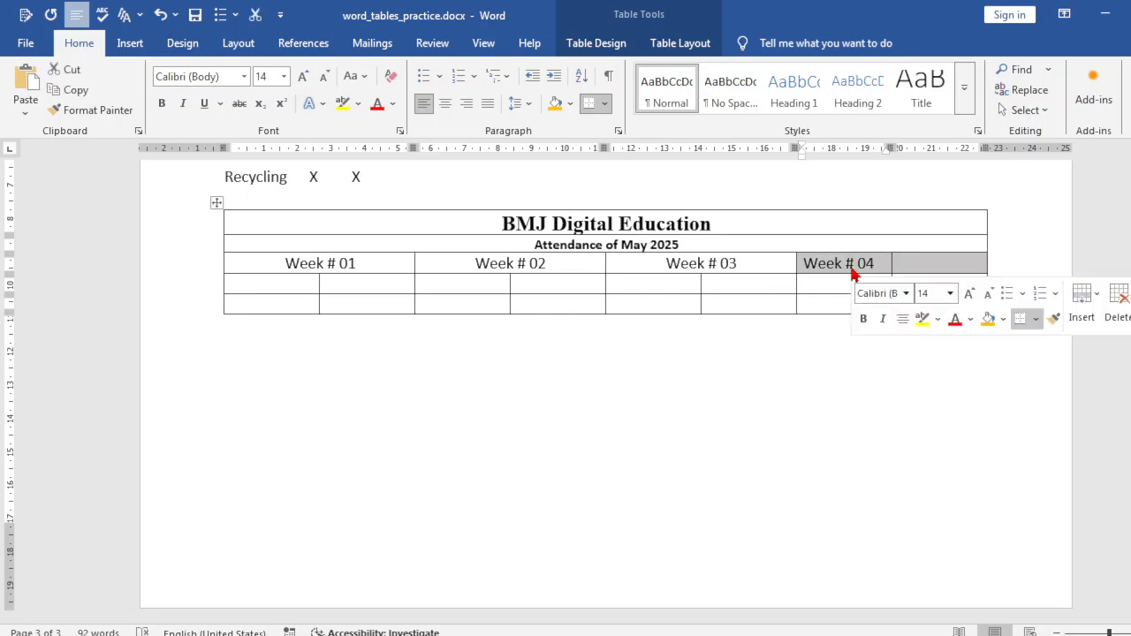
click(681, 44)
click(495, 70)
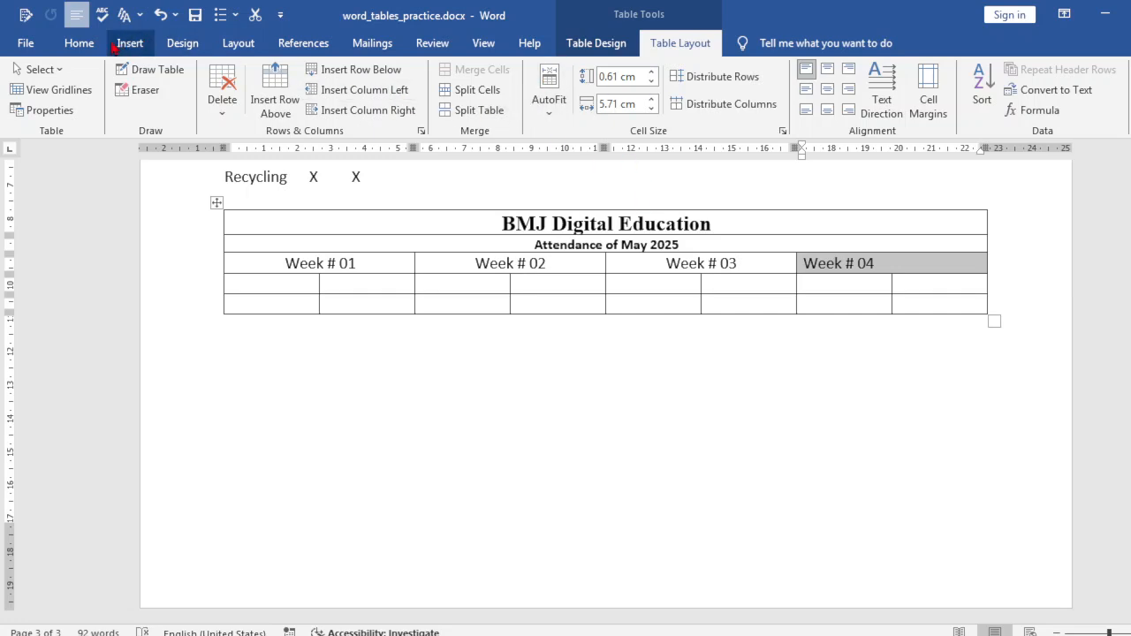
click(78, 43)
click(445, 104)
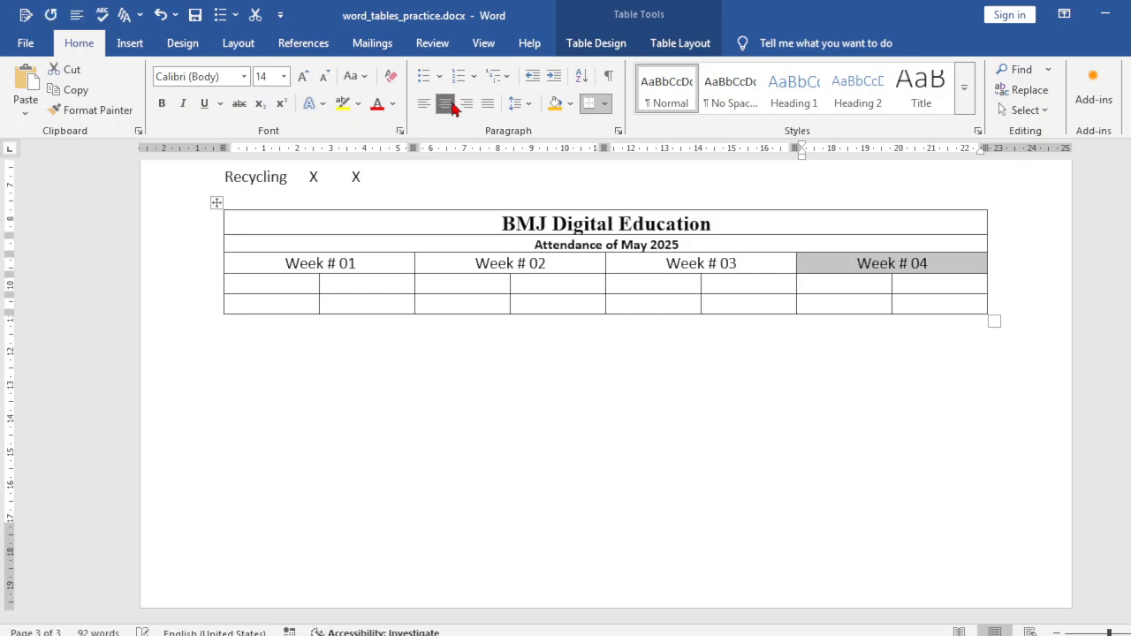
click(783, 328)
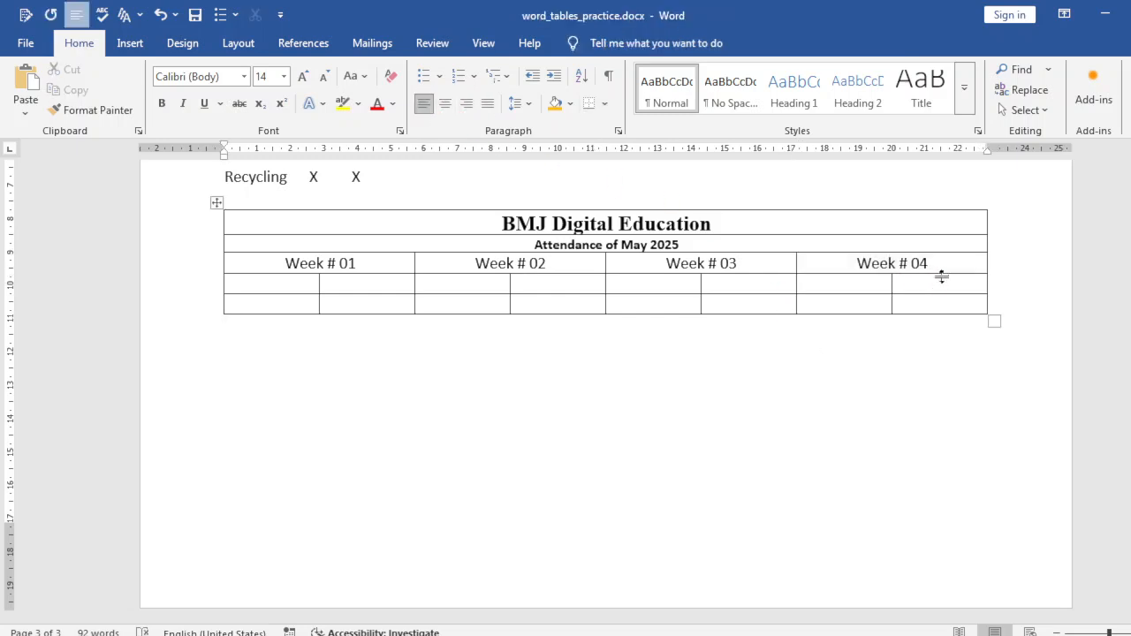
Step: Format the four week headings as bold 12 pt text
drag(942, 265, 341, 257)
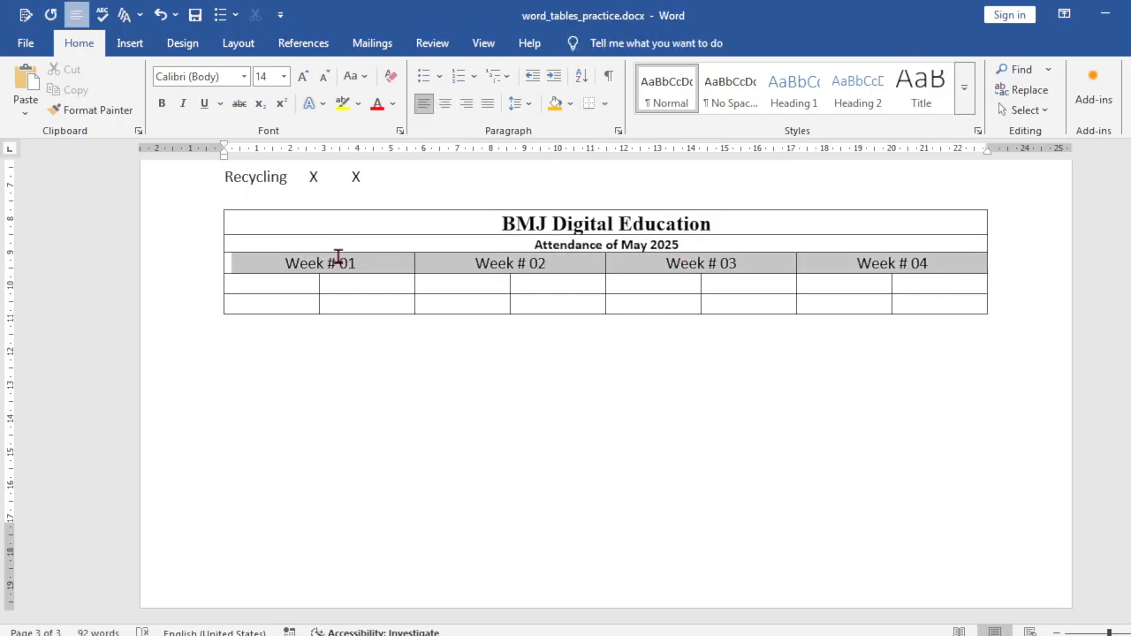
click(323, 78)
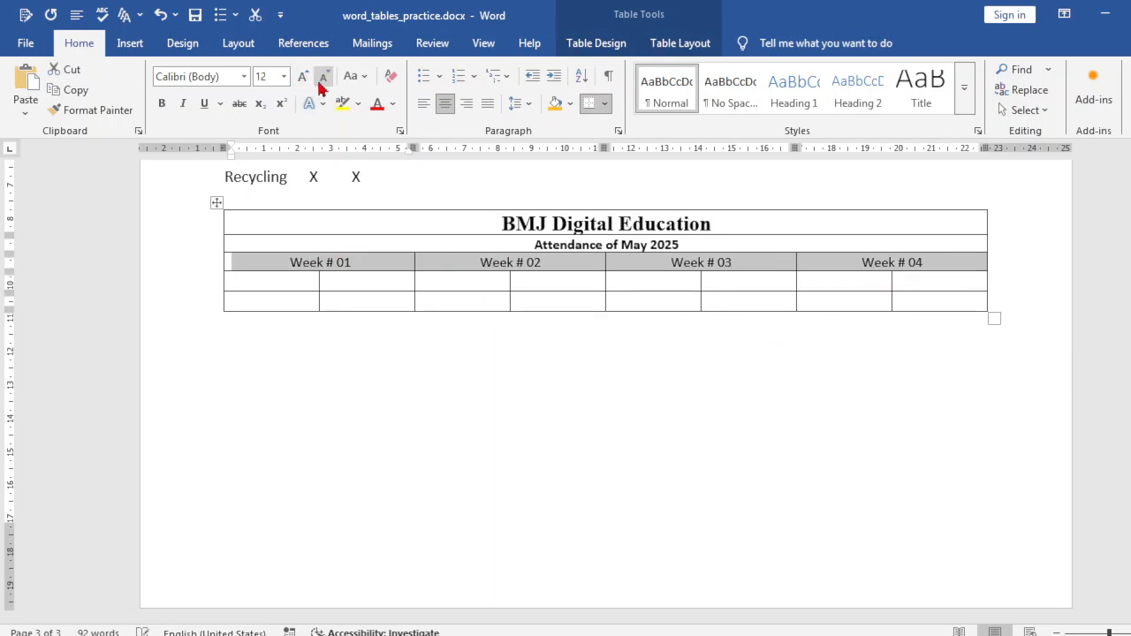
click(162, 104)
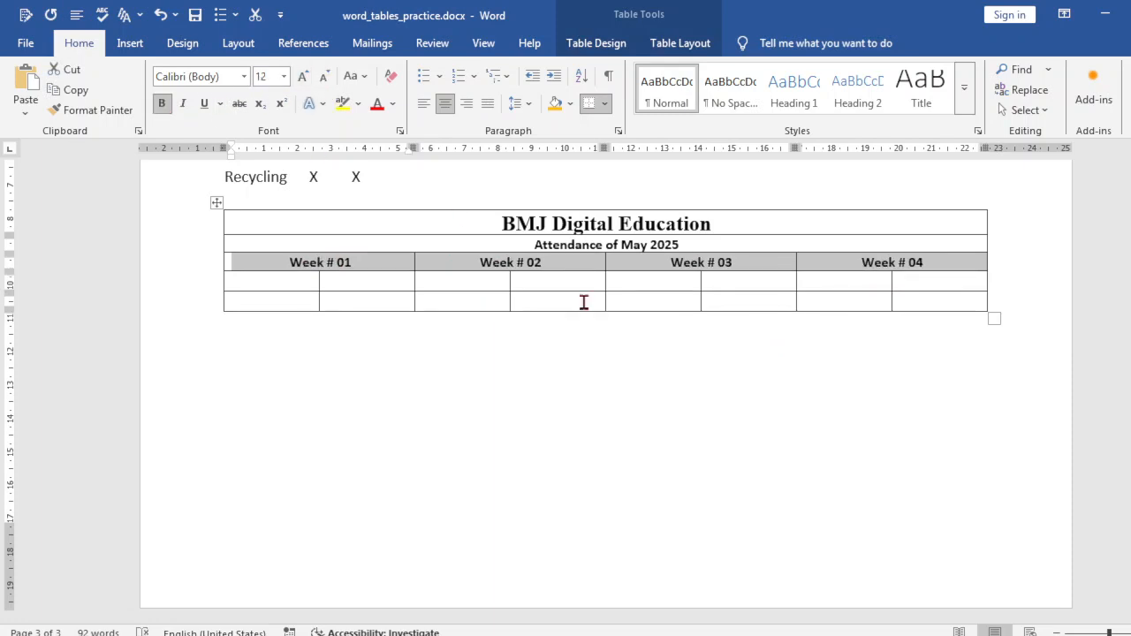
Step: Remove the bold formatting from the "Attendance of May 2025" line
drag(682, 246, 524, 251)
click(164, 103)
click(714, 447)
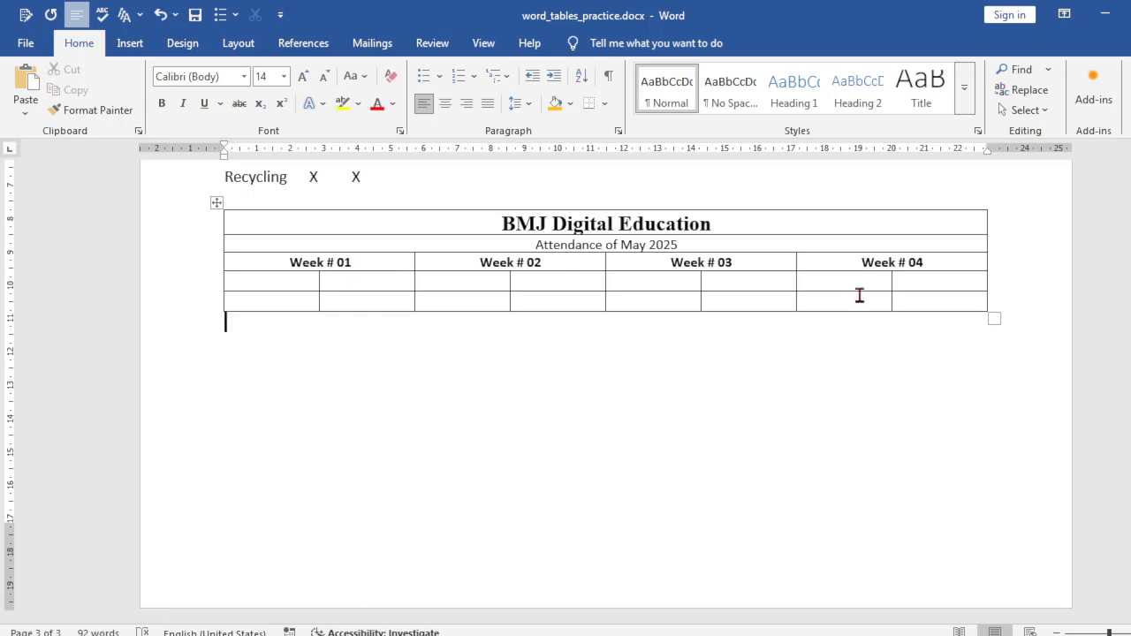
Step: Insert a new column before the first column of the attendance table
right_click(278, 304)
mouse_move(361, 480)
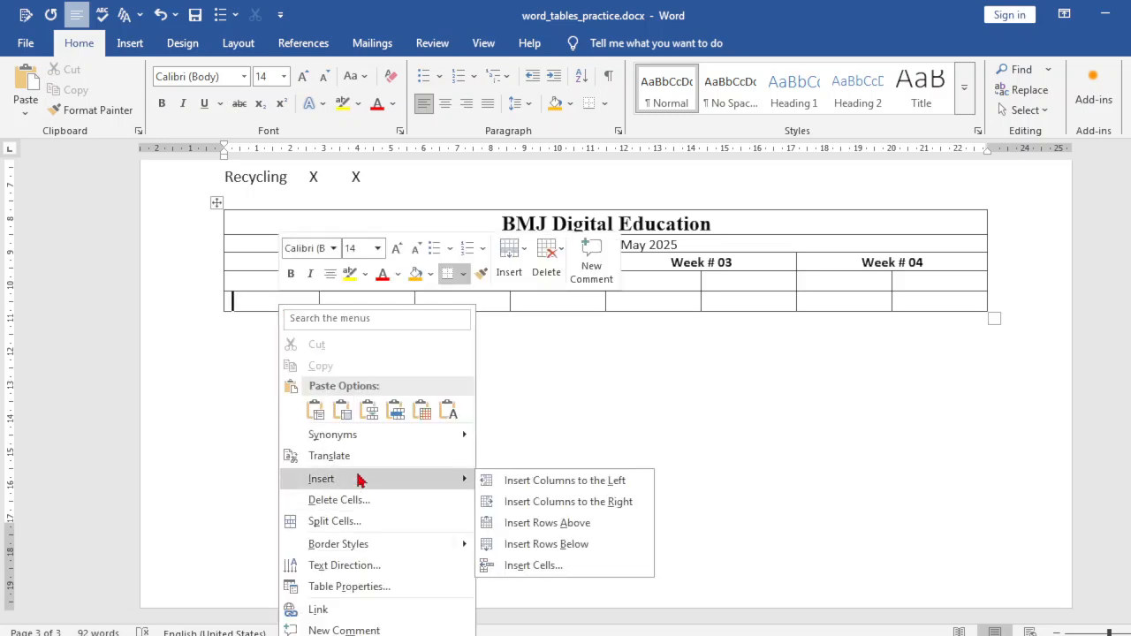
click(528, 481)
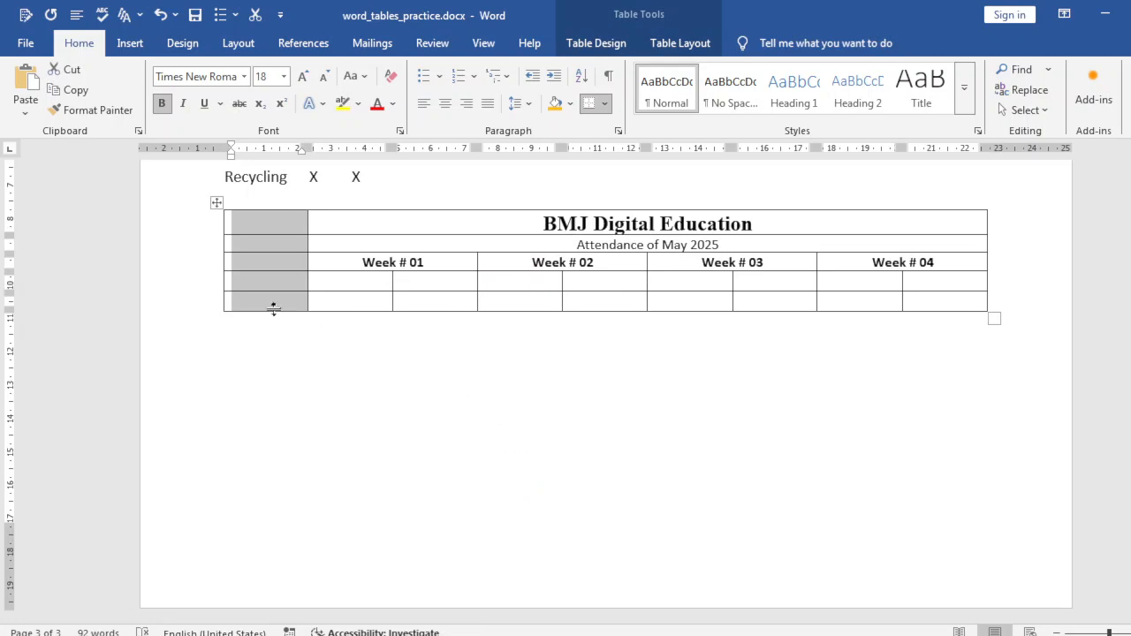
Step: Merge the new column's first two cells into the "BMJ Digital Education" title row and the "Attendance of May 2025" row respectively
click(316, 228)
drag(288, 226, 366, 222)
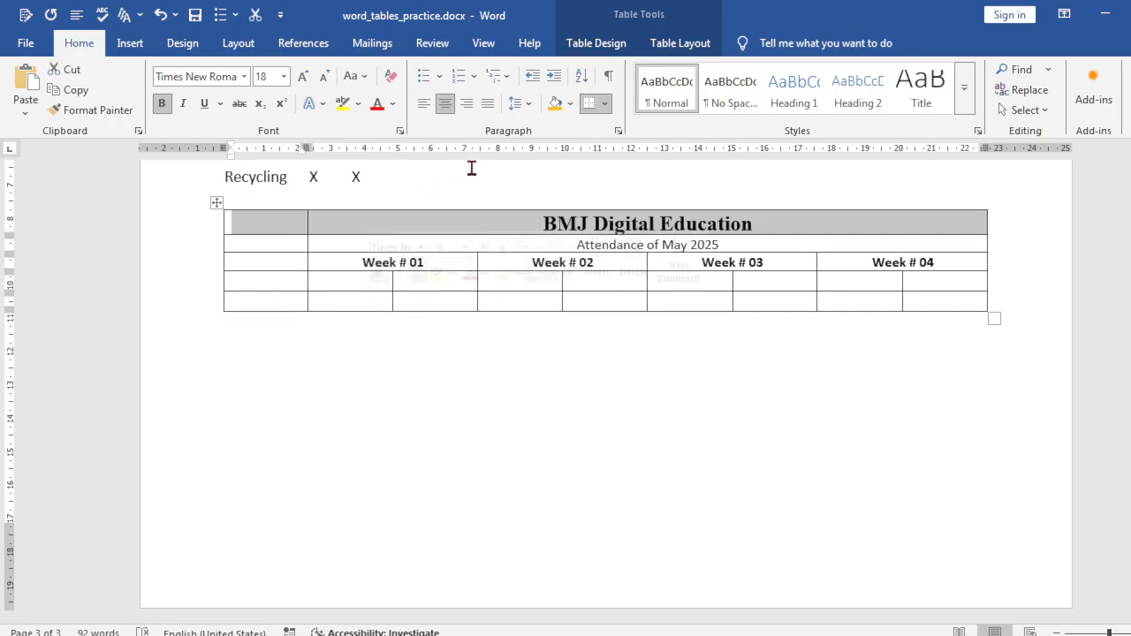
click(682, 43)
click(484, 70)
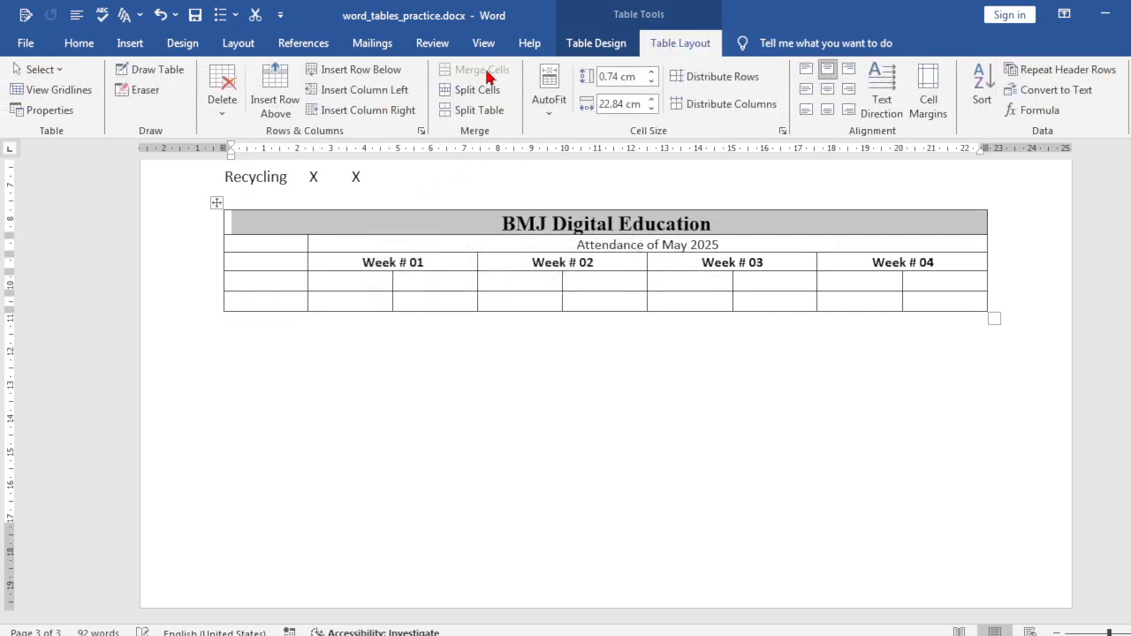
drag(334, 245, 282, 236)
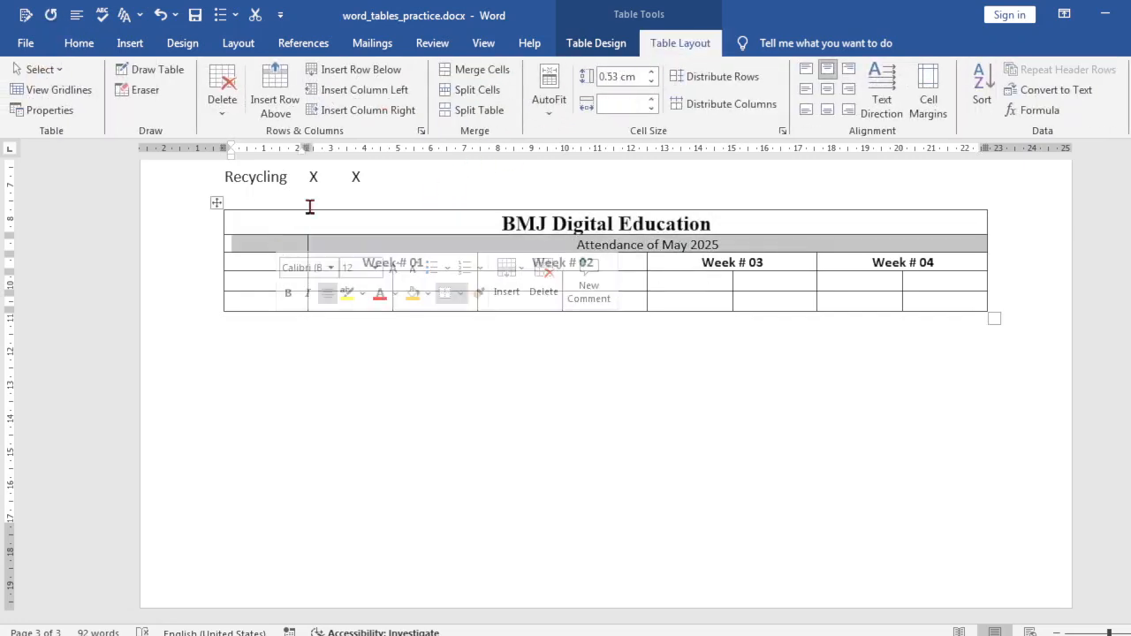
click(493, 70)
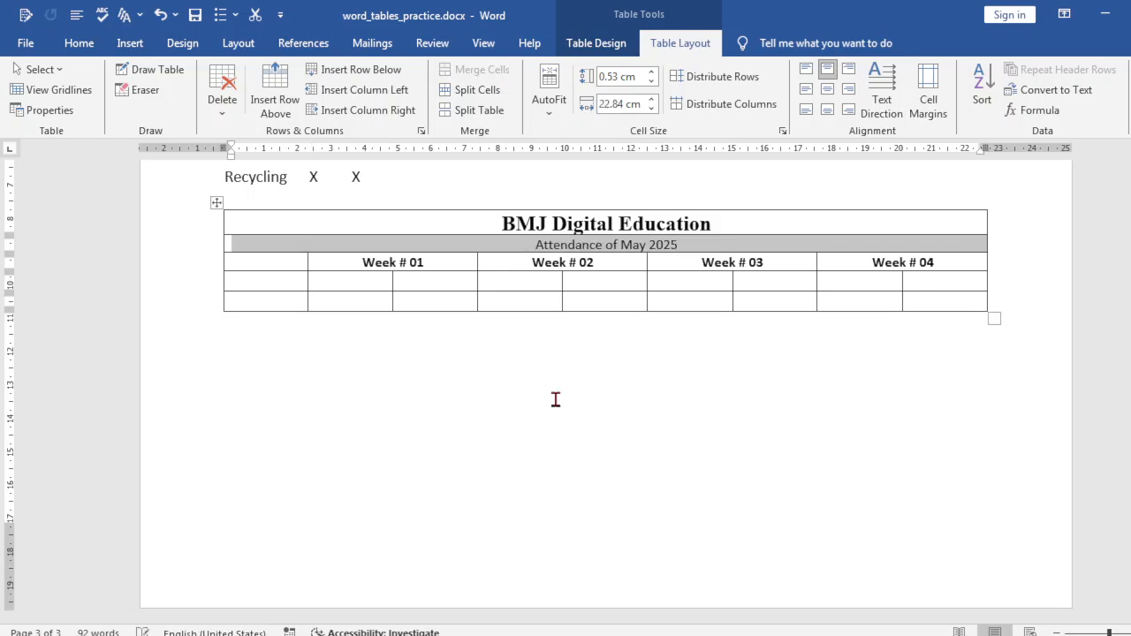
click(549, 401)
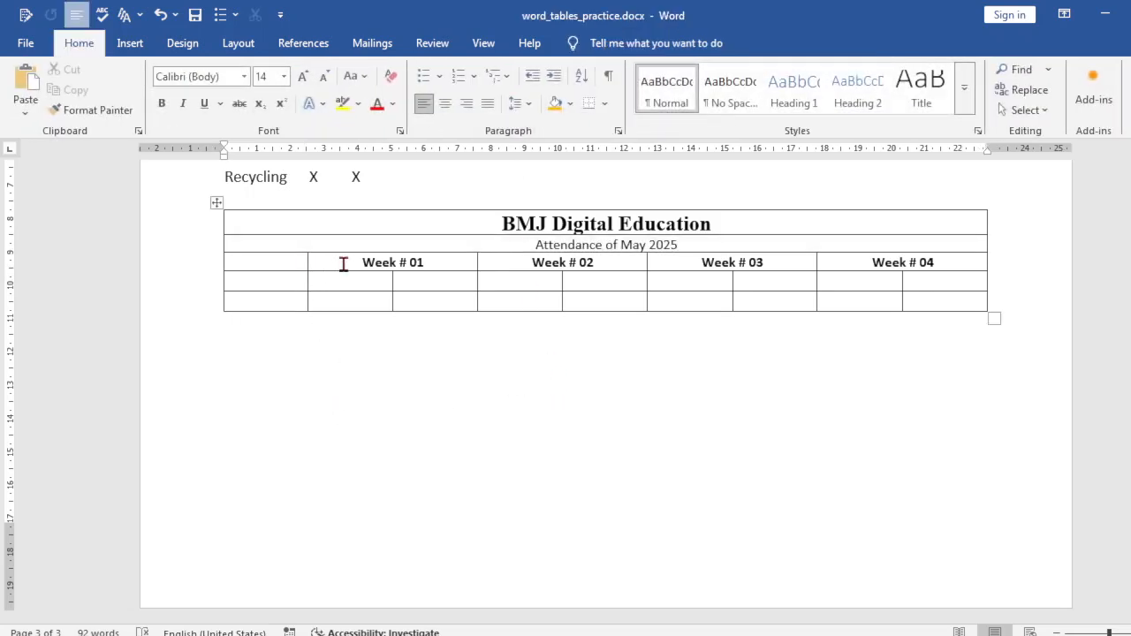
Step: Enter the heading "Student Names" in the empty cell before Week # 01
click(295, 269)
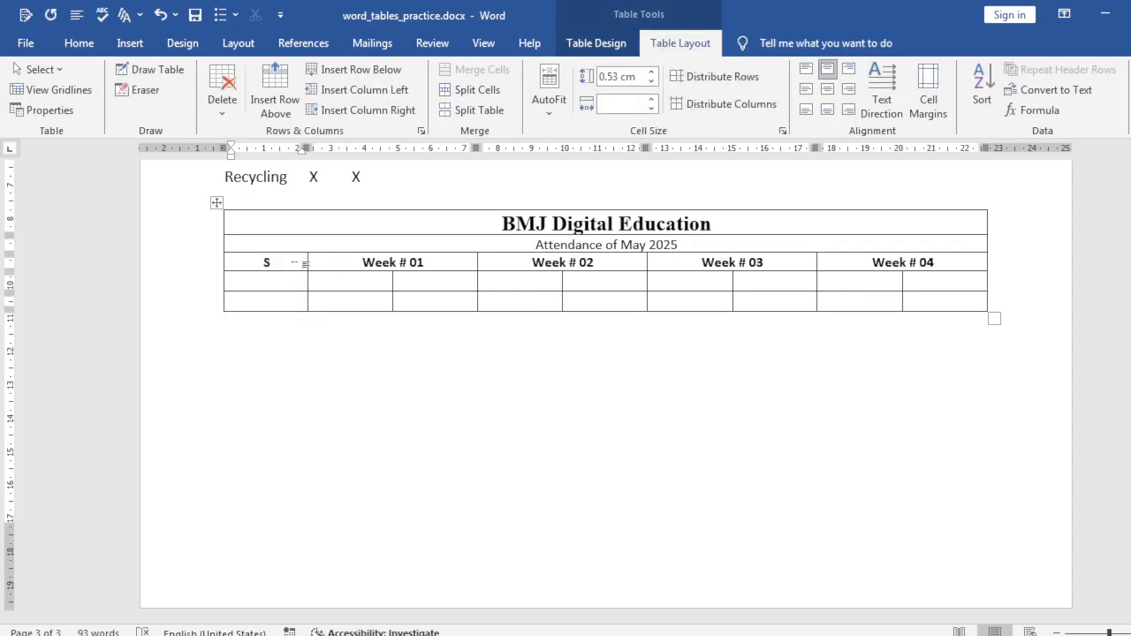
text(Student Names)
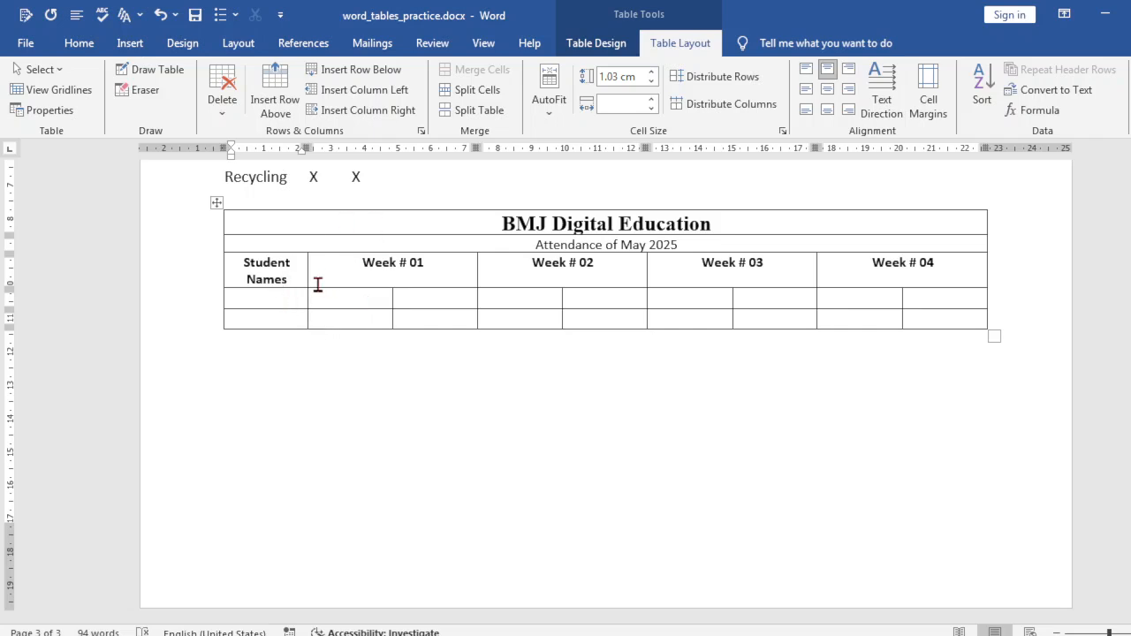
Step: Try widening the Student Names column and the Week # 01 section, and undo both width changes
drag(307, 283, 335, 284)
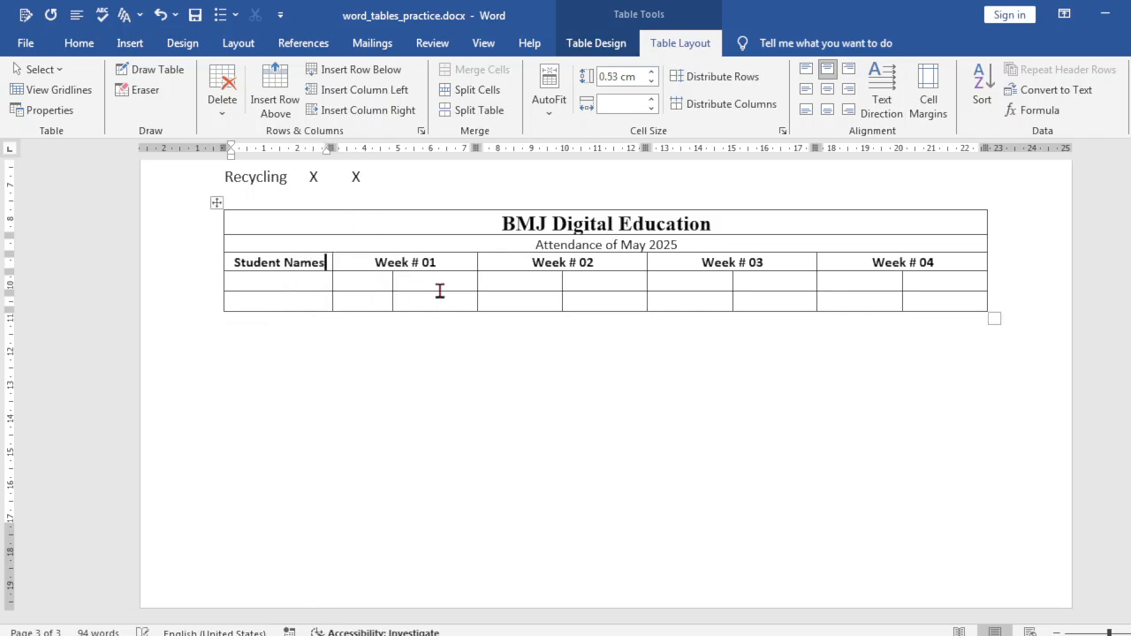
drag(477, 278, 510, 277)
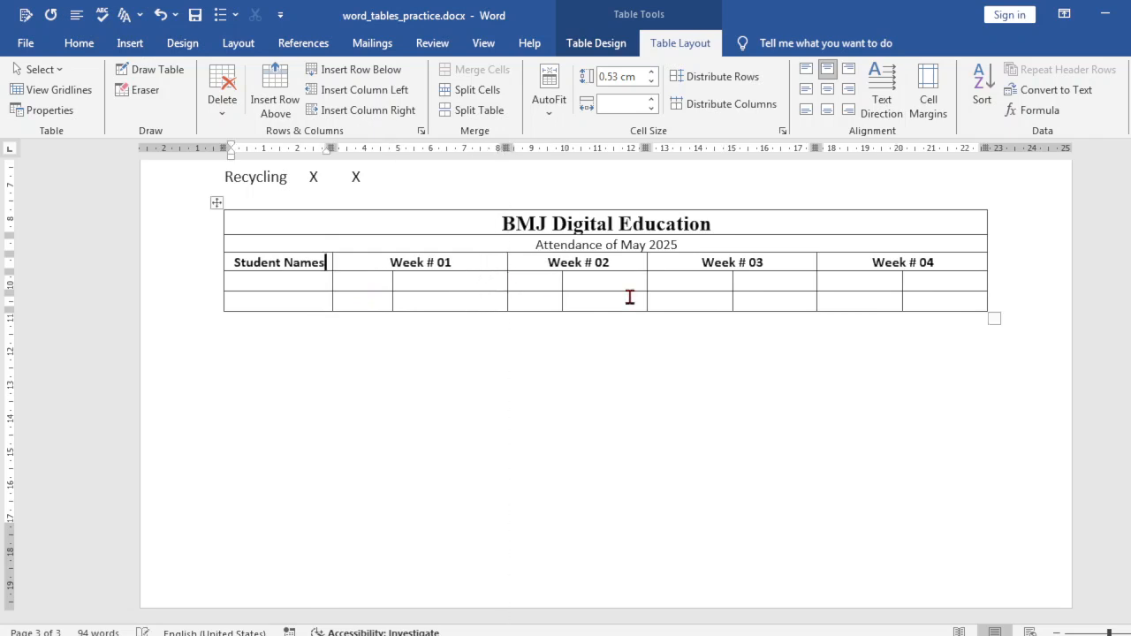
click(654, 287)
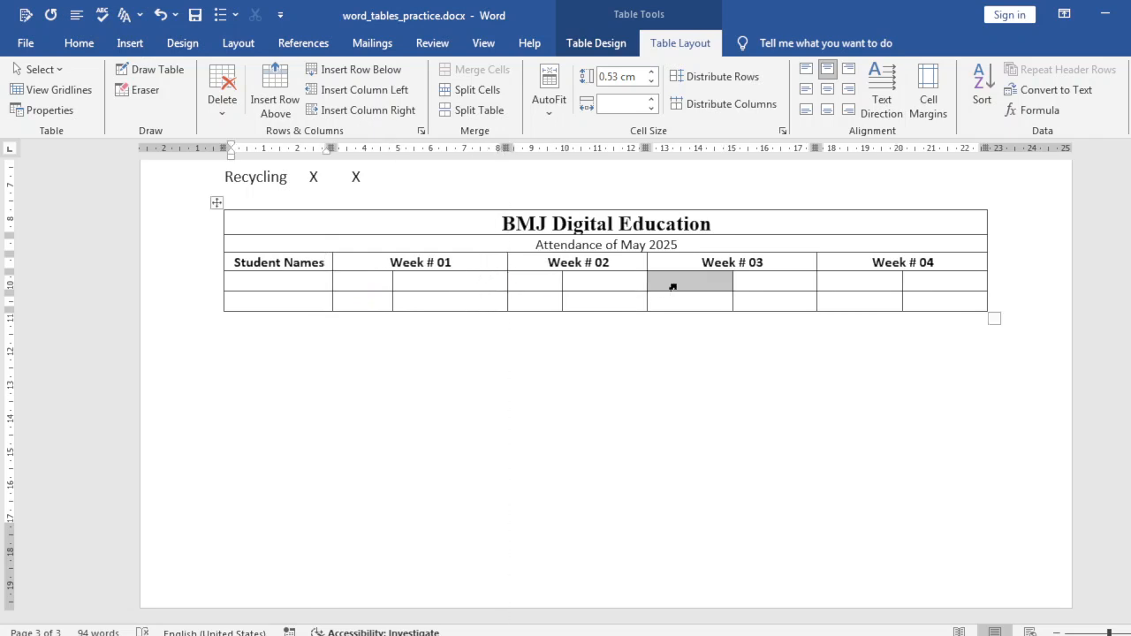
key(ctrl+z)
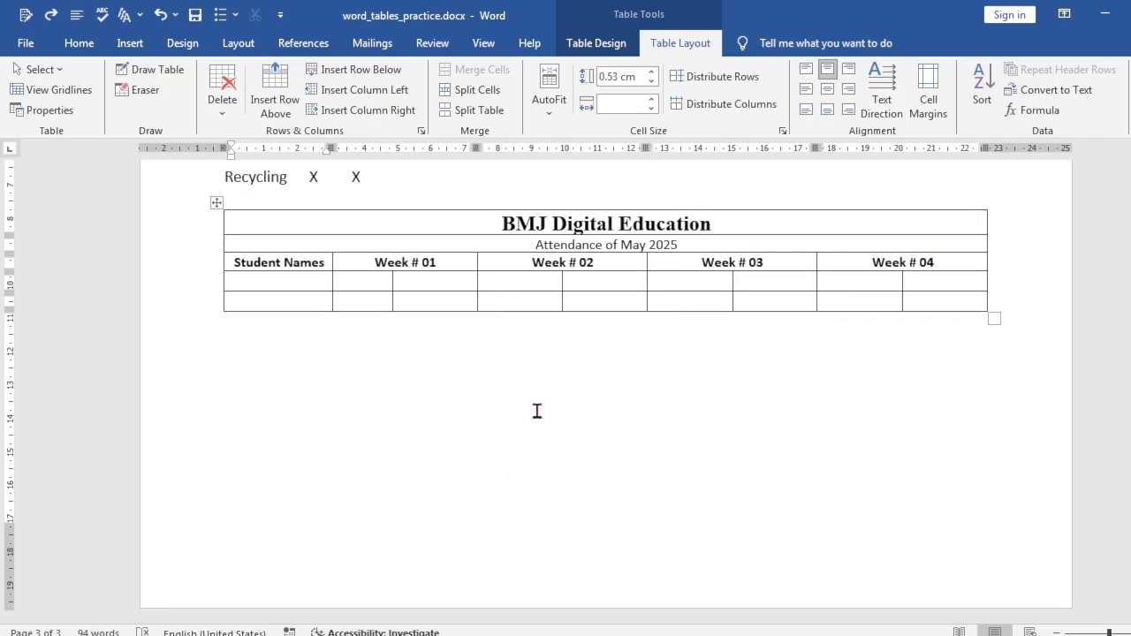
key(ctrl+z)
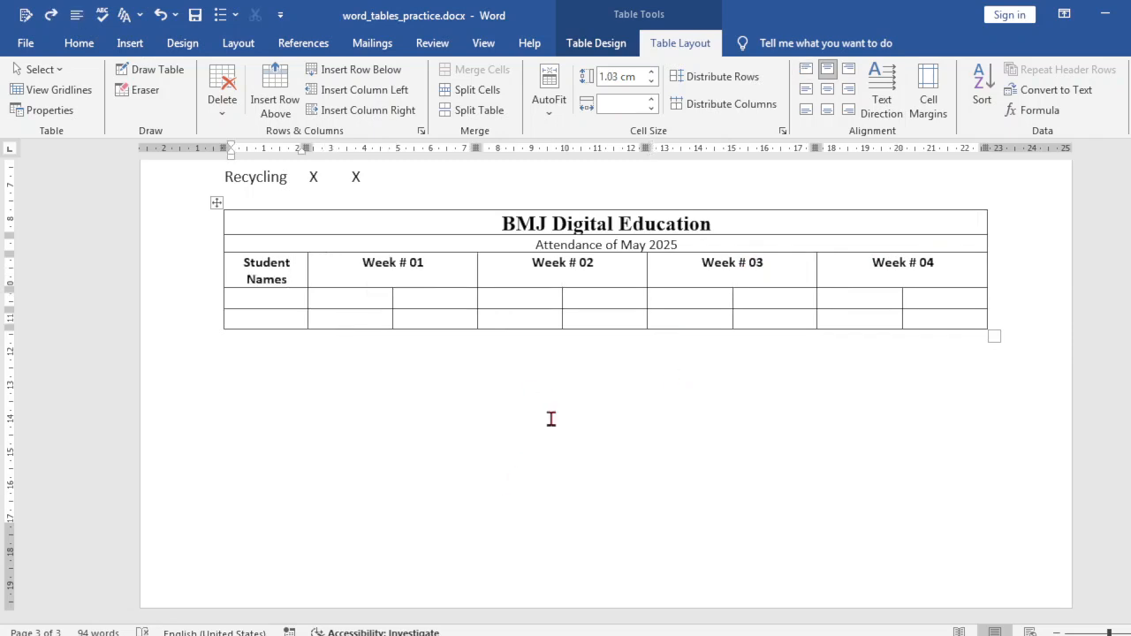
Step: Centre the Week # 01 to Week # 04 headings vertically and horizontally in their cells
click(372, 279)
click(489, 269)
click(410, 264)
click(827, 94)
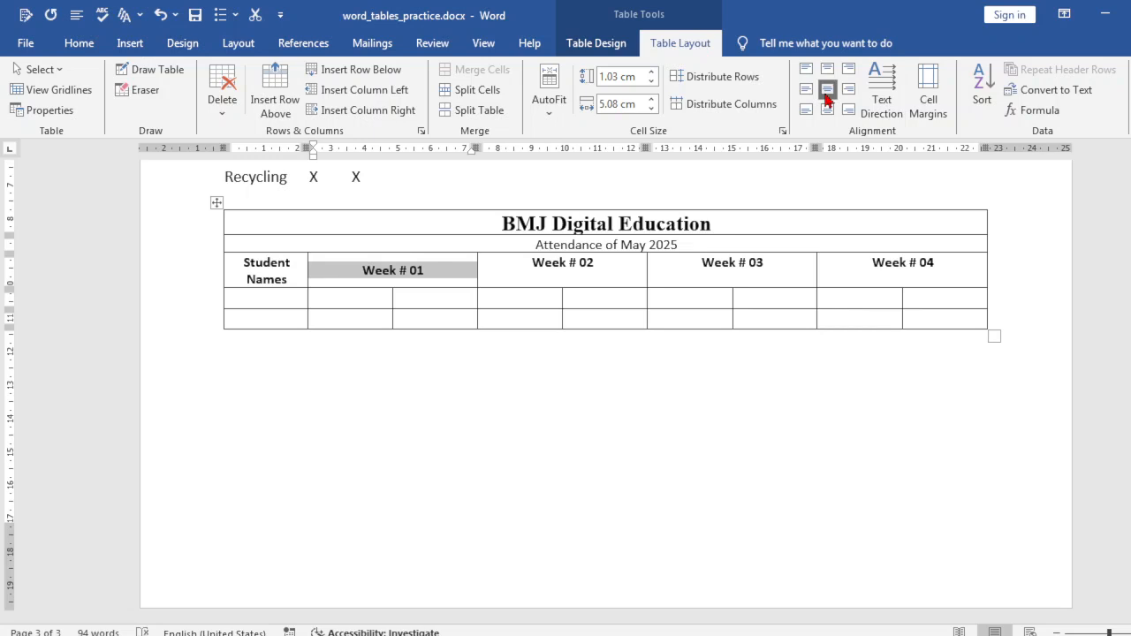
drag(528, 262, 884, 273)
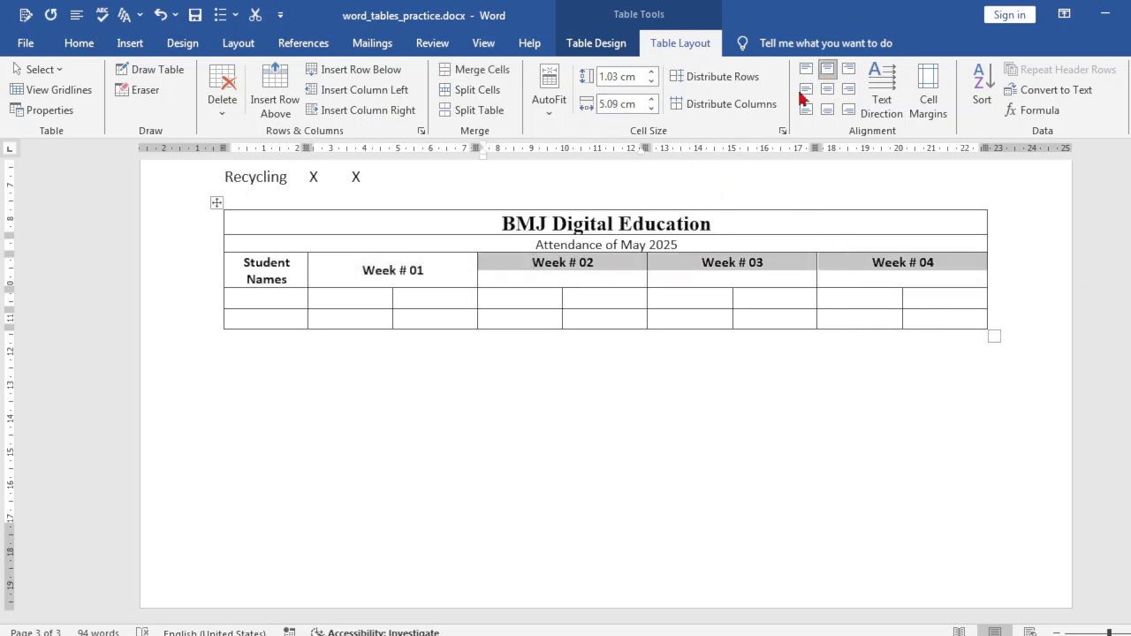
click(831, 92)
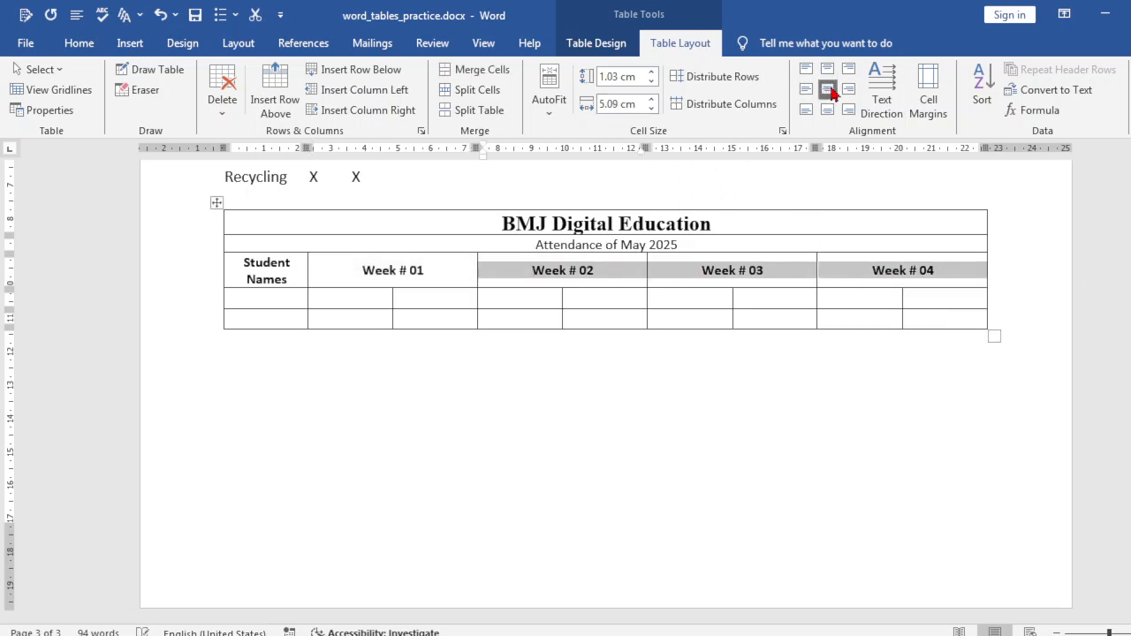
click(609, 415)
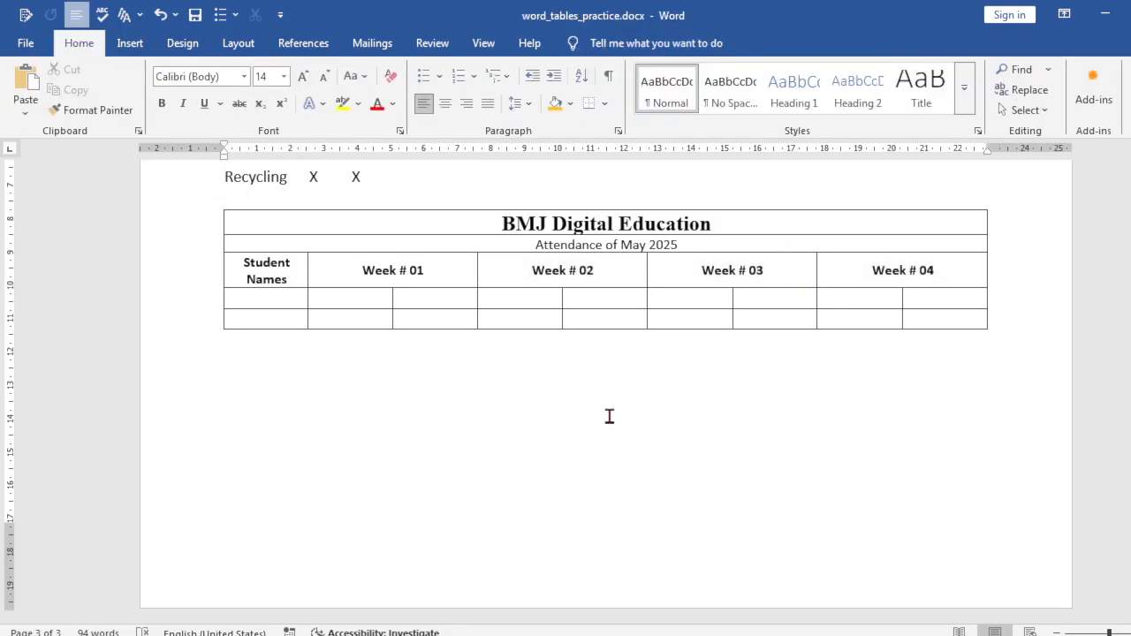
Step: Enter the date 02/04/2025 in the first cell beneath Week # 01
click(250, 304)
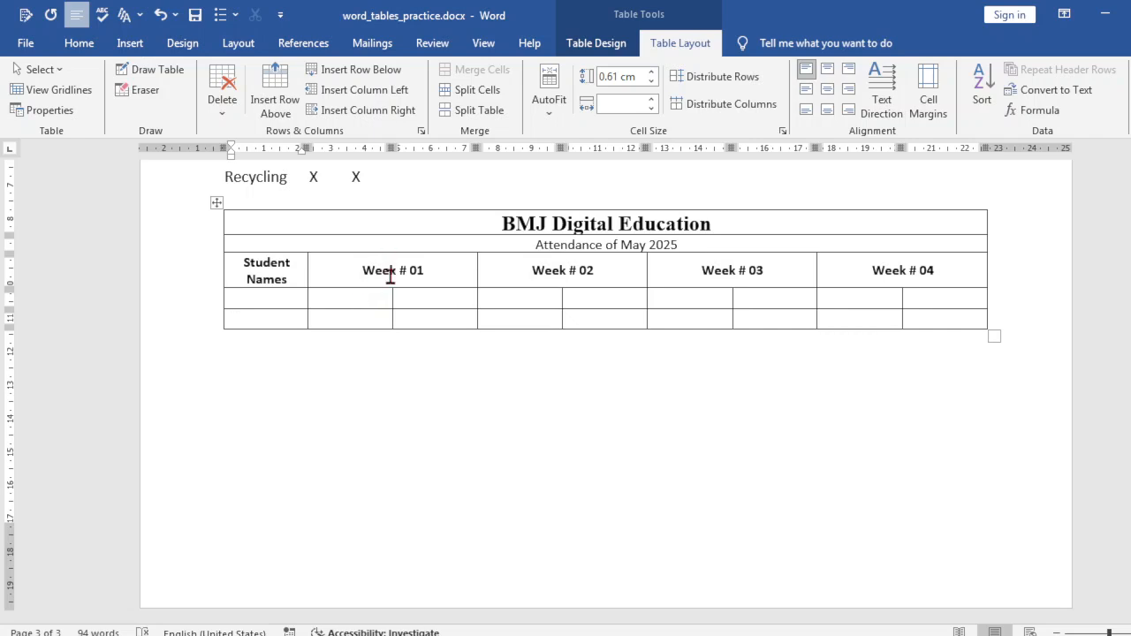
click(372, 298)
text(02/045)
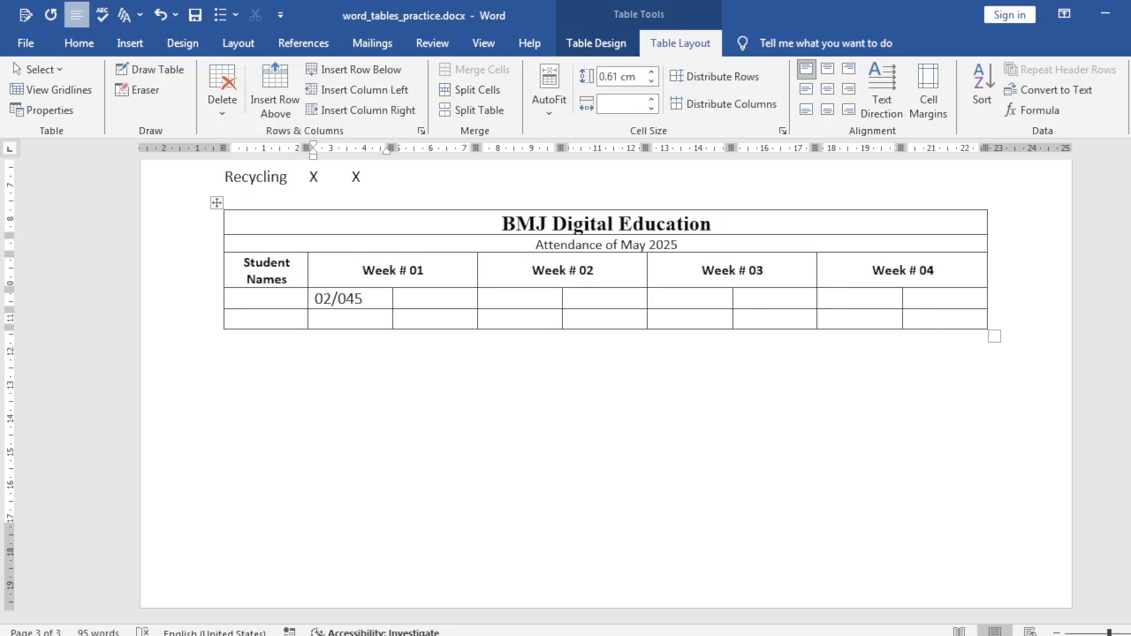
key(BackSpace)
text(/2025)
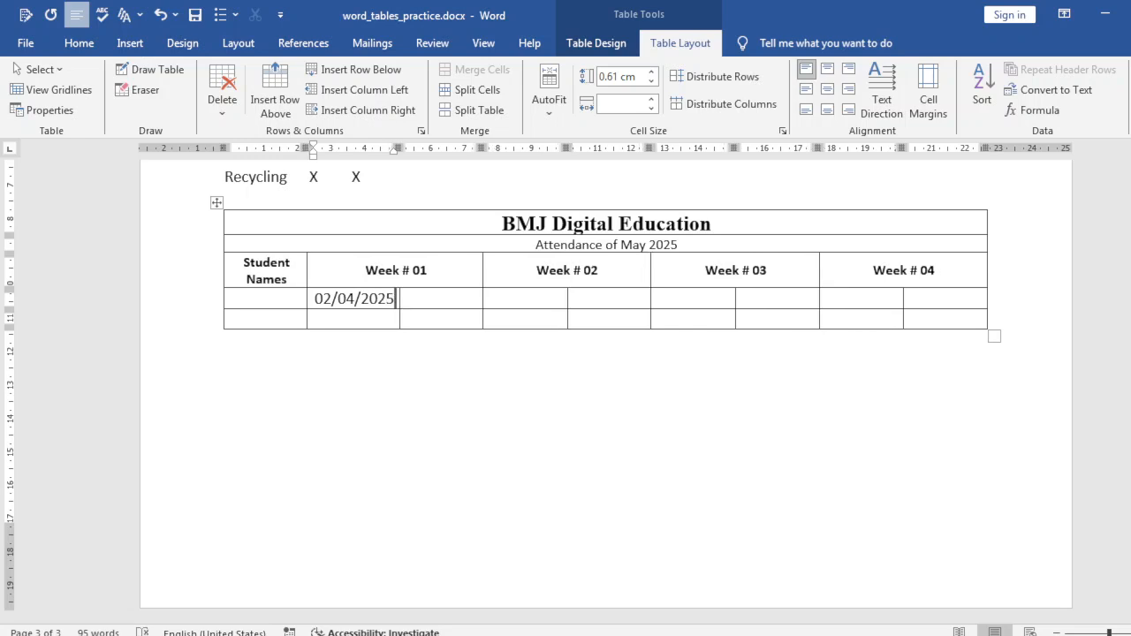
Step: Copy the 02/04/2025 date and format it at 11 pt, centred horizontally and vertically in its cell
drag(317, 300, 395, 300)
key(ctrl+c)
click(78, 43)
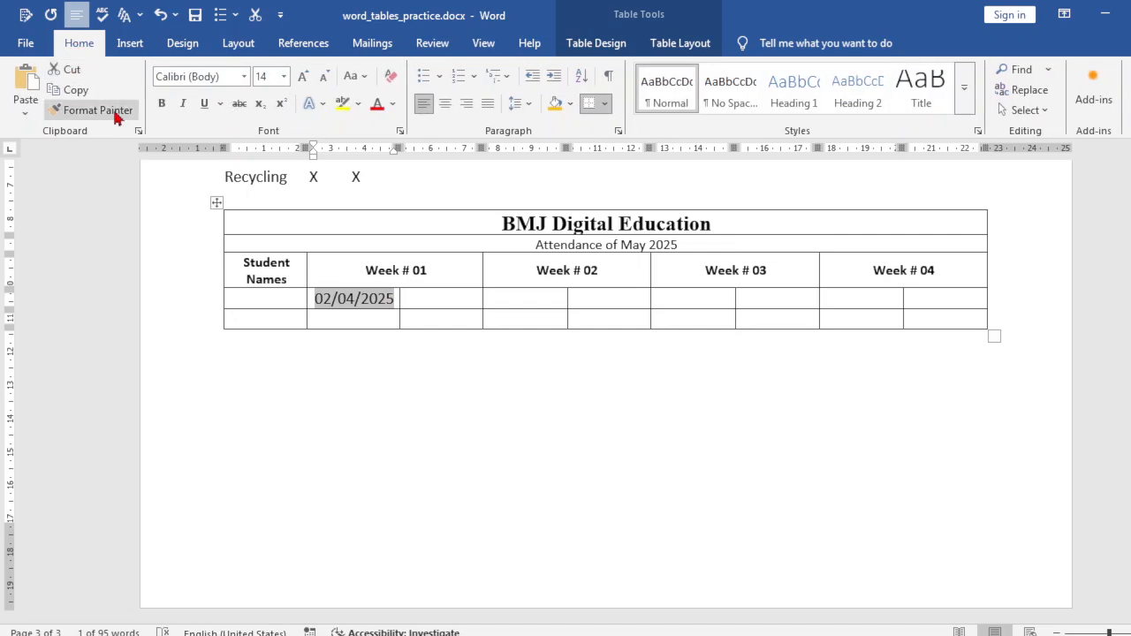
click(324, 77)
click(325, 77)
click(324, 77)
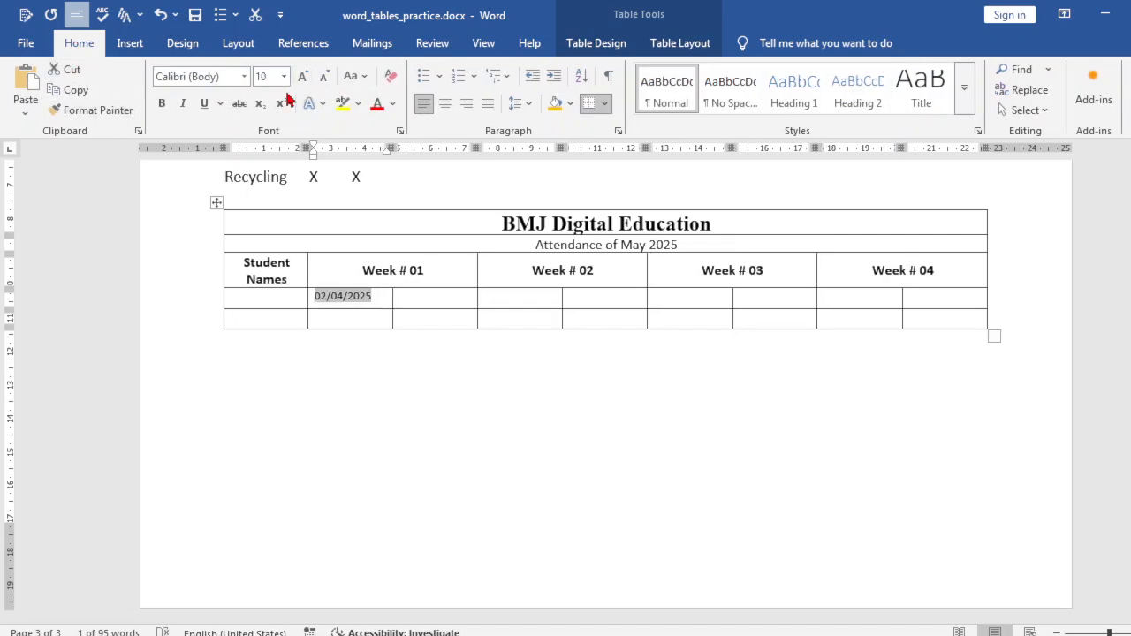
click(304, 77)
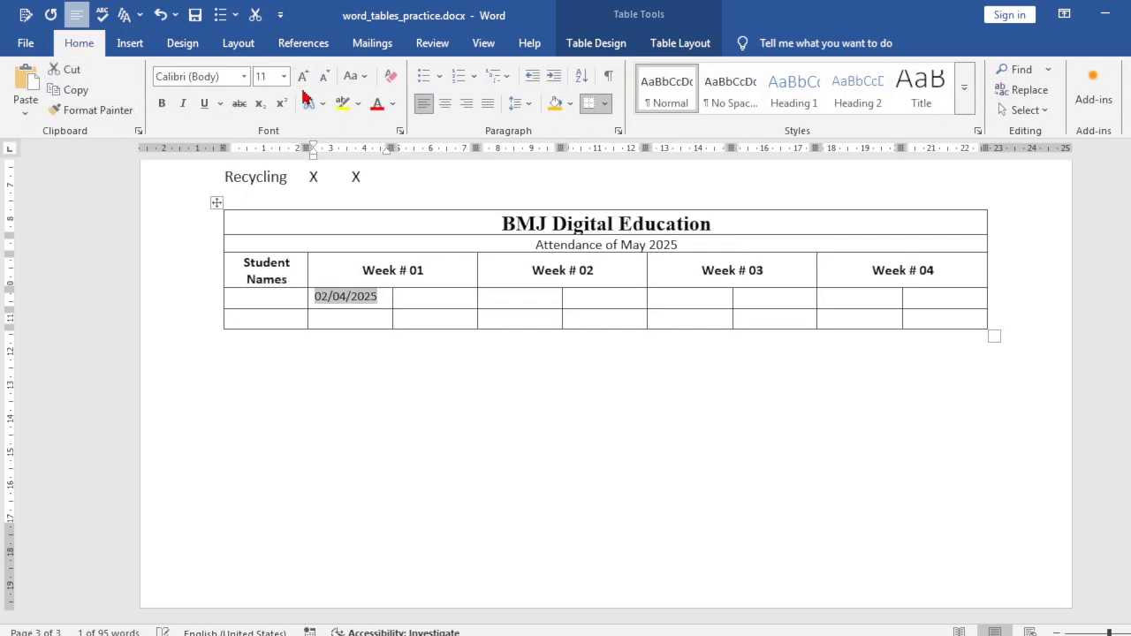
click(446, 105)
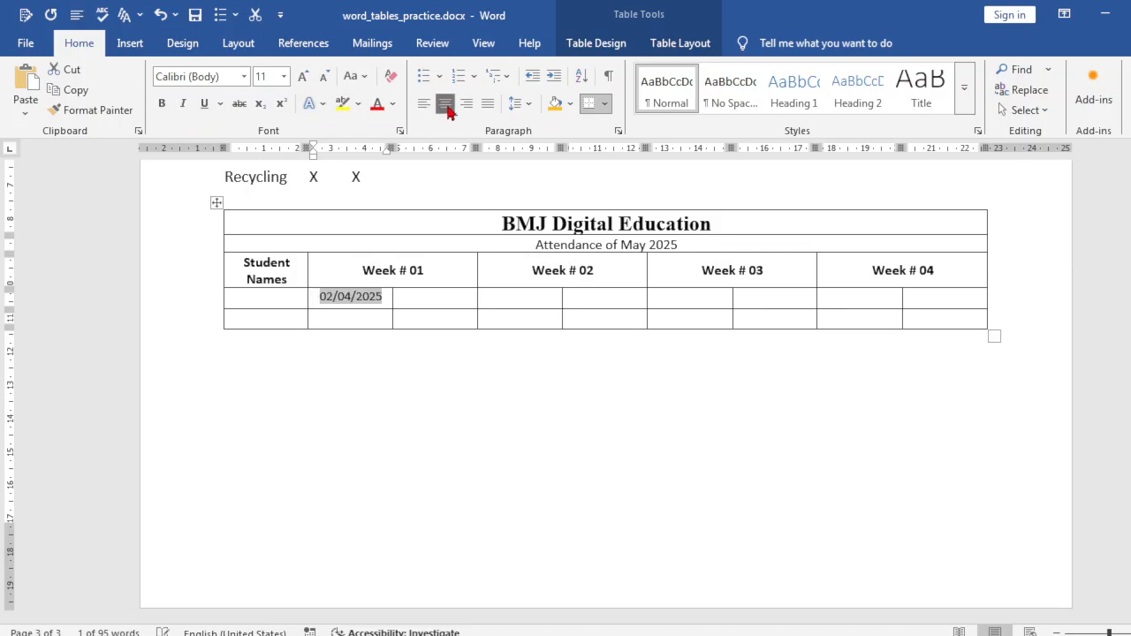
click(700, 46)
click(828, 92)
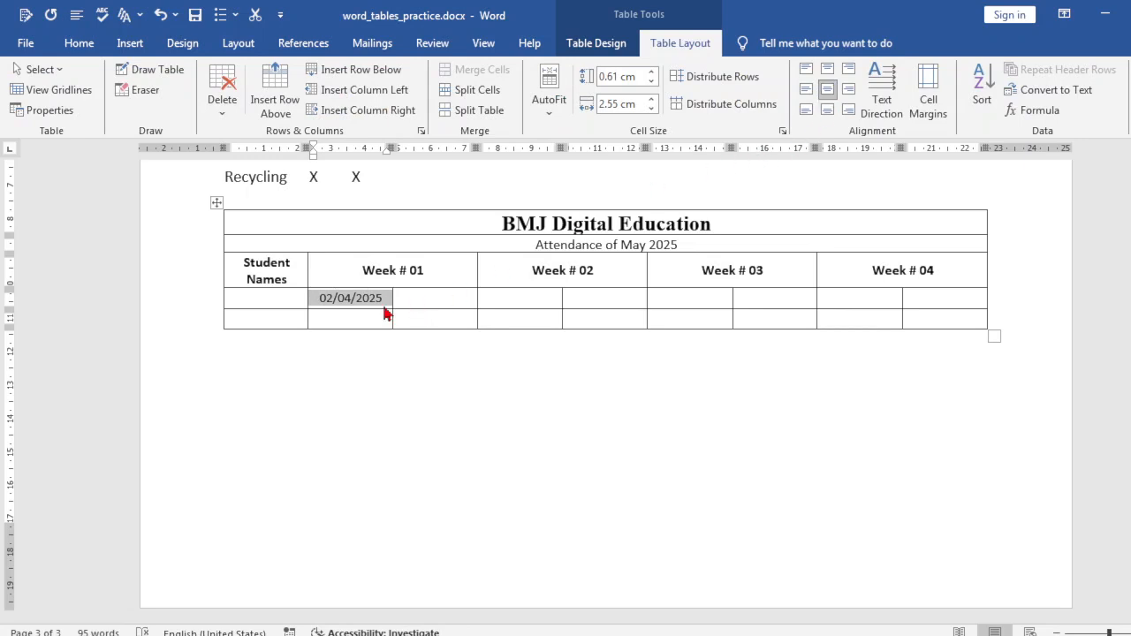
Step: Paste the copied date into the second cell beneath Week # 01 and change it to 03/04/2025
click(438, 294)
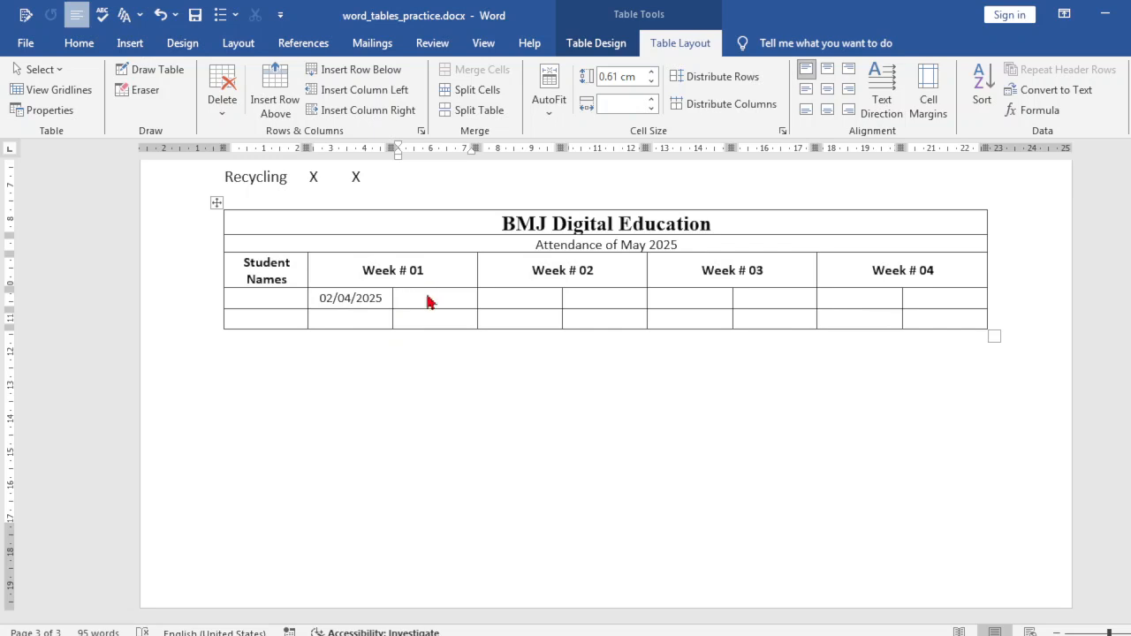
key(ctrl+v)
click(425, 298)
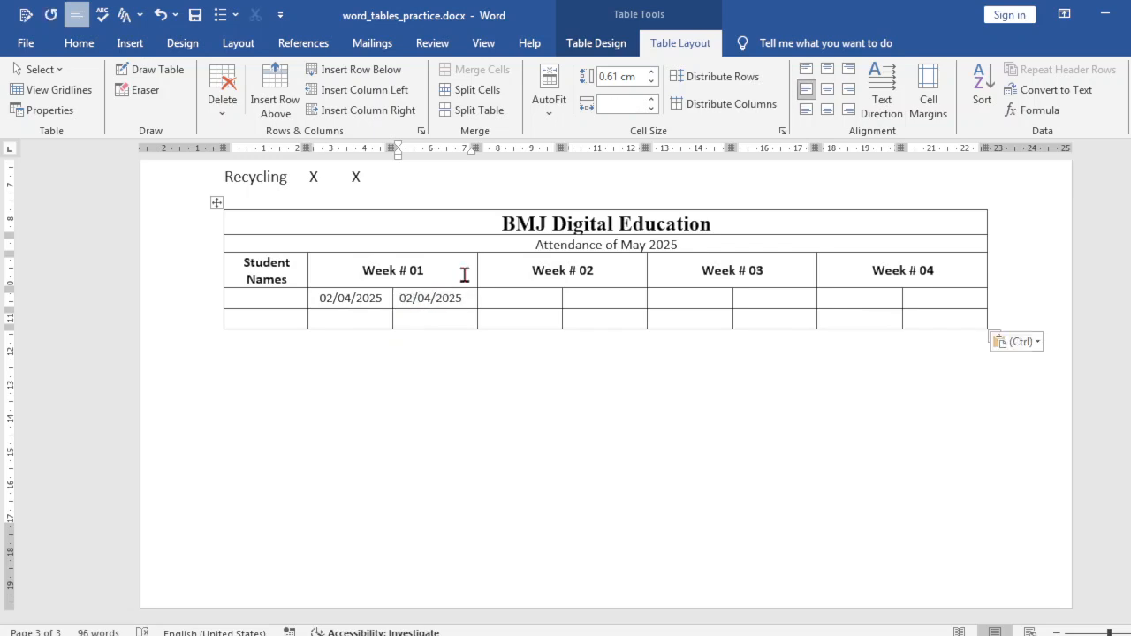
click(407, 298)
key(Delete)
text(3)
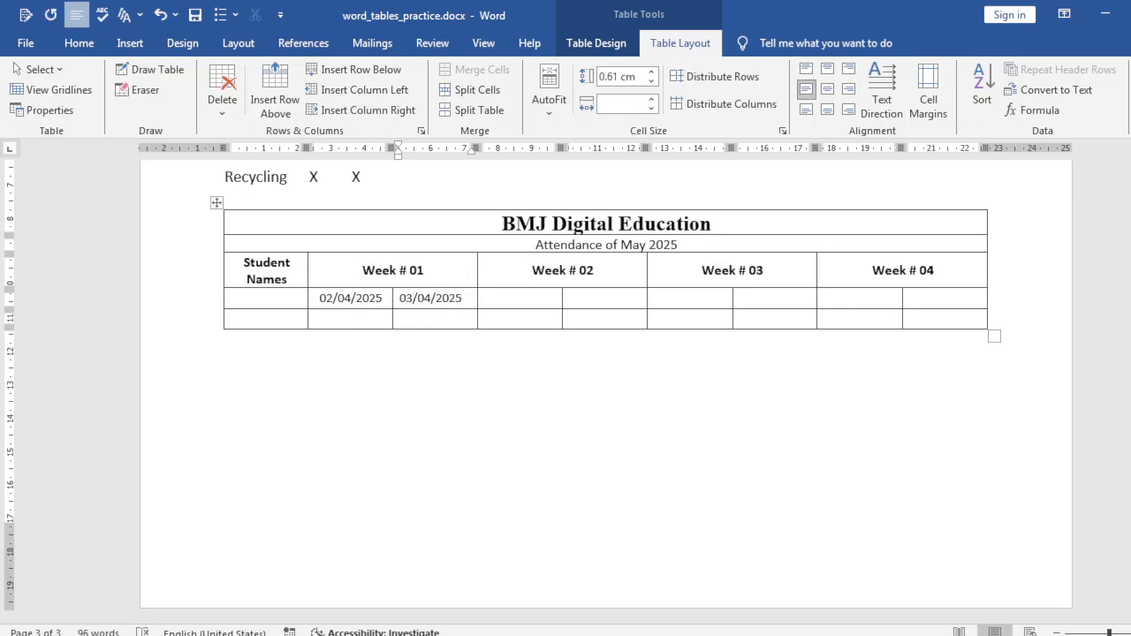
Step: Paste the copied date into the first cell beneath Week # 02 and change it to 09/04/2025
click(522, 300)
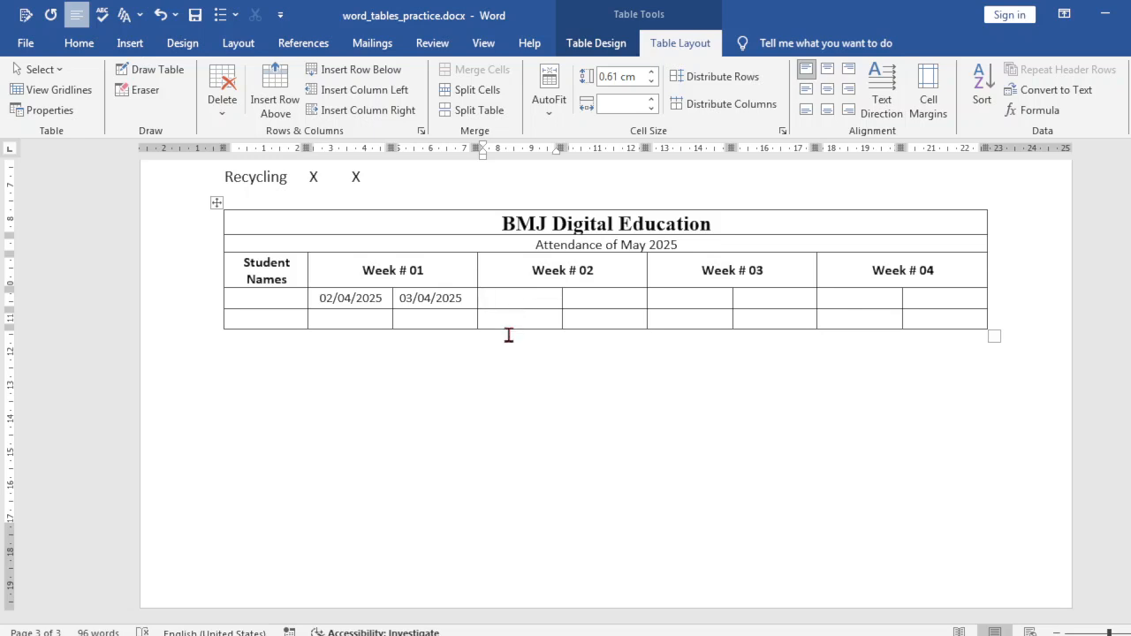
key(ctrl+v)
click(497, 298)
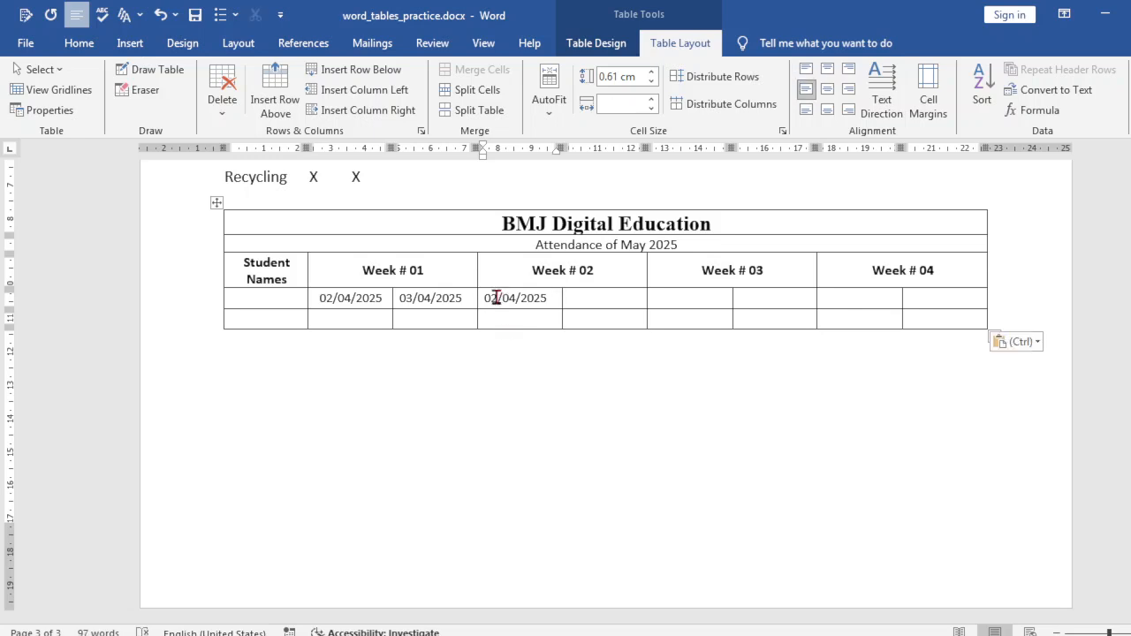
key(BackSpace)
text(9)
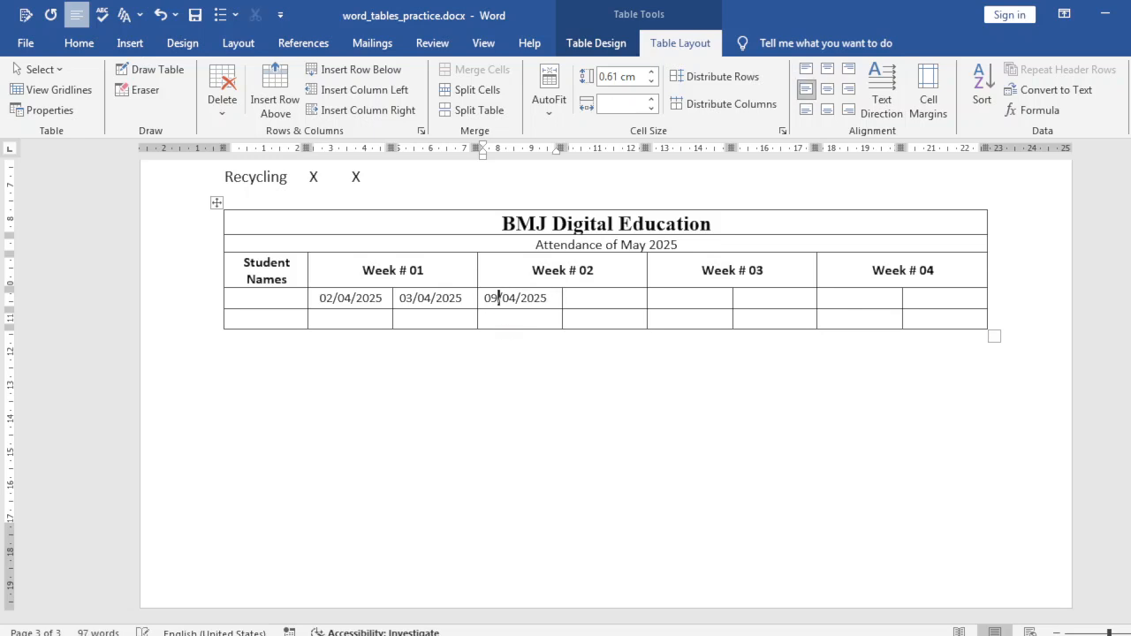
Step: Paste the copied date into the second cell beneath Week # 02 and change it to 10/04/2025
click(596, 298)
key(ctrl+v)
click(585, 303)
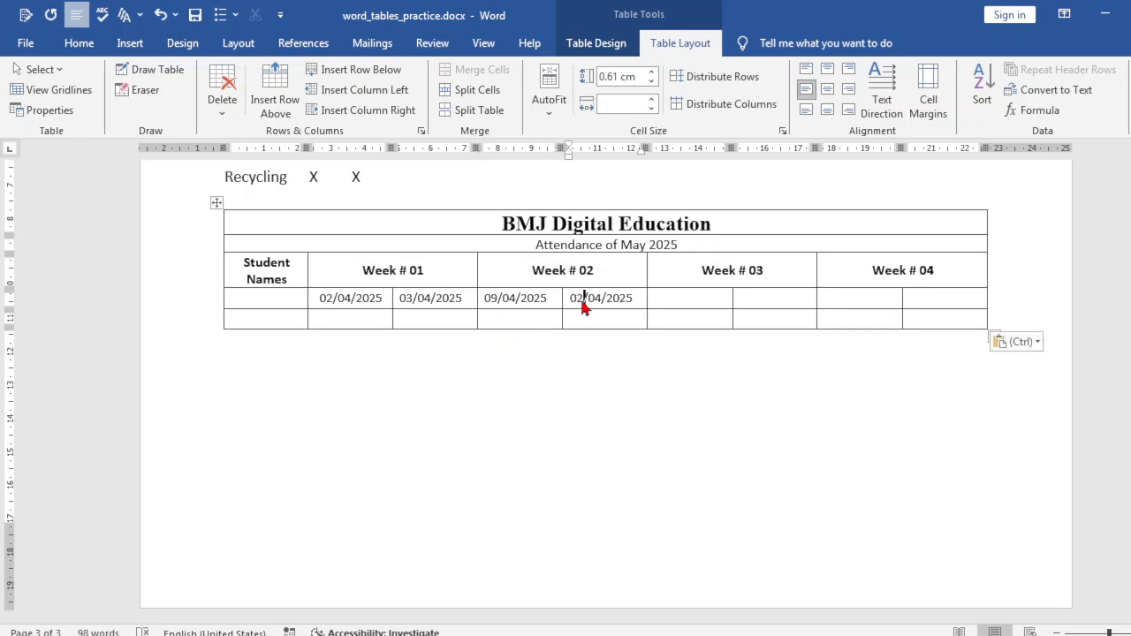
key(BackSpace)
key(BackSpace)
text(10)
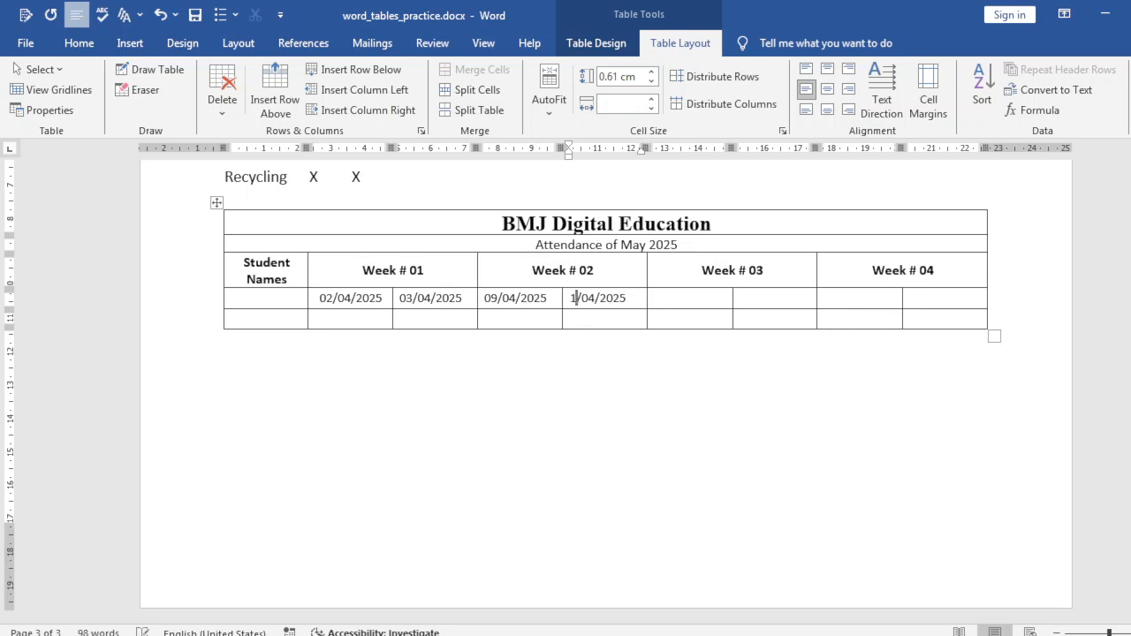
Step: Paste the copied date into the first cell beneath Week # 03 and change it to 17/04/2025
click(672, 302)
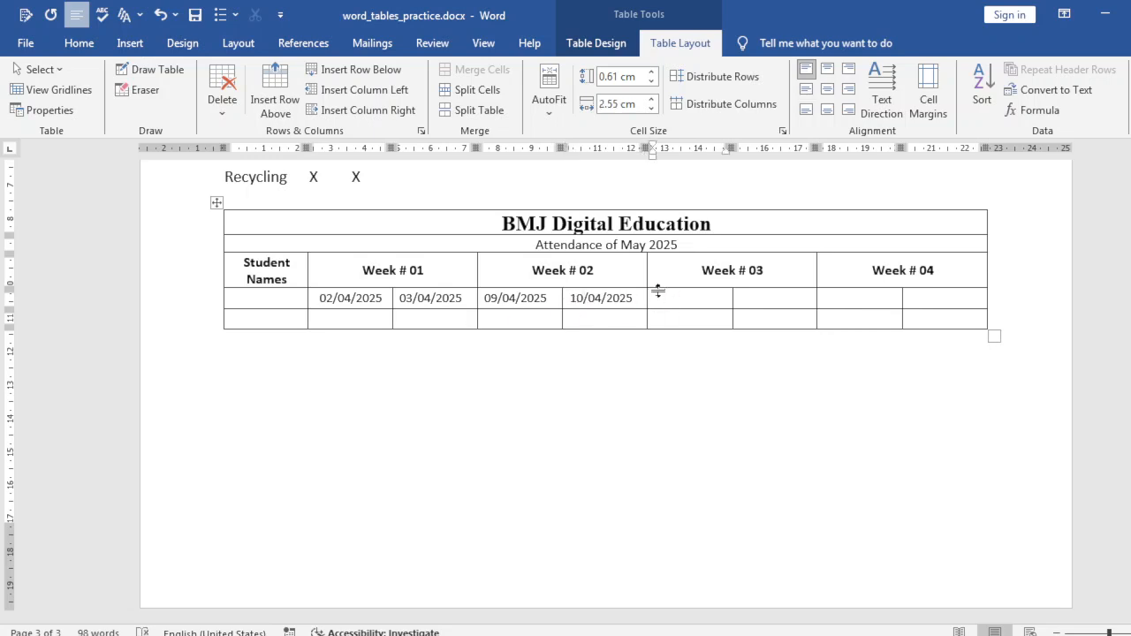
text(02/04/2025)
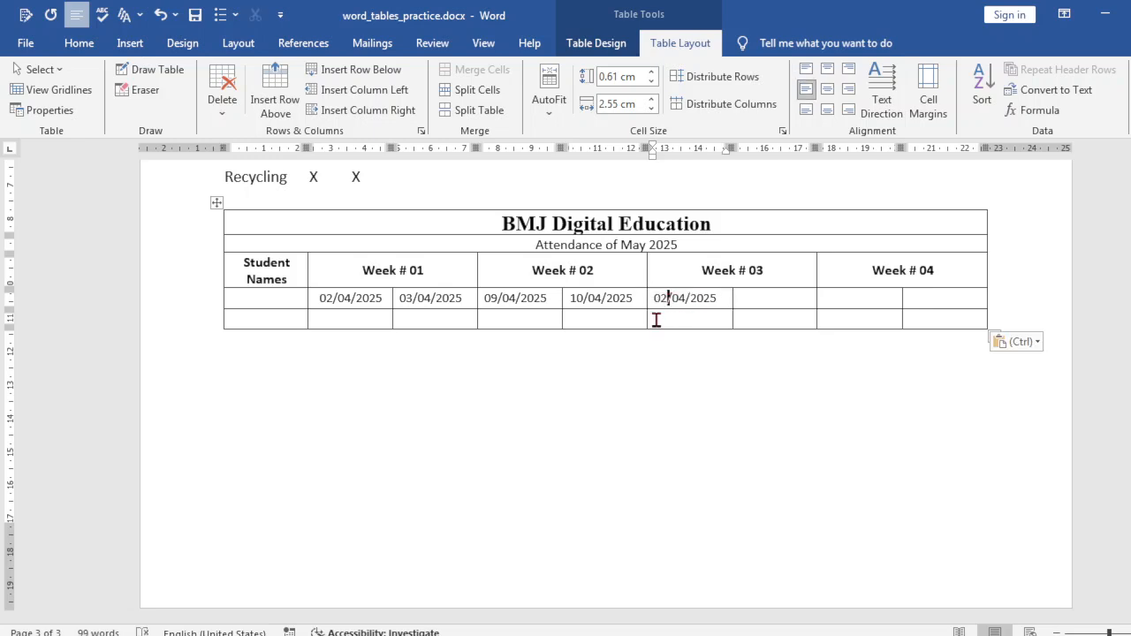
key(BackSpace)
key(BackSpace)
text(17)
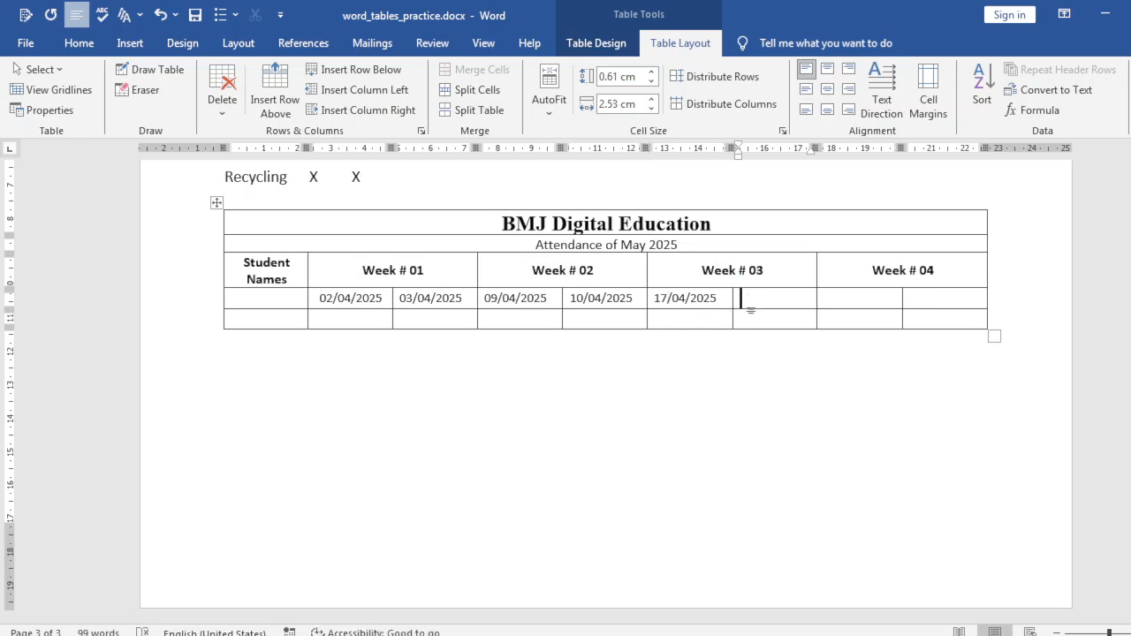
Step: Paste the copied date into the second cell beneath Week # 03 and change it to 18/04/2025
click(751, 300)
text(02/04/2025)
click(758, 307)
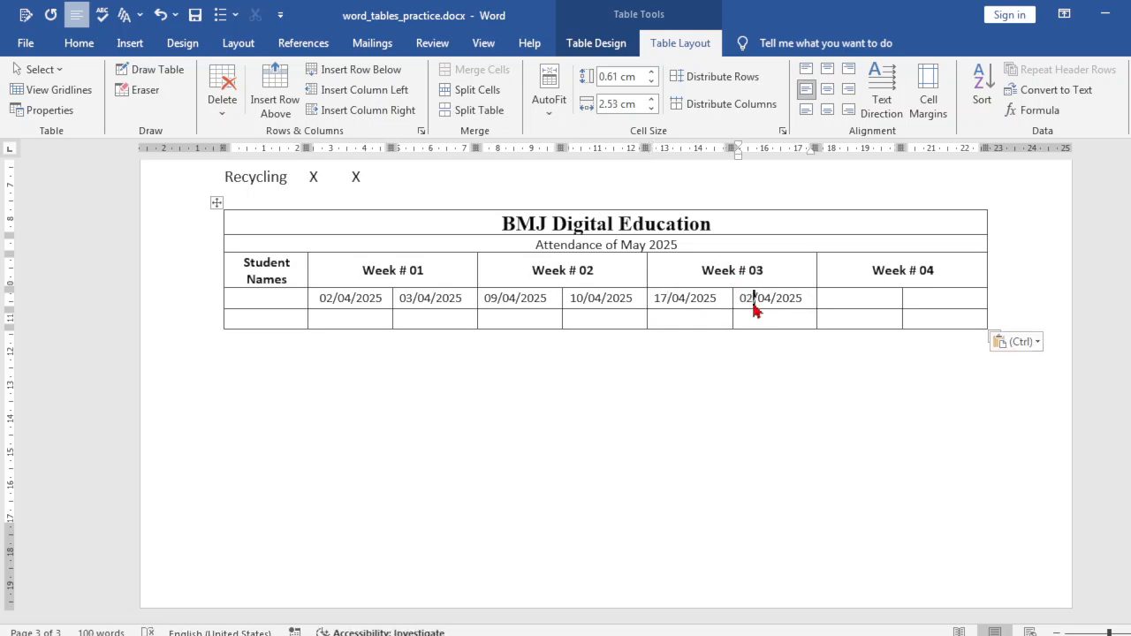
click(748, 297)
key(BackSpace)
key(BackSpace)
text(18)
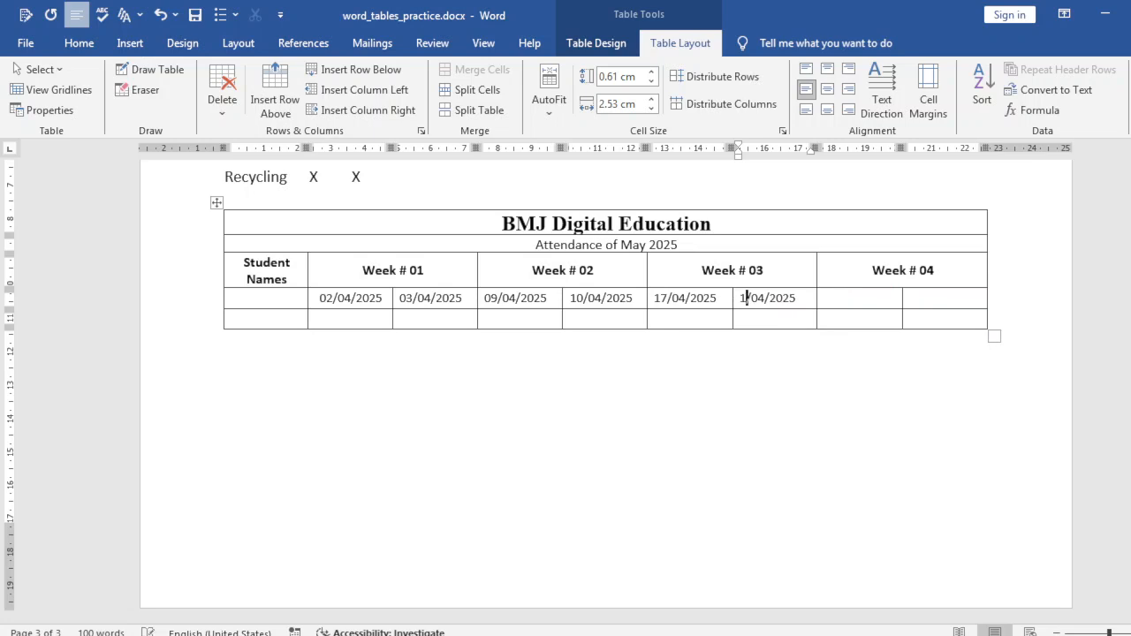
Step: Paste the copied date into the first cell beneath Week # 04 and change it to 25/04/2025
click(866, 298)
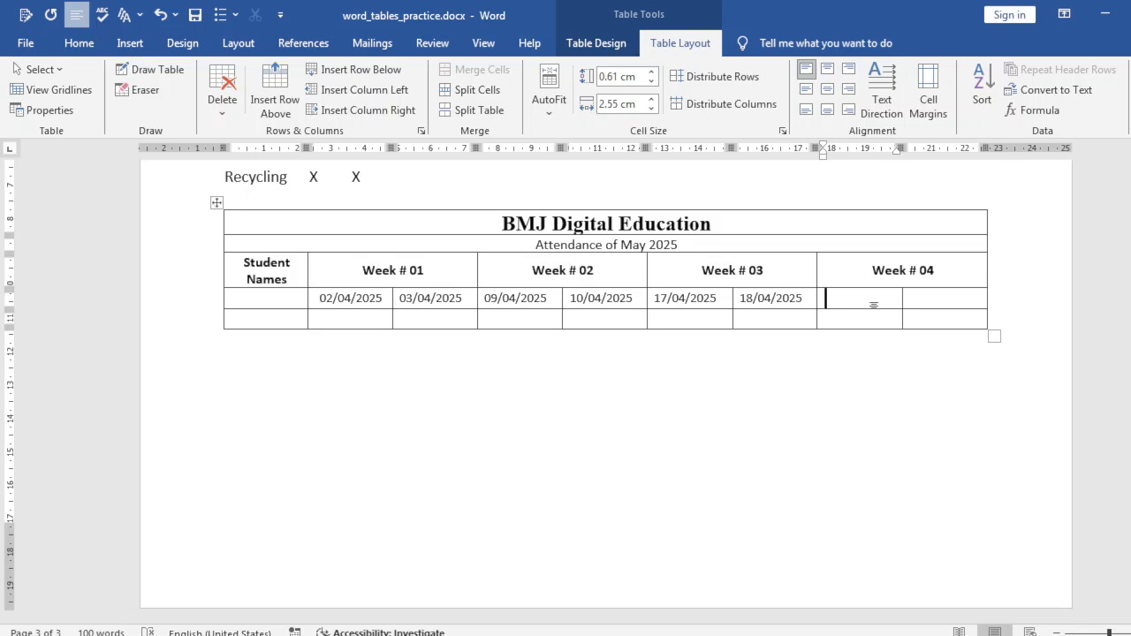
text(25)
key(BackSpace)
key(BackSpace)
text(02/04/2025)
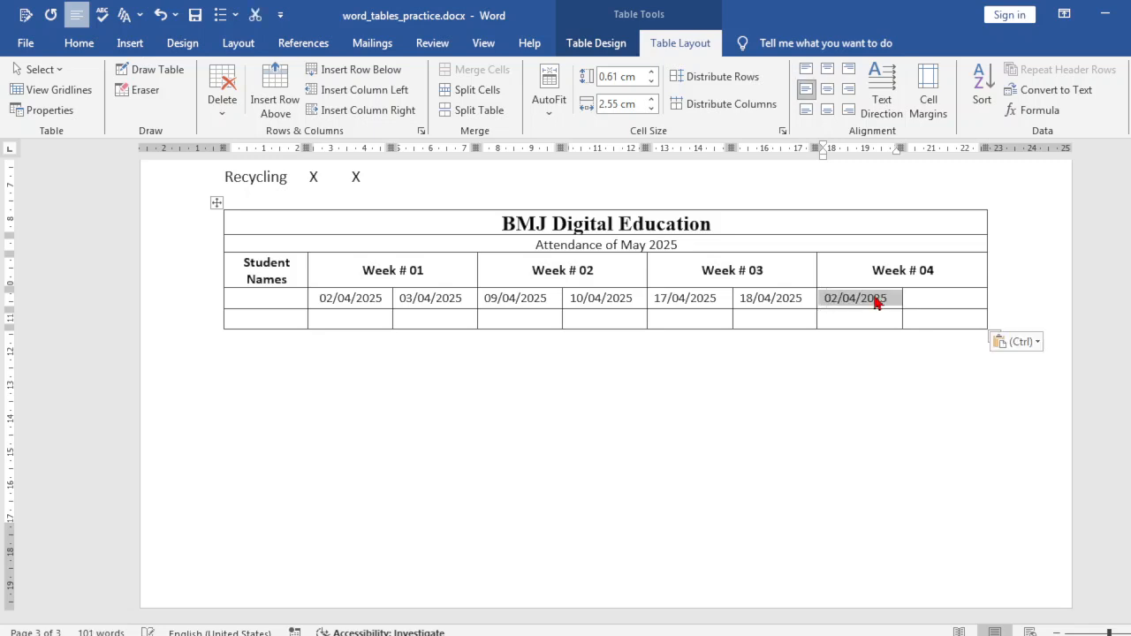
click(837, 305)
key(BackSpace)
key(BackSpace)
text(25)
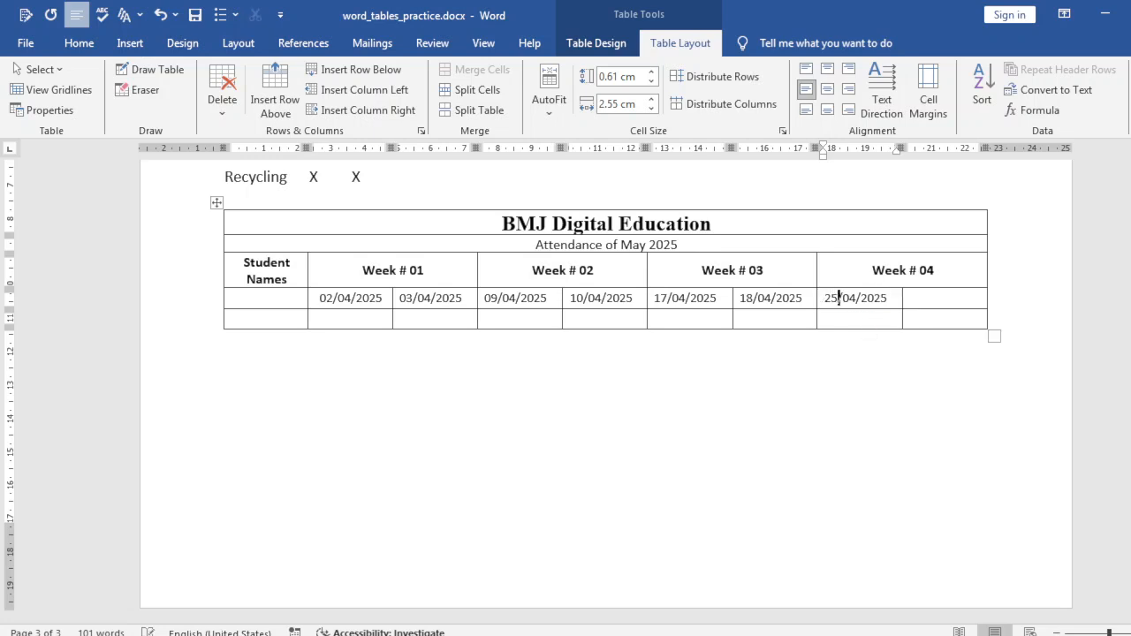
Step: Paste the copied date into the second cell beneath Week # 04 and change it to 26/04/2025
click(927, 298)
text(02/04/2025)
click(914, 300)
click(924, 299)
key(BackSpace)
key(BackSpace)
text(26)
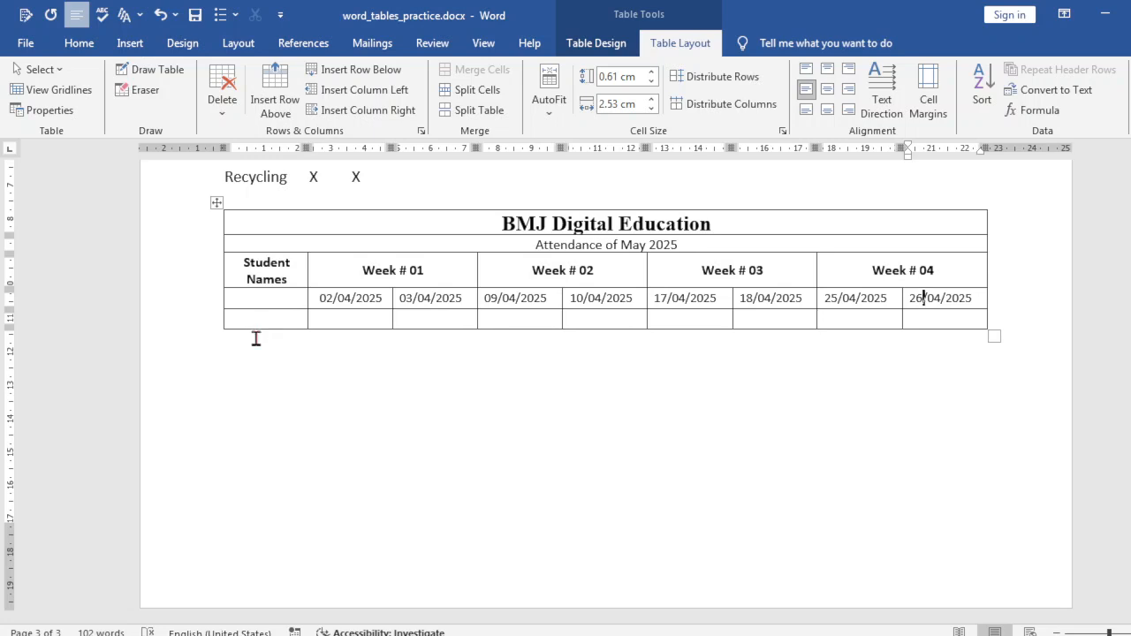
Step: Insert two new rows below the last row of the attendance table
click(286, 323)
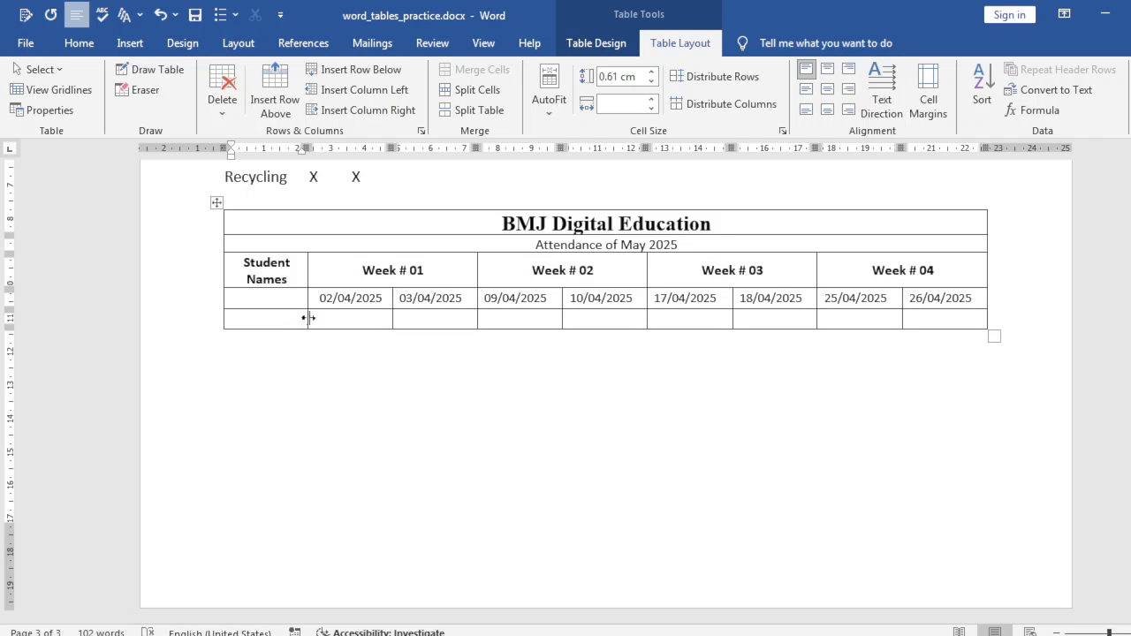
right_click(315, 318)
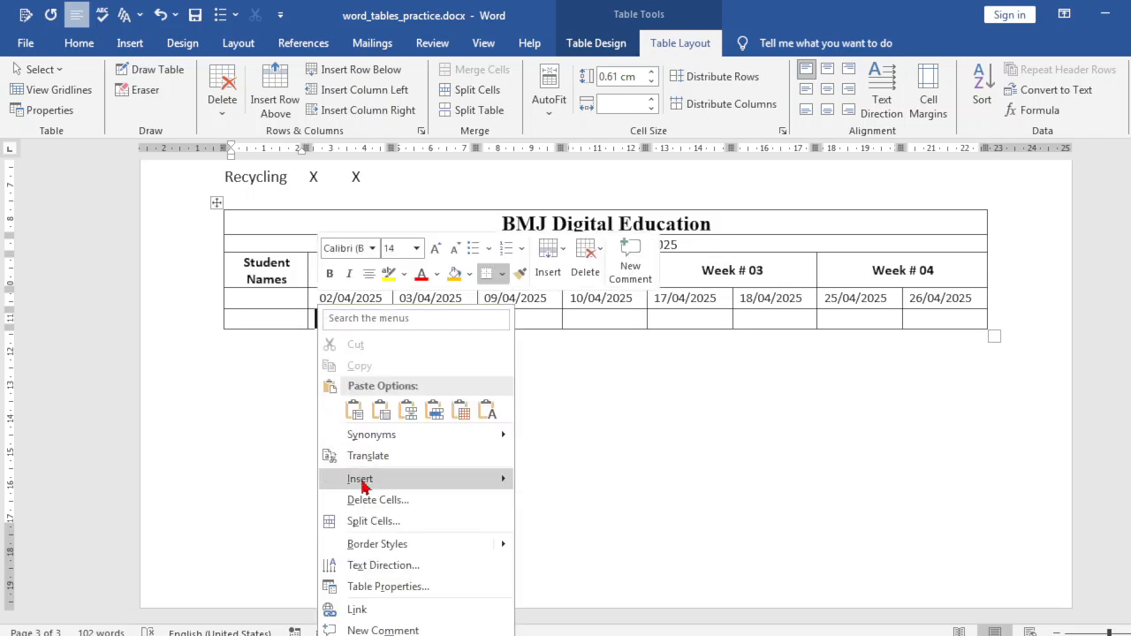
mouse_move(362, 482)
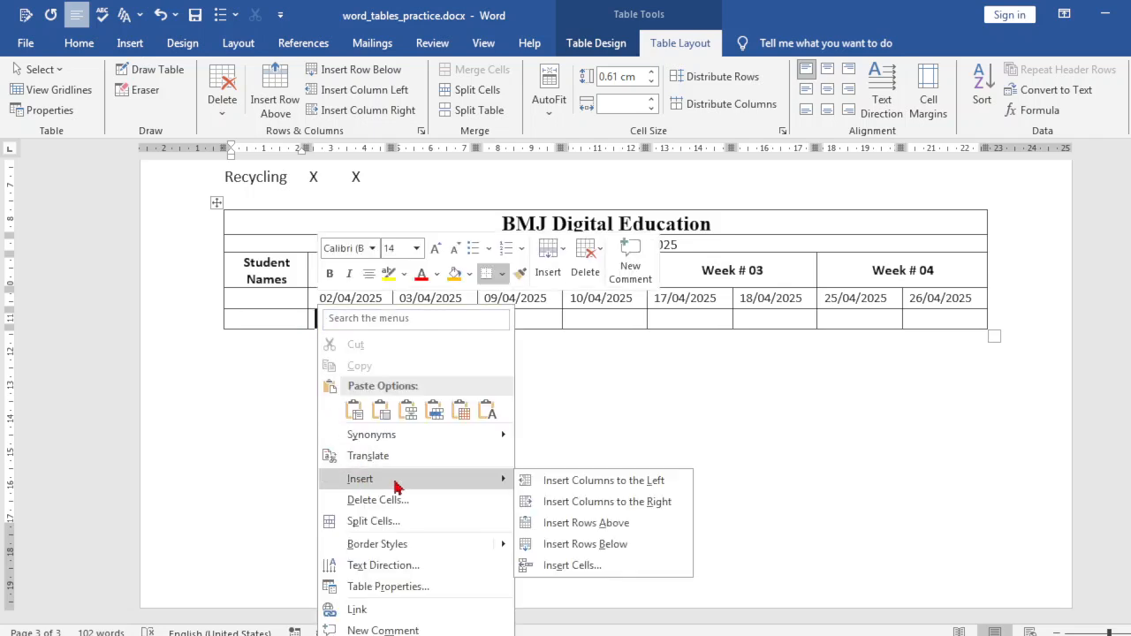
click(579, 545)
right_click(357, 347)
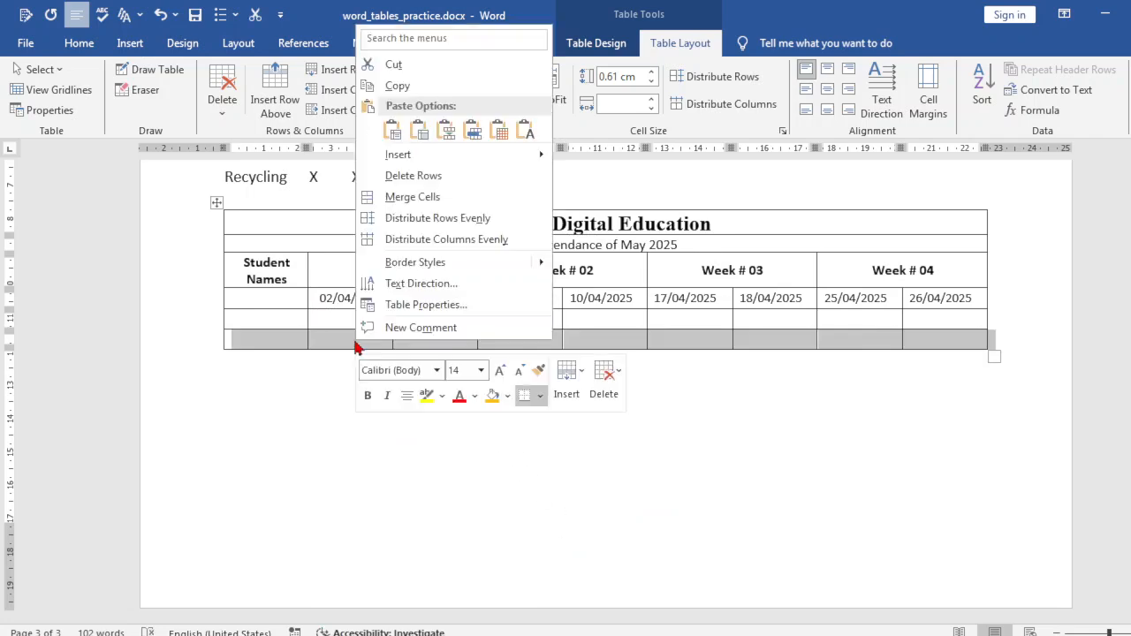
mouse_move(415, 156)
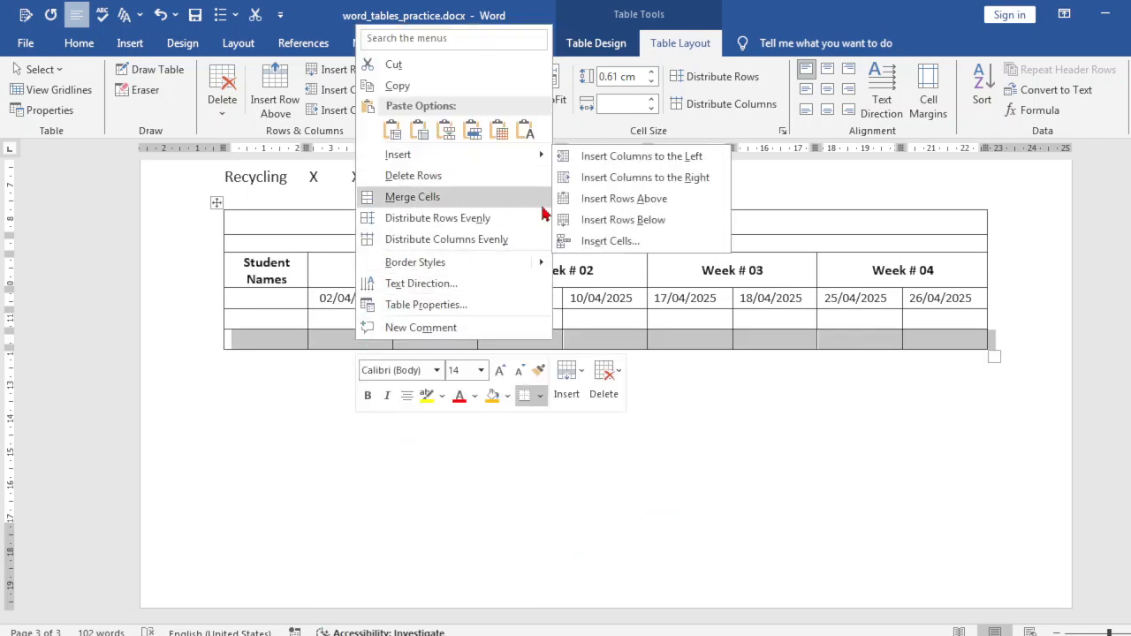
mouse_move(493, 158)
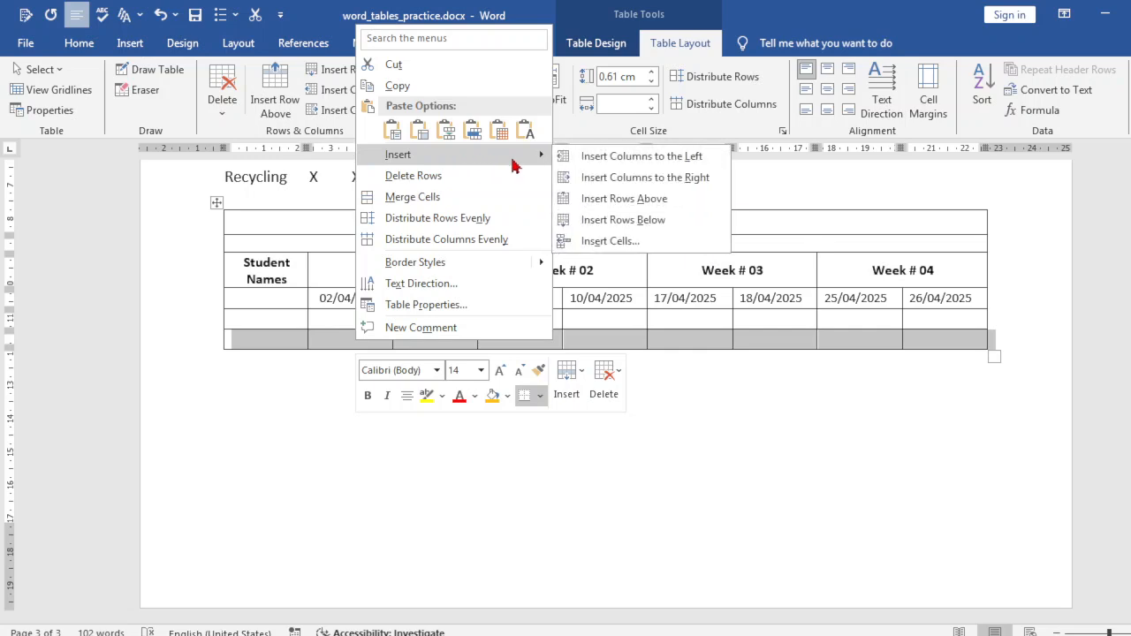
click(611, 220)
click(595, 533)
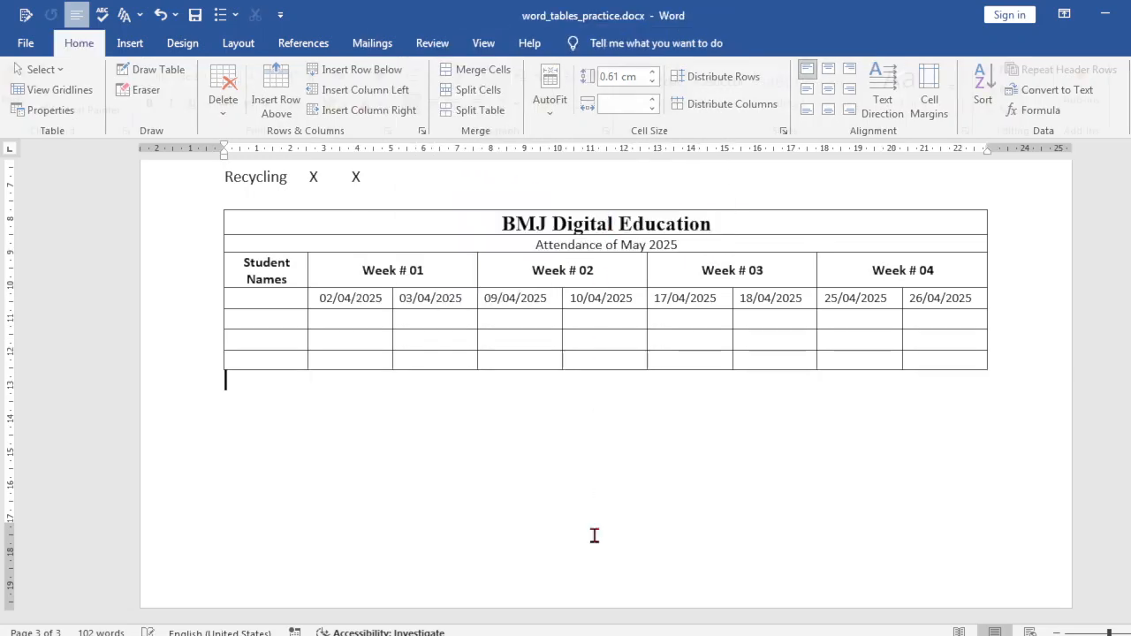
Step: Try to duplicate the three empty rows by pasting them into the table's last cell, and undo the paste
drag(943, 354, 228, 329)
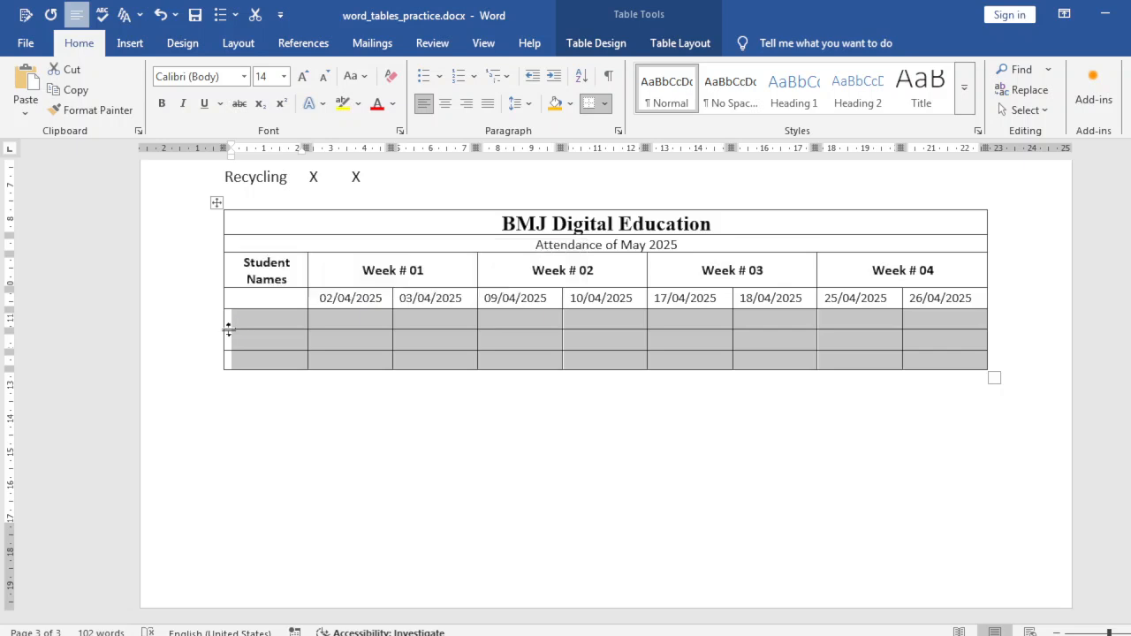
click(924, 372)
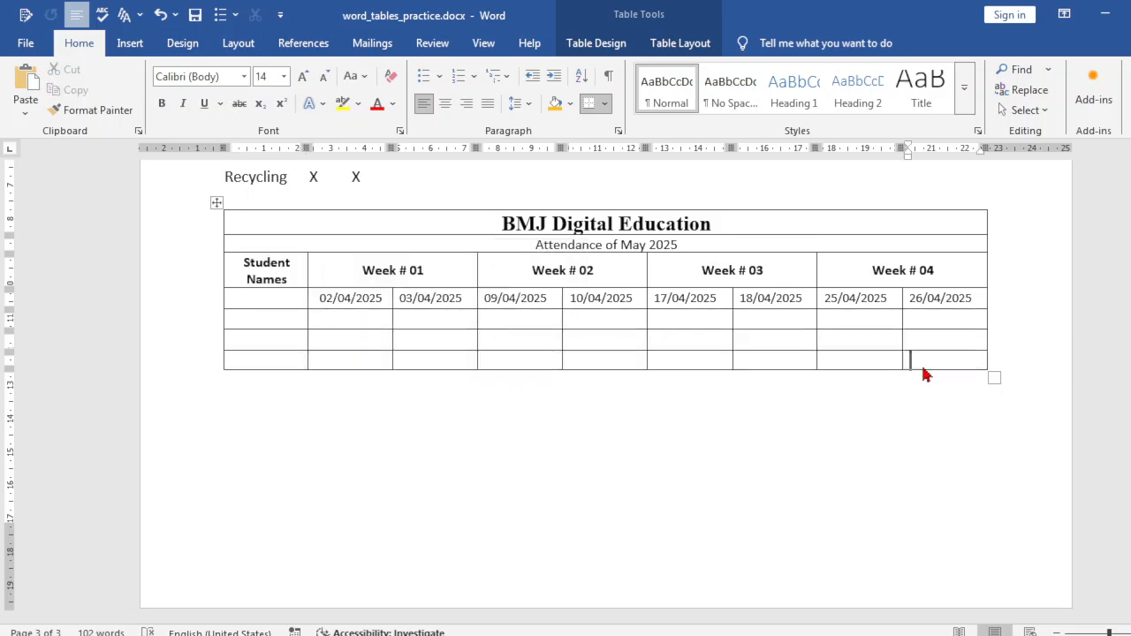
key(ctrl+v)
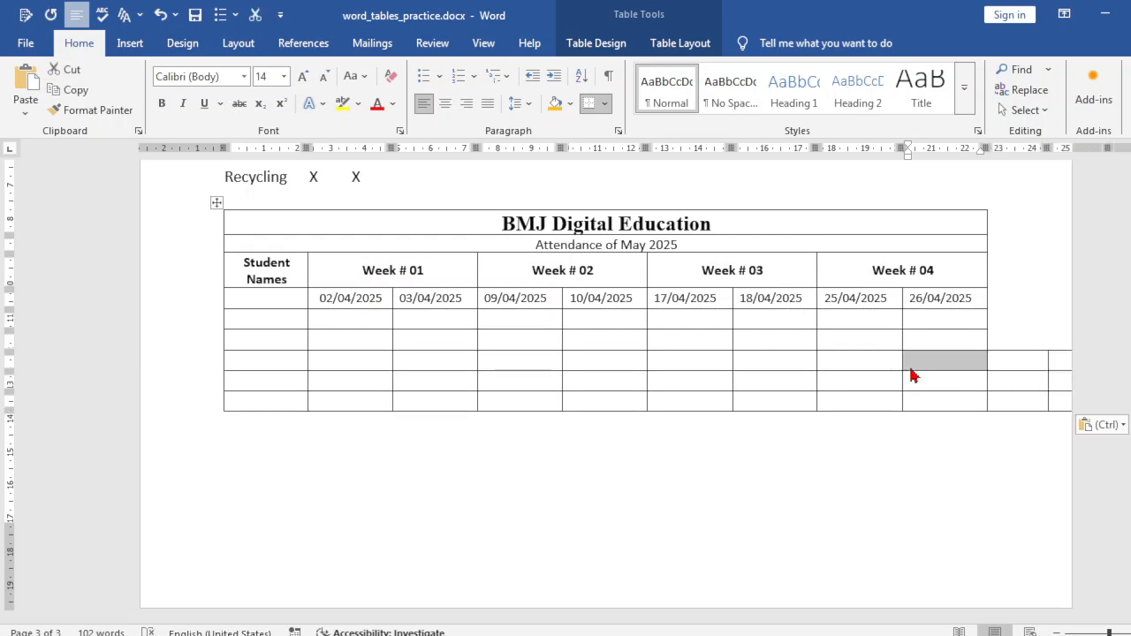
key(ctrl+z)
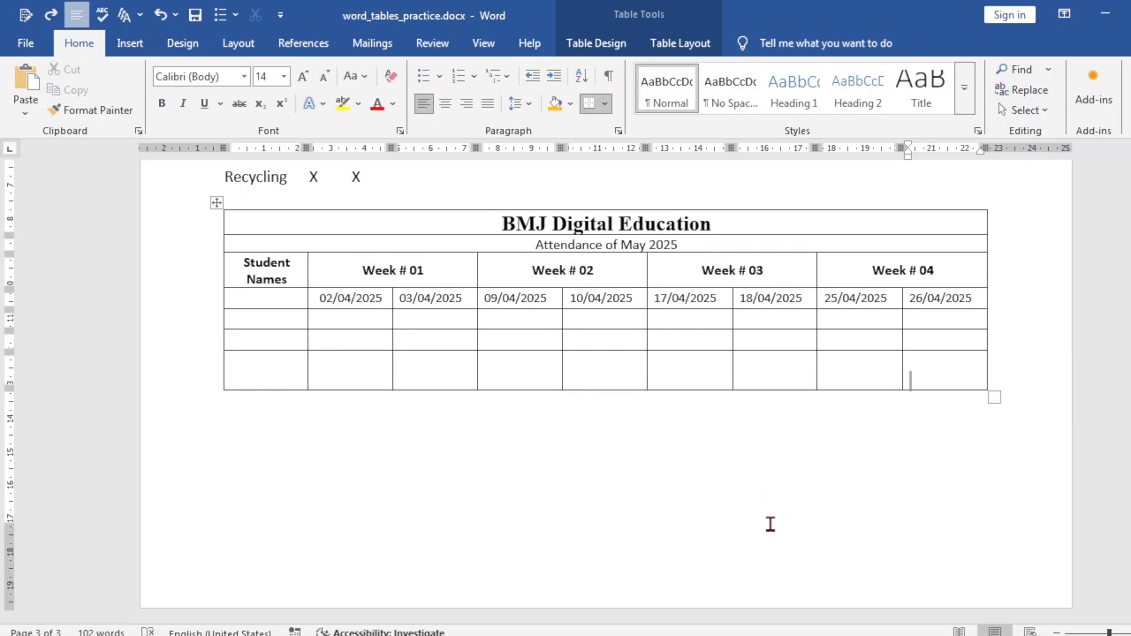
key(ctrl+z)
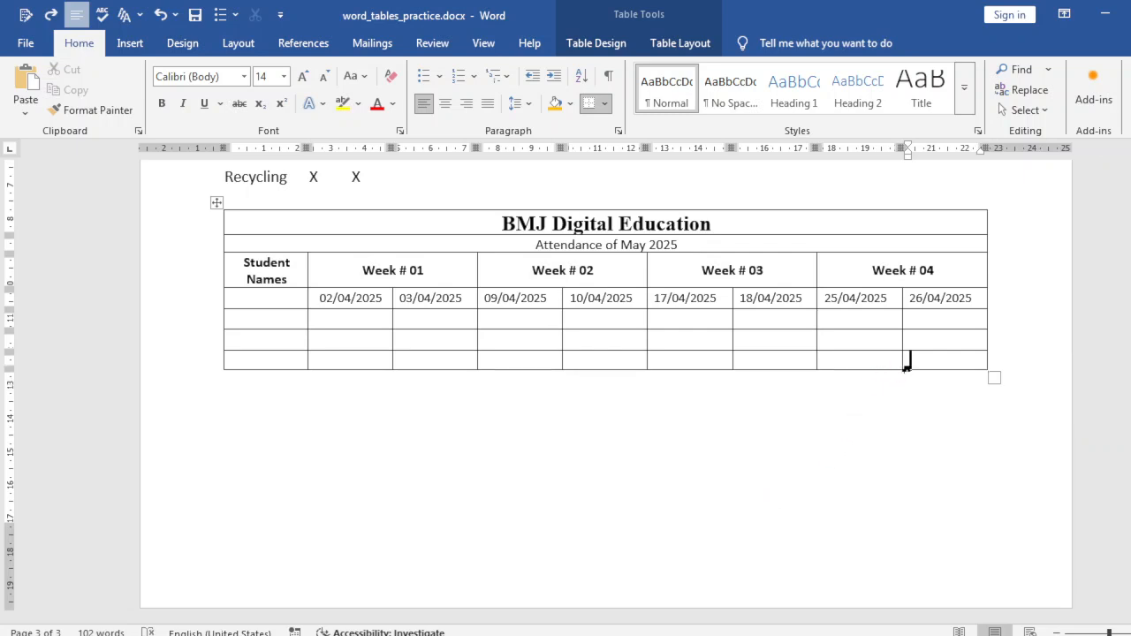
Step: Insert six more empty rows below the last row of the attendance table
right_click(917, 360)
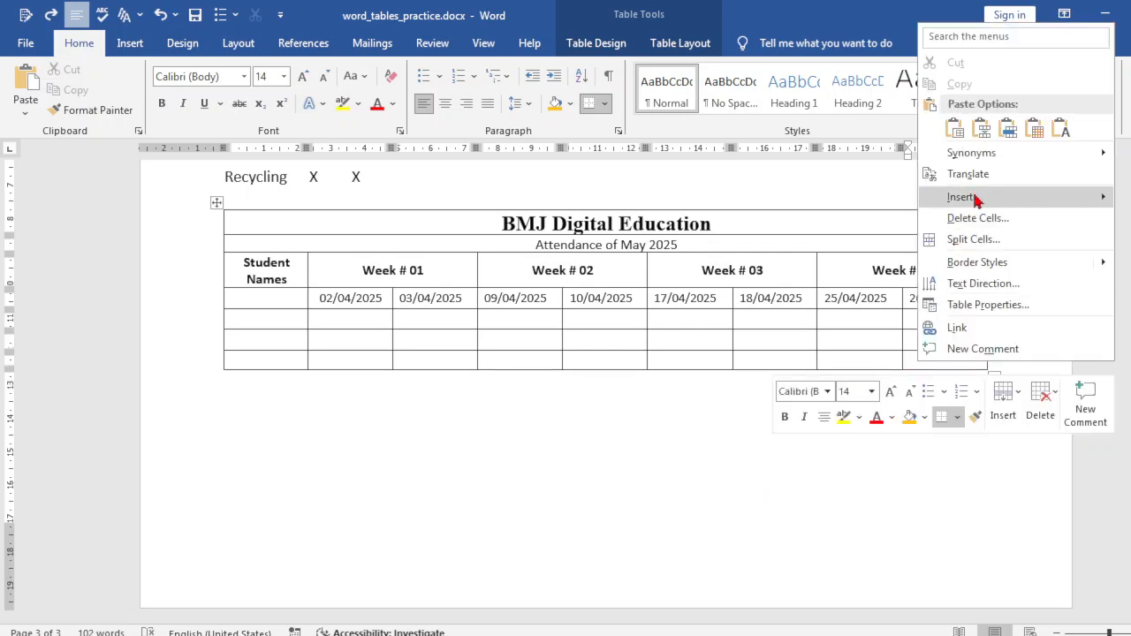
mouse_move(975, 197)
click(840, 263)
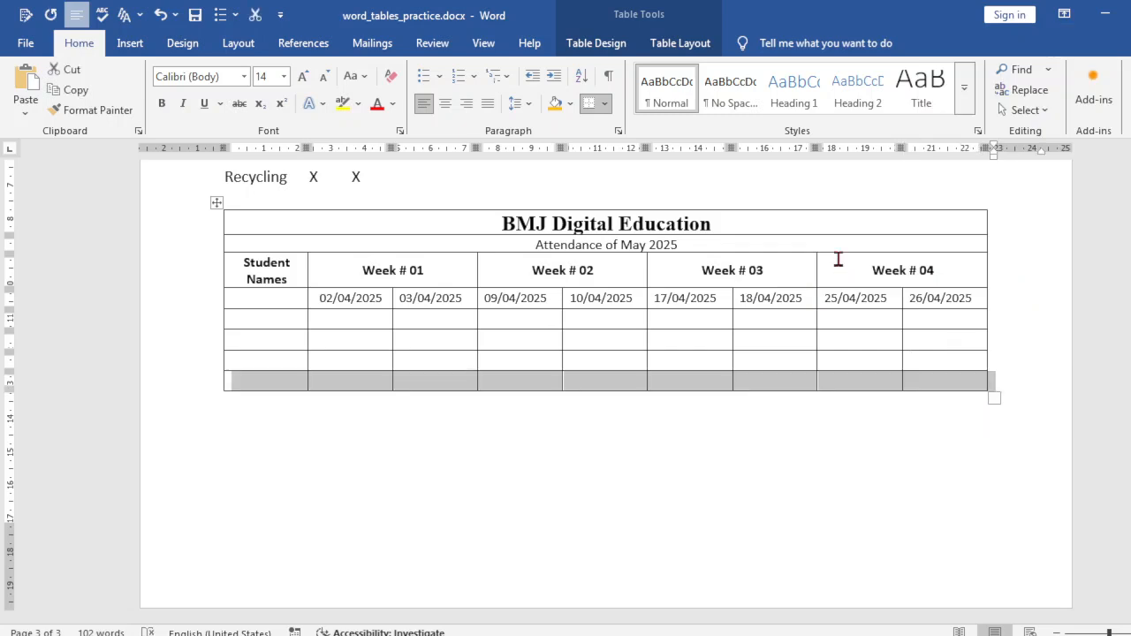
click(765, 382)
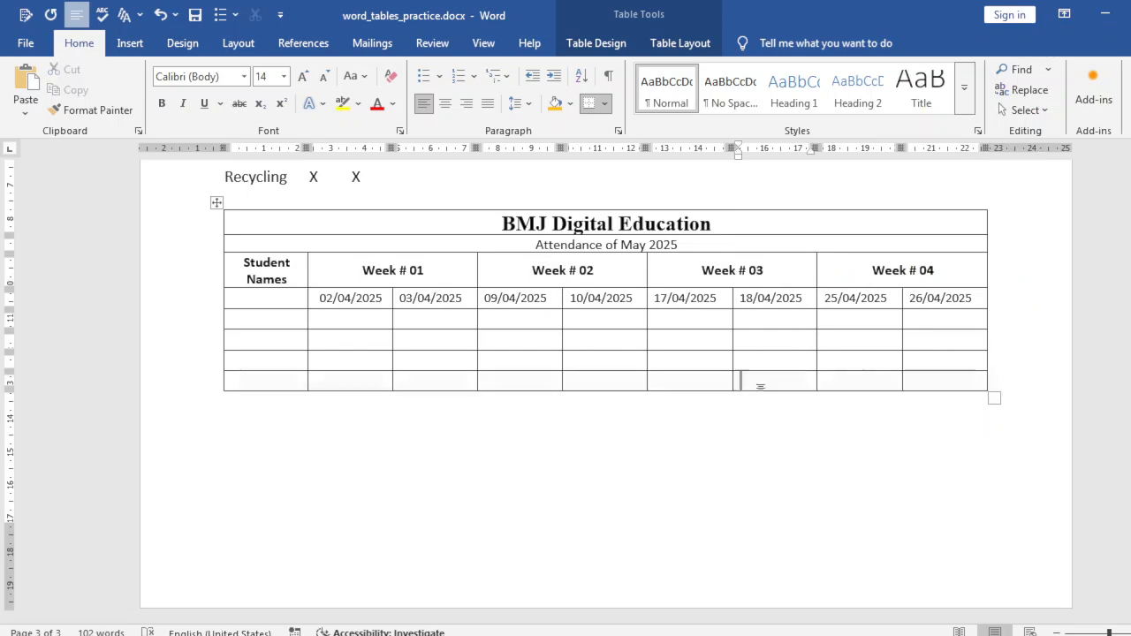
click(675, 43)
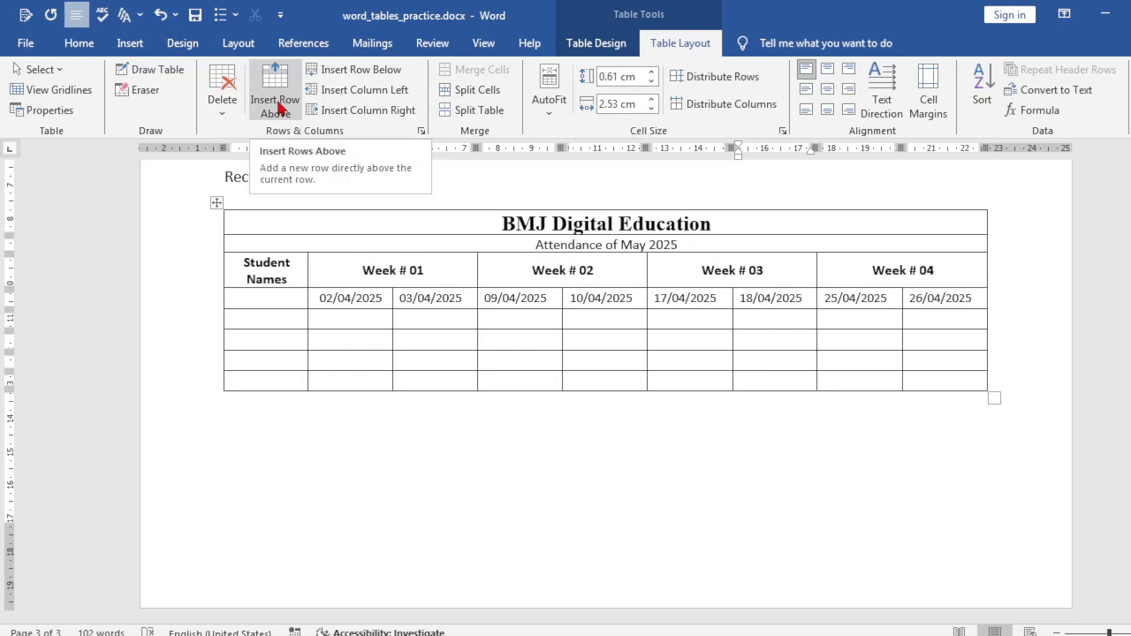
click(360, 69)
click(360, 70)
click(361, 69)
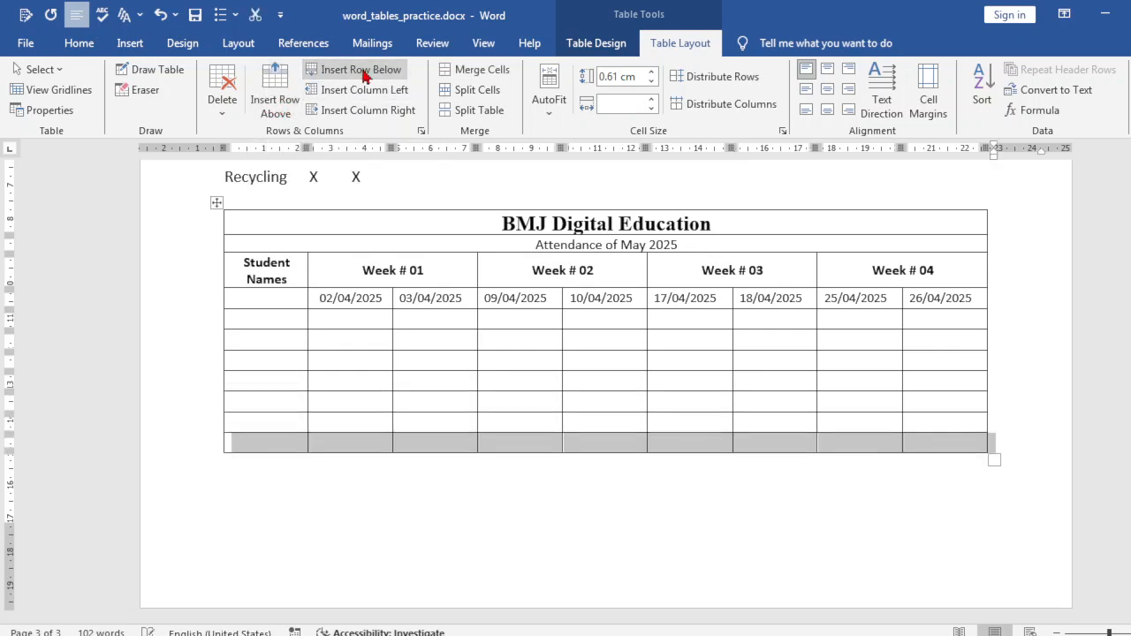
click(360, 70)
click(361, 70)
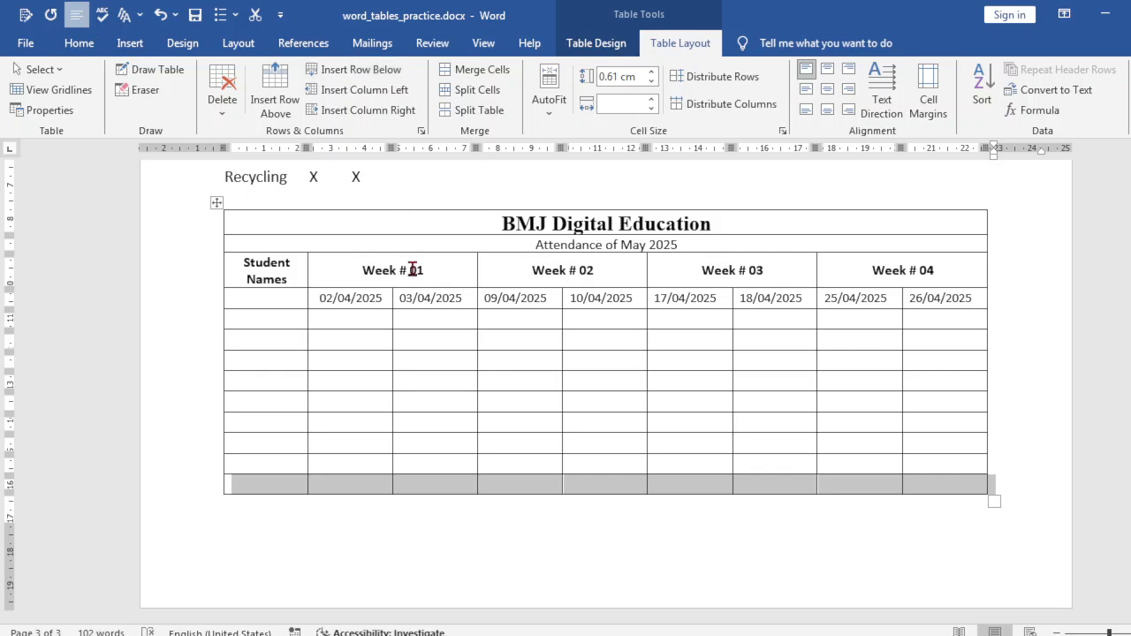
Step: Enter two students' names in the first column of the first two empty rows and set them to 11 pt
click(260, 324)
text(Ali)
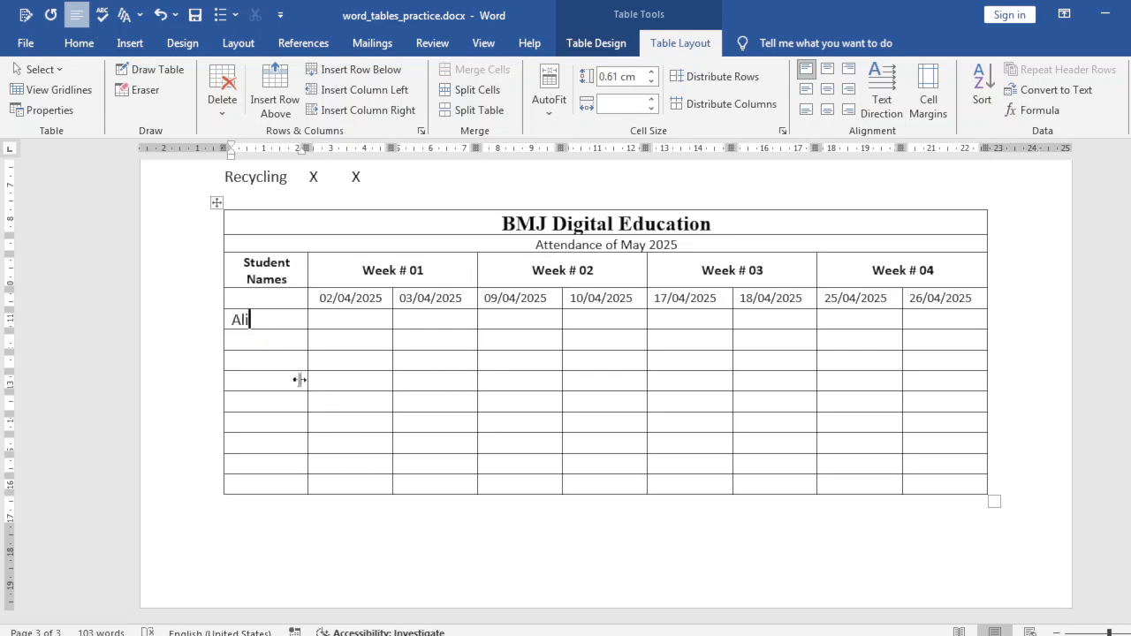
text(Shehroz)
drag(232, 321, 273, 359)
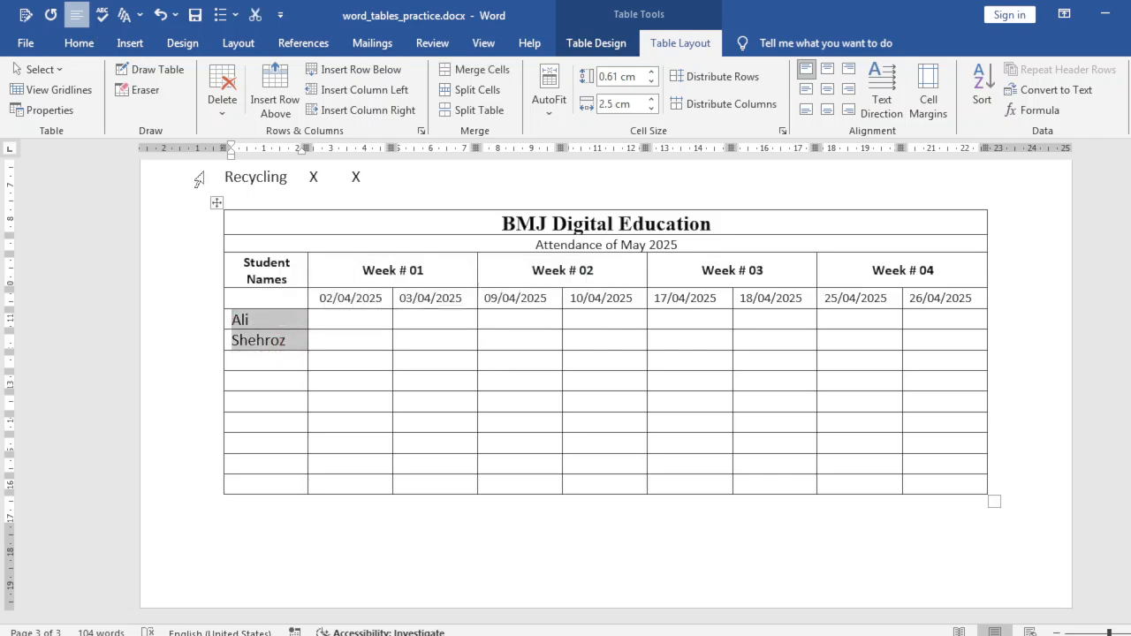
click(79, 42)
click(324, 78)
click(323, 78)
Step: Set the student rows below the dates to 11 pt text and centre them horizontally
mouse_move(937, 485)
mouse_down()
mouse_move(787, 412)
mouse_move(351, 298)
mouse_move(250, 316)
mouse_move(241, 301)
mouse_up()
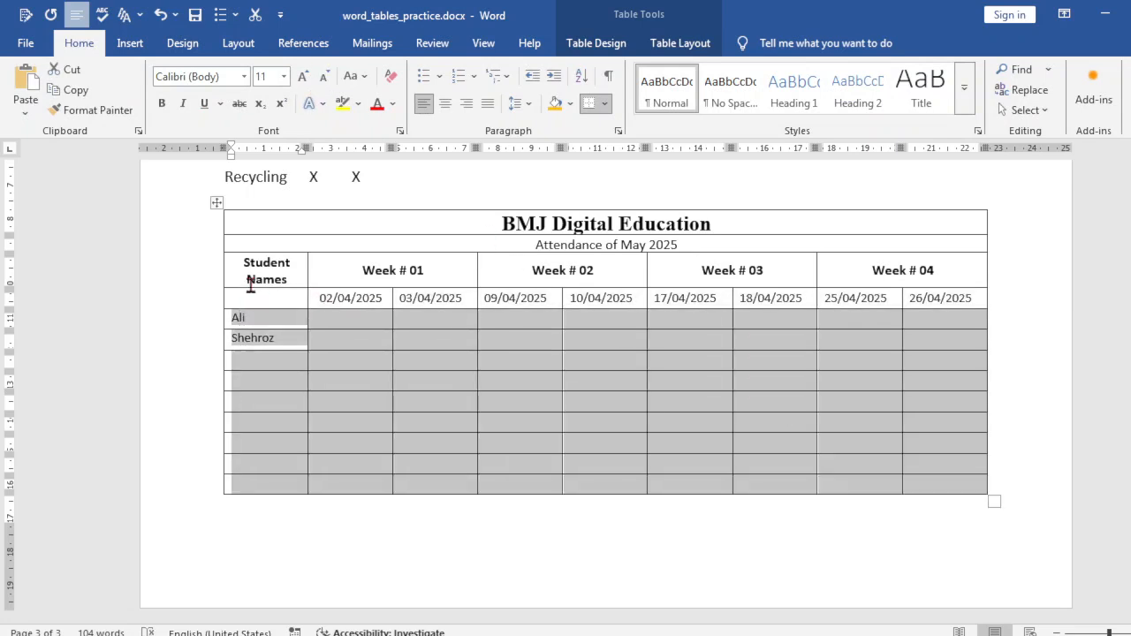
click(284, 76)
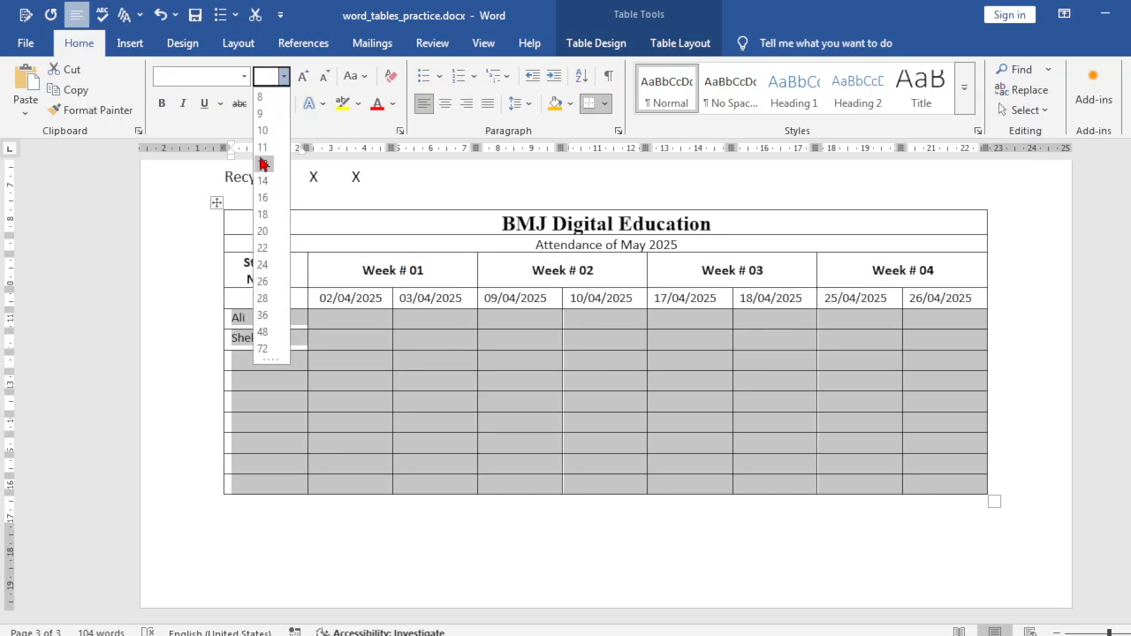
click(262, 147)
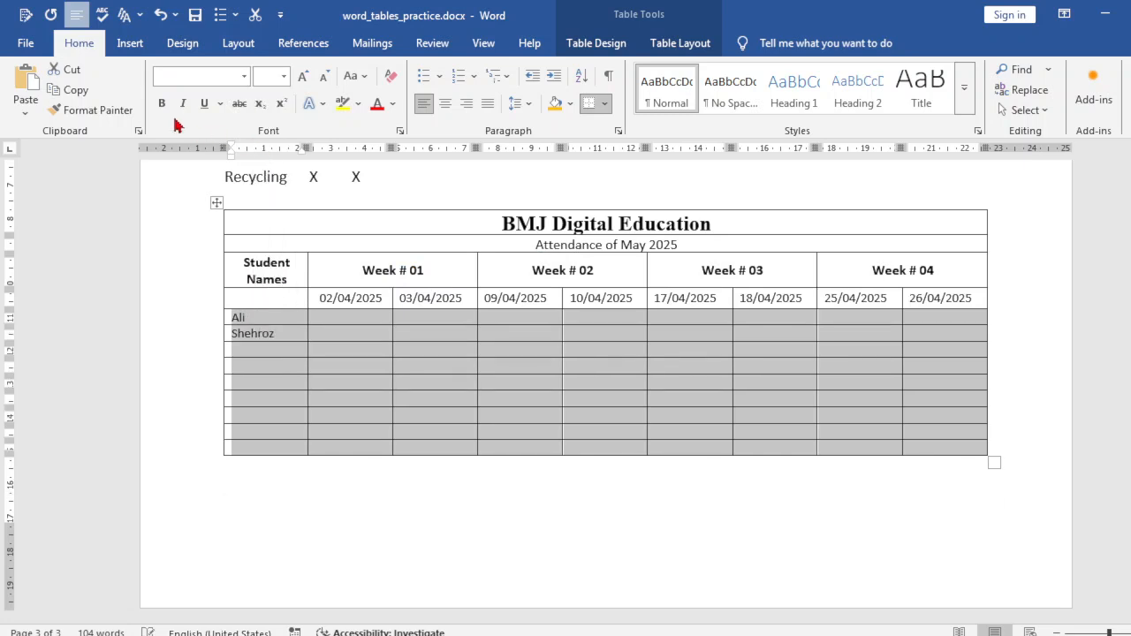
click(445, 103)
click(521, 554)
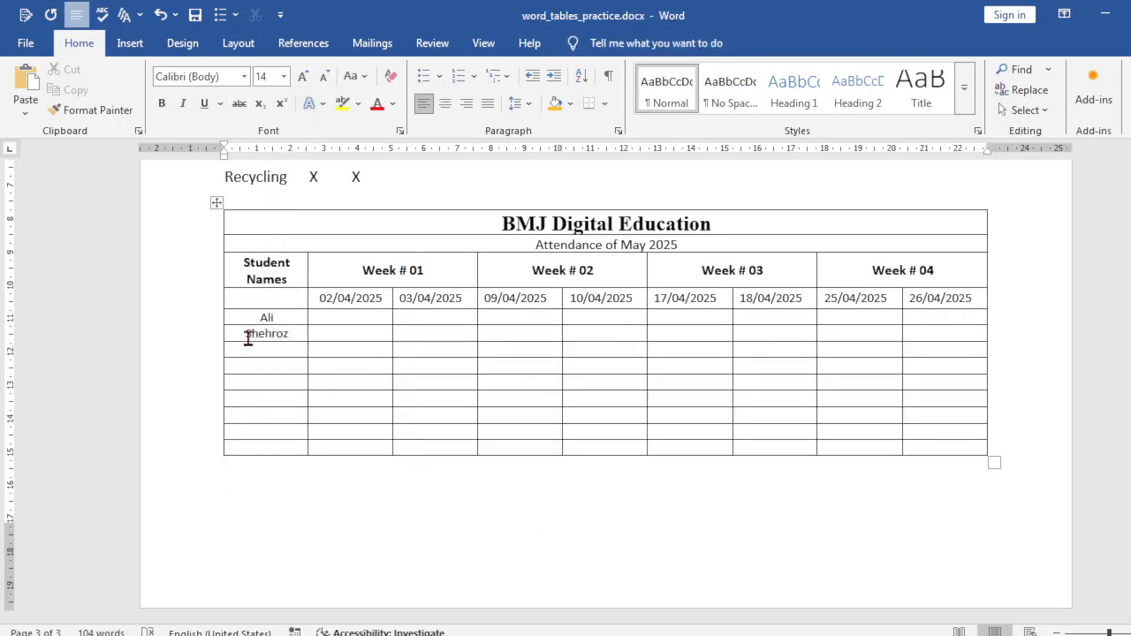
Step: Enter four more students' names in the first column of the rows below the existing two names
click(261, 353)
text(Shahzaib)
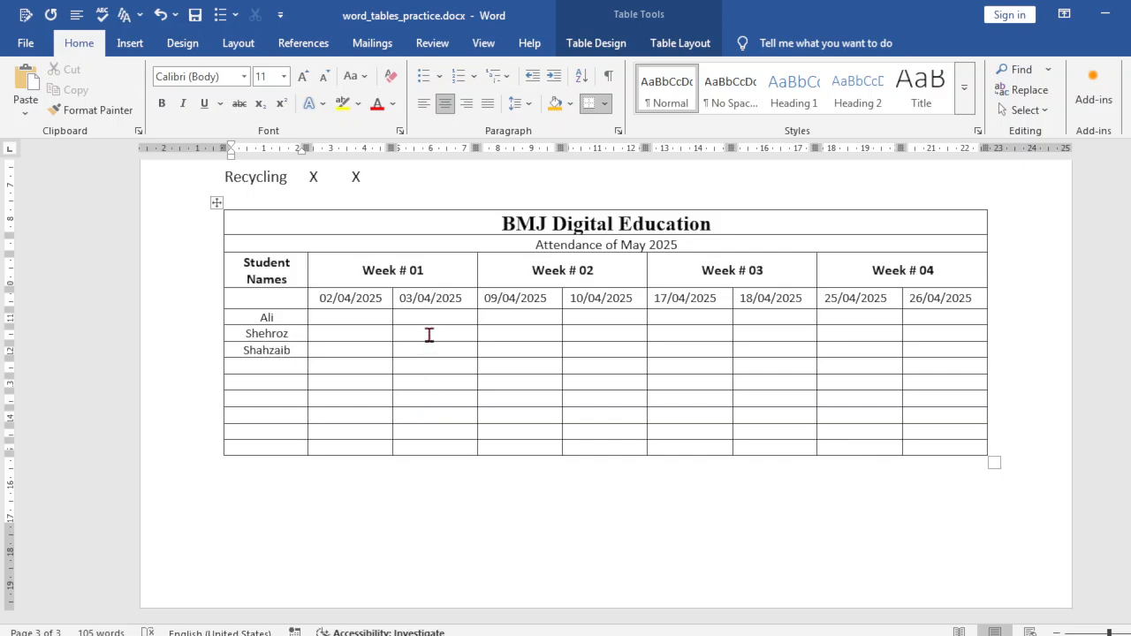
click(296, 369)
text(Nameer)
click(263, 387)
text(Abid)
key(BackSpace)
key(BackSpace)
text(dullah)
key(BackSpace)
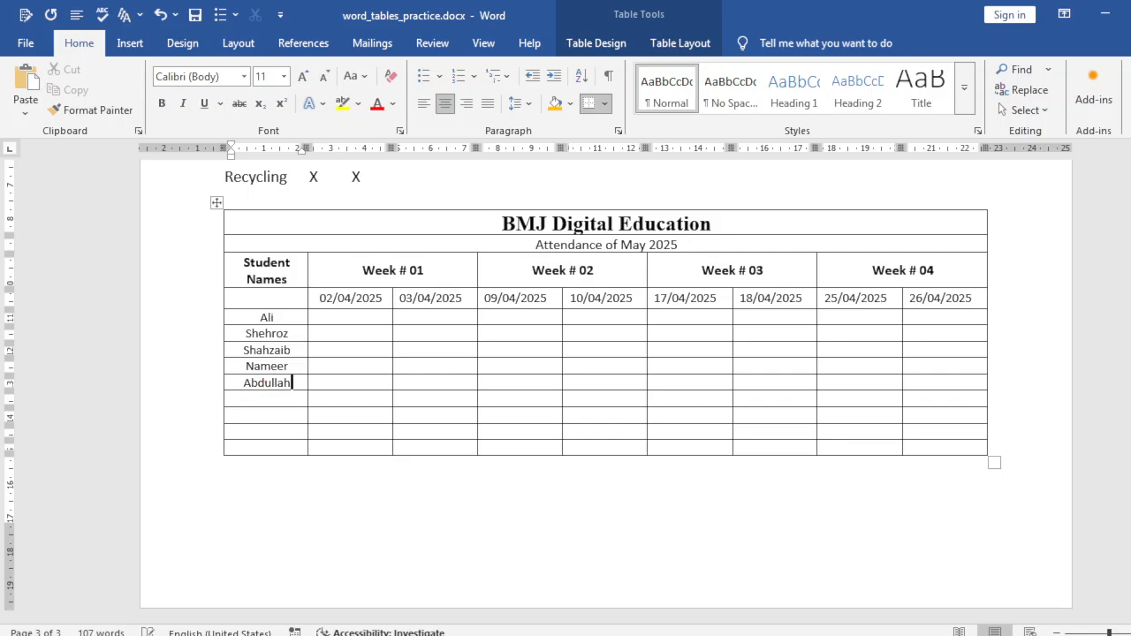
click(296, 395)
text(Ayesha)
Step: Delete the three empty rows at the end of the attendance table as entire rows
drag(922, 448, 275, 422)
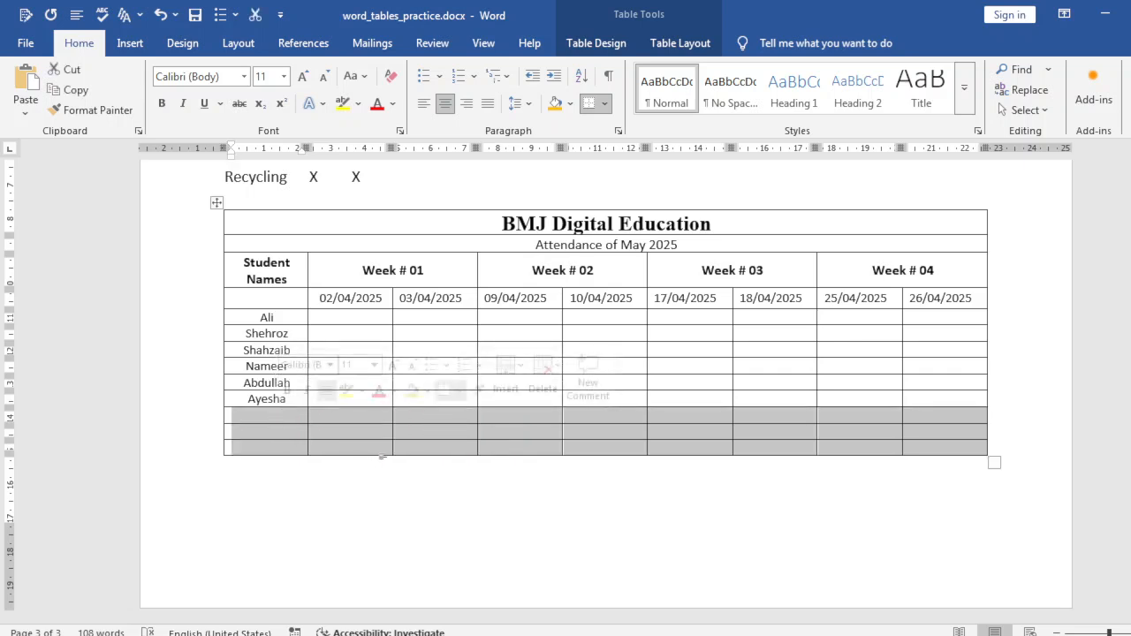
right_click(643, 444)
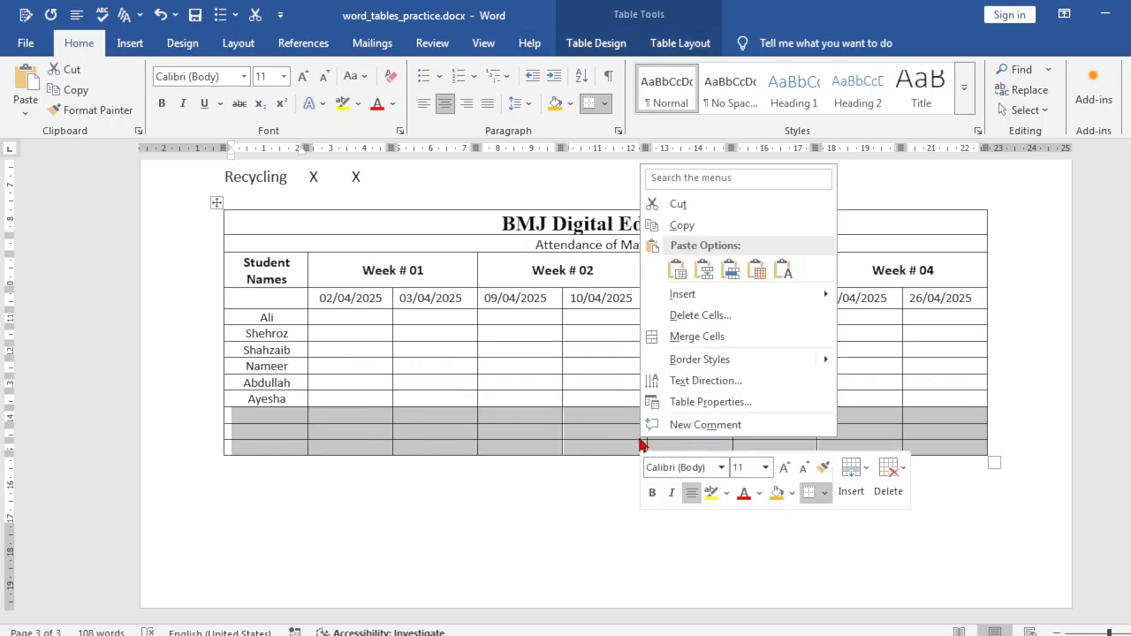
click(692, 324)
click(602, 318)
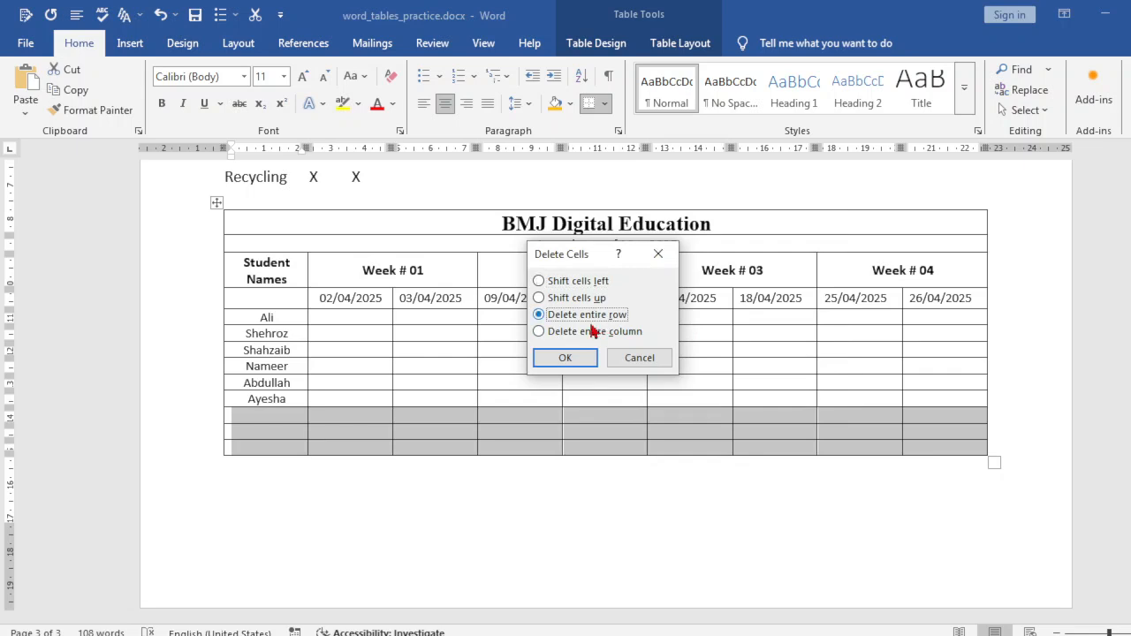
click(570, 358)
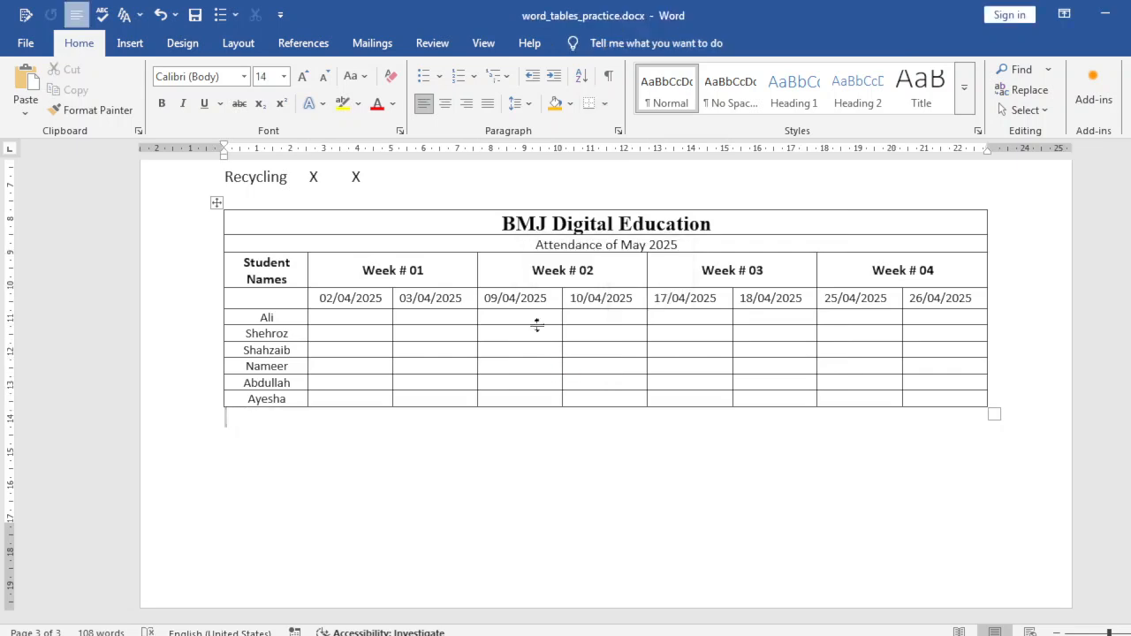
Step: Fill the first student's attendance across the eight dates with A, P, P, A, A, P, A, P
click(365, 316)
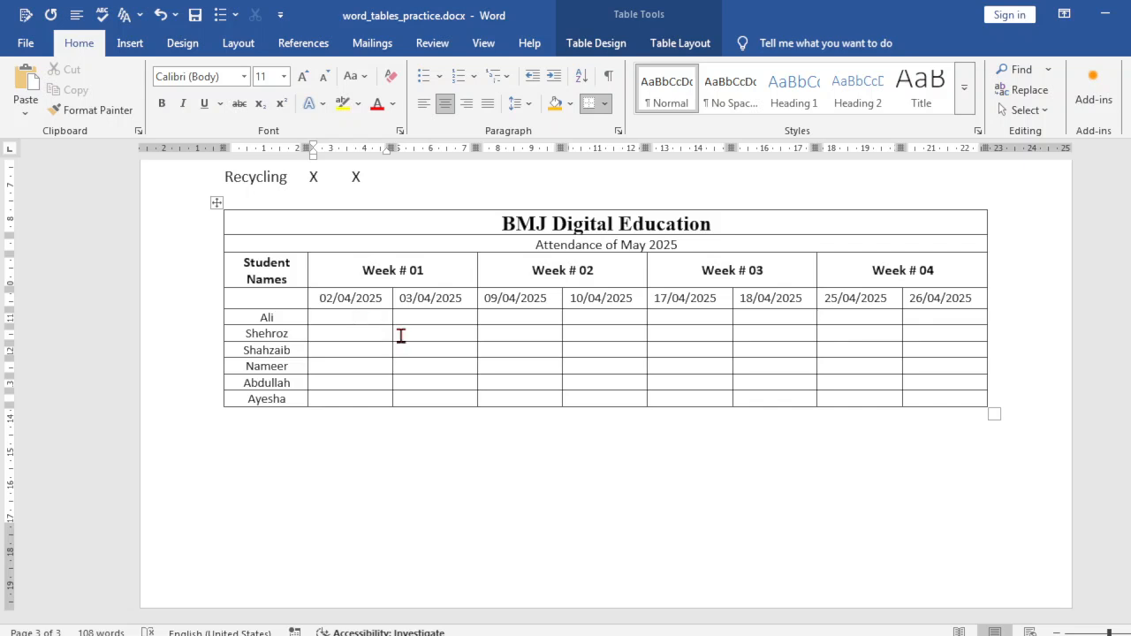
text(a)
key(BackSpace)
text(A)
key(Tab)
text(P)
key(Tab)
text(P)
key(Tab)
text(A)
key(Tab)
text(A)
key(Tab)
text(P)
key(Tab)
text(A)
key(Tab)
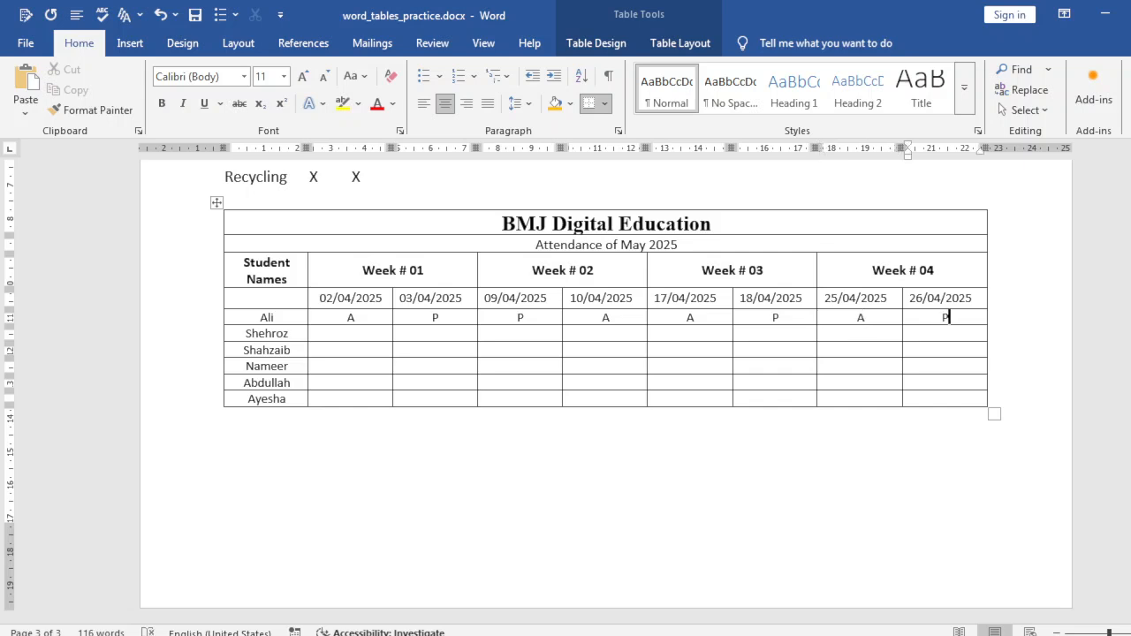
Step: Enter P and A as the second student's attendance for 02/04/2025 and 03/04/2025
click(451, 334)
text(A)
key(shift+Tab)
key(Tab)
key(Tab)
Step: Copy the first student's eight attendance marks into the rows of the other five students
drag(951, 324, 384, 327)
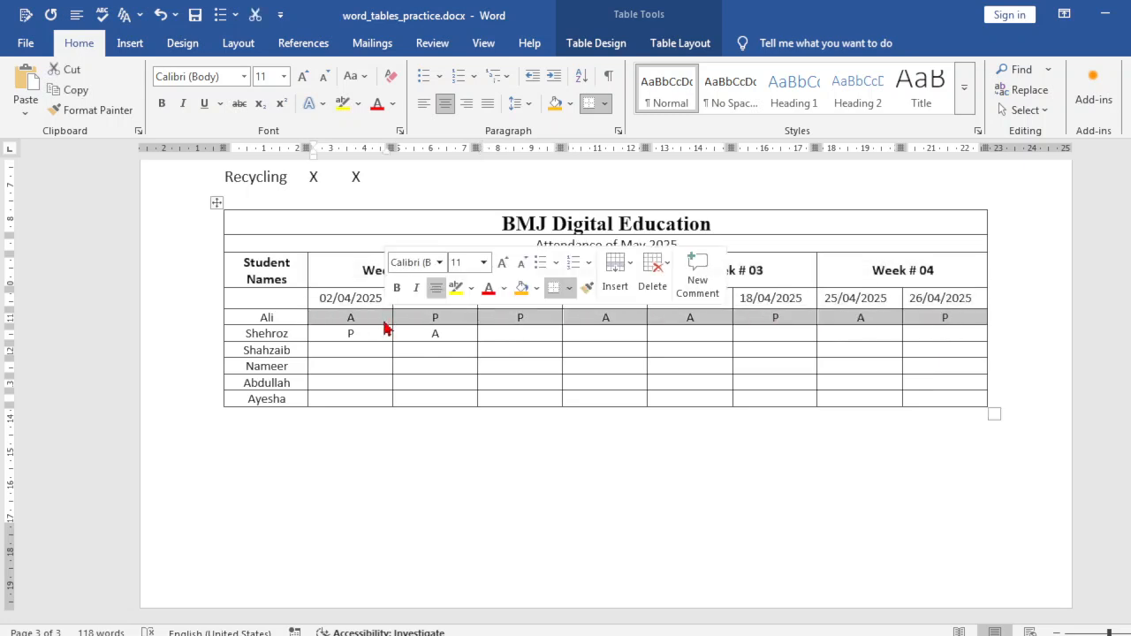
drag(947, 402, 363, 334)
text(A	P	P	A	A	P	A	P A	P	P	A	A	P	A	P A	P	P	A	A	P	A	P A	P	P	A	A	P	A	P A	P	P	A	A	P	A	P)
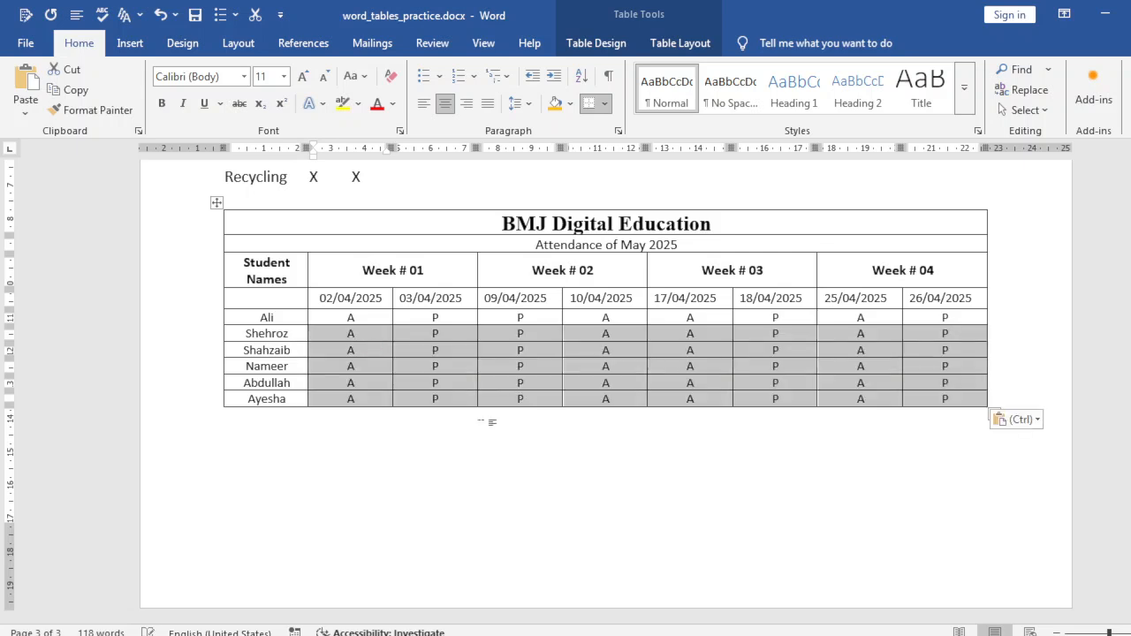
click(541, 455)
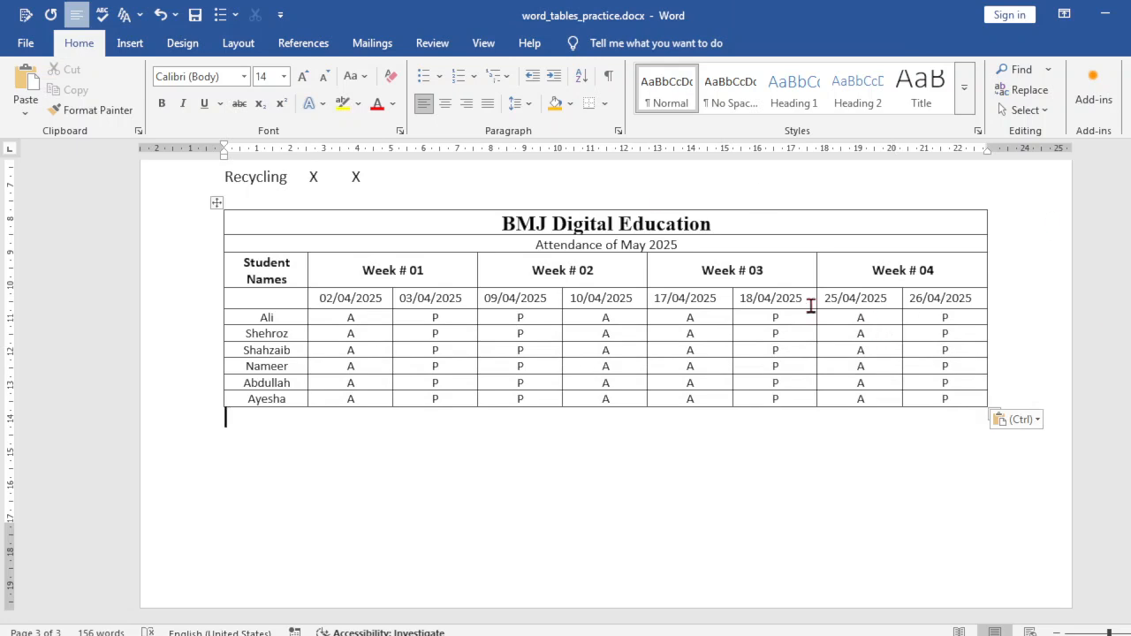
Step: Shade the "BMJ Digital Education" title row with the darkest green theme colour
drag(799, 231, 504, 232)
click(690, 55)
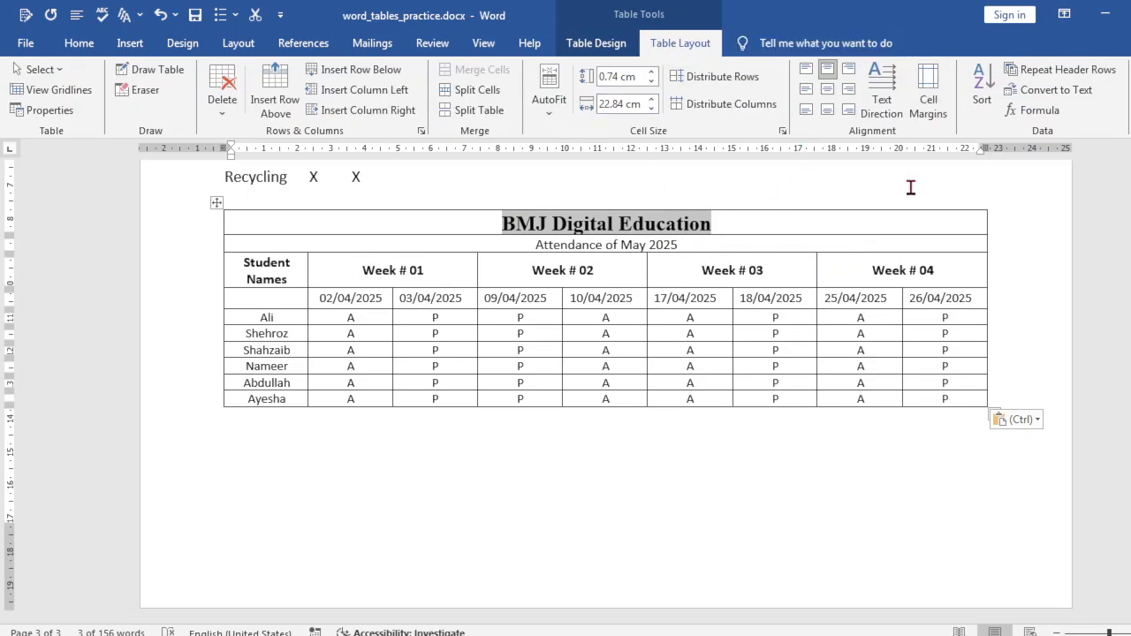
click(585, 46)
click(712, 118)
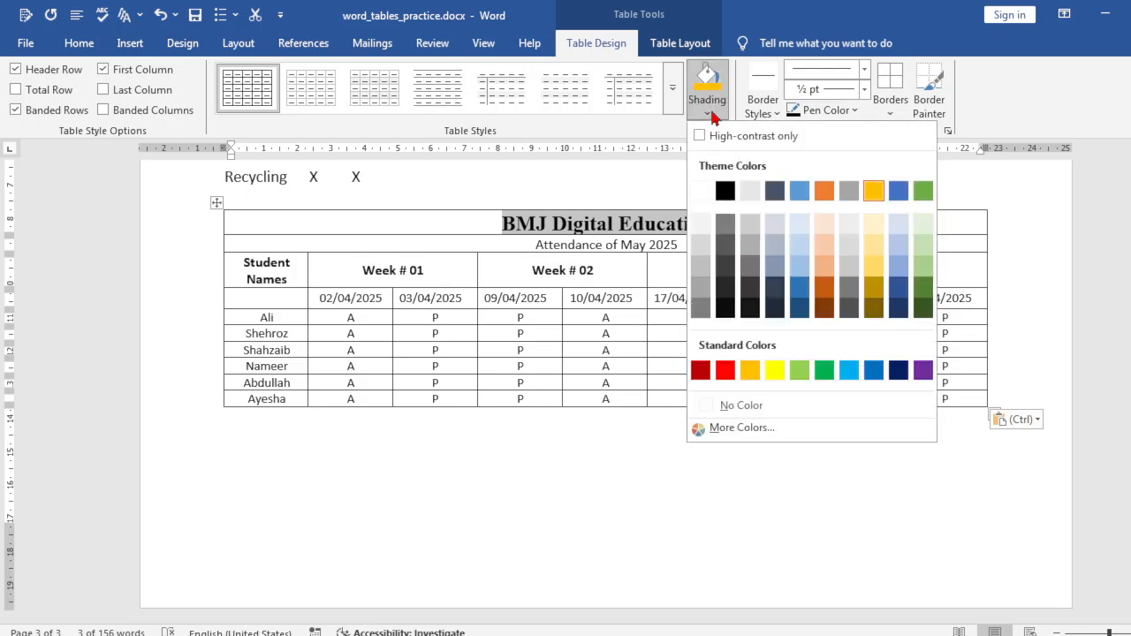
click(924, 312)
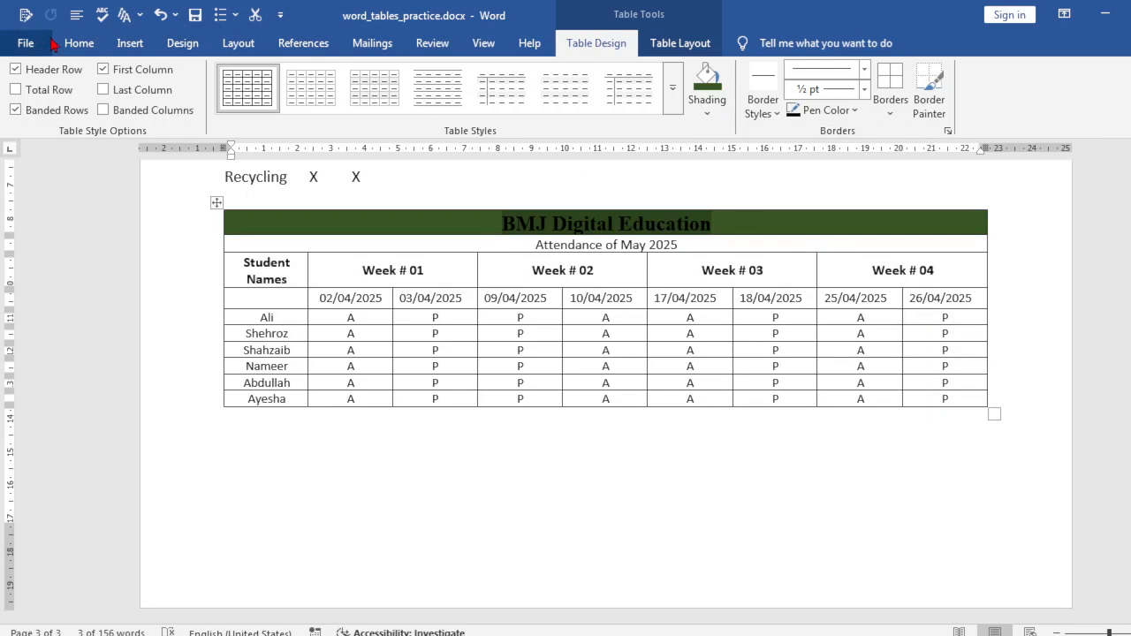
Step: Change the "BMJ Digital Education" title text colour to white
click(79, 43)
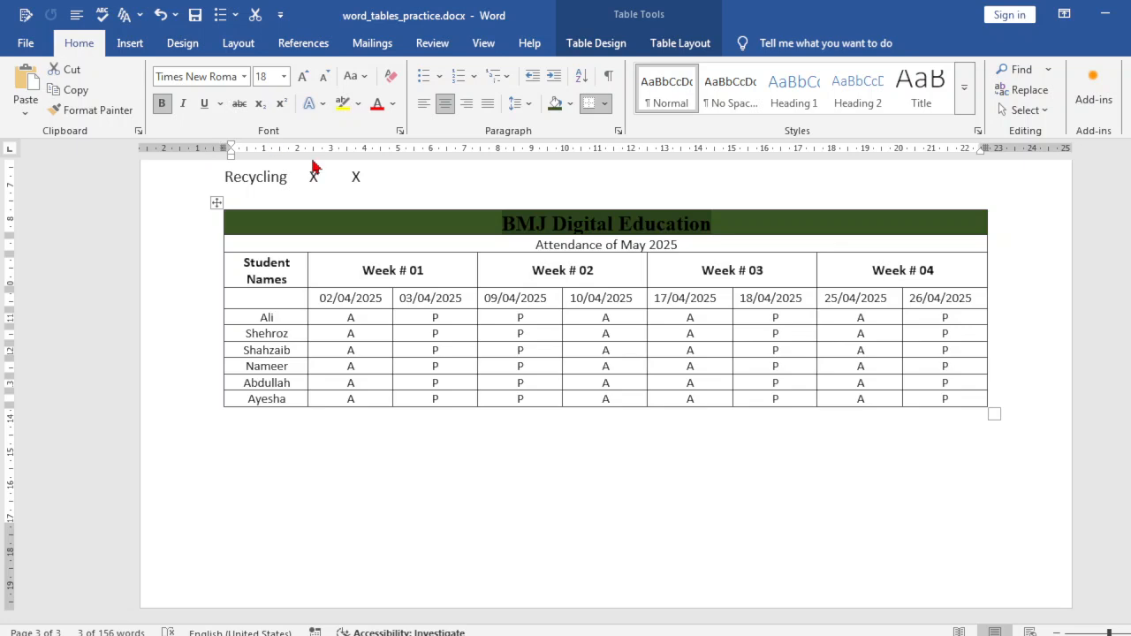
click(394, 103)
click(381, 211)
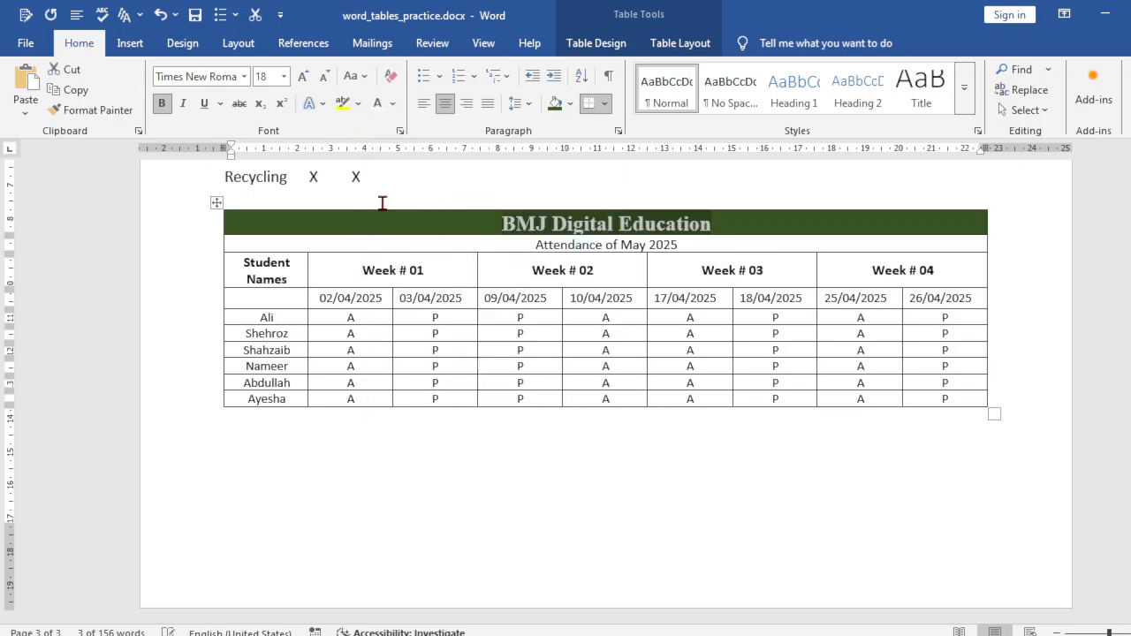
click(517, 303)
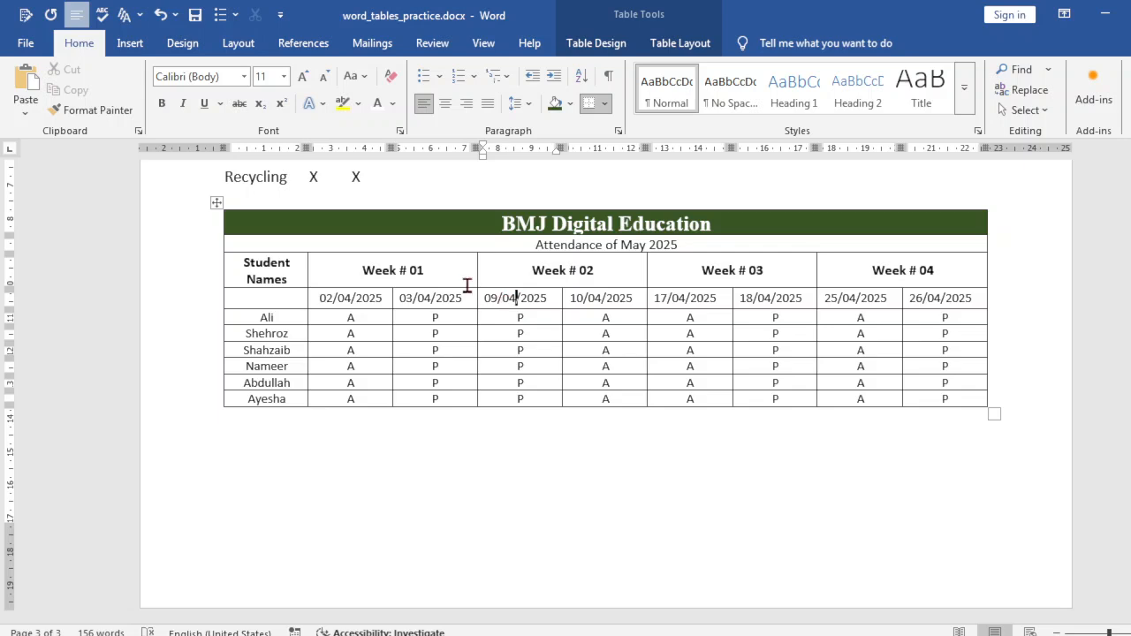
Step: Set the height of the "BMJ Digital Education" title row to 0.9 cm
drag(749, 228, 518, 225)
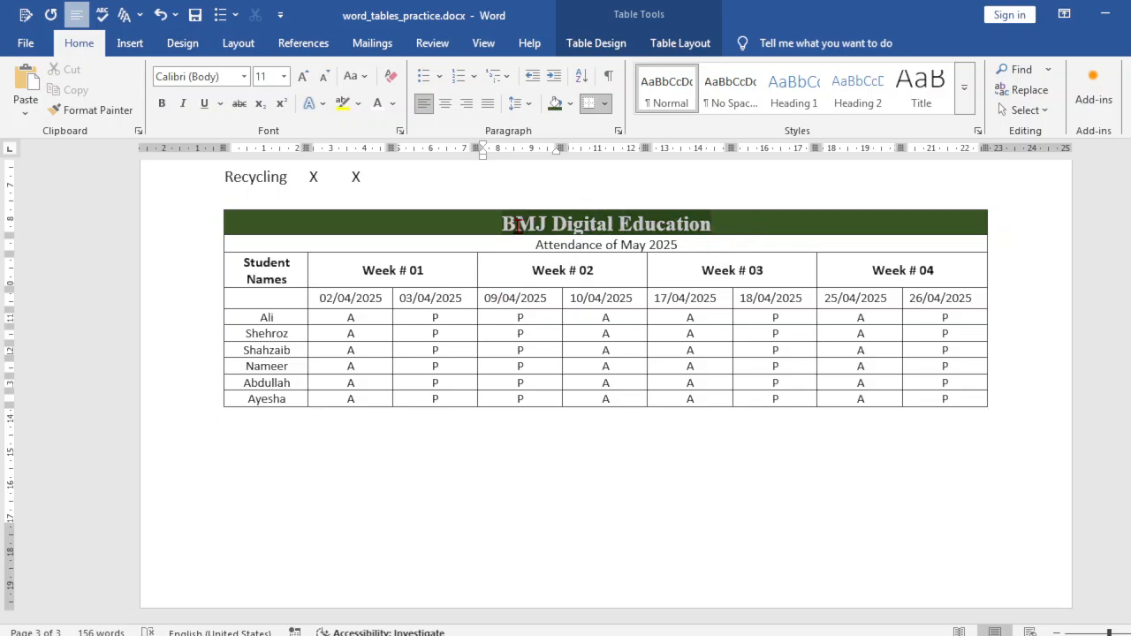
click(677, 43)
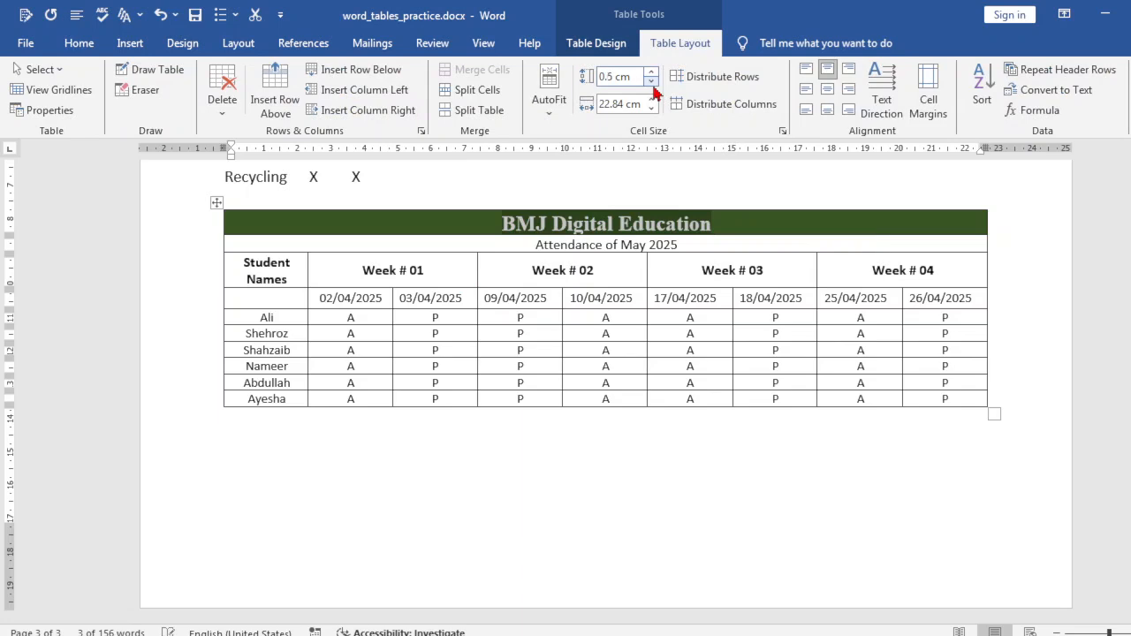
click(654, 77)
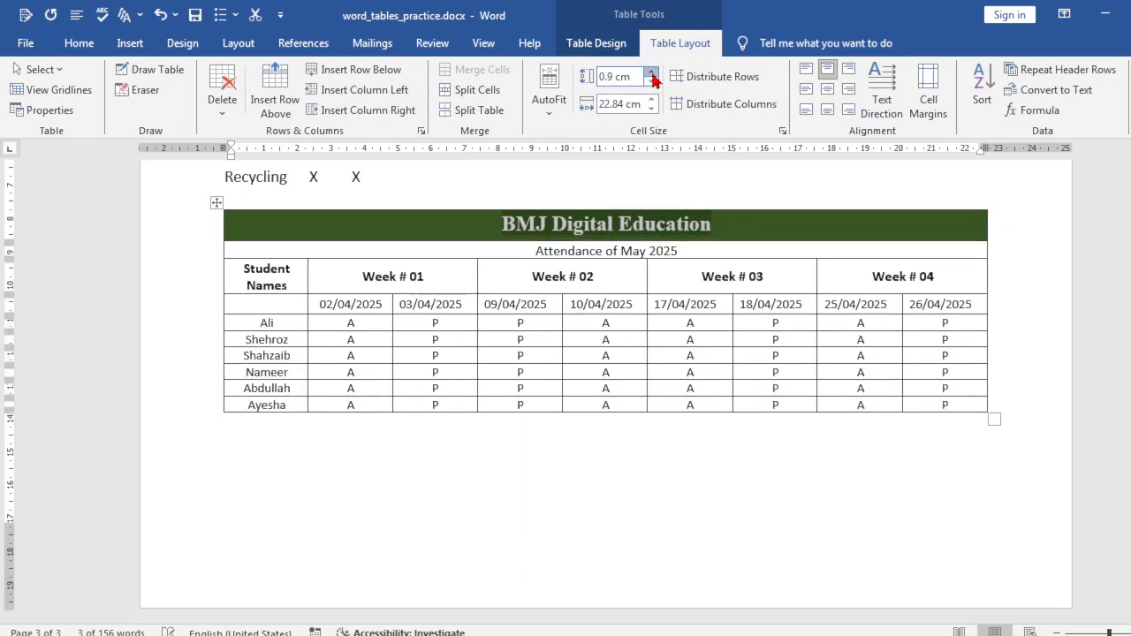
click(716, 453)
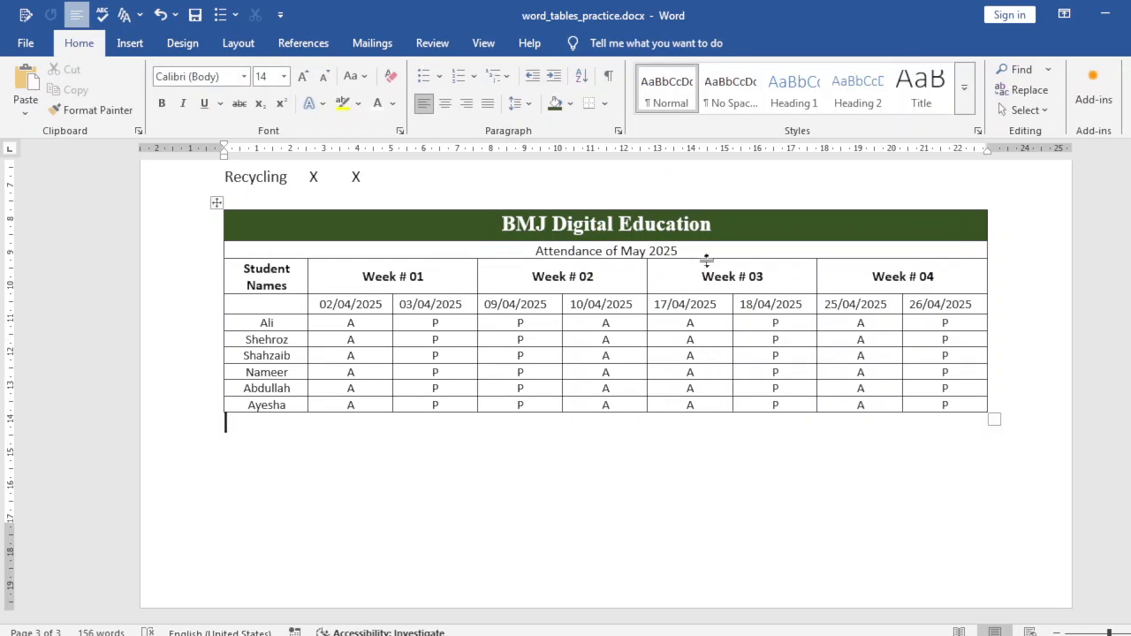
Step: Shade the "Attendance of May 2025" row with the second-darkest green theme colour
drag(708, 254, 528, 253)
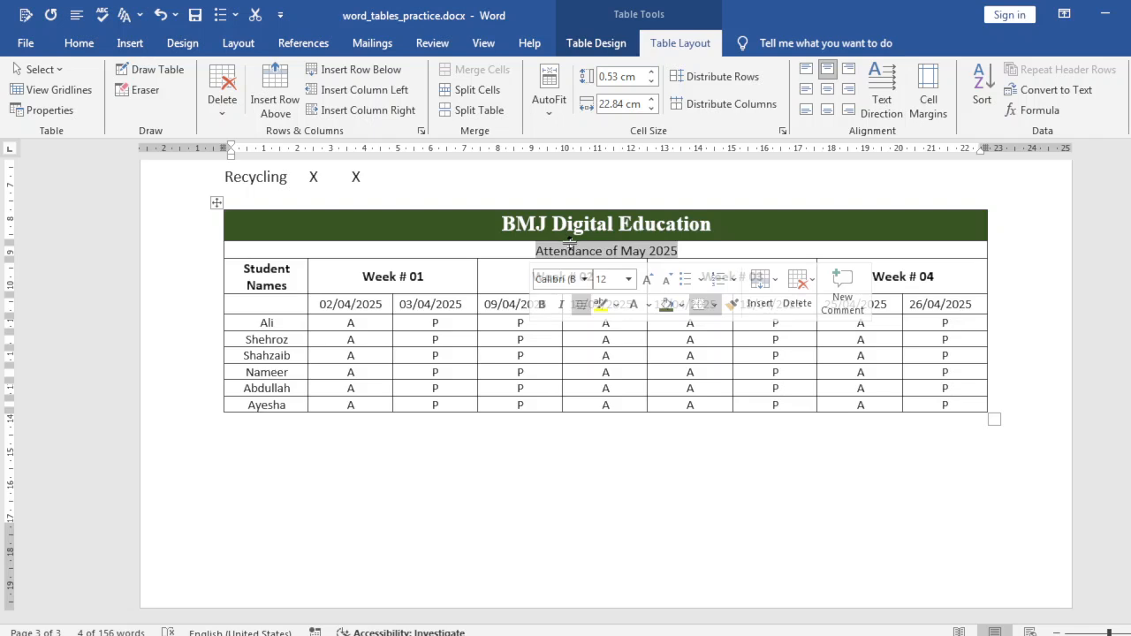
click(601, 43)
click(713, 113)
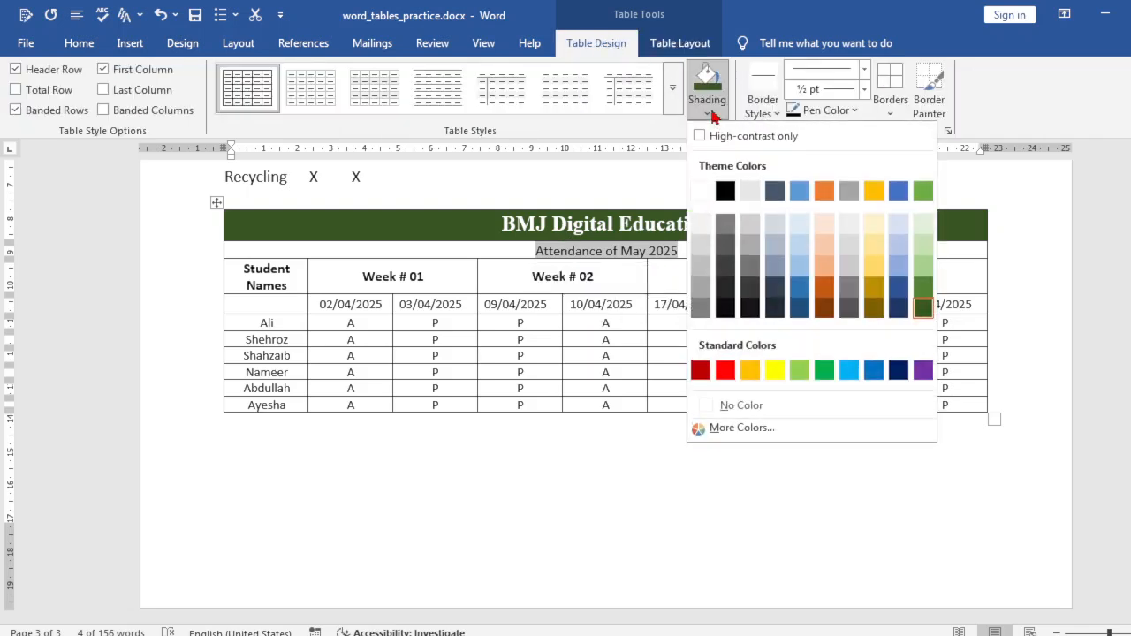
click(923, 282)
click(871, 422)
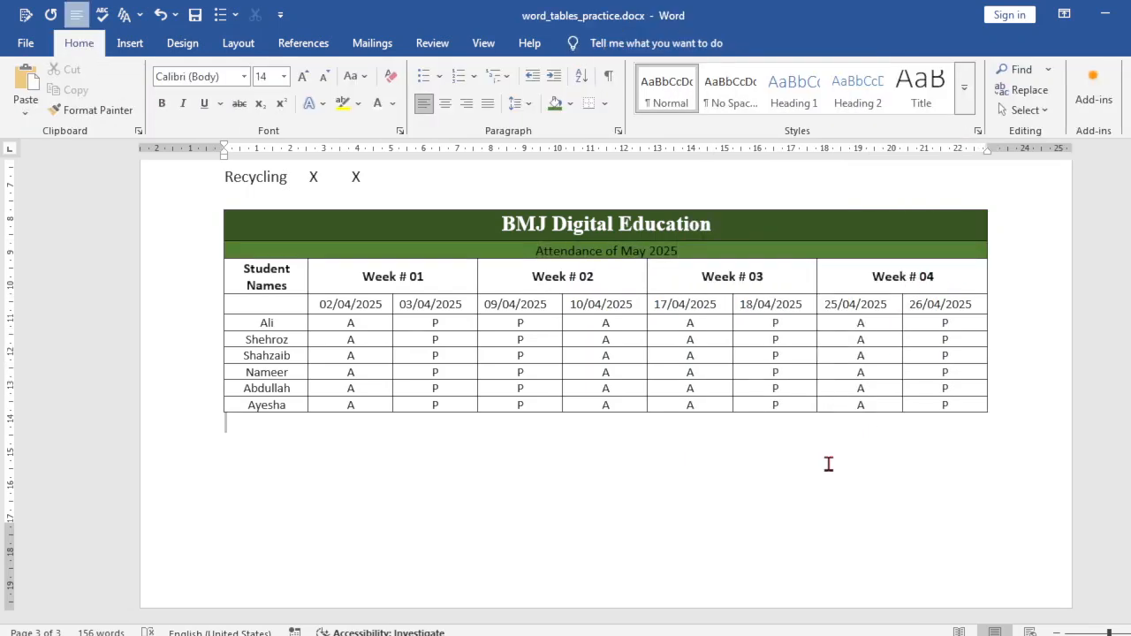
Step: Shade the "Attendance of May 2025" row with a light green theme colour
drag(766, 252, 525, 250)
click(596, 43)
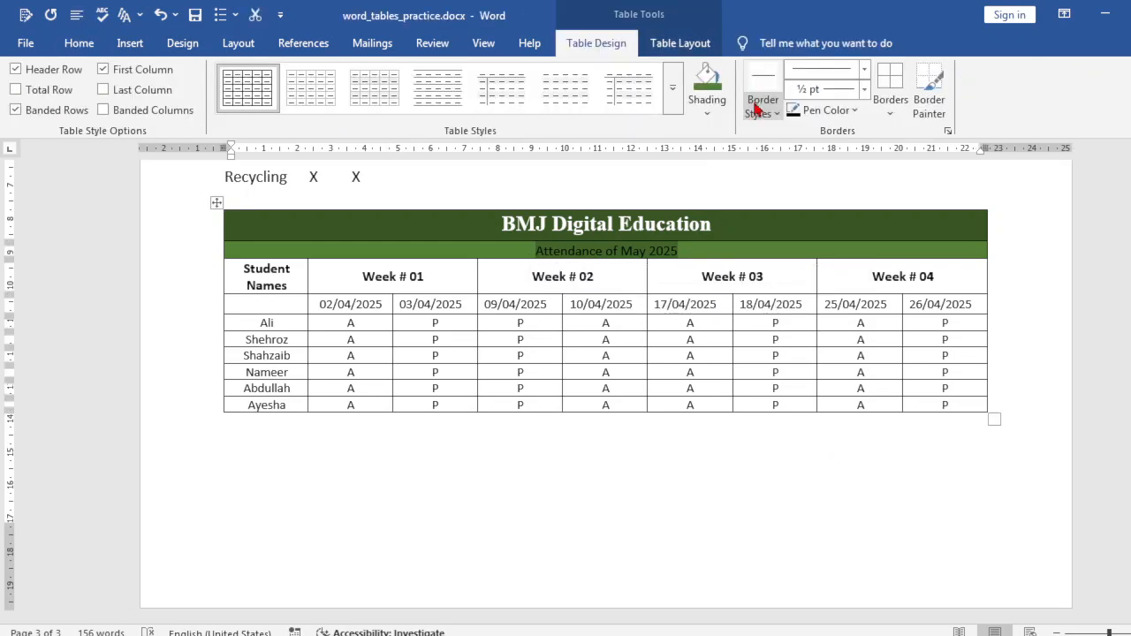
click(704, 109)
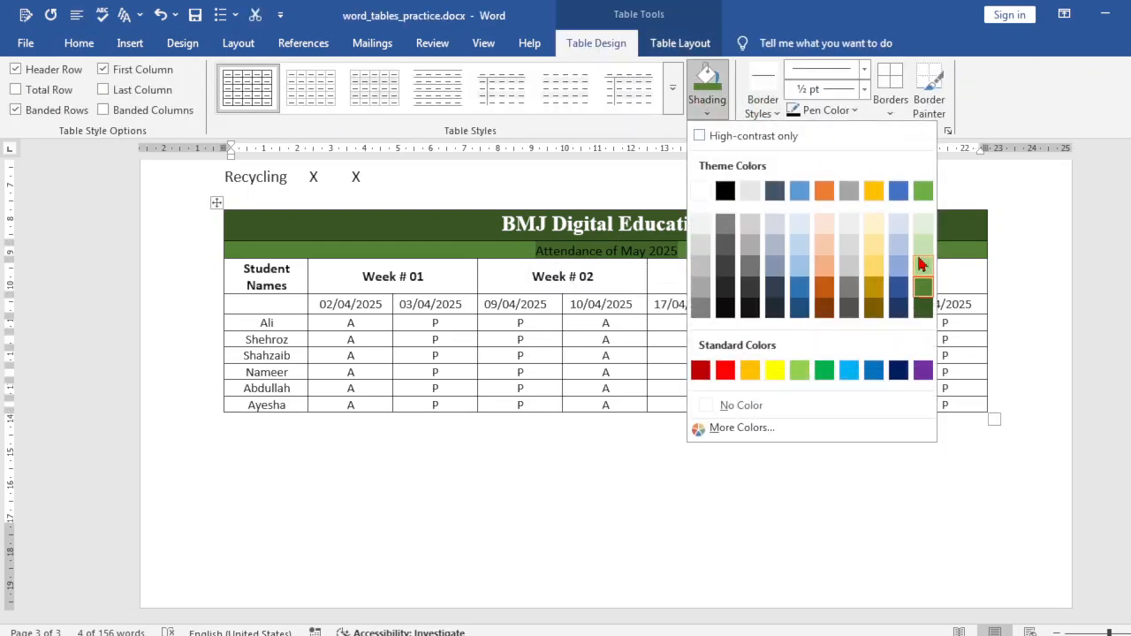
click(917, 259)
click(727, 516)
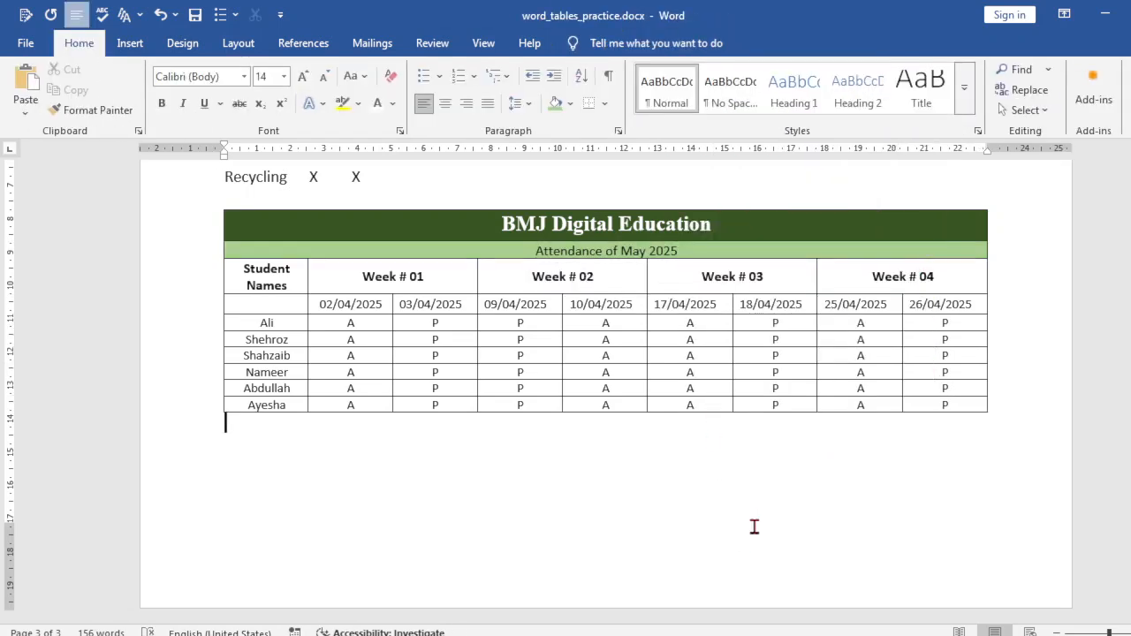
Step: Shade the header row with "Student Names" and the four week headings in a very pale green theme colour
drag(879, 287, 286, 292)
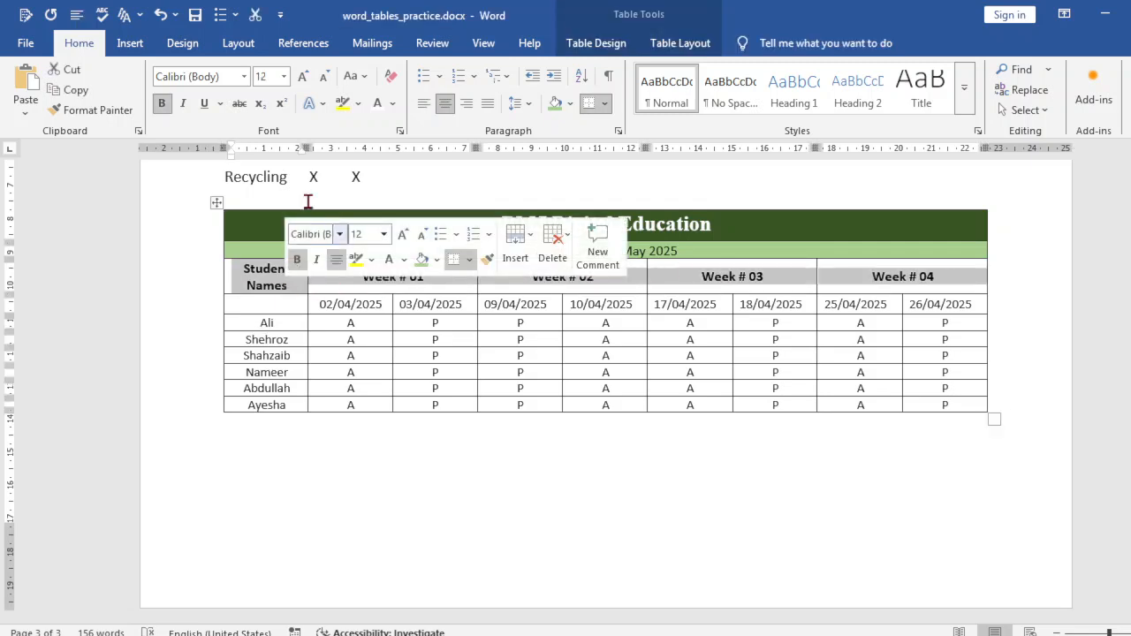
click(571, 103)
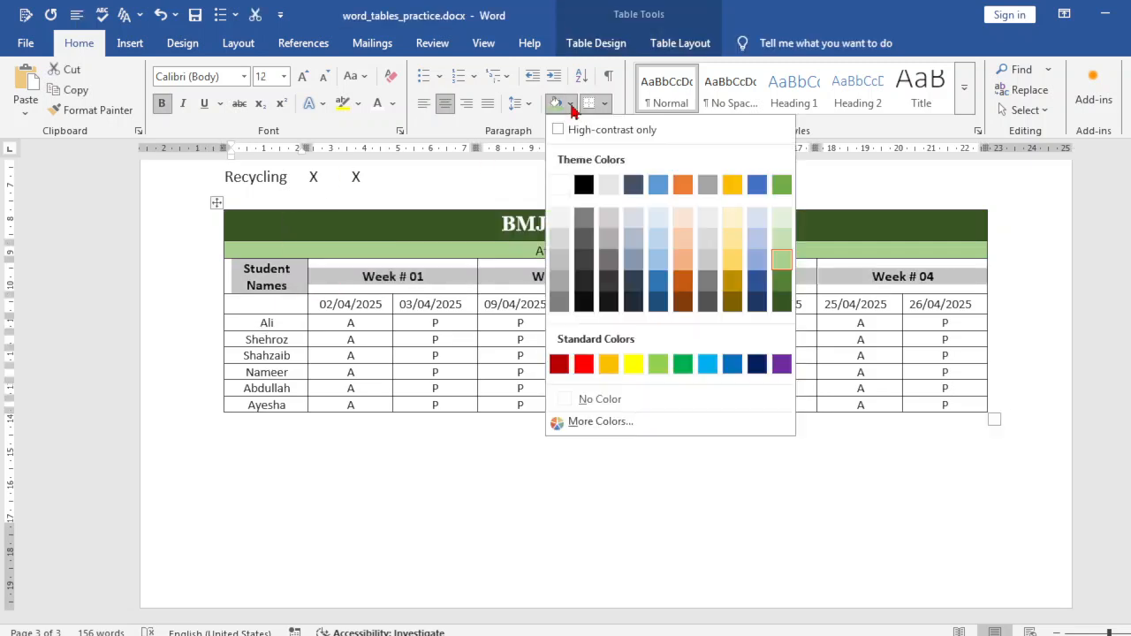
click(783, 235)
click(810, 496)
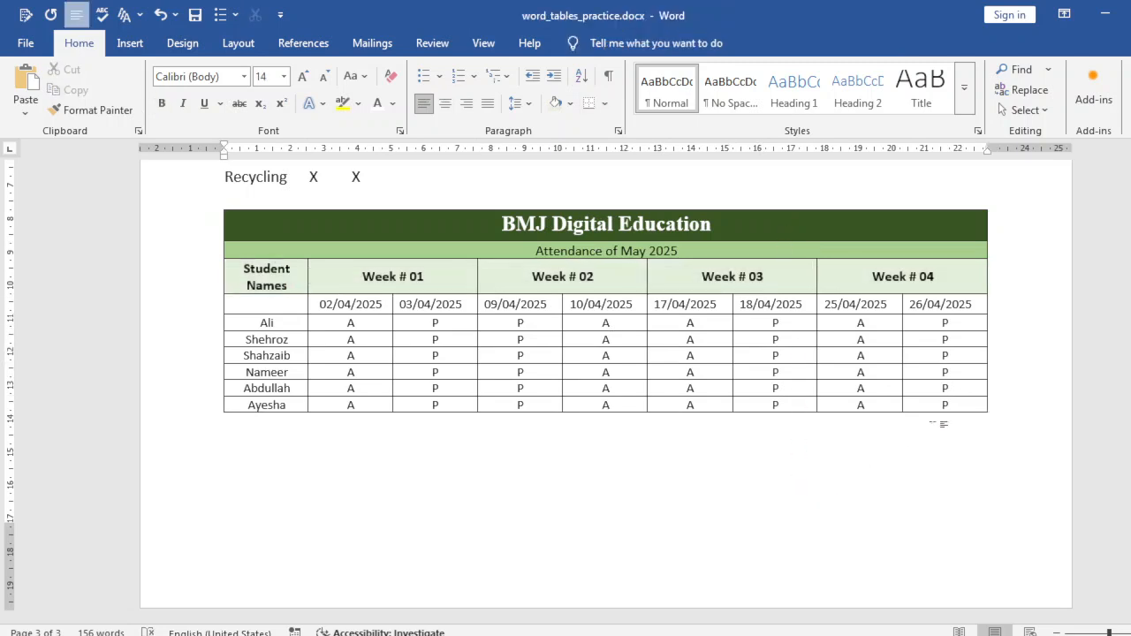
Step: Shade the date row and all the student attendance rows in the palest green theme colour
drag(953, 407, 789, 373)
click(869, 391)
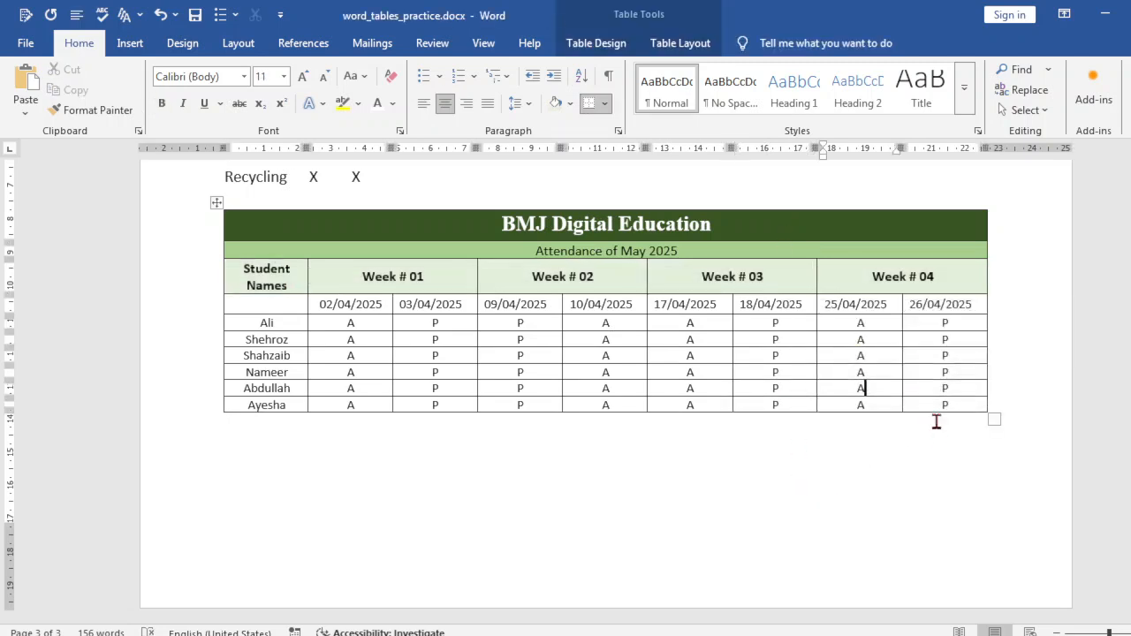
click(940, 438)
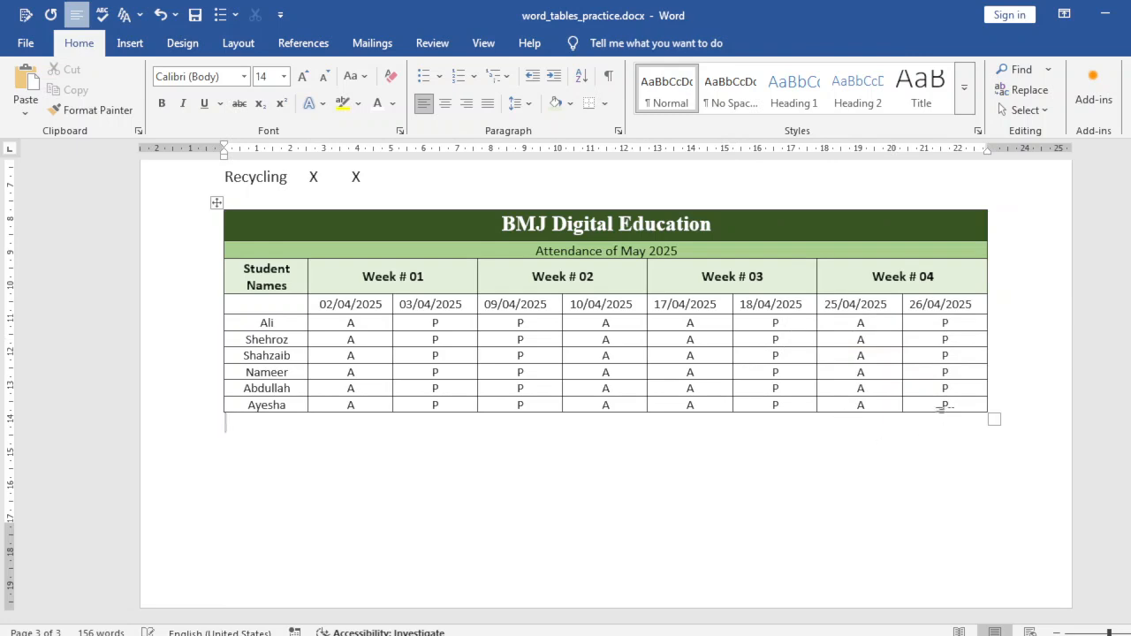
drag(956, 406, 258, 308)
click(626, 49)
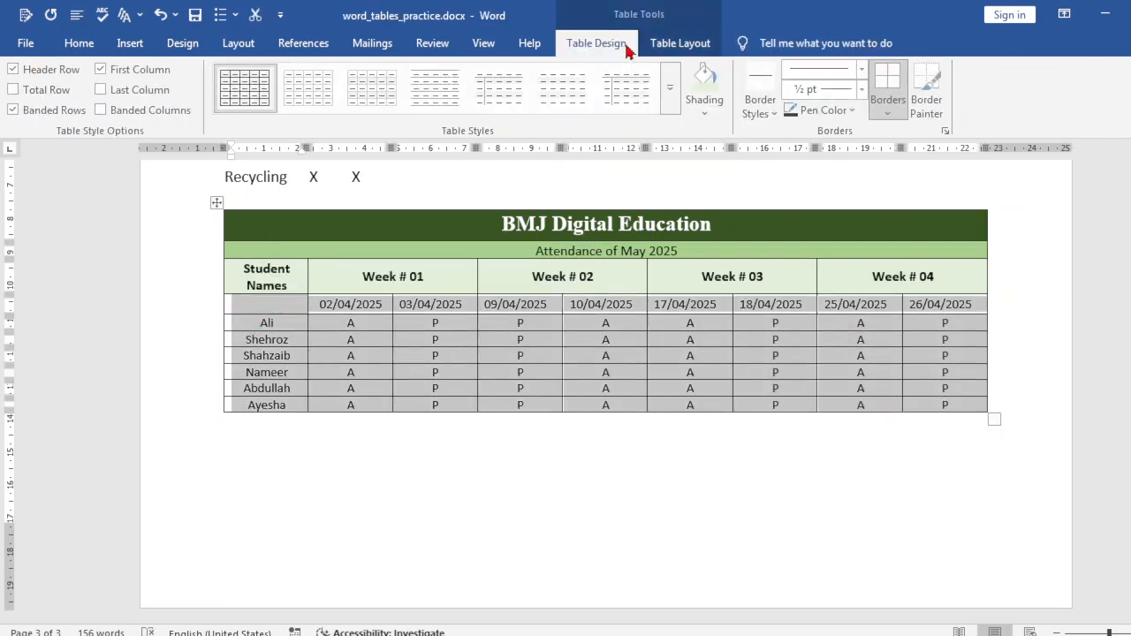
click(708, 110)
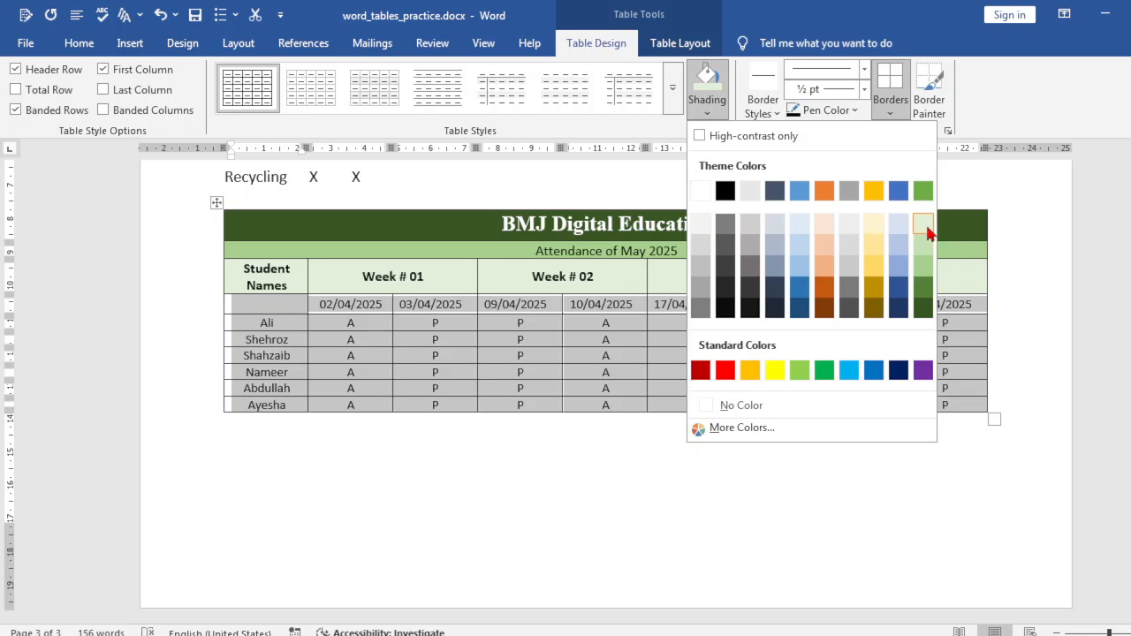
click(925, 226)
click(814, 531)
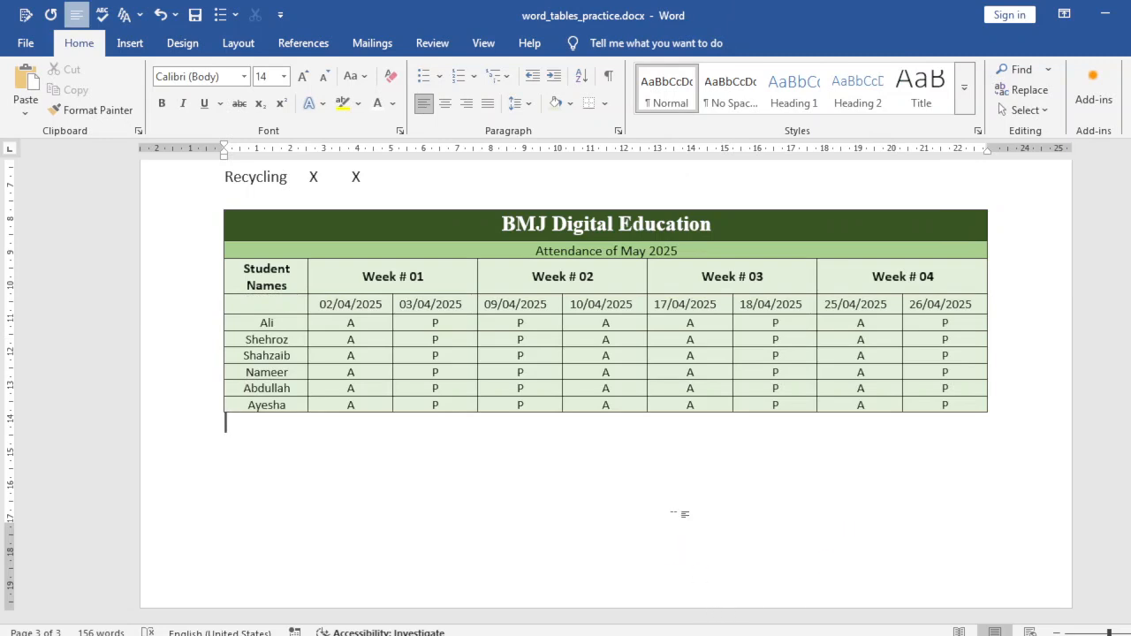
Step: Highlight the fifth student's "A" mark under 02/04/2025 in yellow
drag(383, 389, 332, 390)
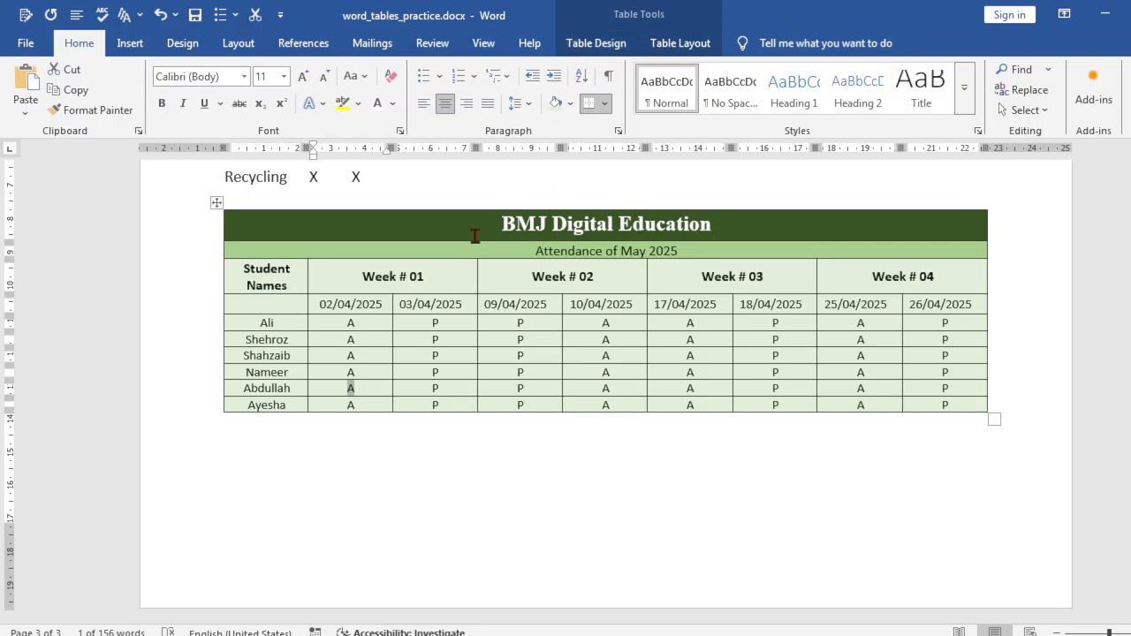
click(359, 103)
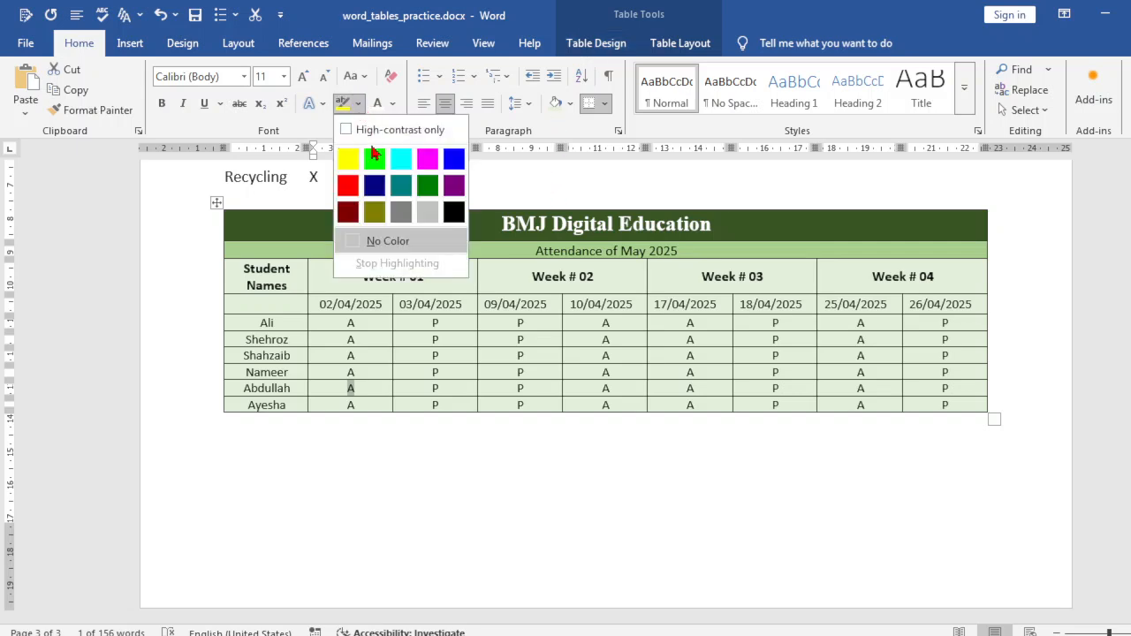
click(357, 156)
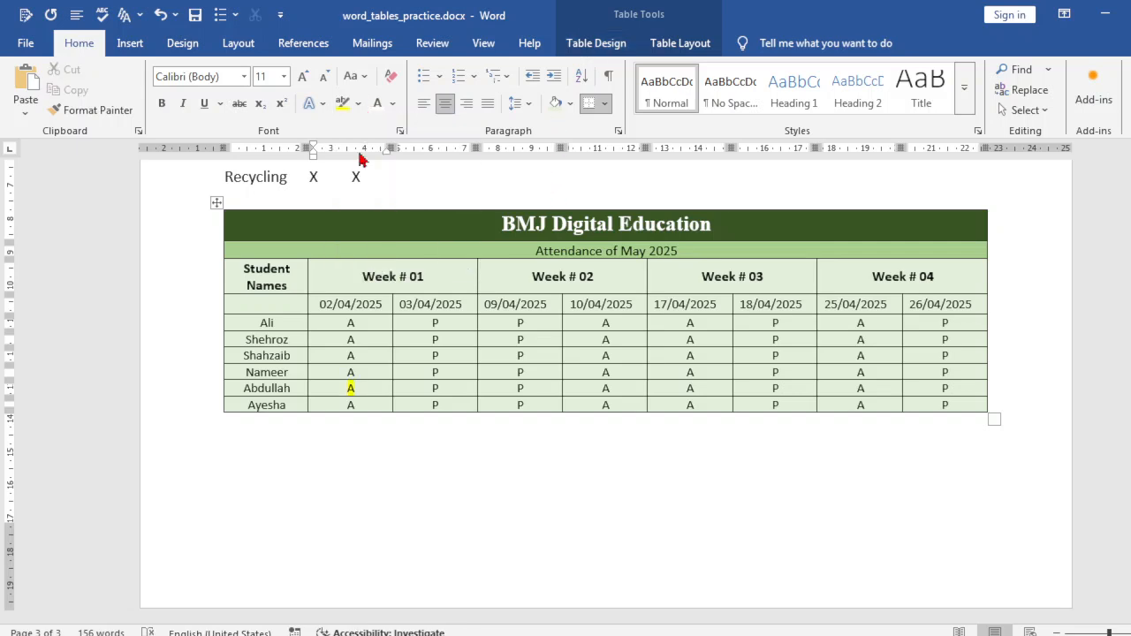
click(817, 192)
Step: Highlight the first student's "A" mark under 10/04/2025 in red
double_click(606, 323)
click(359, 106)
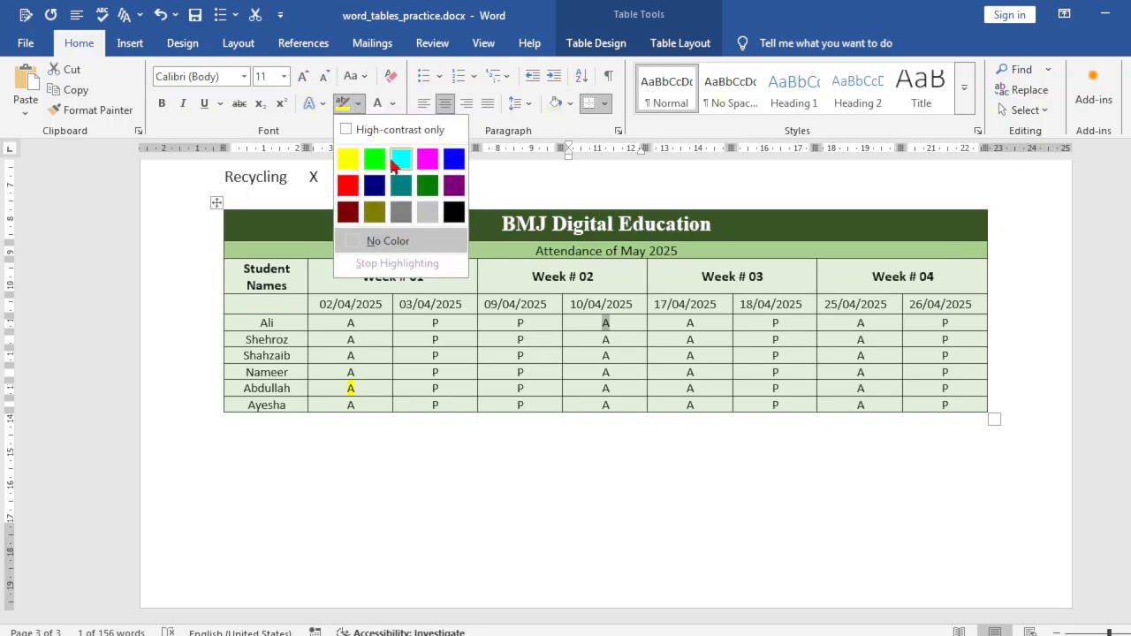
click(346, 179)
click(638, 496)
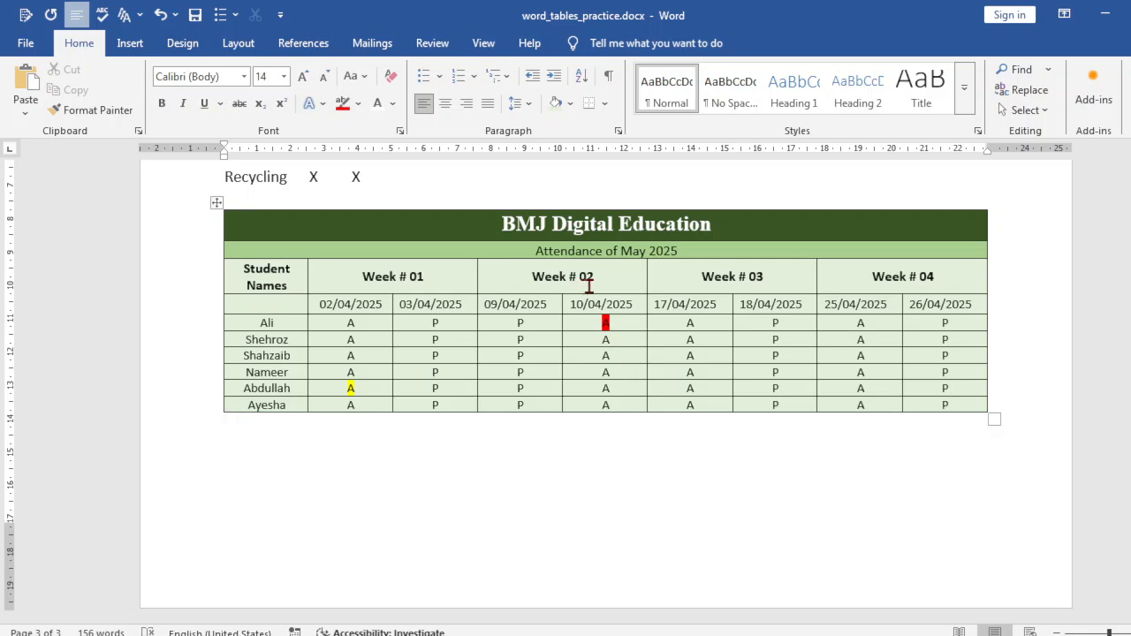
Step: Set the font colour of the first student's "P" mark under 09/04/2025 to the gold theme colour
drag(555, 329, 493, 334)
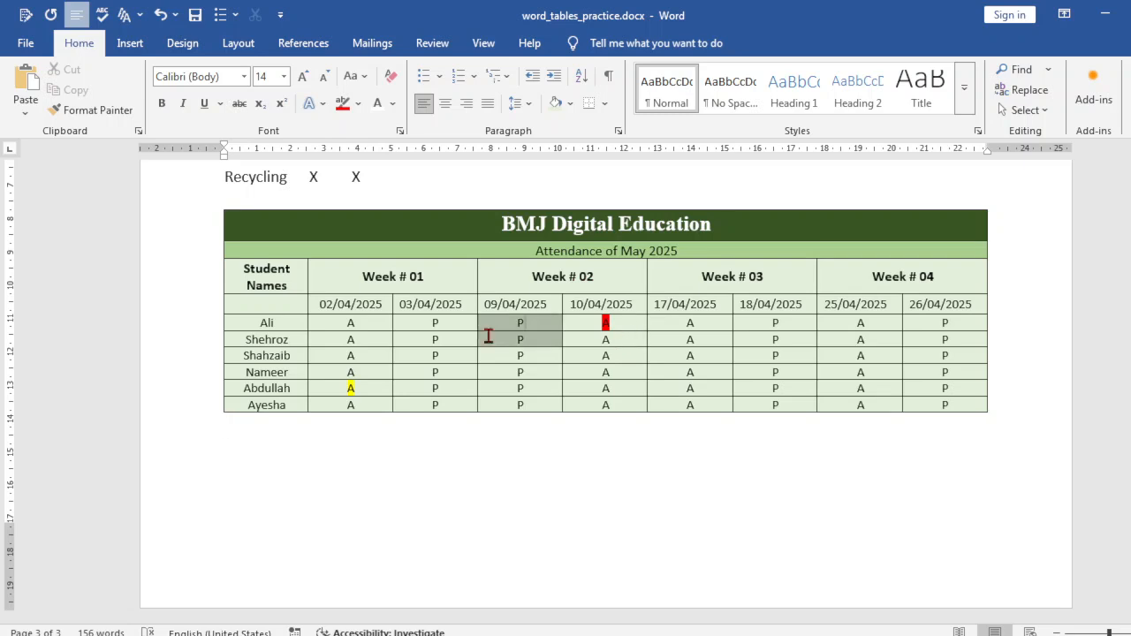
click(533, 325)
double_click(520, 323)
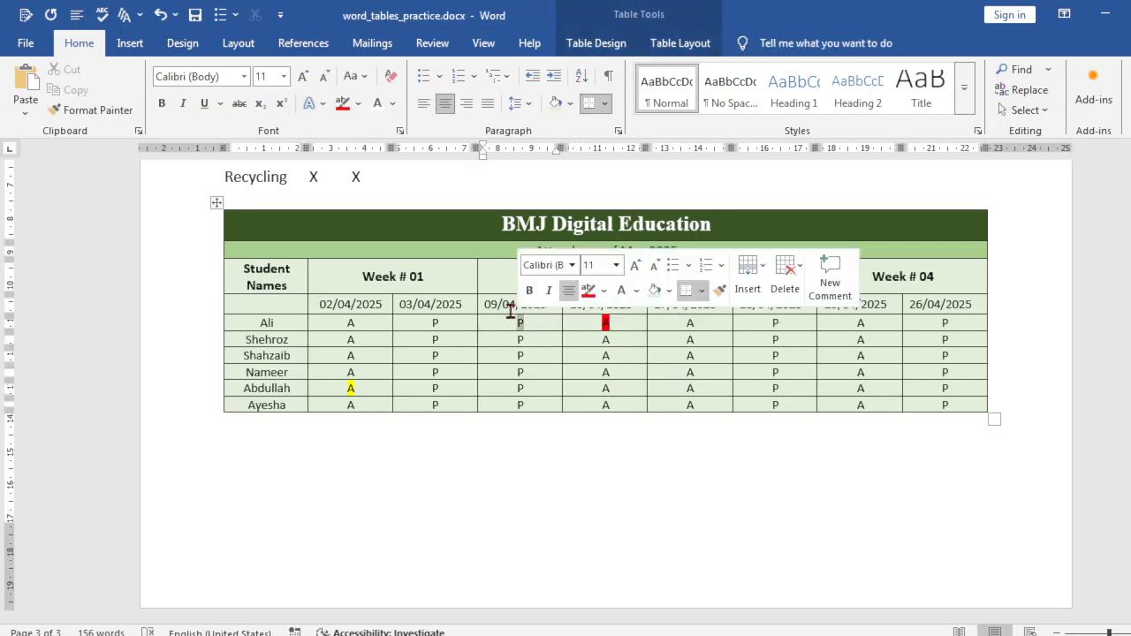
click(392, 104)
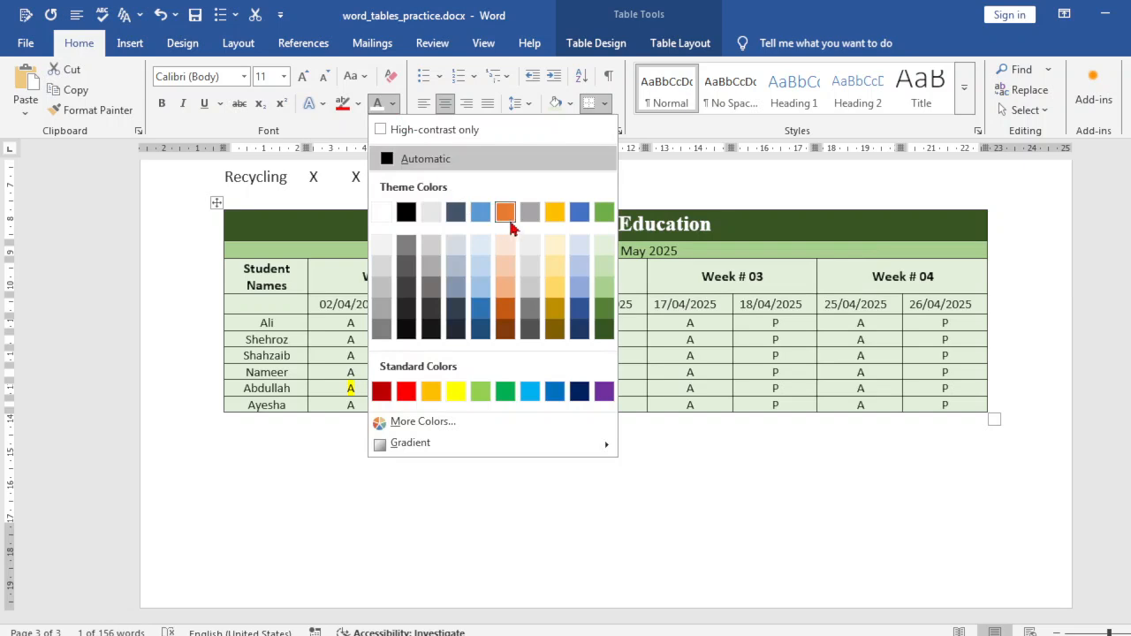
click(549, 219)
click(560, 493)
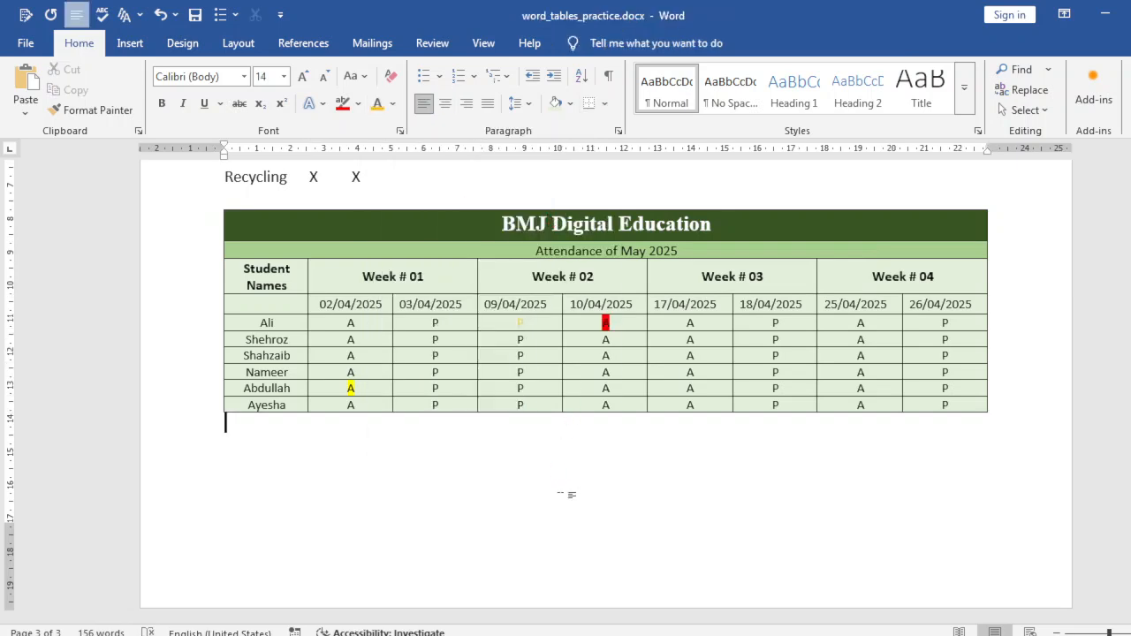
Step: Undo the gold font colour and the red and yellow highlights on the attendance marks
key(ctrl+z)
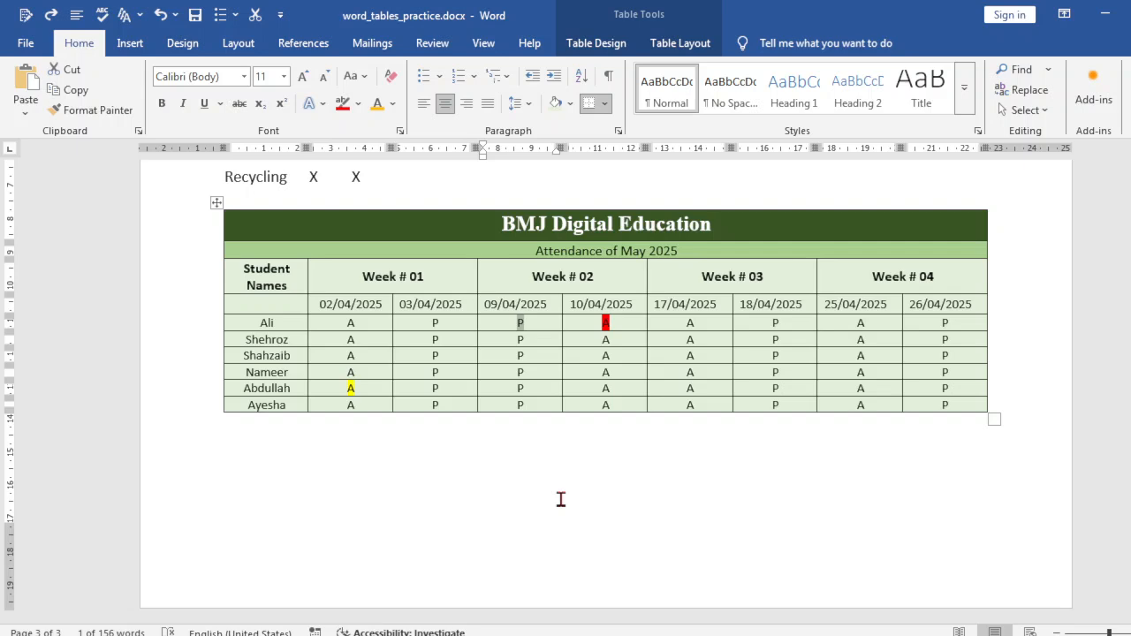
key(ctrl+z)
key(ctrl+z)
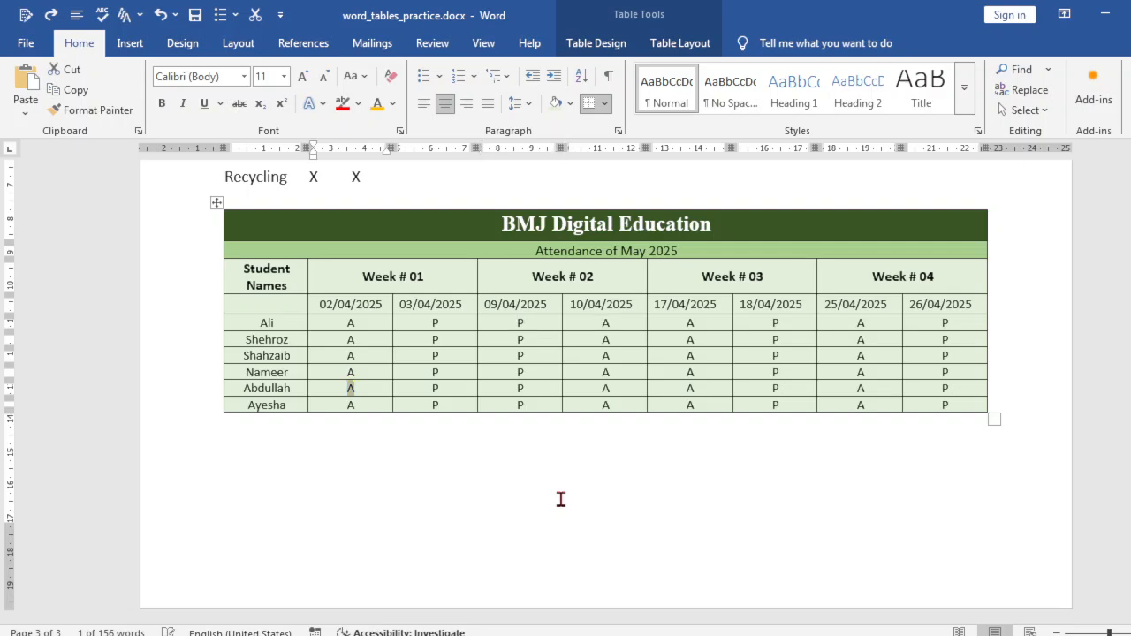
click(465, 486)
Step: Shade the first student's "A" cell under 02/04/2025 in standard red
drag(362, 324, 345, 323)
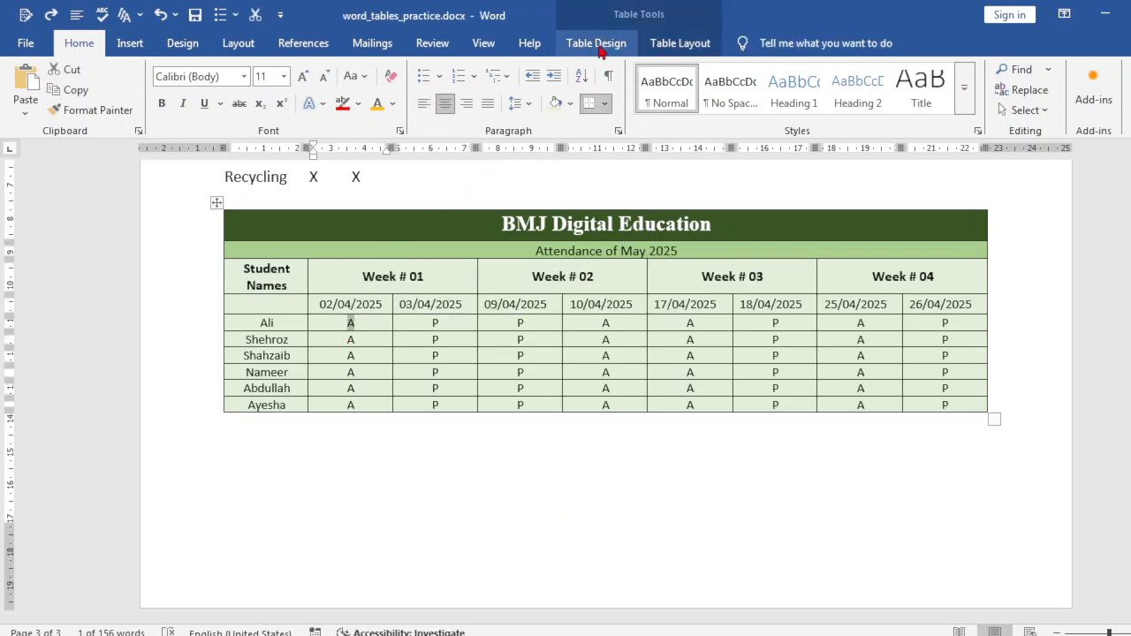
click(599, 44)
click(709, 113)
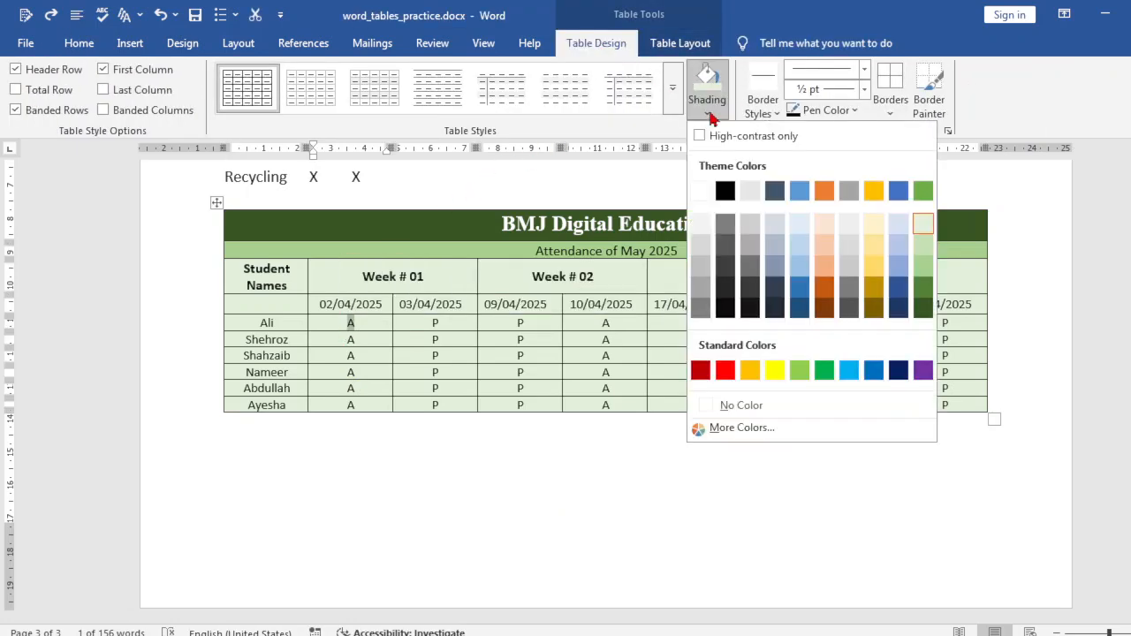
click(726, 371)
click(644, 518)
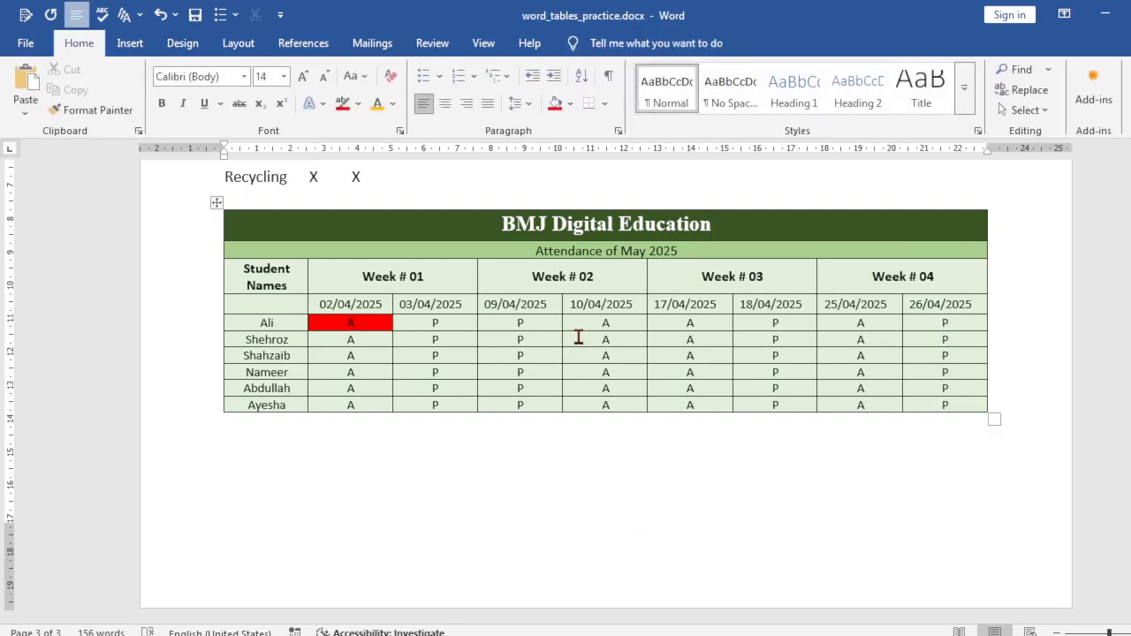
Step: Shade all the remaining "A" cells under 02/04/2025, 10/04/2025, 17/04/2025 and 25/04/2025 in the same red
double_click(604, 322)
ctrl+double_click(691, 322)
ctrl+double_click(860, 322)
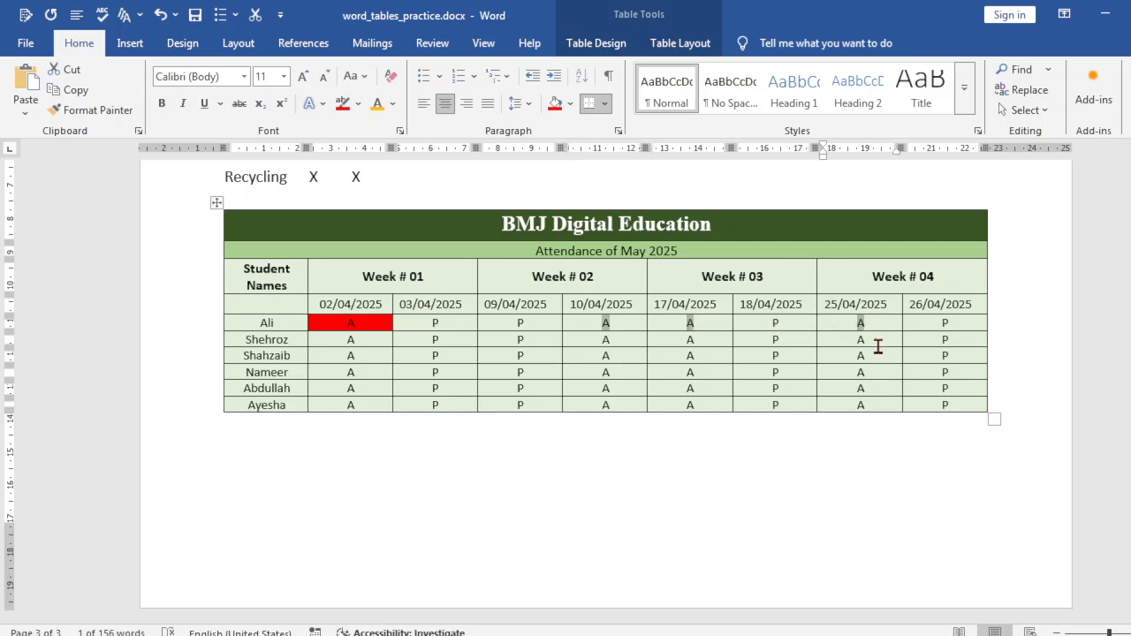
drag(863, 340, 871, 407)
mouse_move(849, 359)
mouse_down()
mouse_move(842, 366)
mouse_move(854, 343)
mouse_up()
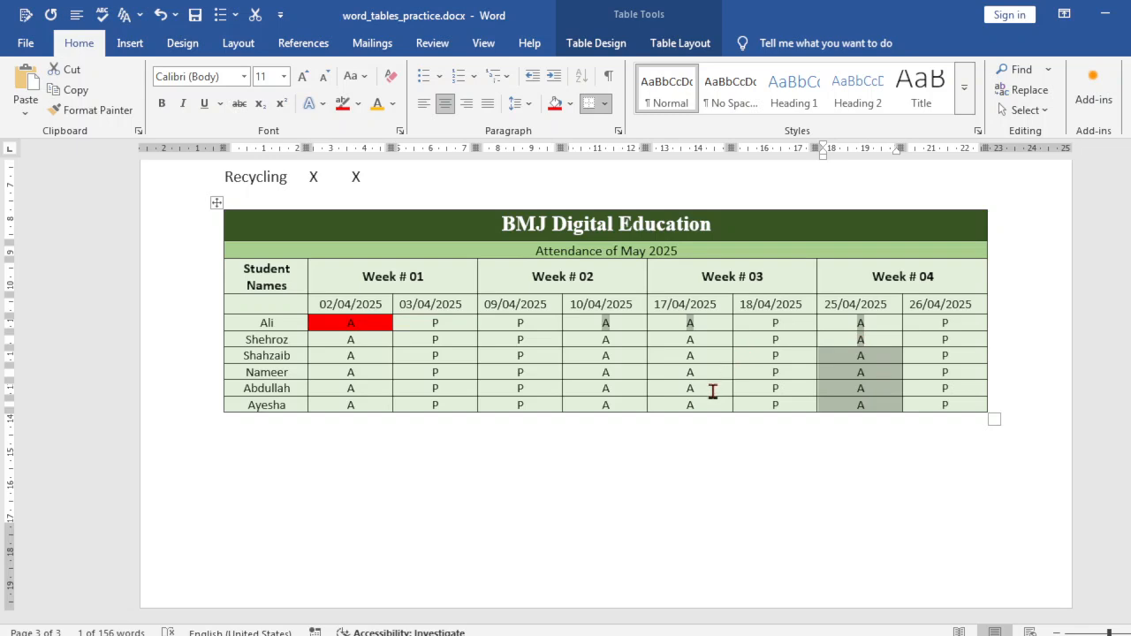
drag(703, 405, 684, 323)
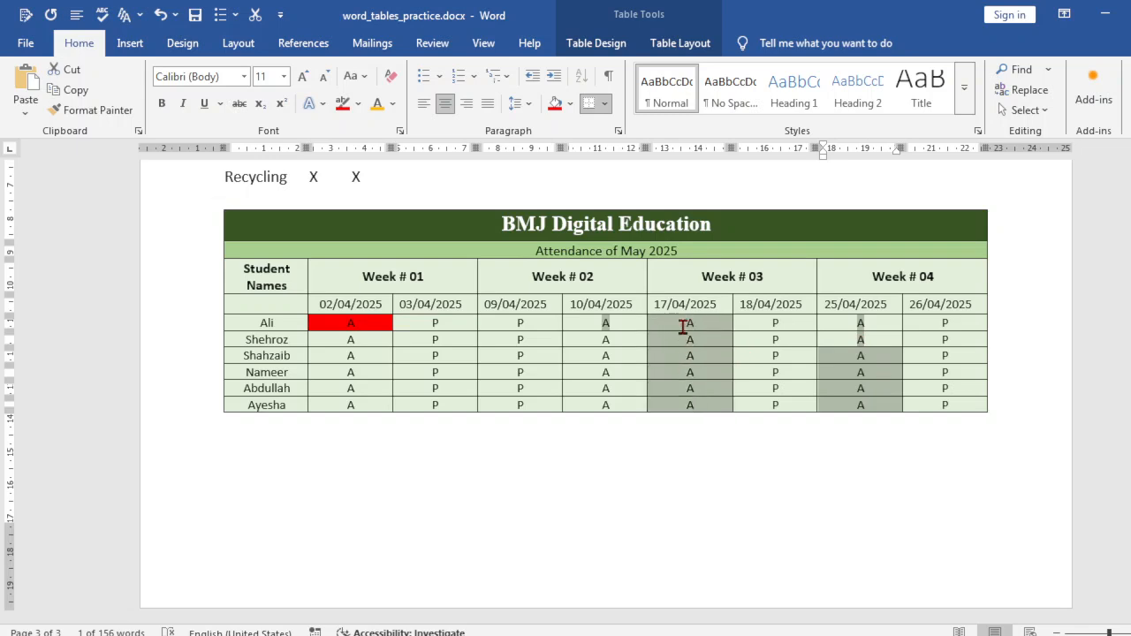
drag(622, 407, 583, 326)
drag(360, 405, 343, 341)
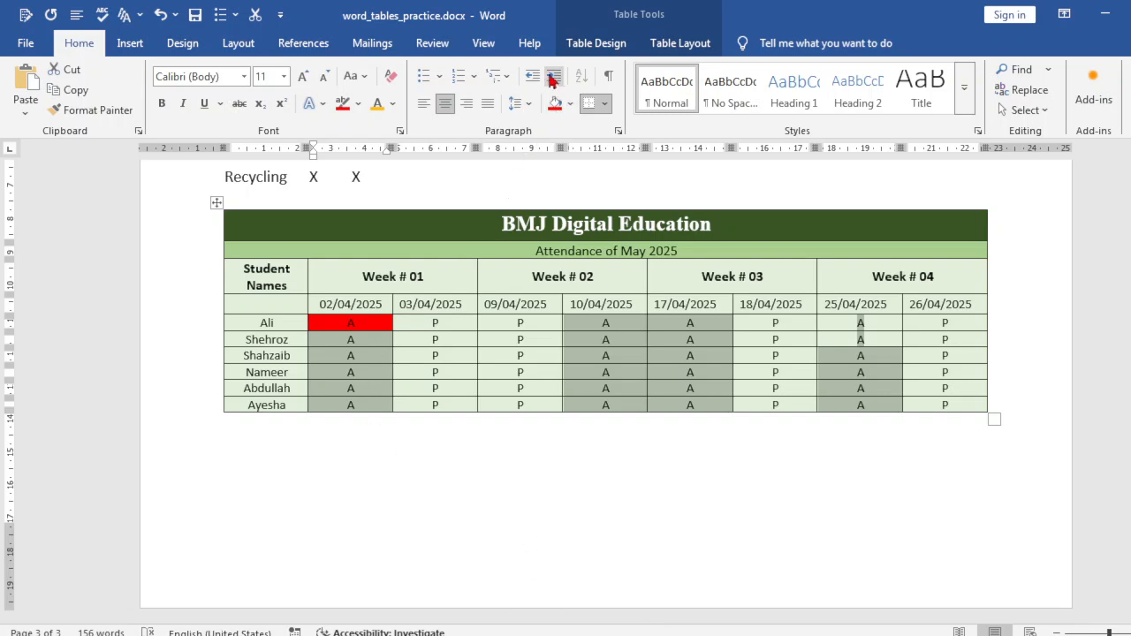
click(597, 43)
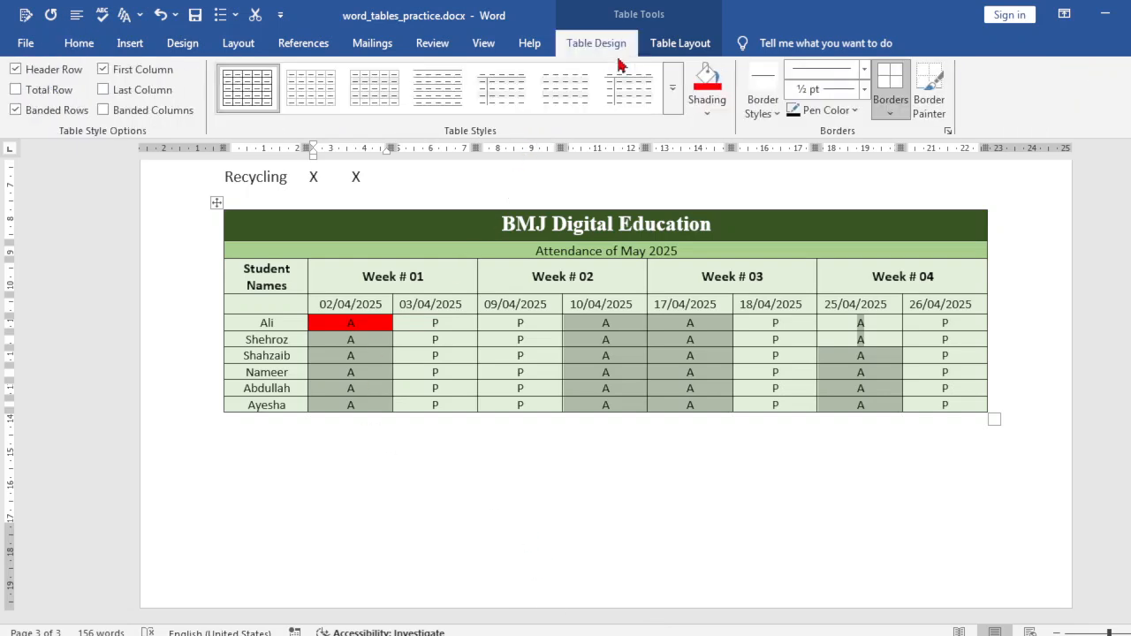
click(706, 81)
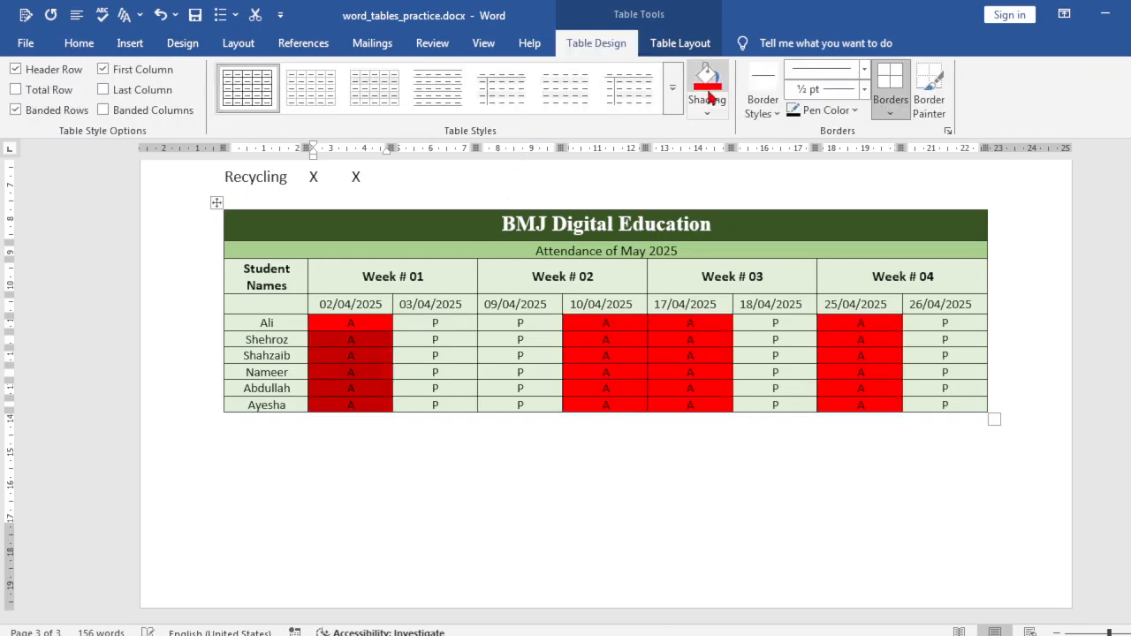
click(742, 608)
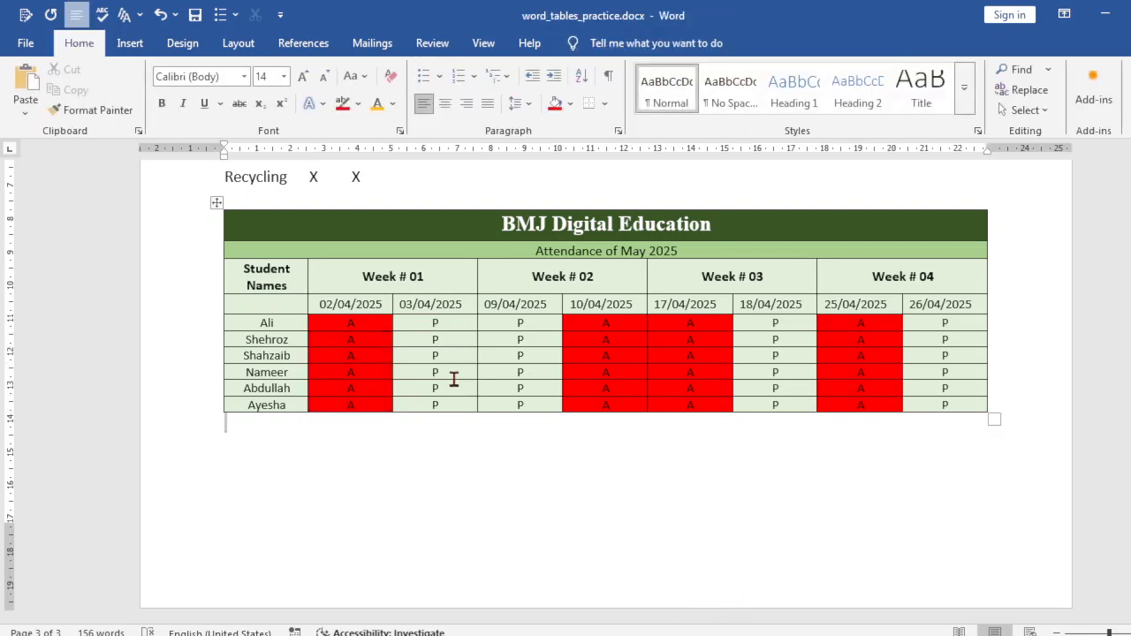
Step: Shade the six "P" cells under 03/04/2025 in the gold theme colour
drag(459, 406, 430, 330)
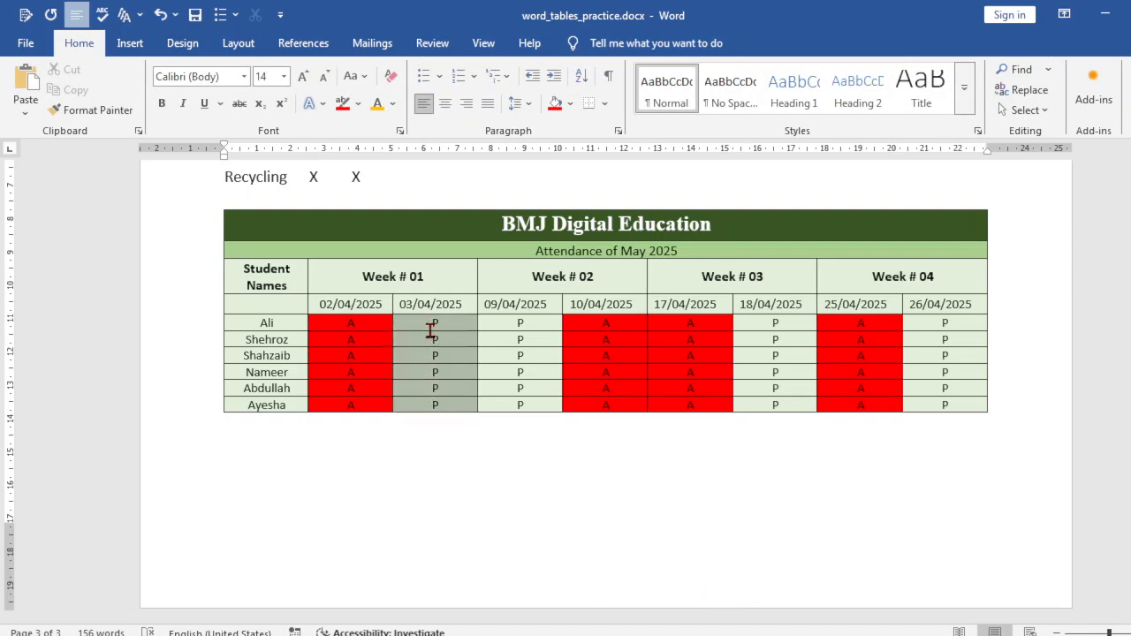
click(608, 42)
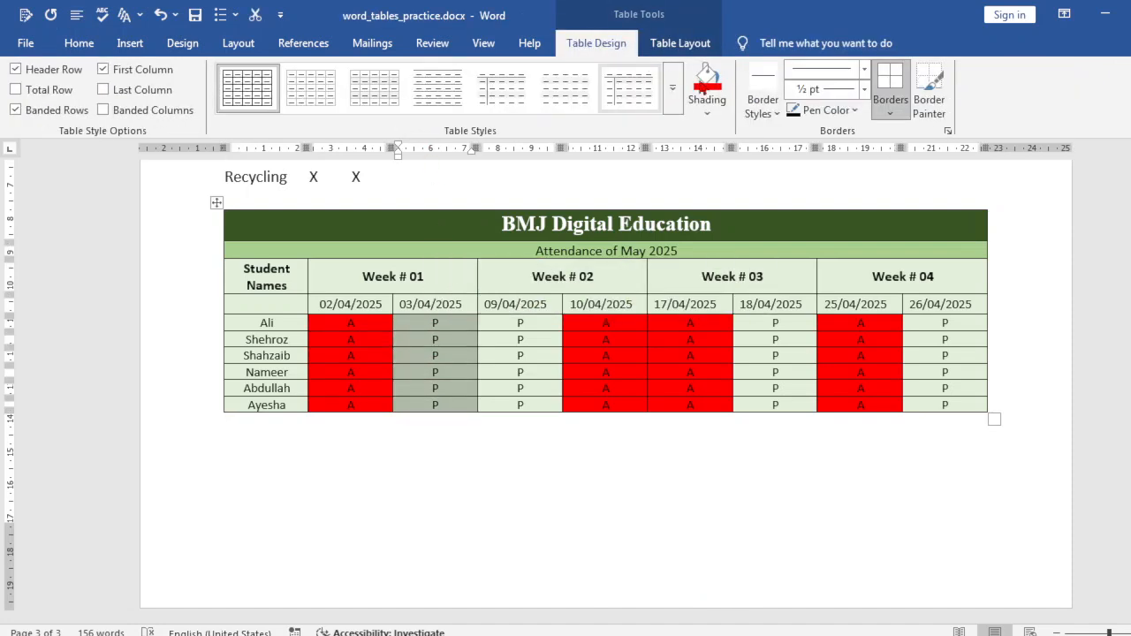
click(711, 109)
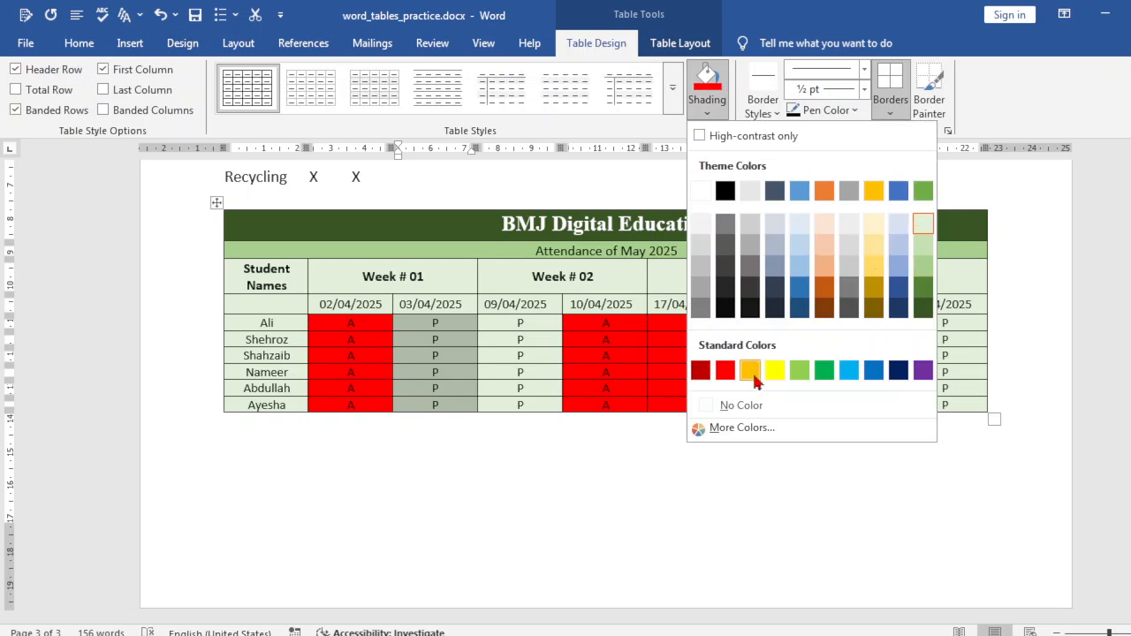
click(873, 191)
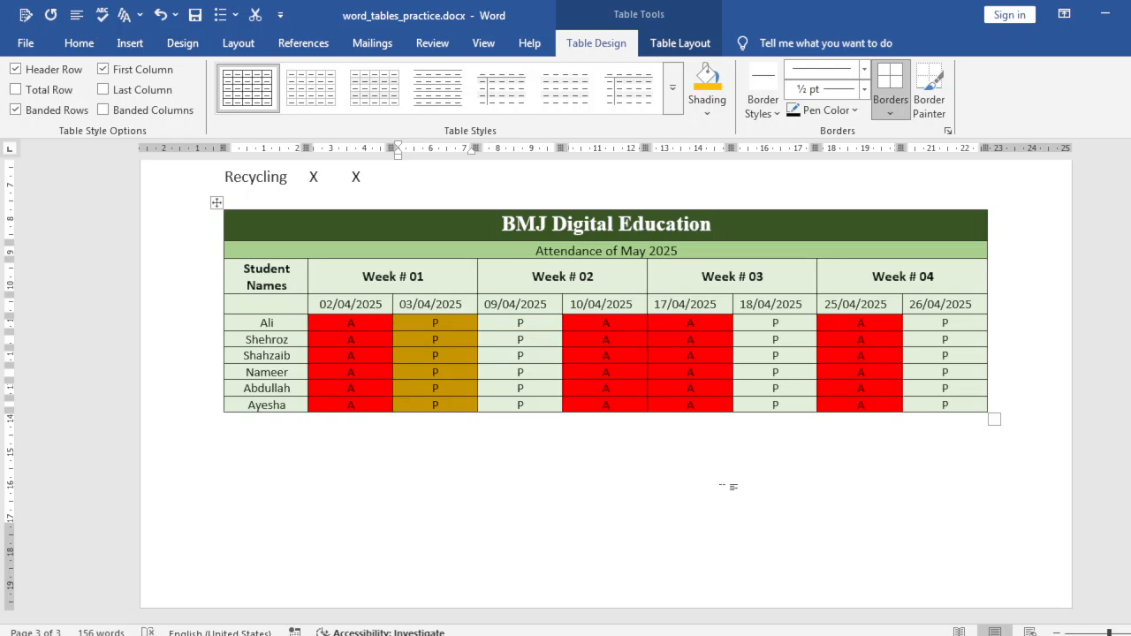
Step: Undo the gold shading of the "P" cells and the red shading of all the "A" cells
key(ctrl+z)
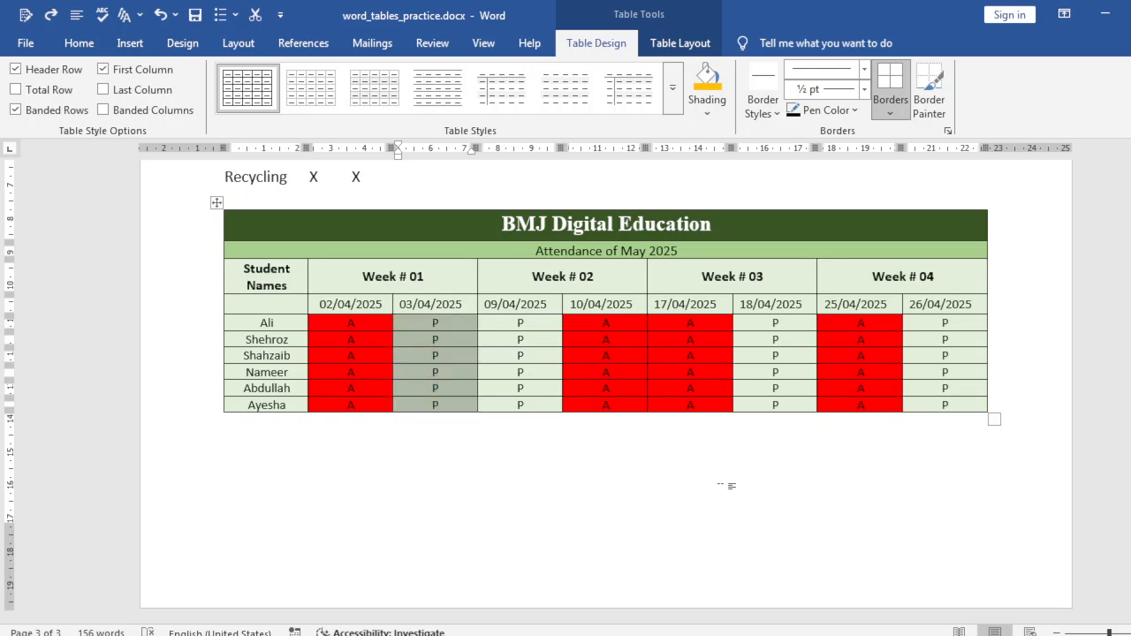
key(ctrl+z)
key(ctrl+z)
key(ctrl+z)
key(ctrl+z)
key(ctrl+z)
key(ctrl+z)
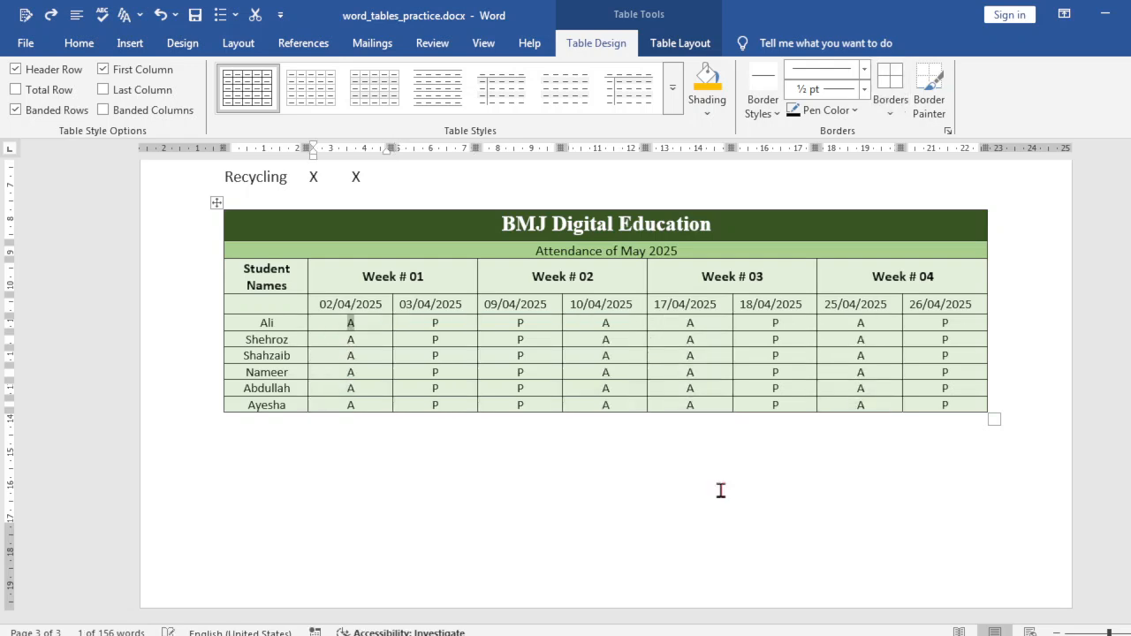
click(888, 529)
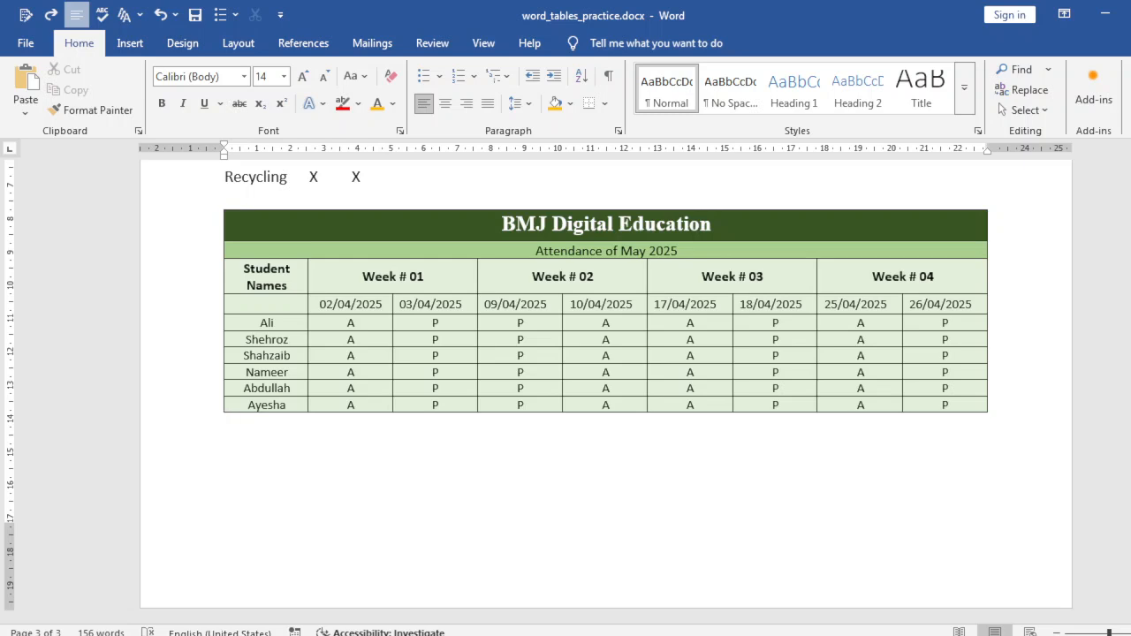
key(alt+Tab)
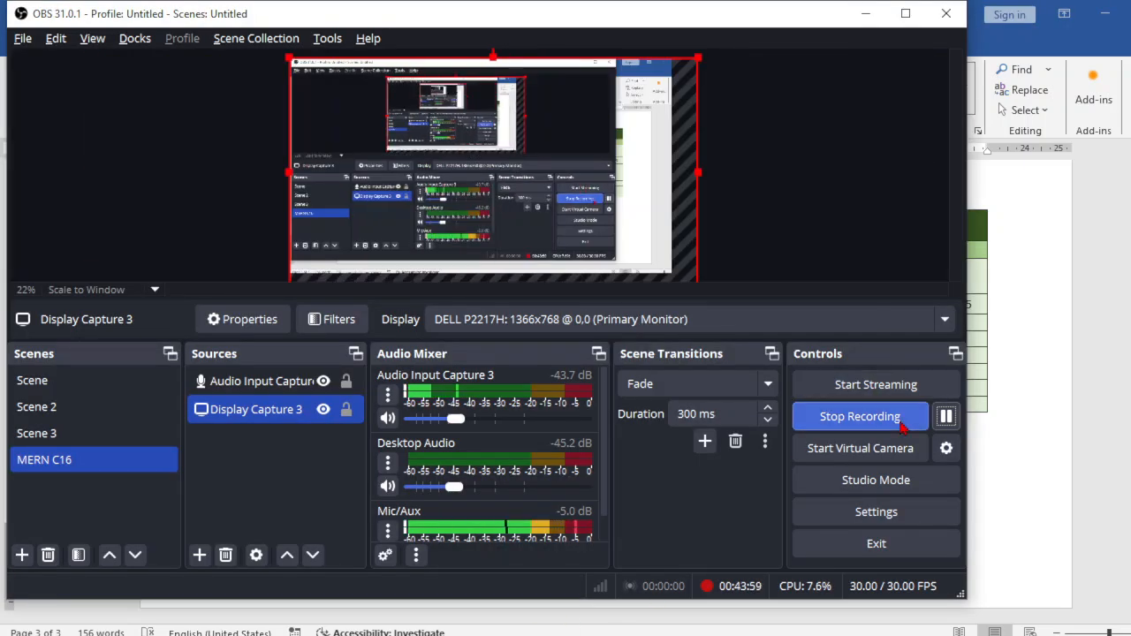